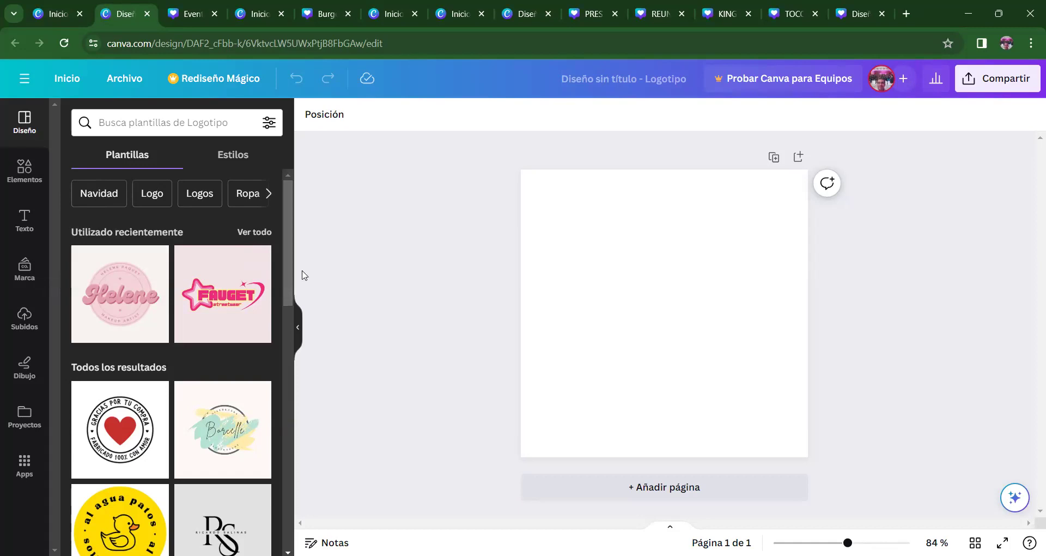
# - Scroll the Diseño logo templates and show recent searches in the 'Busca plantillas de Logotipo' box
pyautogui.moveTo(290, 238); pyautogui.dragTo(290, 472)
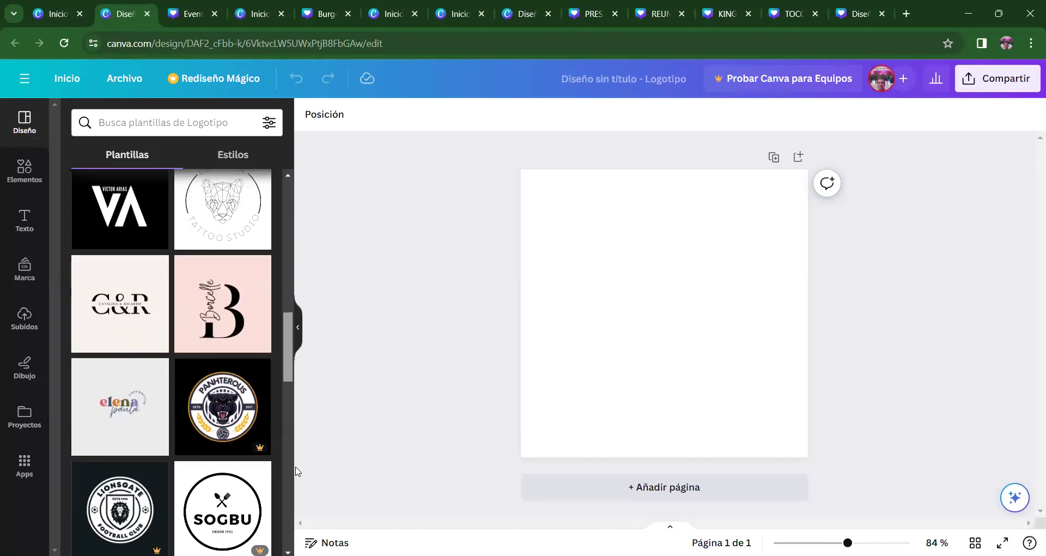
pyautogui.scroll(-3, 296, 471)
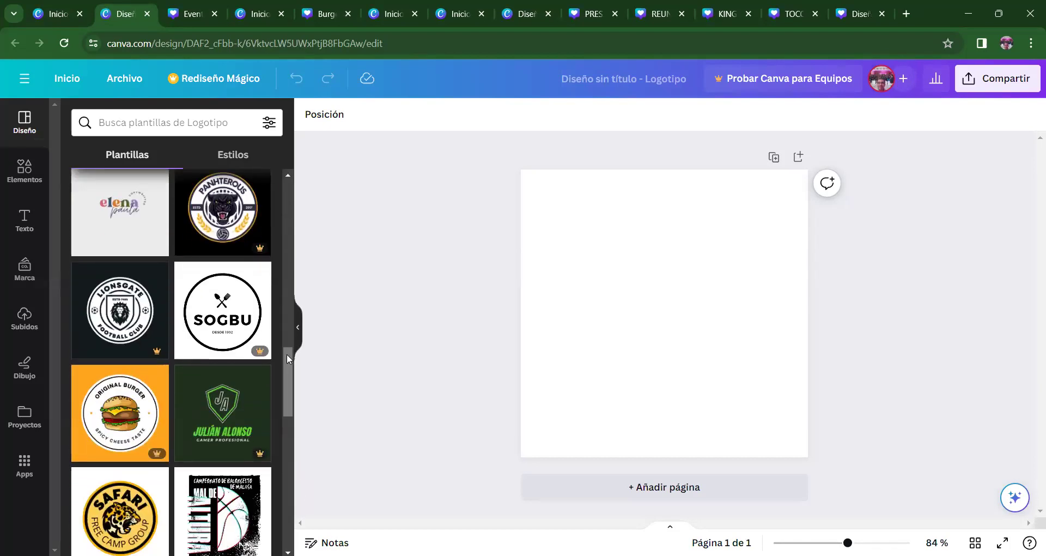
pyautogui.moveTo(287, 355); pyautogui.dragTo(292, 450)
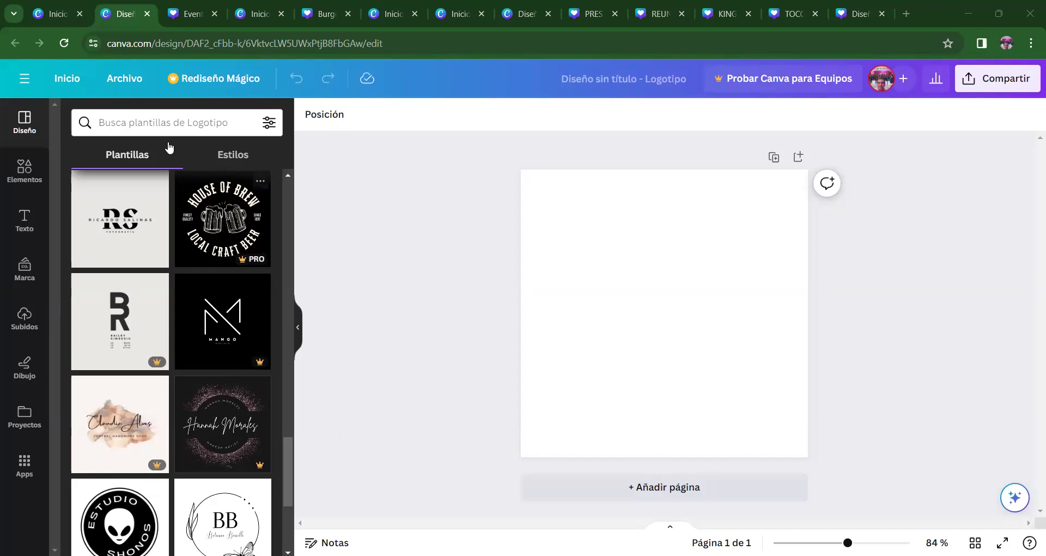
pyautogui.click(170, 123)
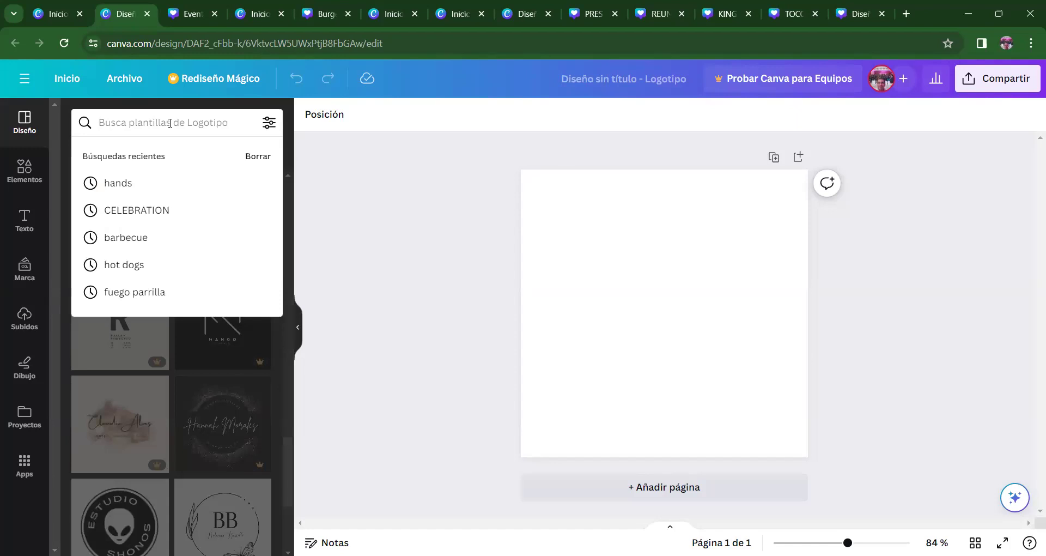
# - Search logo templates for 'peluqueria canina' and scroll through the dog-grooming results
pyautogui.write('pelu')
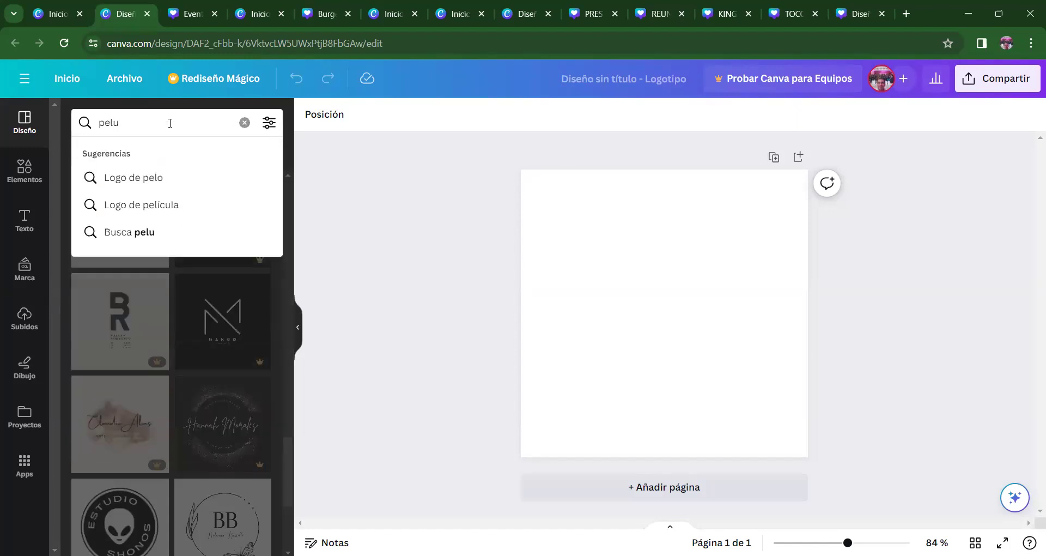
pyautogui.write('qu')
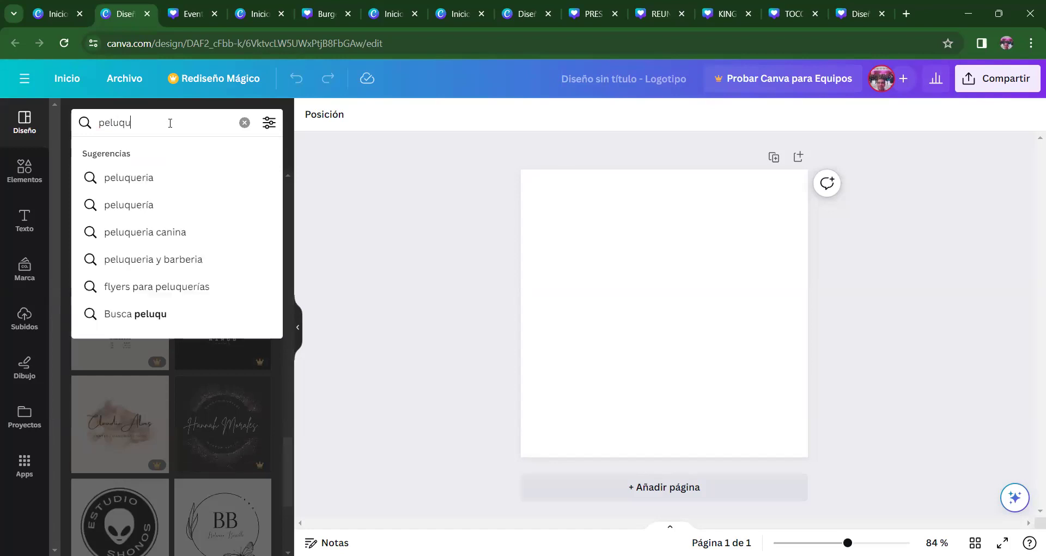
pyautogui.write('eria caniba')
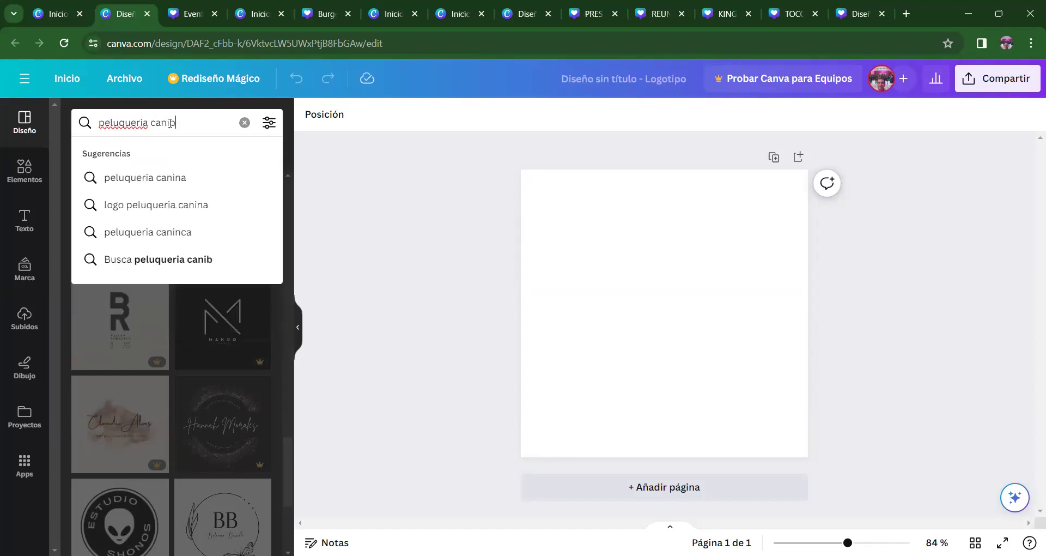
pyautogui.click(165, 212)
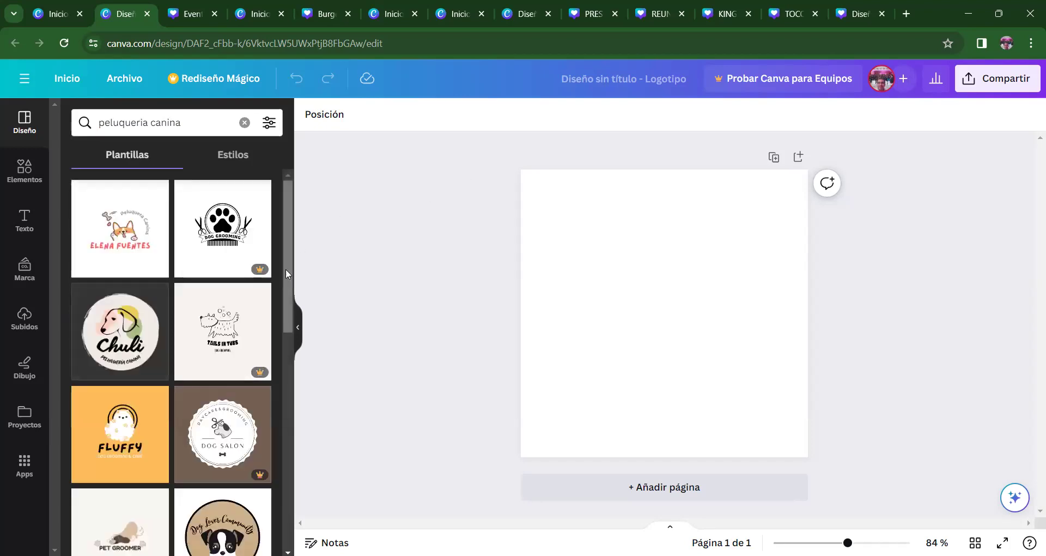
pyautogui.moveTo(285, 270); pyautogui.dragTo(267, 237)
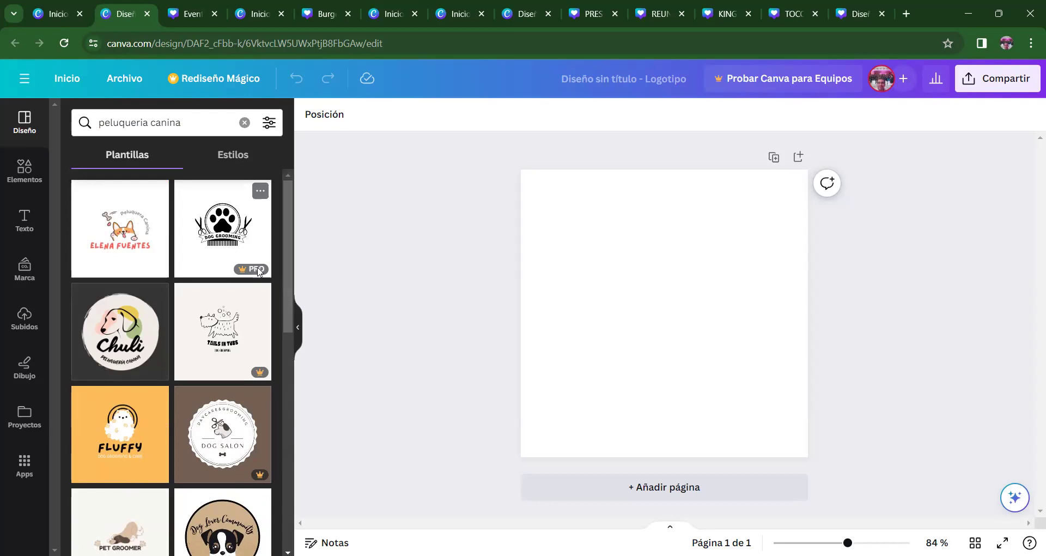
pyautogui.moveTo(286, 250); pyautogui.dragTo(274, 377)
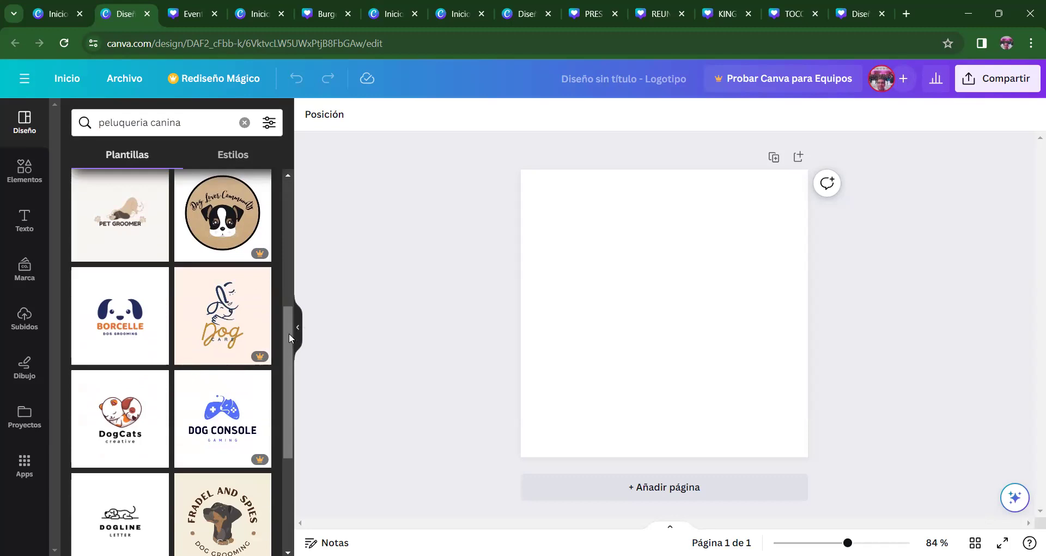
pyautogui.scroll(-4, 286, 352)
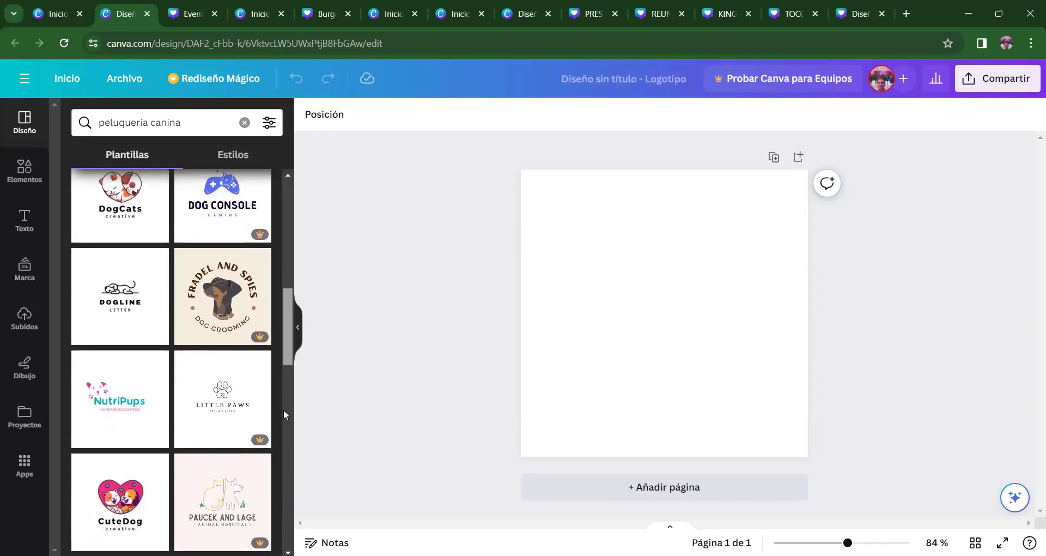
pyautogui.scroll(-2, 284, 414)
pyautogui.moveTo(286, 348); pyautogui.dragTo(281, 188)
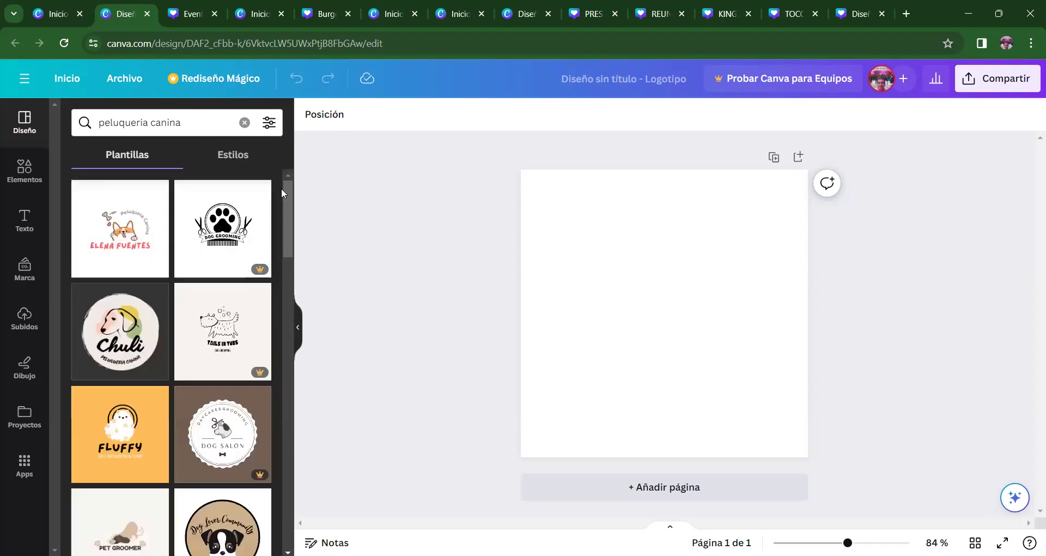
pyautogui.moveTo(287, 194)
pyautogui.mouseDown()
pyautogui.moveTo(286, 207)
pyautogui.moveTo(289, 189)
pyautogui.mouseUp()
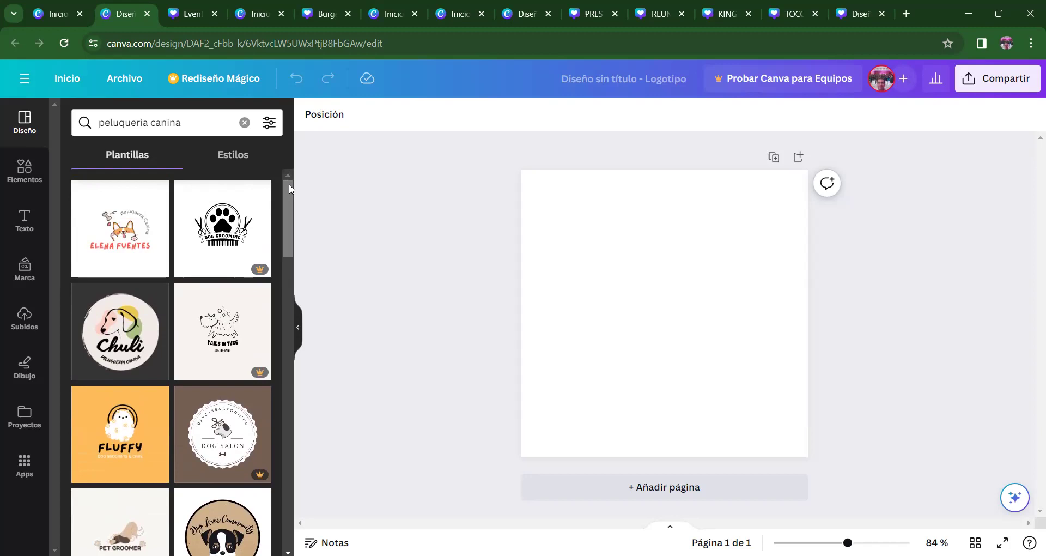
pyautogui.moveTo(289, 188)
pyautogui.mouseDown()
pyautogui.moveTo(287, 214)
pyautogui.moveTo(296, 188)
pyautogui.mouseUp()
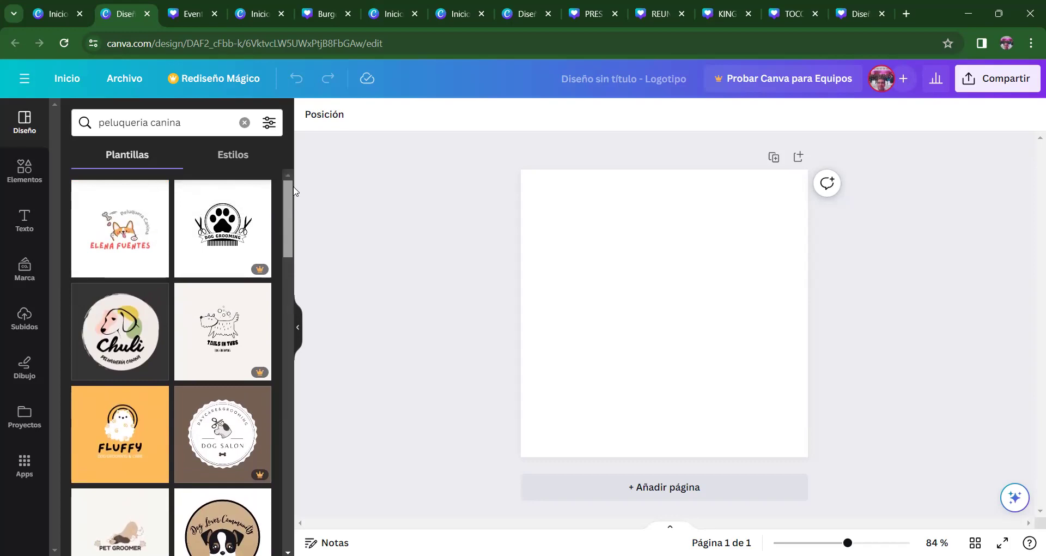
pyautogui.moveTo(291, 193); pyautogui.dragTo(267, 399)
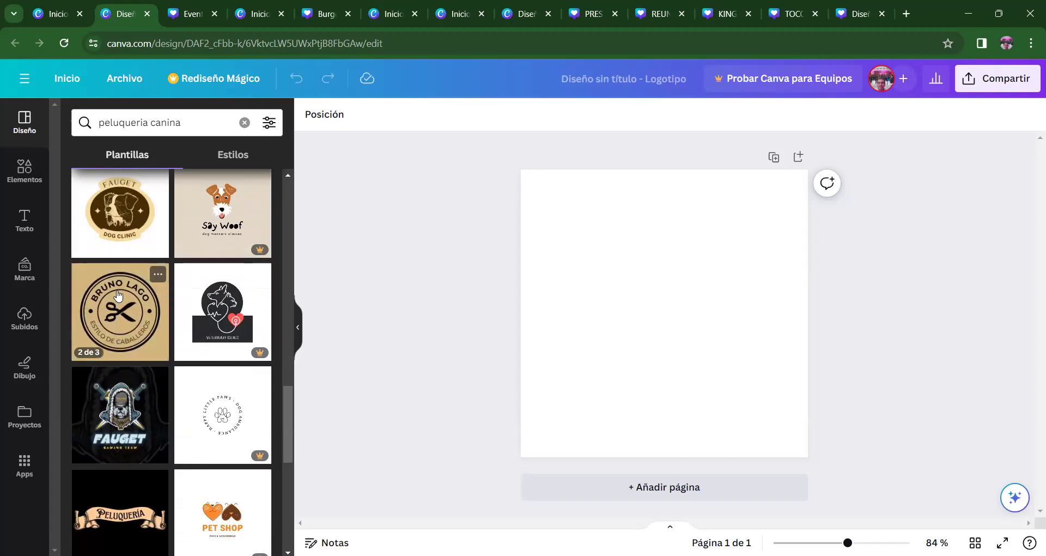
# - Apply the dark black-and-gold Bruno Lago scissors badge template to the blank page
pyautogui.click(118, 295)
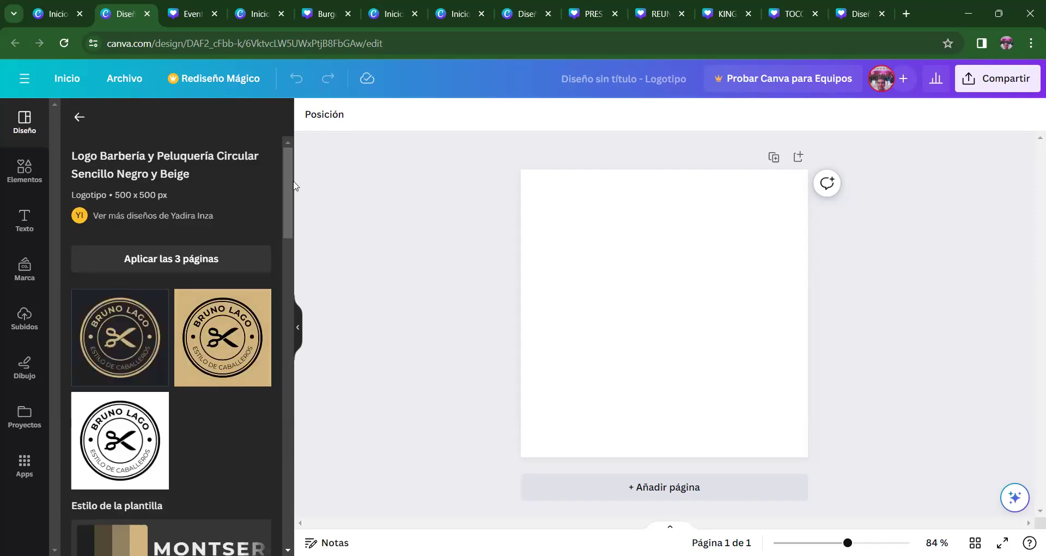
pyautogui.scroll(-4, 283, 232)
pyautogui.moveTo(283, 233); pyautogui.dragTo(294, 201)
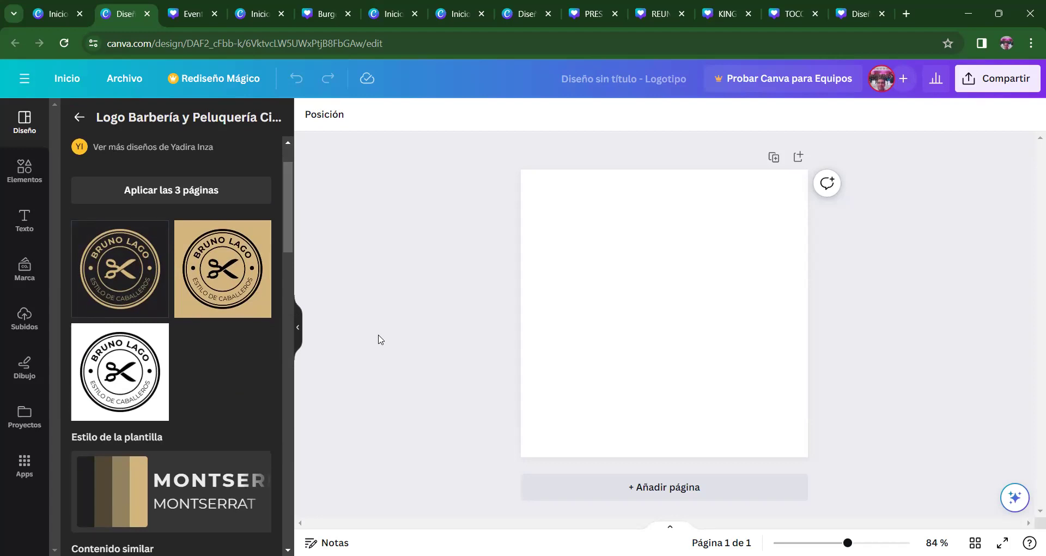
pyautogui.click(111, 264)
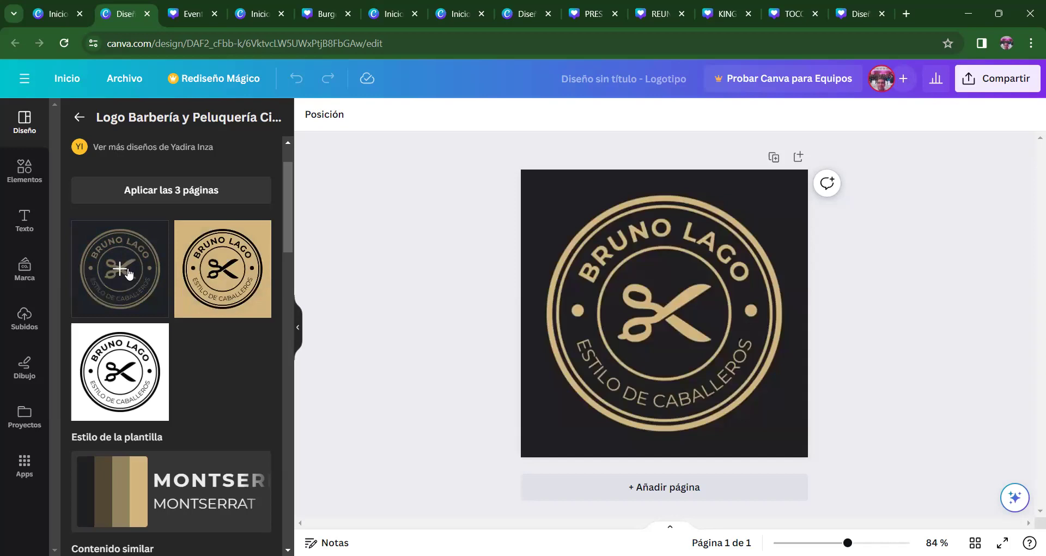
pyautogui.click(522, 343)
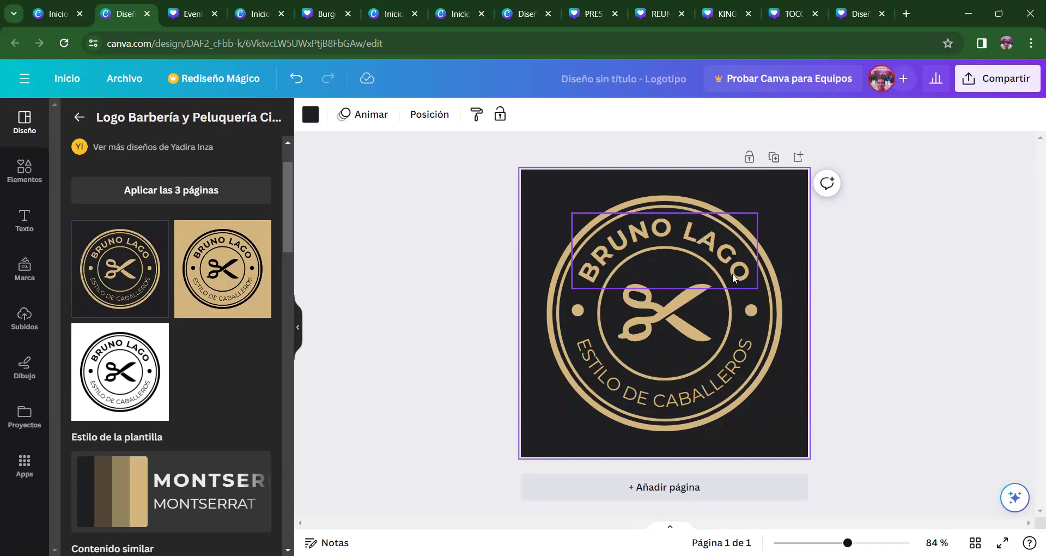
pyautogui.click(734, 278)
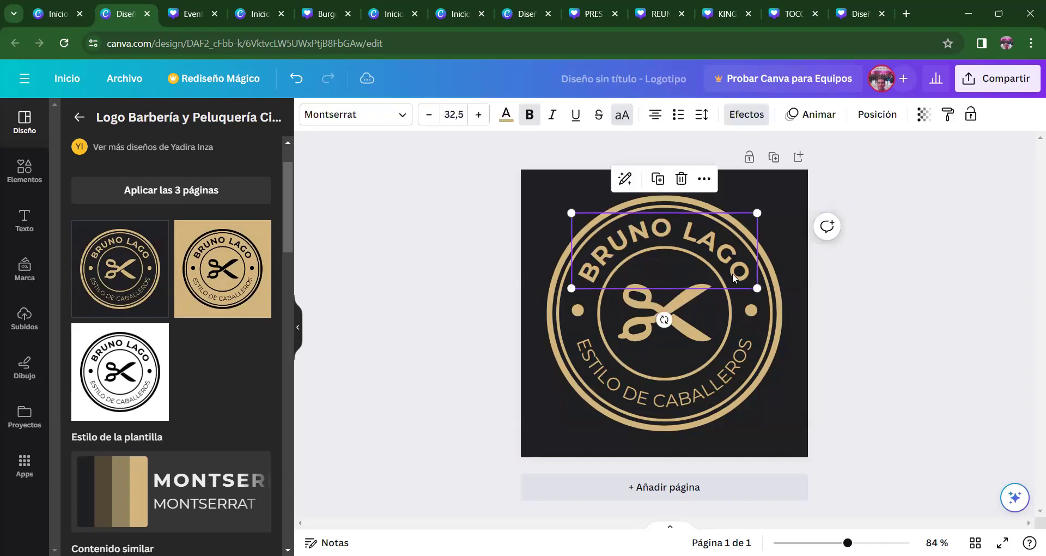
pyautogui.click(734, 274)
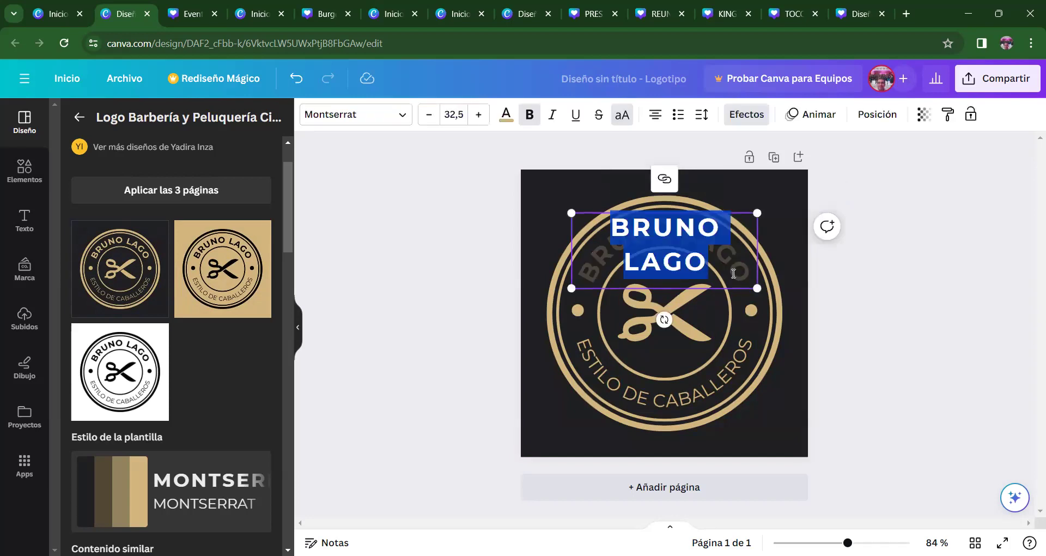
pyautogui.write('GIANI')
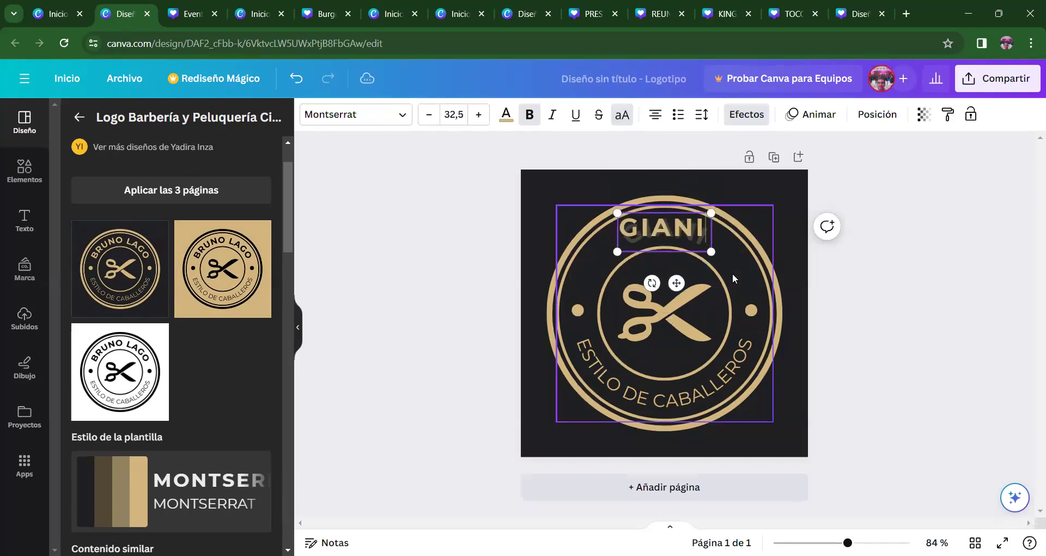
pyautogui.press('BackSpace')
pyautogui.write('NI')
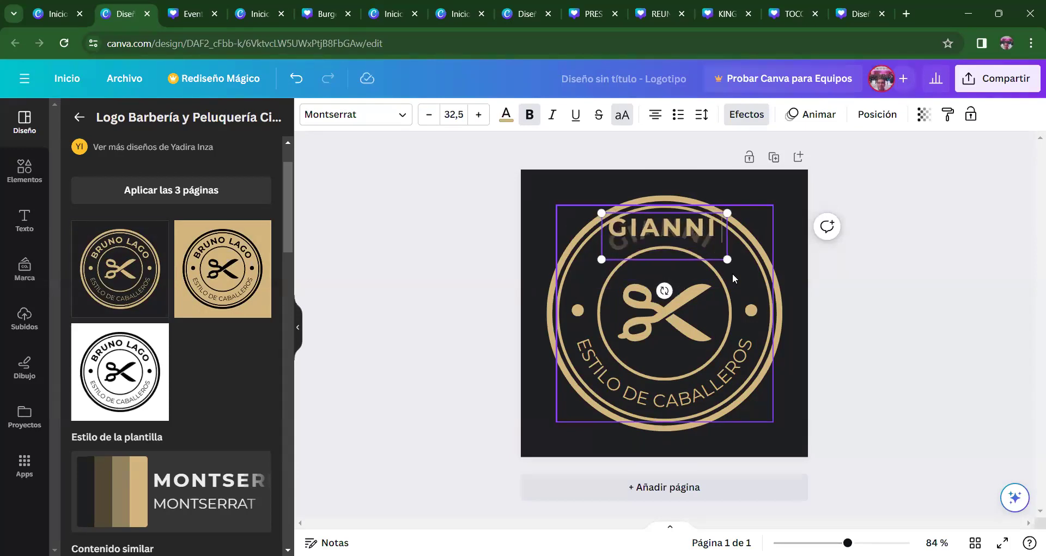
pyautogui.write(' PE')
pyautogui.write('T')
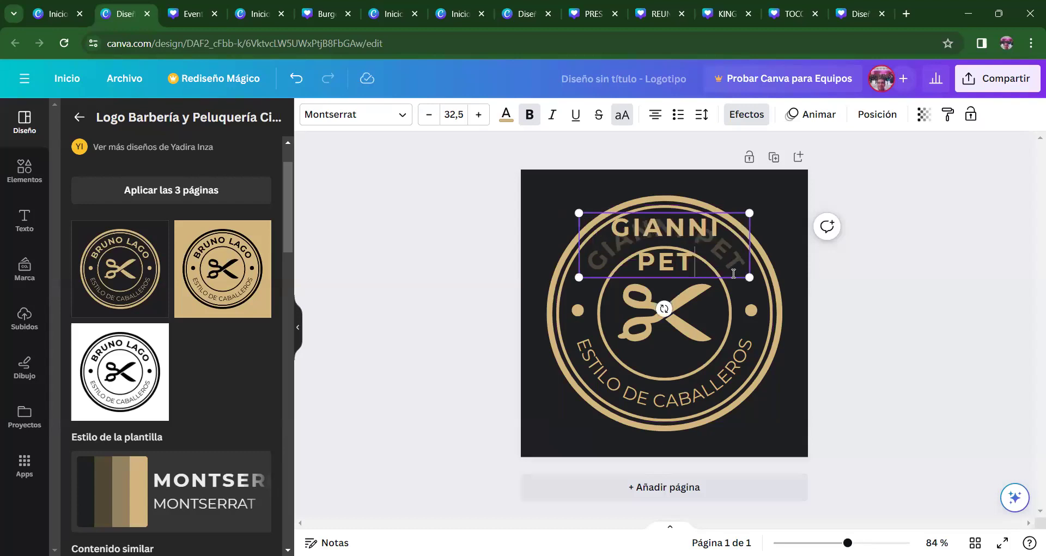
pyautogui.press('Up')
pyautogui.press('BackSpace')
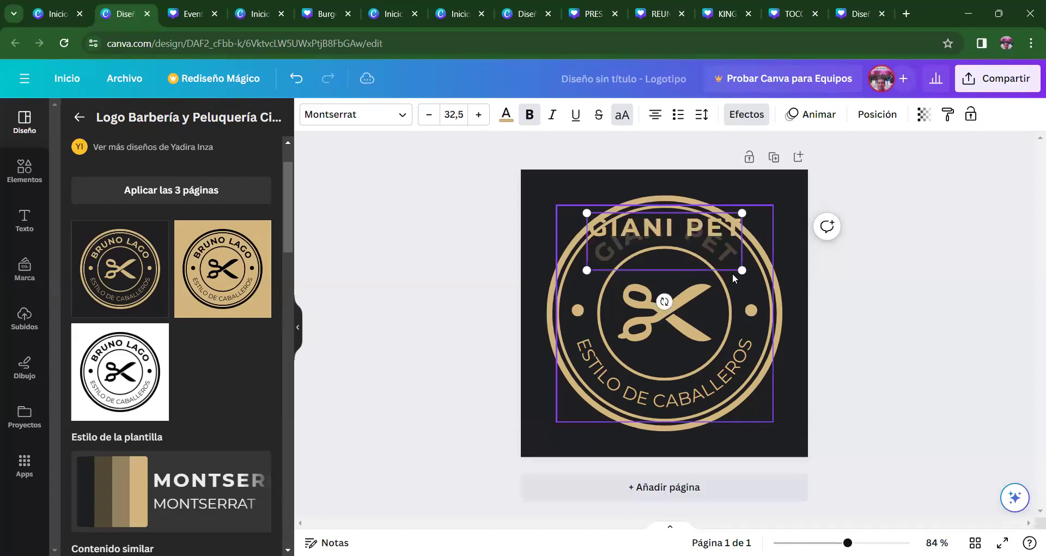
pyautogui.press('BackSpace')
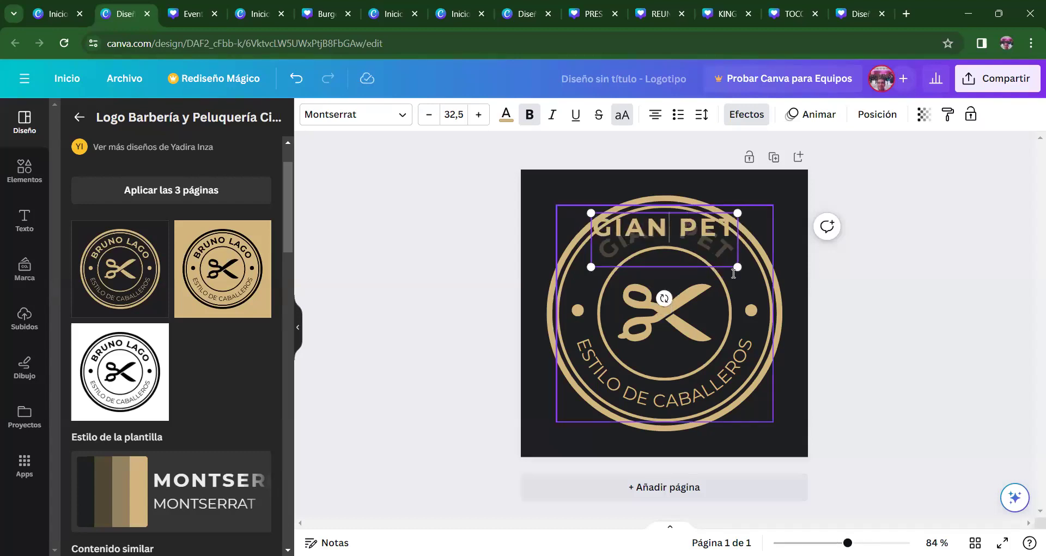
pyautogui.write('Y')
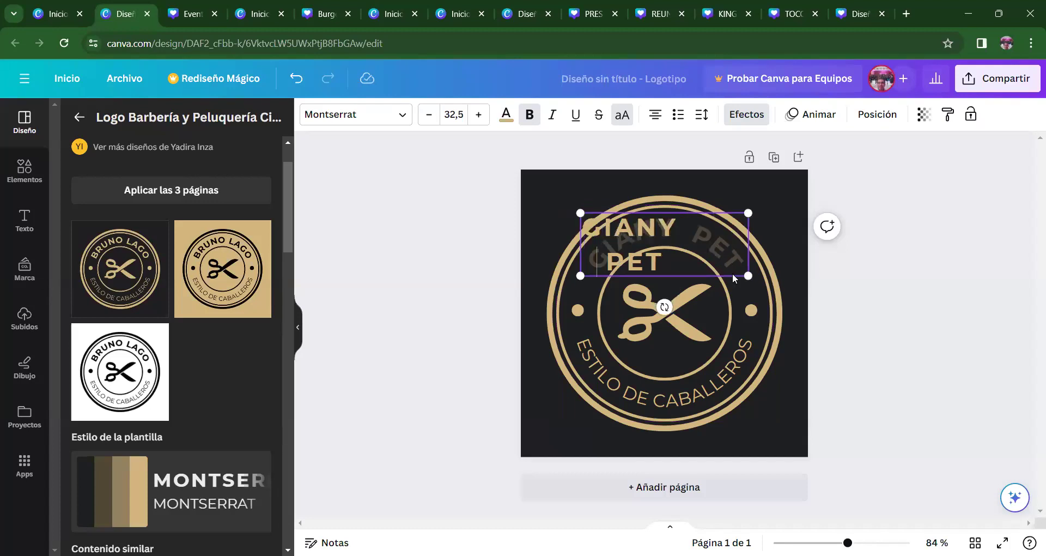
pyautogui.hotkey('ctrl', 'z')
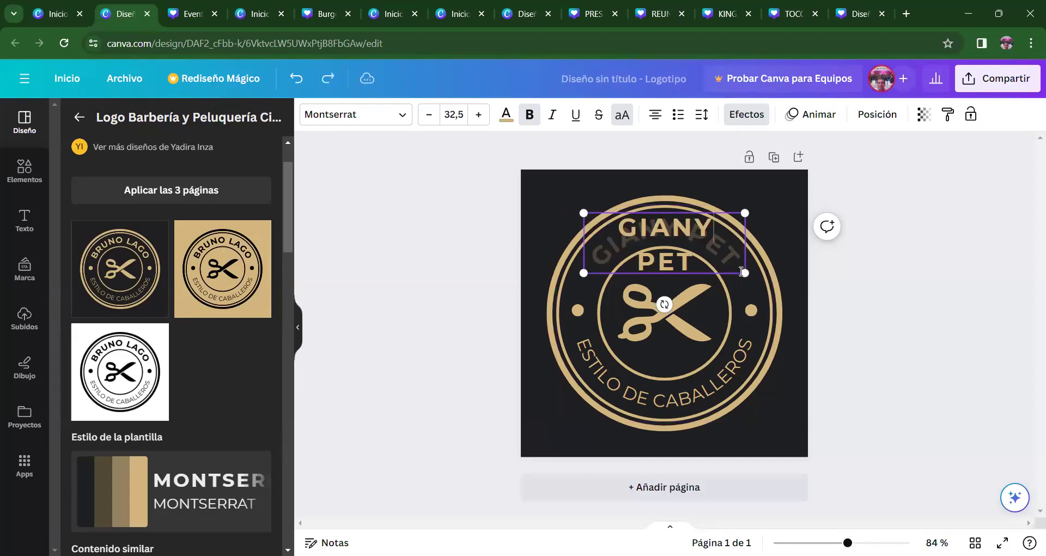
pyautogui.click(891, 279)
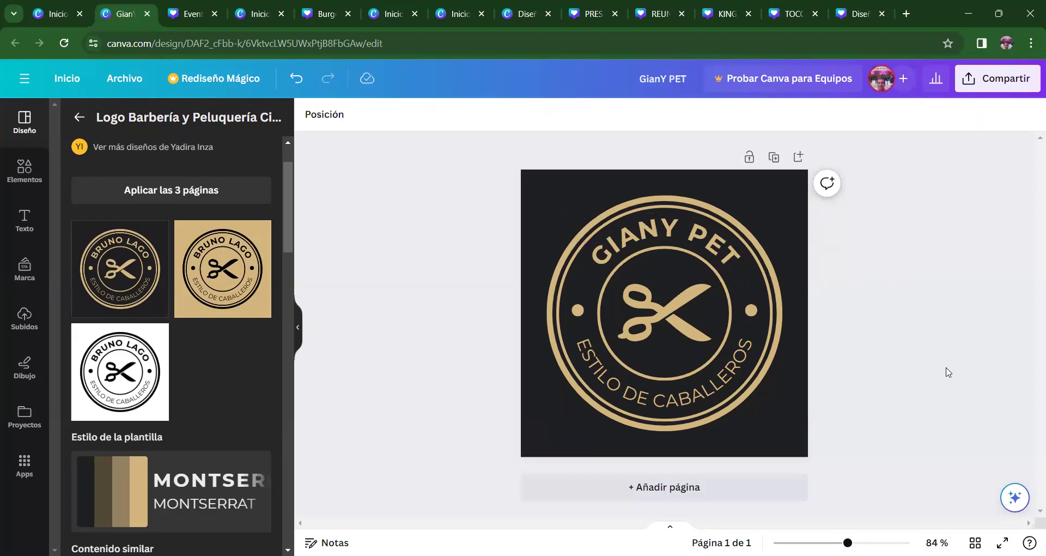
pyautogui.click(728, 375)
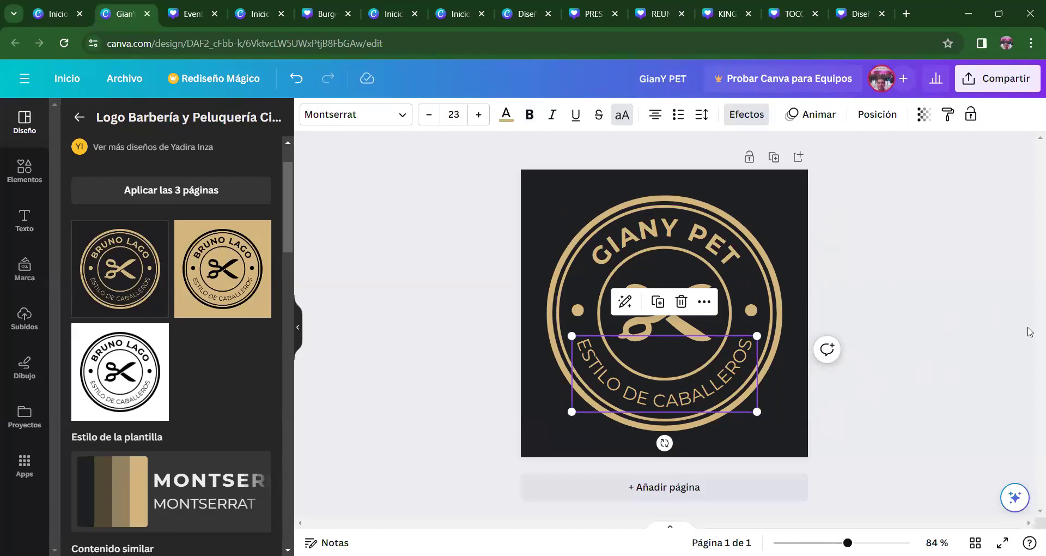
pyautogui.press('Delete')
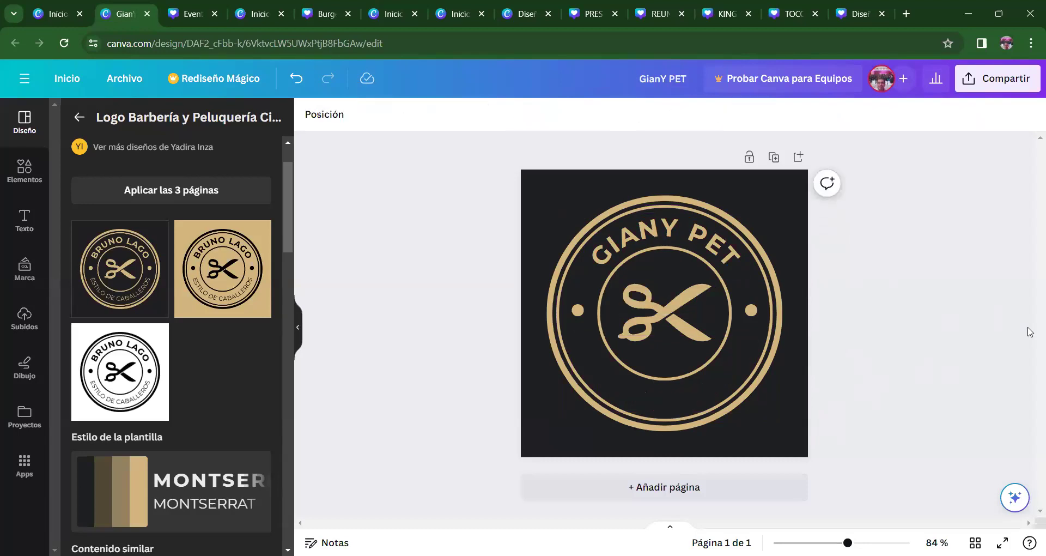
pyautogui.hotkey('ctrl', 'z')
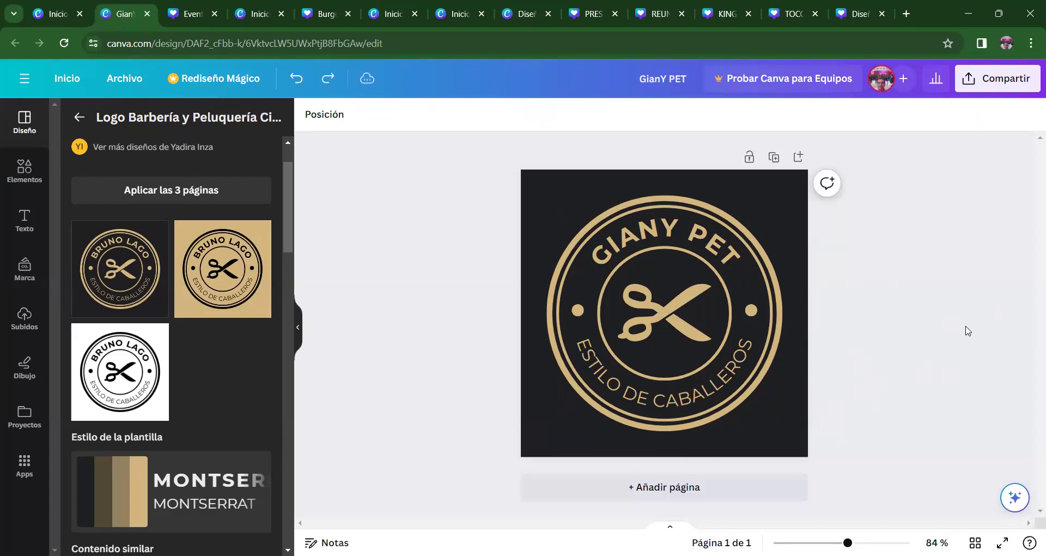
# - Replace the curved tagline 'ESTILO DE CABALLEROS' with 'ESTILO PREMIUM'
pyautogui.click(717, 388)
pyautogui.click(716, 387)
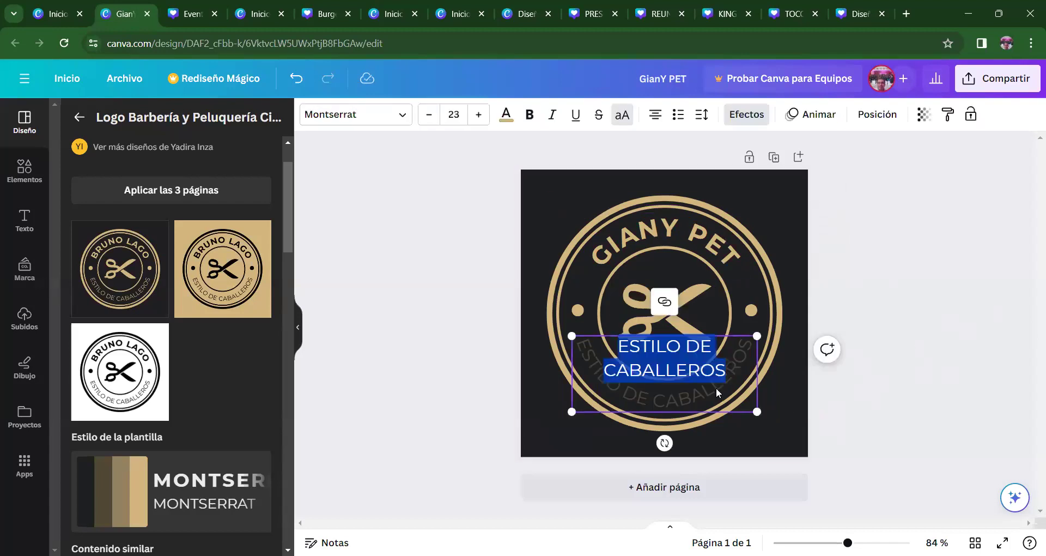
pyautogui.write('ESTI')
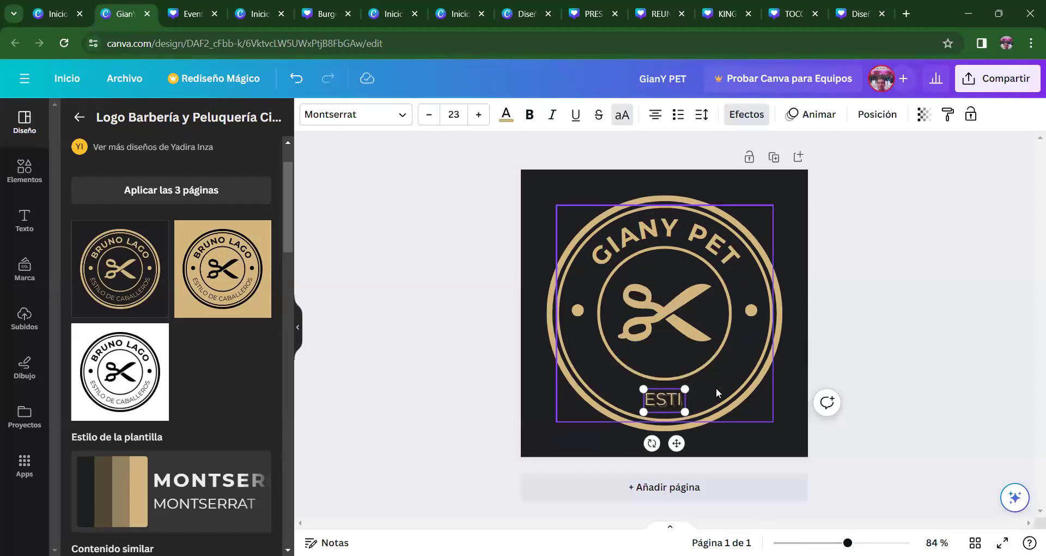
pyautogui.write('LO')
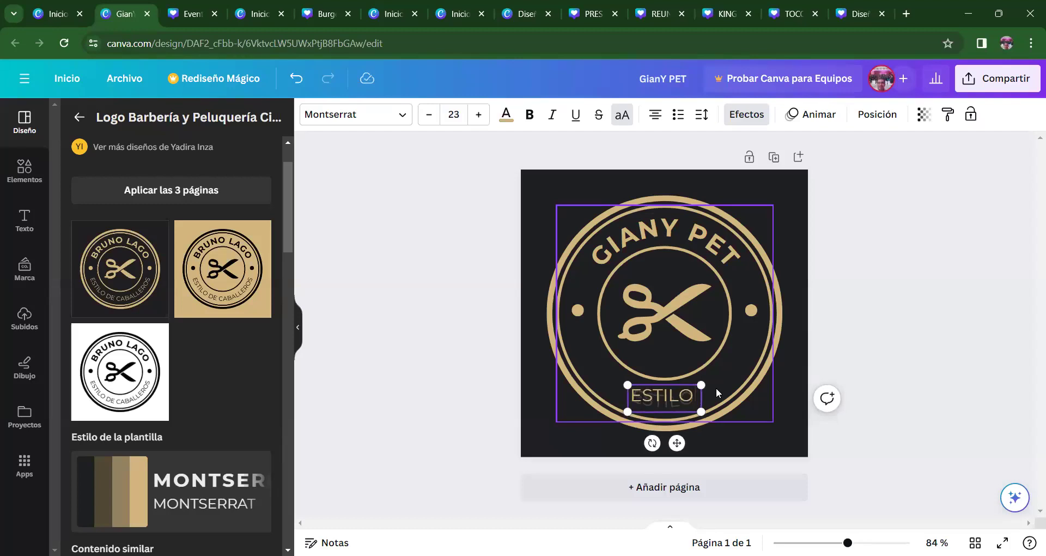
pyautogui.write(' PREMIUM')
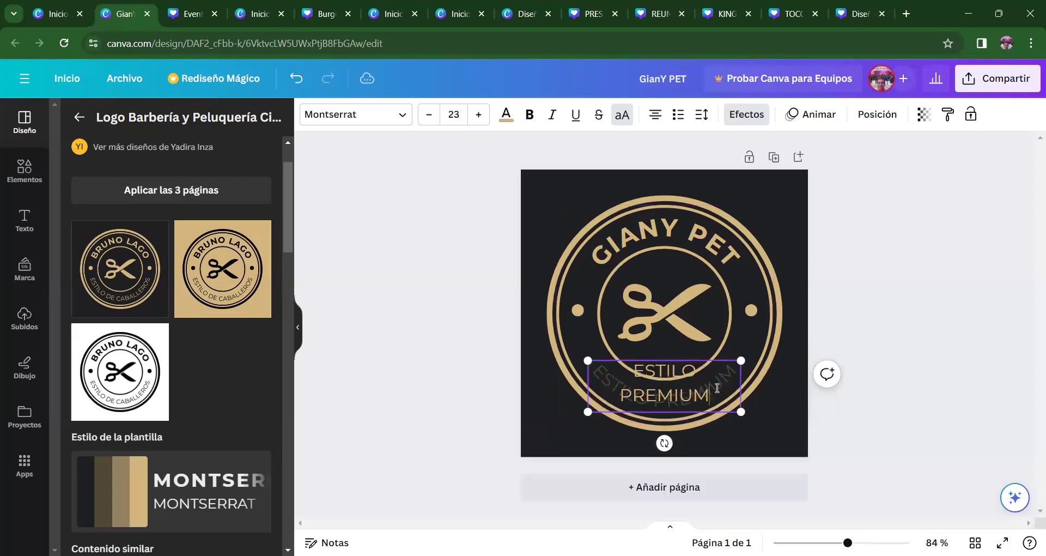
pyautogui.click(971, 307)
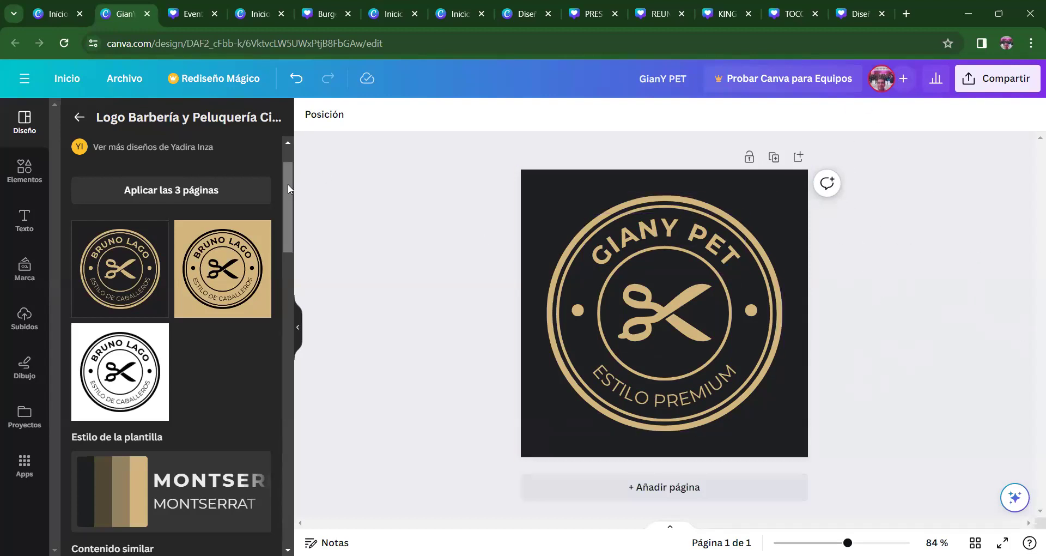
pyautogui.moveTo(285, 188); pyautogui.dragTo(259, 153)
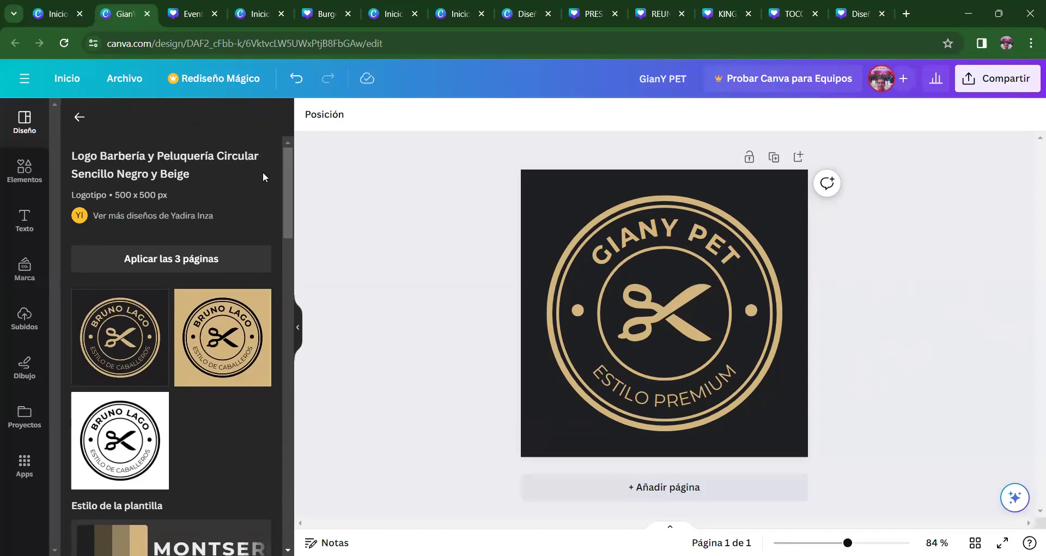
# - Return to the 'peluqueria canina' results and scroll through the dog-grooming logo designs
pyautogui.moveTo(285, 210); pyautogui.dragTo(299, 168)
pyautogui.click(81, 120)
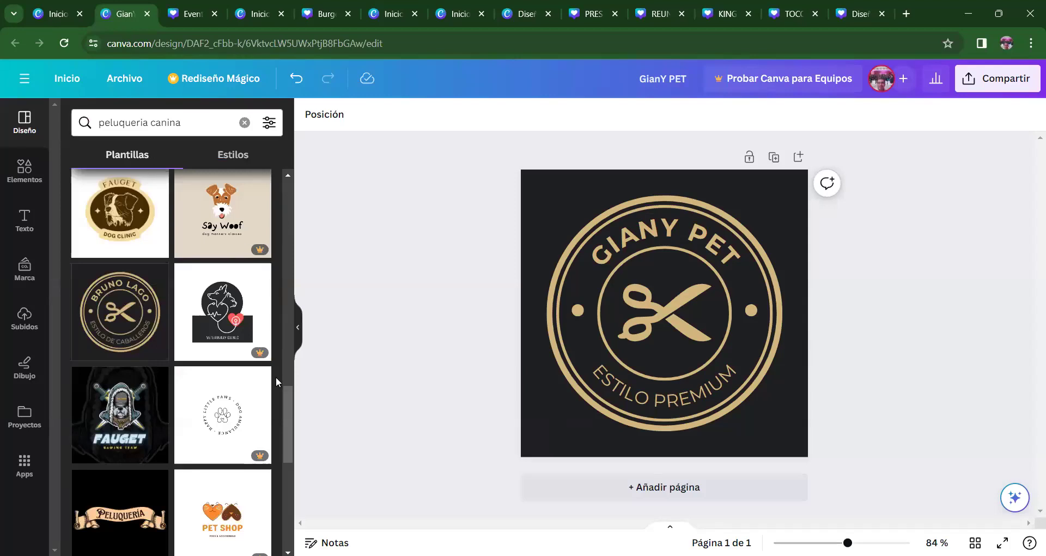
pyautogui.moveTo(284, 396); pyautogui.dragTo(287, 414)
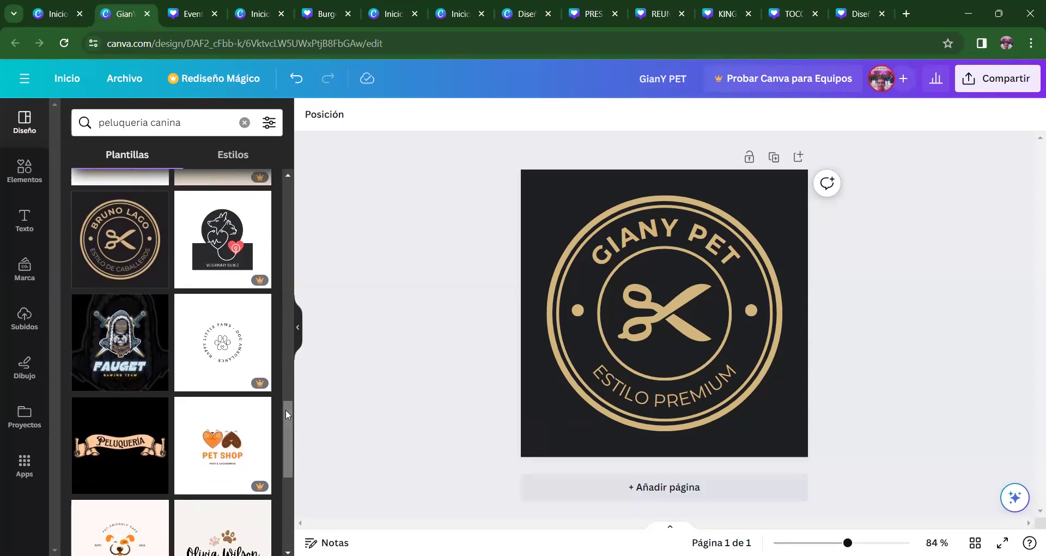
pyautogui.moveTo(218, 237)
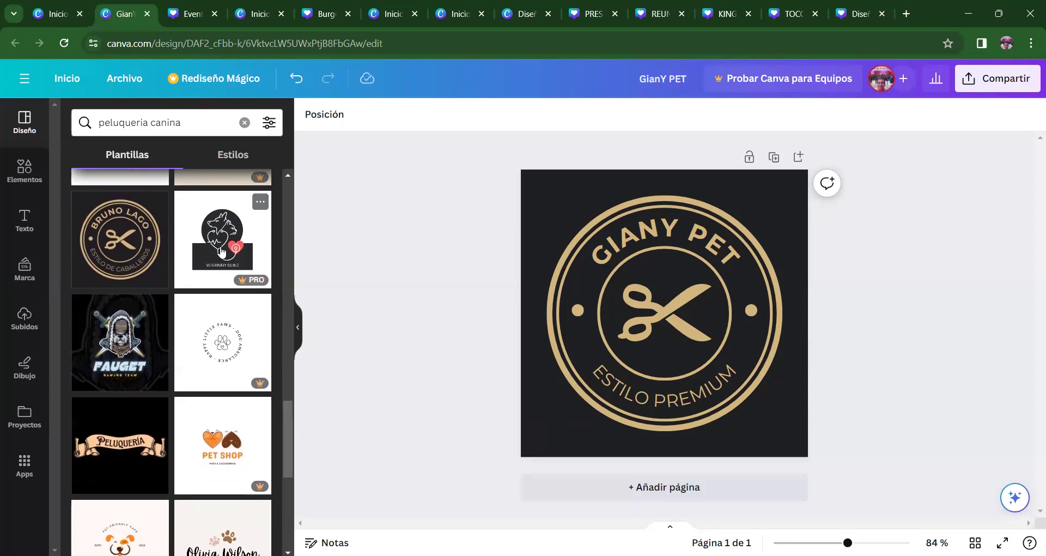
pyautogui.moveTo(284, 417); pyautogui.dragTo(285, 479)
pyautogui.moveTo(287, 396); pyautogui.dragTo(287, 413)
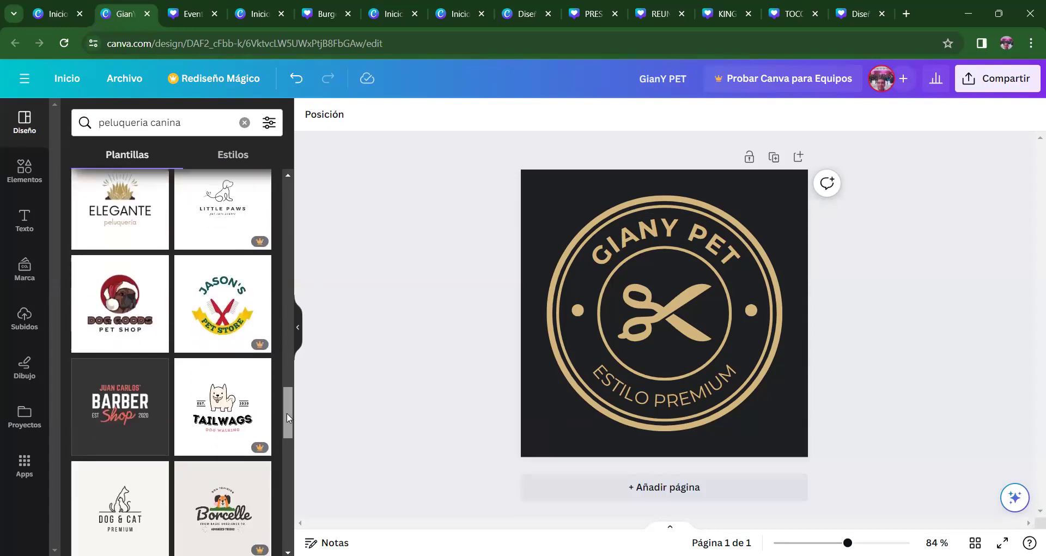
pyautogui.moveTo(287, 415); pyautogui.dragTo(289, 437)
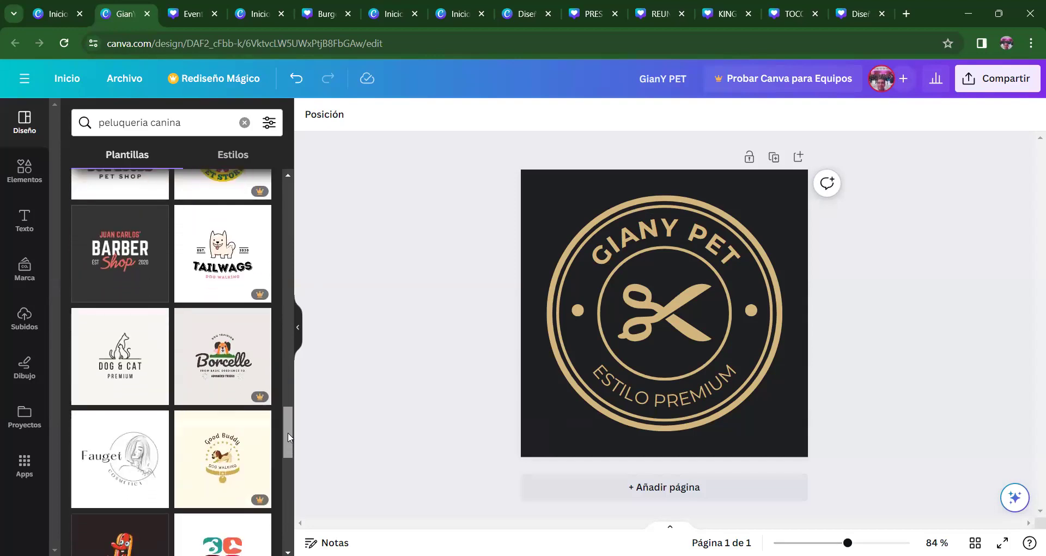
pyautogui.moveTo(288, 437); pyautogui.dragTo(281, 504)
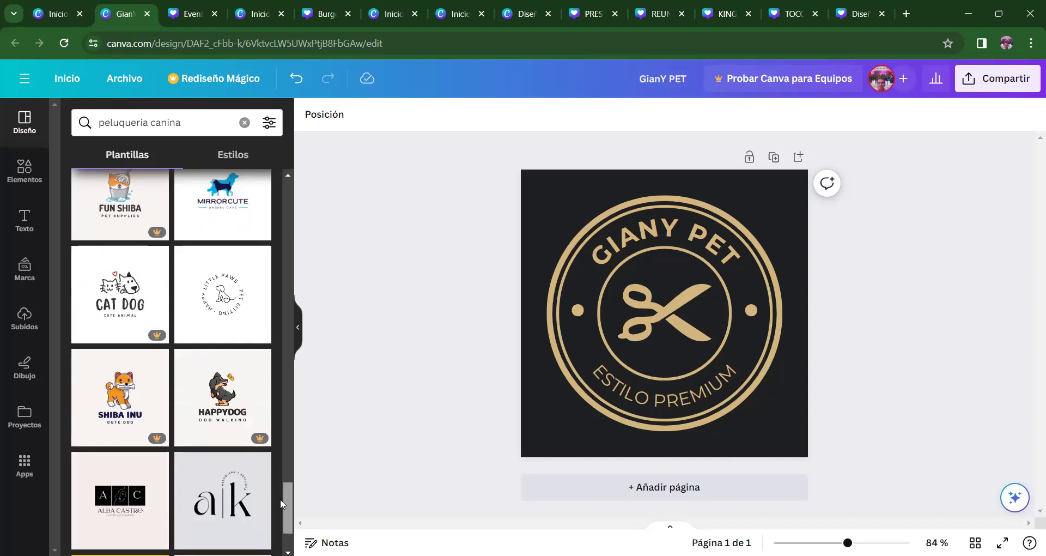
pyautogui.moveTo(281, 503); pyautogui.dragTo(292, 449)
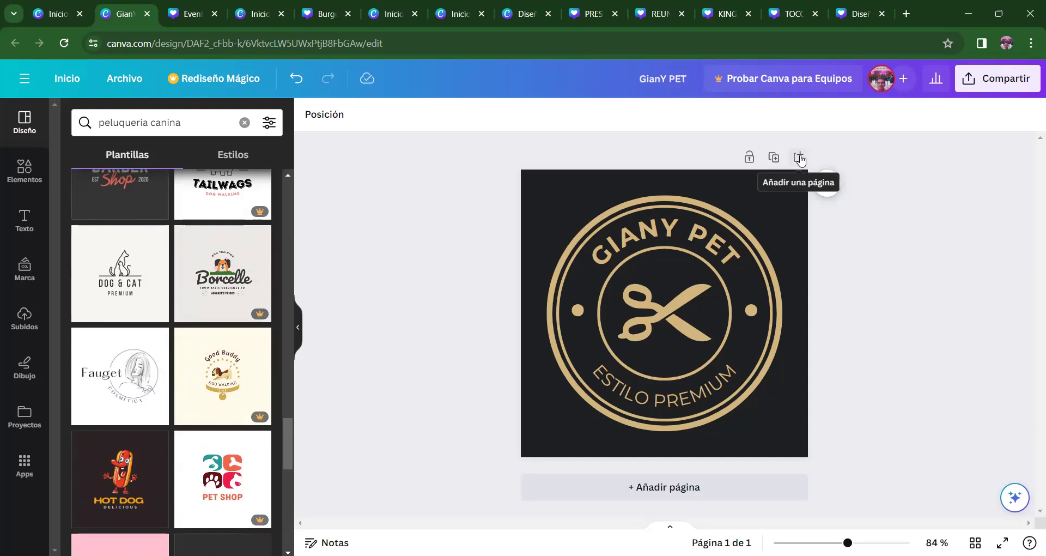
# - Add a second page and apply the Dog & Cat Premium logo template to it
pyautogui.click(799, 158)
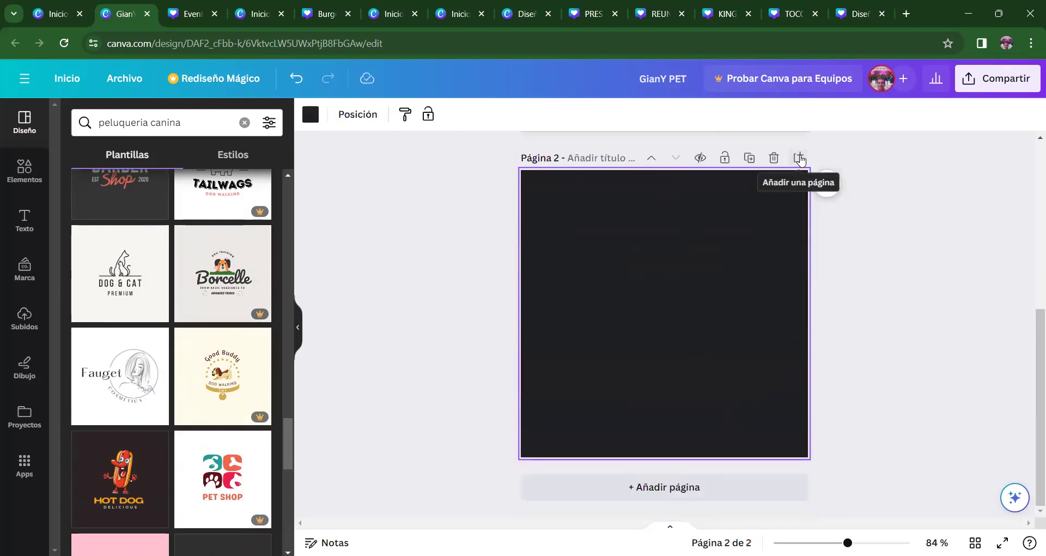
pyautogui.click(99, 269)
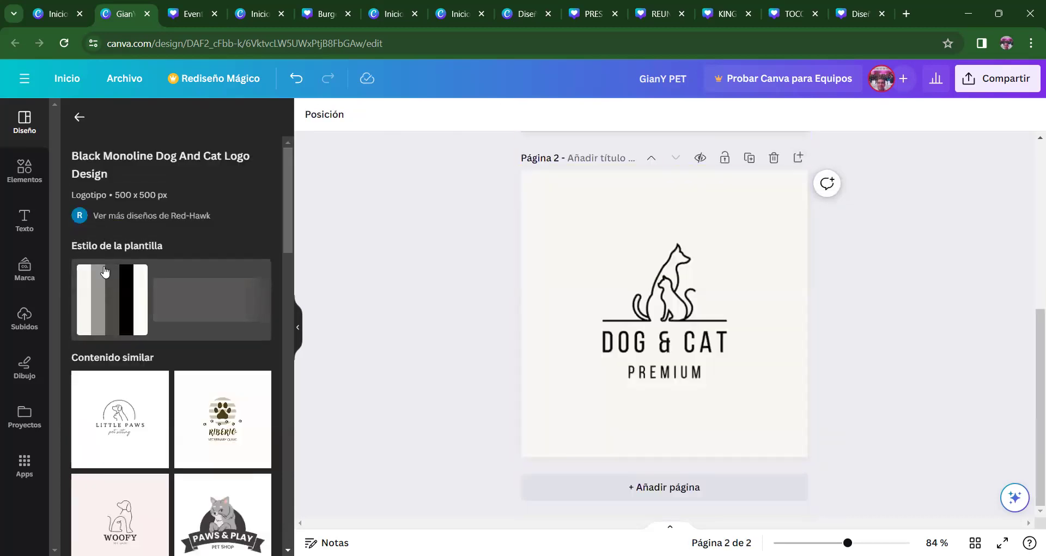
pyautogui.moveTo(1030, 368); pyautogui.dragTo(1032, 339)
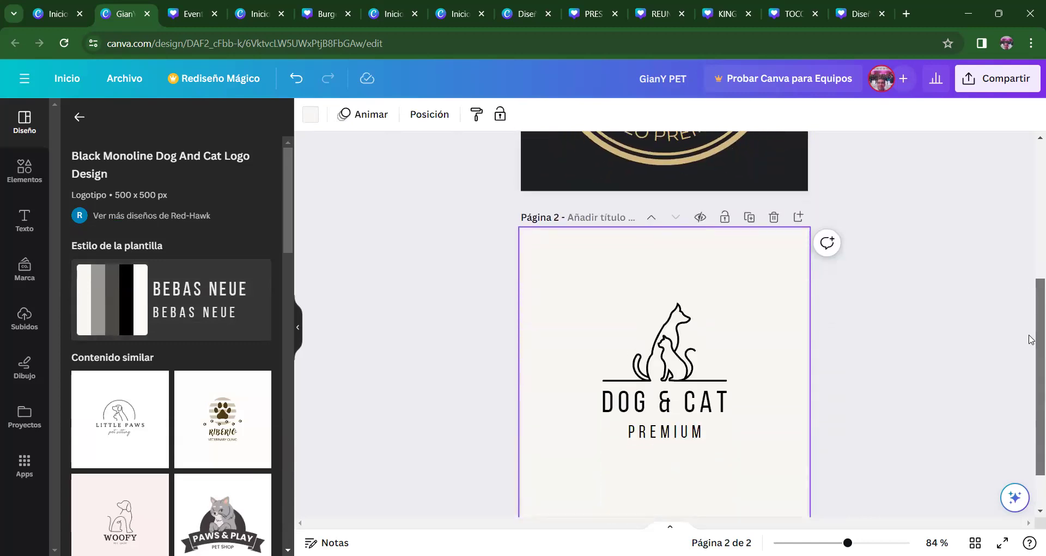
pyautogui.moveTo(1031, 339); pyautogui.dragTo(1031, 352)
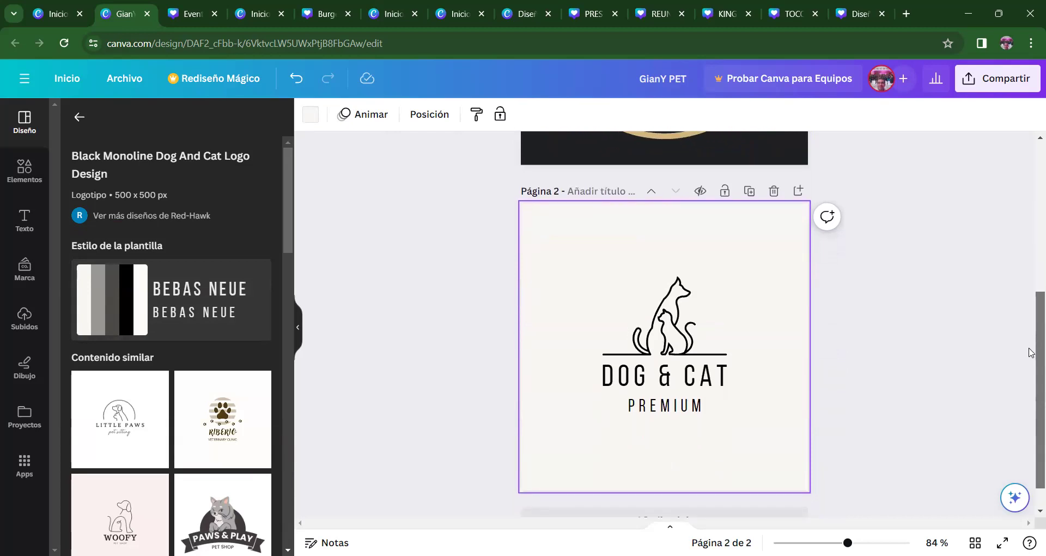
# - Try moving the dog-and-cat drawing higher on page 2, then undo the move
pyautogui.click(678, 339)
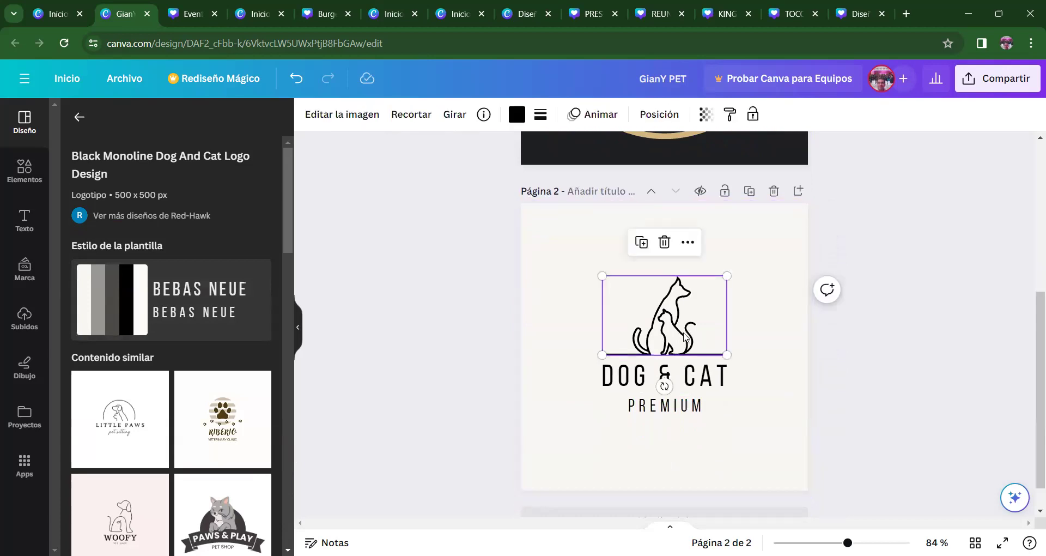
pyautogui.moveTo(684, 336); pyautogui.dragTo(680, 300)
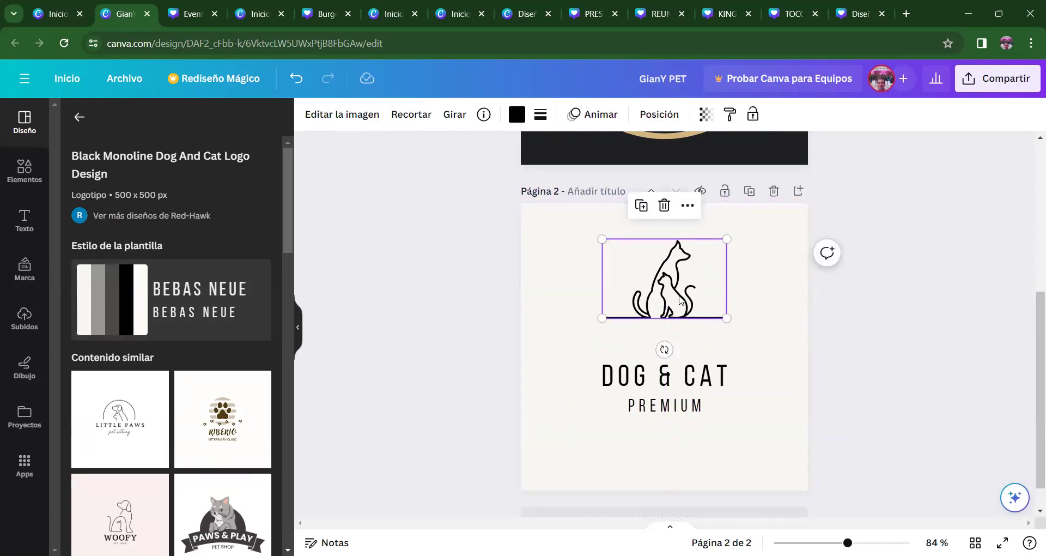
pyautogui.hotkey('ctrl', 'z')
pyautogui.moveTo(1030, 378); pyautogui.dragTo(1032, 281)
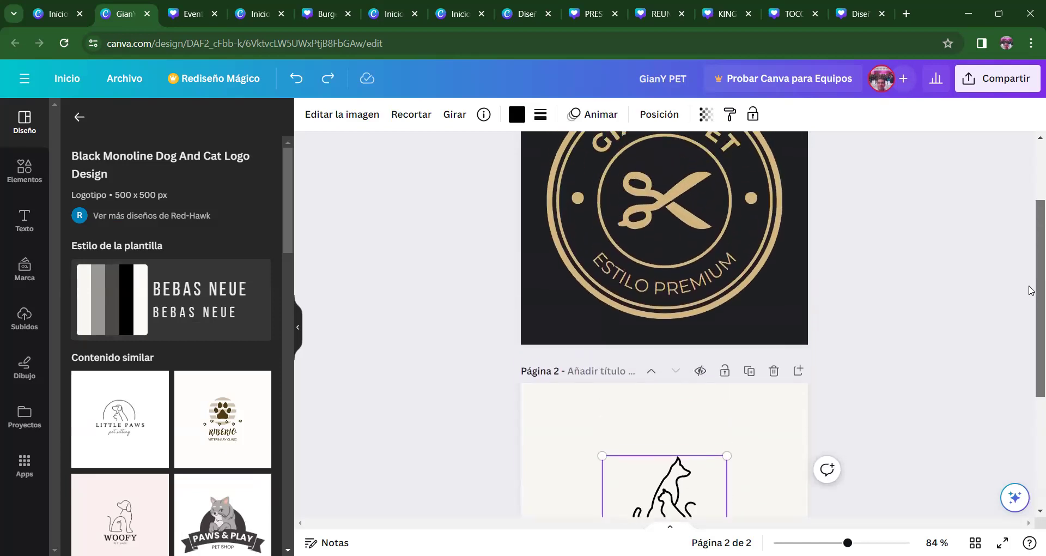
# - Move the gold scissors onto page 2 and place the dog-and-cat outline in the badge centre
pyautogui.click(680, 214)
pyautogui.moveTo(679, 214); pyautogui.dragTo(772, 422)
pyautogui.moveTo(677, 479); pyautogui.dragTo(680, 192)
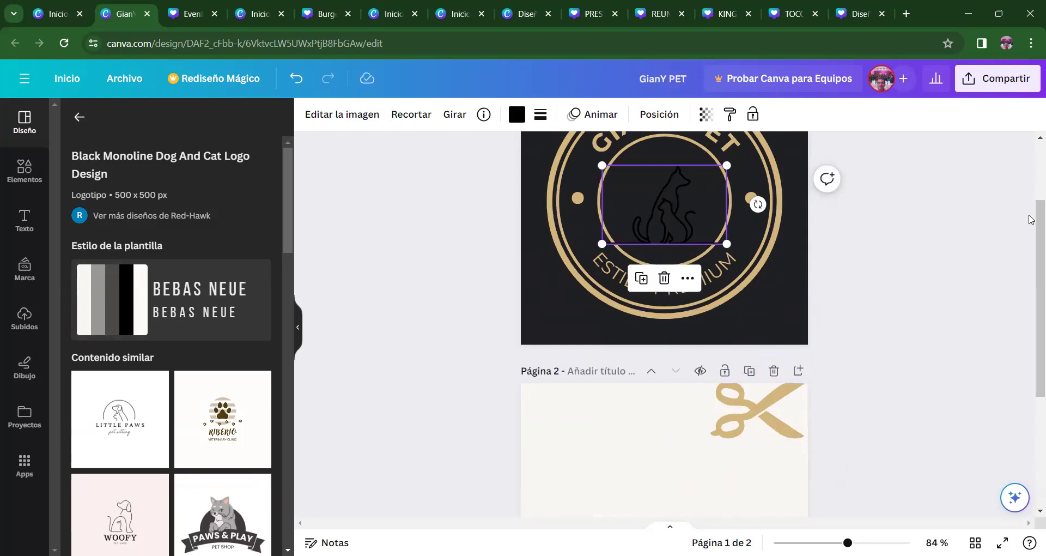
pyautogui.scroll(2, 1030, 238)
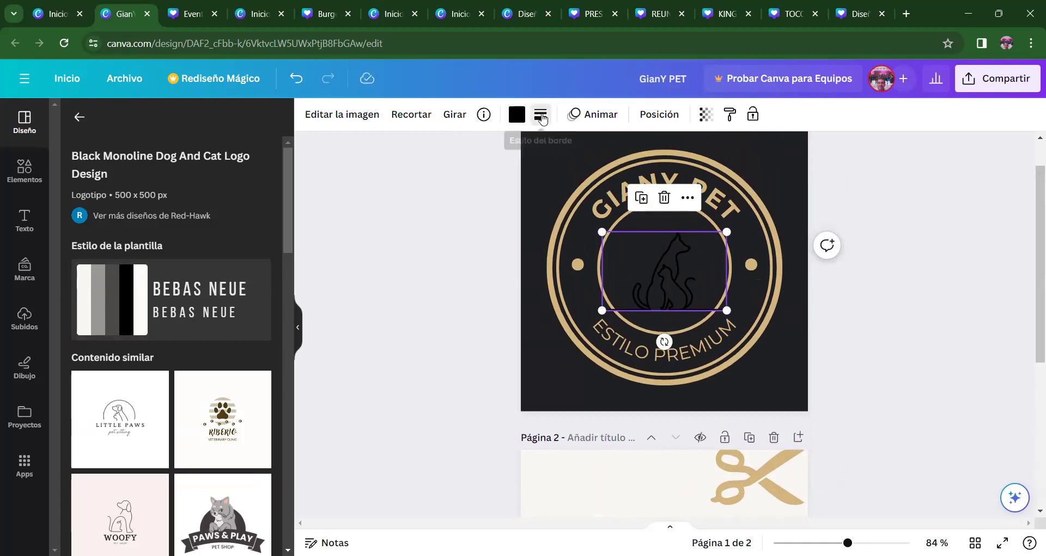
# - Recolour the dog-and-cat drawing gold, enlarge it and raise it within the logo
pyautogui.click(542, 117)
pyautogui.click(541, 117)
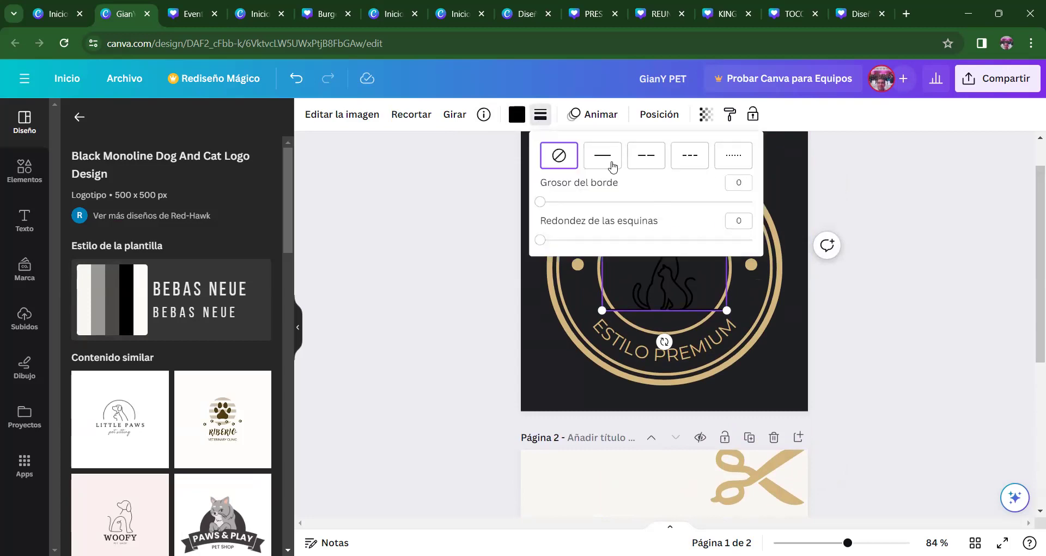
pyautogui.click(522, 116)
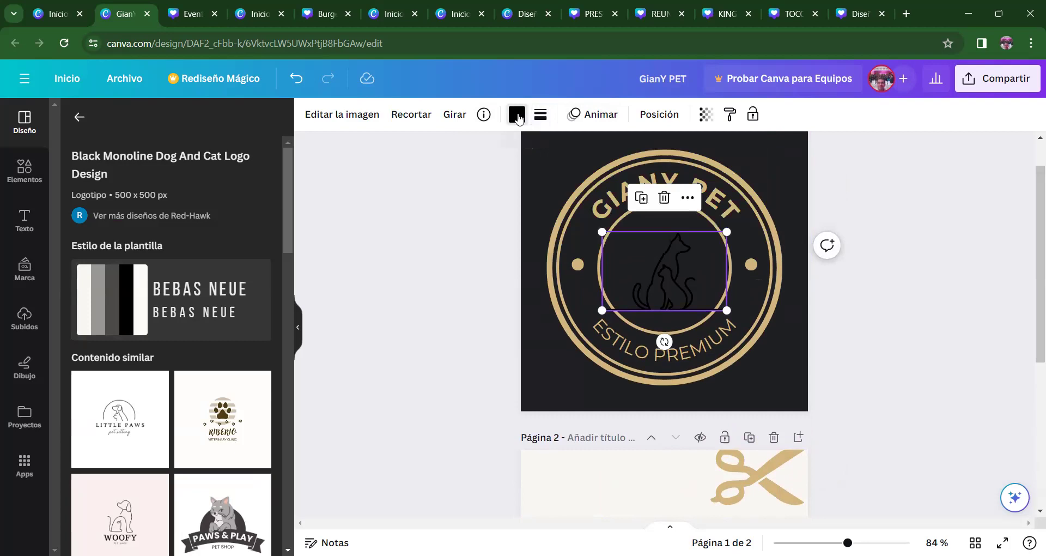
pyautogui.click(249, 201)
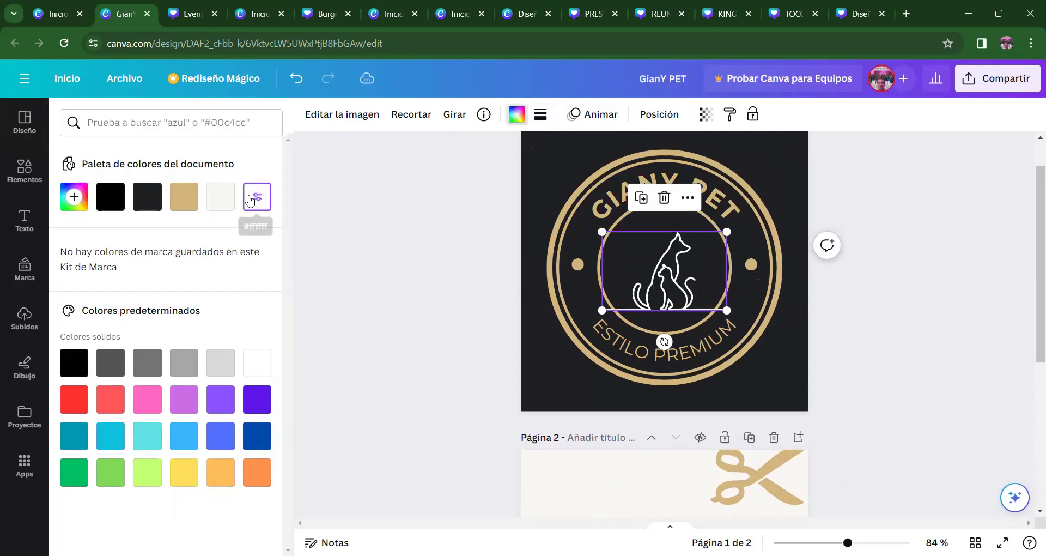
pyautogui.click(184, 196)
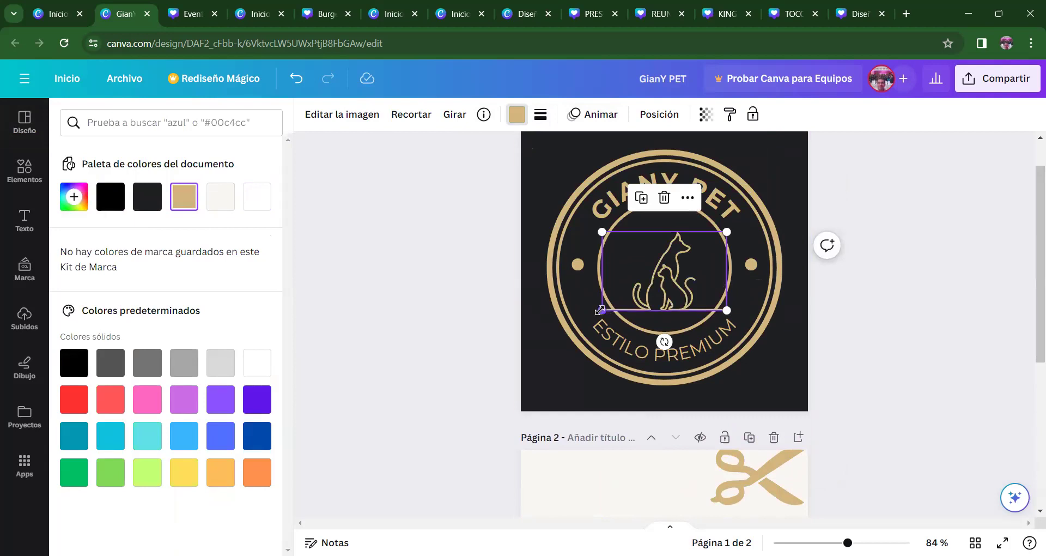
pyautogui.moveTo(600, 310); pyautogui.dragTo(597, 314)
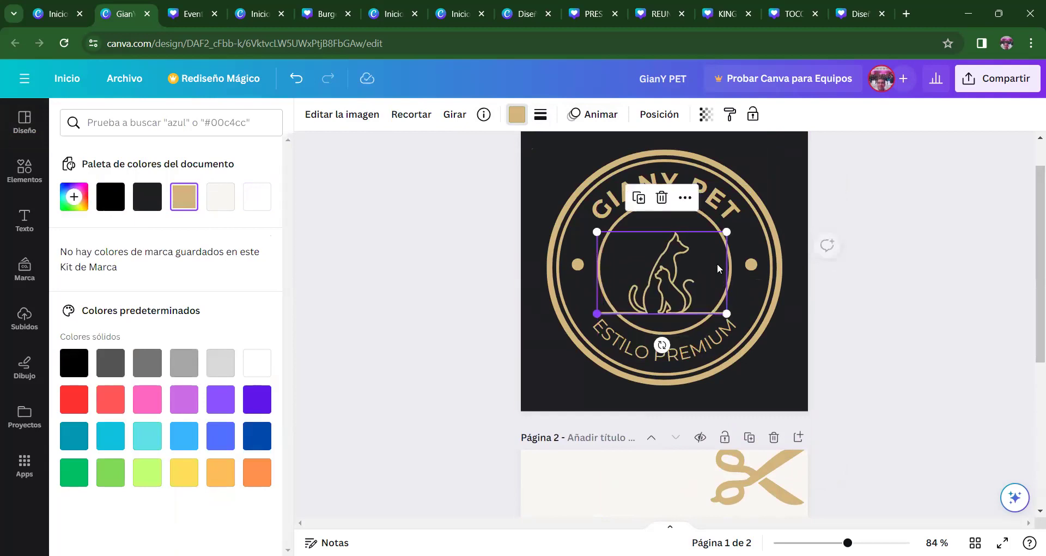
pyautogui.moveTo(661, 284); pyautogui.dragTo(660, 260)
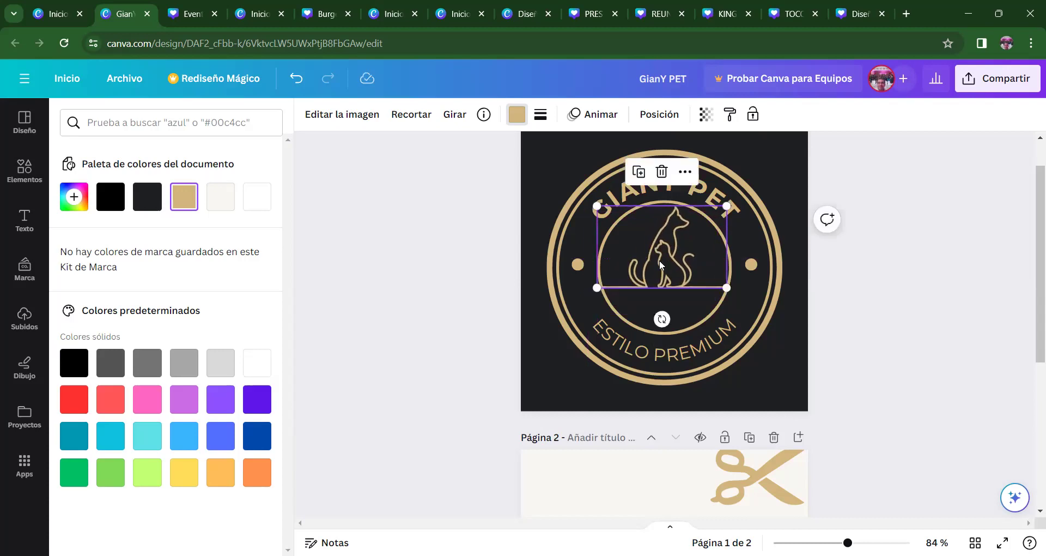
# - Bring the scissors graphic toward the logo and realign the dog-and-cat drawing
pyautogui.moveTo(671, 255); pyautogui.dragTo(661, 255)
pyautogui.moveTo(740, 490); pyautogui.dragTo(723, 452)
pyautogui.click(644, 283)
pyautogui.moveTo(644, 283); pyautogui.dragTo(653, 249)
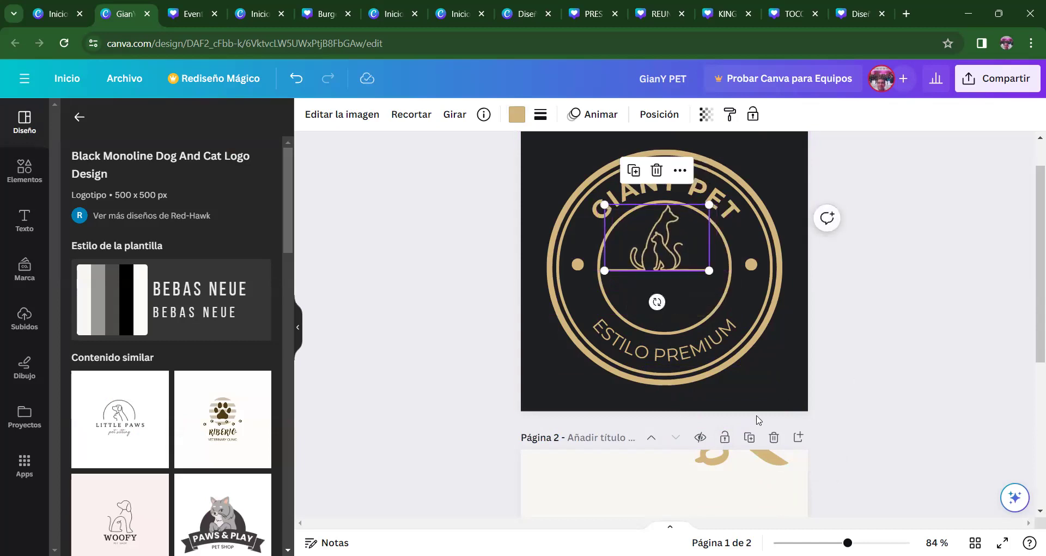
# - Place the shrunken gold scissors below the animals and fine-tune the drawing's position
pyautogui.click(709, 458)
pyautogui.click(691, 308)
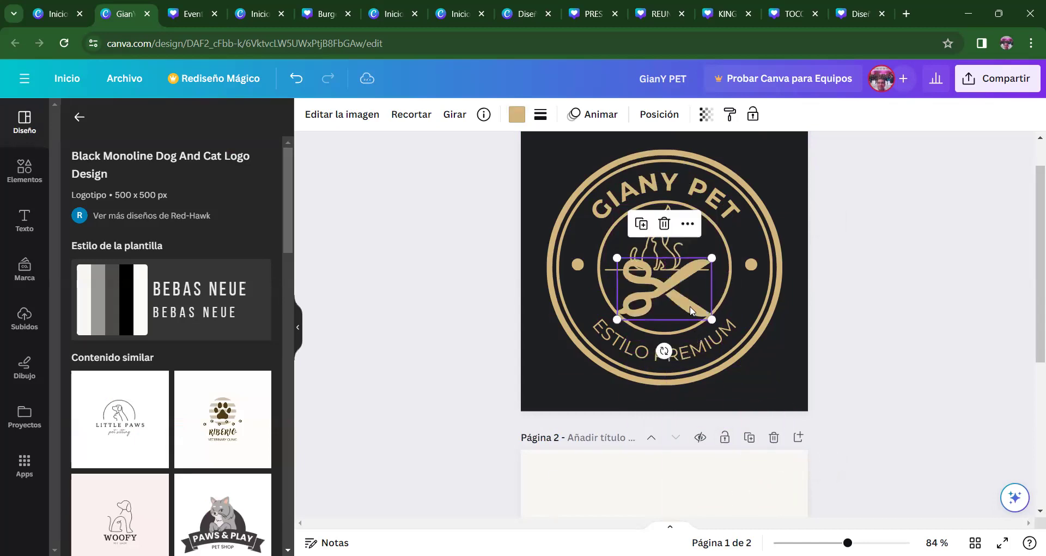
pyautogui.moveTo(713, 320); pyautogui.dragTo(678, 304)
pyautogui.click(665, 226)
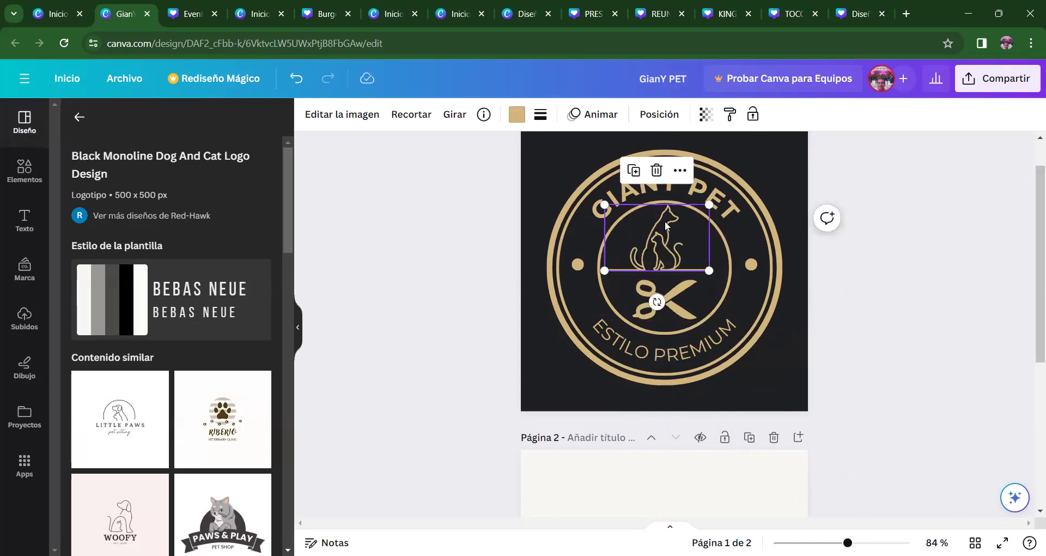
pyautogui.moveTo(666, 225); pyautogui.dragTo(667, 220)
pyautogui.click(928, 321)
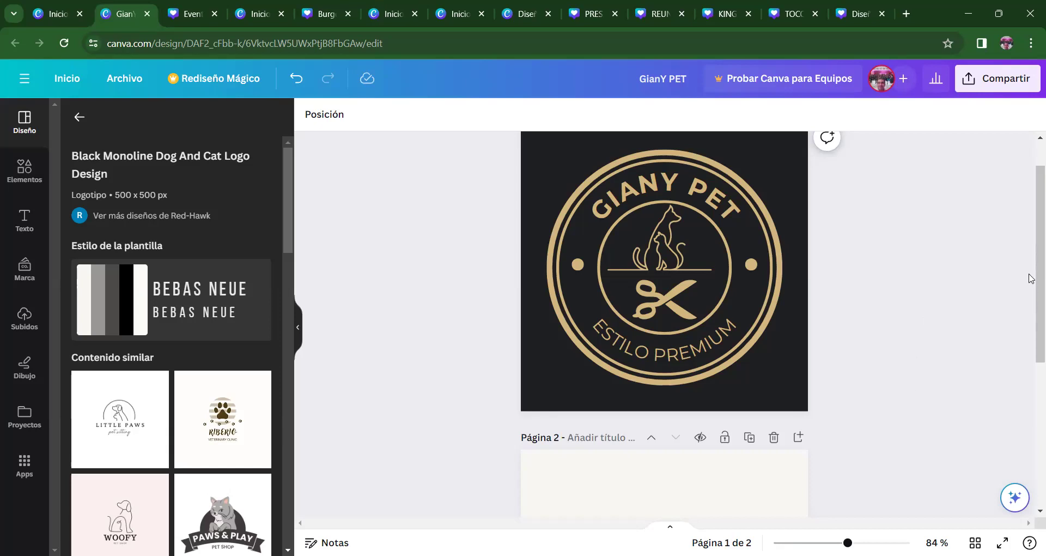
pyautogui.moveTo(1031, 279); pyautogui.dragTo(1031, 251)
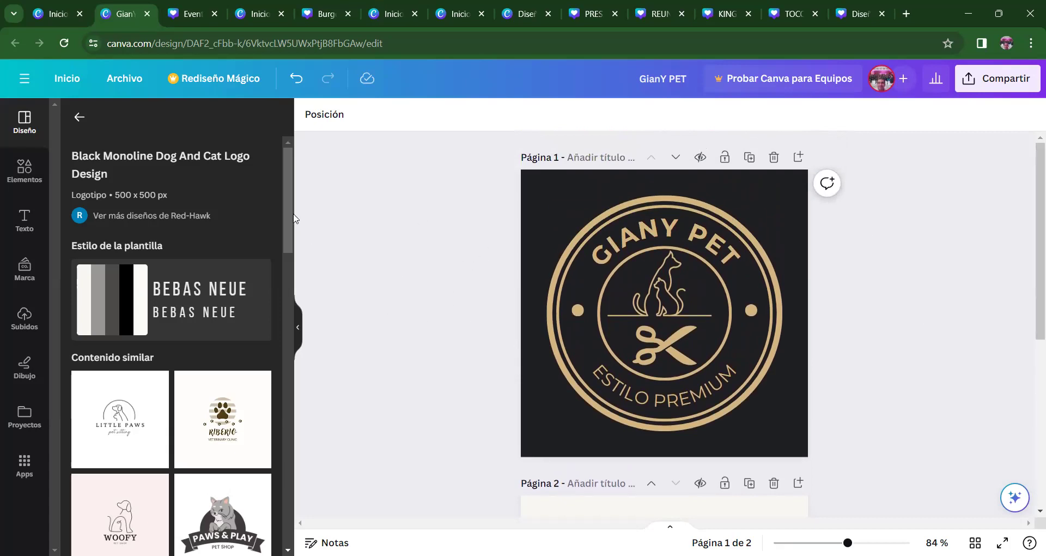
# - Add a third page and apply the Cute Dog logo design to it
pyautogui.moveTo(287, 217); pyautogui.dragTo(287, 349)
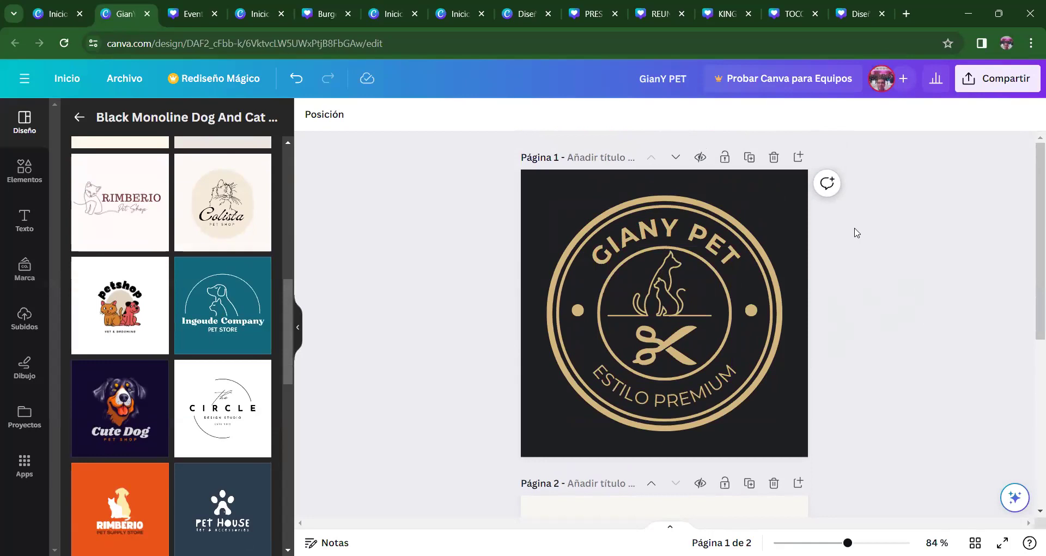
pyautogui.moveTo(1030, 321); pyautogui.dragTo(1030, 507)
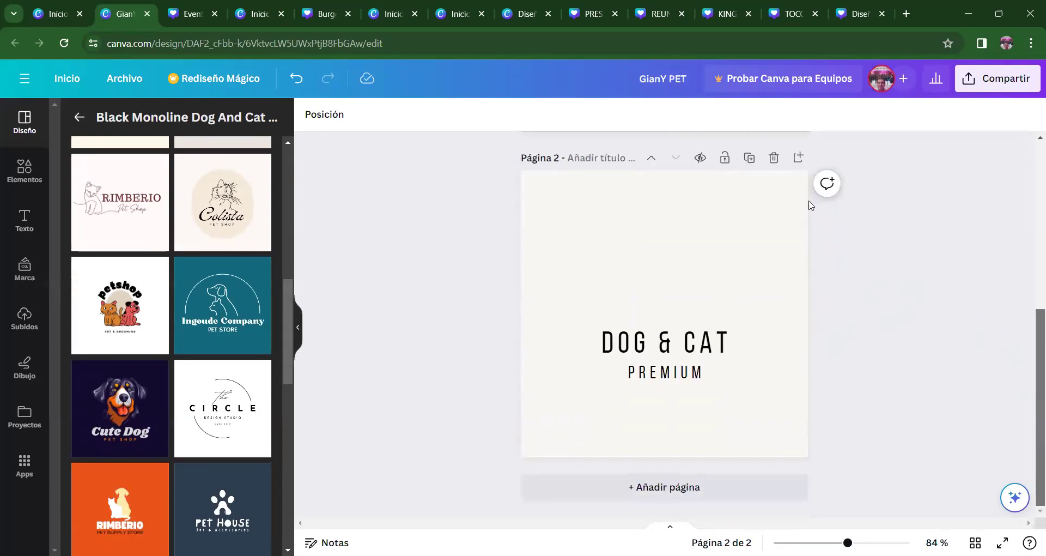
pyautogui.click(797, 159)
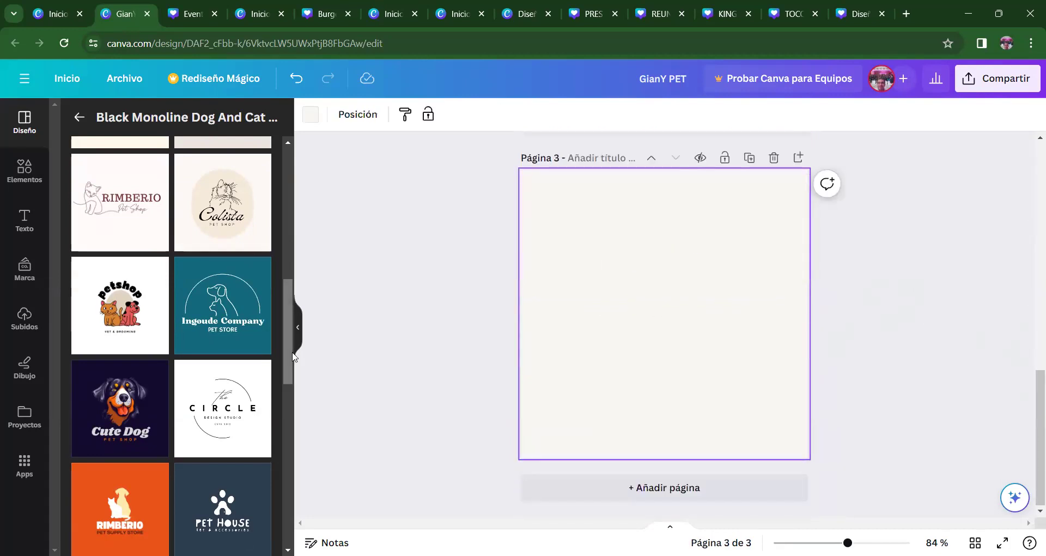
pyautogui.click(122, 423)
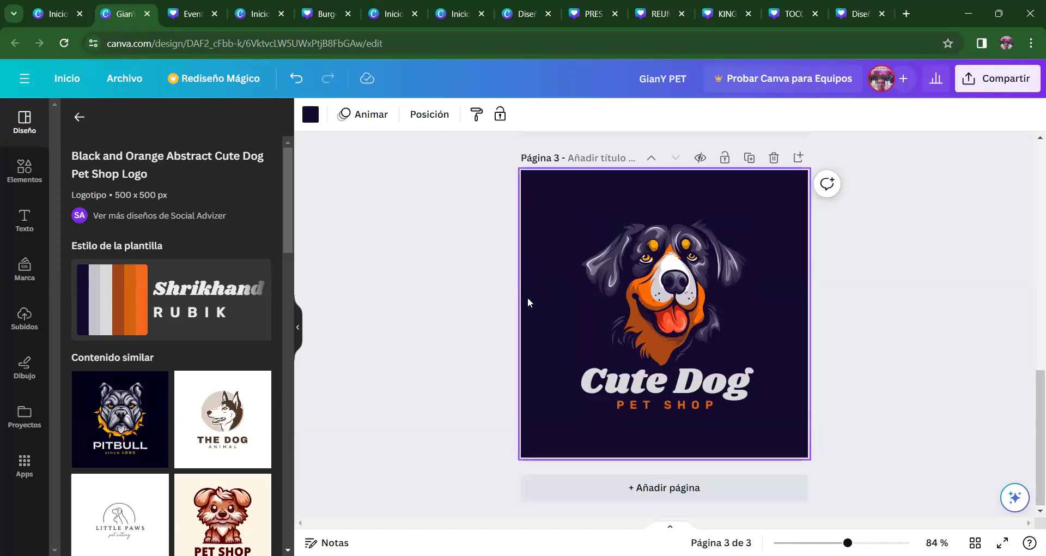
# - Try the Pet Shop dog design on page 3, then undo back to Cute Dog
pyautogui.moveTo(292, 219); pyautogui.dragTo(285, 280)
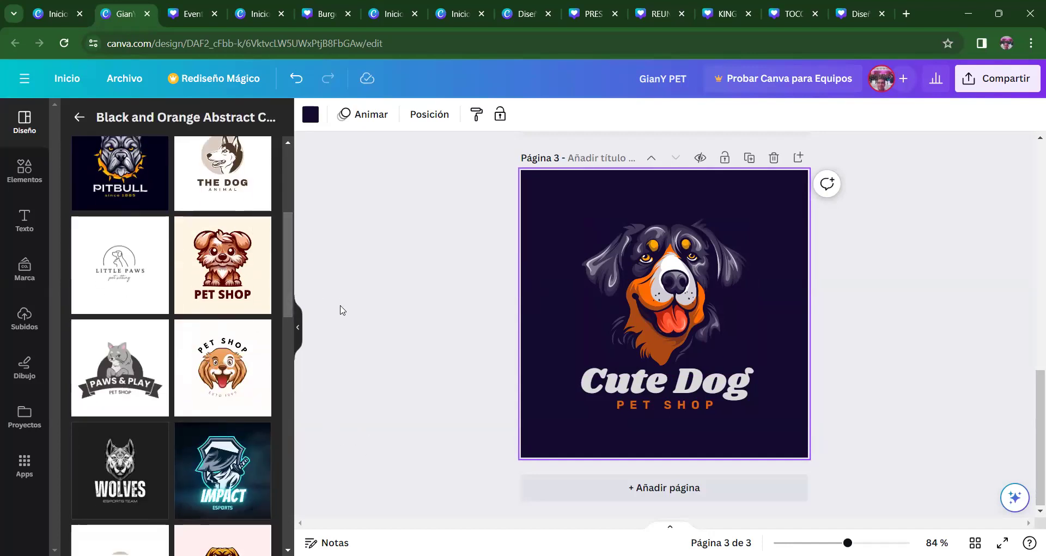
pyautogui.click(242, 356)
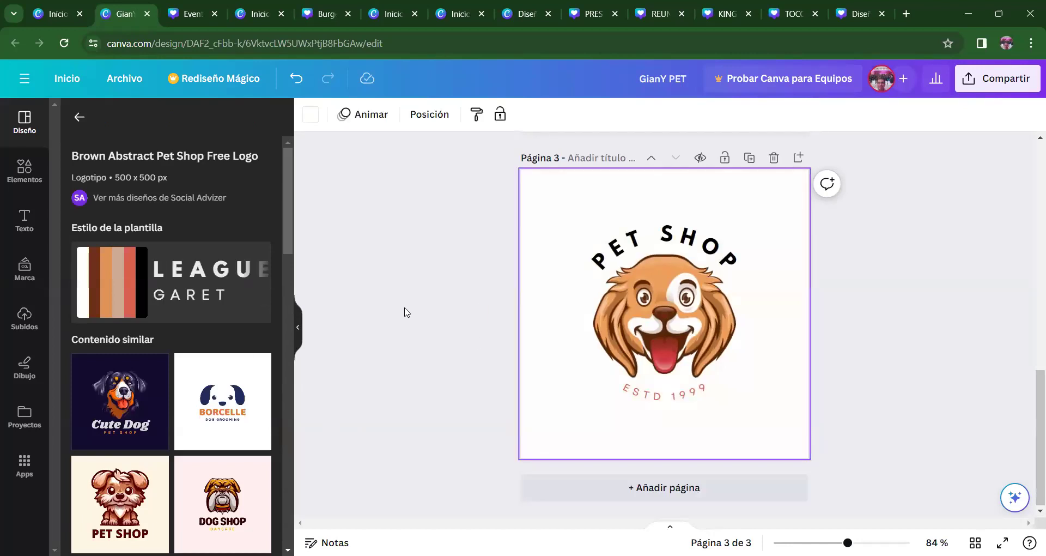
pyautogui.hotkey('ctrl', 'z')
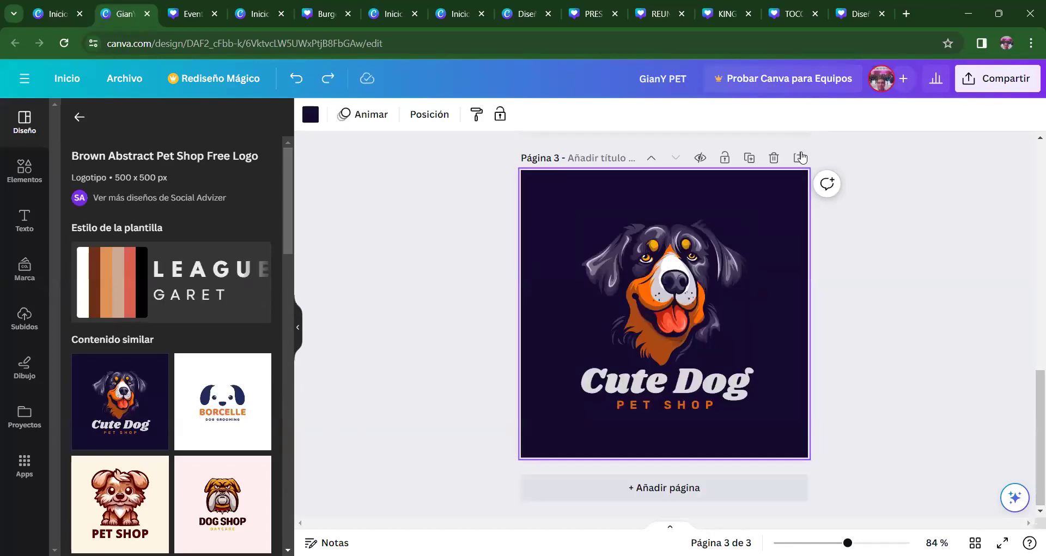
# - Add a fourth page and apply the brown sitting-puppy PET SHOP logo template
pyautogui.click(799, 157)
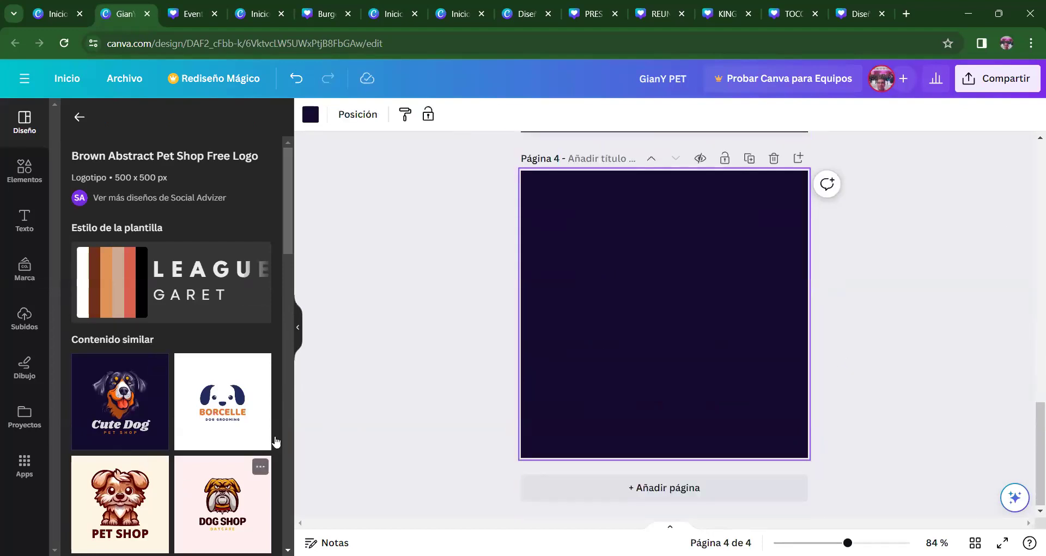
pyautogui.moveTo(288, 253); pyautogui.dragTo(289, 305)
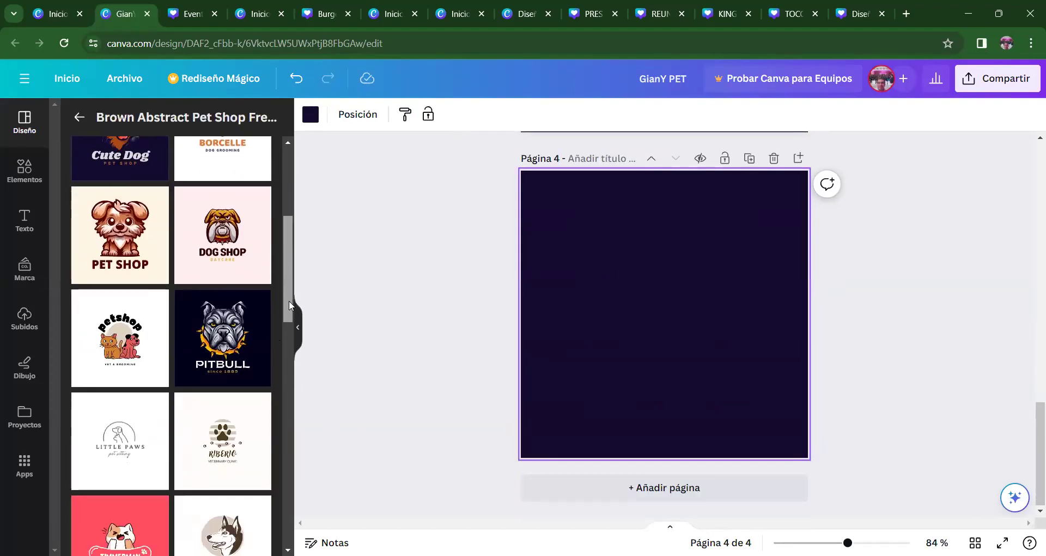
pyautogui.click(131, 242)
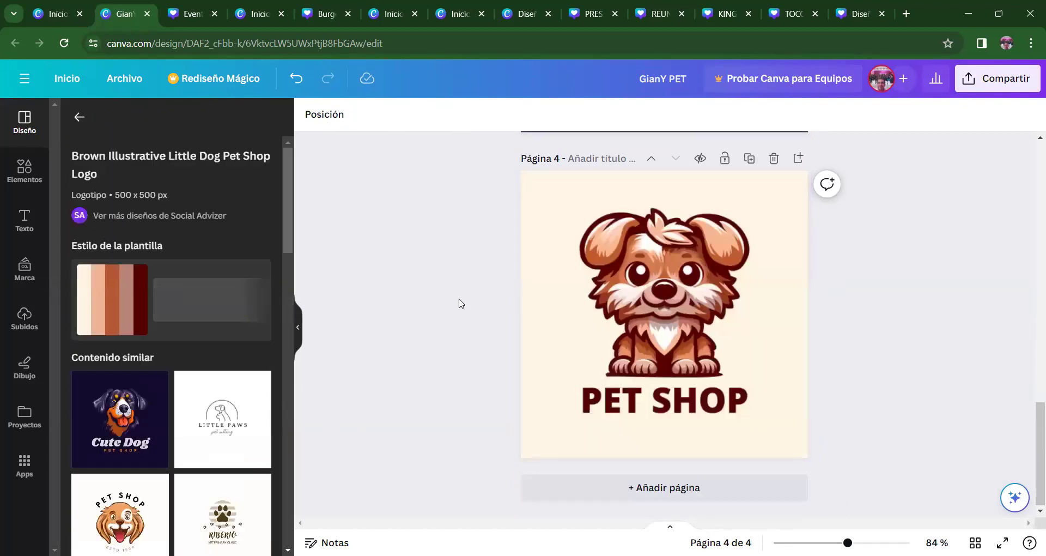
pyautogui.click(662, 300)
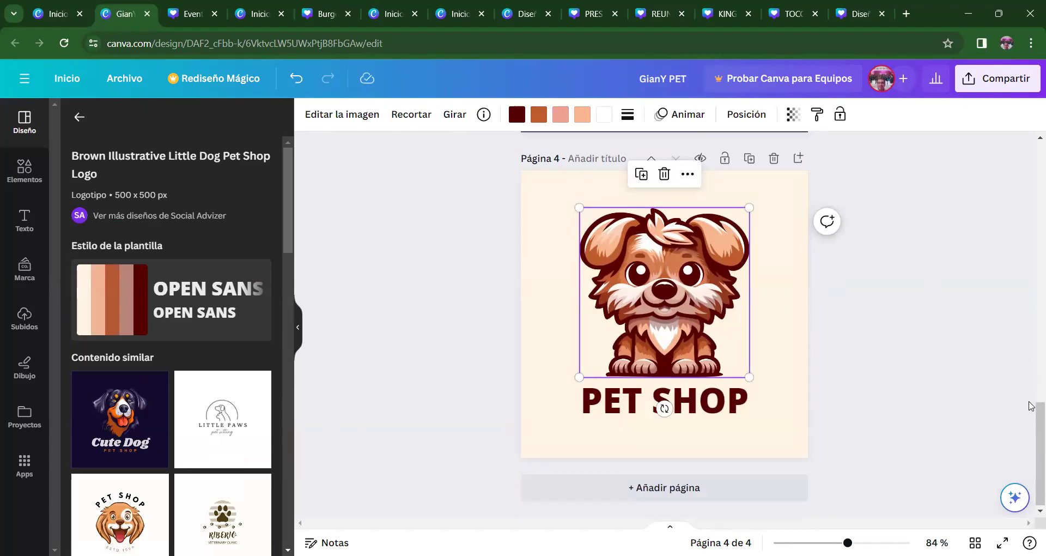
pyautogui.moveTo(1032, 423); pyautogui.dragTo(1031, 401)
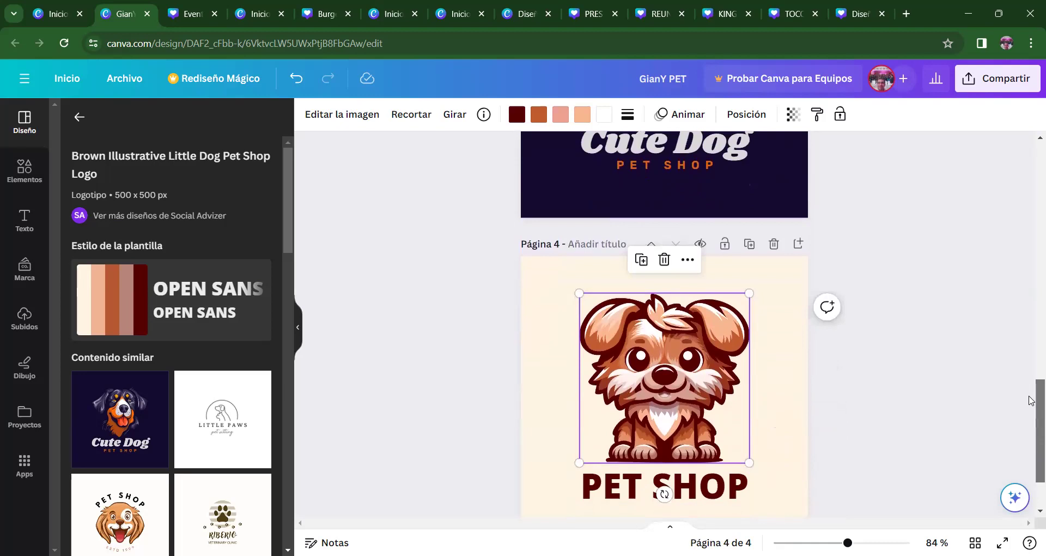
pyautogui.moveTo(1031, 401); pyautogui.dragTo(1031, 456)
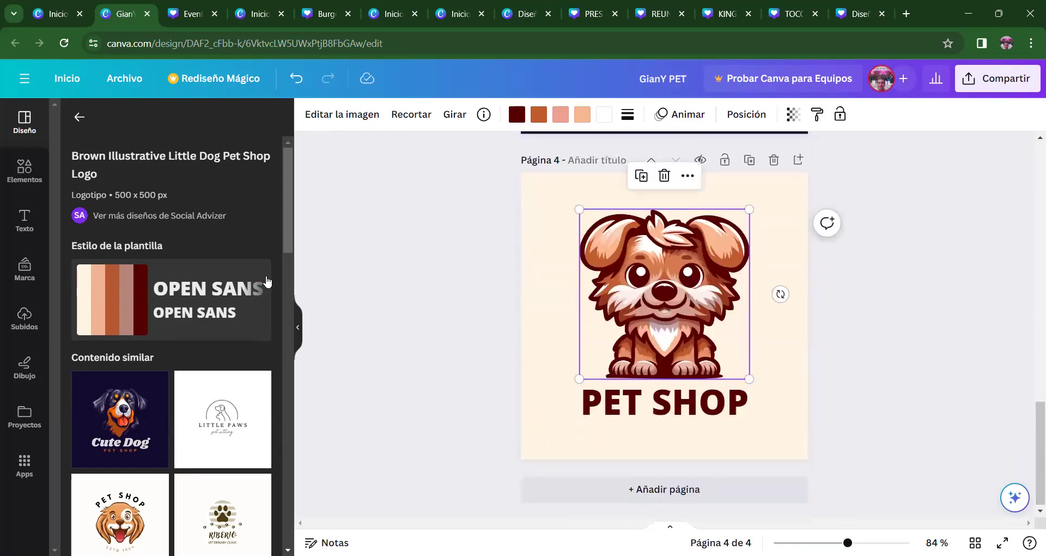
pyautogui.moveTo(287, 220); pyautogui.dragTo(295, 338)
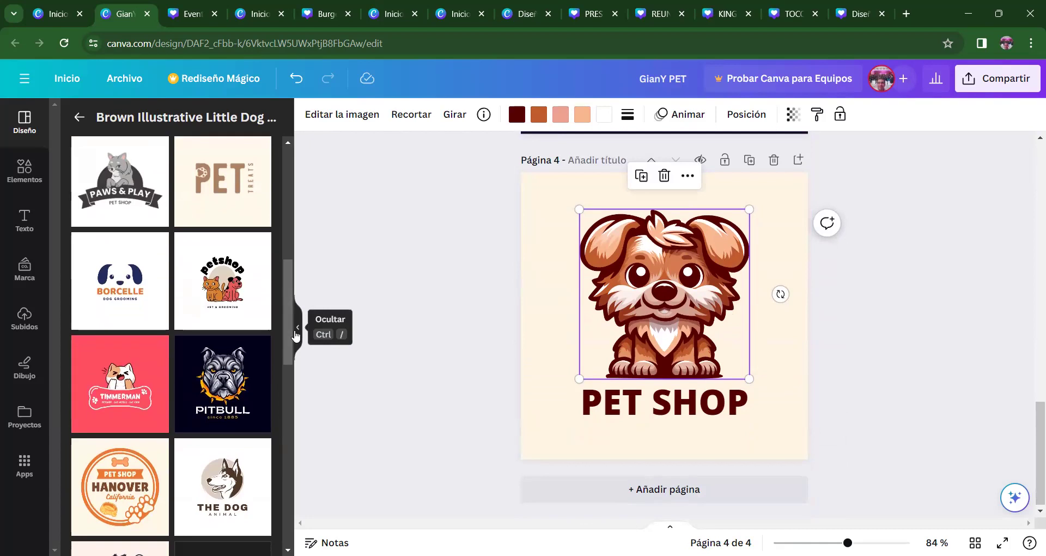
# - Add a page after page 1 and apply the brown paw-print RIBERIO veterinary clinic logo
pyautogui.moveTo(285, 312); pyautogui.dragTo(285, 417)
pyautogui.moveTo(1031, 425); pyautogui.dragTo(1031, 176)
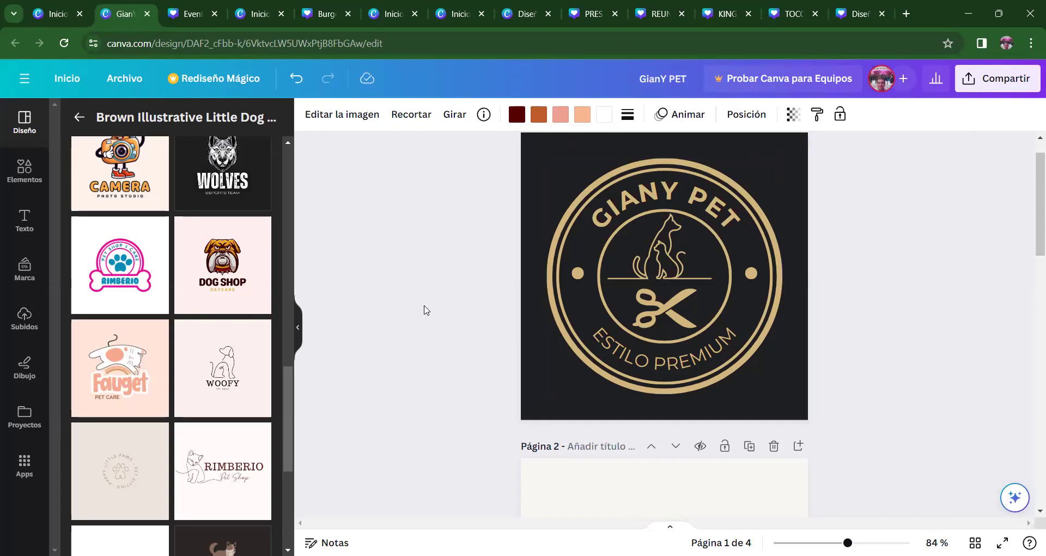
pyautogui.moveTo(286, 443); pyautogui.dragTo(283, 305)
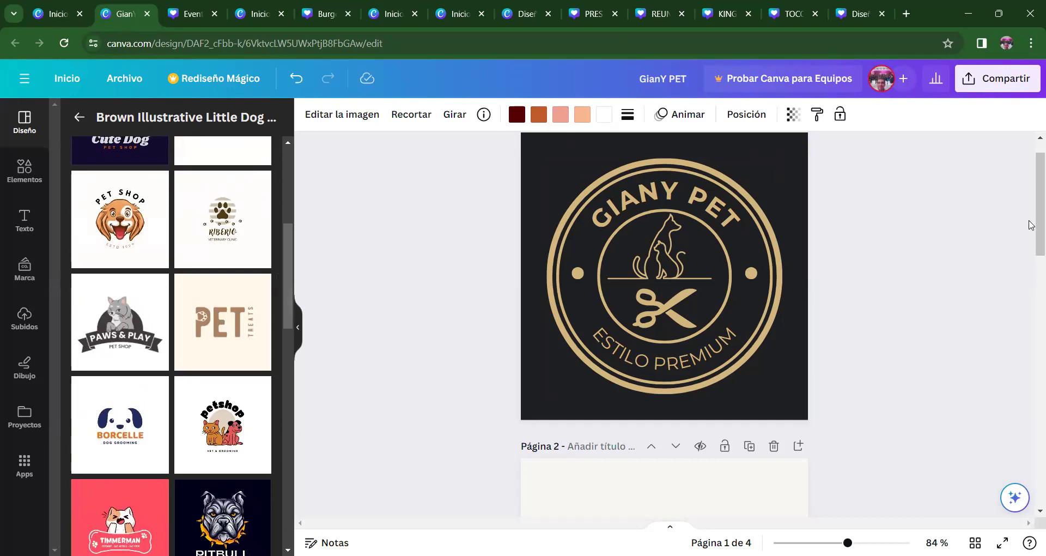
pyautogui.scroll(1, 1031, 205)
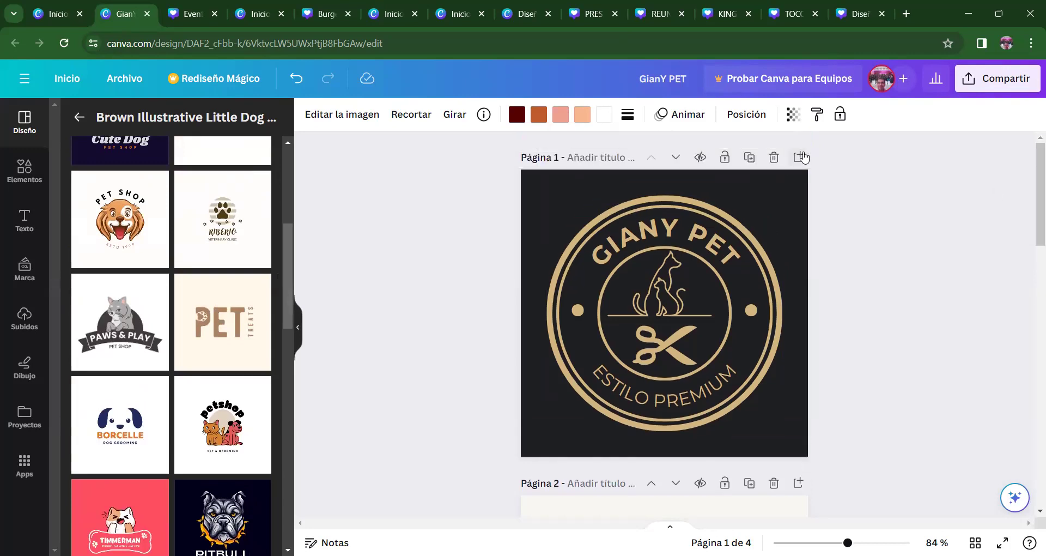
pyautogui.click(800, 156)
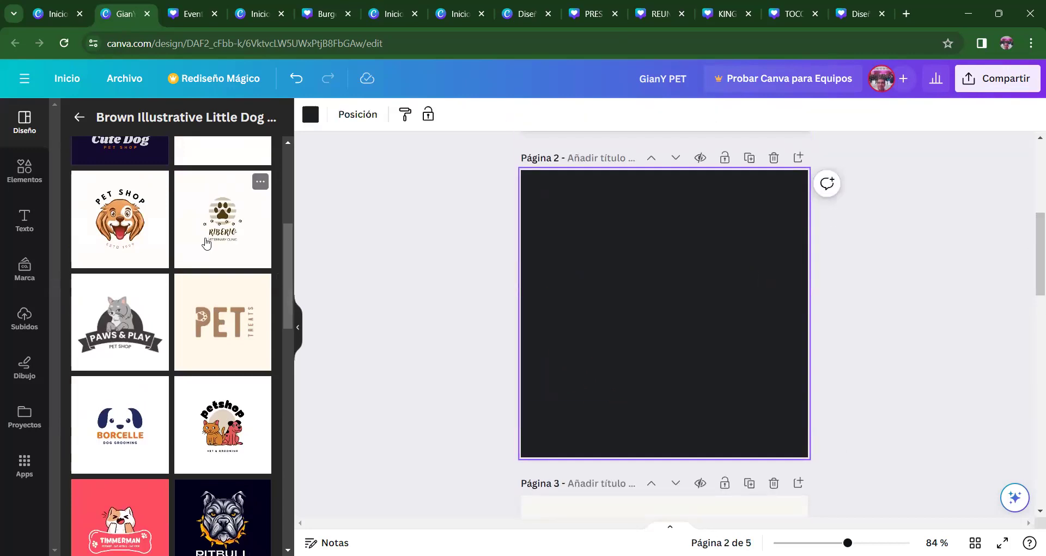
pyautogui.click(207, 243)
pyautogui.click(665, 289)
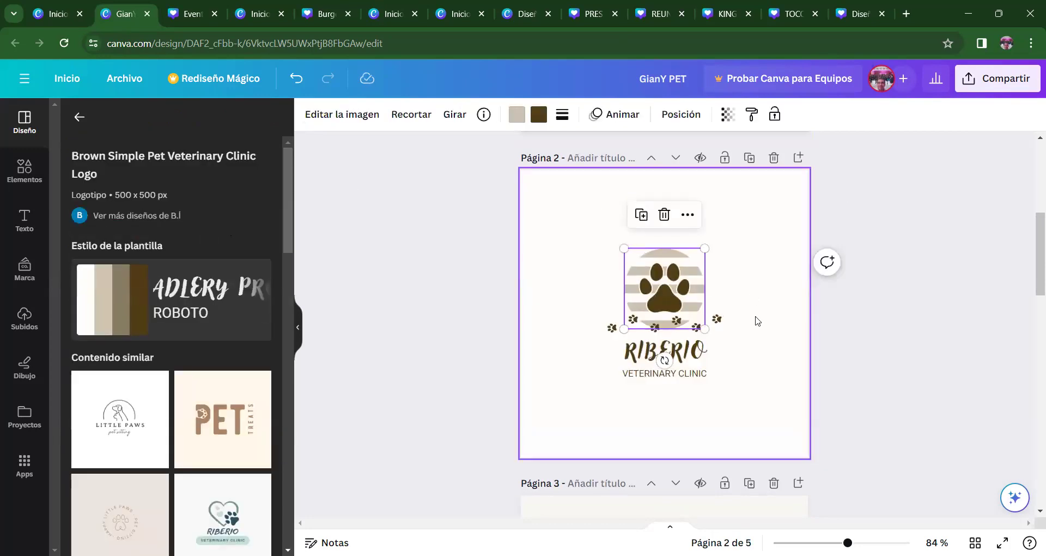
# - Move the right gold dot in the GIANY PET logo down and to the right
pyautogui.moveTo(1034, 261); pyautogui.dragTo(1031, 213)
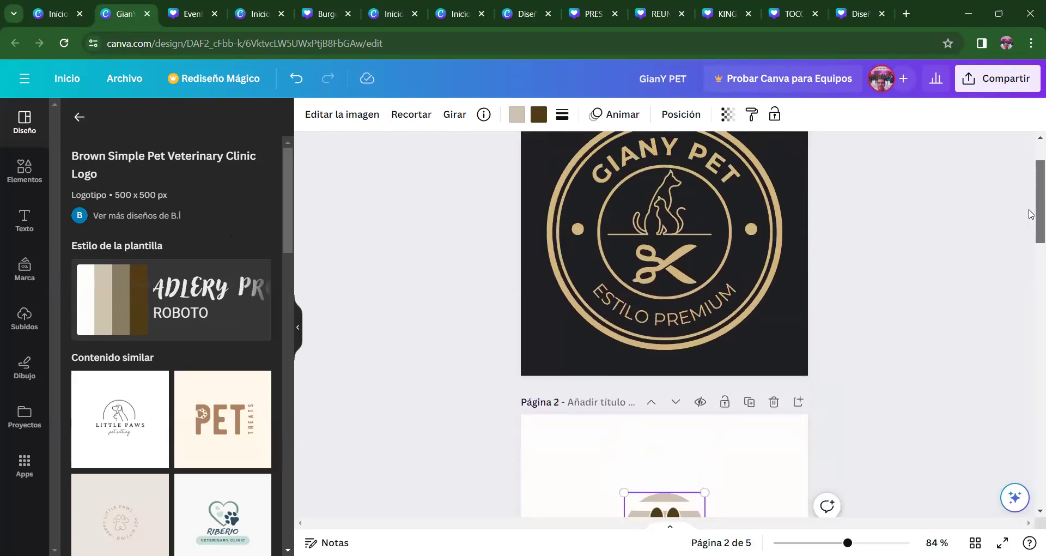
pyautogui.click(752, 228)
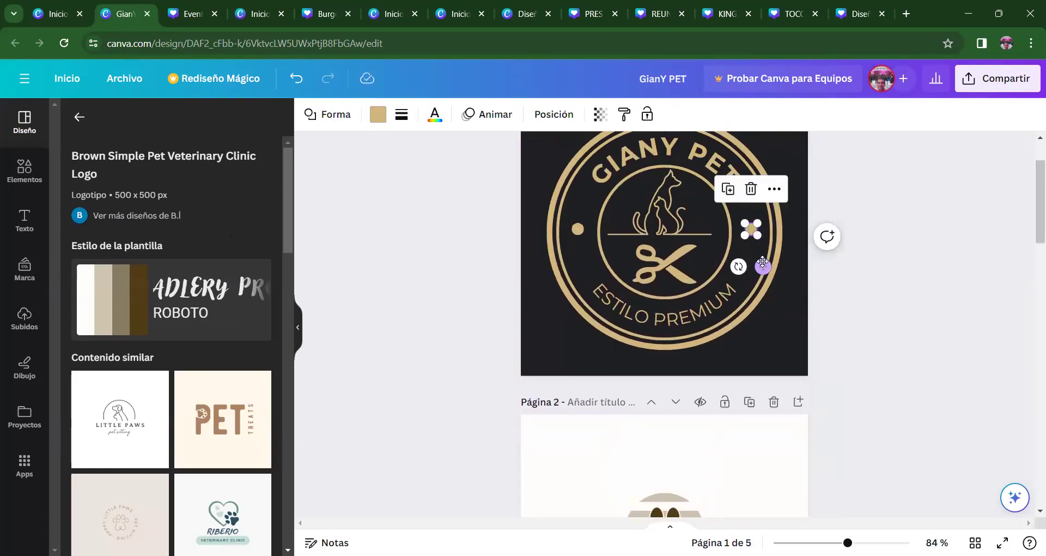
pyautogui.moveTo(764, 264); pyautogui.dragTo(800, 353)
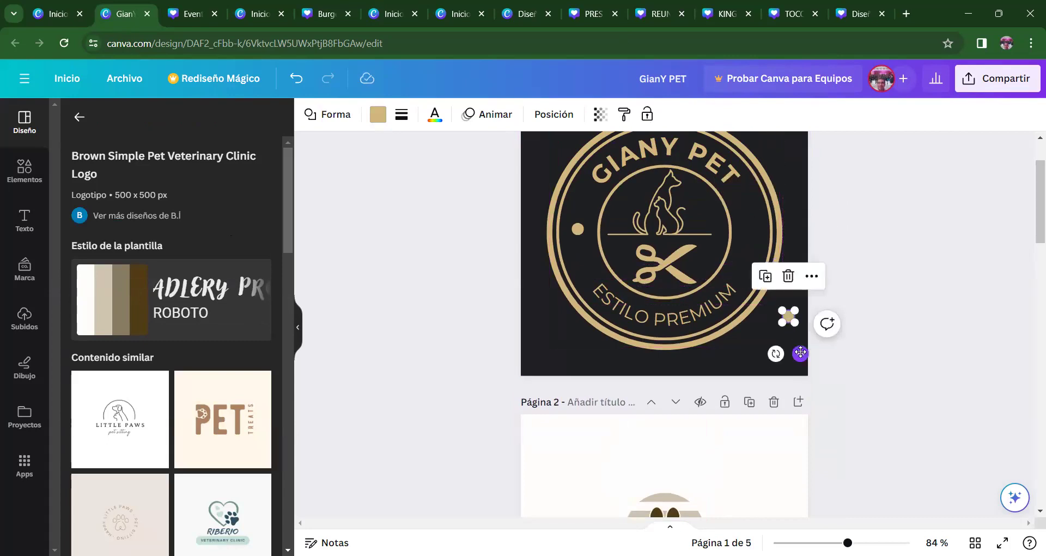
pyautogui.click(706, 364)
# - Paste the striped paw icon onto page 1 and shrink it beside the right ring
pyautogui.hotkey('ctrl', 'v')
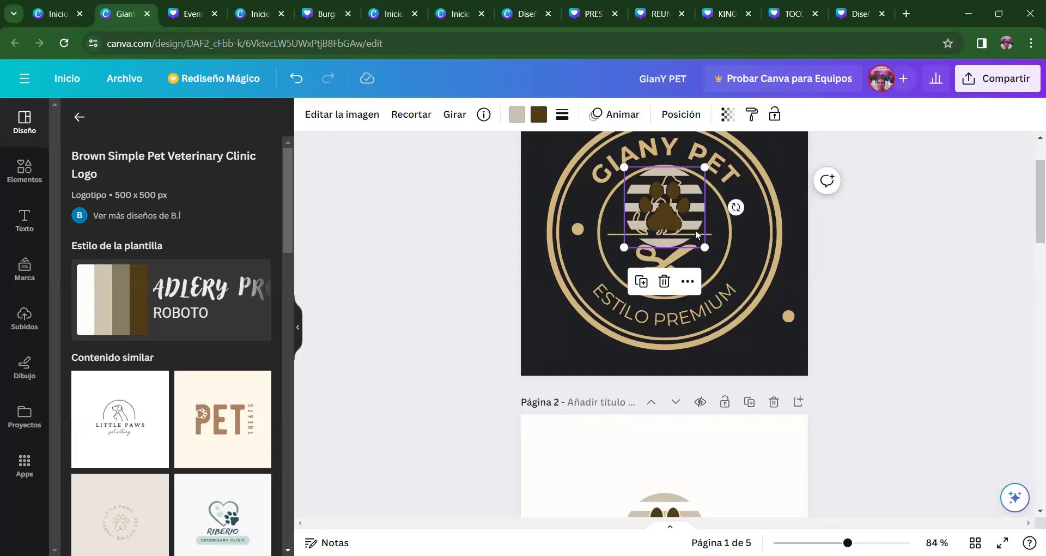
pyautogui.moveTo(696, 218); pyautogui.dragTo(728, 220)
pyautogui.moveTo(726, 220); pyautogui.dragTo(752, 231)
pyautogui.click(801, 261)
pyautogui.click(759, 237)
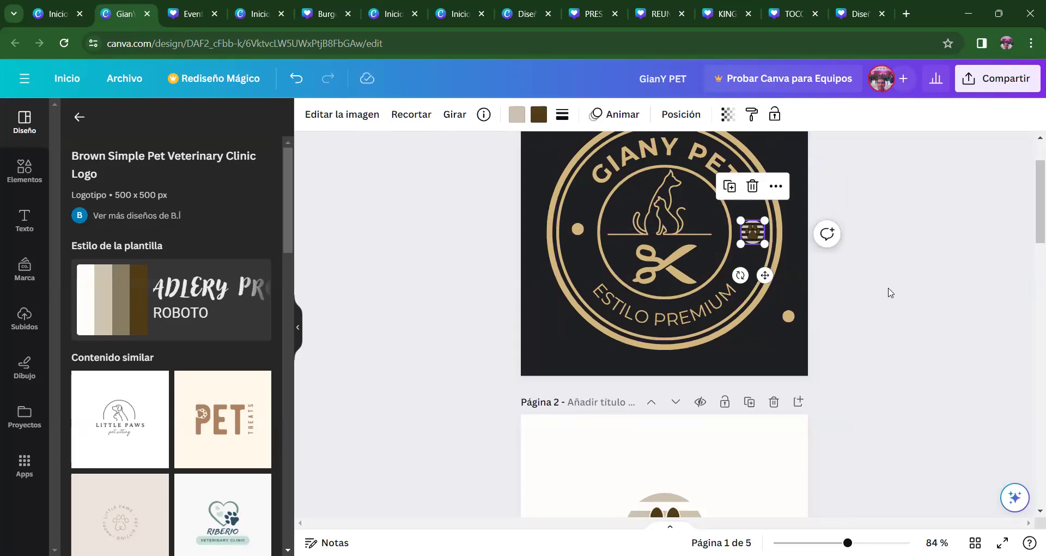
# - Undo the paw icon away, then move page 2's paw-prints row onto the RIBERIO name
pyautogui.hotkey('ctrl', 'z')
pyautogui.hotkey('ctrl', 'z')
pyautogui.hotkey('ctrl', 'z')
pyautogui.hotkey('ctrl', 'z')
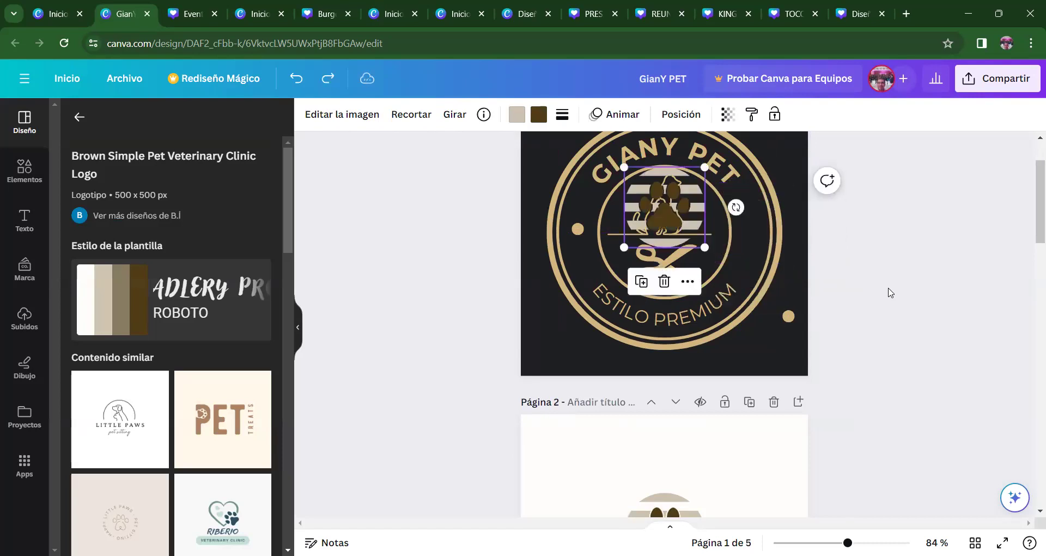
pyautogui.moveTo(1032, 214); pyautogui.dragTo(1031, 267)
pyautogui.moveTo(714, 322); pyautogui.dragTo(719, 215)
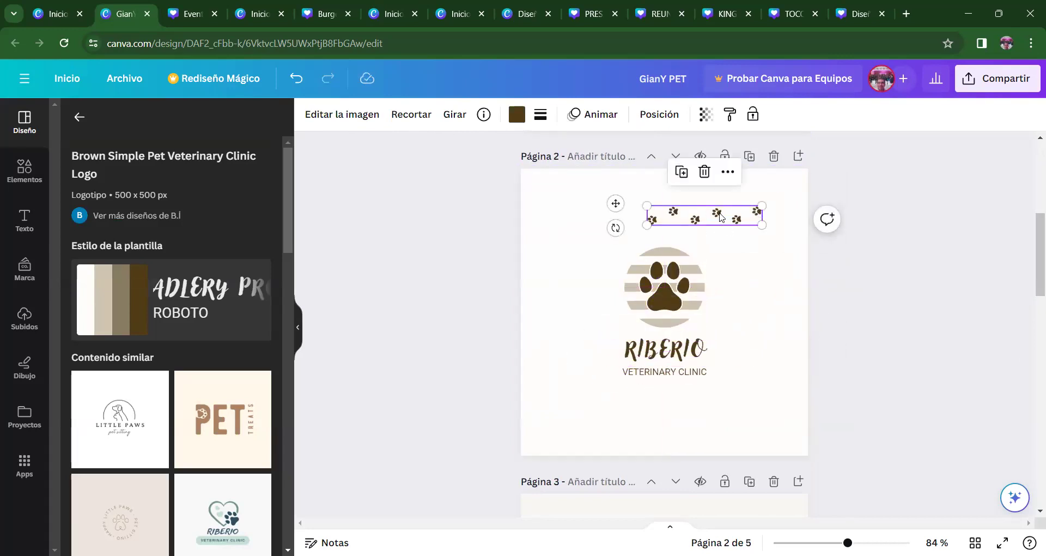
# - Shrink the paw-prints row on page 2 to 131 by 22
pyautogui.click(728, 171)
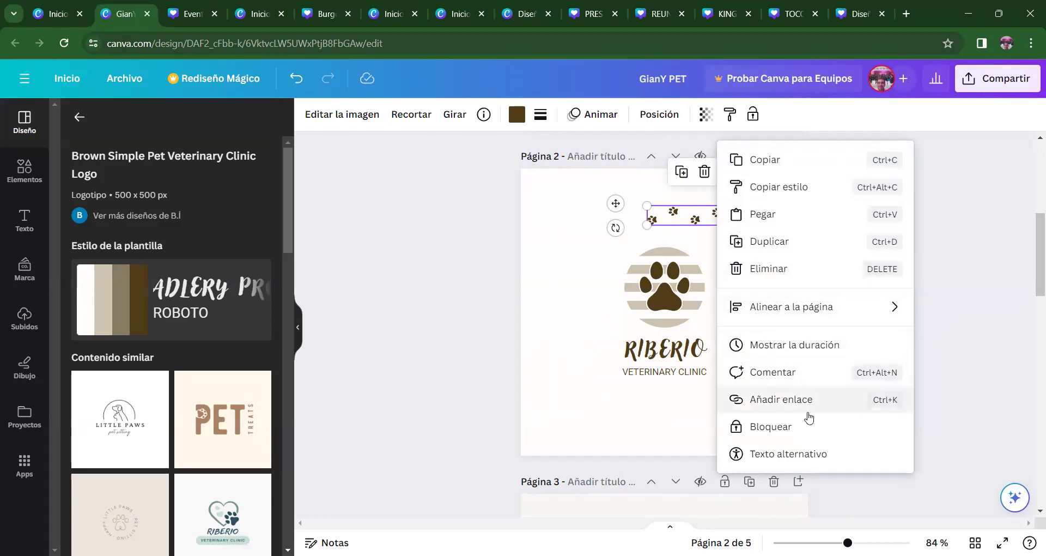
pyautogui.click(541, 369)
pyautogui.click(657, 223)
pyautogui.moveTo(648, 224); pyautogui.dragTo(596, 233)
pyautogui.click(549, 328)
# - Try the brown and cream PET TREATS designs on page 2, then revert to RIBERIO
pyautogui.click(220, 419)
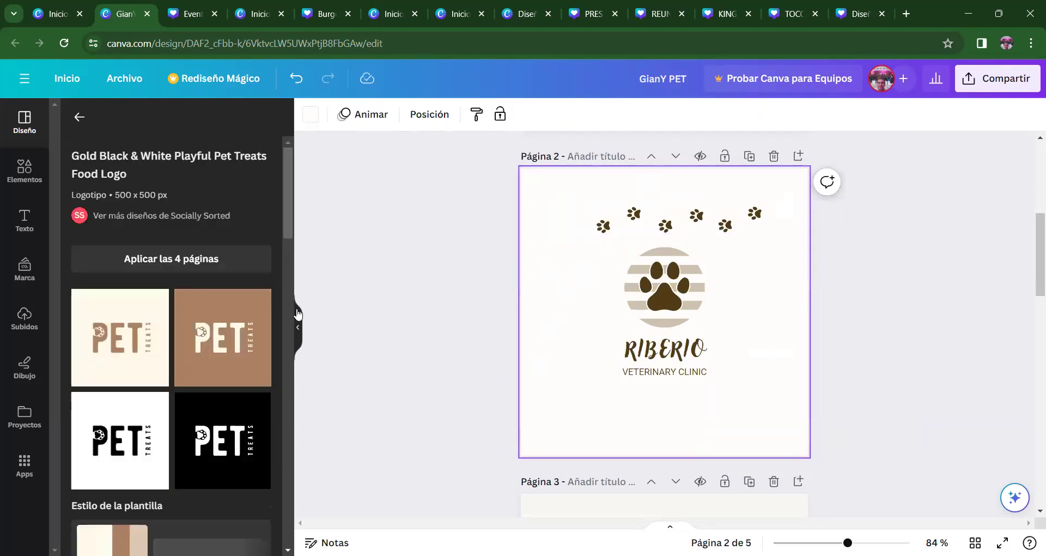
pyautogui.click(176, 342)
pyautogui.click(597, 294)
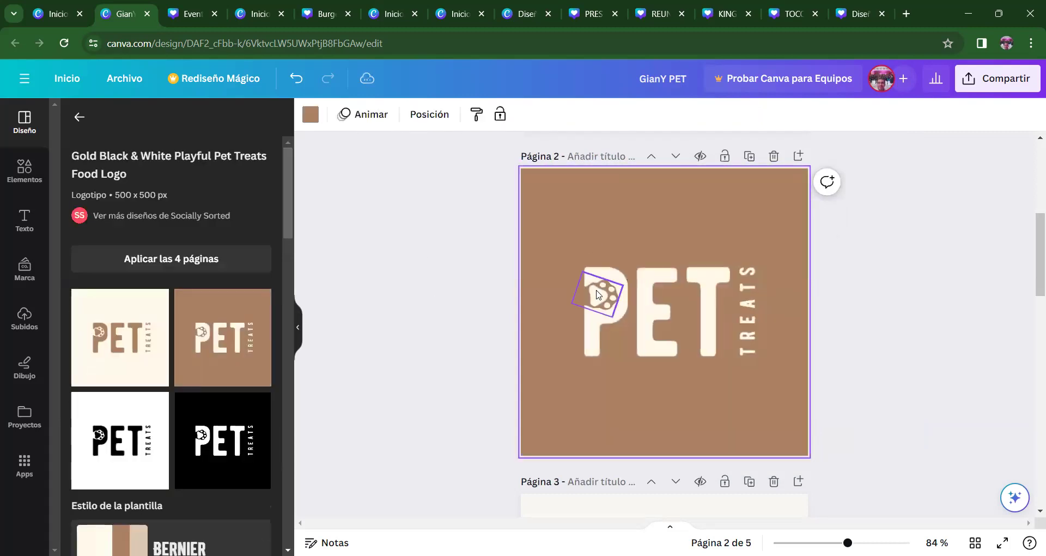
pyautogui.click(99, 357)
pyautogui.moveTo(286, 211); pyautogui.dragTo(285, 344)
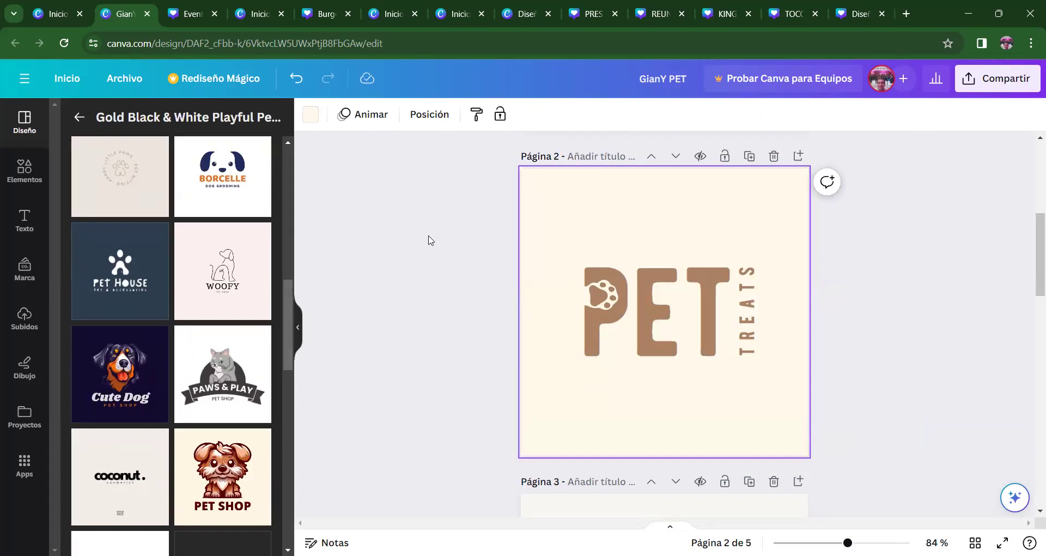
pyautogui.hotkey('ctrl', 'z')
pyautogui.hotkey('ctrl', 'y')
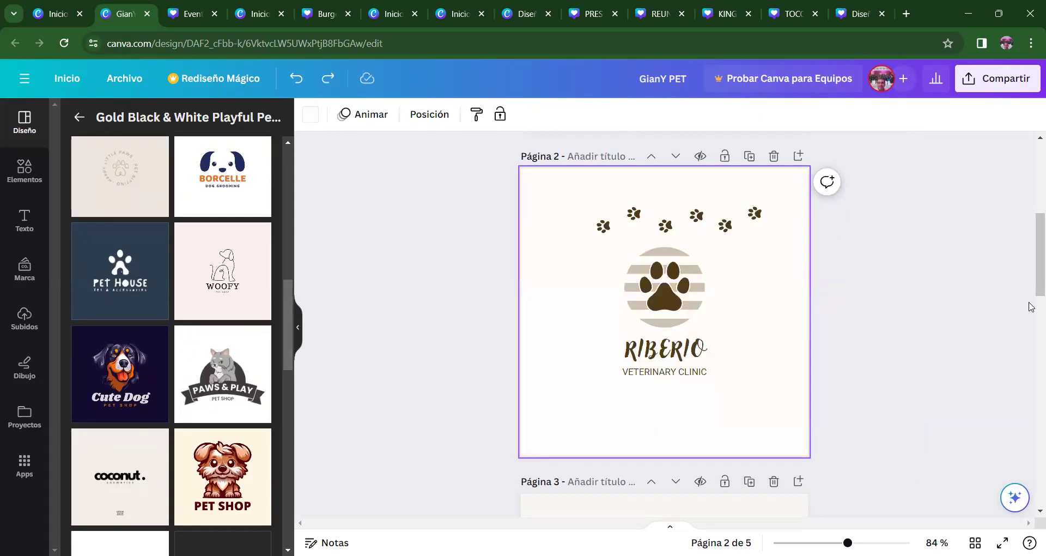
pyautogui.moveTo(1032, 276); pyautogui.dragTo(1032, 213)
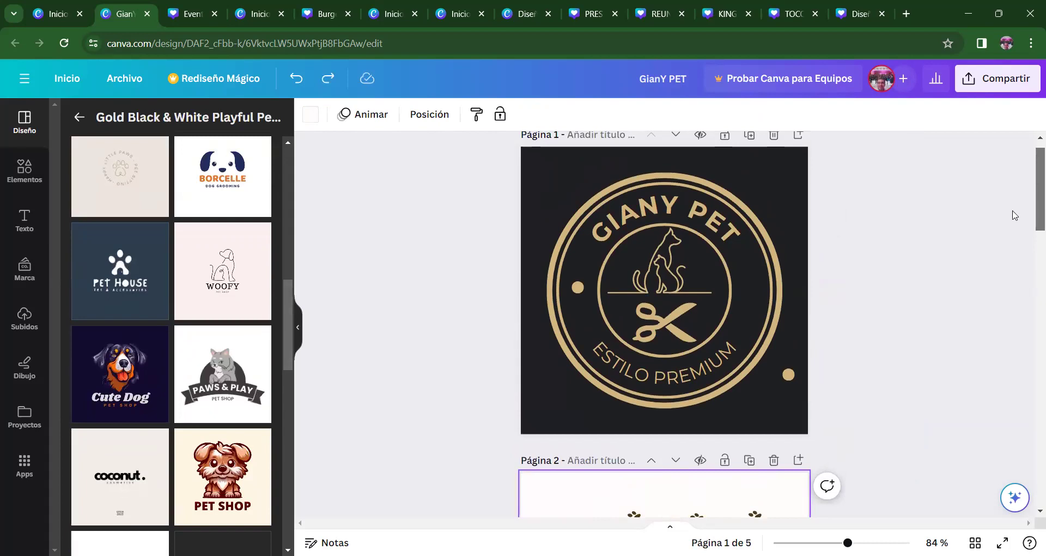
# - Snap the lower-right gold dot up beside the cat line, level with the opposite dot
pyautogui.moveTo(793, 378); pyautogui.dragTo(752, 288)
pyautogui.click(893, 314)
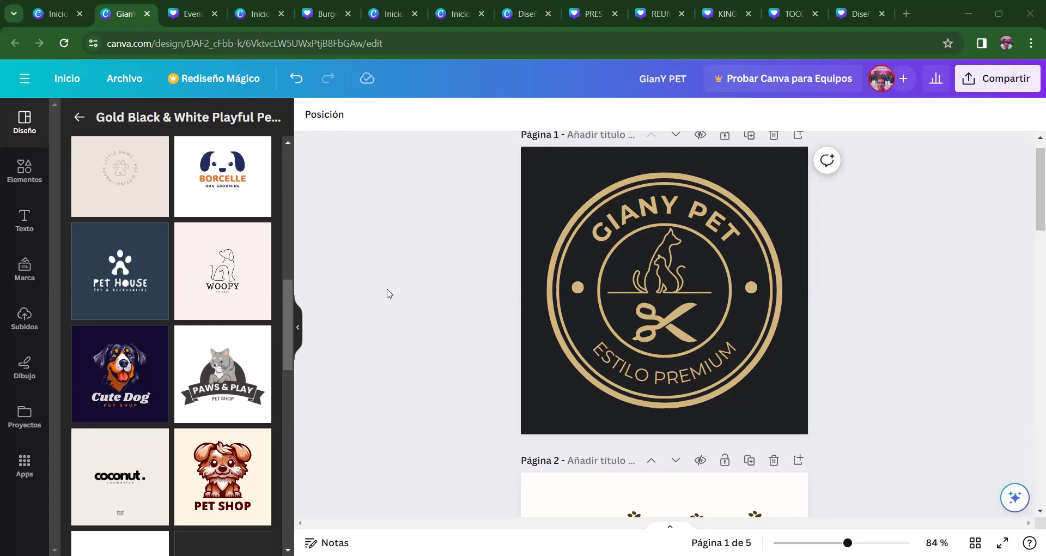
pyautogui.moveTo(1030, 218); pyautogui.dragTo(1032, 419)
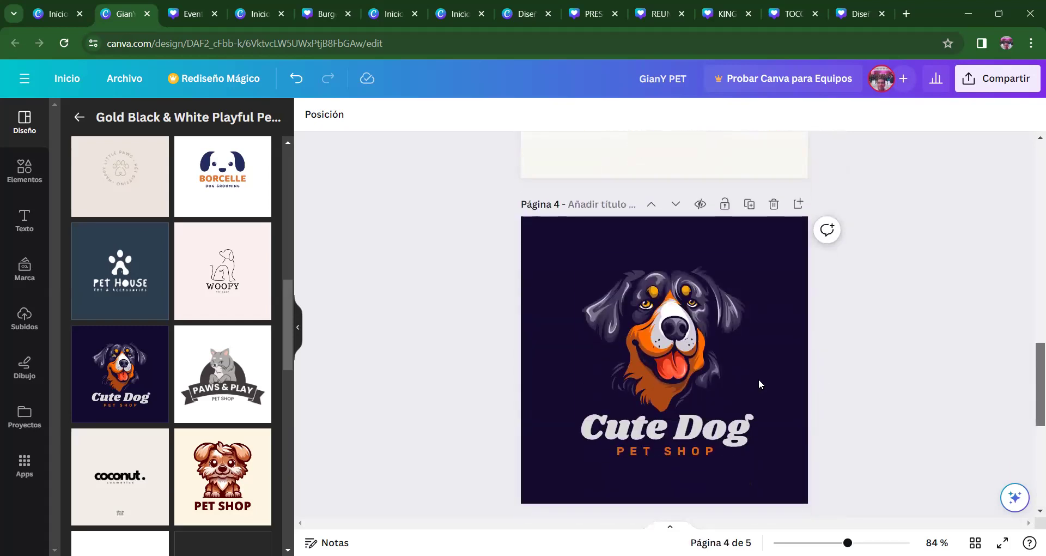
pyautogui.click(698, 371)
pyautogui.click(934, 323)
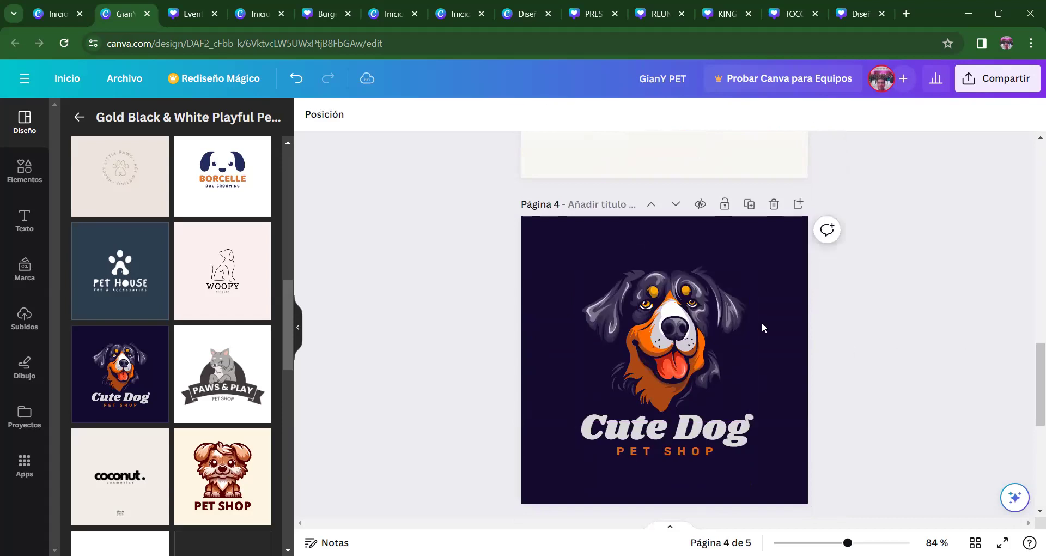
pyautogui.click(708, 315)
pyautogui.click(1002, 289)
pyautogui.moveTo(1032, 355); pyautogui.dragTo(1032, 377)
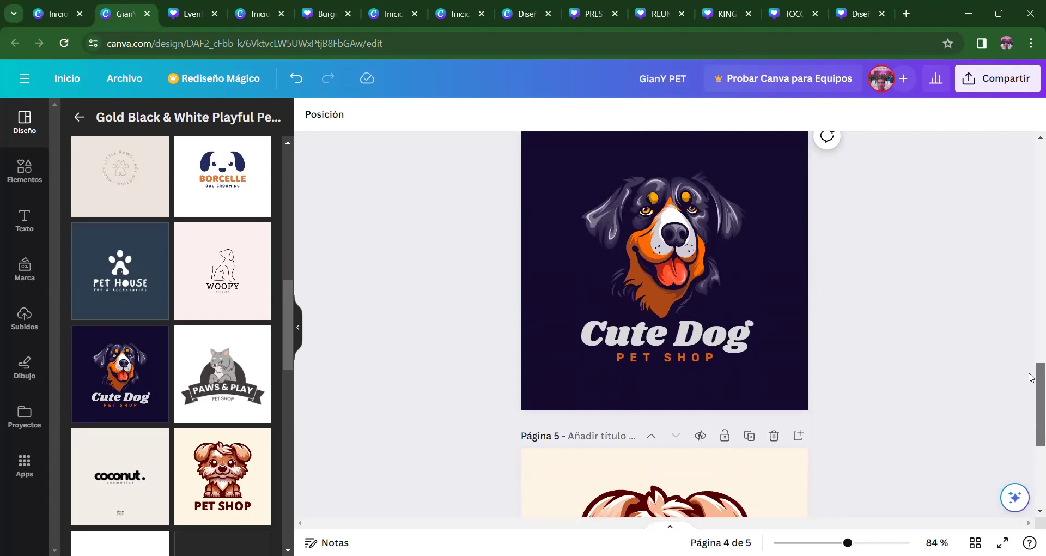
pyautogui.click(678, 252)
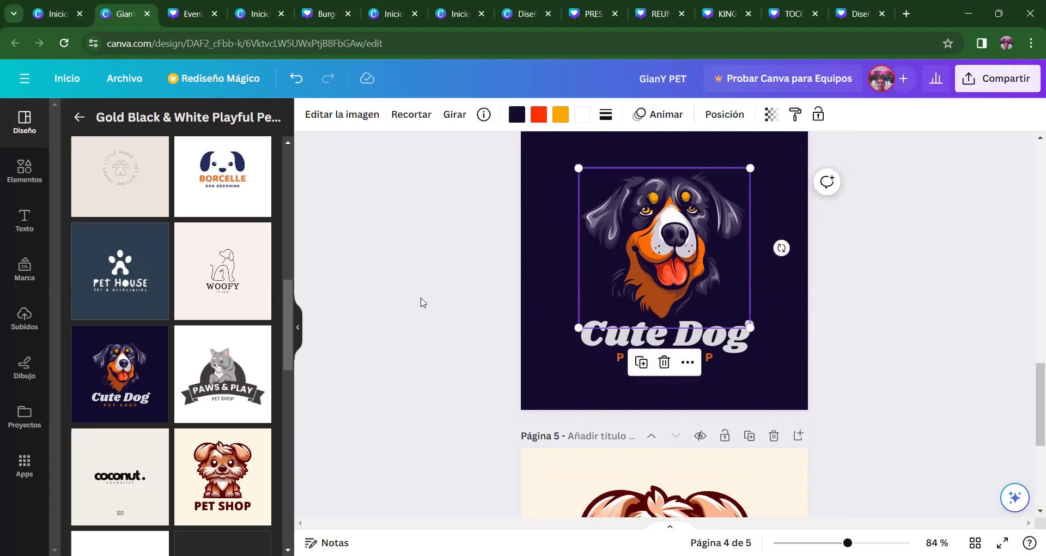
pyautogui.click(442, 271)
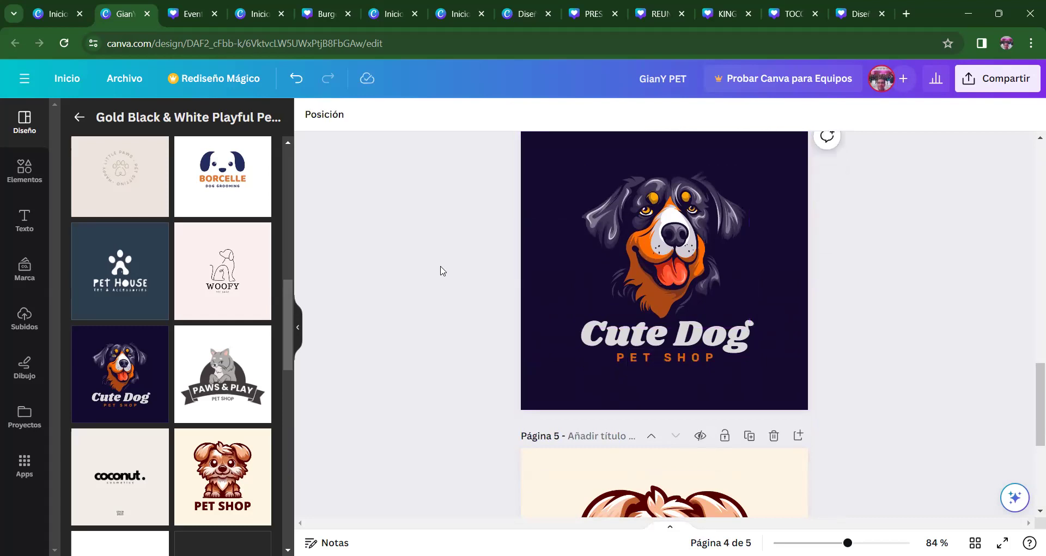
pyautogui.moveTo(1032, 420); pyautogui.dragTo(1032, 174)
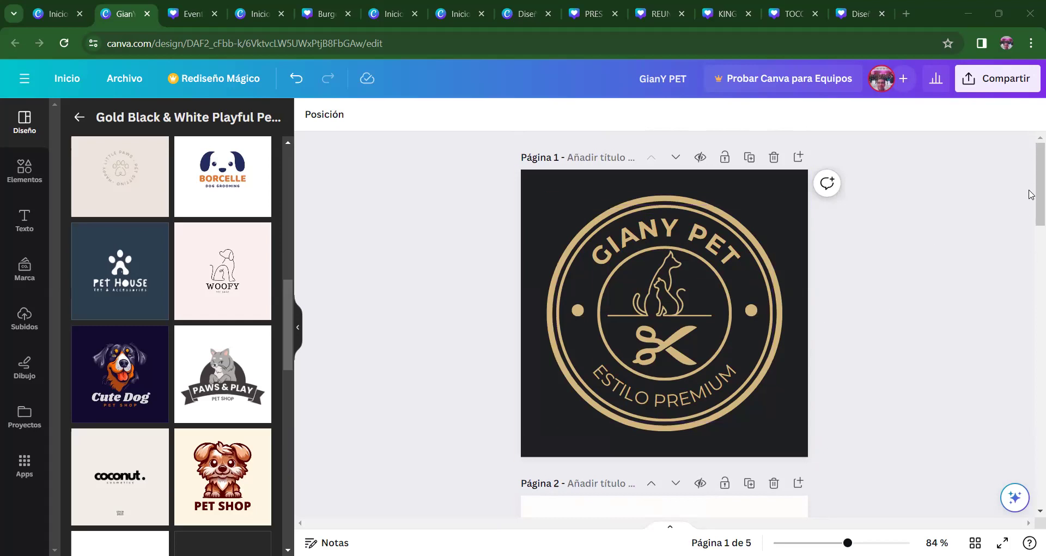
# - Scroll down to page 5's PET SHOP puppy logo and browse the Design template panel
pyautogui.moveTo(1032, 194); pyautogui.dragTo(1032, 530)
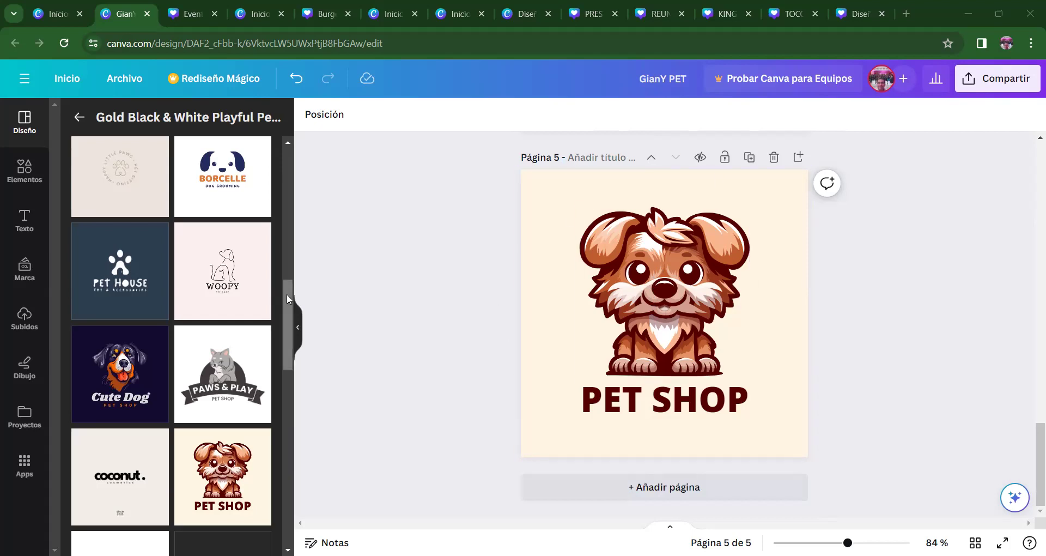
pyautogui.moveTo(286, 300); pyautogui.dragTo(298, 485)
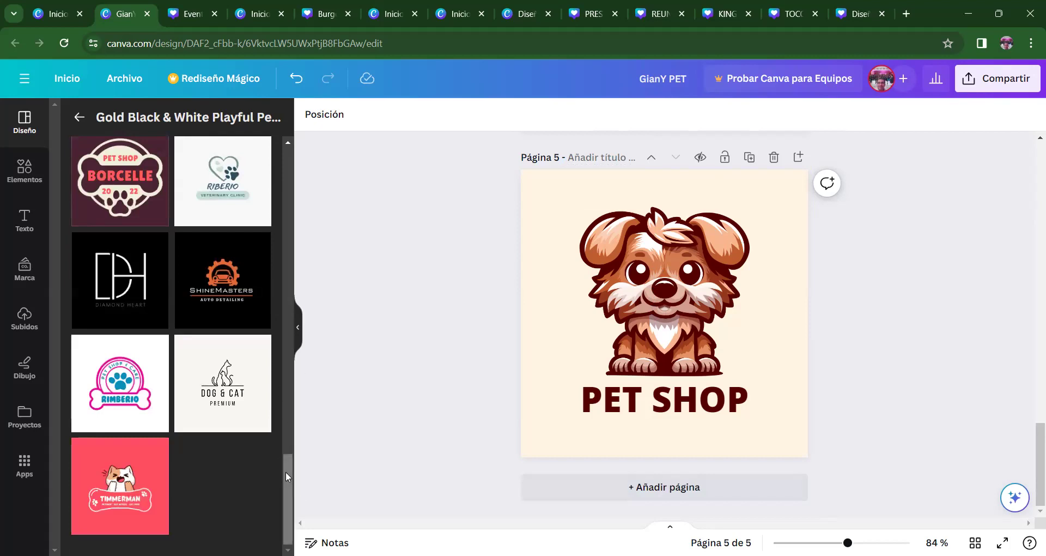
pyautogui.moveTo(291, 470); pyautogui.dragTo(290, 97)
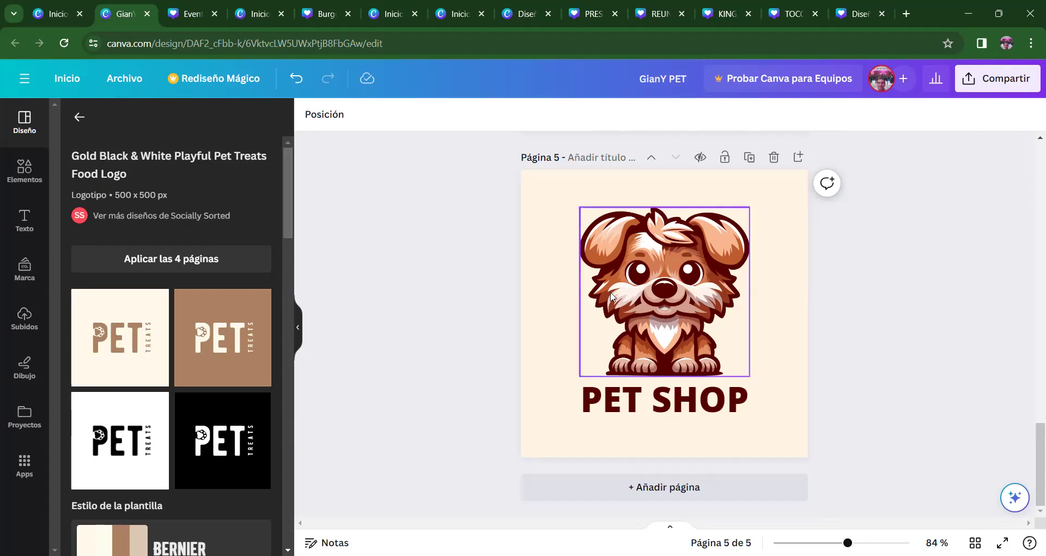
# - Search the Elements library for 'PELUQUERIA CANINA'
pyautogui.click(24, 170)
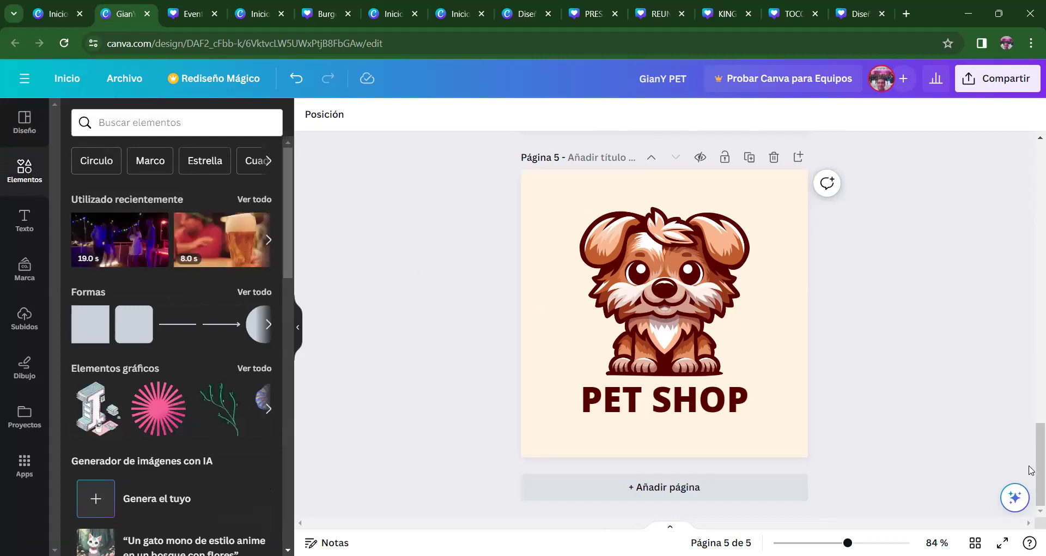
pyautogui.moveTo(1031, 444); pyautogui.dragTo(1031, 146)
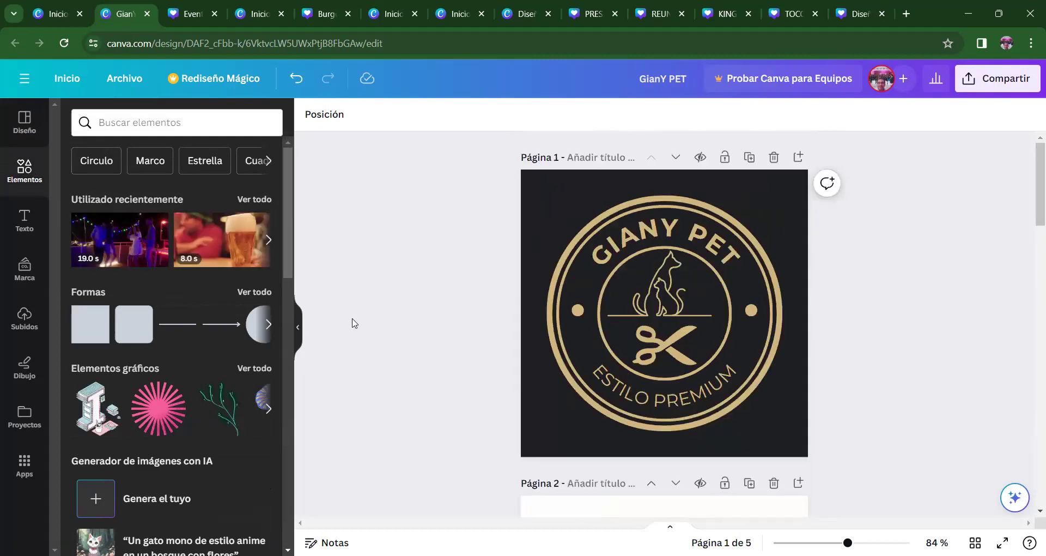
pyautogui.moveTo(284, 247)
pyautogui.mouseDown()
pyautogui.moveTo(285, 279)
pyautogui.moveTo(284, 243)
pyautogui.mouseUp()
pyautogui.click(182, 117)
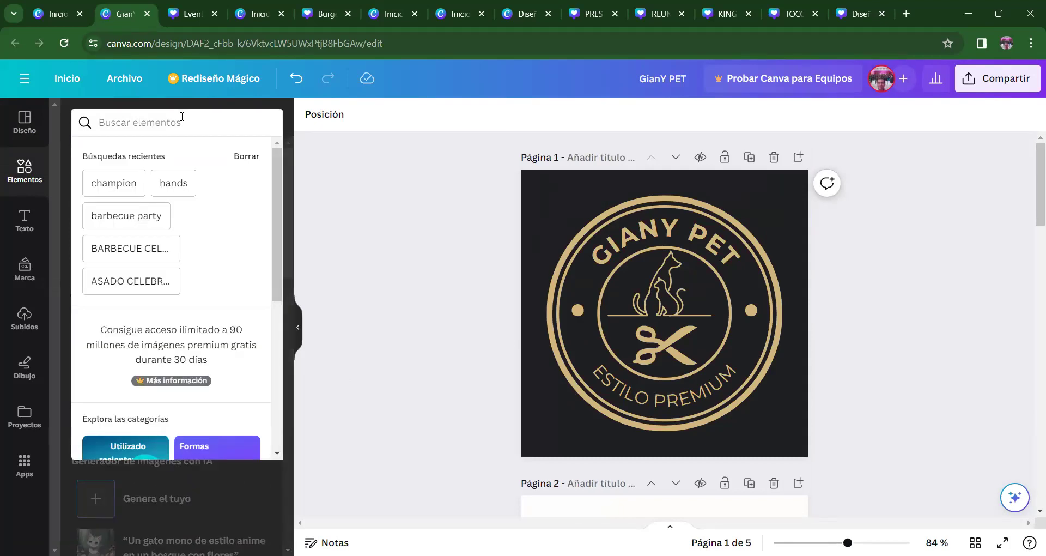
pyautogui.write('PELUQUERIA')
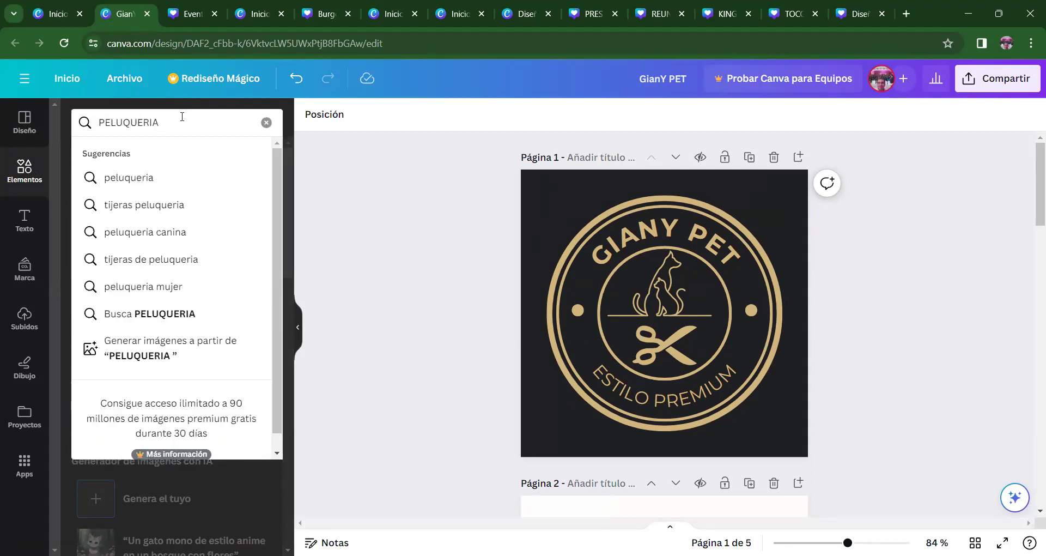
pyautogui.write(' CANINA')
pyautogui.press('Return')
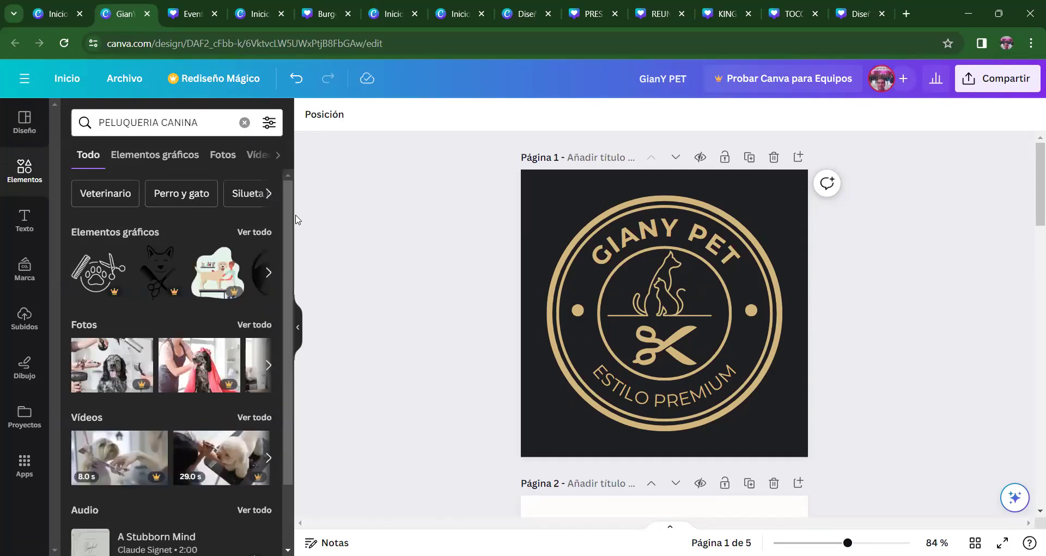
# - Browse the dog-grooming graphic results, expanding to see all of them
pyautogui.moveTo(285, 221)
pyautogui.mouseDown()
pyautogui.moveTo(287, 267)
pyautogui.moveTo(293, 237)
pyautogui.mouseUp()
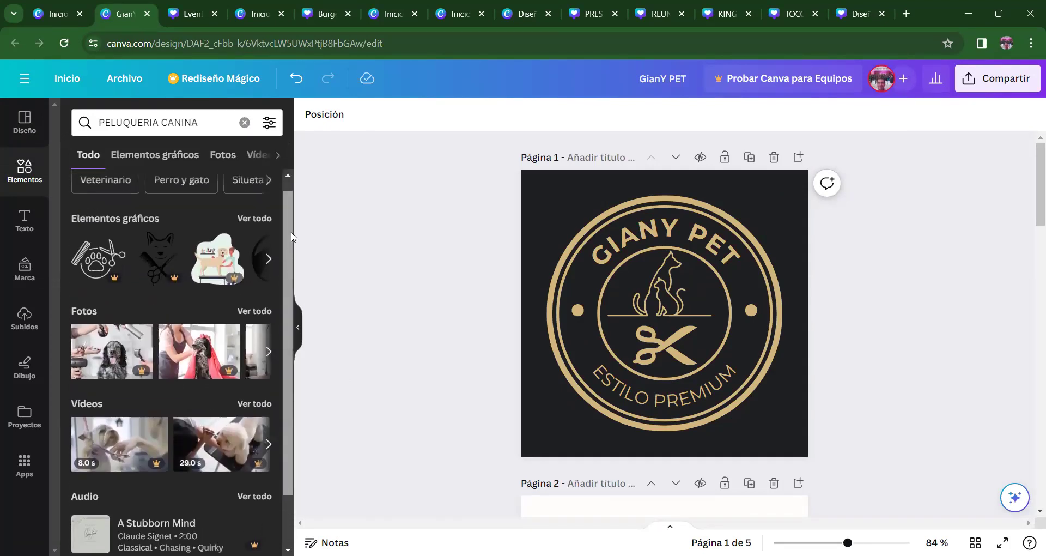
pyautogui.click(268, 257)
pyautogui.click(270, 258)
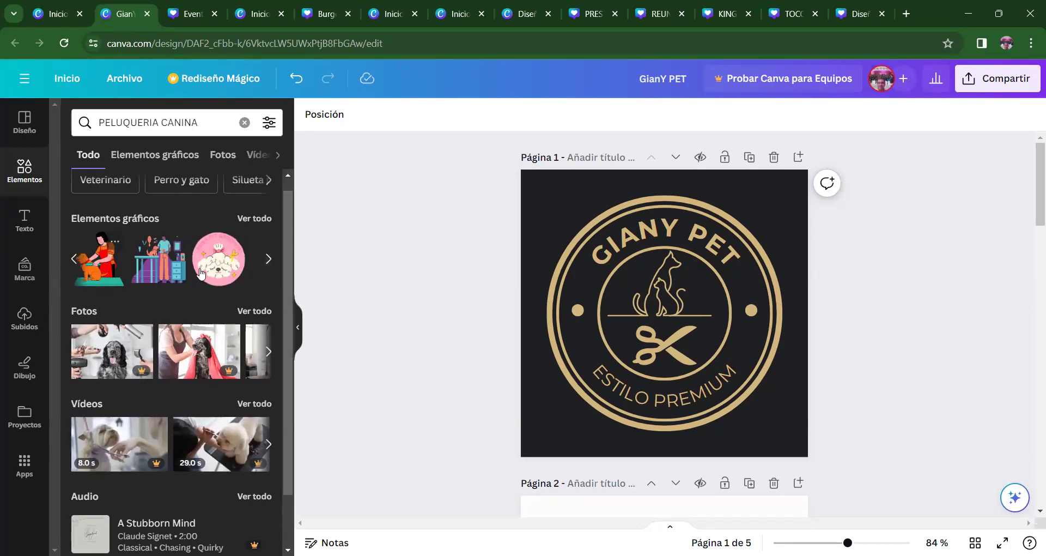
pyautogui.click(271, 261)
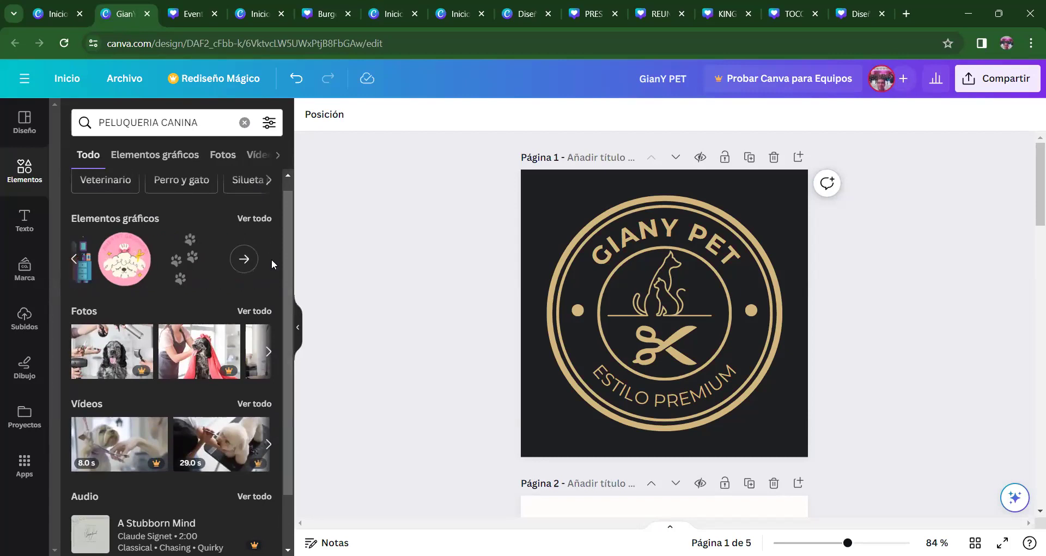
pyautogui.click(264, 218)
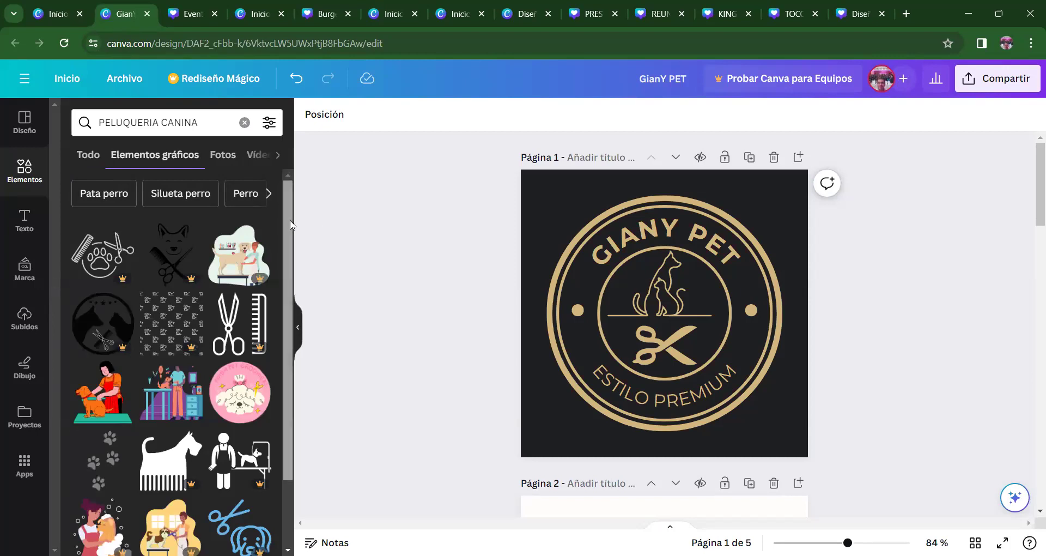
pyautogui.scroll(-2, 286, 249)
pyautogui.scroll(1, 278, 234)
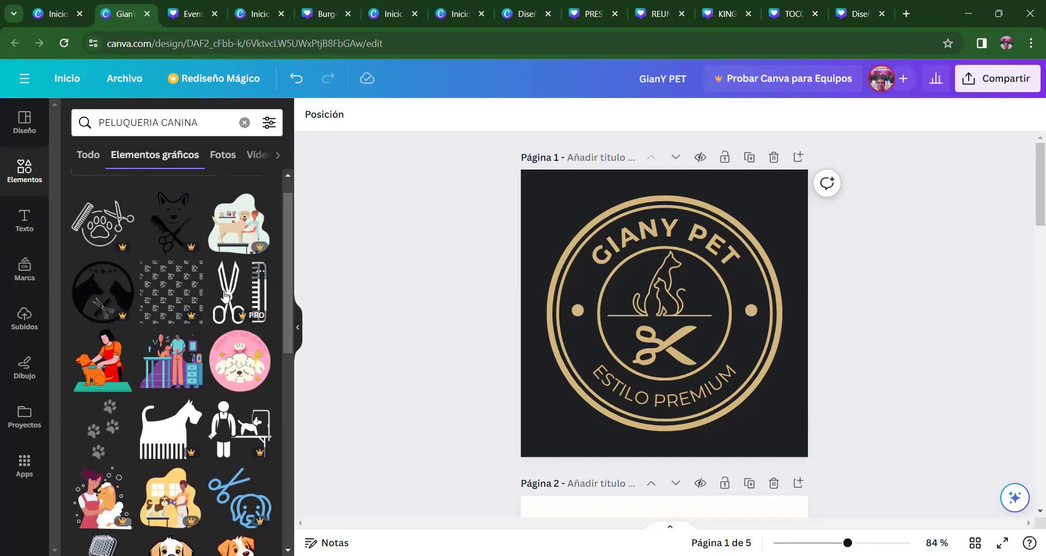
pyautogui.moveTo(287, 274); pyautogui.dragTo(287, 320)
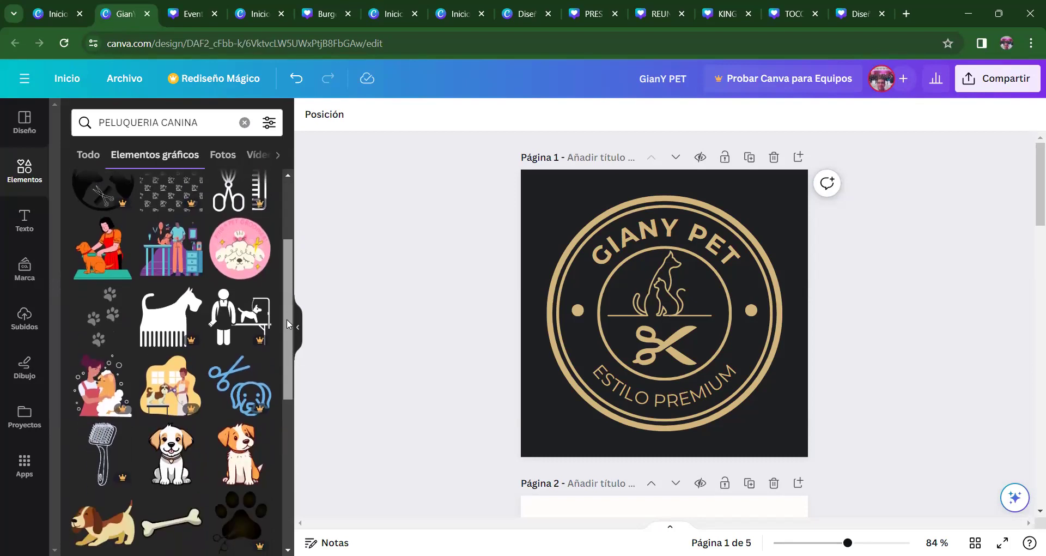
# - Place the paw-prints graphic near the badge's lower left, then delete it
pyautogui.click(102, 321)
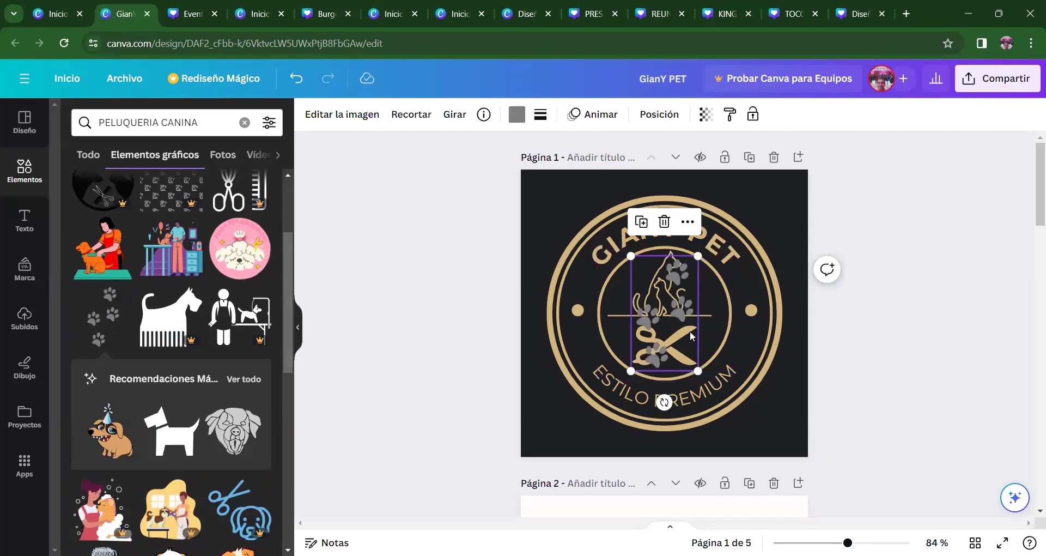
pyautogui.moveTo(696, 339); pyautogui.dragTo(565, 386)
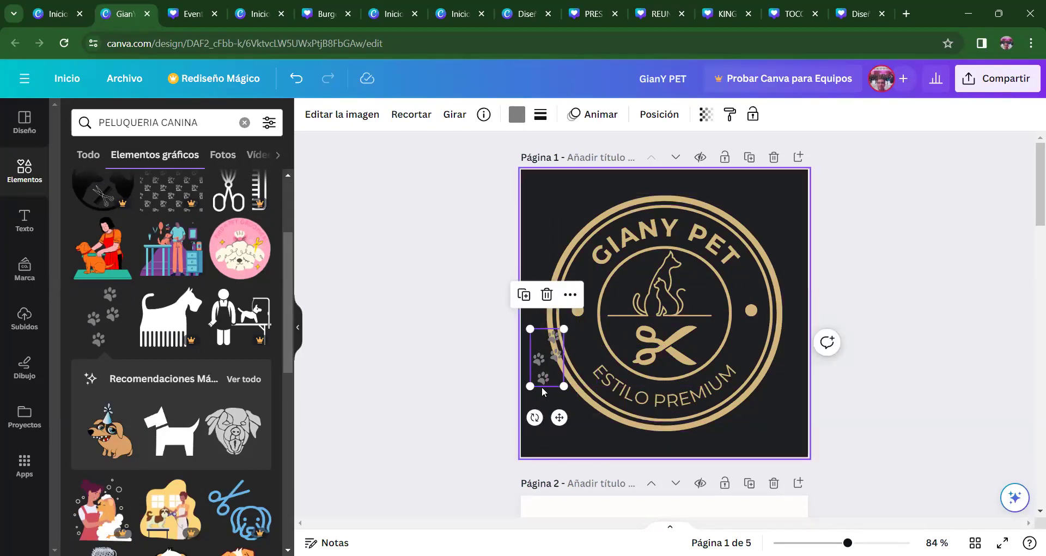
pyautogui.moveTo(559, 418); pyautogui.dragTo(562, 472)
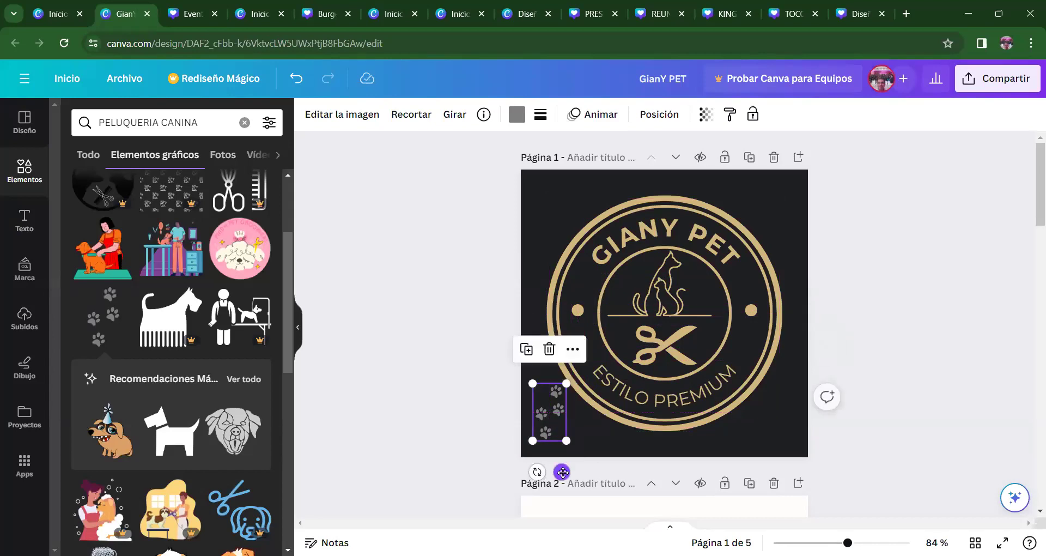
pyautogui.press('Delete')
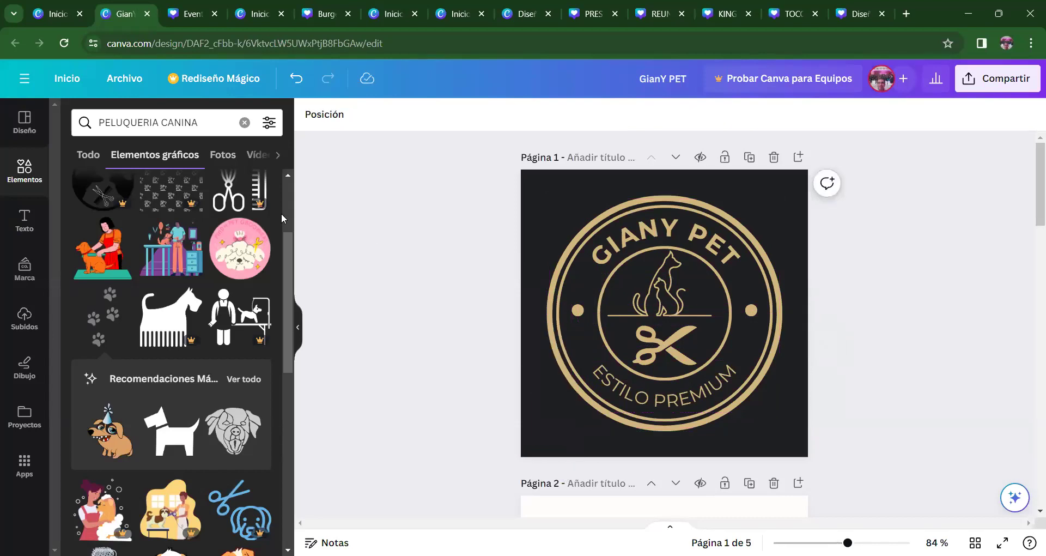
# - Return to the PELUQUERIA CANINA search results and switch to the photo results
pyautogui.moveTo(285, 239); pyautogui.dragTo(298, 345)
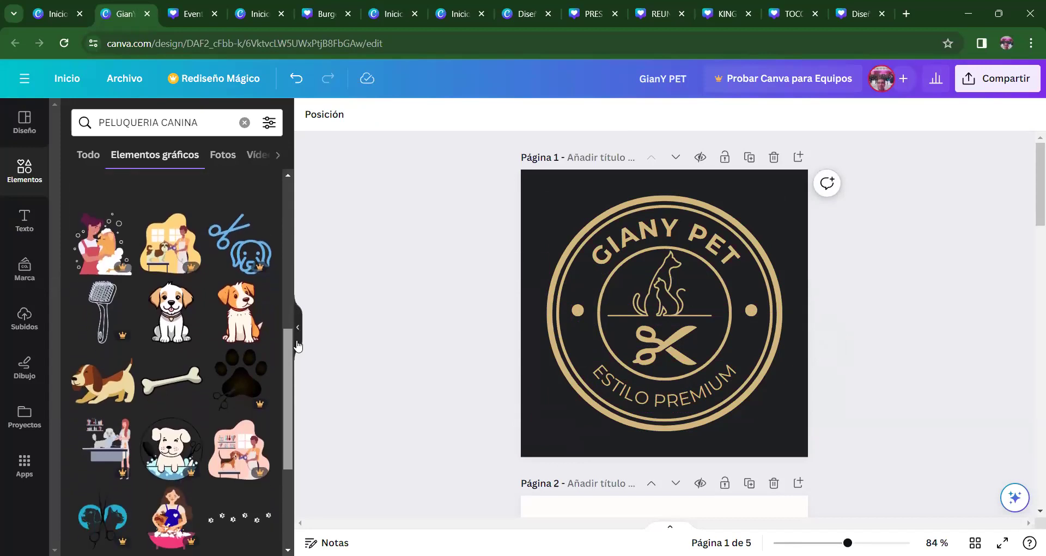
pyautogui.click(298, 343)
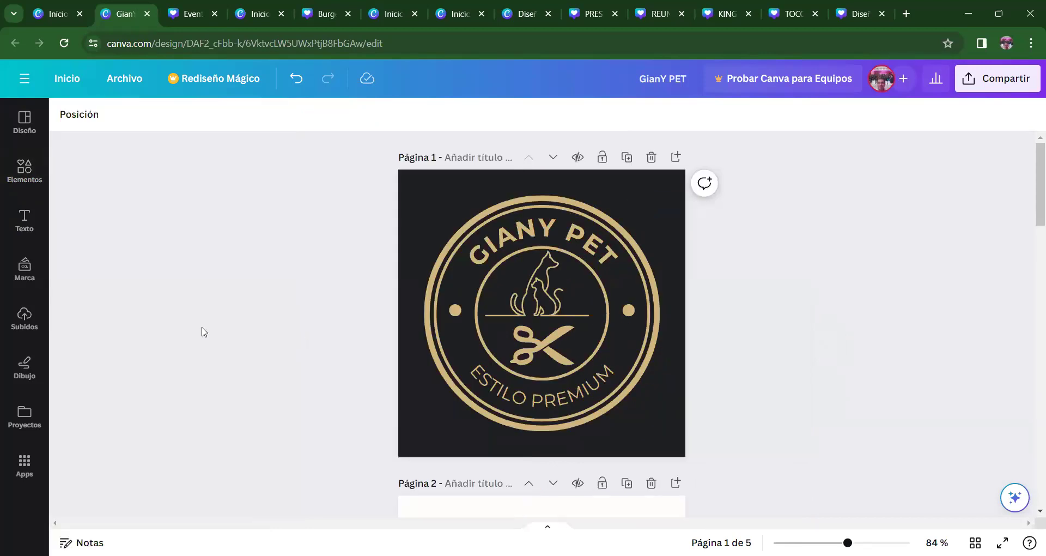
pyautogui.click(25, 169)
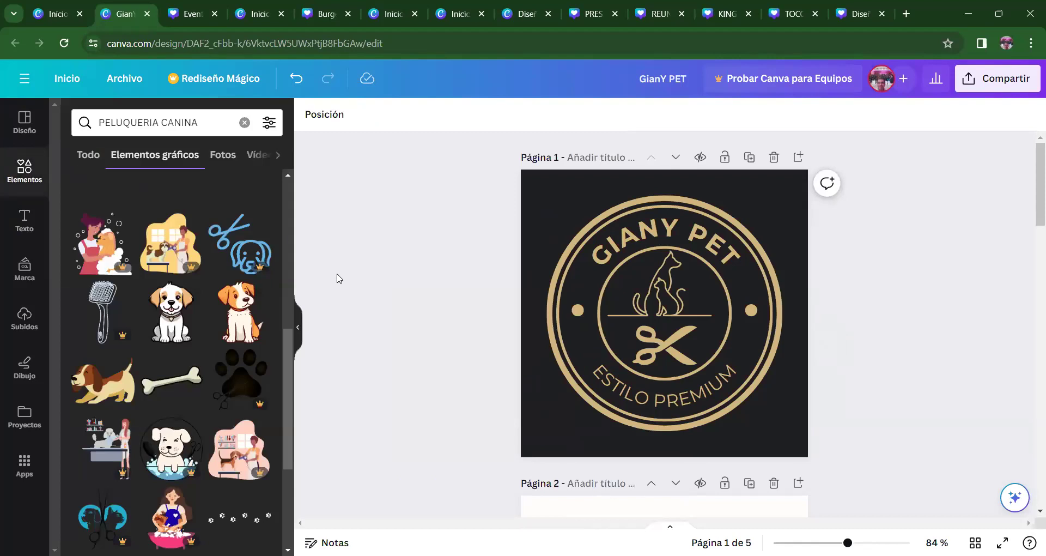
pyautogui.scroll(5, 286, 270)
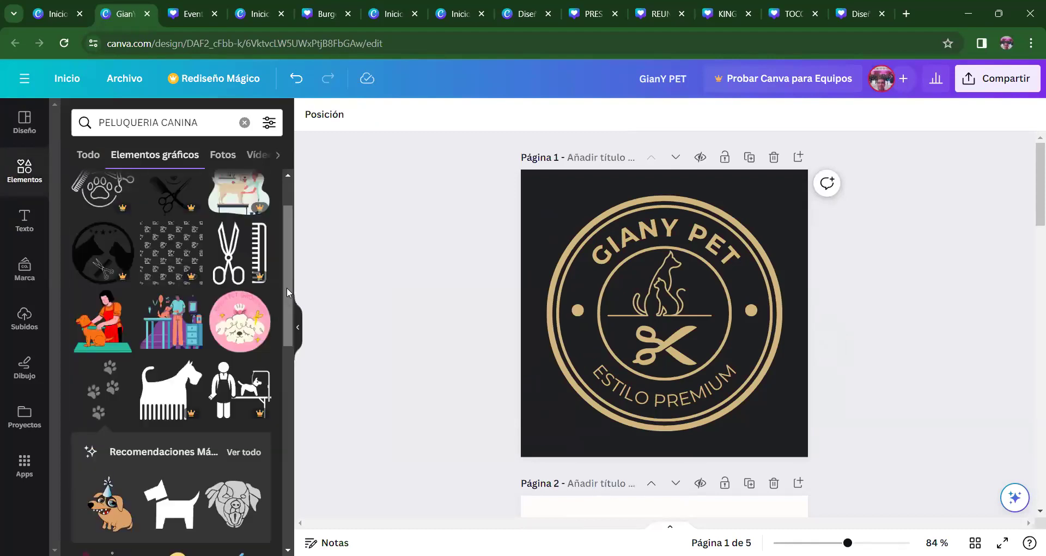
pyautogui.moveTo(290, 335); pyautogui.dragTo(296, 453)
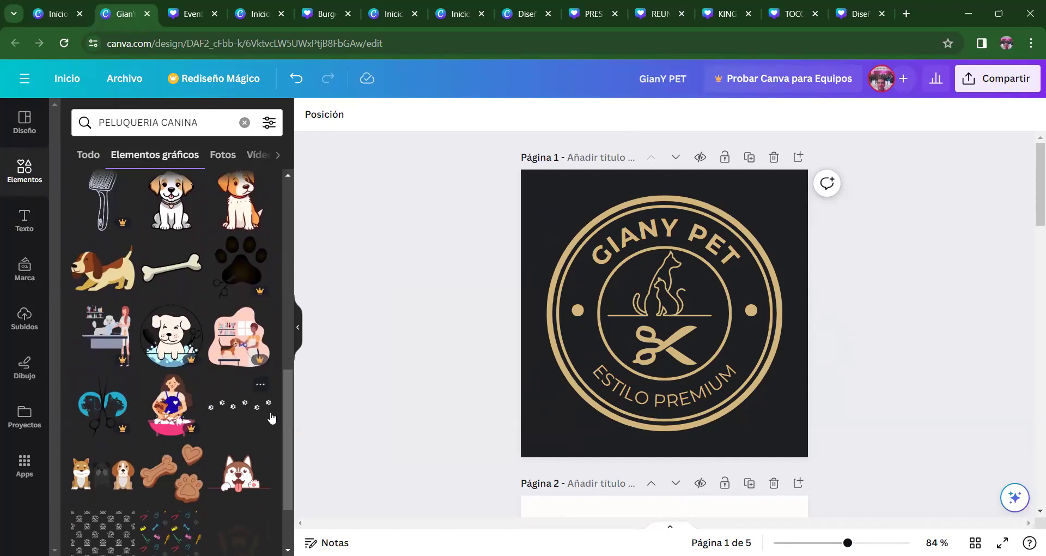
pyautogui.moveTo(286, 399); pyautogui.dragTo(307, 527)
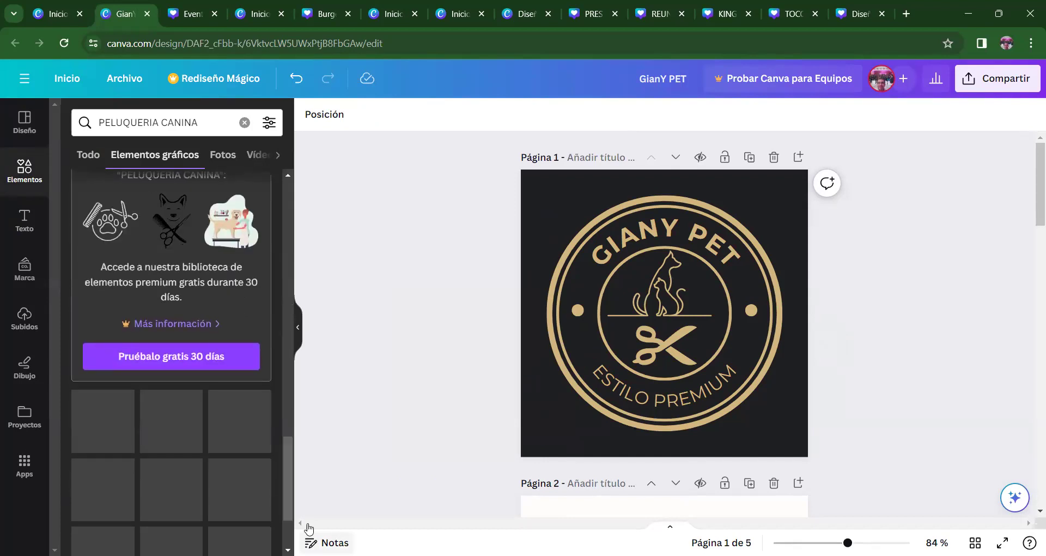
pyautogui.scroll(-2, 287, 468)
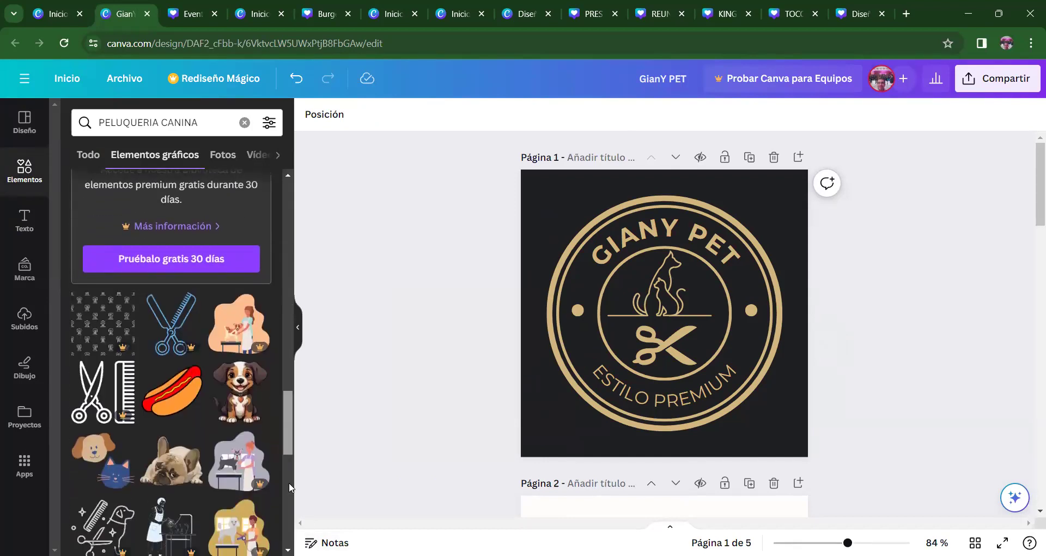
pyautogui.click(216, 157)
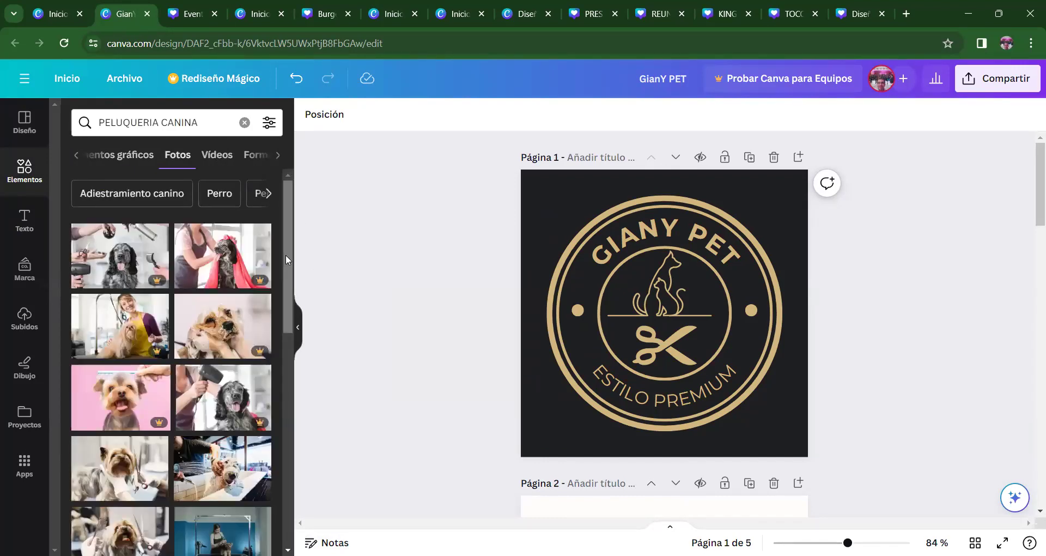
# - Browse the PELUQUERIA CANINA photos and videos, then check the empty Shapes results
pyautogui.scroll(-2, 285, 254)
pyautogui.scroll(-1, 291, 305)
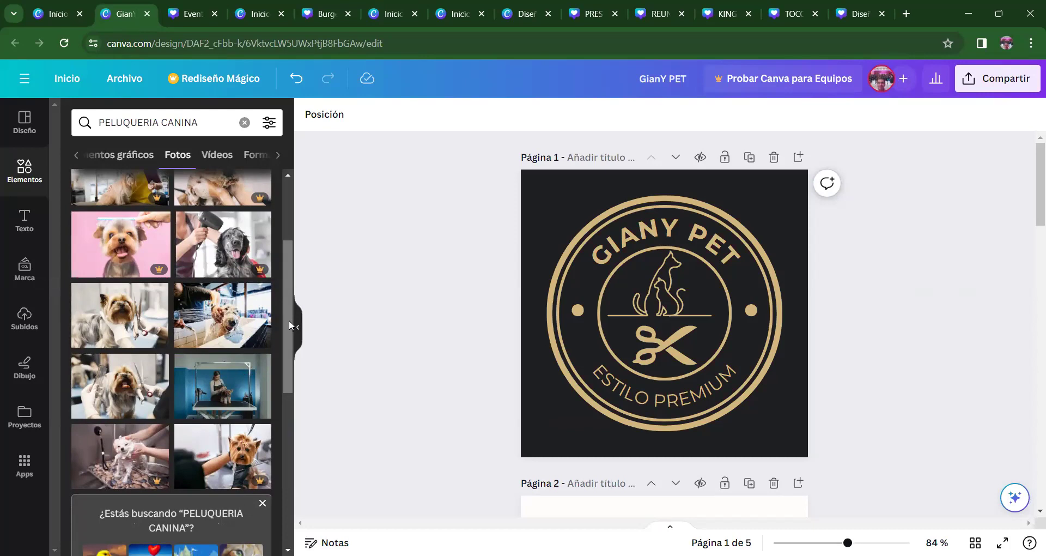
pyautogui.click(228, 155)
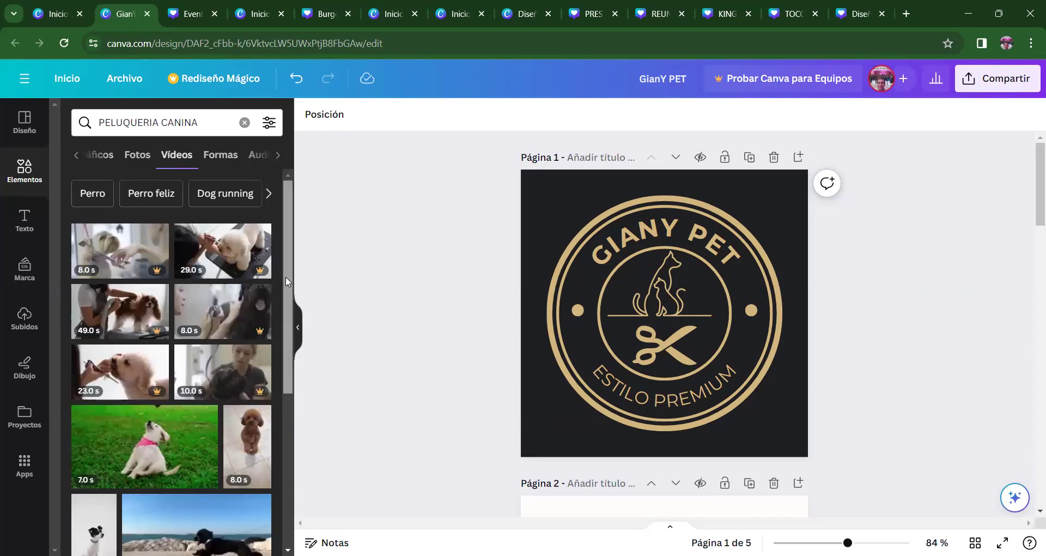
pyautogui.moveTo(285, 276); pyautogui.dragTo(285, 331)
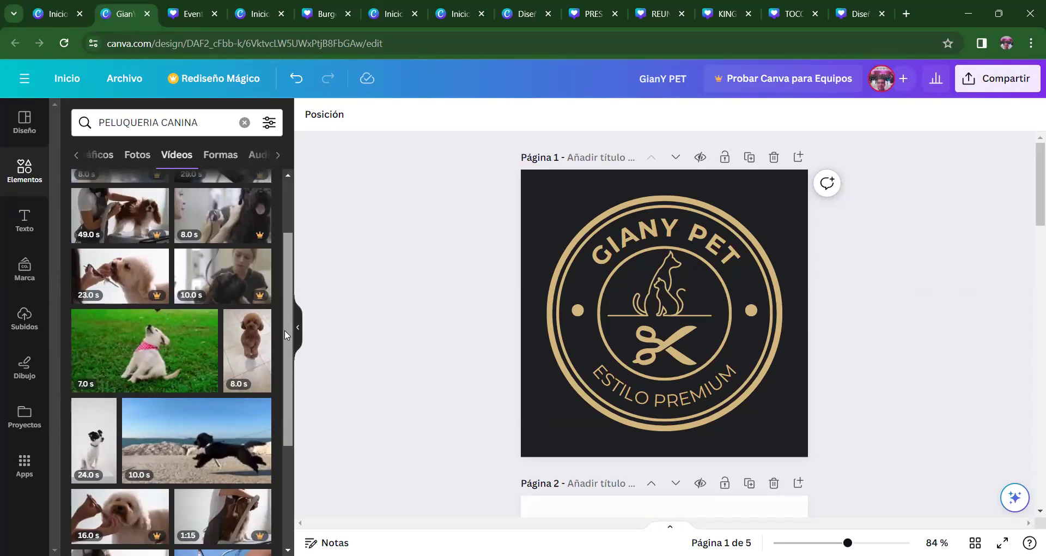
pyautogui.scroll(2, 284, 329)
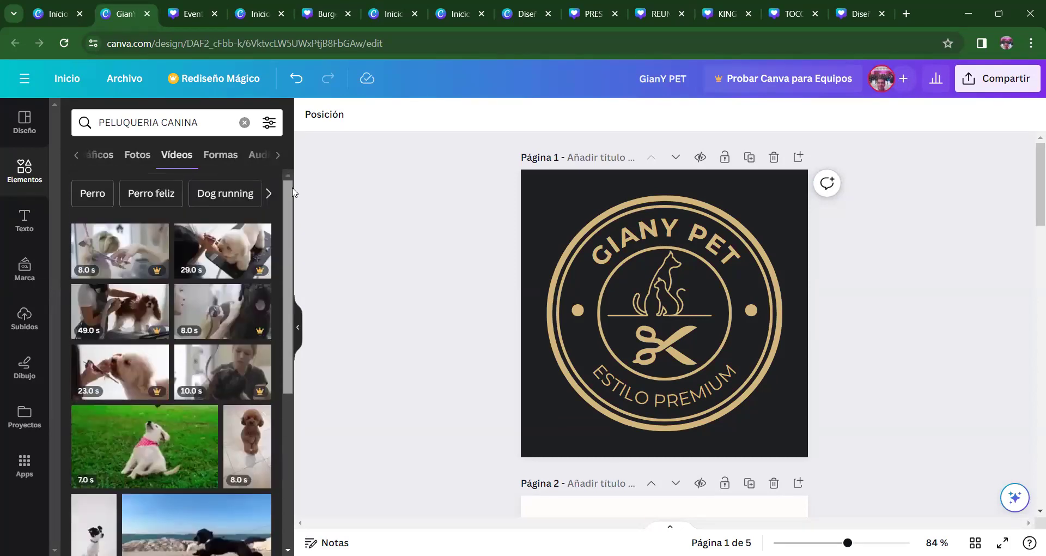
pyautogui.click(221, 155)
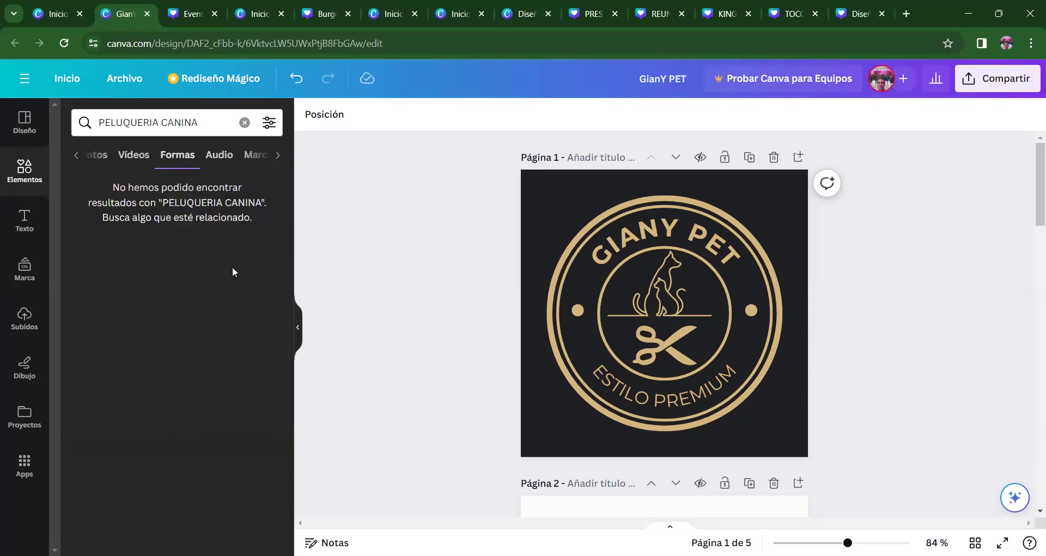
# - Add 'Dog barking Indoor - mono' from the PELUQUERIA CANINA audio results to the timeline
pyautogui.click(225, 158)
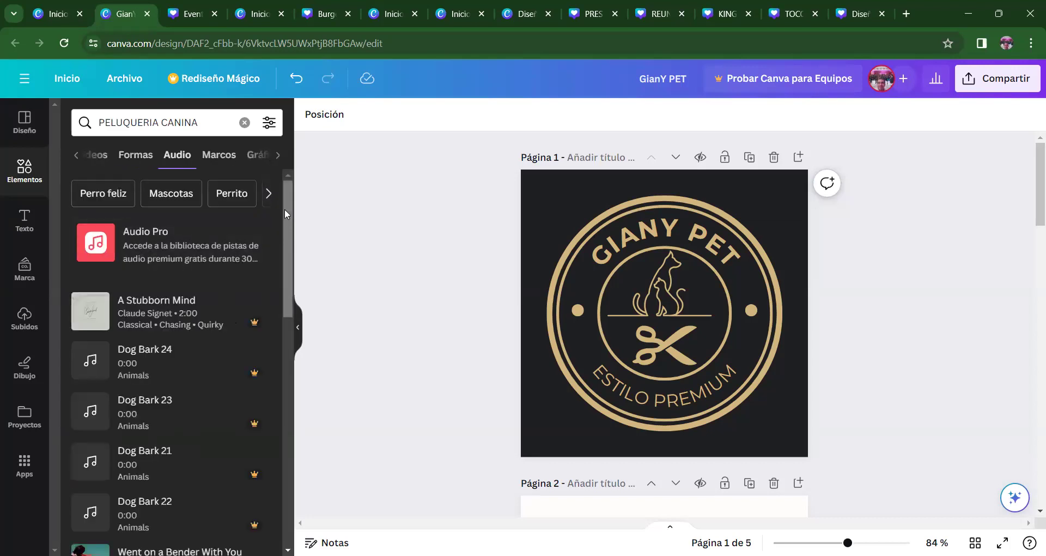
pyautogui.moveTo(290, 219); pyautogui.dragTo(290, 423)
pyautogui.scroll(-5, 286, 460)
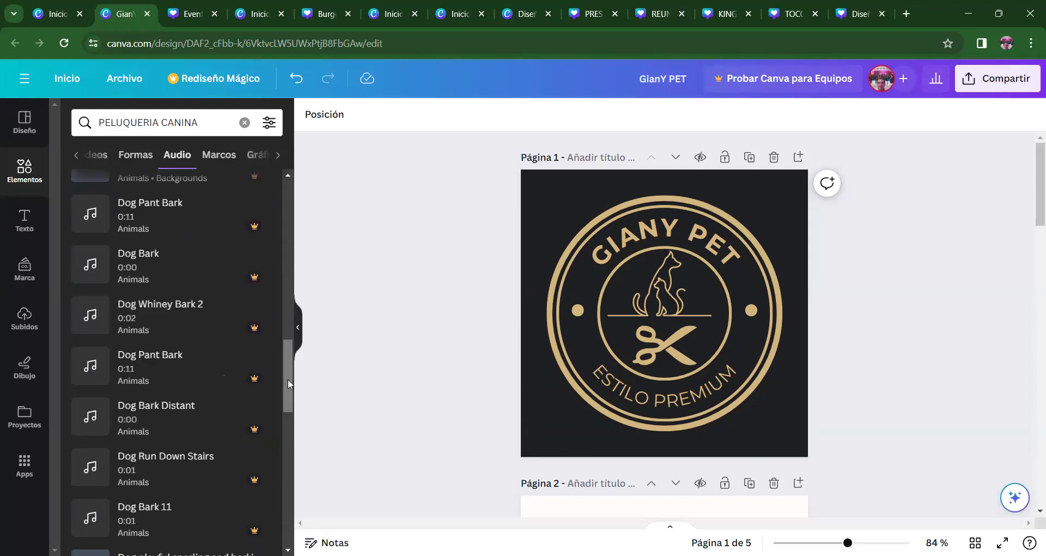
pyautogui.scroll(-1, 293, 444)
pyautogui.scroll(-10, 292, 444)
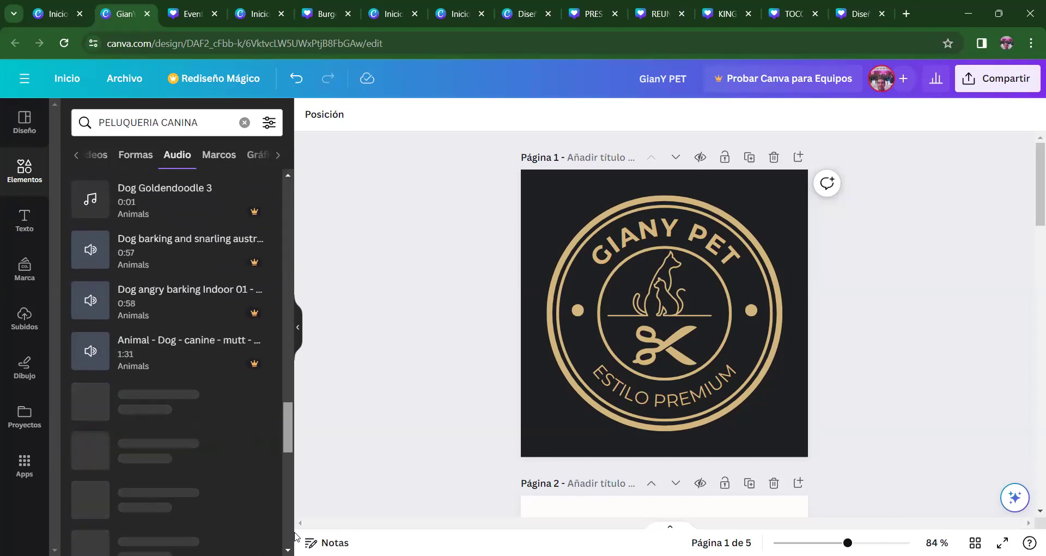
pyautogui.scroll(1, 296, 532)
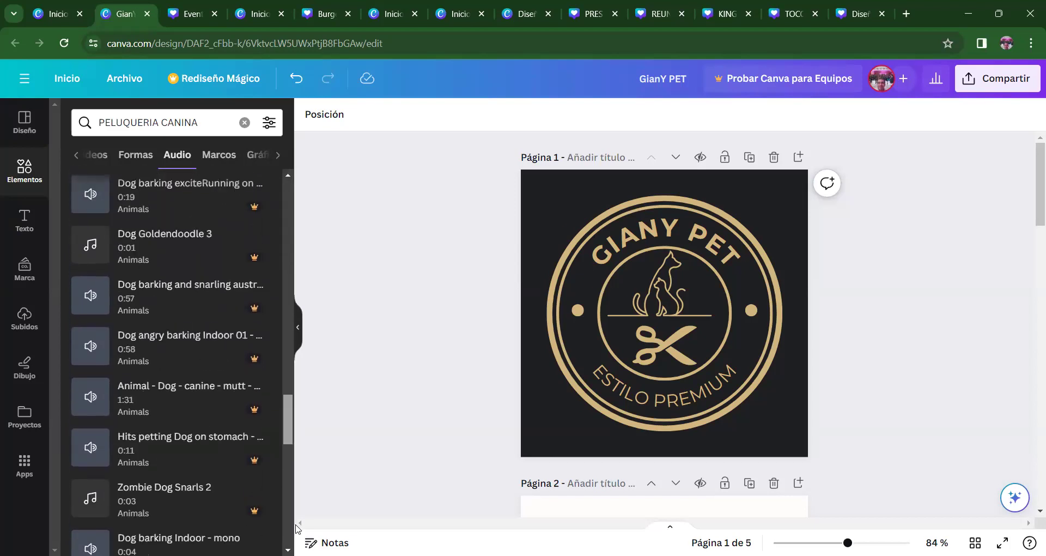
pyautogui.scroll(1, 289, 517)
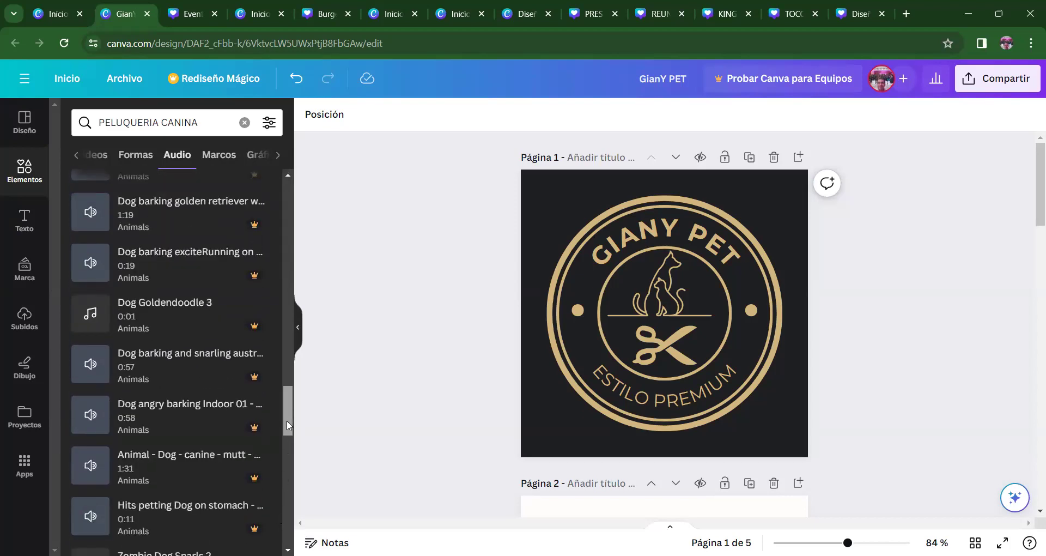
pyautogui.moveTo(287, 421); pyautogui.dragTo(287, 455)
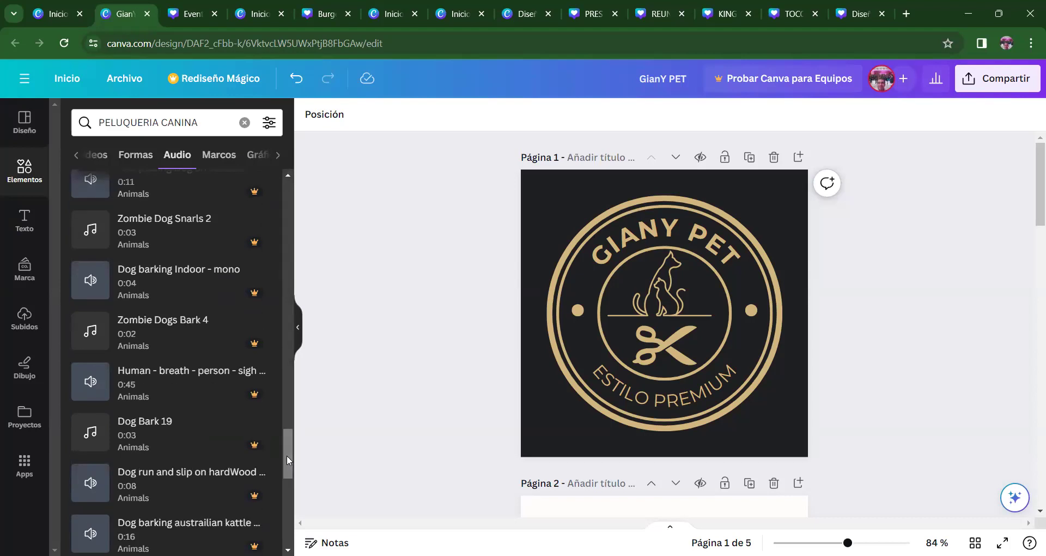
pyautogui.moveTo(286, 454)
pyautogui.mouseDown()
pyautogui.moveTo(289, 508)
pyautogui.moveTo(293, 461)
pyautogui.mouseUp()
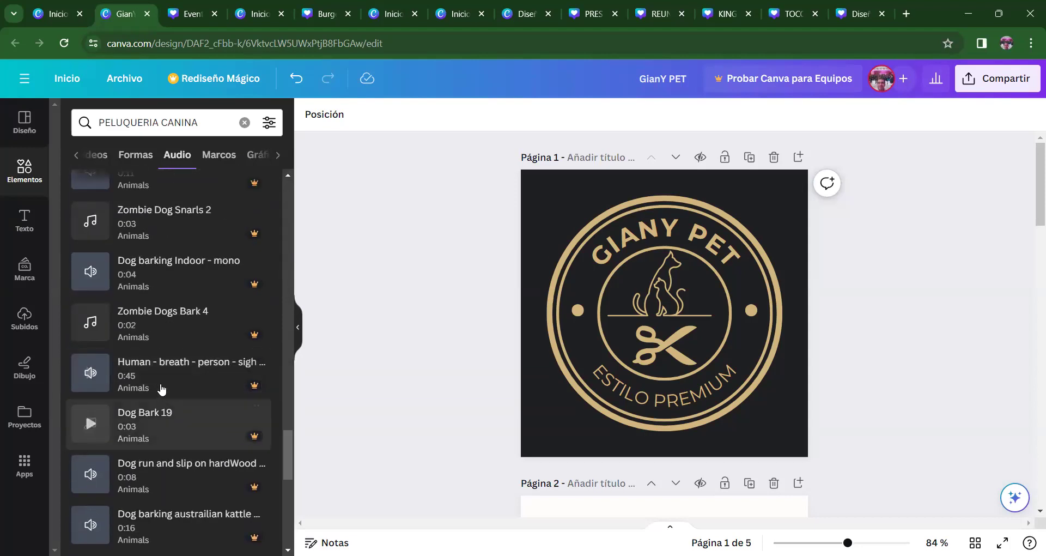
pyautogui.click(182, 284)
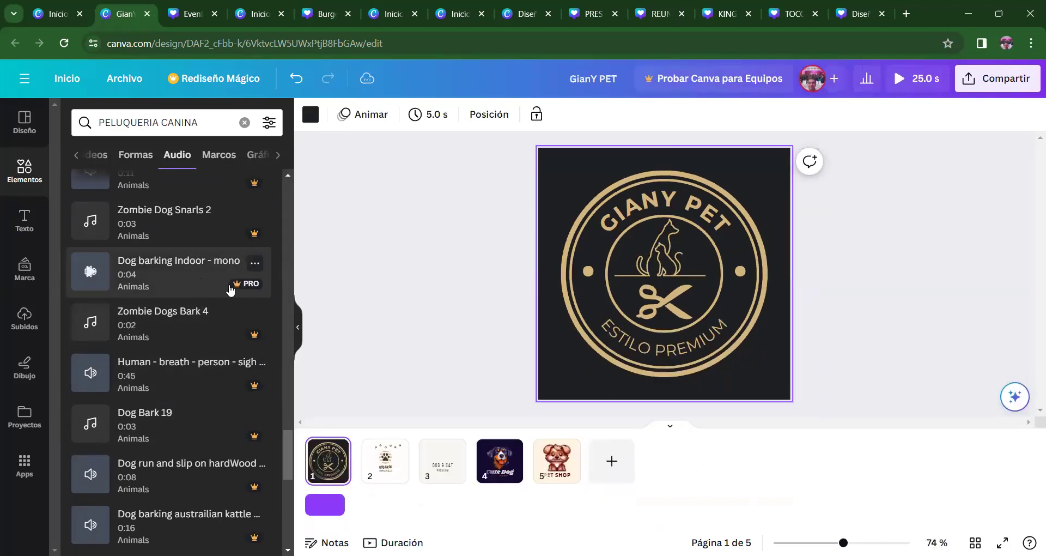
# - Delete the 'Dog barking Indoor - mono' clip from the timeline after trying beat sync
pyautogui.click(327, 504)
pyautogui.click(588, 259)
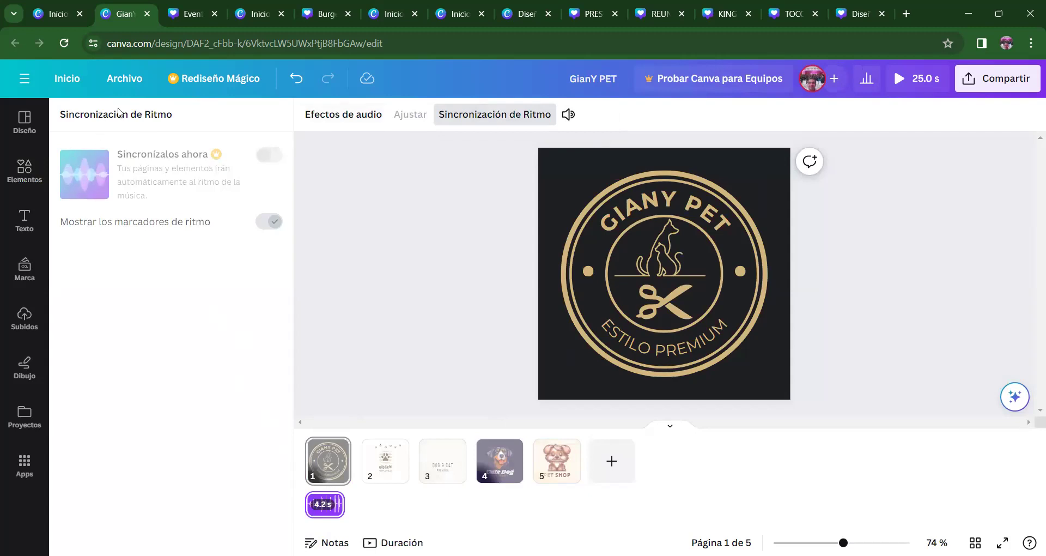
pyautogui.click(471, 114)
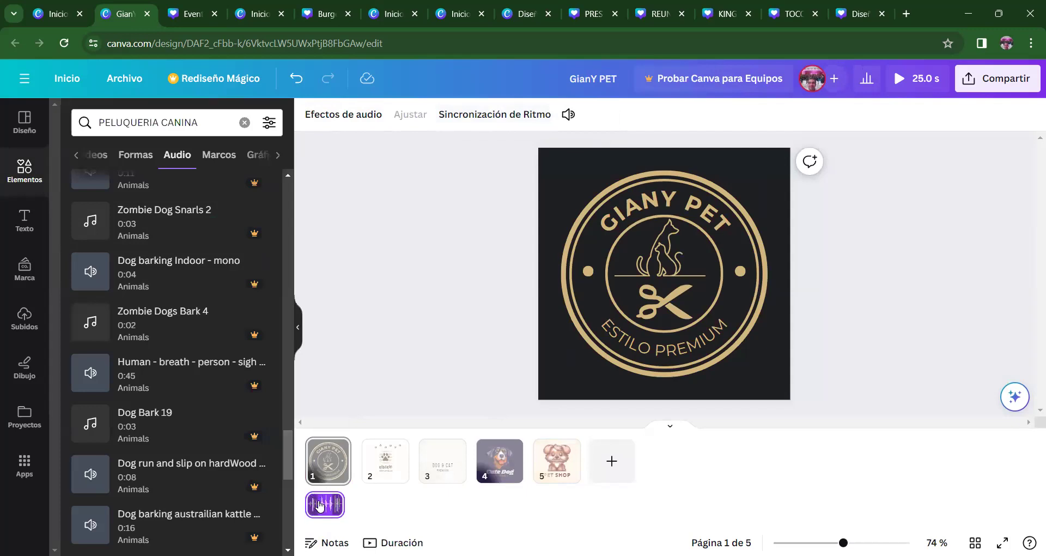
pyautogui.press('Delete')
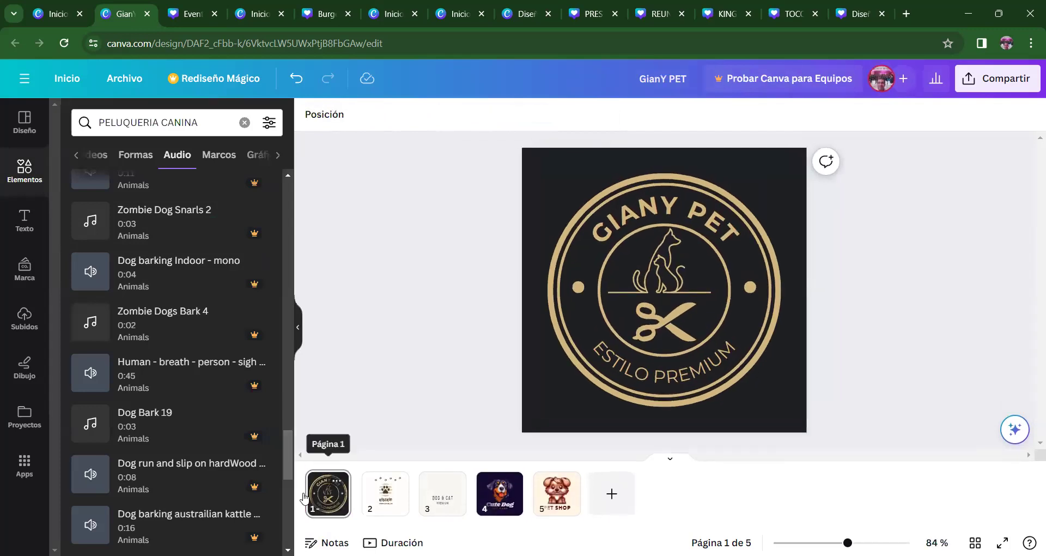
# - Browse the frames and graphics results of the current element search, then show all types again
pyautogui.click(218, 157)
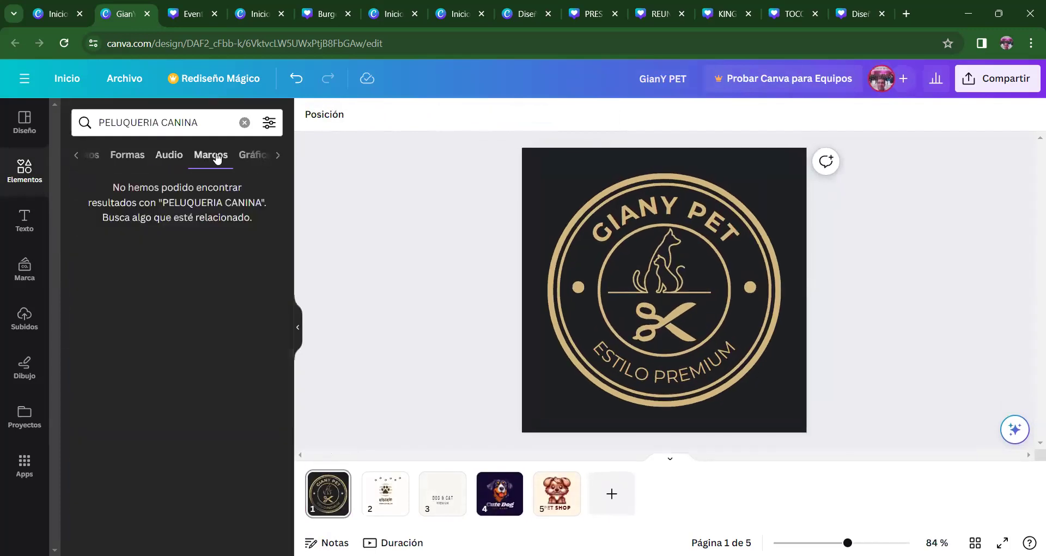
pyautogui.click(249, 158)
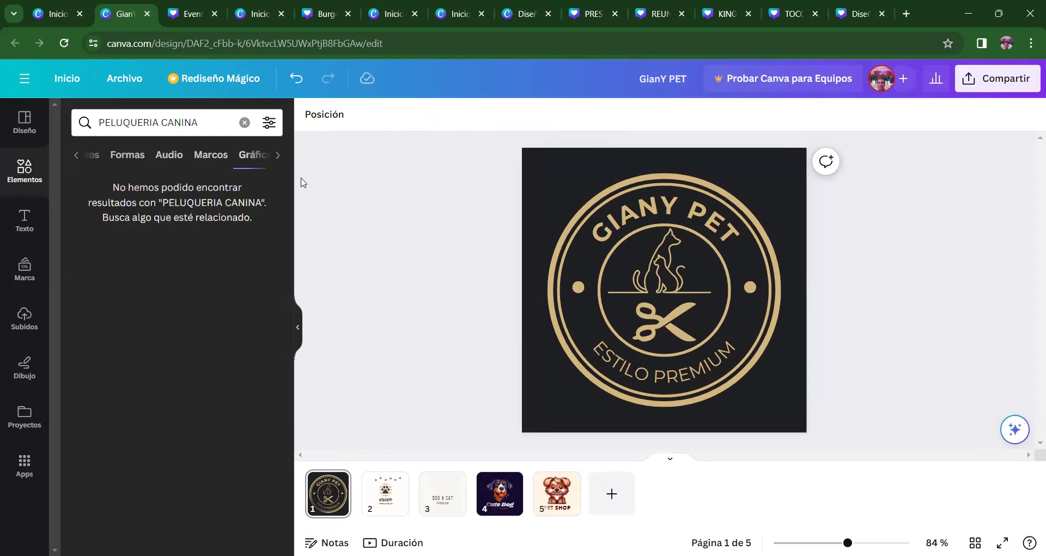
pyautogui.click(77, 156)
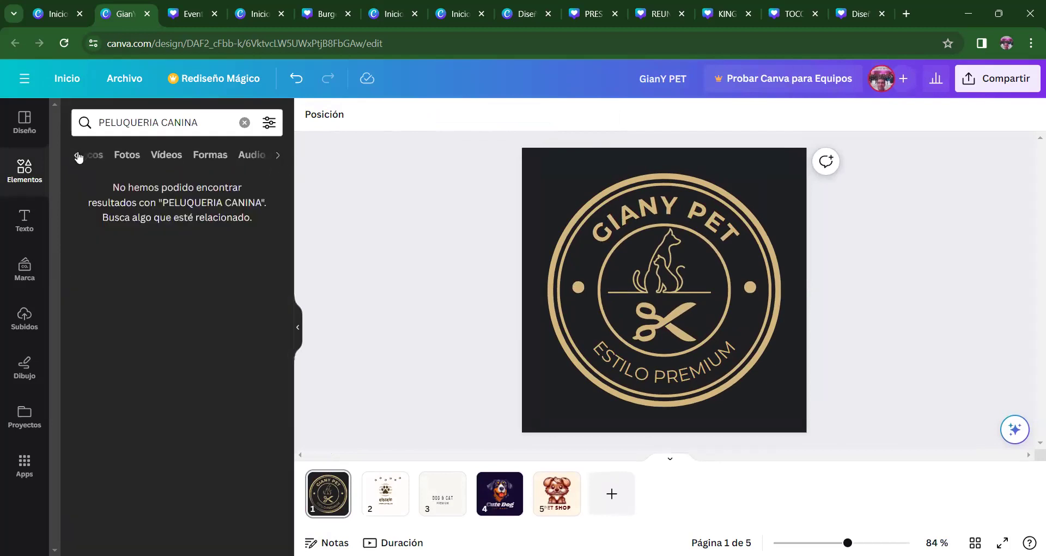
pyautogui.click(78, 157)
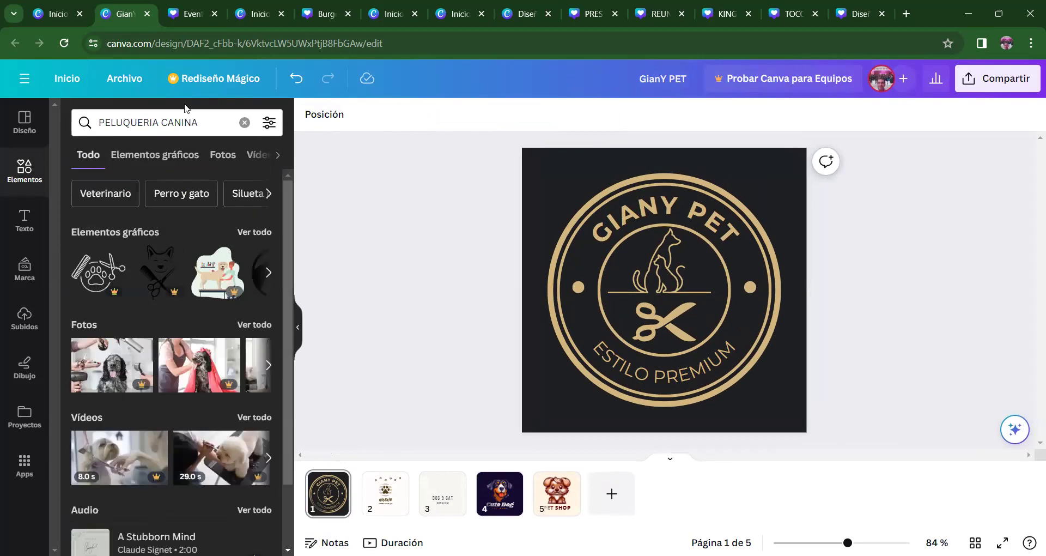
# - Switch the element search to Veterinario and page through its video clips
pyautogui.click(112, 192)
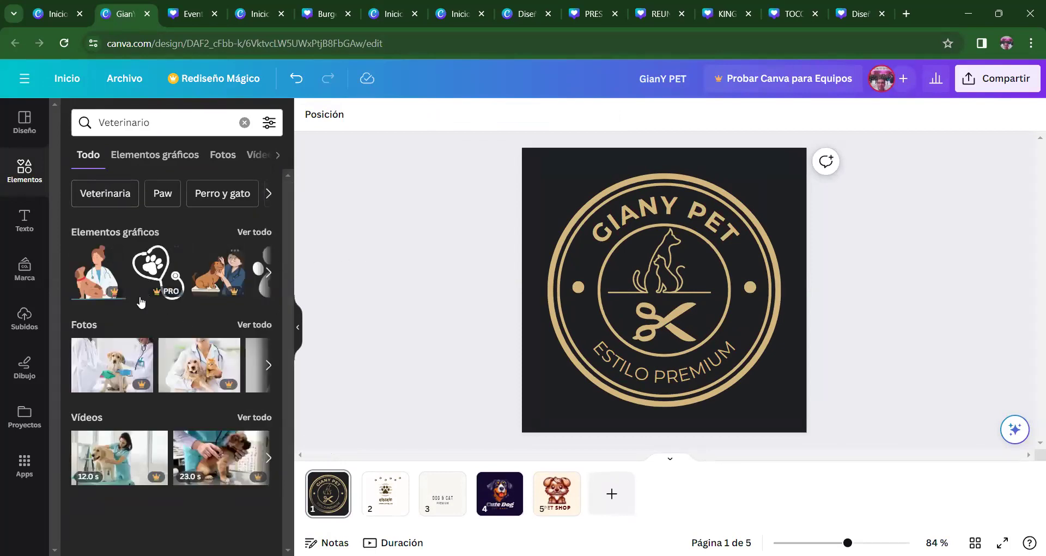
pyautogui.click(268, 467)
pyautogui.click(269, 458)
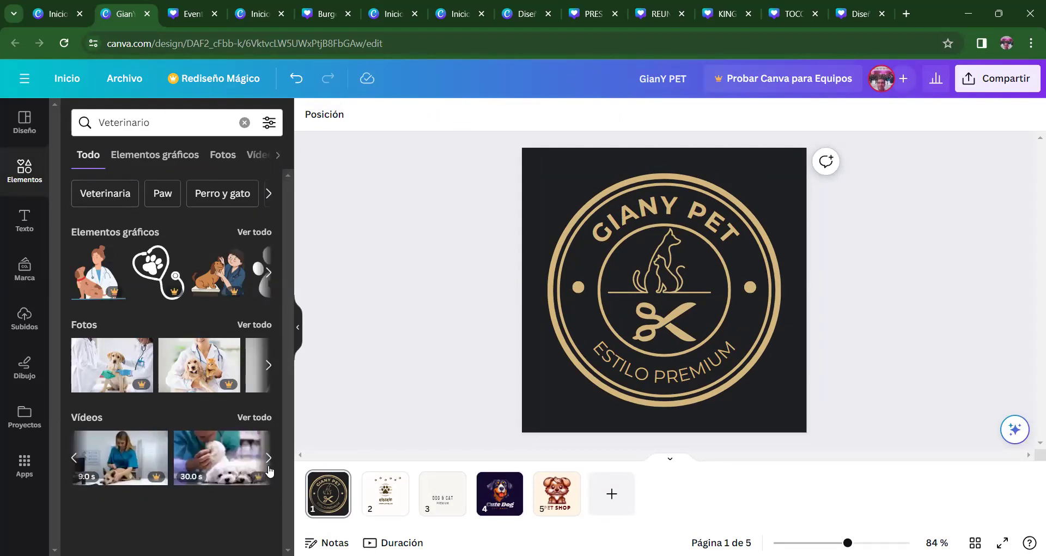
pyautogui.click(269, 458)
pyautogui.click(268, 467)
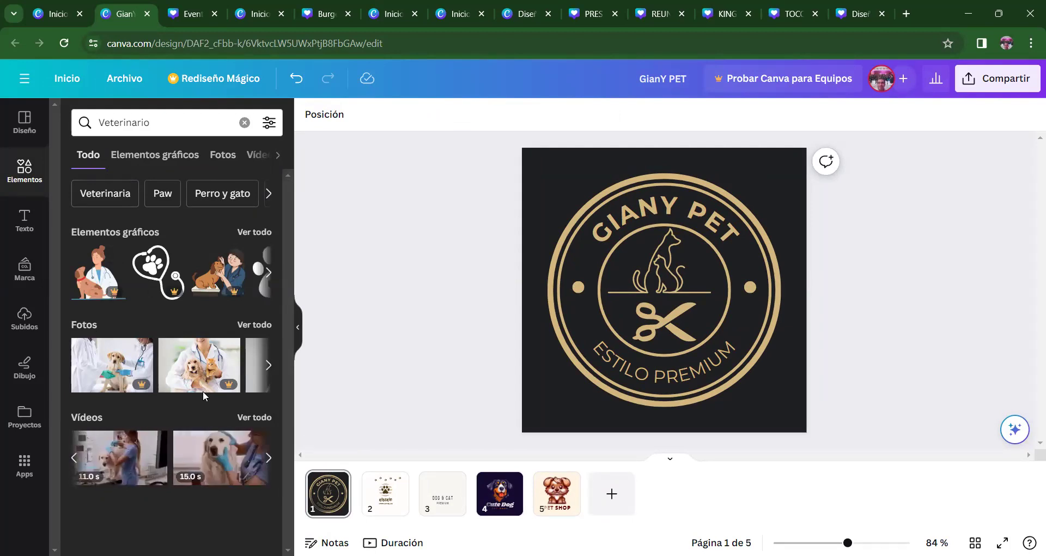
# - Review Veterinario's graphics, photos, shapes, audio and frames results, returning to all types
pyautogui.click(153, 158)
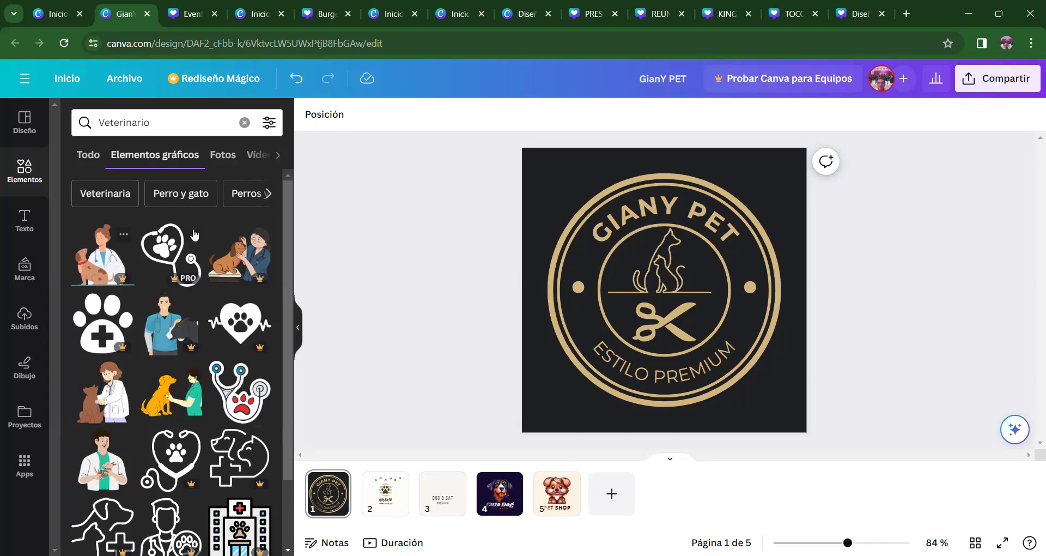
pyautogui.moveTo(291, 238)
pyautogui.mouseDown()
pyautogui.moveTo(300, 394)
pyautogui.moveTo(299, 229)
pyautogui.mouseUp()
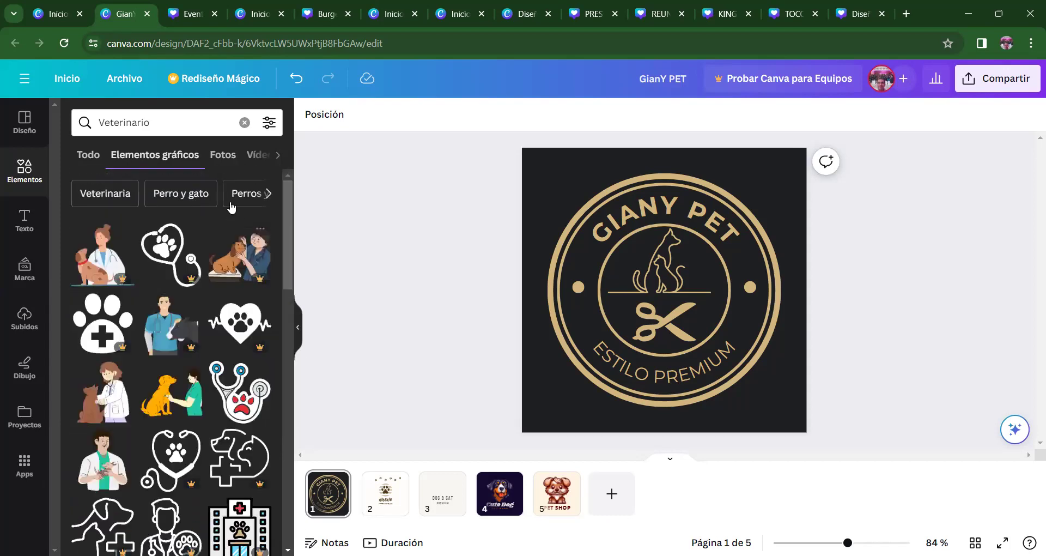
pyautogui.click(223, 156)
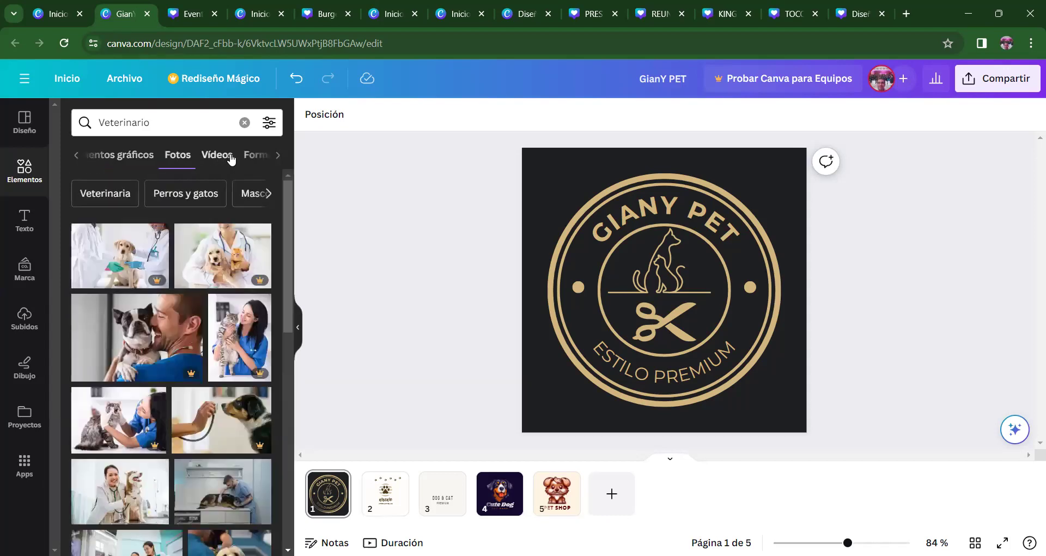
pyautogui.click(255, 156)
pyautogui.click(218, 162)
pyautogui.click(229, 158)
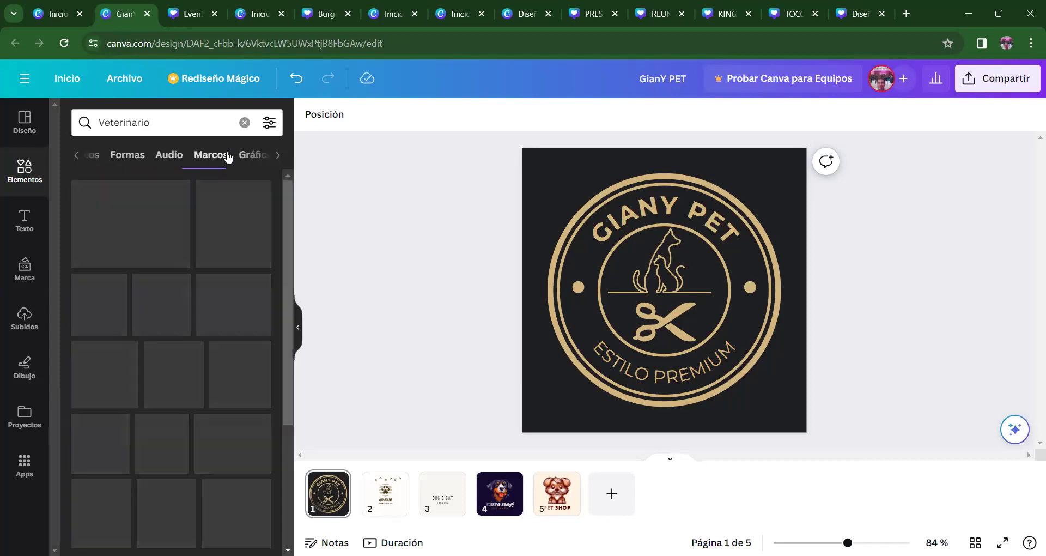
pyautogui.click(256, 158)
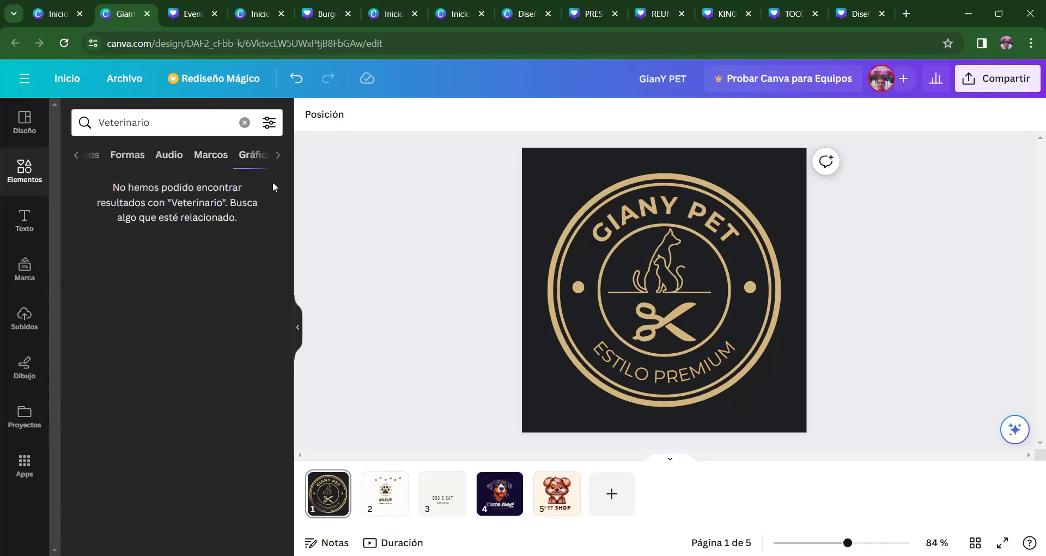
pyautogui.click(123, 158)
pyautogui.click(76, 157)
pyautogui.click(76, 156)
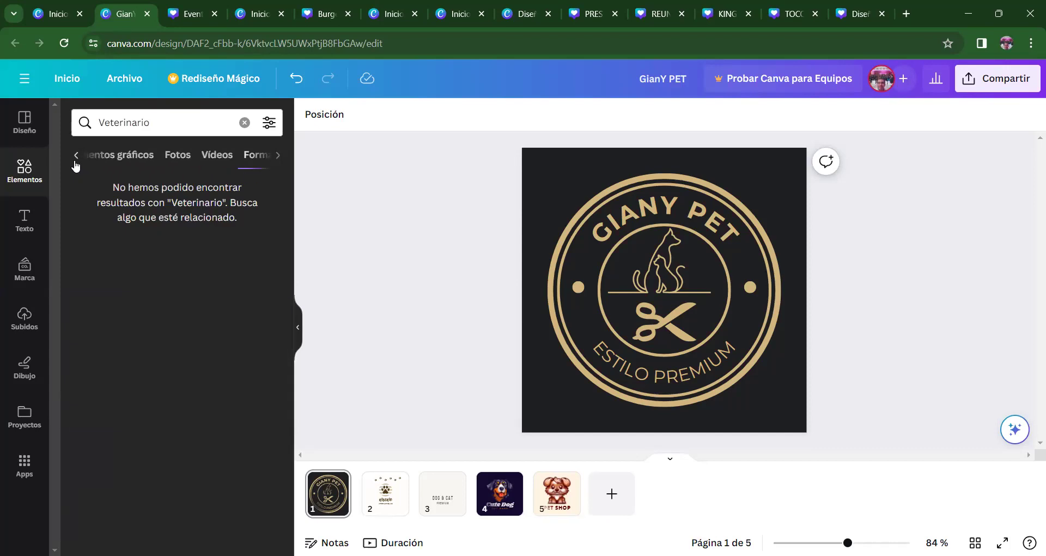
pyautogui.click(76, 157)
pyautogui.click(77, 163)
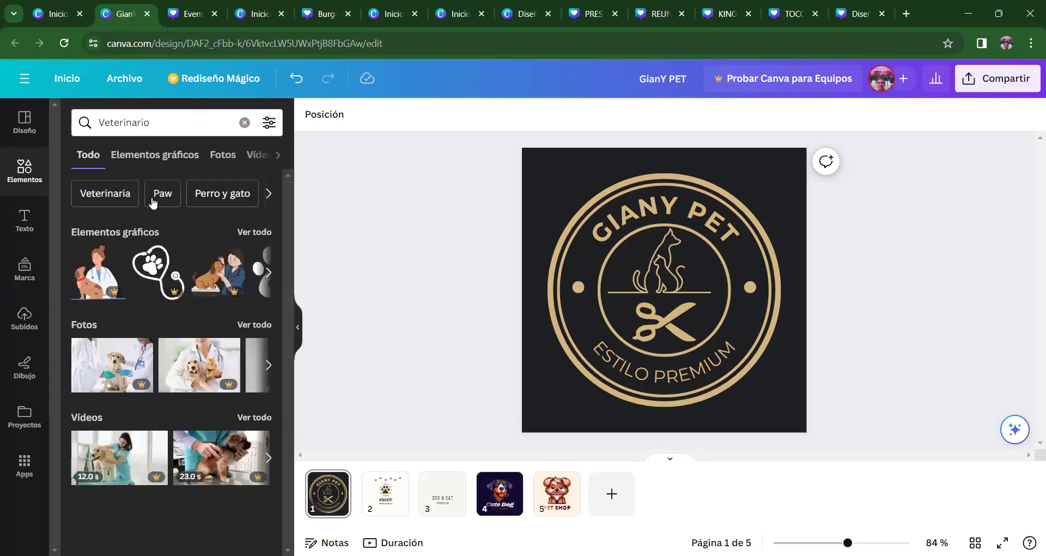
# - Pick Huella from the related search suggestions
pyautogui.click(268, 197)
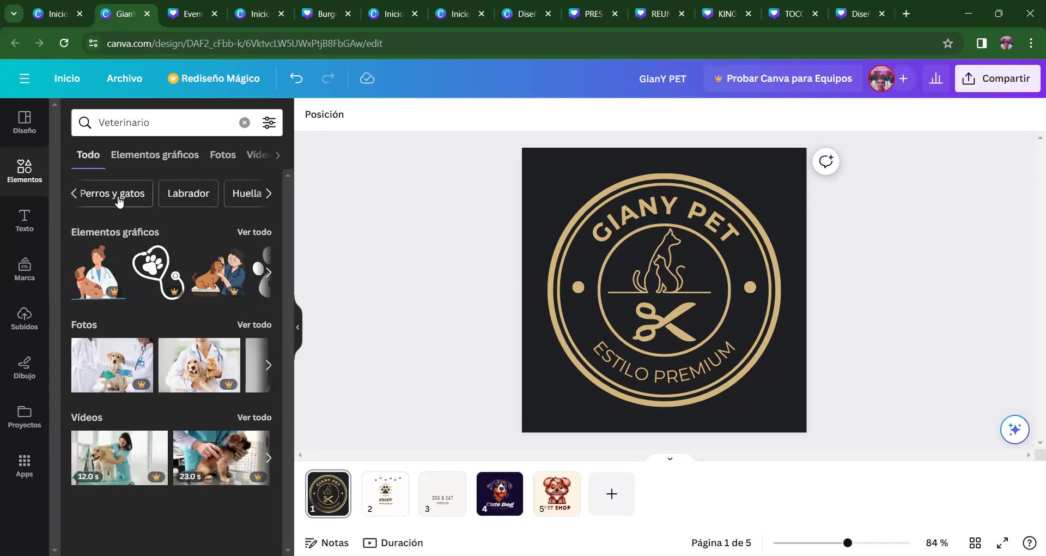
pyautogui.click(270, 199)
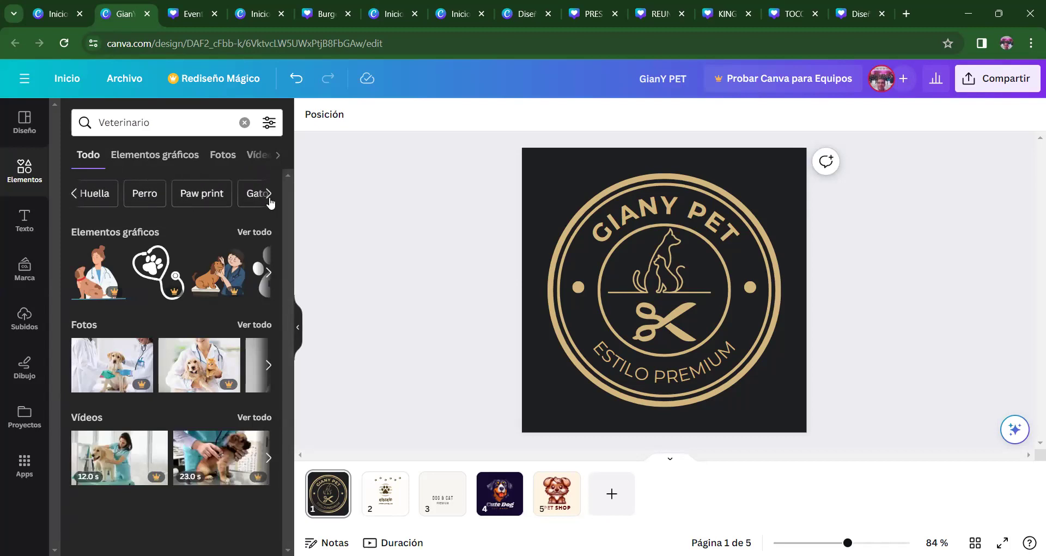
pyautogui.click(95, 194)
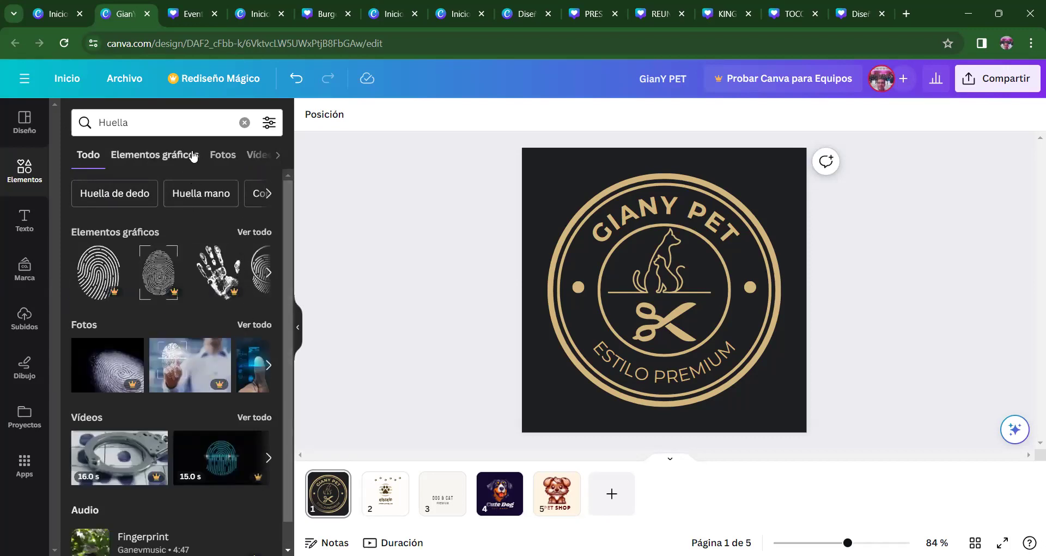
# - Search elements for 'huella perro' and scroll through all its graphics
pyautogui.scroll(-1, 278, 387)
pyautogui.scroll(1, 278, 388)
pyautogui.click(163, 123)
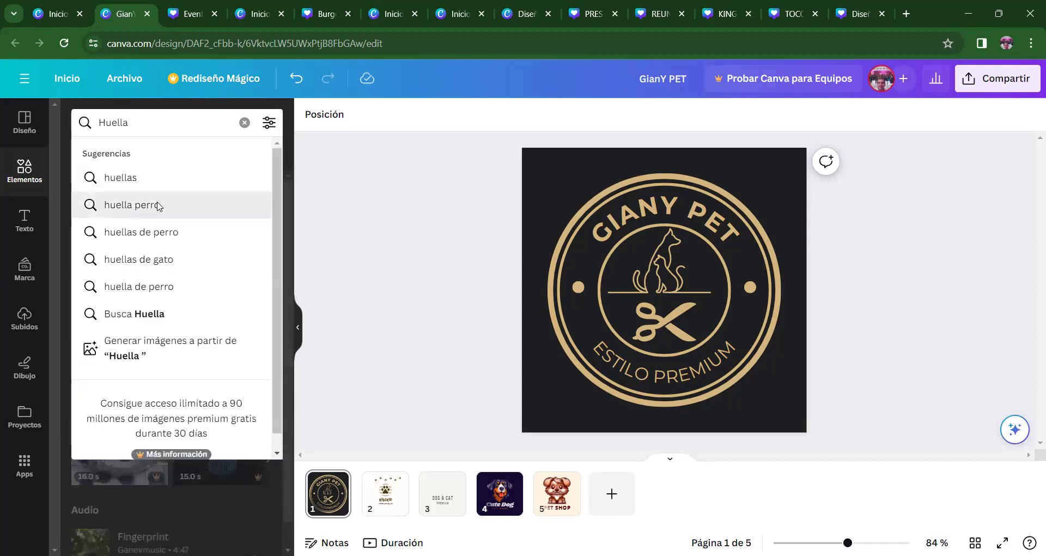
pyautogui.click(159, 205)
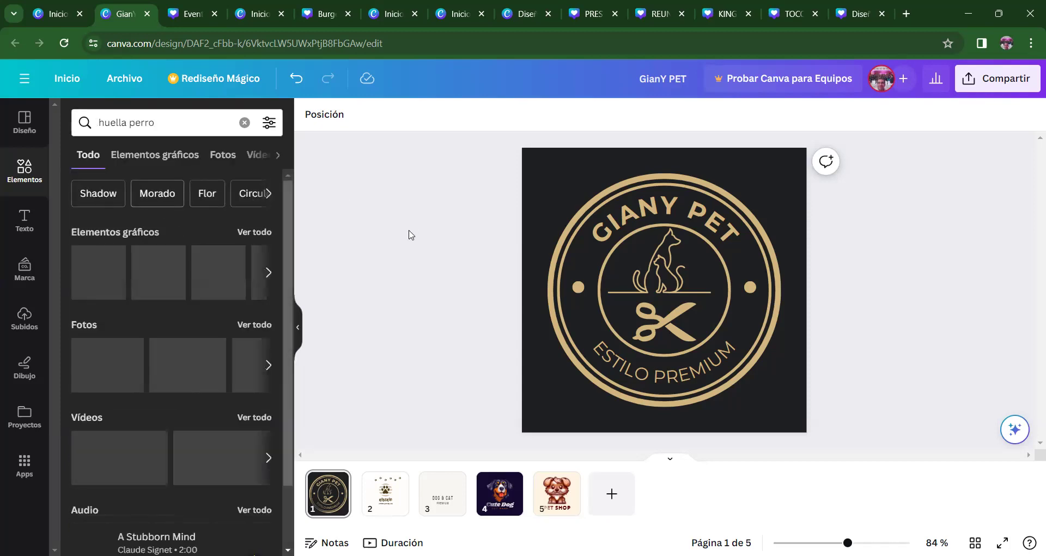
pyautogui.click(262, 237)
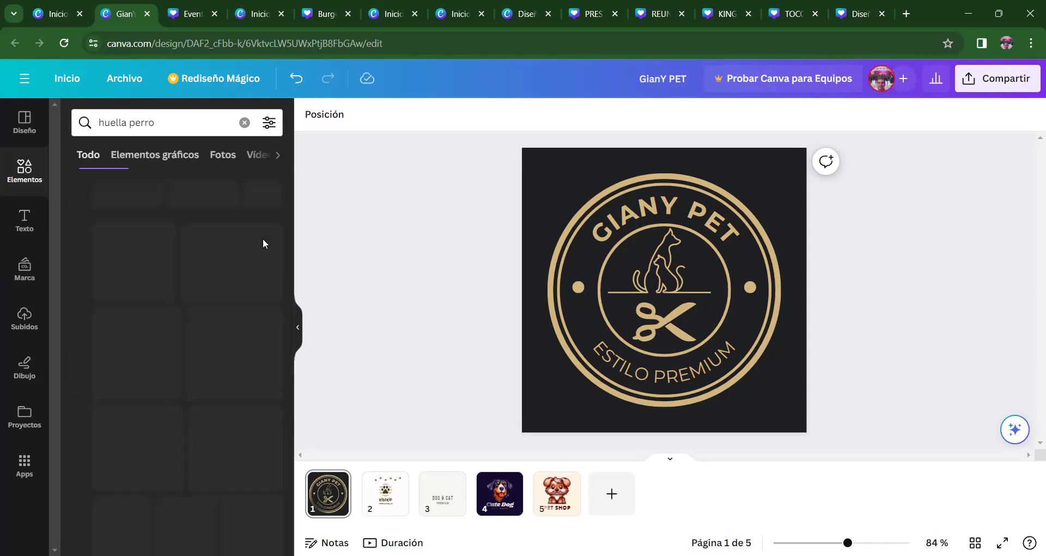
pyautogui.moveTo(292, 229); pyautogui.dragTo(291, 341)
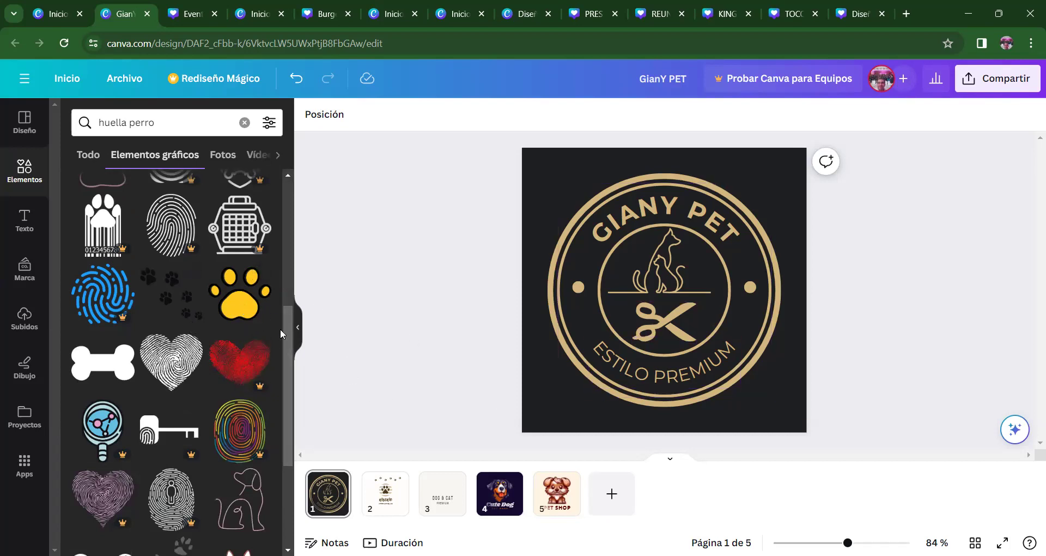
pyautogui.moveTo(289, 328); pyautogui.dragTo(280, 456)
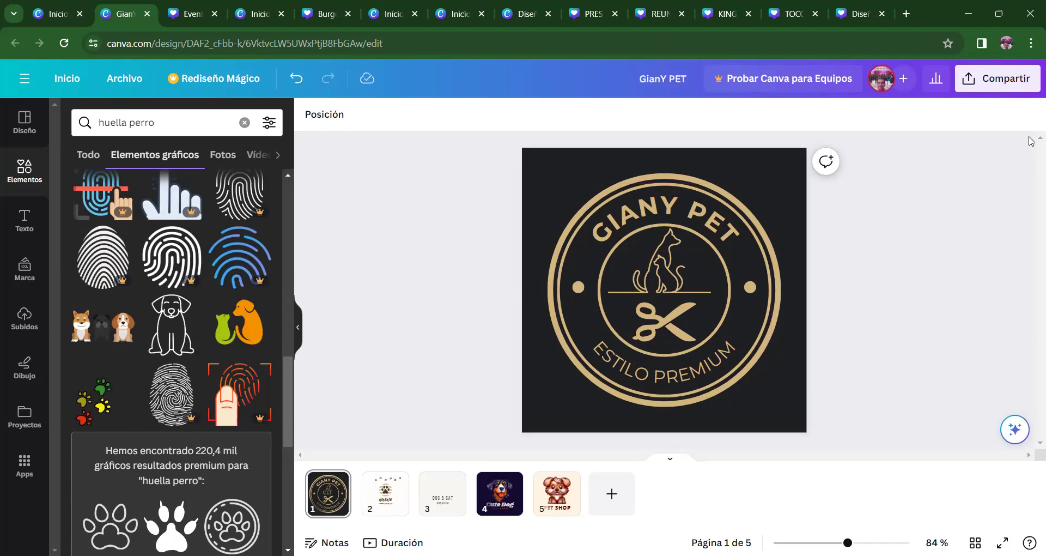
# - Look over pages 1 and 2, then add a blank sixth page
pyautogui.click(632, 303)
pyautogui.click(531, 265)
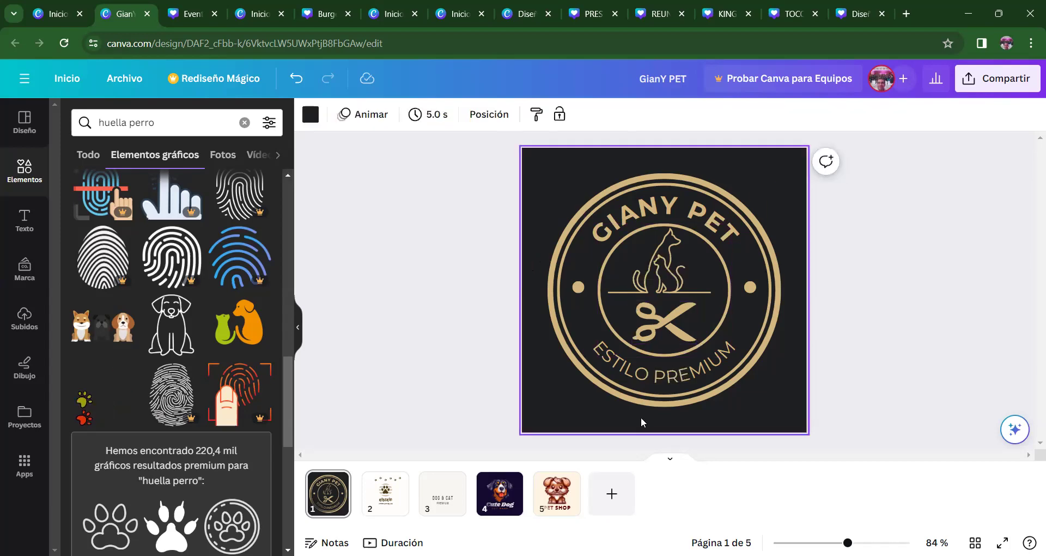
pyautogui.click(384, 491)
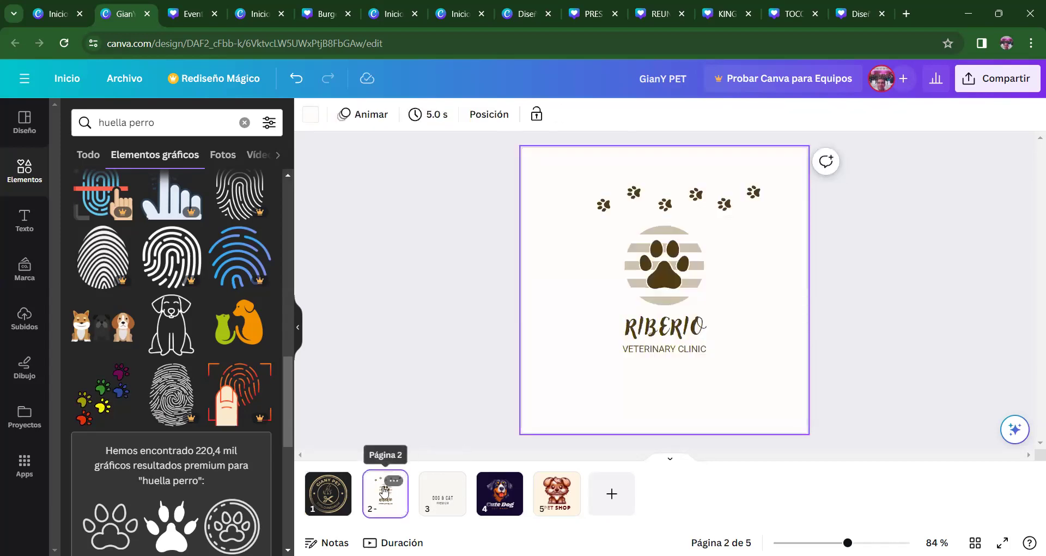
pyautogui.click(323, 504)
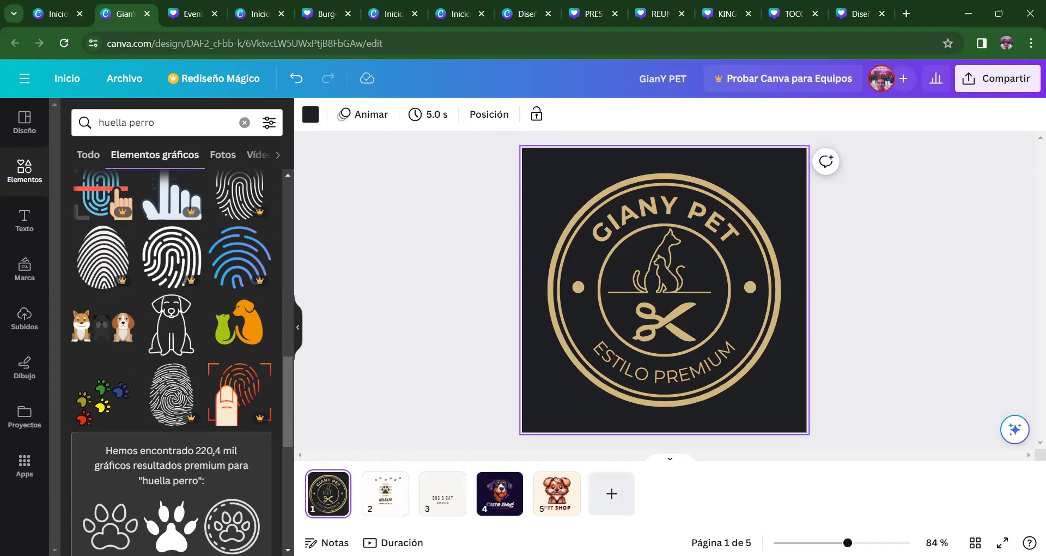
pyautogui.click(612, 493)
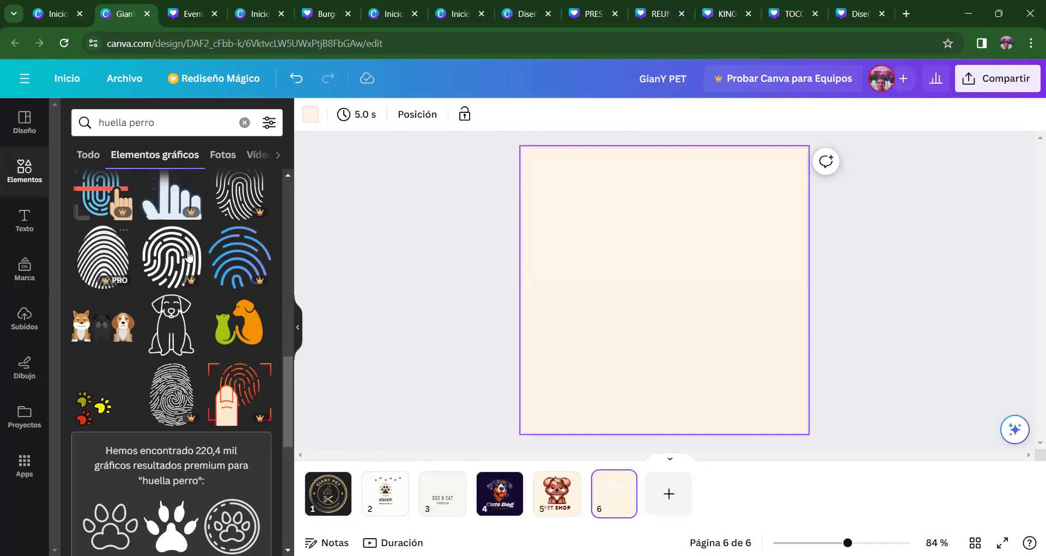
# - Place the outlined paw print on page 6 and add a new page after it
pyautogui.moveTo(291, 381); pyautogui.dragTo(288, 191)
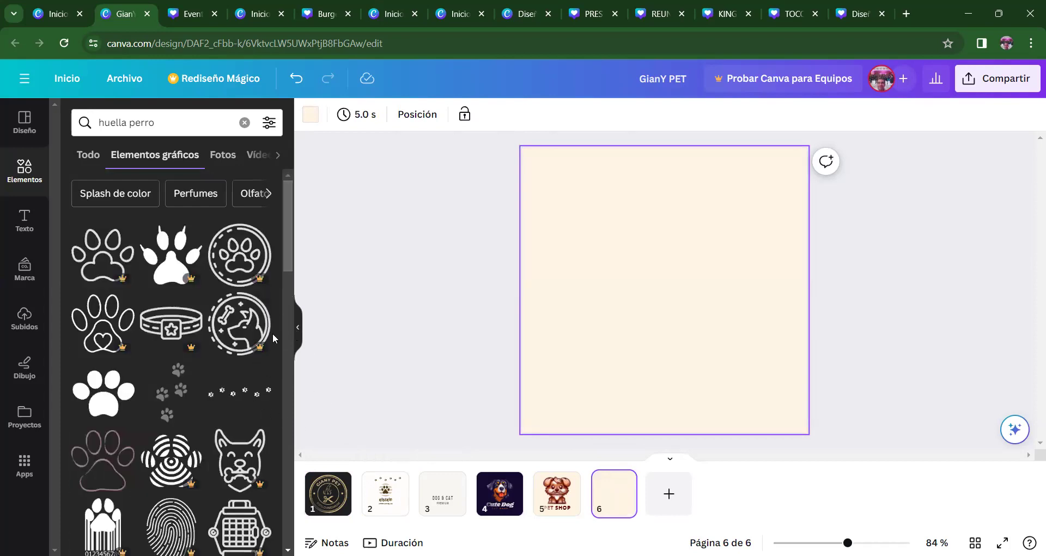
pyautogui.scroll(-1, 288, 267)
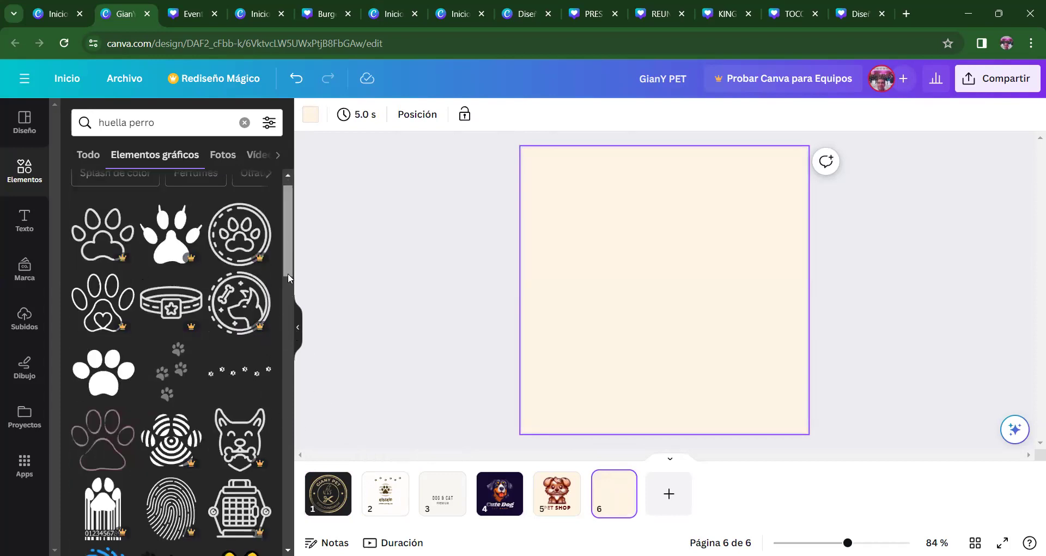
pyautogui.moveTo(286, 276); pyautogui.dragTo(286, 310)
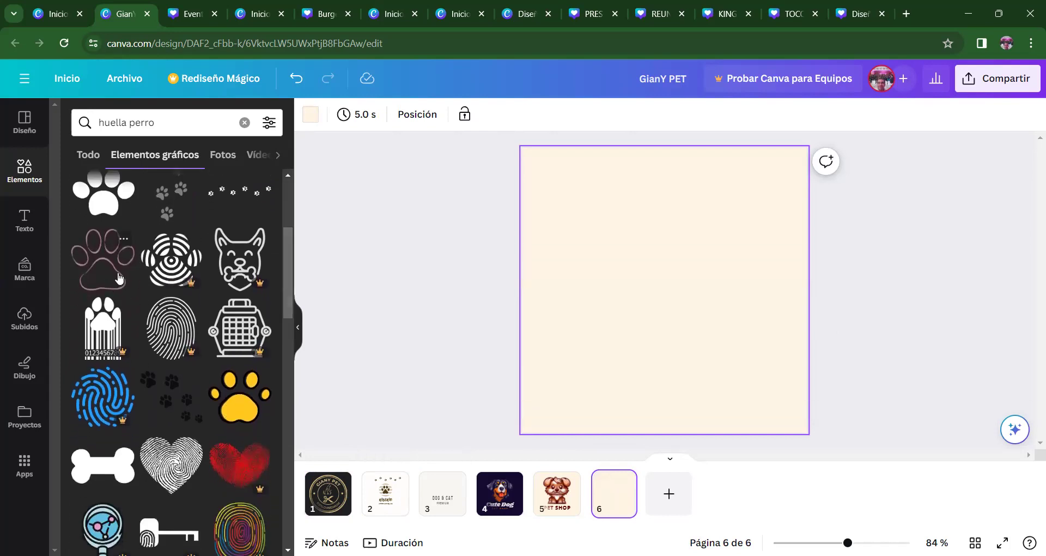
pyautogui.click(119, 278)
pyautogui.click(570, 367)
pyautogui.click(474, 330)
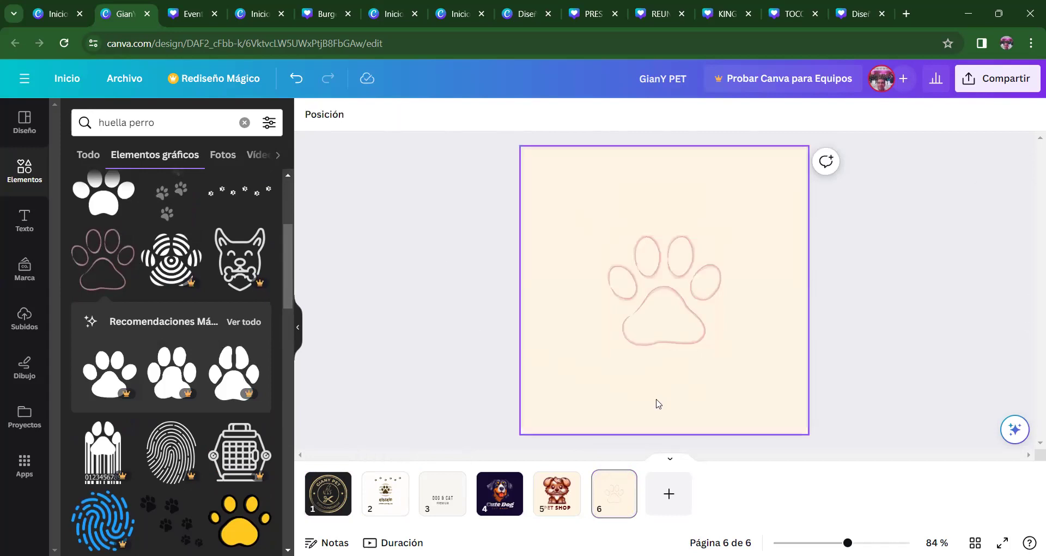
pyautogui.click(669, 493)
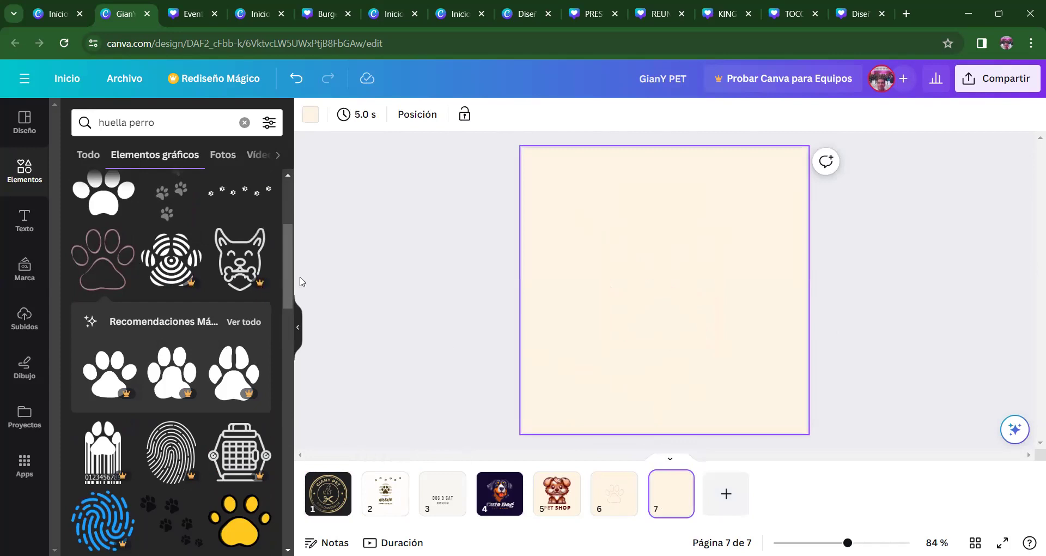
# - Add the yellow paw print to page 7 and create blank page 8
pyautogui.moveTo(288, 289); pyautogui.dragTo(289, 371)
pyautogui.click(240, 261)
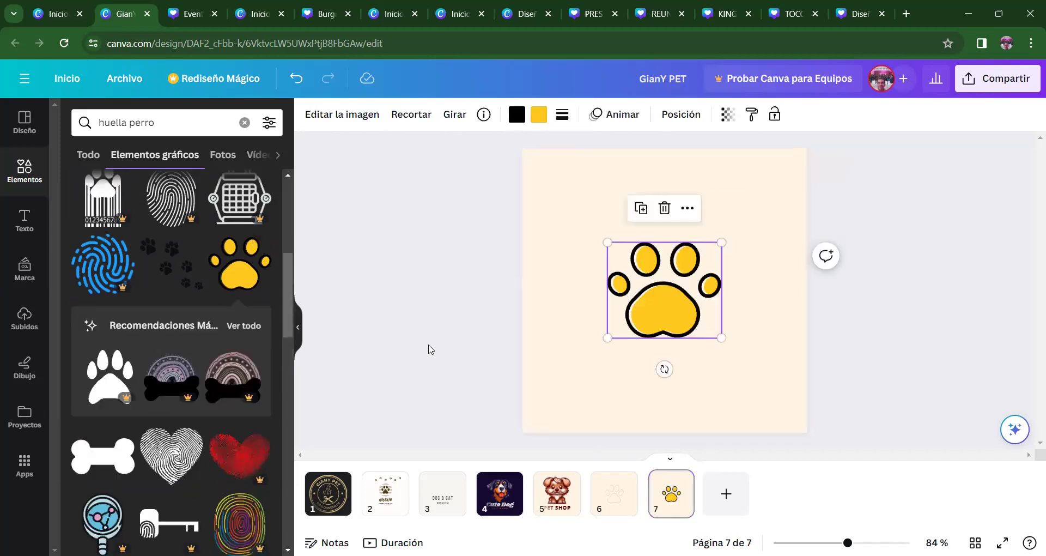
pyautogui.click(674, 351)
pyautogui.hotkey('ctrl', 'Return')
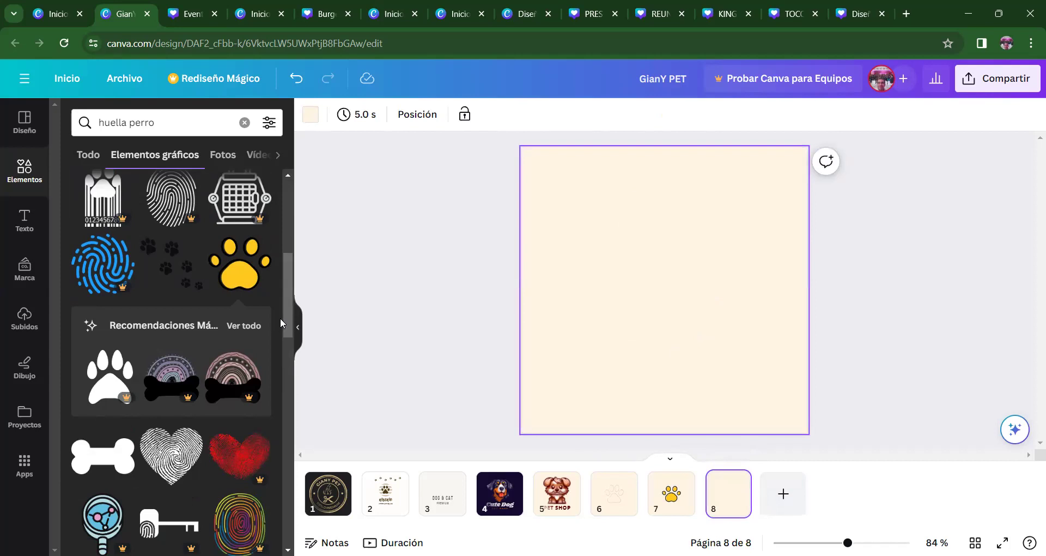
pyautogui.scroll(-3, 281, 331)
pyautogui.scroll(-6, 274, 367)
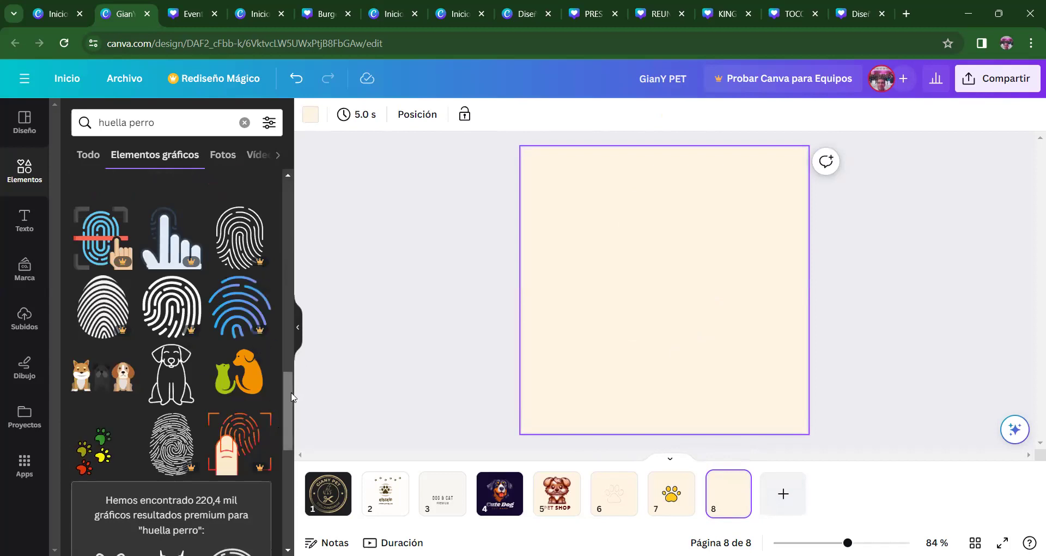
pyautogui.scroll(-9, 278, 415)
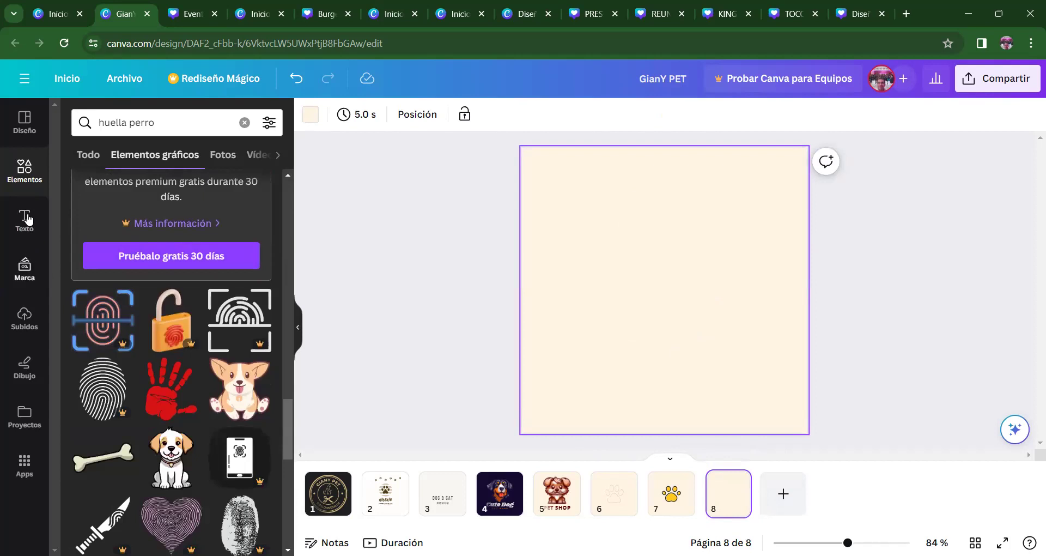
pyautogui.click(31, 244)
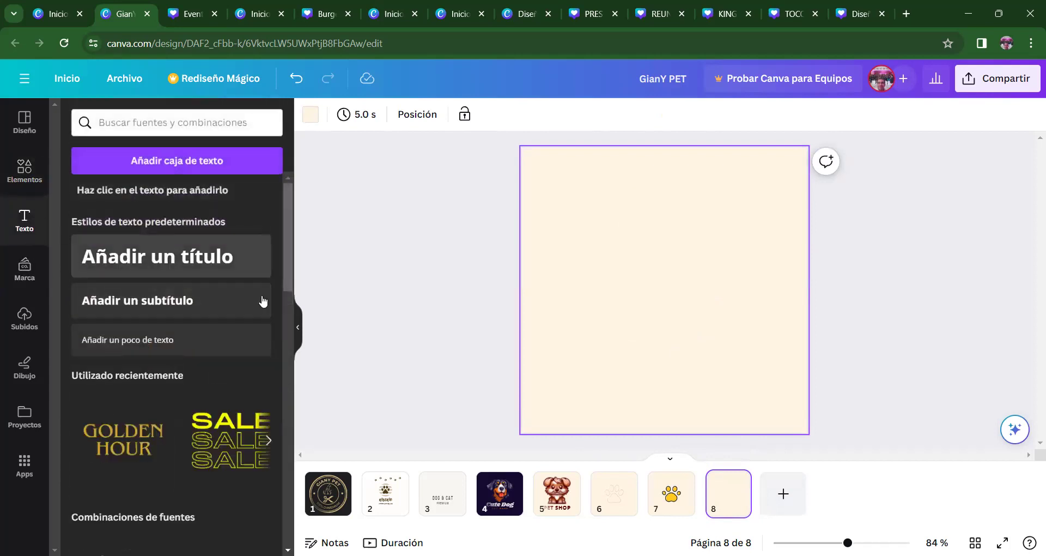
# - Try the Handyman font on the page-1 GIANY PET title, then undo back to Montserrat
pyautogui.moveTo(287, 249); pyautogui.dragTo(299, 222)
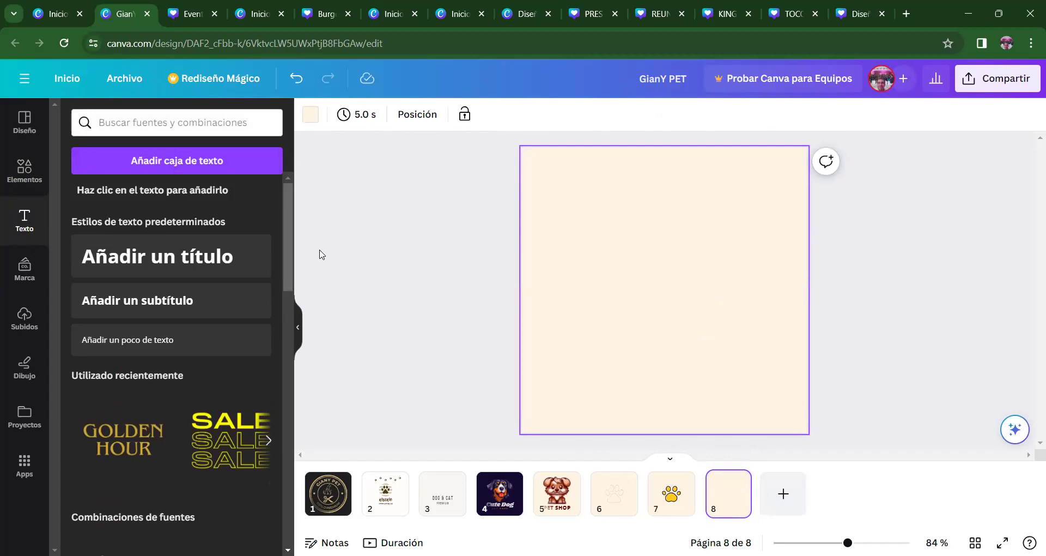
pyautogui.click(325, 497)
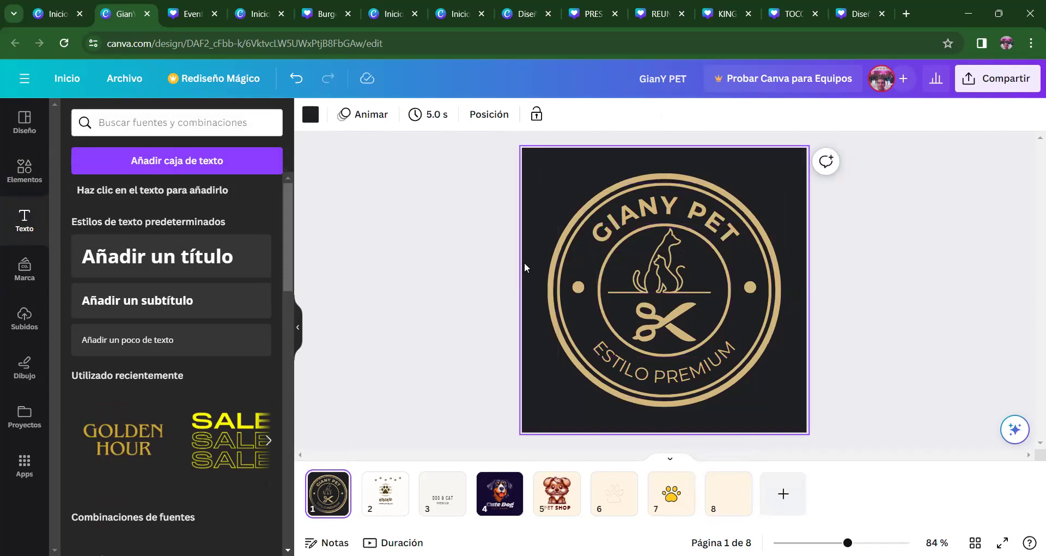
pyautogui.click(648, 256)
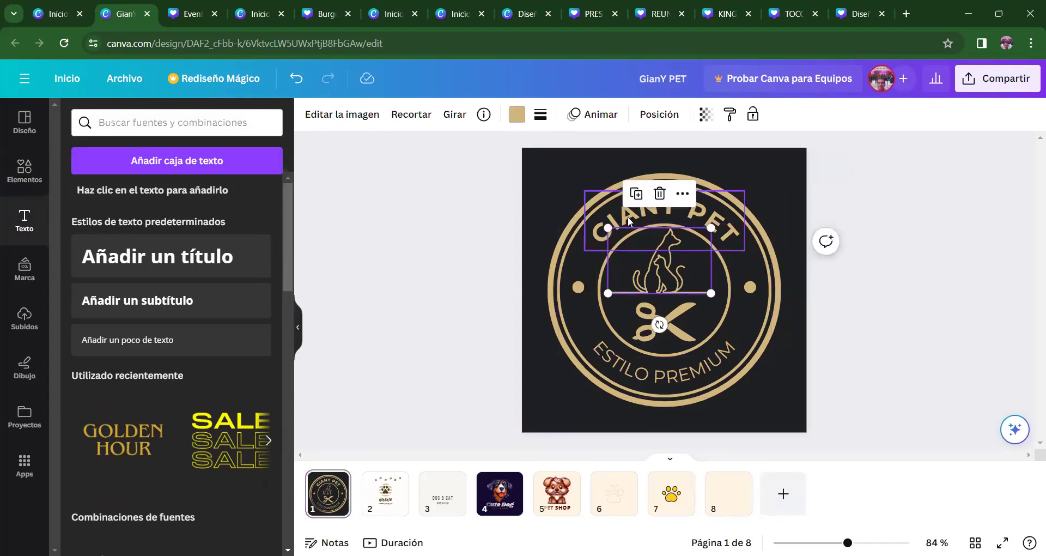
pyautogui.click(628, 217)
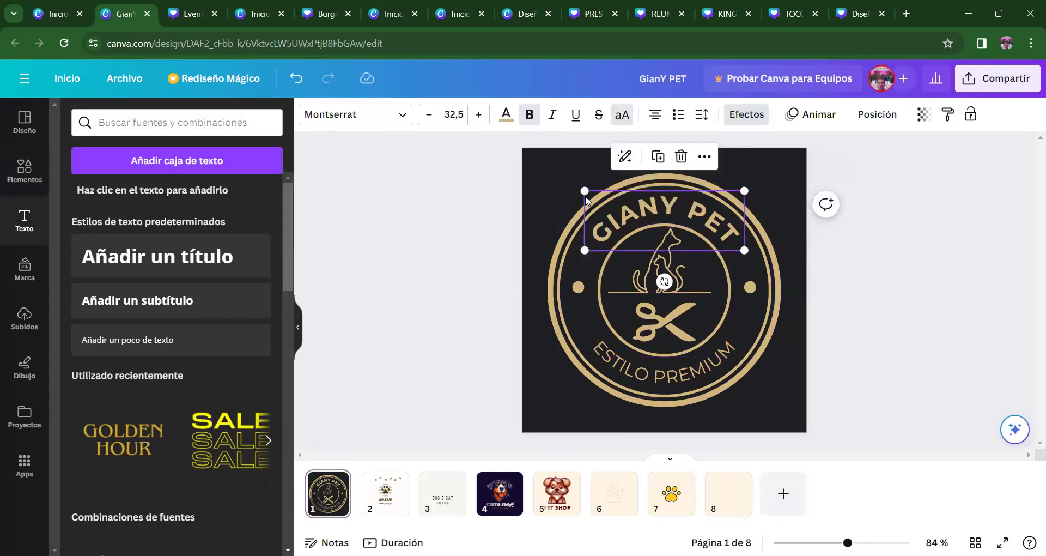
pyautogui.click(402, 117)
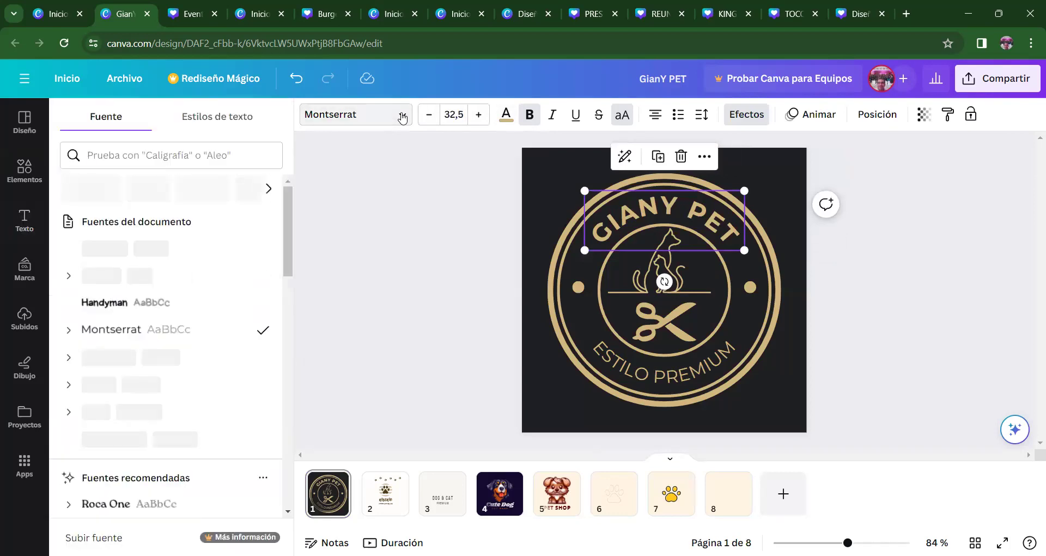
pyautogui.click(175, 312)
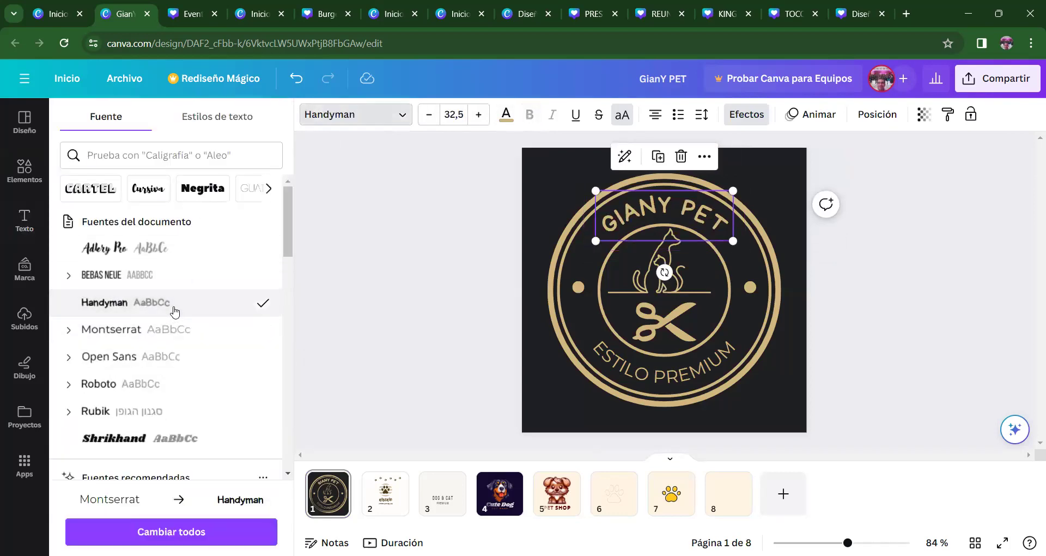
pyautogui.hotkey('ctrl', 'z')
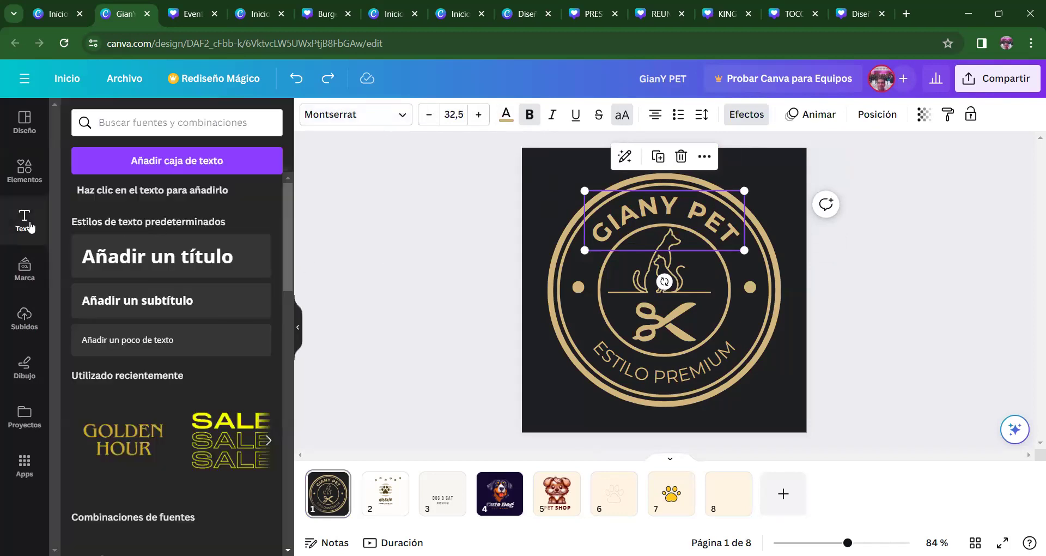
pyautogui.click(342, 320)
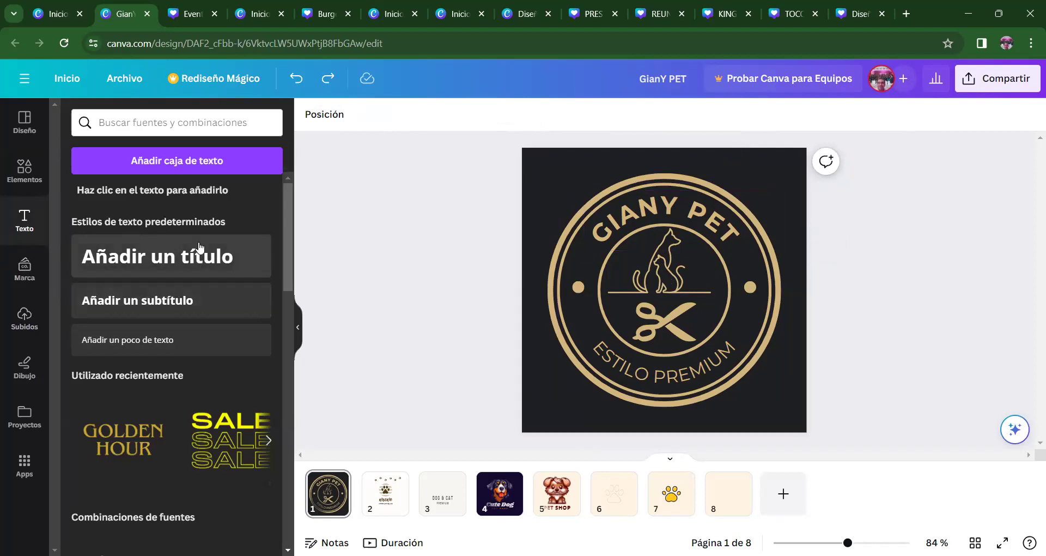
# - Close the Canva for Teams trial pop-up and show the uploaded images under Marca's Subidos
pyautogui.click(269, 441)
pyautogui.click(269, 446)
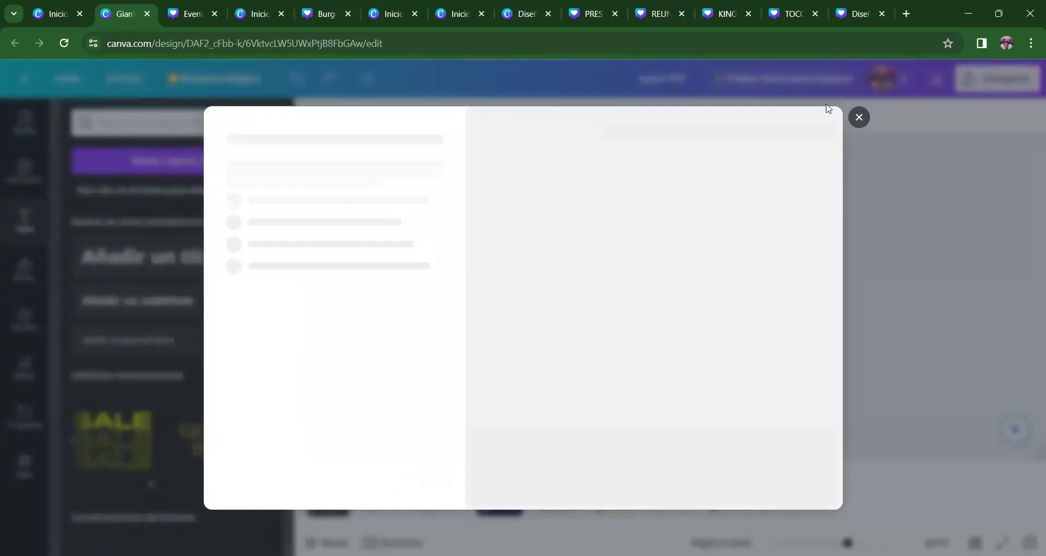
pyautogui.click(859, 116)
pyautogui.moveTo(288, 230); pyautogui.dragTo(286, 365)
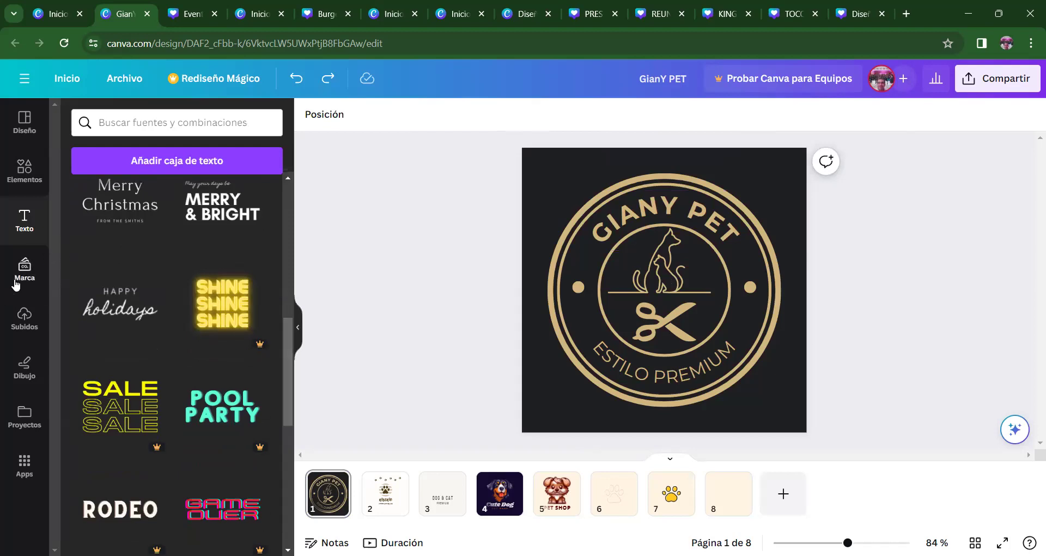
pyautogui.click(35, 267)
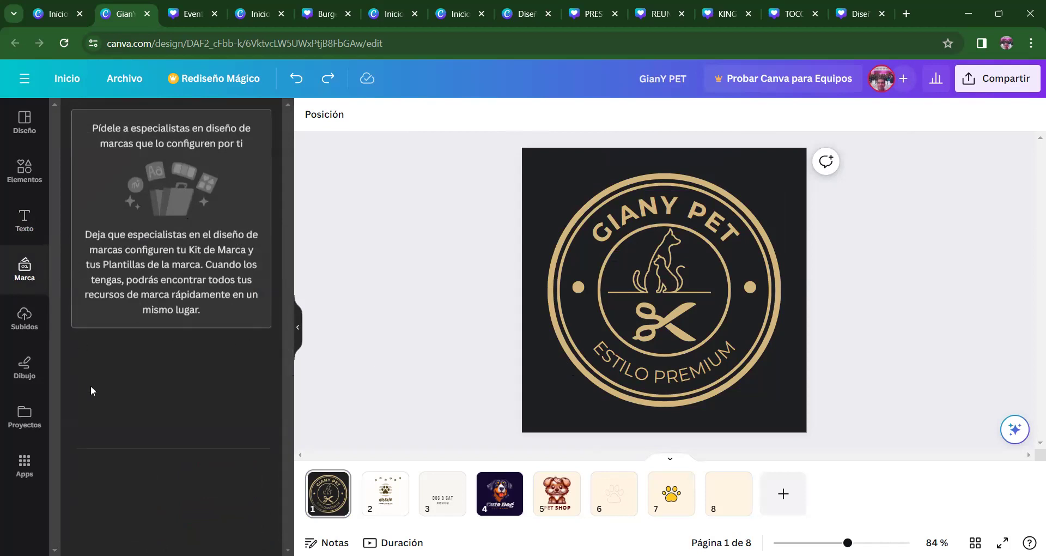
pyautogui.click(24, 318)
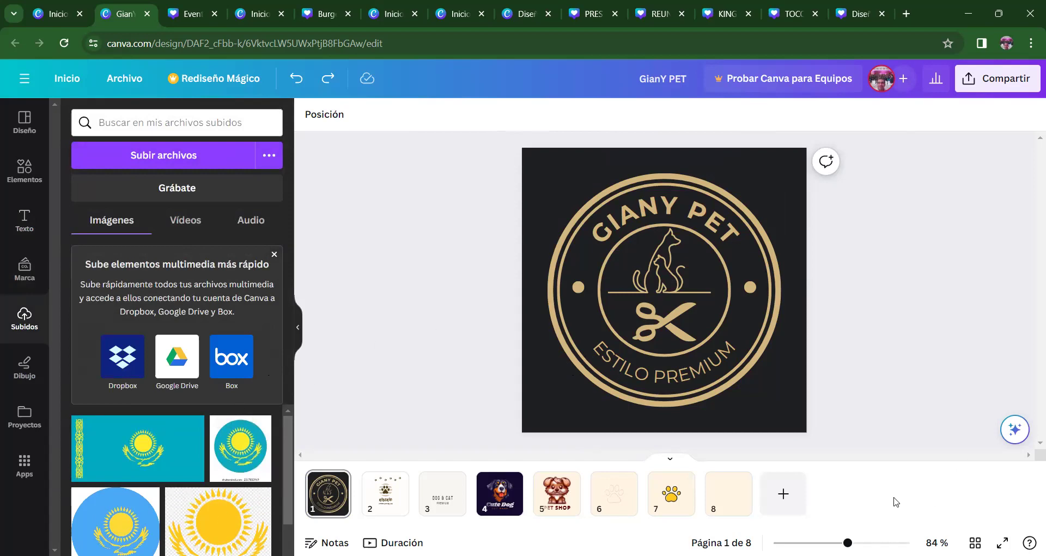
# - Add page 9 and place the uploaded Kazakhstan flag image on it
pyautogui.click(783, 493)
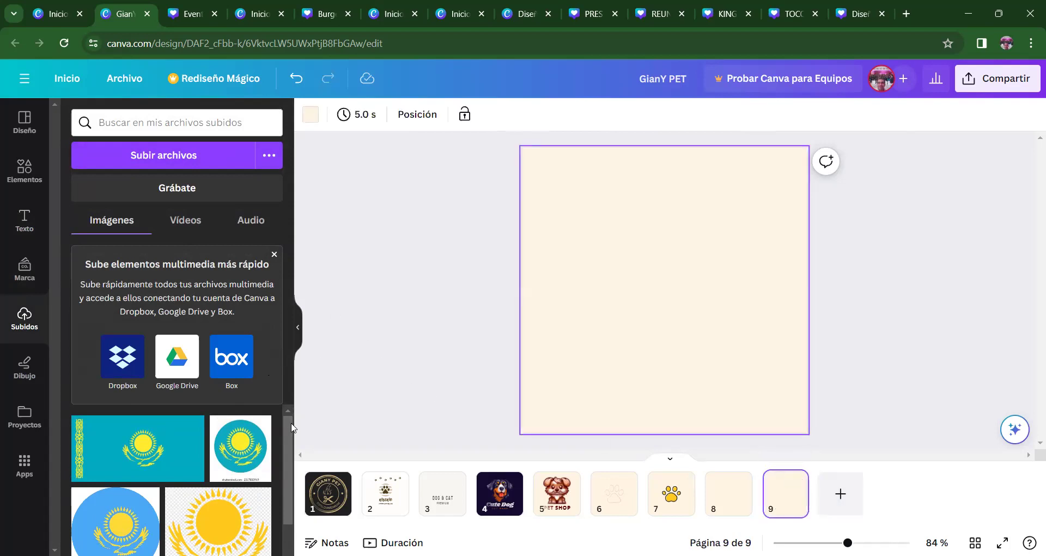
pyautogui.moveTo(282, 445)
pyautogui.mouseDown()
pyautogui.moveTo(274, 508)
pyautogui.moveTo(284, 449)
pyautogui.mouseUp()
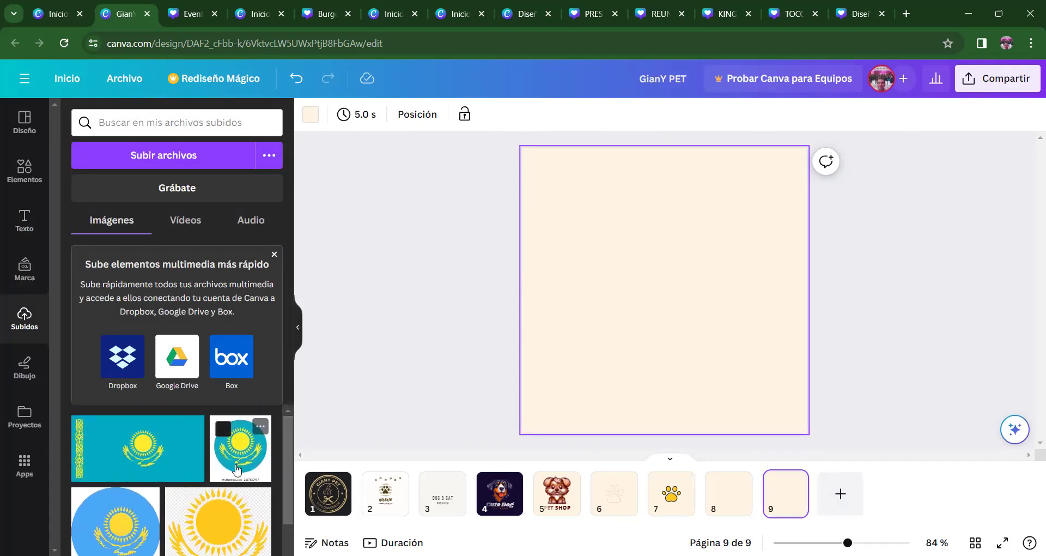
pyautogui.click(163, 460)
pyautogui.click(741, 375)
# - Stretch the flag to the full page width and align it to the top edge
pyautogui.moveTo(717, 287); pyautogui.dragTo(702, 229)
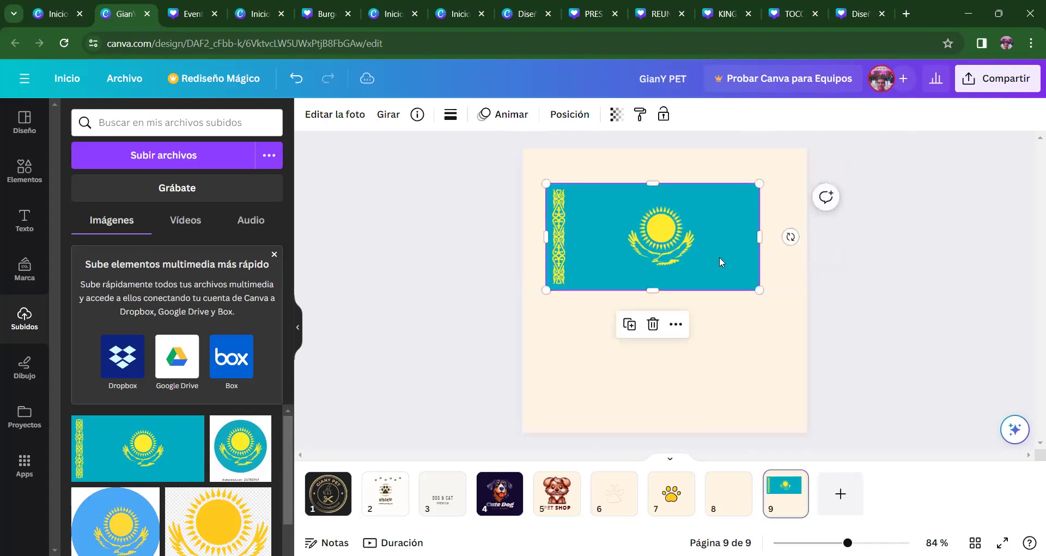
pyautogui.moveTo(759, 289); pyautogui.dragTo(806, 315)
pyautogui.moveTo(546, 314); pyautogui.dragTo(522, 325)
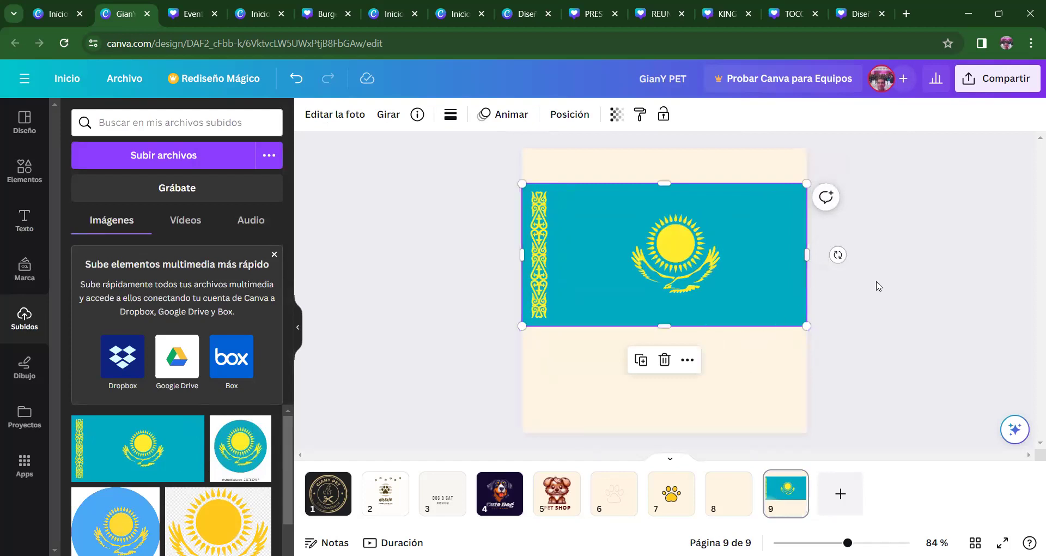
pyautogui.click(1005, 339)
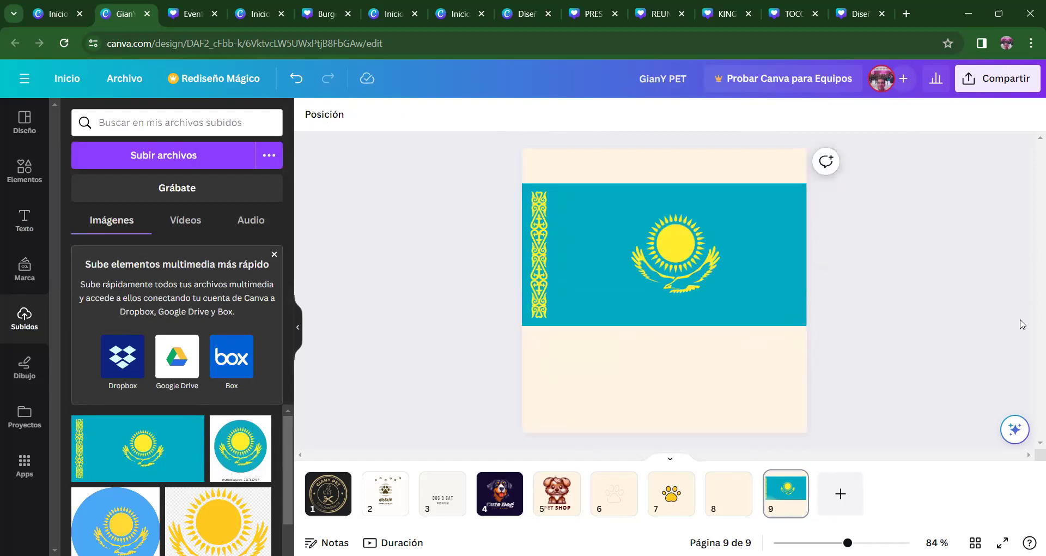
pyautogui.click(776, 292)
pyautogui.moveTo(711, 230); pyautogui.dragTo(714, 265)
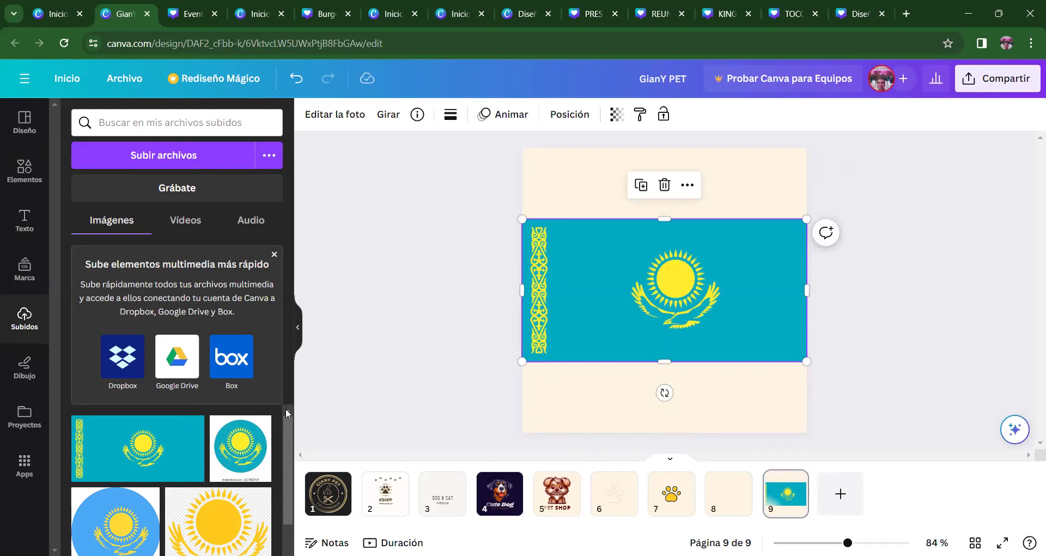
pyautogui.click(921, 276)
pyautogui.moveTo(695, 290); pyautogui.dragTo(689, 210)
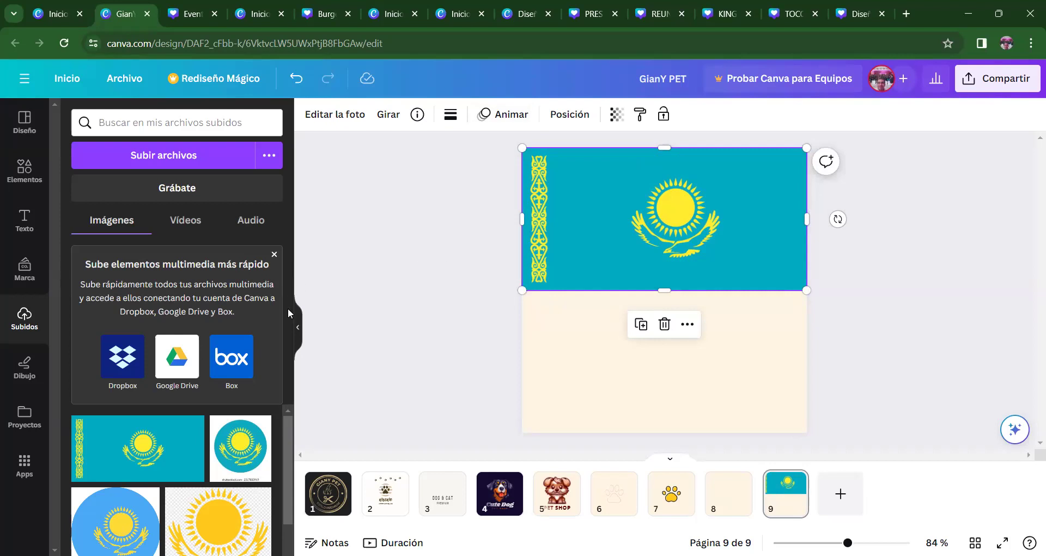
pyautogui.click(404, 358)
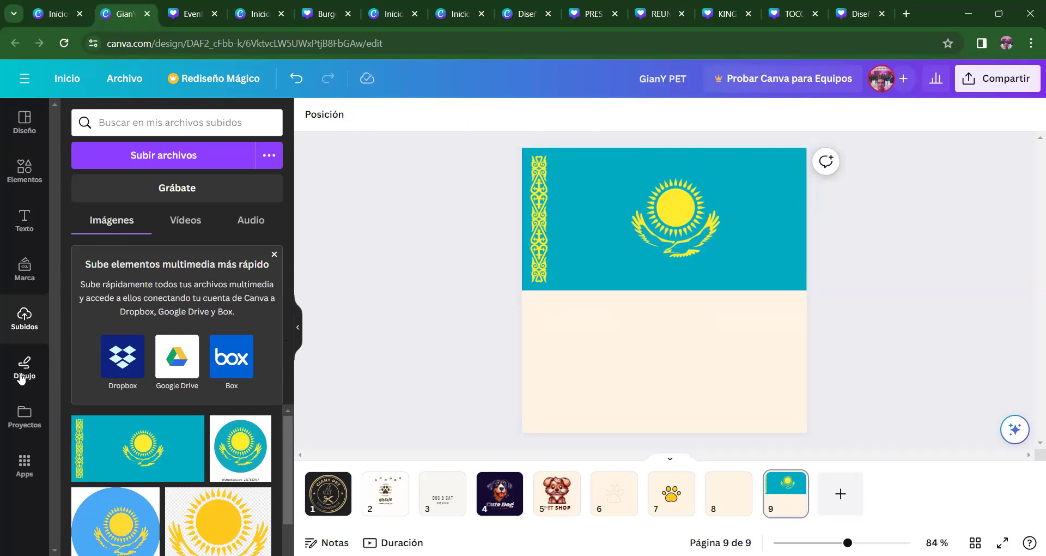
# - With the dark brown Bolígrafo pen, draw a scribble and a 6-shaped stroke below the flag
pyautogui.click(22, 376)
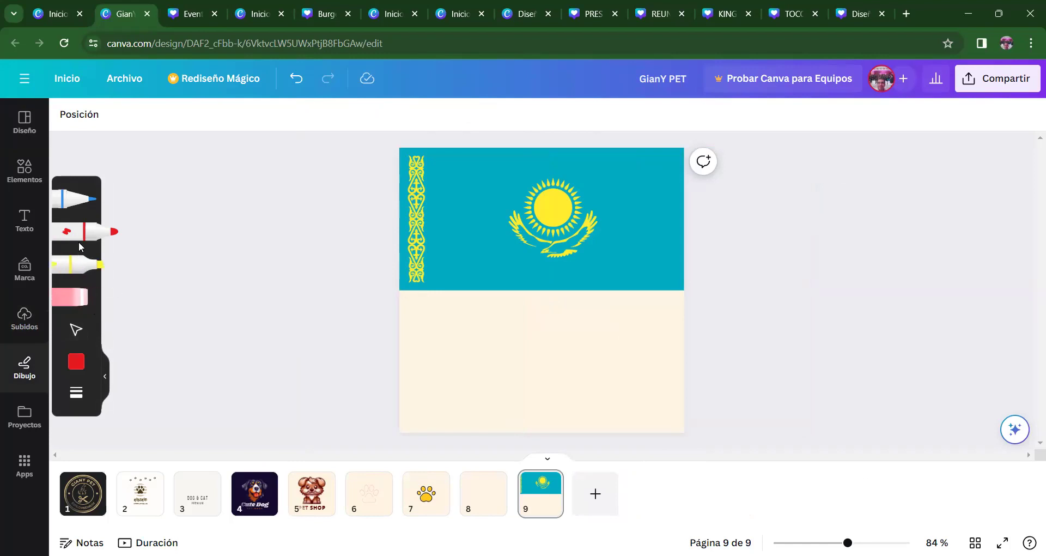
pyautogui.click(76, 203)
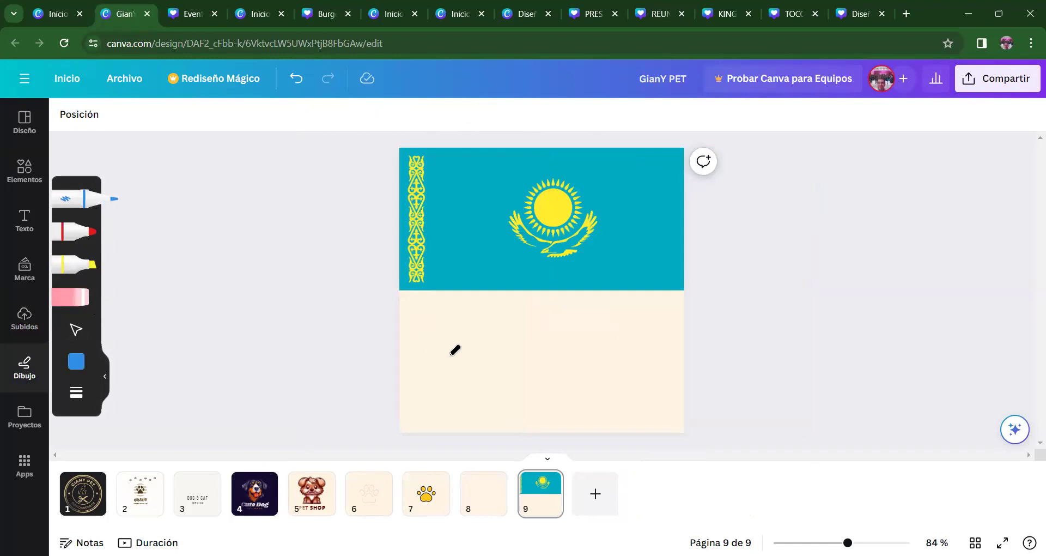
pyautogui.click(76, 361)
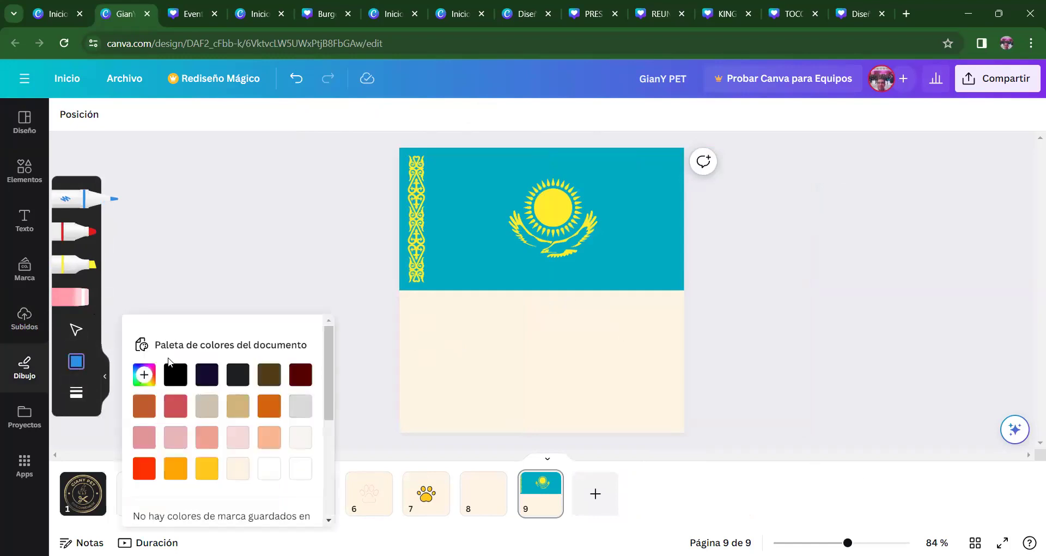
pyautogui.click(176, 437)
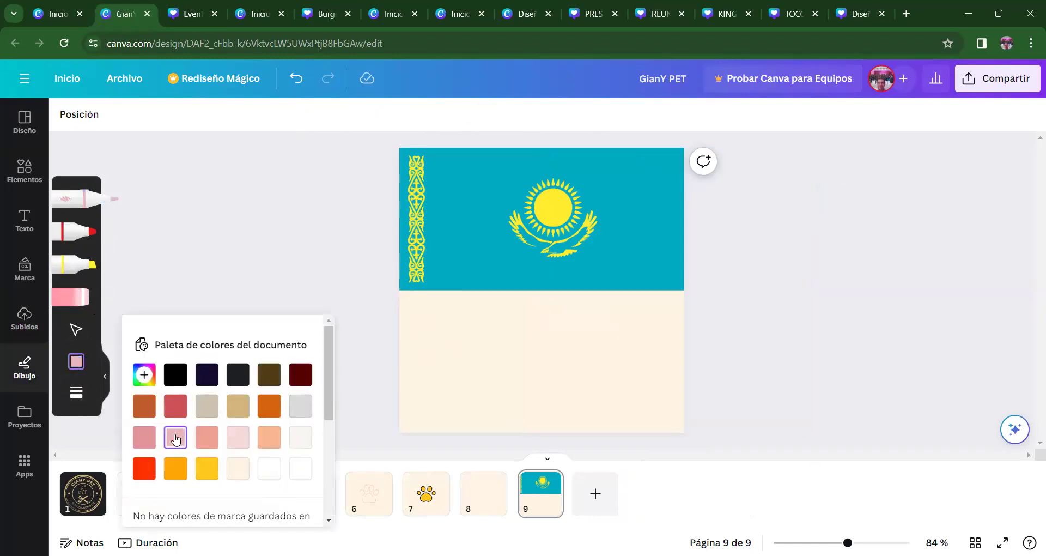
pyautogui.click(261, 402)
pyautogui.click(269, 375)
pyautogui.moveTo(436, 347)
pyautogui.mouseDown()
pyautogui.moveTo(492, 337)
pyautogui.moveTo(460, 360)
pyautogui.moveTo(473, 319)
pyautogui.moveTo(509, 362)
pyautogui.moveTo(485, 342)
pyautogui.moveTo(543, 358)
pyautogui.moveTo(512, 338)
pyautogui.moveTo(560, 352)
pyautogui.moveTo(453, 333)
pyautogui.moveTo(483, 374)
pyautogui.moveTo(522, 327)
pyautogui.moveTo(490, 365)
pyautogui.moveTo(549, 346)
pyautogui.moveTo(527, 312)
pyautogui.moveTo(480, 364)
pyautogui.moveTo(512, 367)
pyautogui.moveTo(550, 324)
pyautogui.moveTo(549, 359)
pyautogui.mouseUp()
pyautogui.moveTo(591, 332)
pyautogui.mouseDown()
pyautogui.moveTo(576, 355)
pyautogui.moveTo(595, 357)
pyautogui.moveTo(568, 371)
pyautogui.moveTo(600, 372)
pyautogui.moveTo(584, 380)
pyautogui.mouseUp()
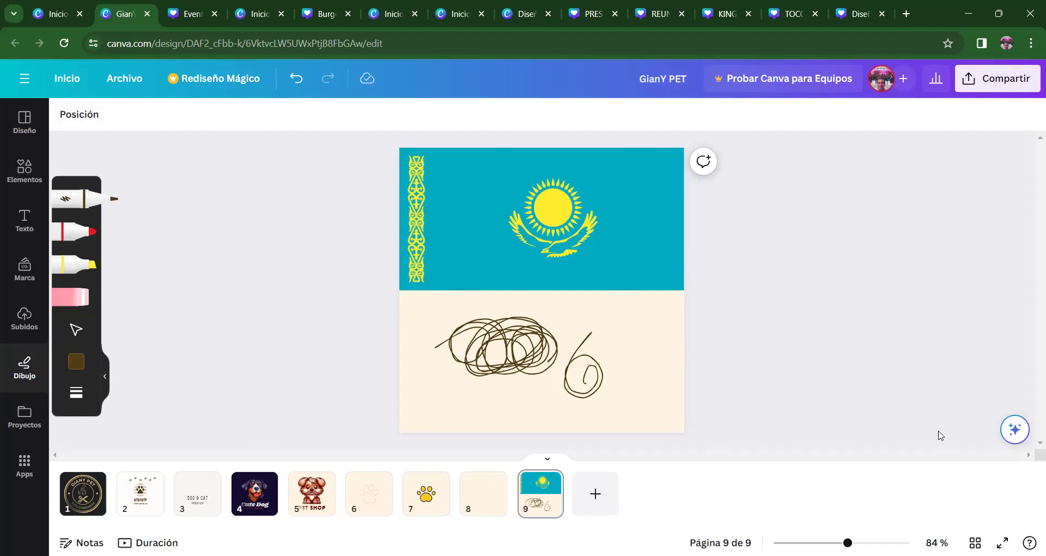
# - Go to the Canva home page and scroll down to Diseños recientes
pyautogui.click(68, 79)
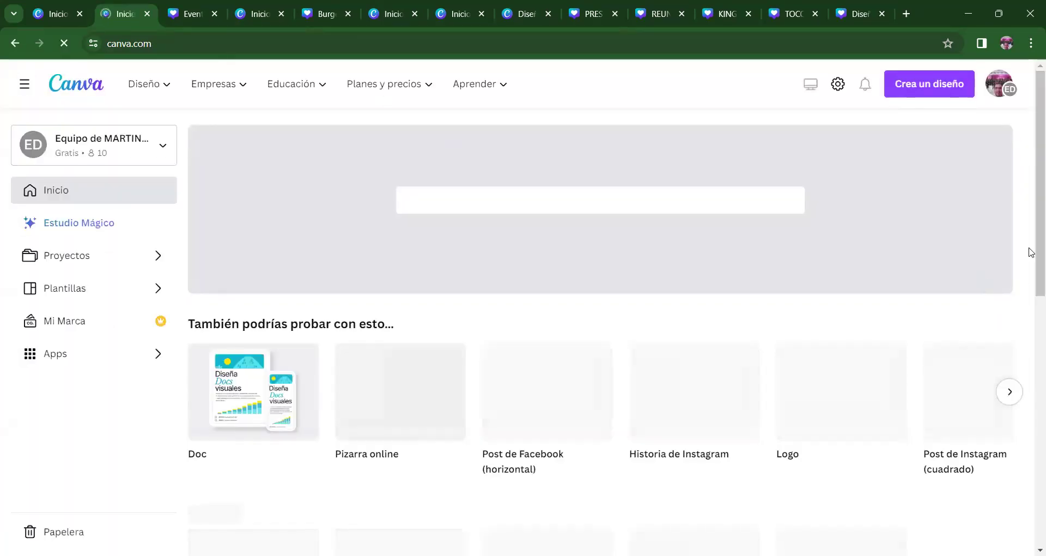
pyautogui.scroll(-6, 562, 228)
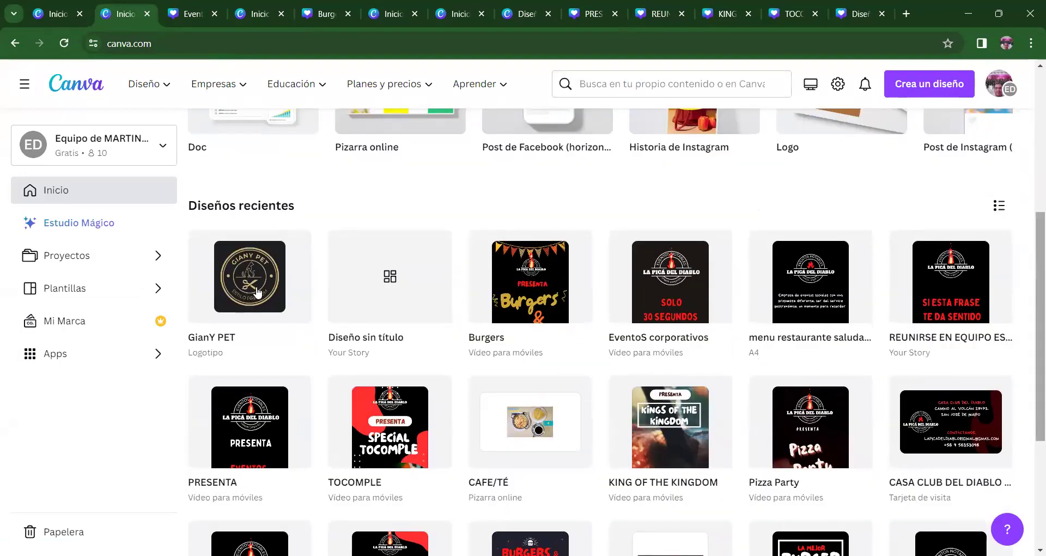
pyautogui.moveTo(258, 293)
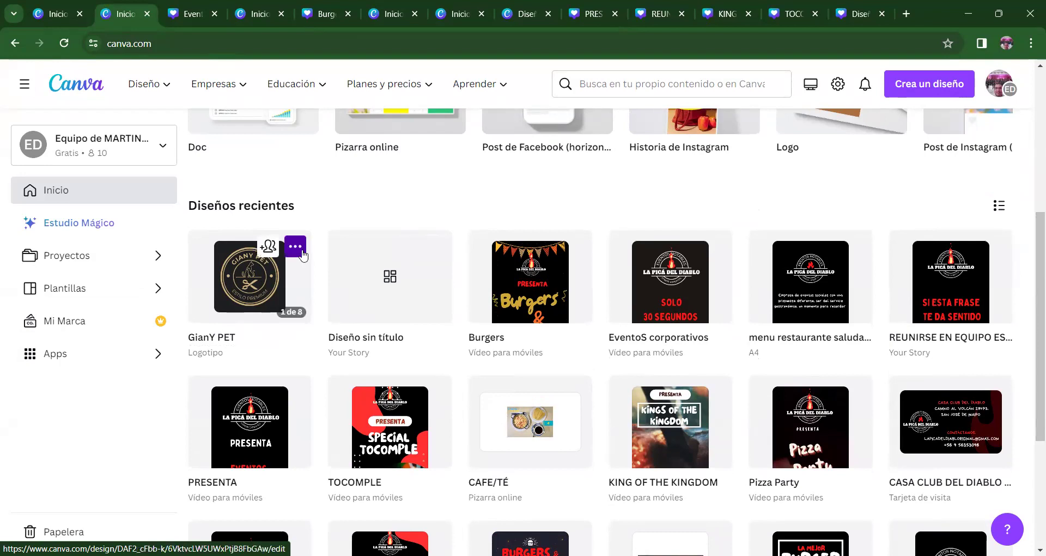
# - Move the GianY PET design to the trash
pyautogui.click(295, 246)
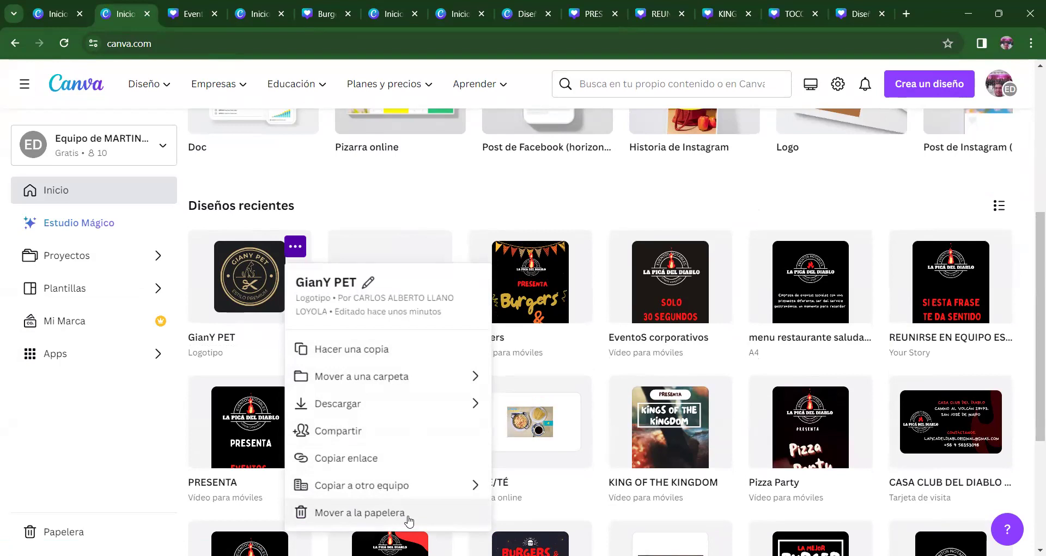
pyautogui.scroll(-2, 1031, 342)
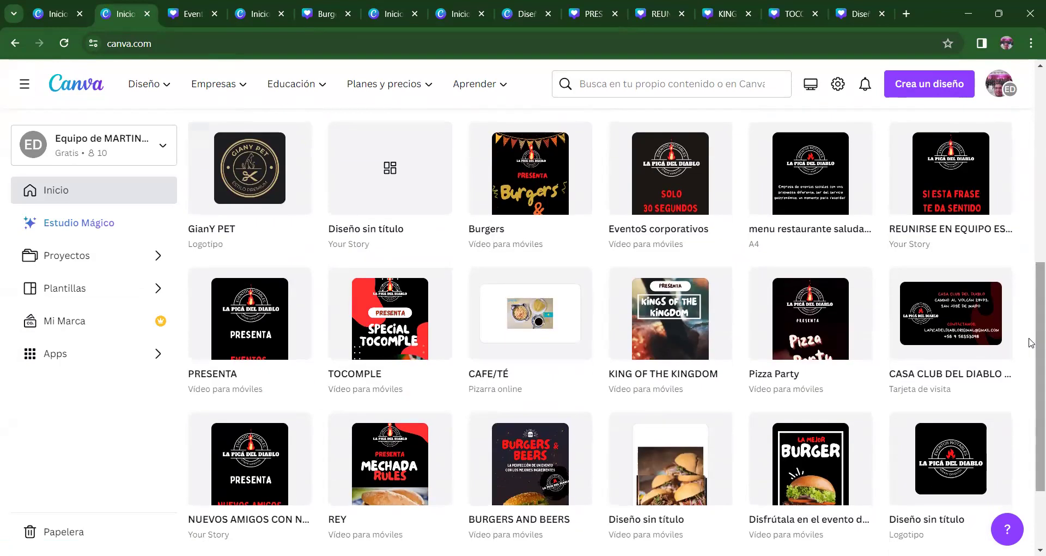
pyautogui.click(295, 138)
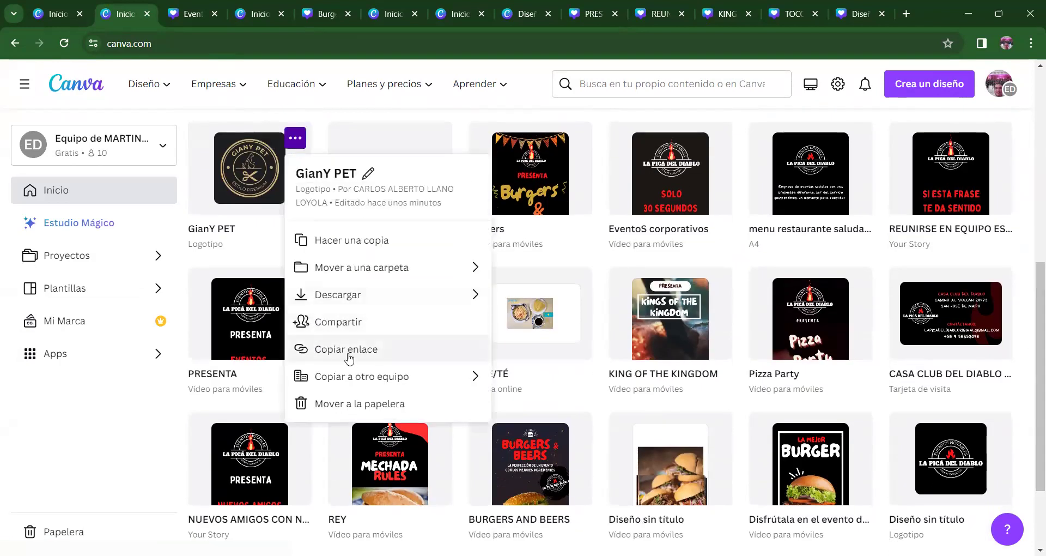
pyautogui.click(355, 405)
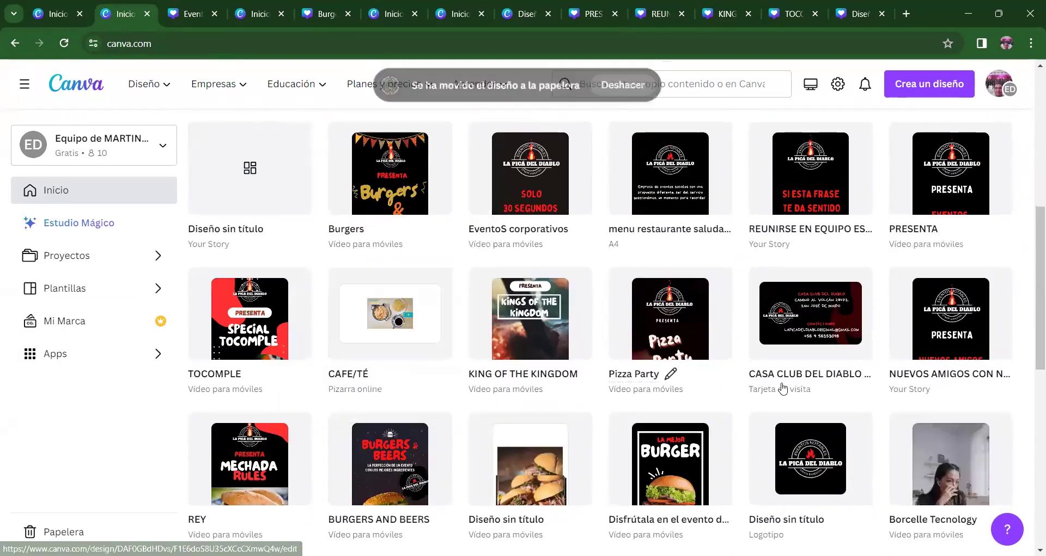
pyautogui.scroll(4, 1029, 259)
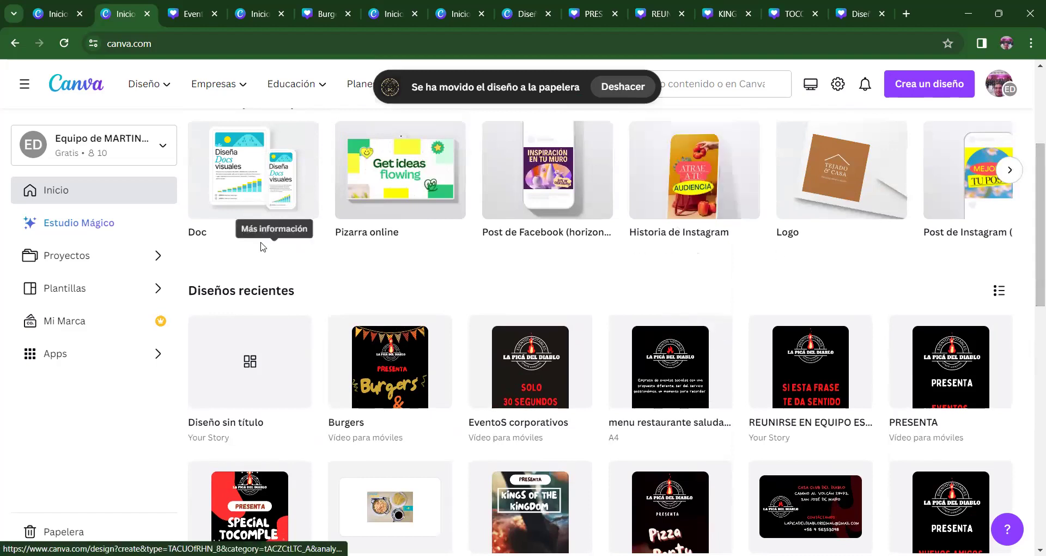
# - Check the untitled Your Story design, then move it to the trash
pyautogui.click(257, 378)
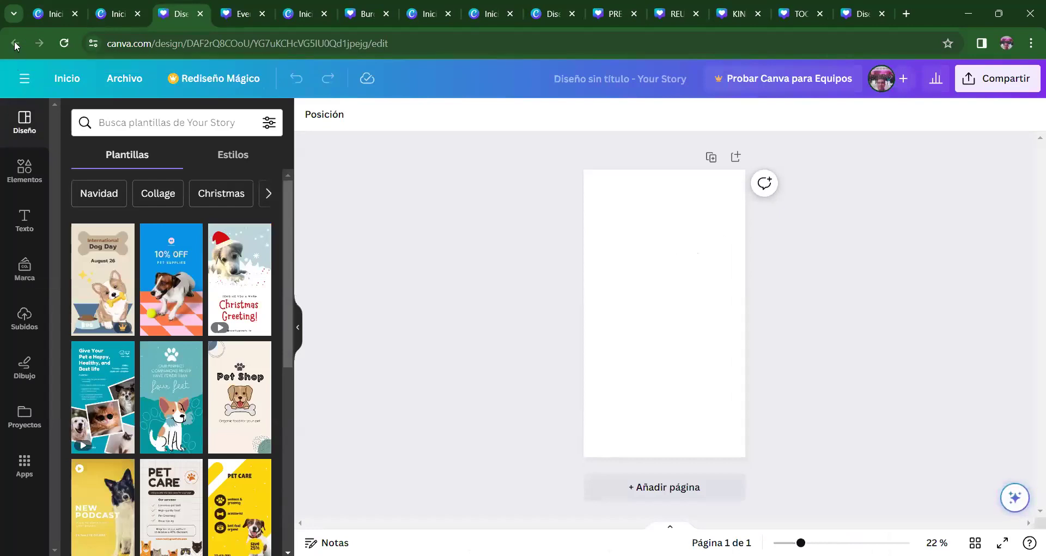
pyautogui.click(117, 14)
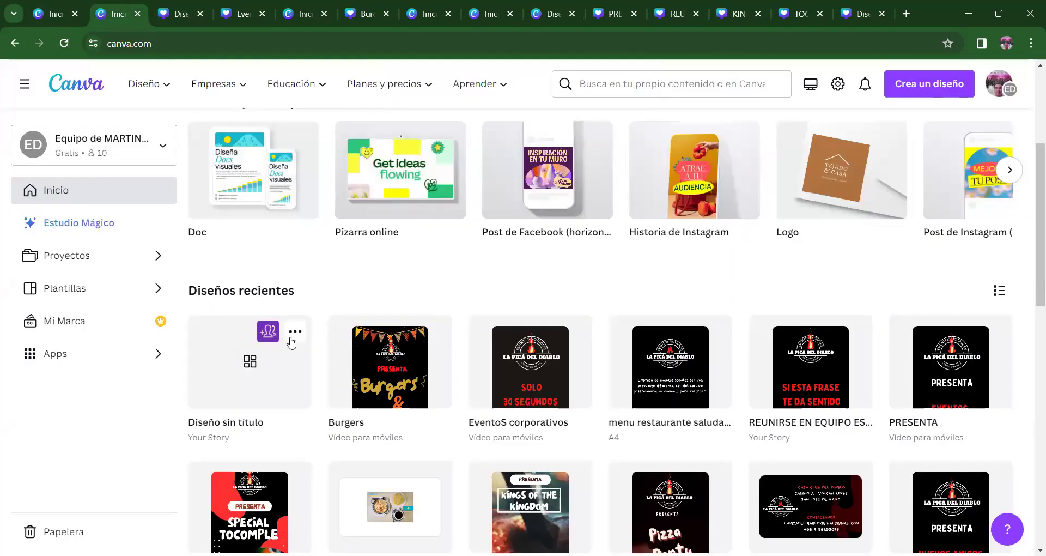
pyautogui.click(296, 333)
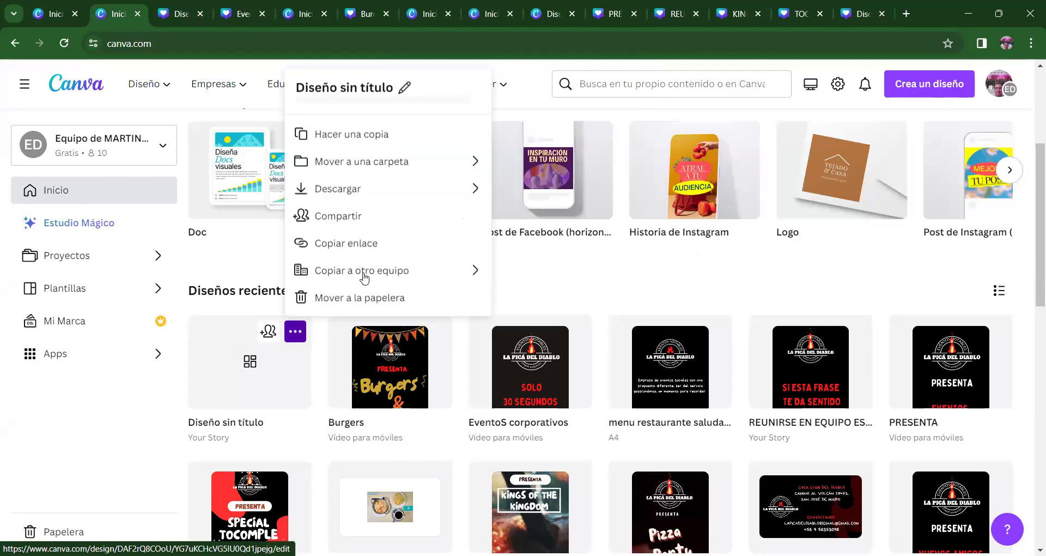
pyautogui.click(363, 320)
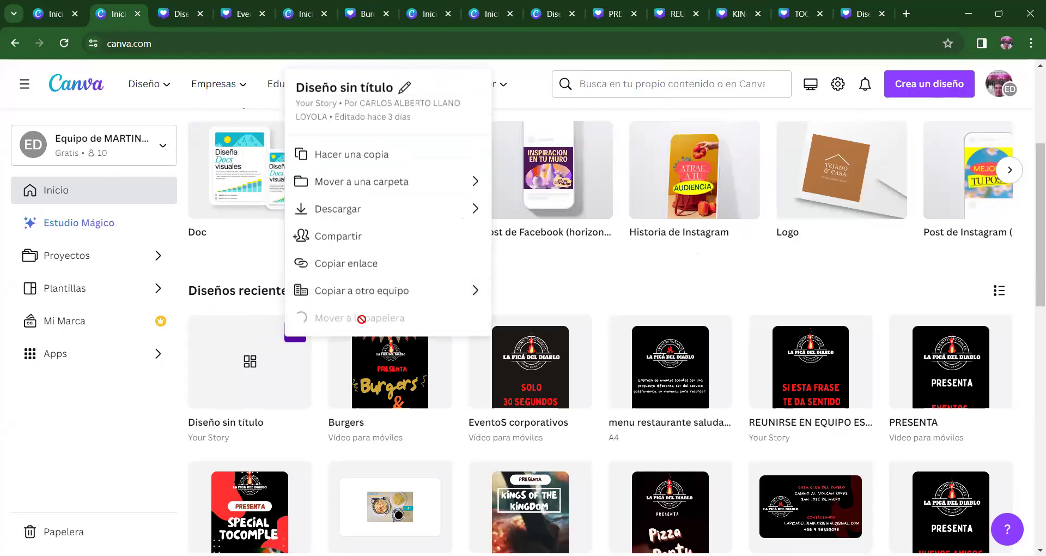
pyautogui.moveTo(1040, 190)
pyautogui.mouseDown()
pyautogui.moveTo(1030, 364)
pyautogui.moveTo(1031, 180)
pyautogui.mouseUp()
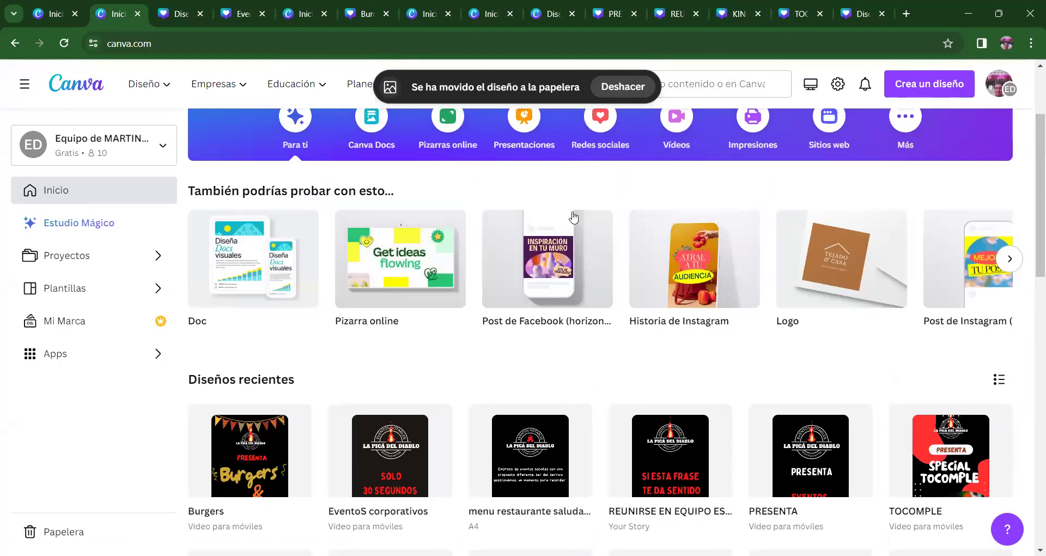
# - Show the Redes sociales formats and browse the Popular row
pyautogui.click(602, 131)
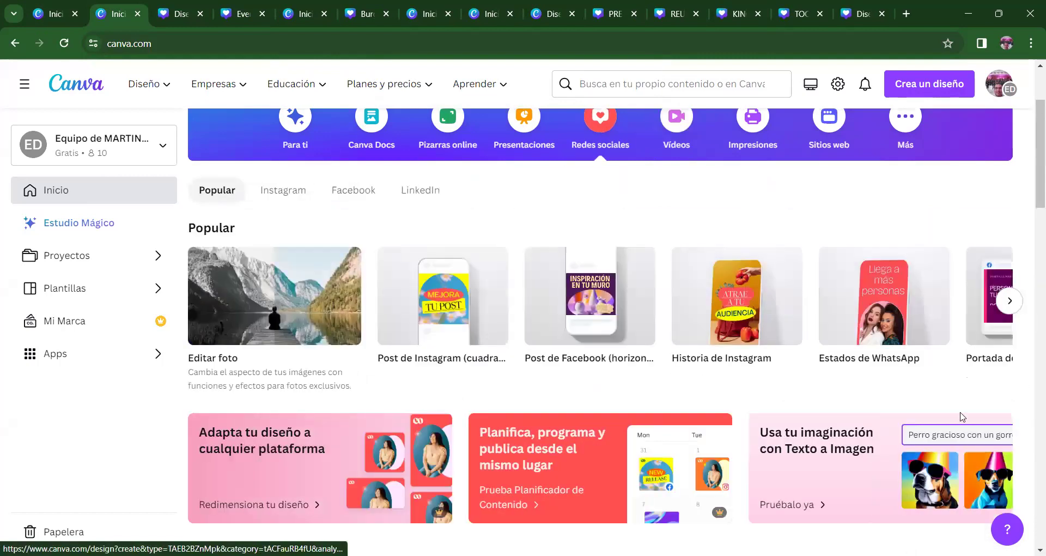
pyautogui.moveTo(280, 344)
pyautogui.moveTo(424, 352)
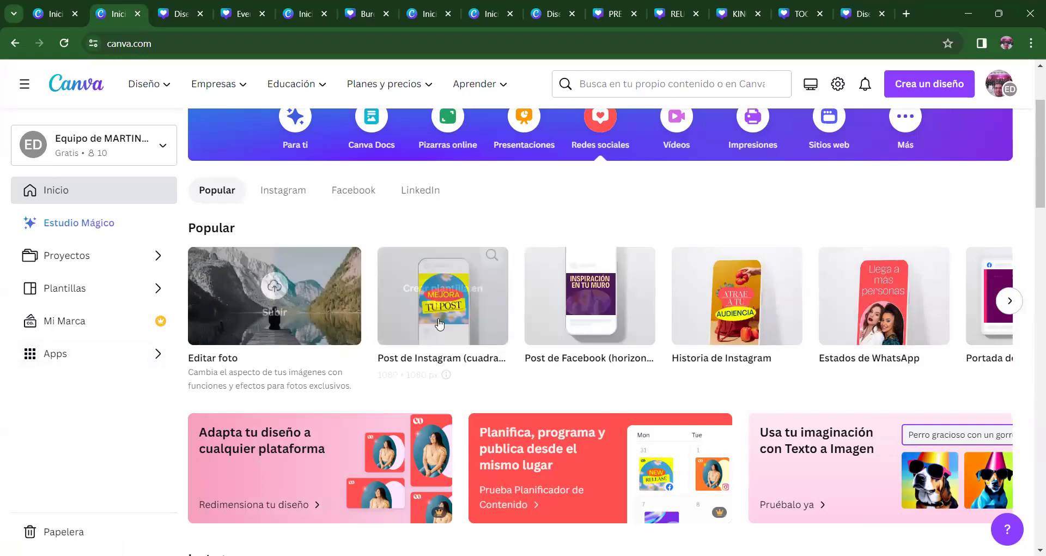
pyautogui.moveTo(602, 313)
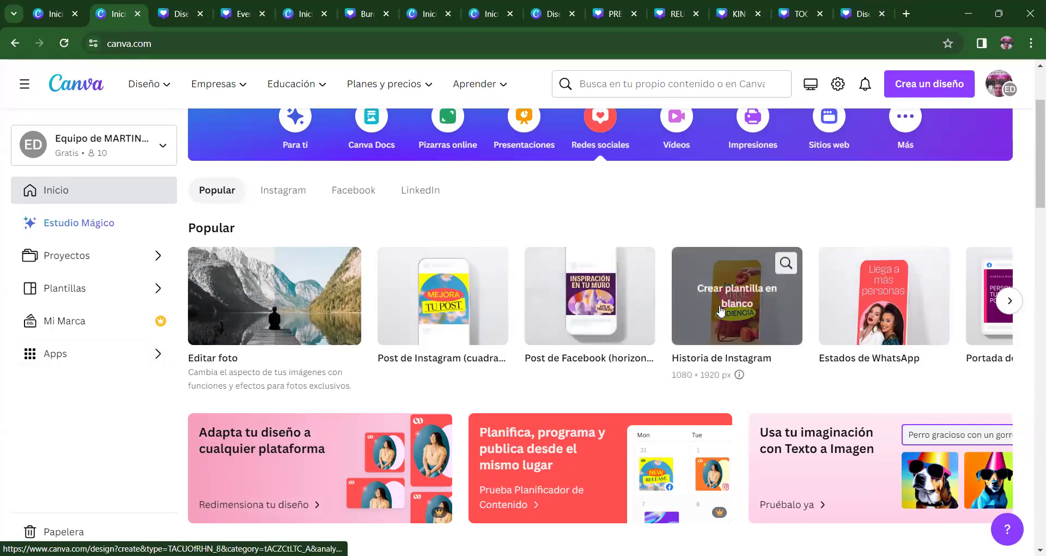
pyautogui.moveTo(790, 305)
pyautogui.click(1014, 302)
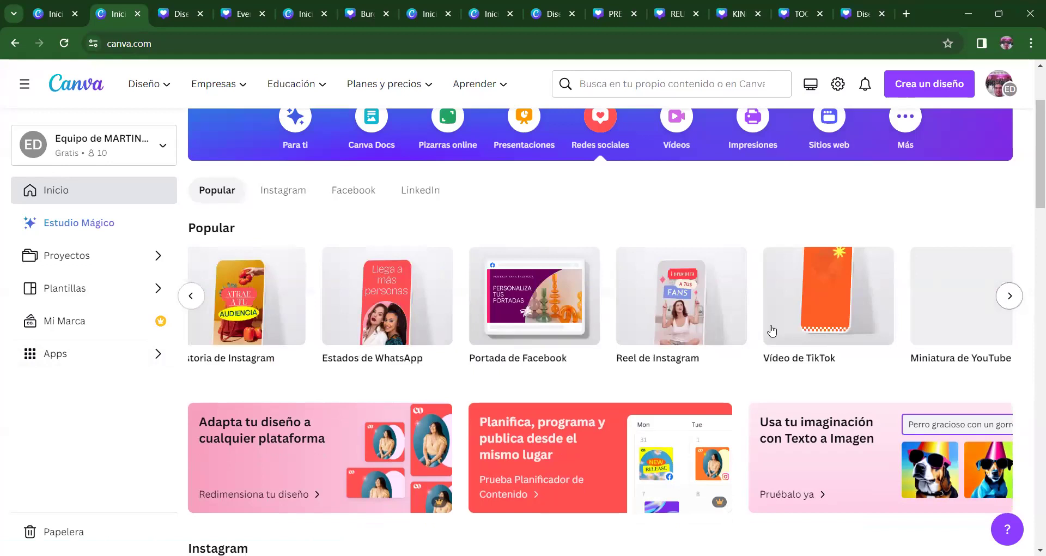
pyautogui.moveTo(229, 305)
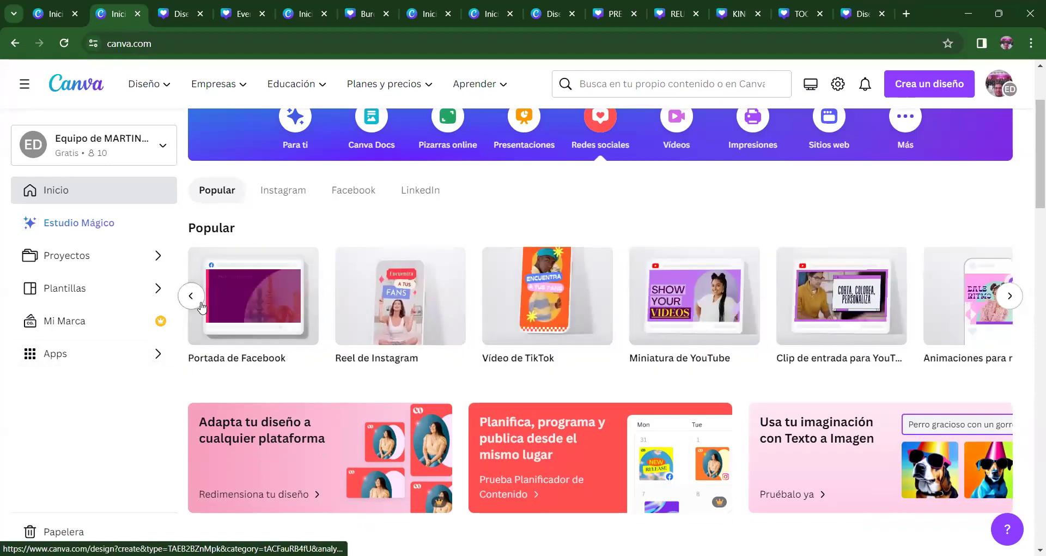
pyautogui.click(191, 295)
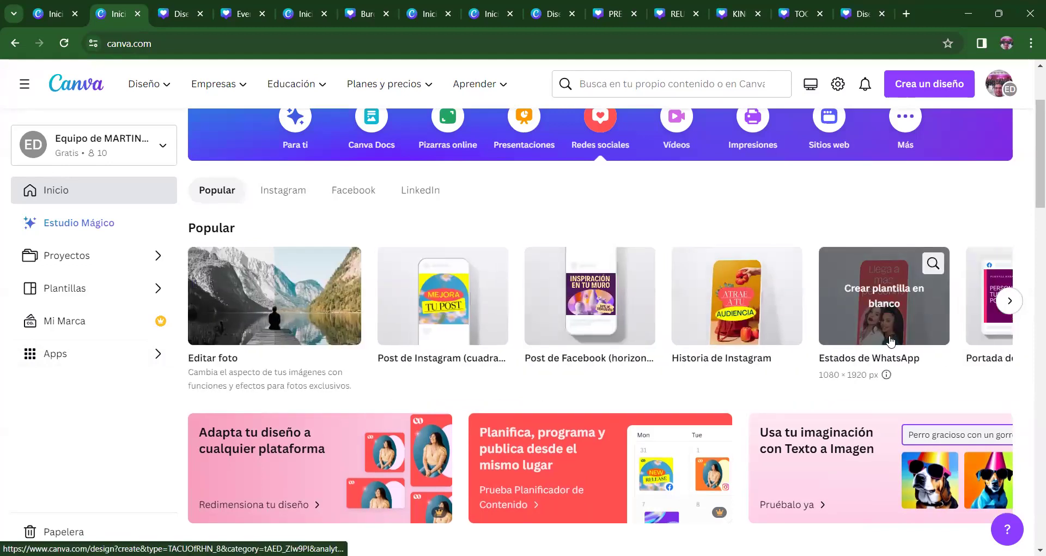
# - Find Reel de Instagram and create a blank 1080 × 1920 px design from it
pyautogui.click(1011, 303)
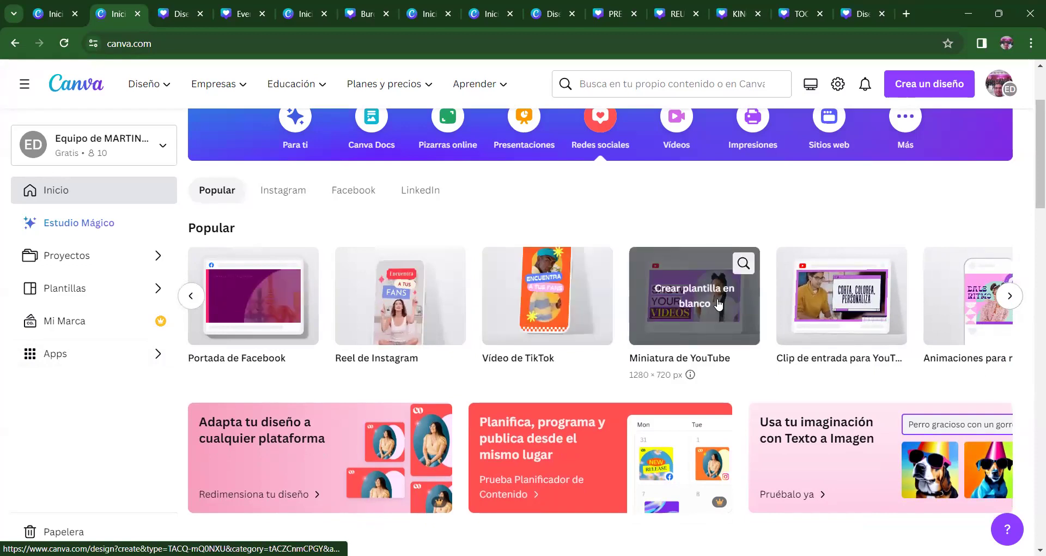
pyautogui.click(1010, 295)
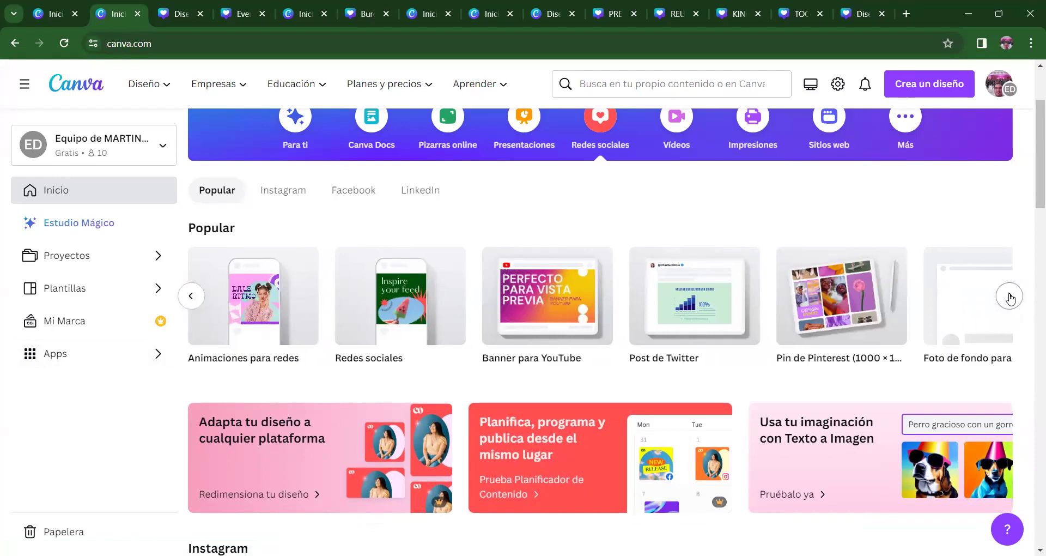
pyautogui.click(191, 296)
pyautogui.click(192, 296)
pyautogui.click(191, 296)
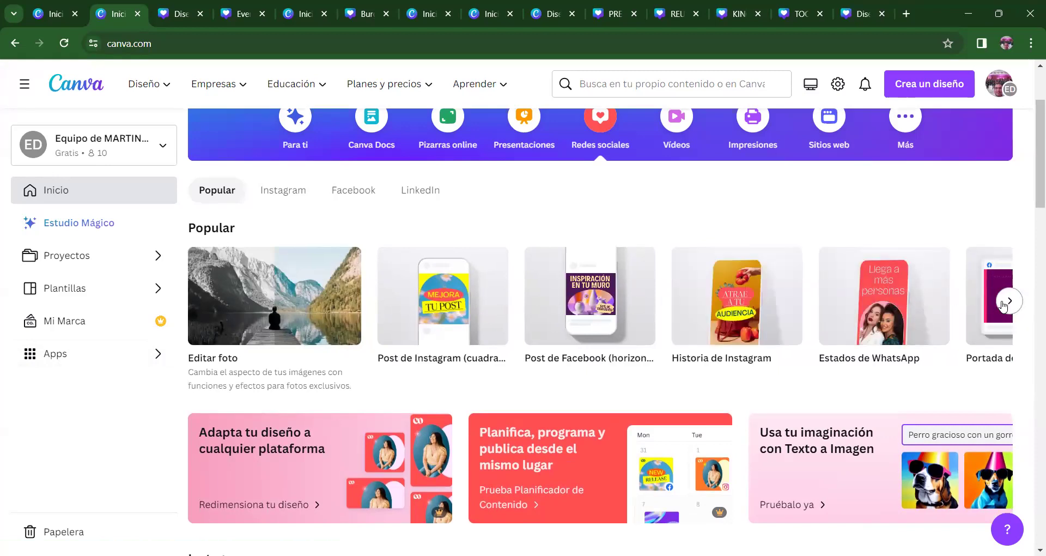
pyautogui.click(1003, 303)
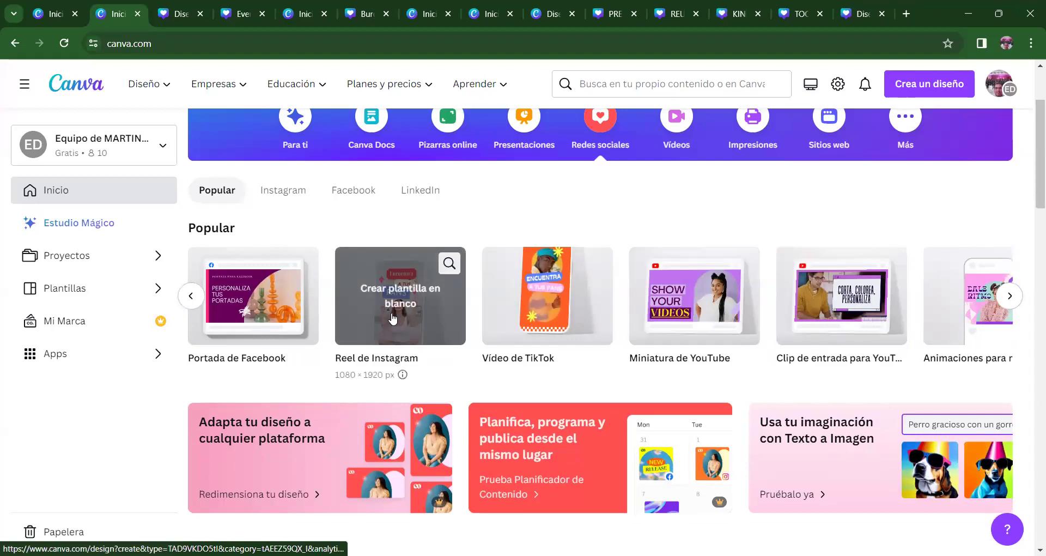
pyautogui.click(396, 317)
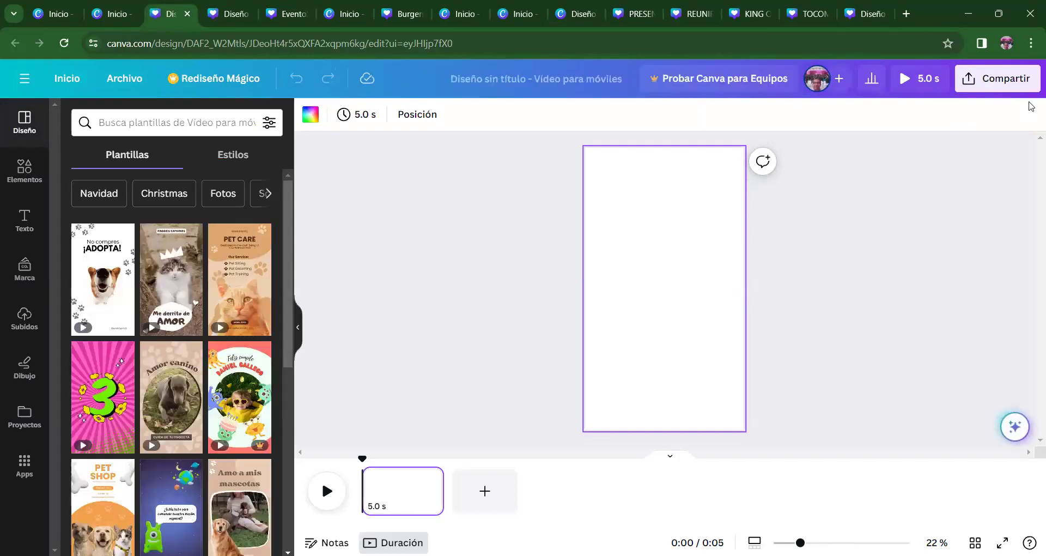
# - Rerun the recent 'peluqueria canina' mobile video template search and scroll through the dog template results
pyautogui.click(125, 122)
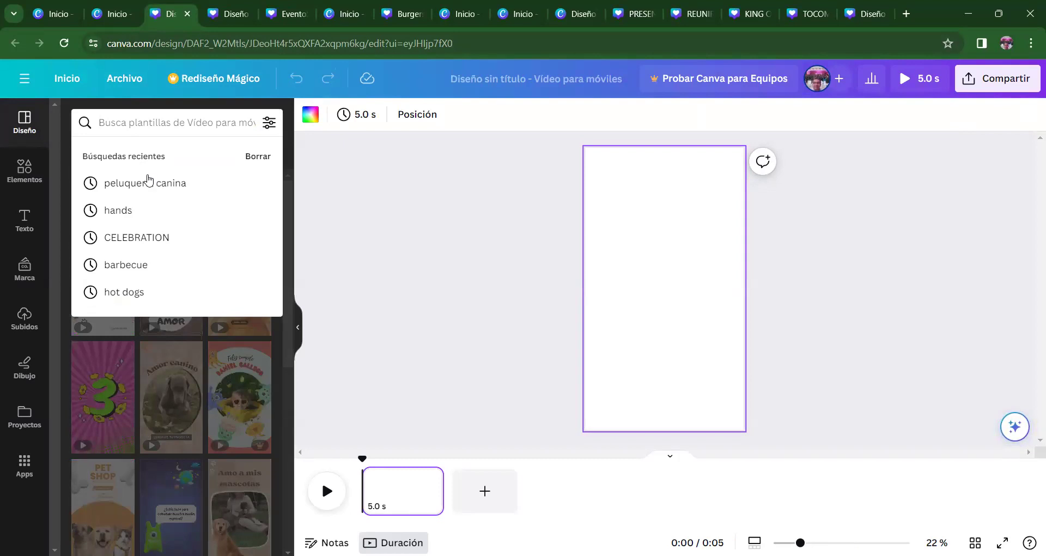
pyautogui.click(148, 183)
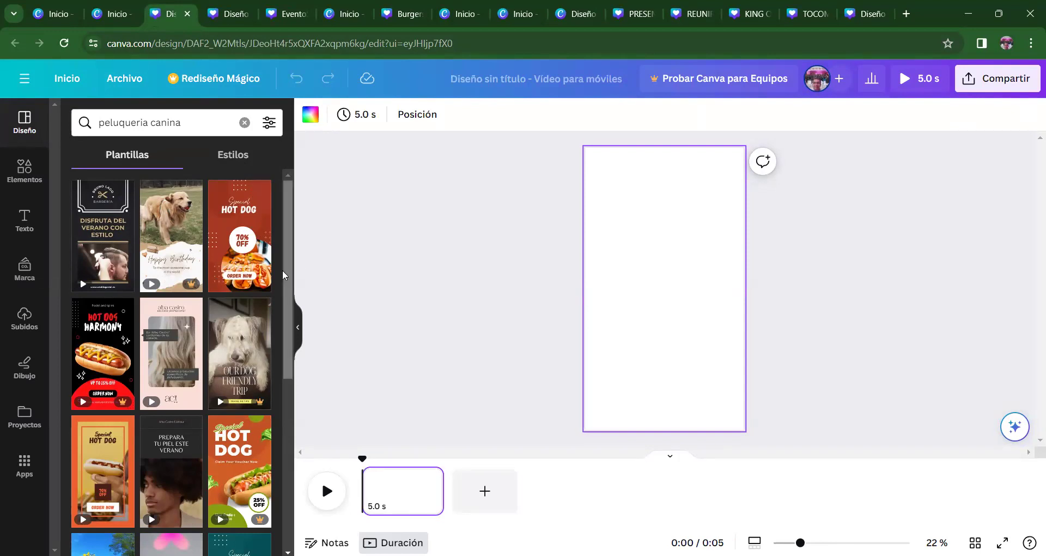
pyautogui.moveTo(282, 275); pyautogui.dragTo(283, 369)
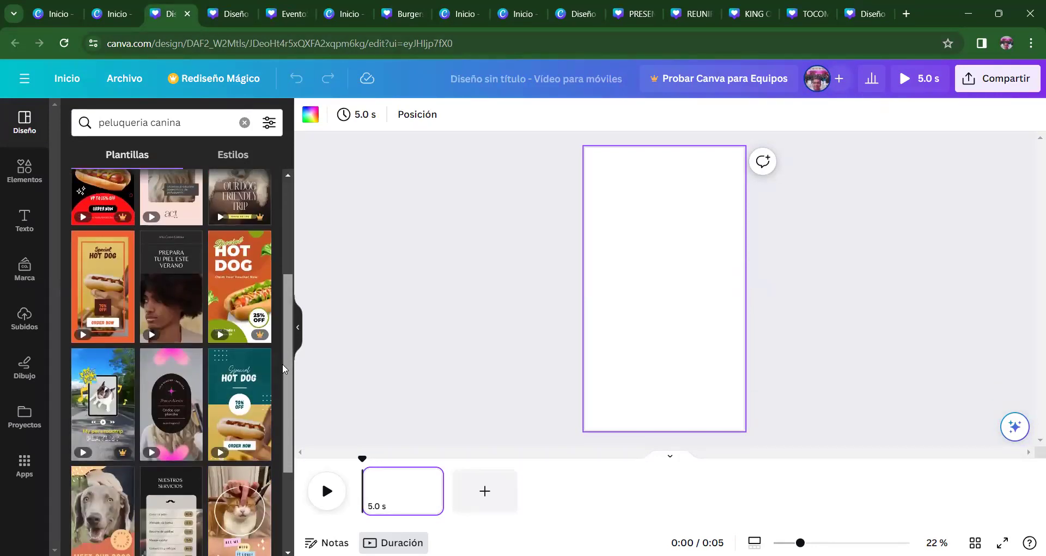
pyautogui.scroll(-5, 277, 463)
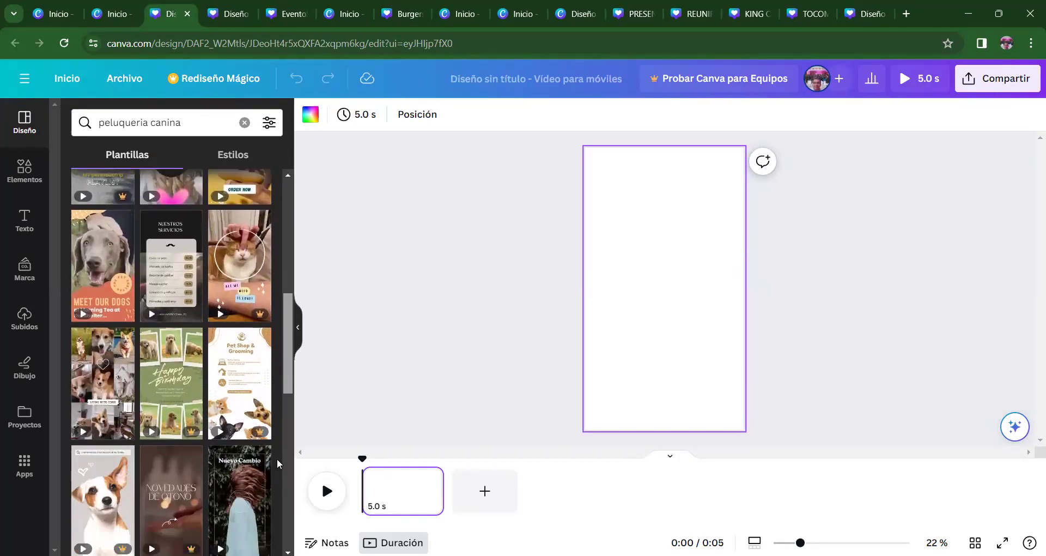
pyautogui.scroll(-1, 277, 464)
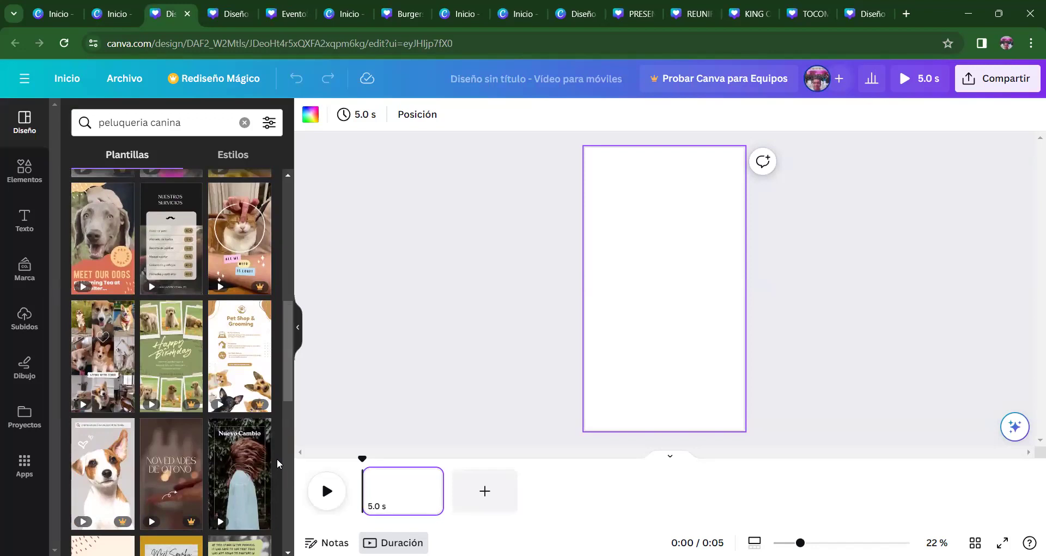
pyautogui.moveTo(285, 348); pyautogui.dragTo(280, 476)
pyautogui.scroll(-3, 280, 477)
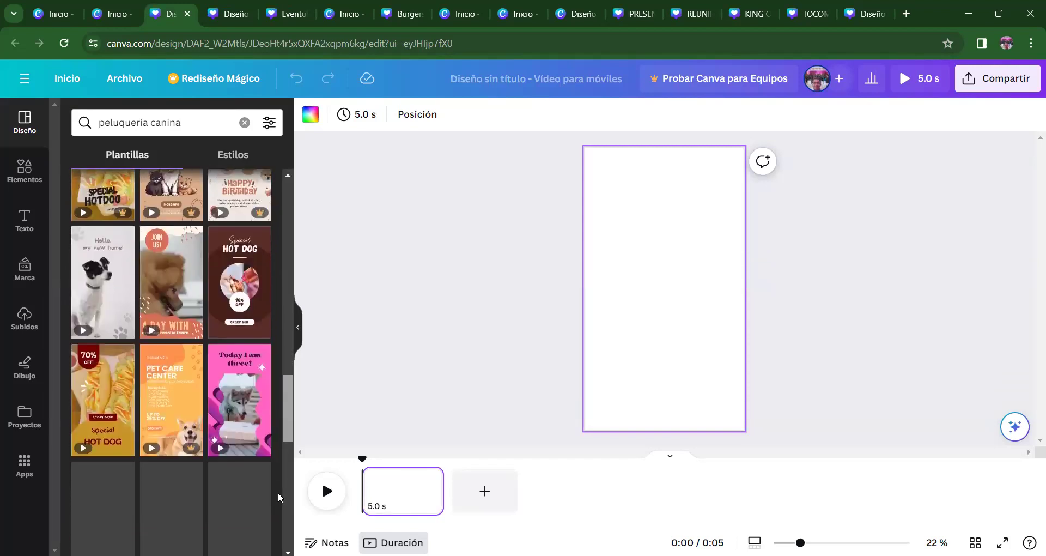
pyautogui.scroll(-4, 278, 497)
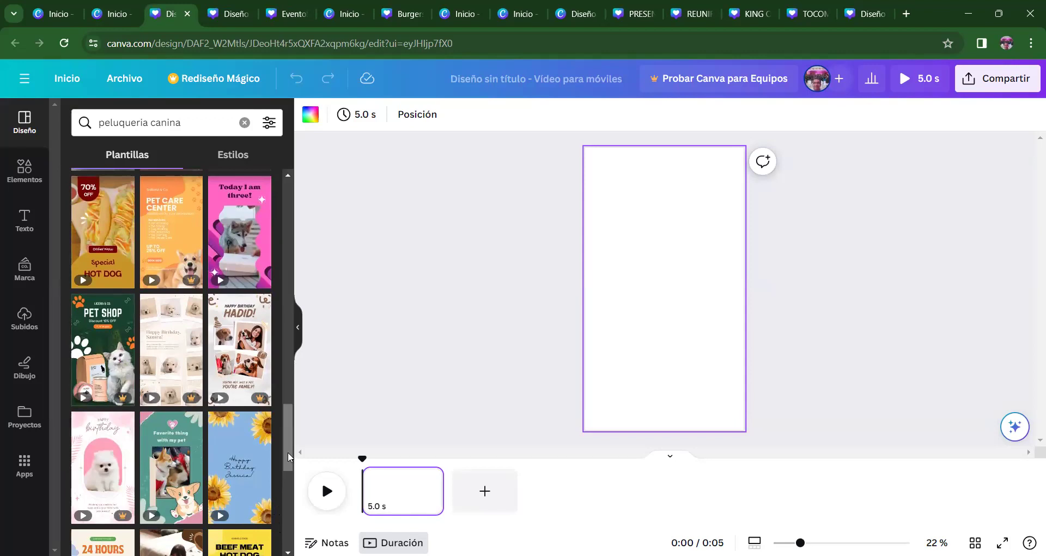
pyautogui.scroll(-5, 283, 490)
pyautogui.scroll(-5, 286, 497)
pyautogui.scroll(-2, 287, 532)
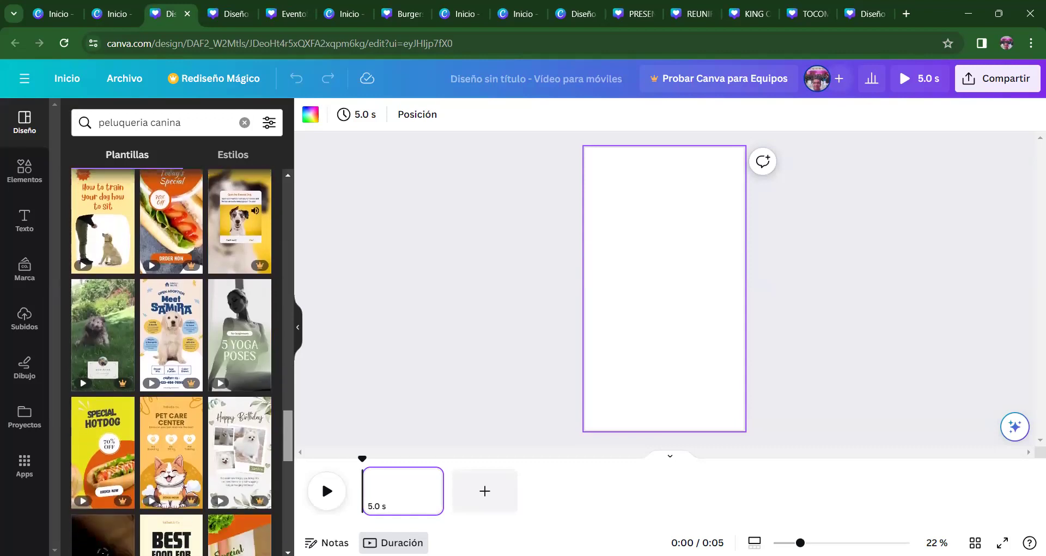
pyautogui.scroll(-6, 182, 363)
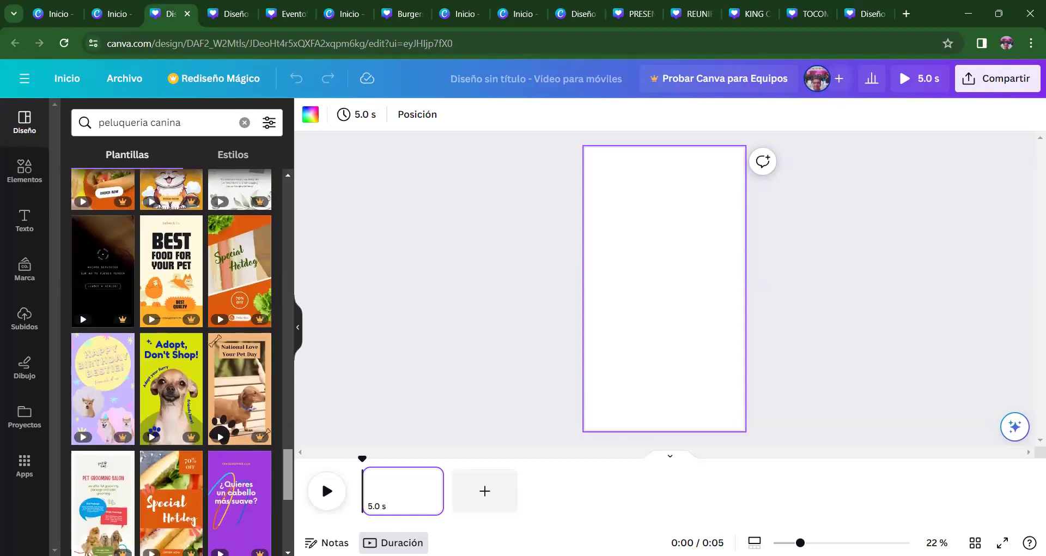
pyautogui.scroll(-3, 181, 363)
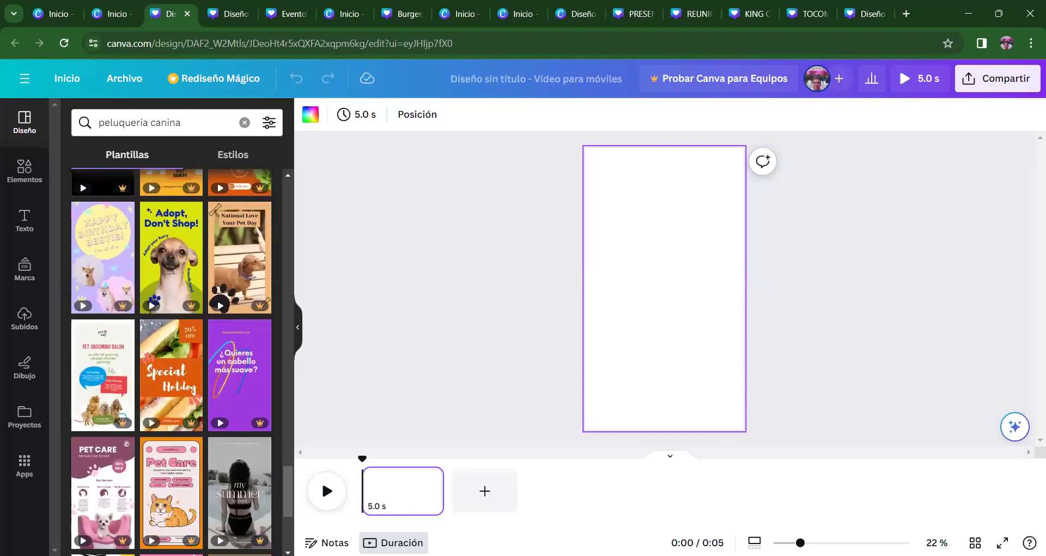
pyautogui.scroll(-8, 288, 497)
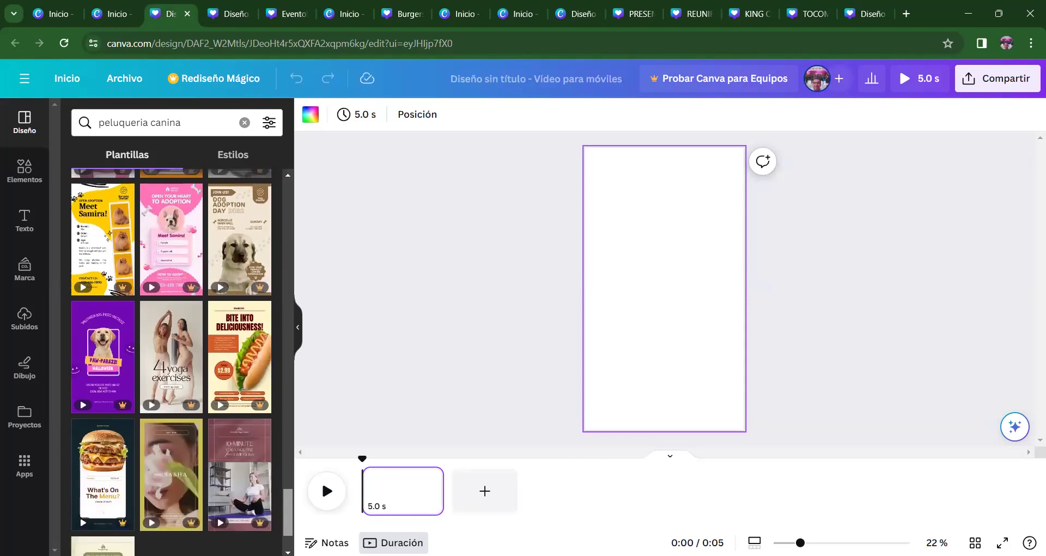
pyautogui.scroll(-2, 171, 349)
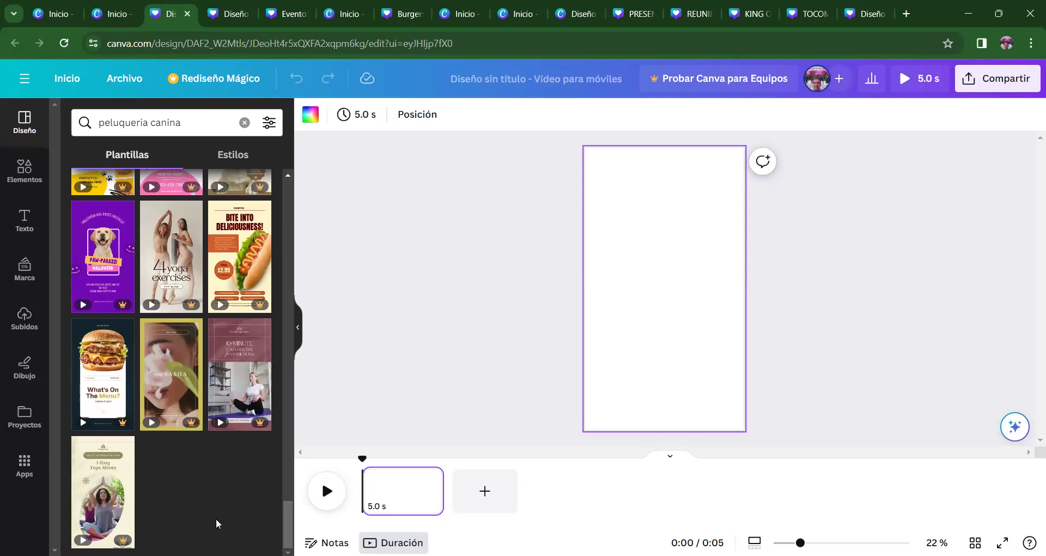
pyautogui.moveTo(289, 524); pyautogui.dragTo(311, 205)
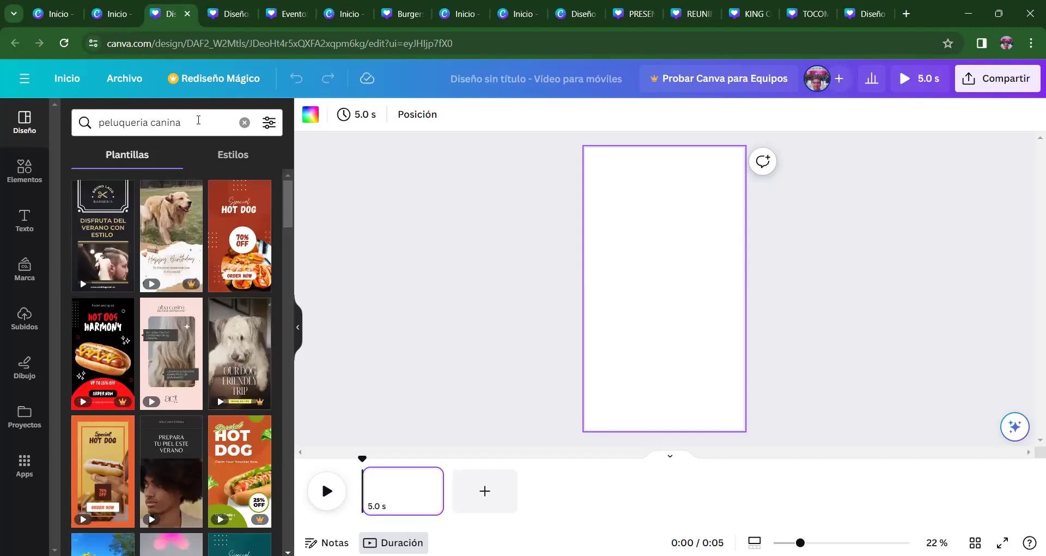
# - Apply the 'Brown and Beige Minimalist Dog' corgi collage template from the 'peluqueria canina' results to the page
pyautogui.click(198, 120)
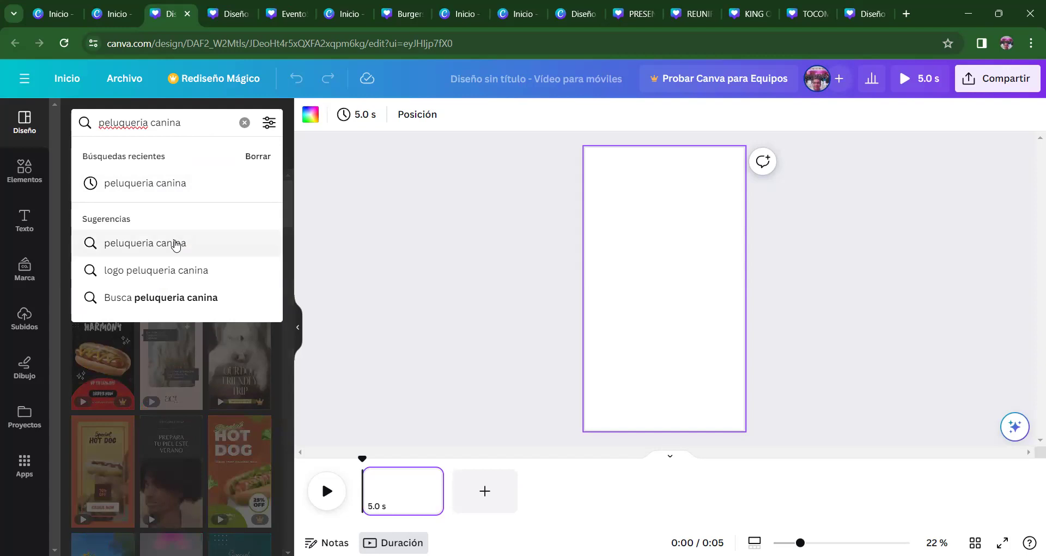
pyautogui.click(180, 185)
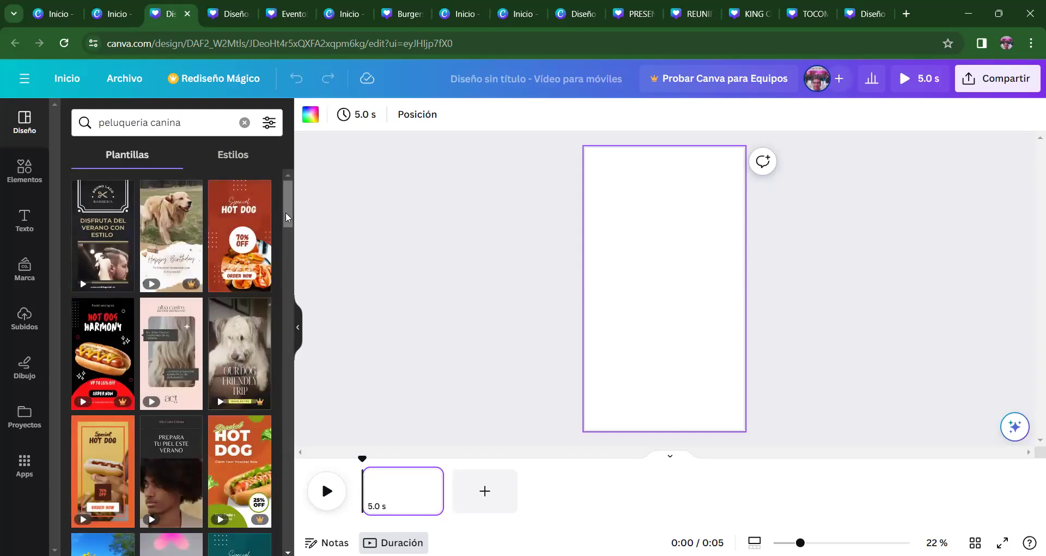
pyautogui.scroll(-8, 291, 238)
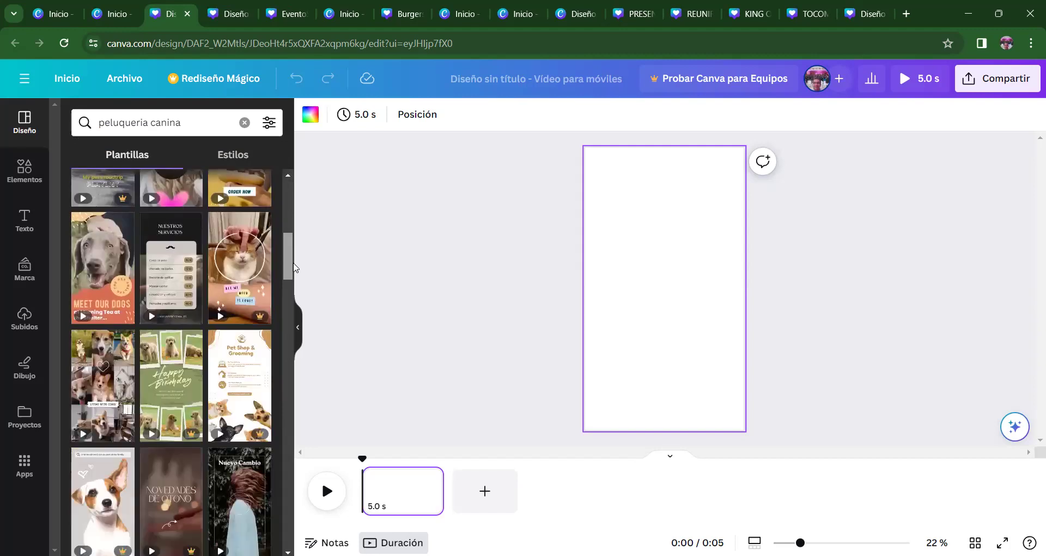
pyautogui.scroll(2, 293, 272)
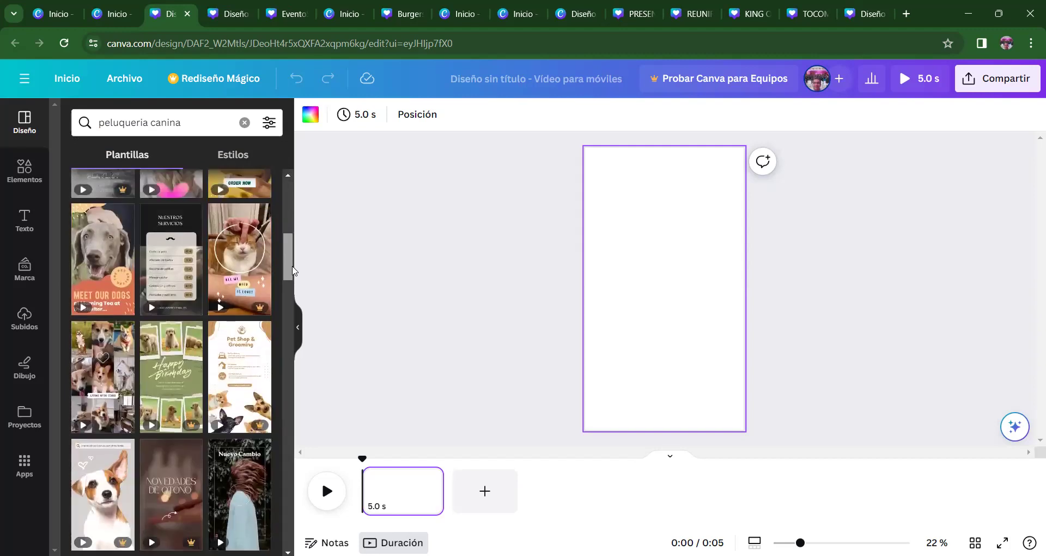
pyautogui.scroll(-1, 293, 273)
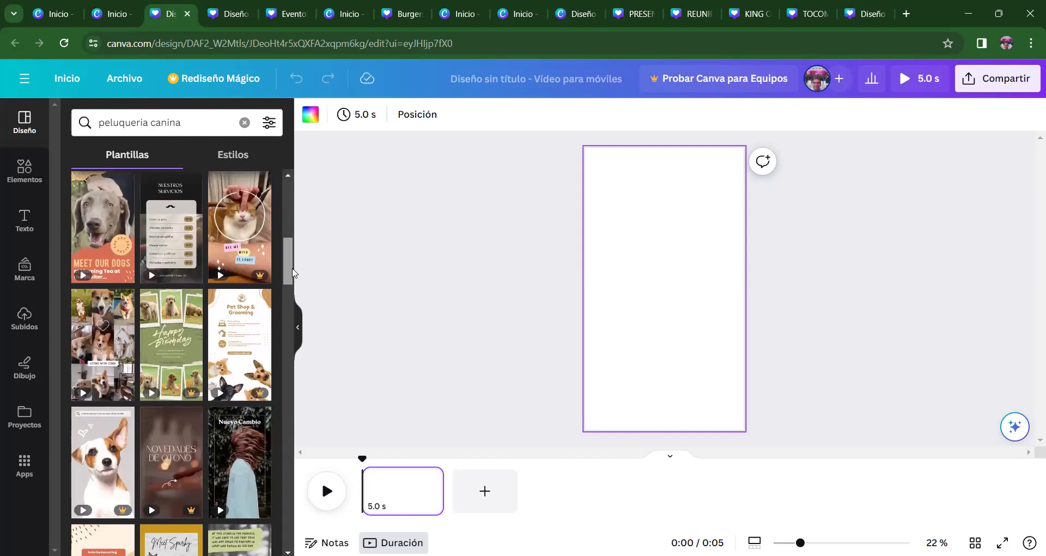
pyautogui.moveTo(292, 269)
pyautogui.mouseDown()
pyautogui.moveTo(291, 296)
pyautogui.moveTo(299, 279)
pyautogui.mouseUp()
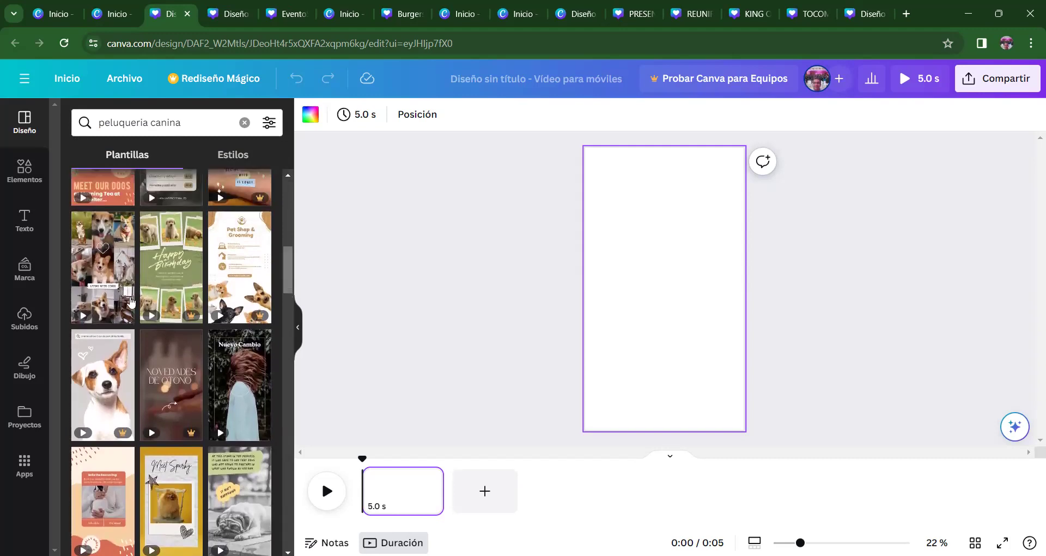
pyautogui.click(88, 255)
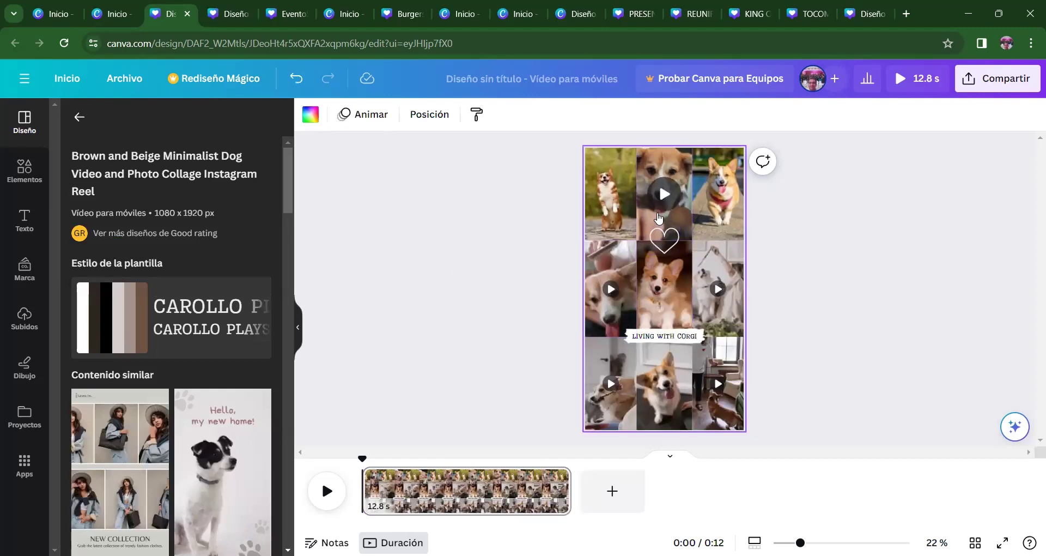
# - Preview the 12.8 s 'LIVING WITH CORGI' video, return to the template results, and bring up page 1's options
pyautogui.click(326, 493)
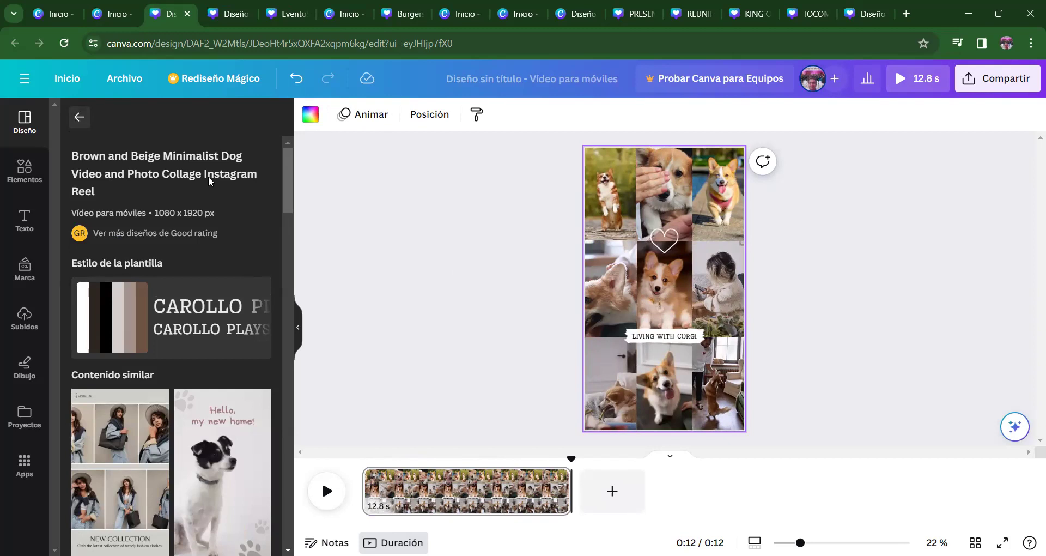
pyautogui.rightClick(79, 118)
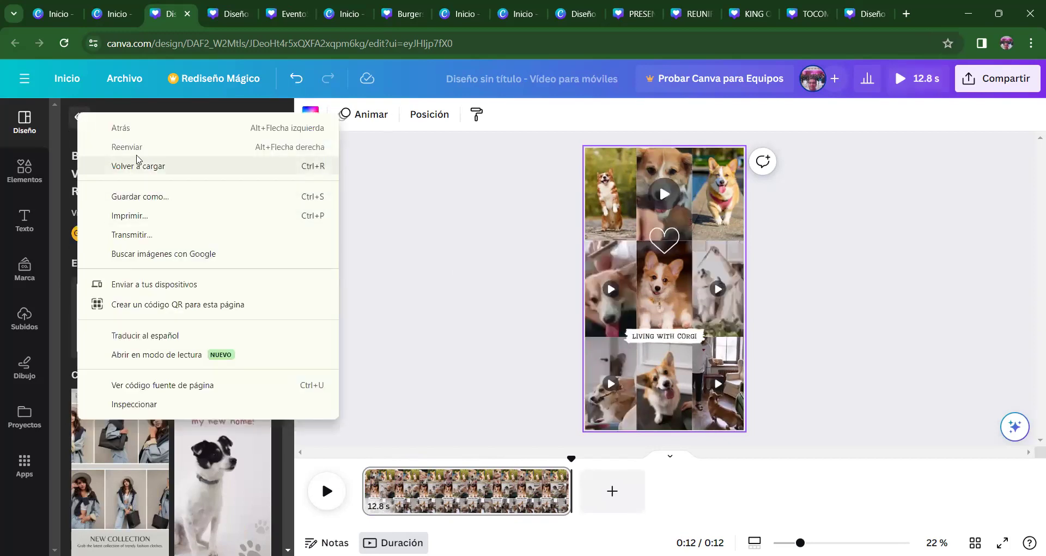
pyautogui.click(474, 252)
pyautogui.click(80, 117)
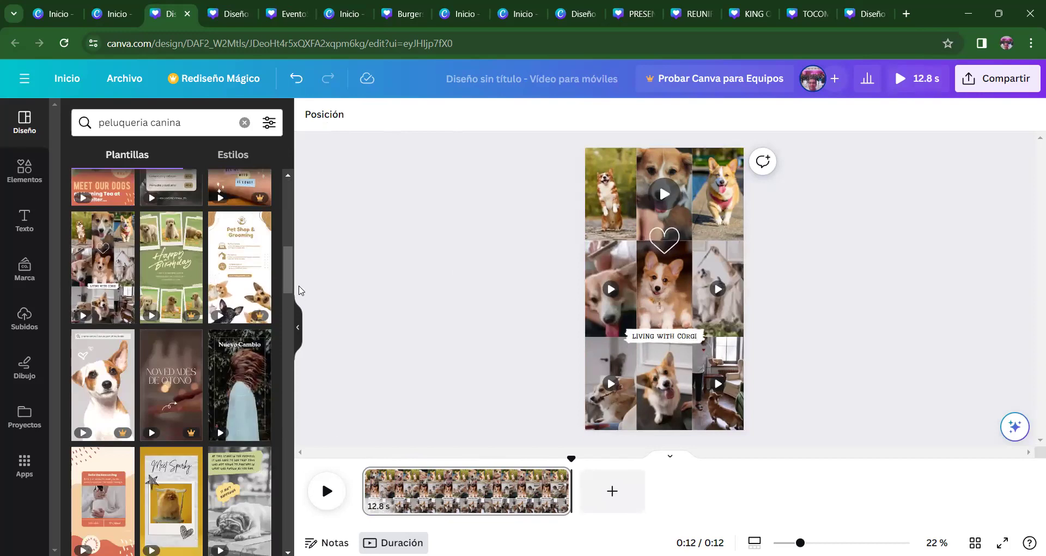
pyautogui.moveTo(289, 267); pyautogui.dragTo(288, 265)
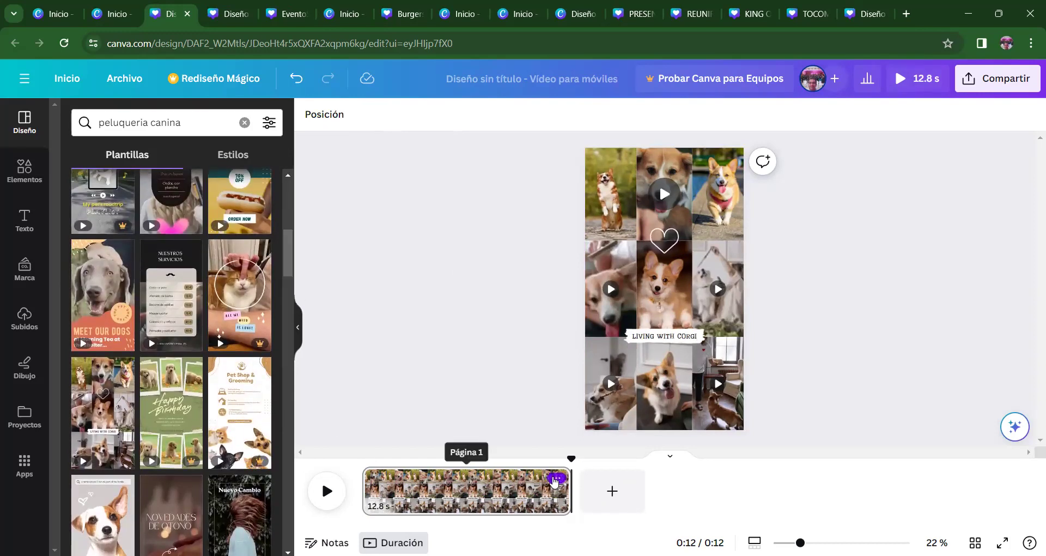
pyautogui.click(557, 477)
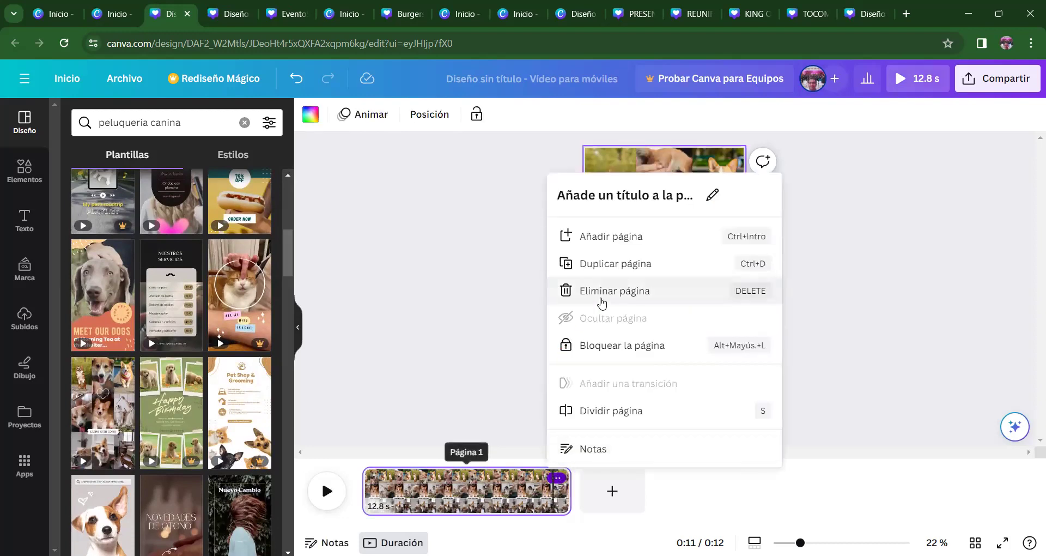
# - Delete the corgi collage page and search the Elements library for 'PELUQUERIA CANINA'
pyautogui.click(602, 303)
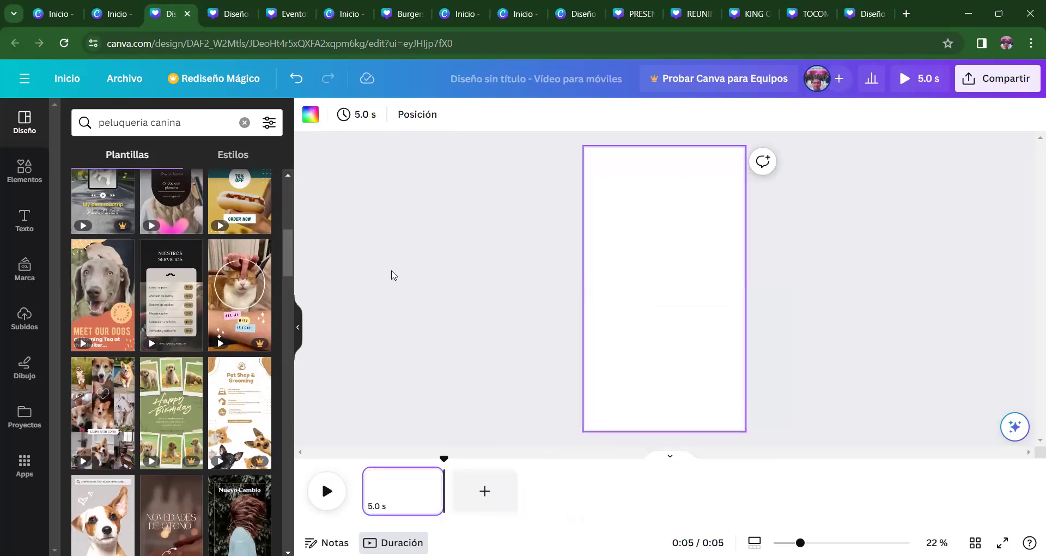
pyautogui.click(25, 170)
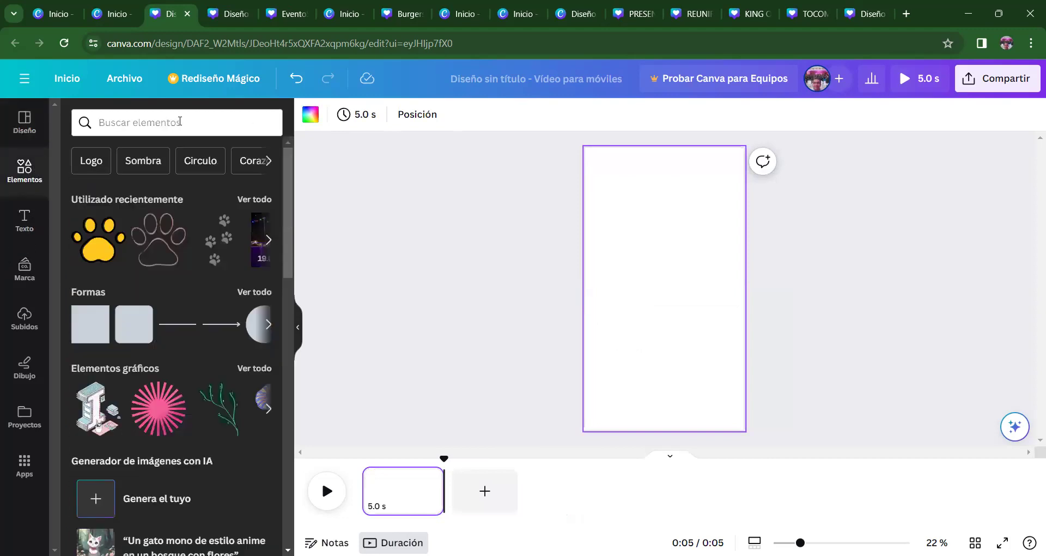
pyautogui.click(181, 120)
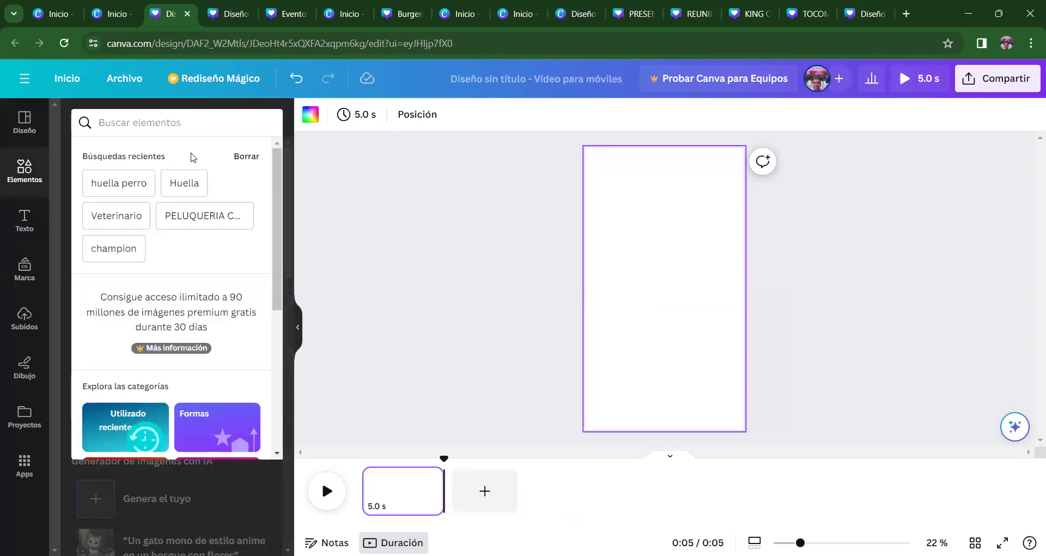
pyautogui.click(209, 213)
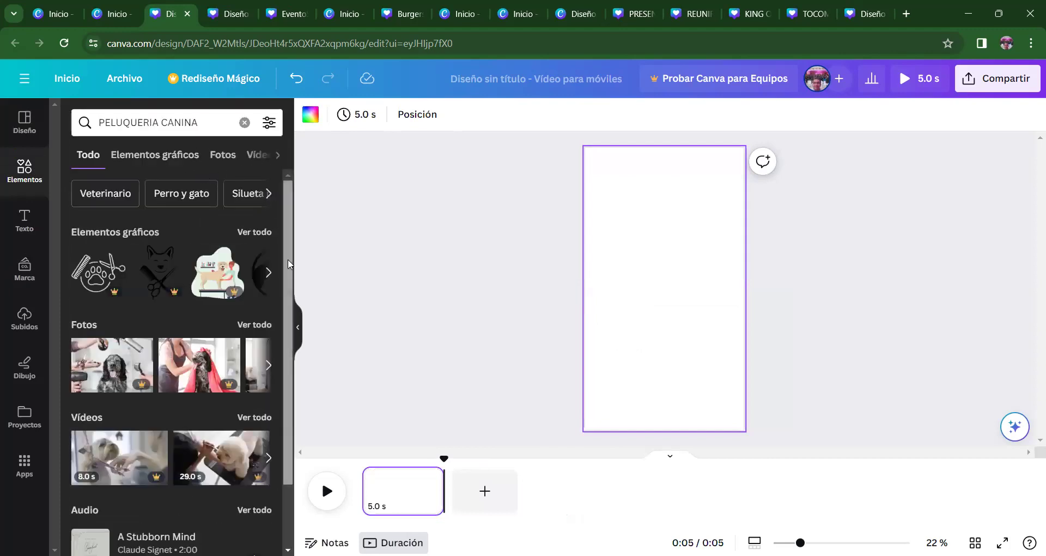
# - Show all video results and add the clip of a black dog running on the beach
pyautogui.moveTo(287, 249); pyautogui.dragTo(287, 292)
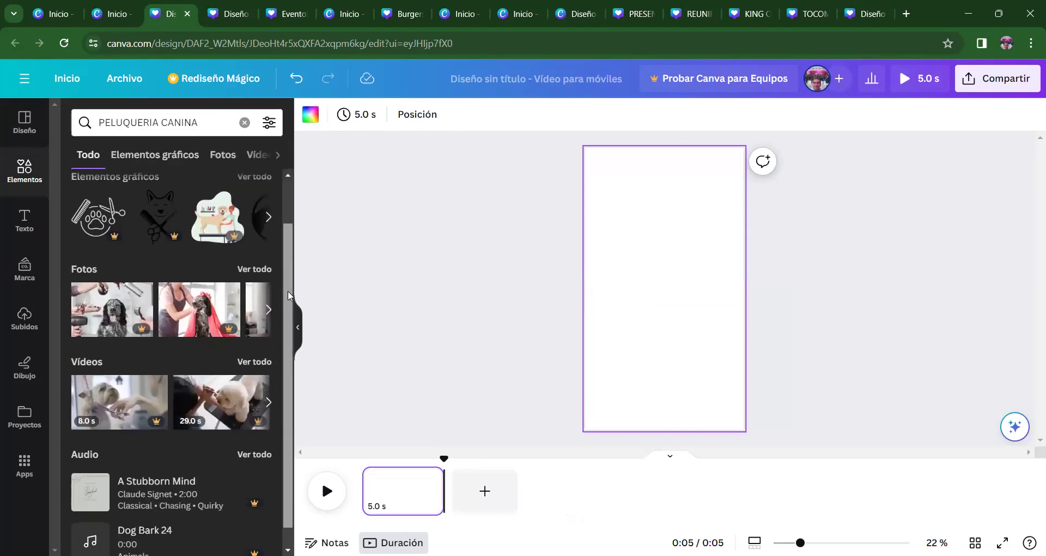
pyautogui.click(265, 363)
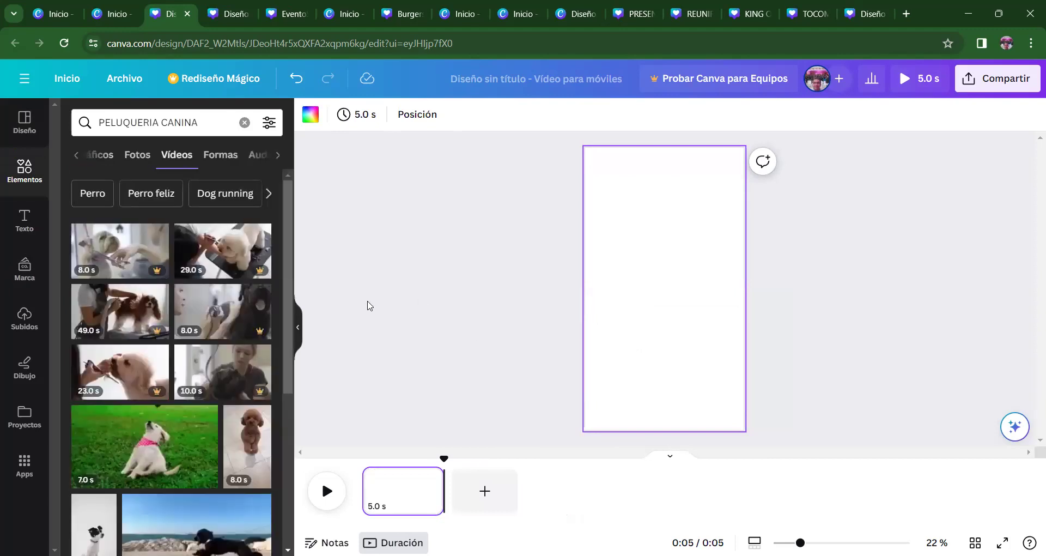
pyautogui.moveTo(287, 264); pyautogui.dragTo(294, 447)
pyautogui.scroll(-1, 286, 425)
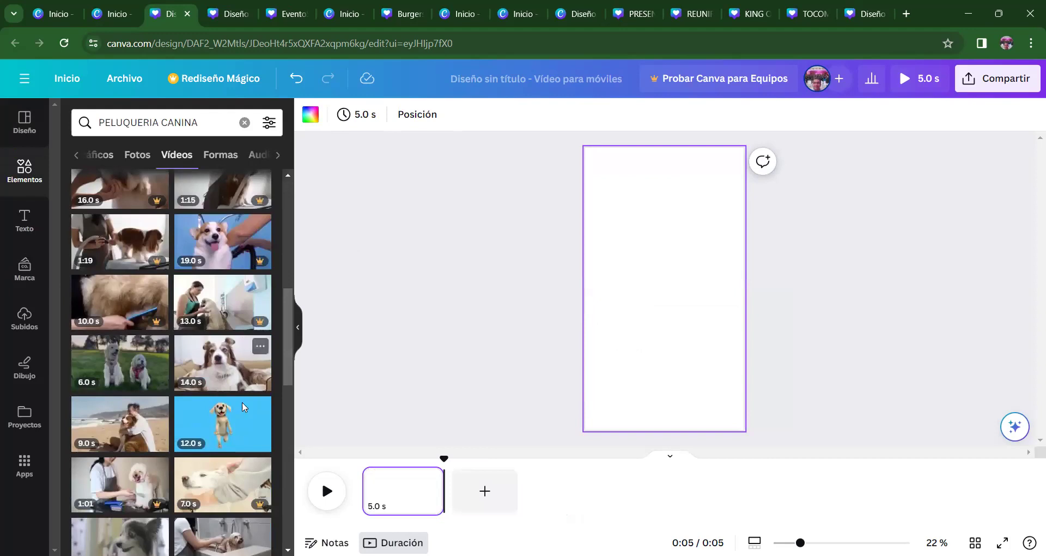
pyautogui.moveTo(287, 360); pyautogui.dragTo(291, 229)
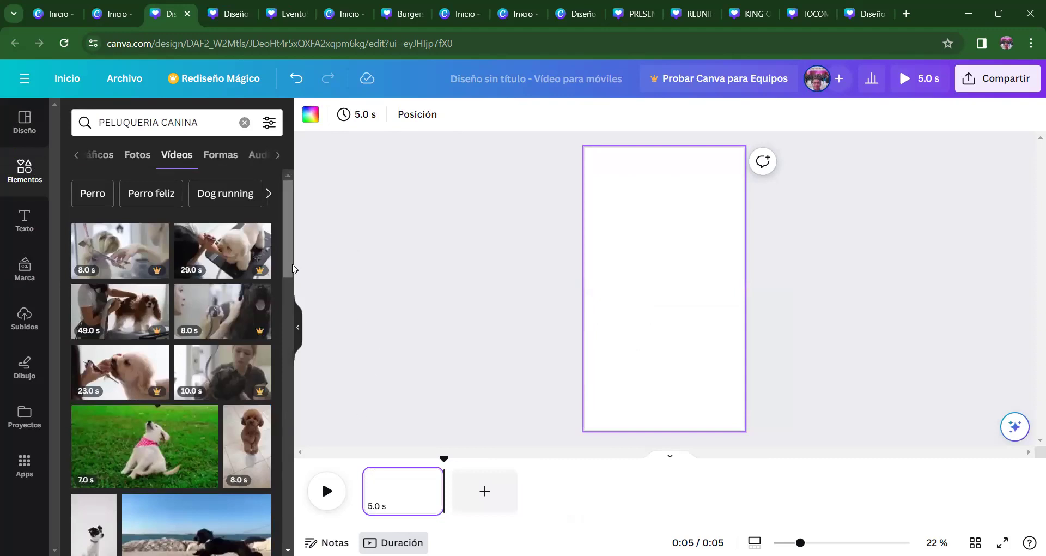
pyautogui.moveTo(291, 258); pyautogui.dragTo(290, 282)
pyautogui.click(195, 395)
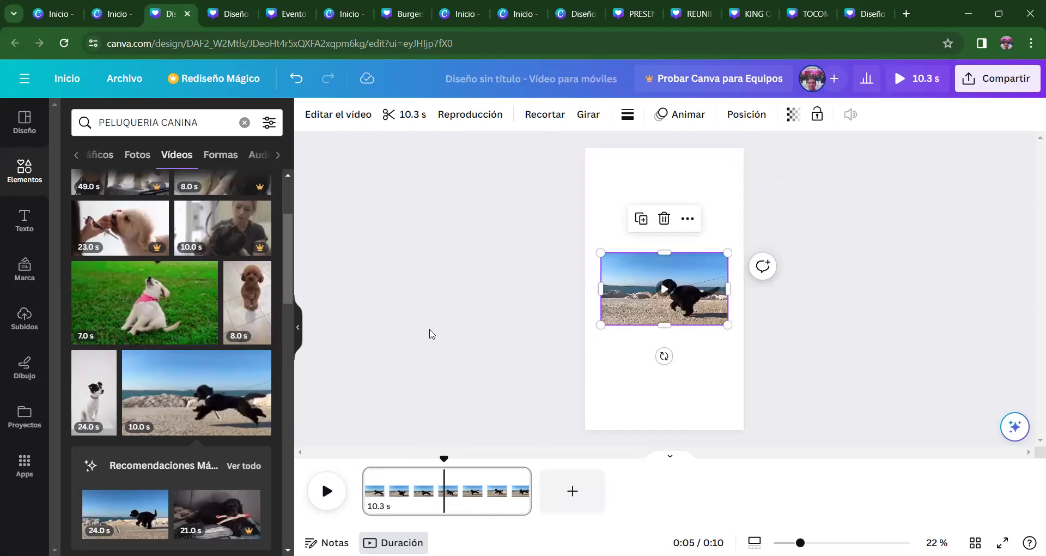
# - Select the page and play the 10.3 s black dog beach clip from the start
pyautogui.click(327, 492)
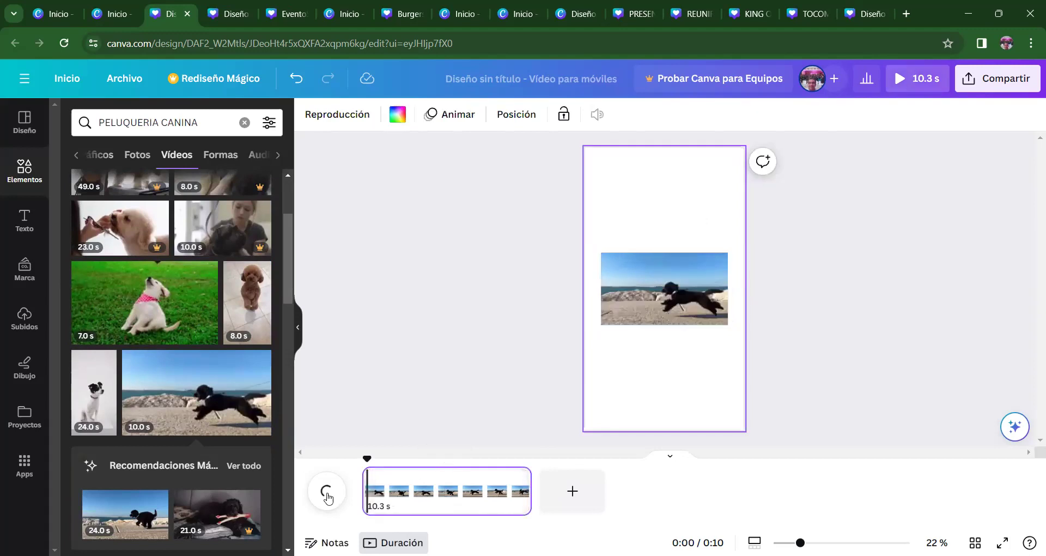
pyautogui.click(327, 492)
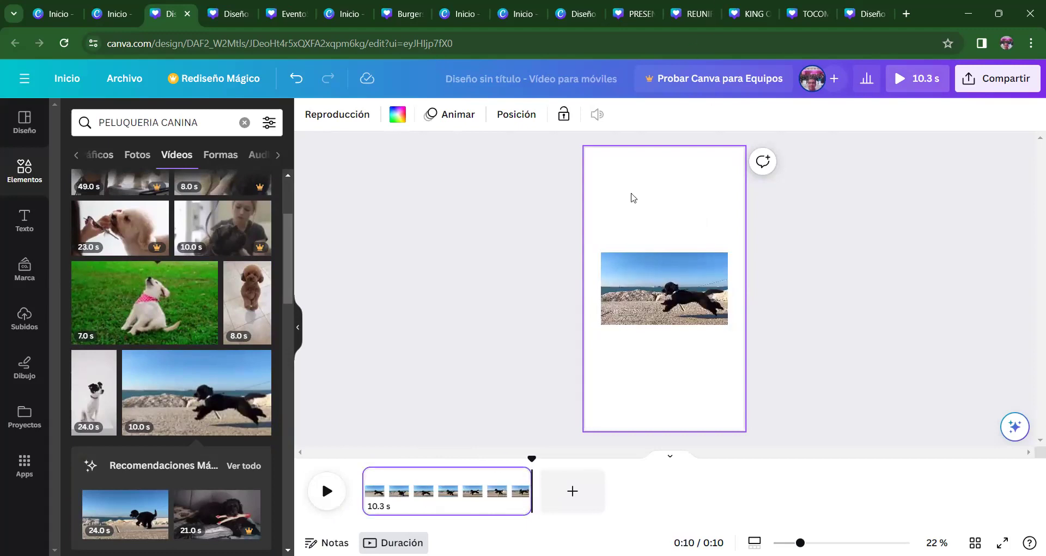
# - Try grey, red, violet, blue and gradient page backgrounds, then settle on solid black #000000
pyautogui.click(398, 116)
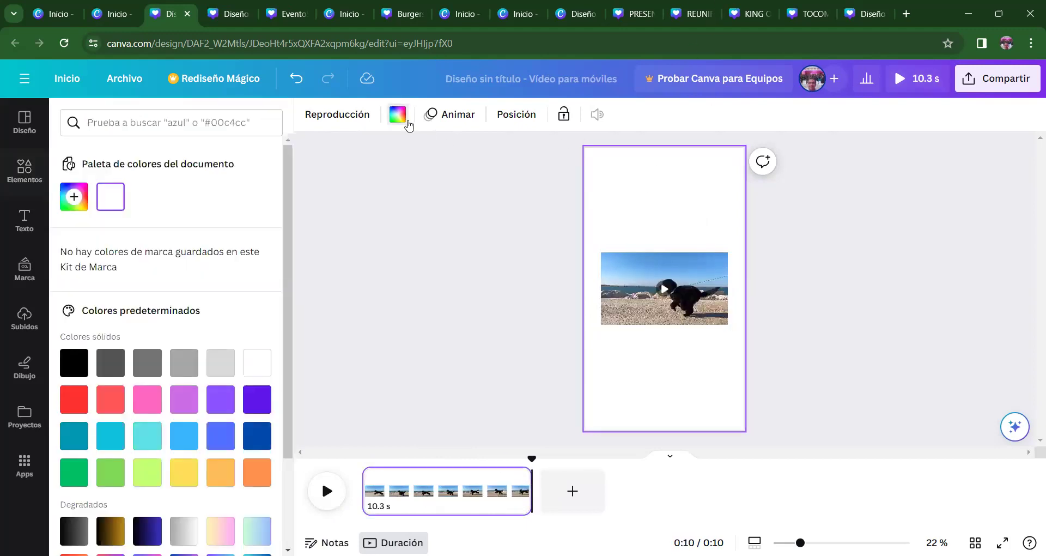
pyautogui.click(79, 361)
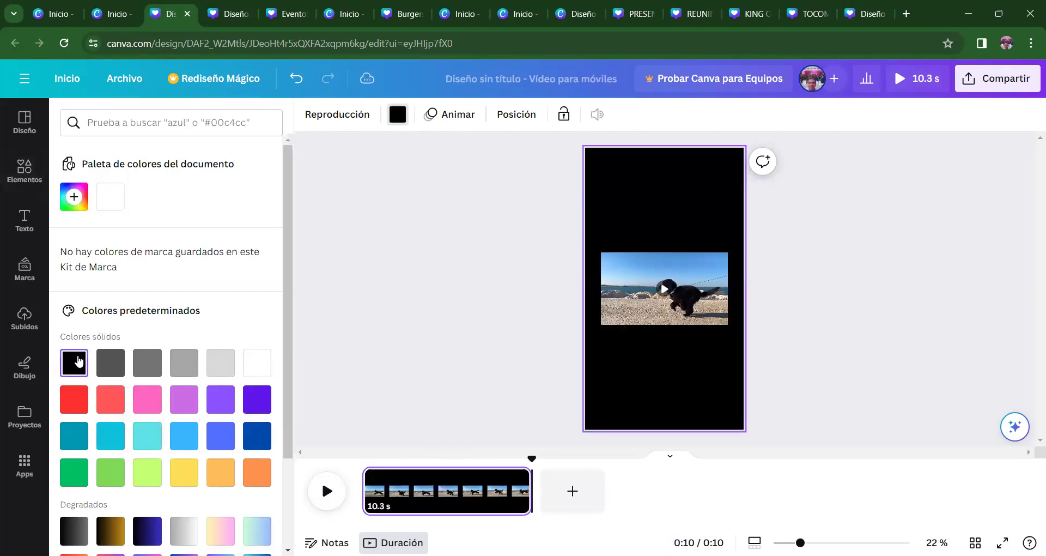
pyautogui.click(110, 364)
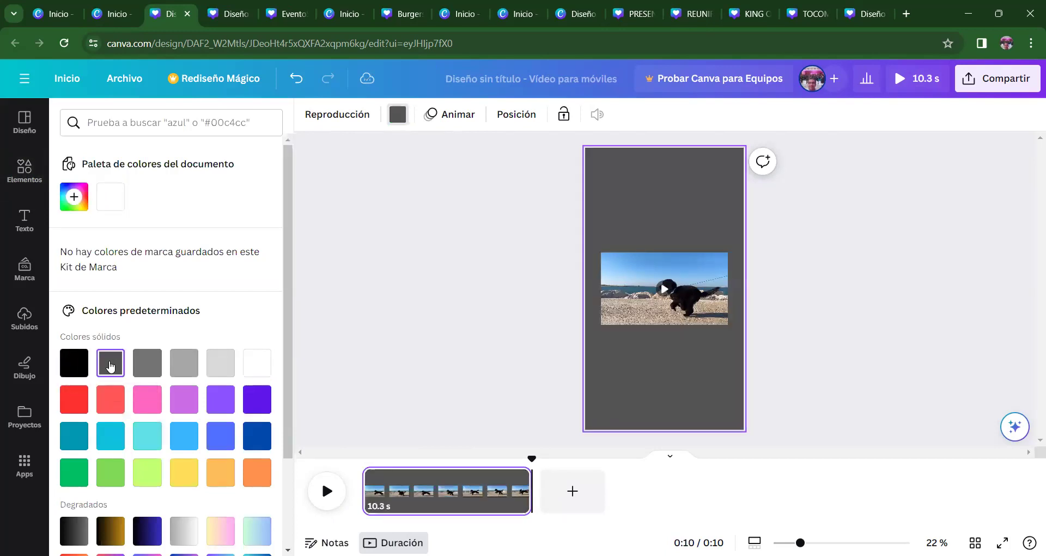
pyautogui.click(137, 362)
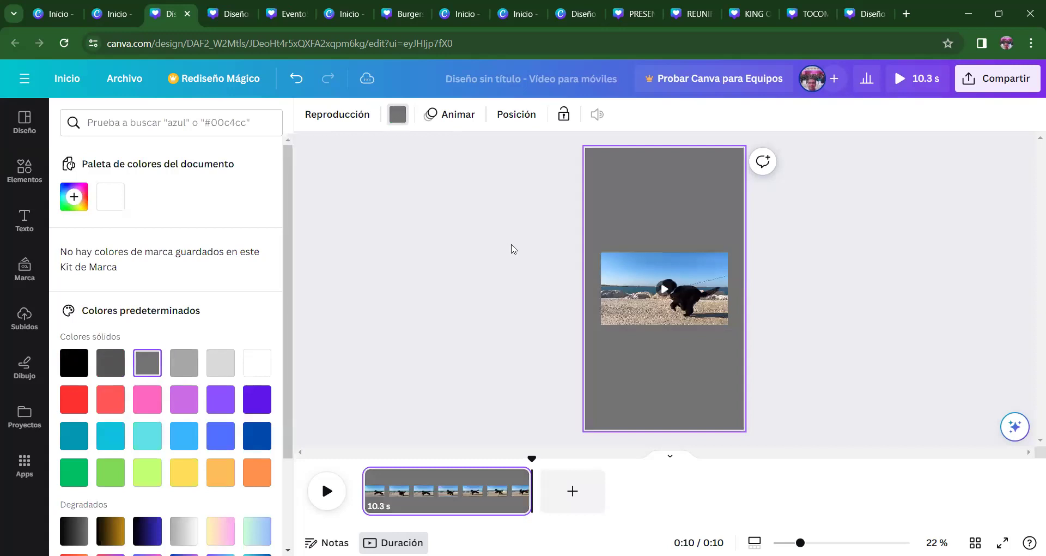
pyautogui.scroll(-2, 285, 364)
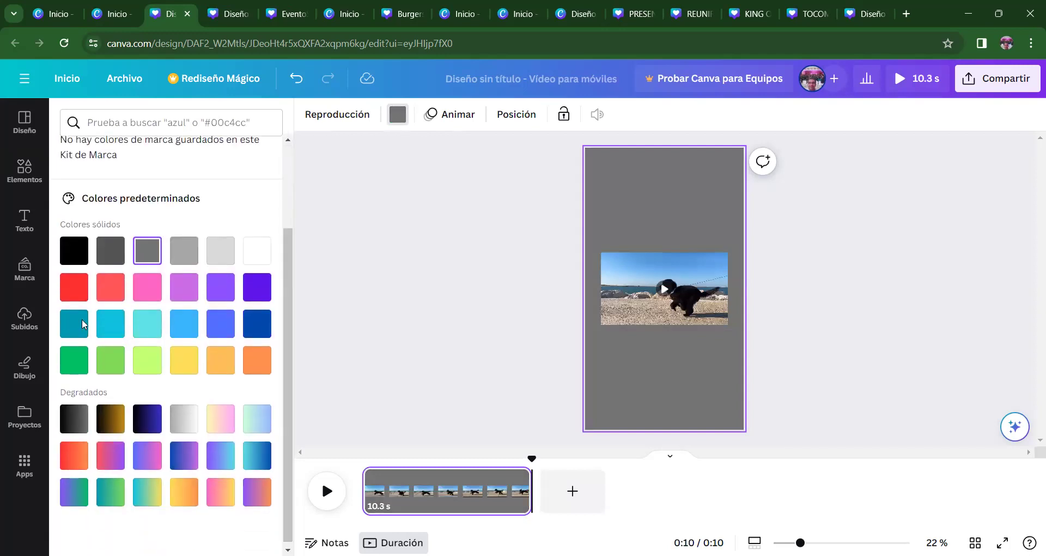
pyautogui.click(70, 293)
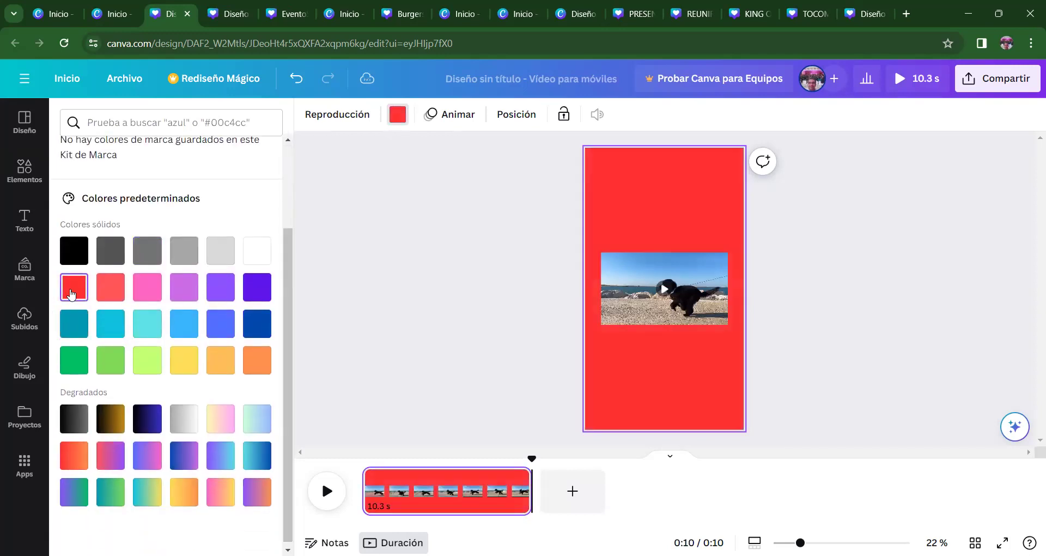
pyautogui.click(112, 295)
pyautogui.click(257, 288)
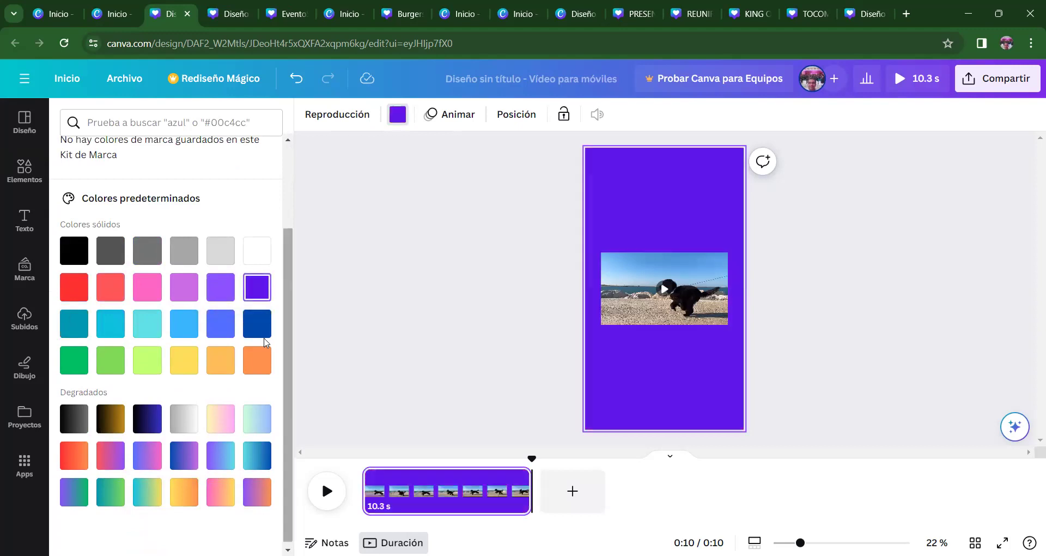
pyautogui.click(221, 327)
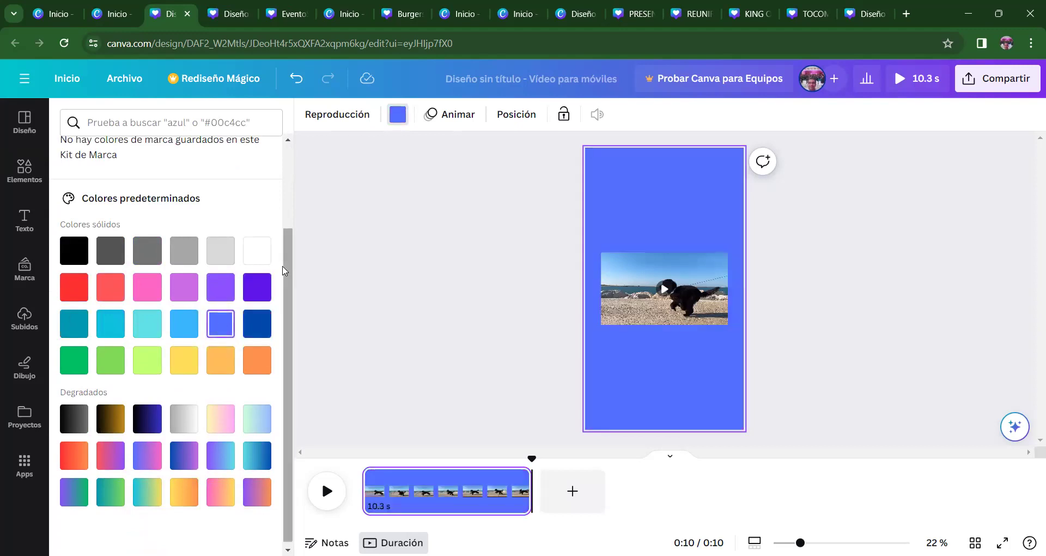
pyautogui.scroll(-1, 279, 357)
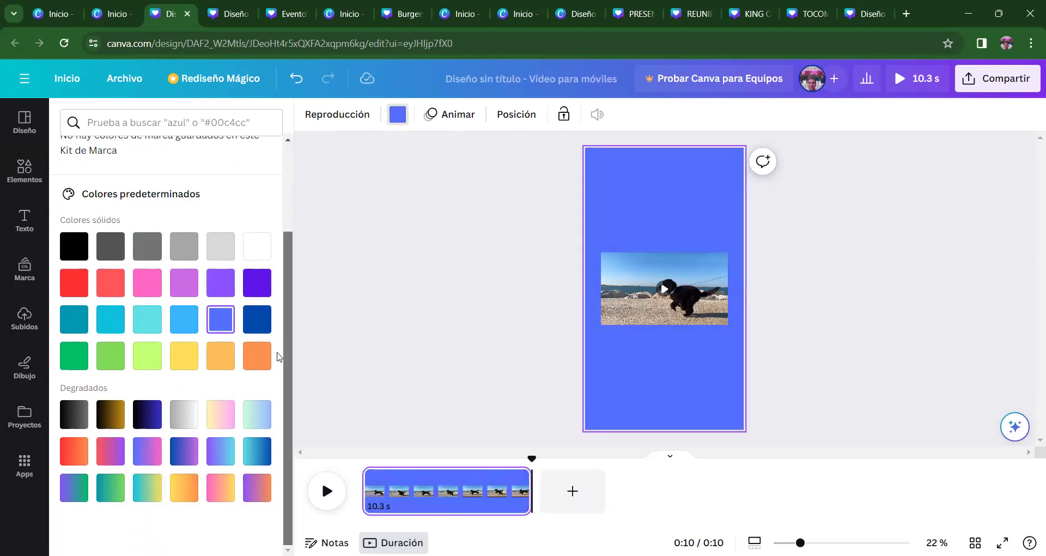
pyautogui.click(111, 413)
pyautogui.click(89, 416)
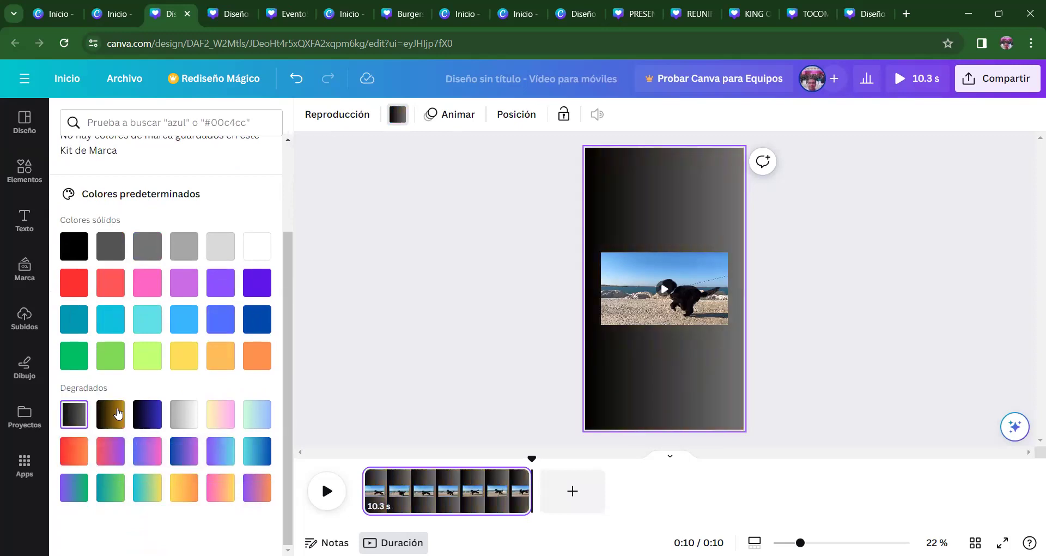
pyautogui.moveTo(291, 383); pyautogui.dragTo(302, 278)
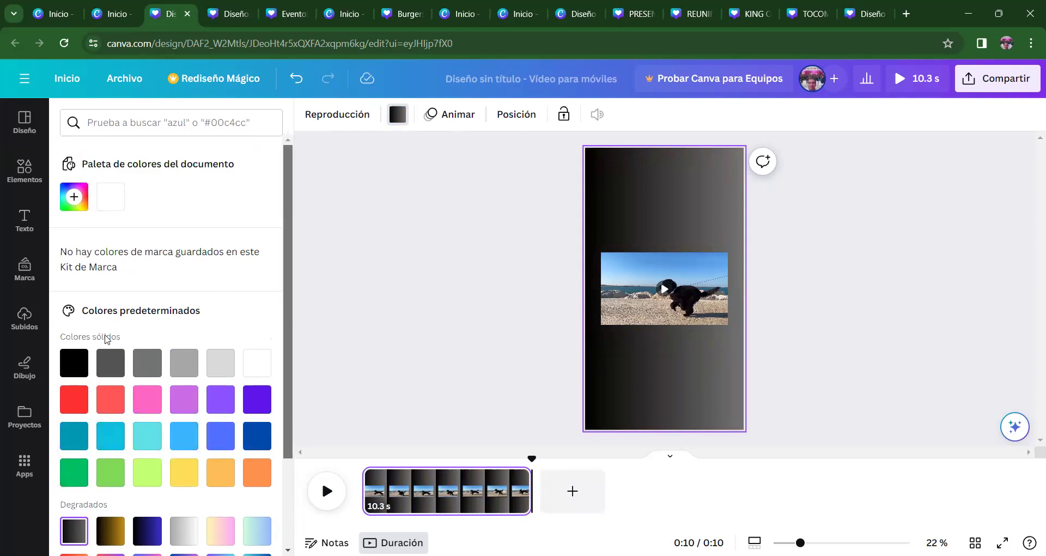
pyautogui.click(79, 368)
pyautogui.click(432, 299)
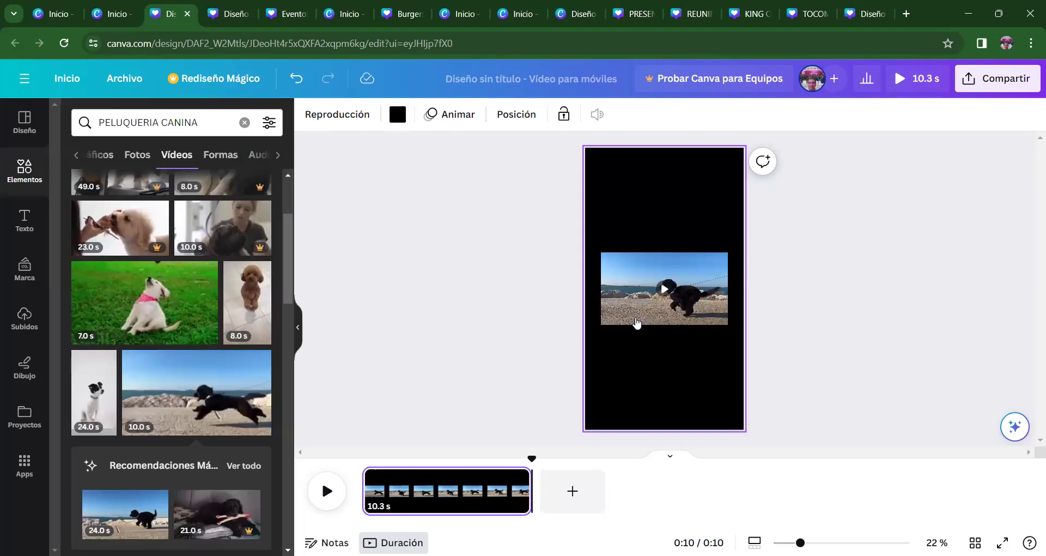
# - Stretch the dog video from its corners to the black page's full width, then replay the design
pyautogui.click(619, 277)
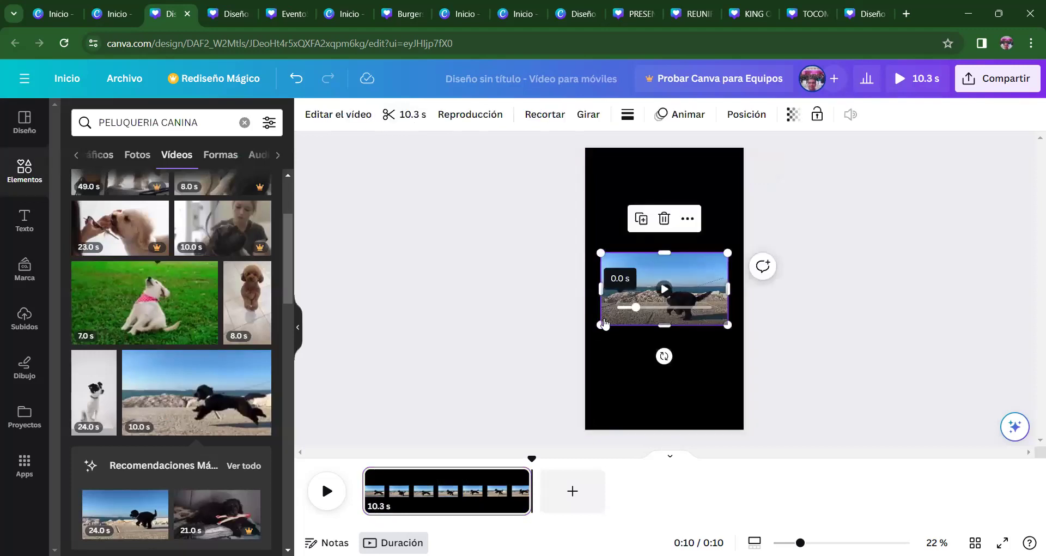
pyautogui.moveTo(604, 323); pyautogui.dragTo(558, 360)
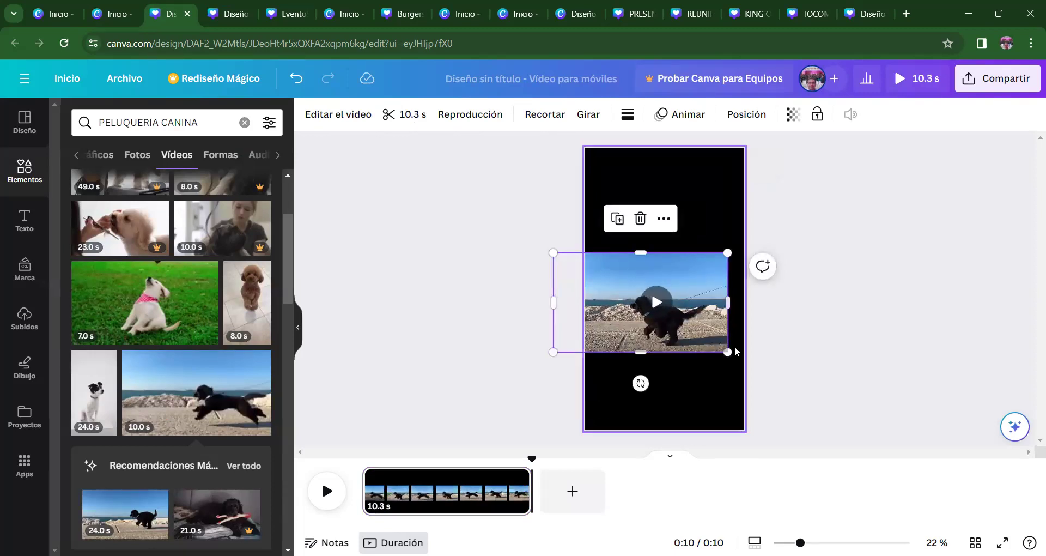
pyautogui.moveTo(728, 352)
pyautogui.mouseDown()
pyautogui.moveTo(755, 368)
pyautogui.moveTo(744, 357)
pyautogui.mouseUp()
pyautogui.click(298, 378)
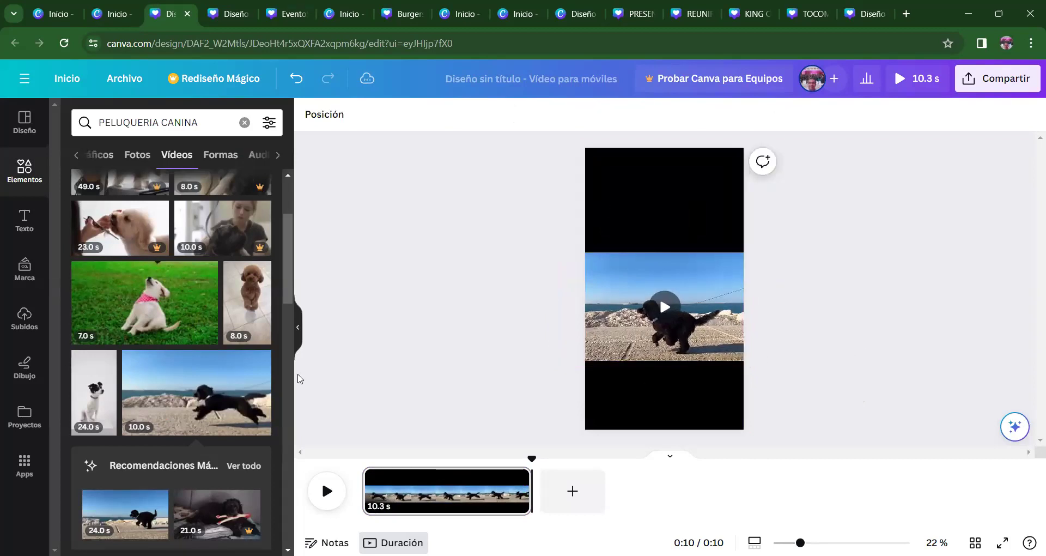
pyautogui.click(327, 490)
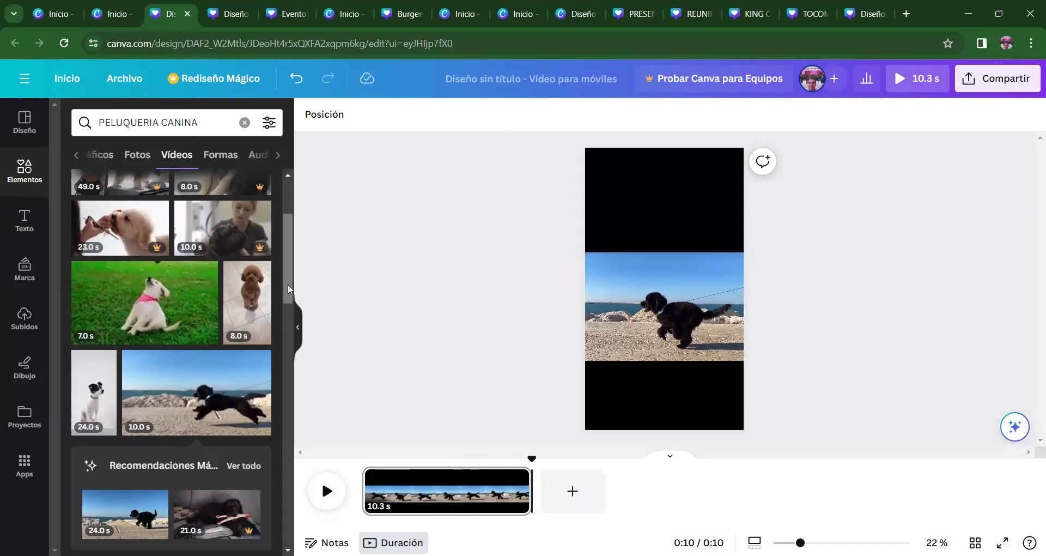
# - Add a second page with the 23.5 s black dog beach clip and play its preview
pyautogui.click(574, 493)
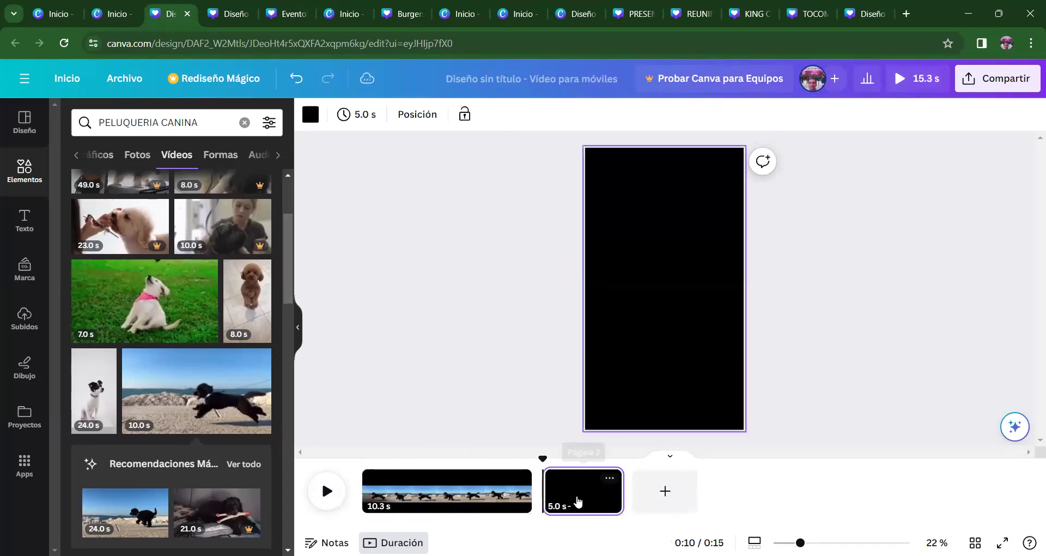
pyautogui.moveTo(284, 277); pyautogui.dragTo(288, 341)
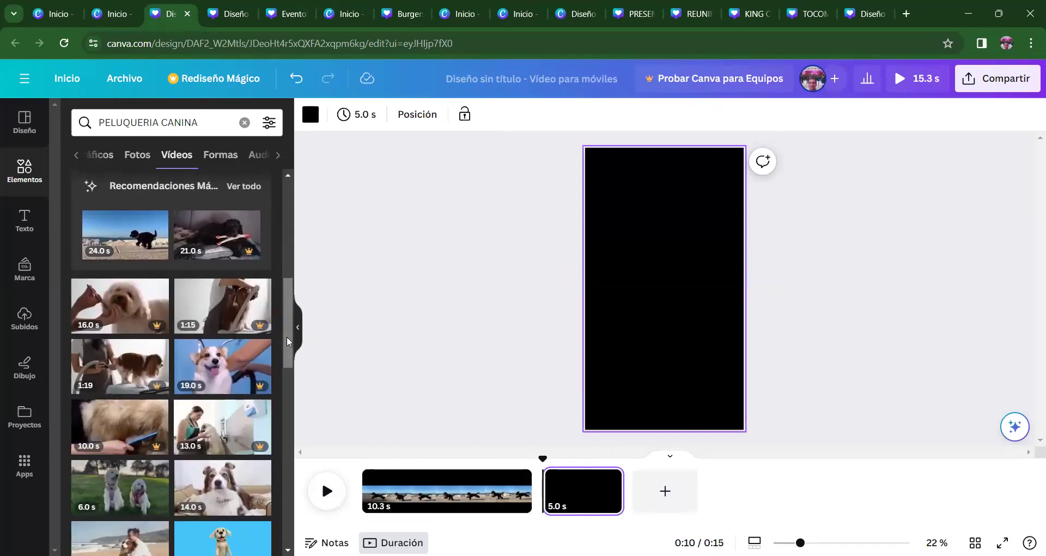
pyautogui.click(125, 235)
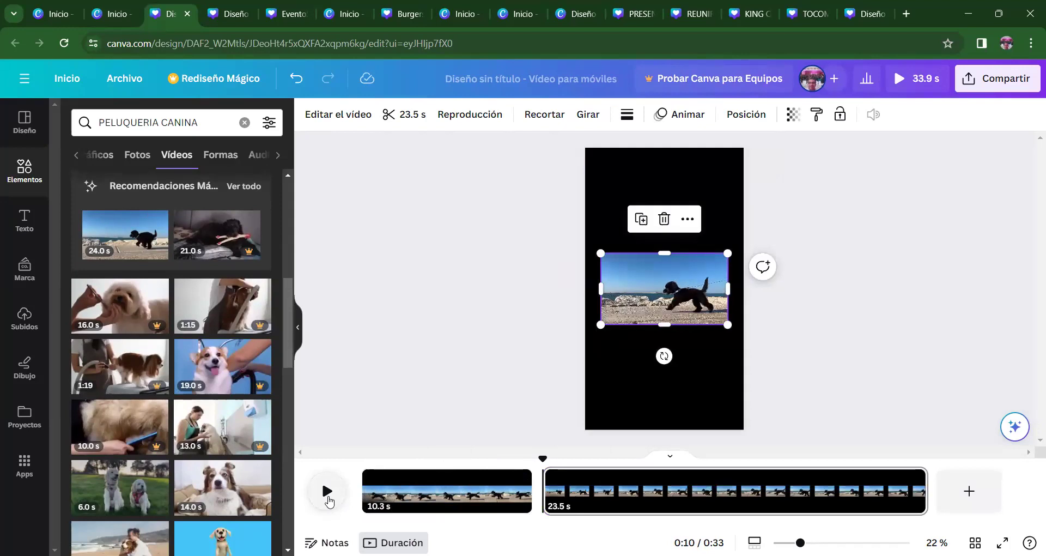
pyautogui.rightClick(328, 500)
pyautogui.click(327, 519)
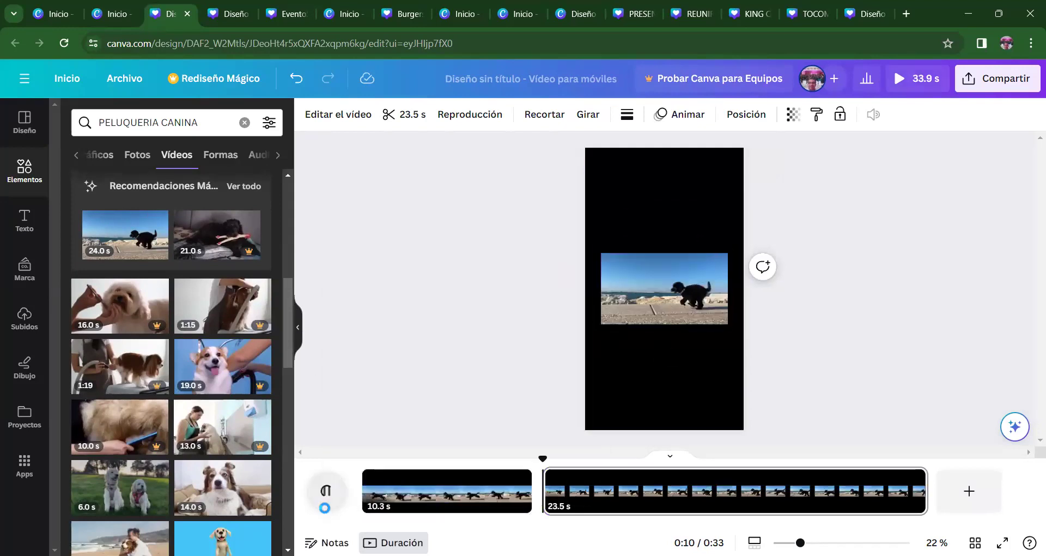
pyautogui.click(326, 492)
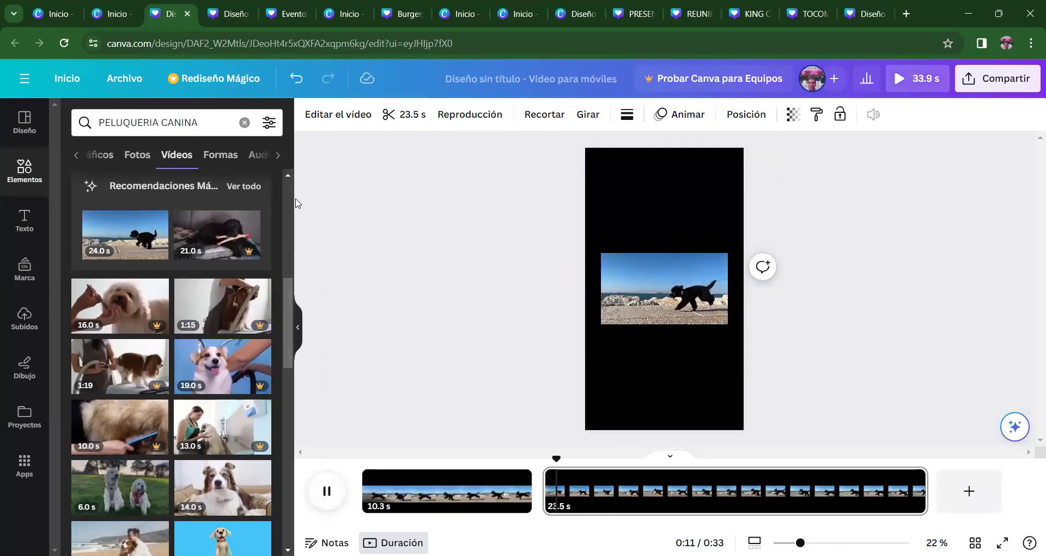
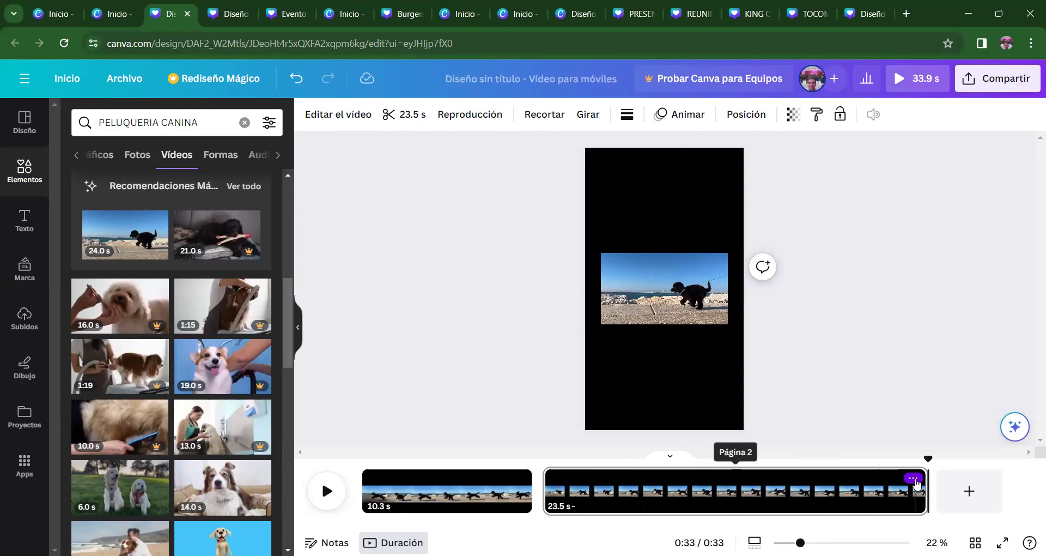
# - Remove the 23.5 s page 2 so only the 10.3 s running-dog clip remains
pyautogui.click(916, 482)
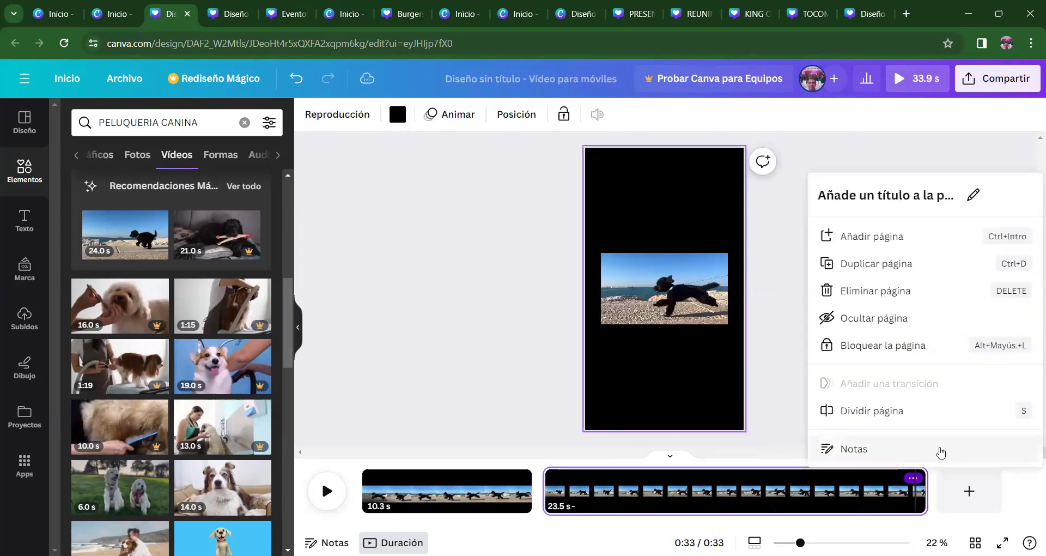
pyautogui.click(906, 291)
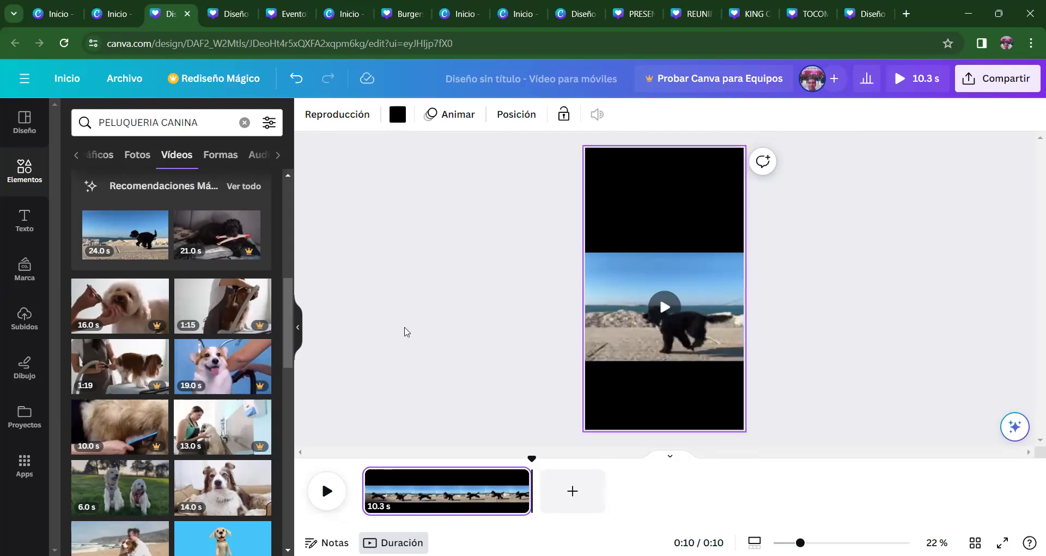
# - Resize the running-dog clip to 432 × 295 and position it in the page's upper-left area
pyautogui.scroll(3, 286, 319)
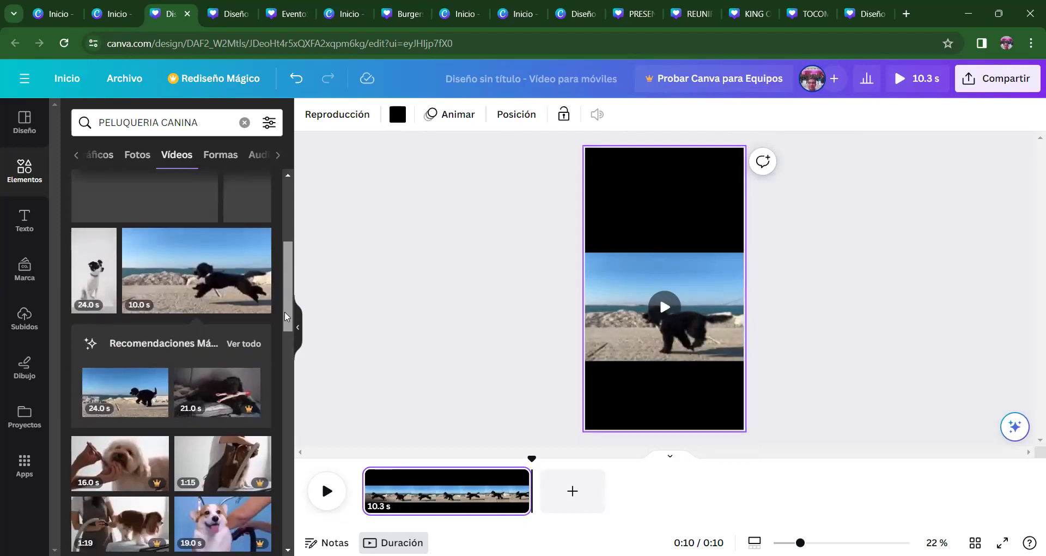
pyautogui.moveTo(286, 315); pyautogui.dragTo(287, 283)
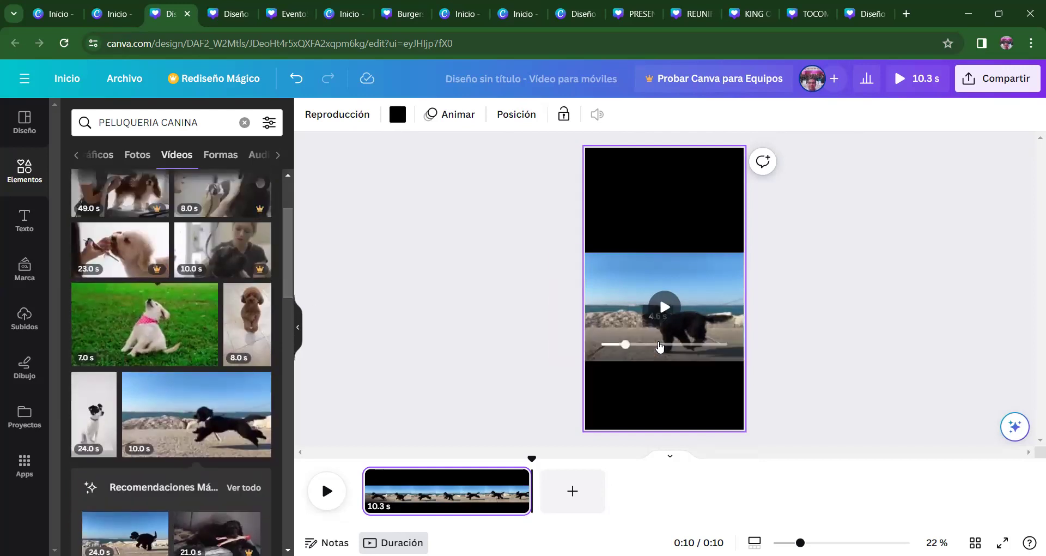
pyautogui.click(724, 352)
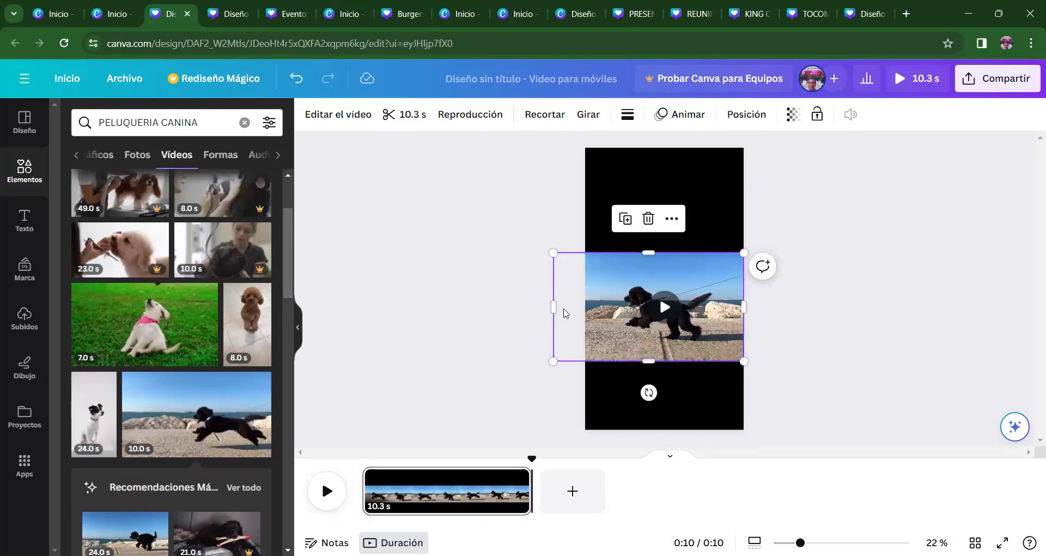
pyautogui.moveTo(551, 304); pyautogui.dragTo(584, 305)
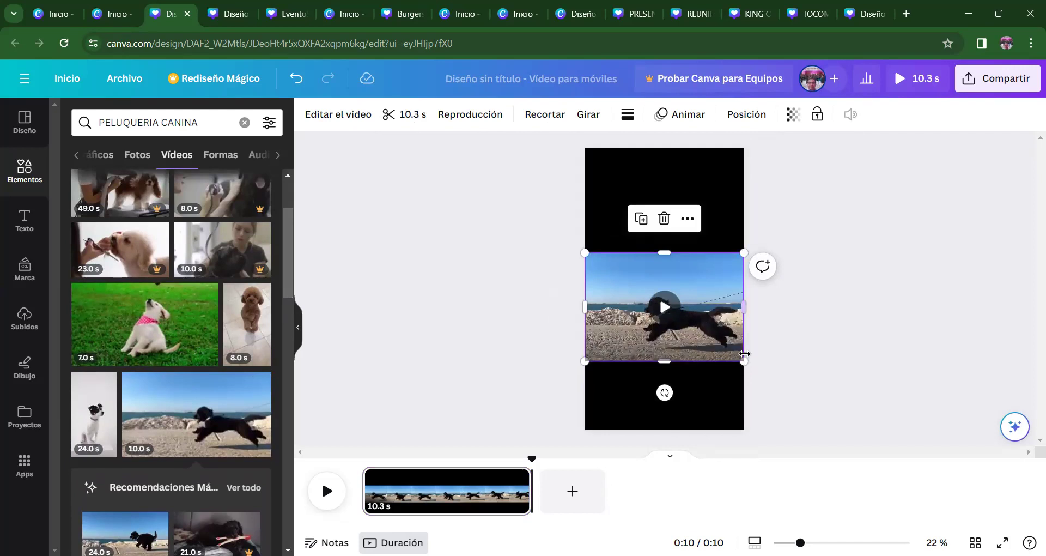
pyautogui.moveTo(743, 358); pyautogui.dragTo(655, 240)
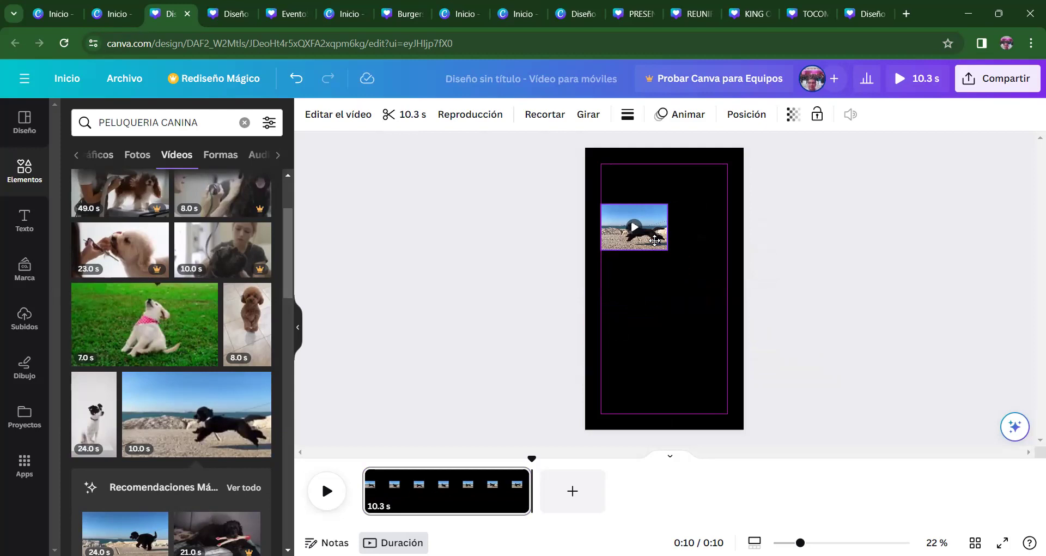
pyautogui.click(654, 240)
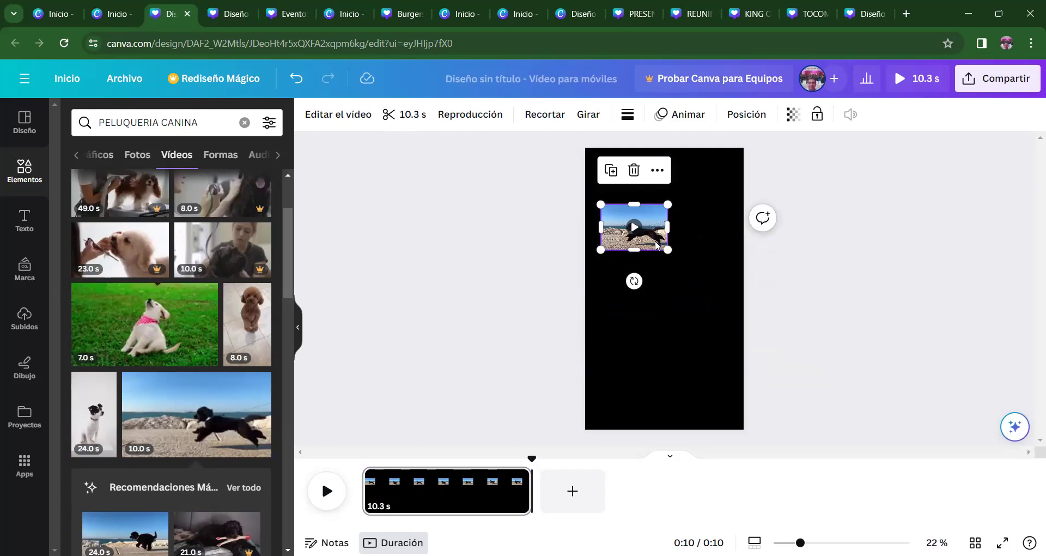
pyautogui.moveTo(648, 241); pyautogui.dragTo(662, 243)
pyautogui.click(725, 283)
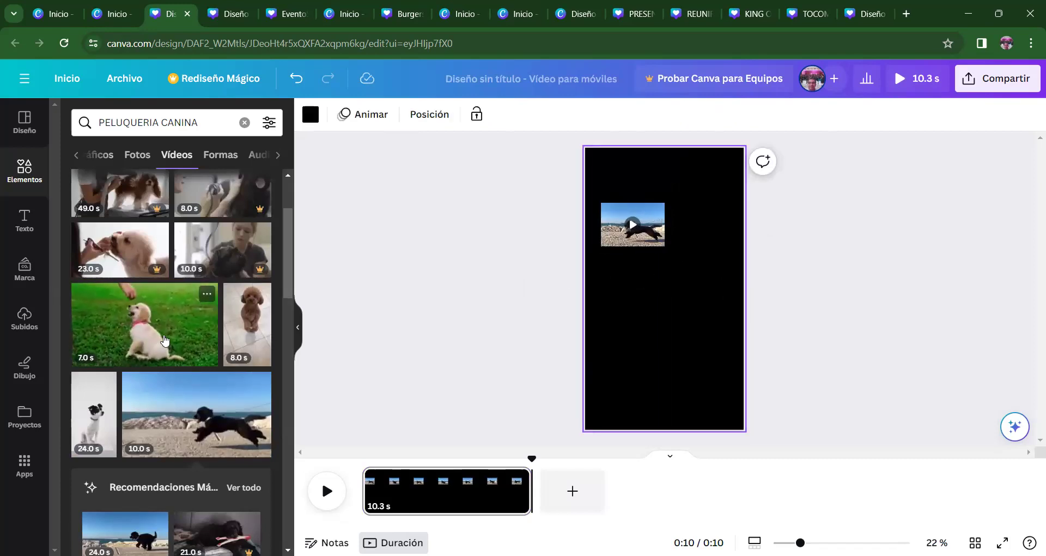
# - Add the 8.0 s poodle video, size it to 432 × 350 beside the dog clip, and preview
pyautogui.click(247, 324)
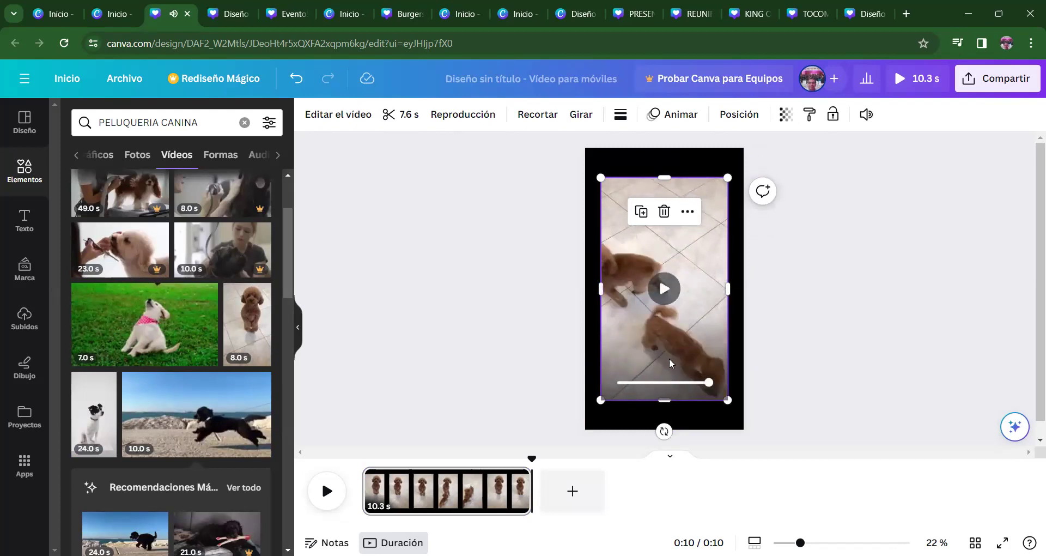
pyautogui.click(688, 212)
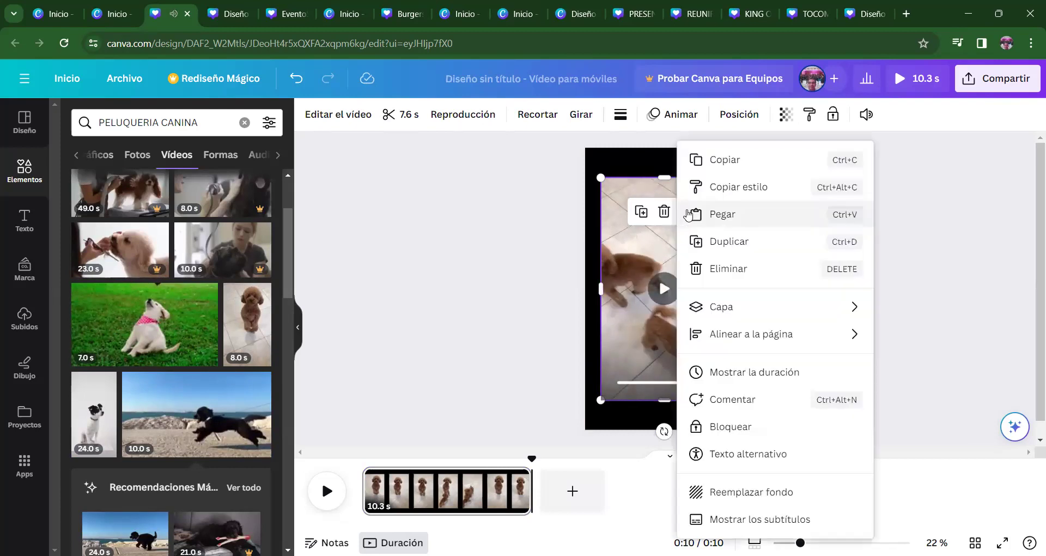
pyautogui.click(540, 295)
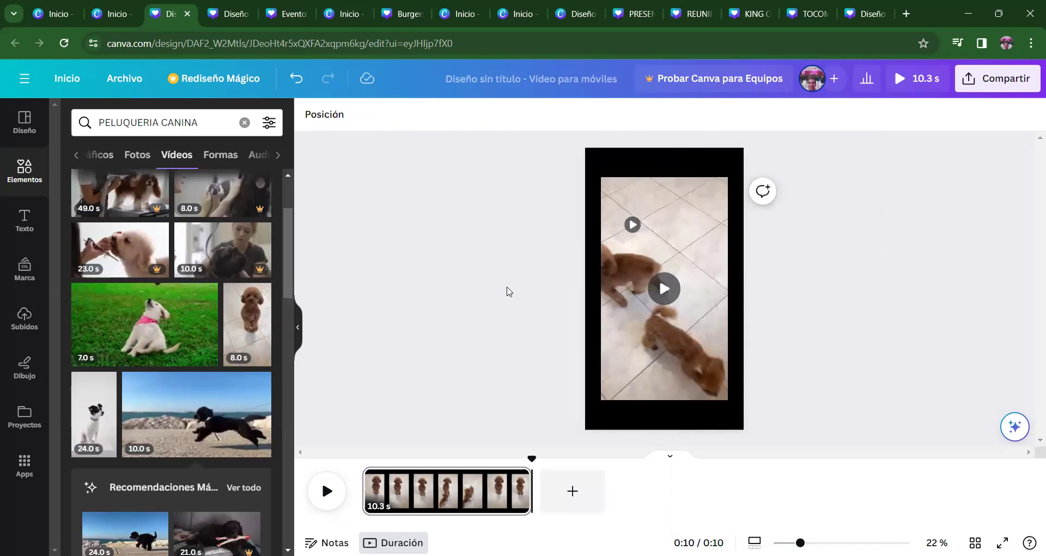
pyautogui.click(634, 306)
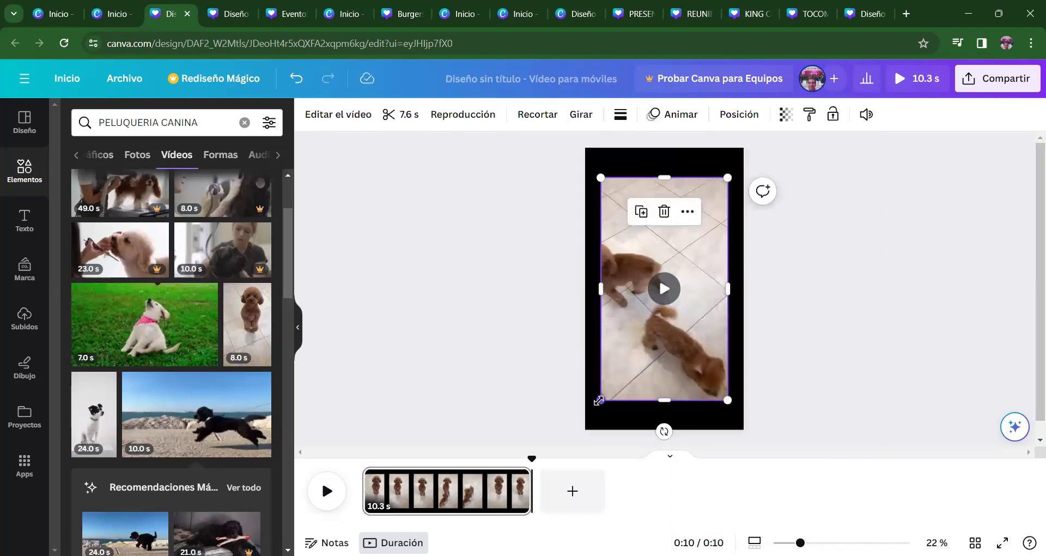
pyautogui.moveTo(599, 400); pyautogui.dragTo(695, 267)
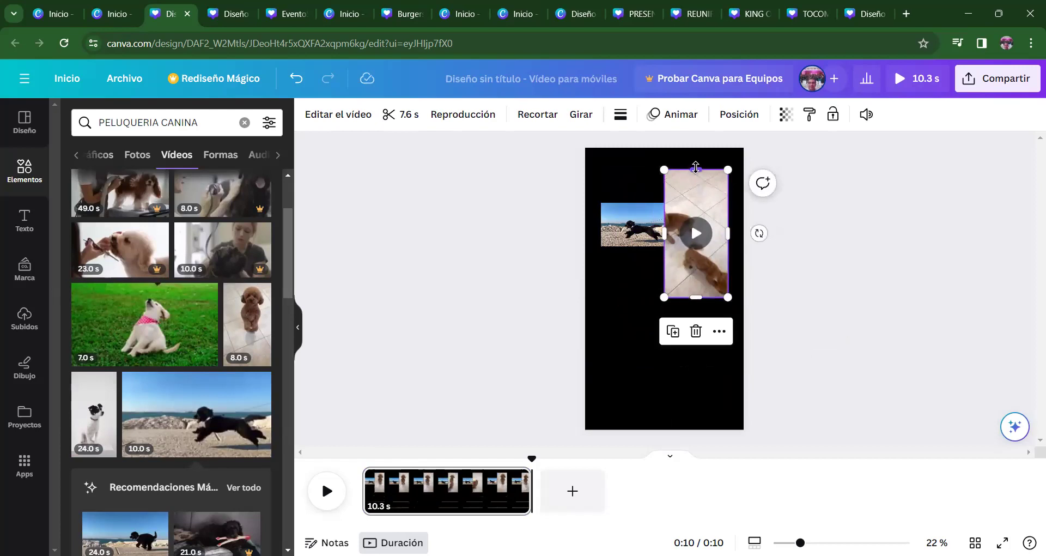
pyautogui.moveTo(695, 165); pyautogui.dragTo(694, 201)
pyautogui.moveTo(694, 297); pyautogui.dragTo(696, 245)
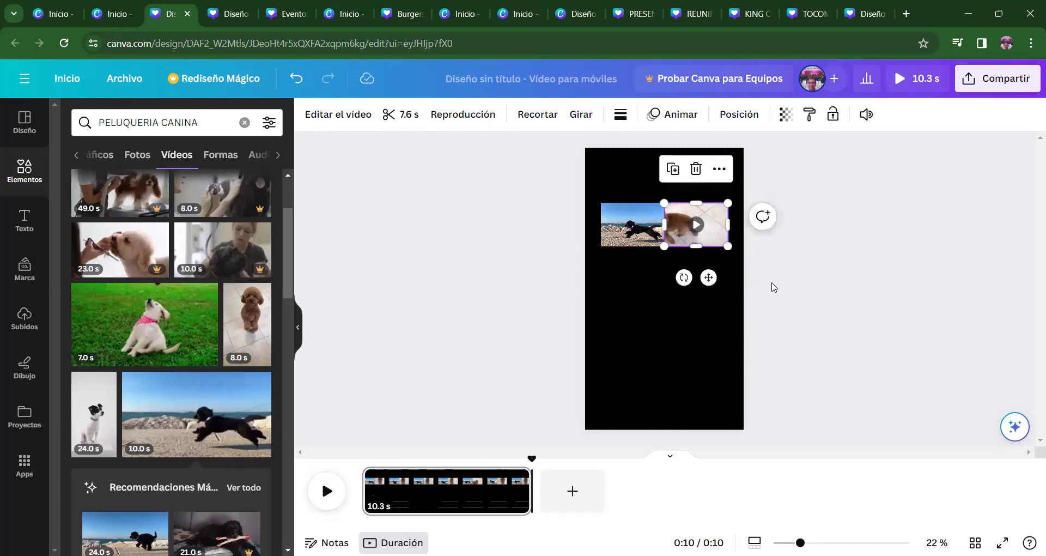
pyautogui.click(771, 285)
pyautogui.click(374, 491)
pyautogui.click(329, 497)
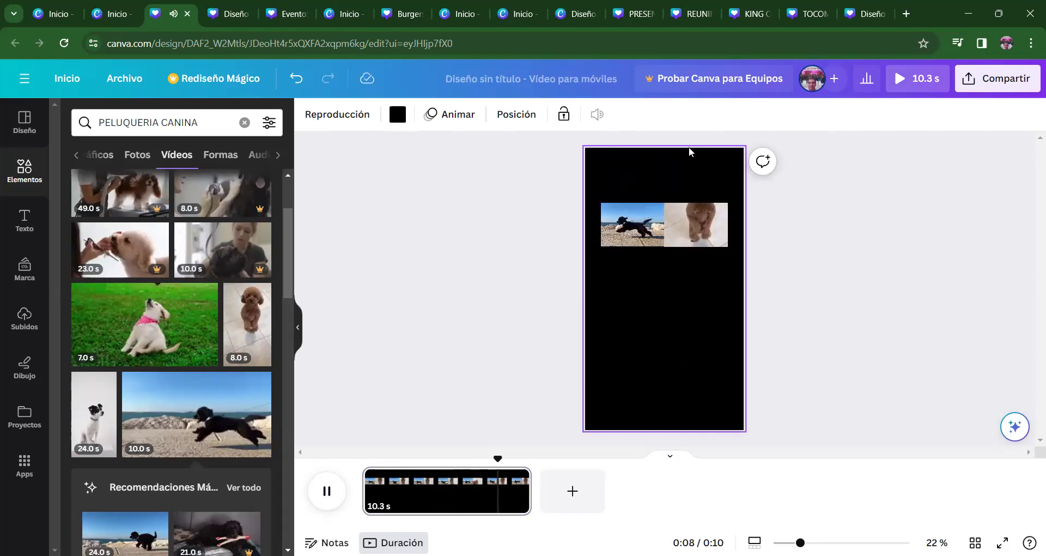
# - Adjust the poodle clip's top and bottom so it lines up with the running-dog clip
pyautogui.click(327, 491)
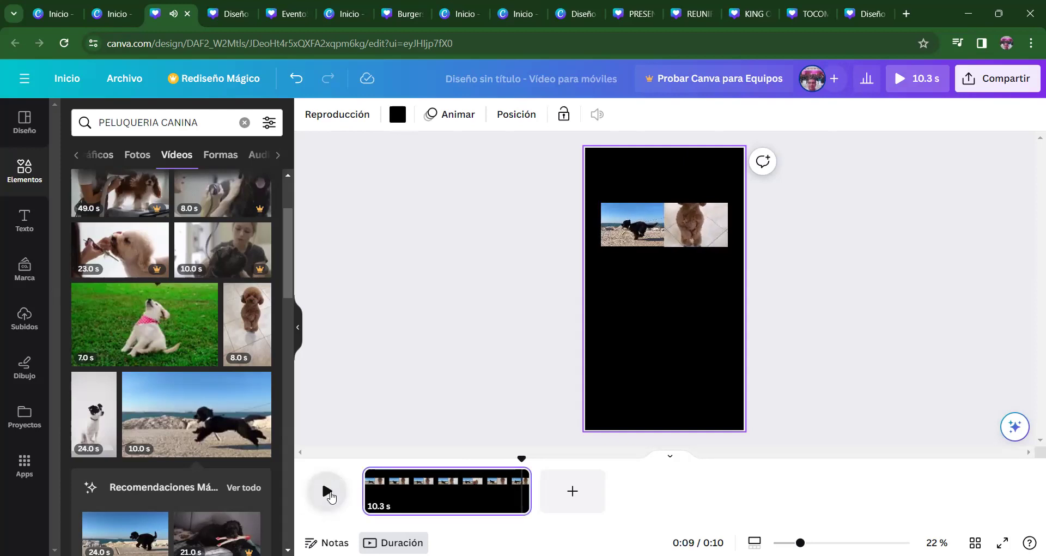
pyautogui.click(691, 227)
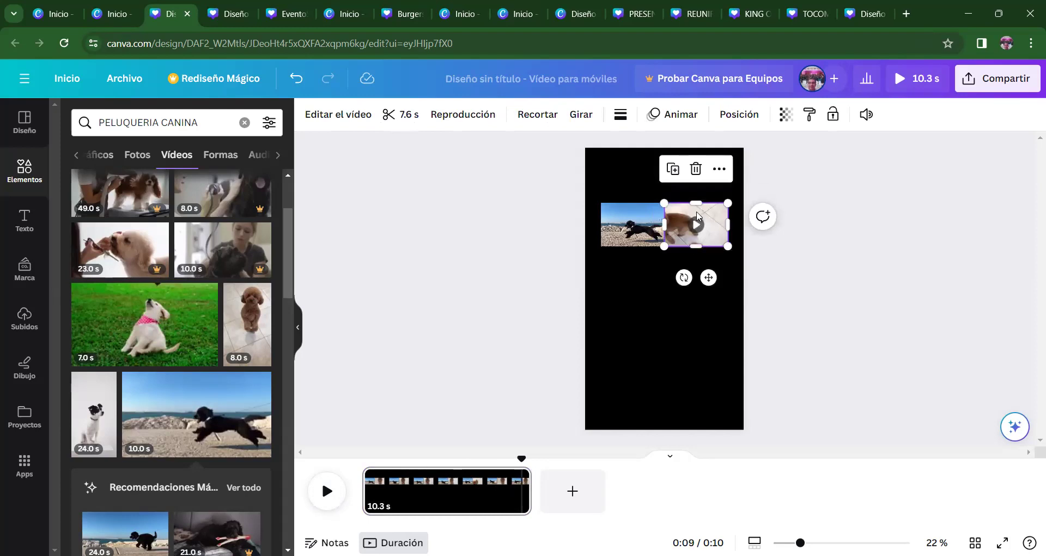
pyautogui.moveTo(695, 200); pyautogui.dragTo(695, 185)
pyautogui.moveTo(703, 231)
pyautogui.mouseDown()
pyautogui.moveTo(703, 248)
pyautogui.moveTo(700, 238)
pyautogui.mouseUp()
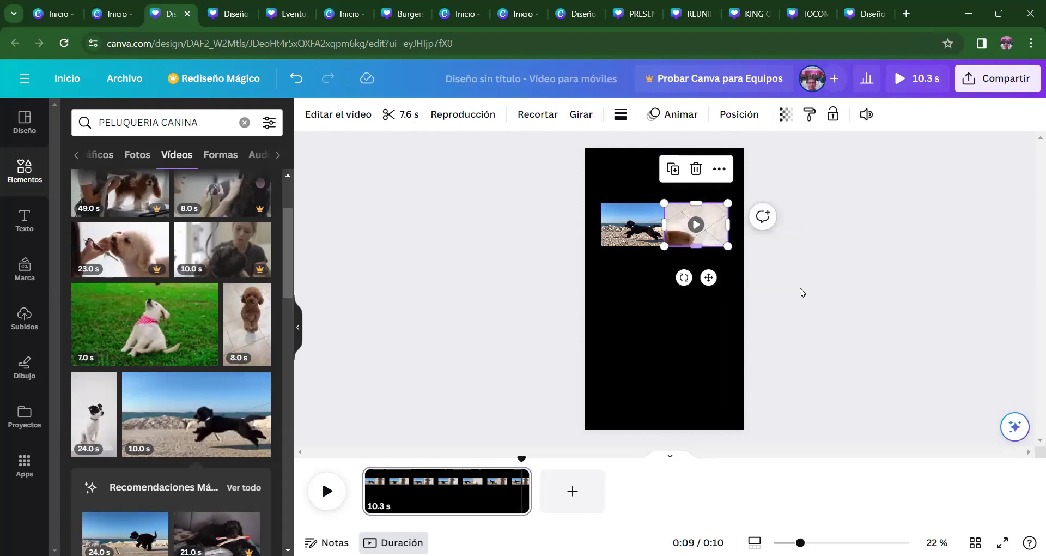
pyautogui.click(376, 371)
# - Replay the page from the beginning to check the two clips side by side
pyautogui.click(329, 492)
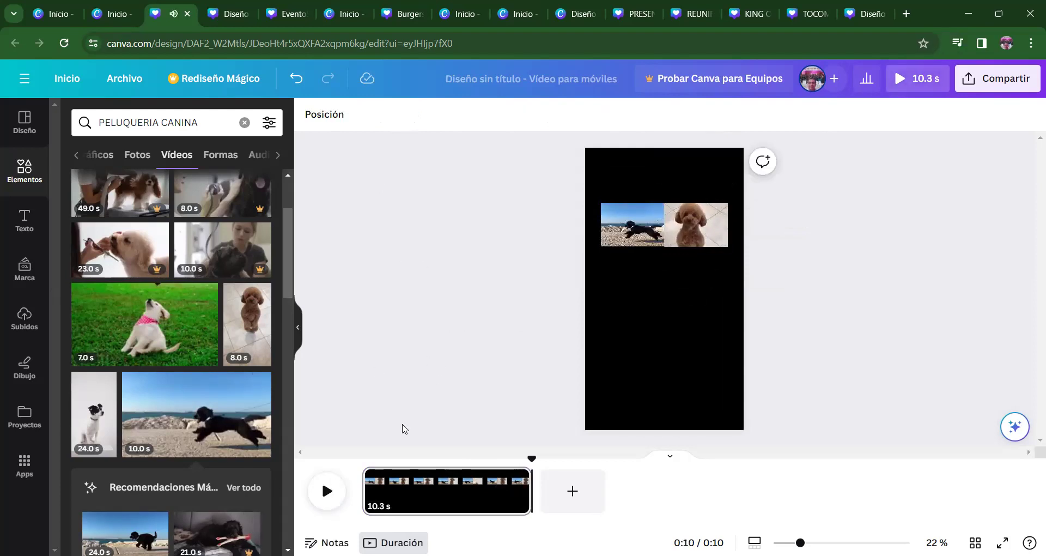
pyautogui.click(436, 490)
pyautogui.click(327, 492)
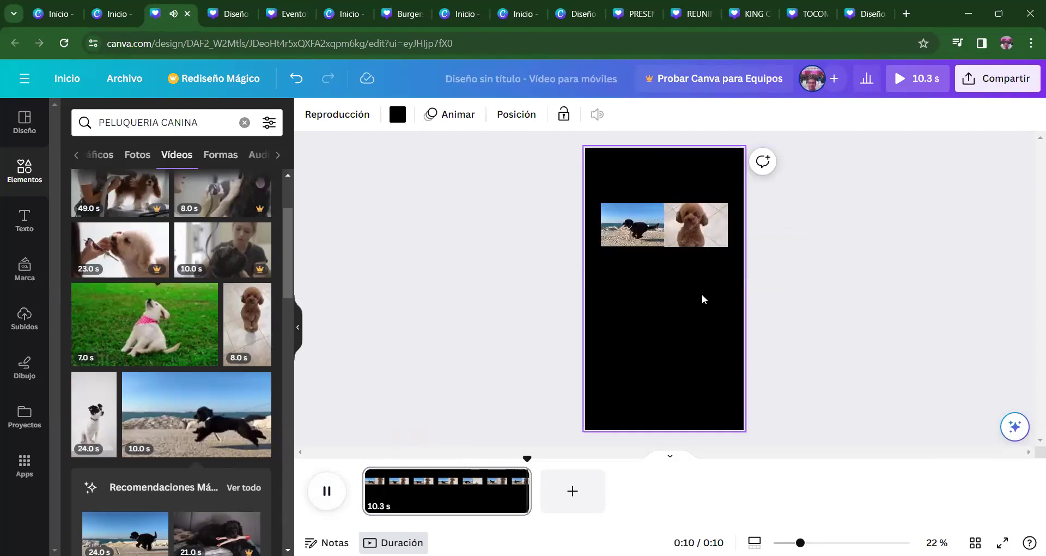
pyautogui.rightClick(708, 226)
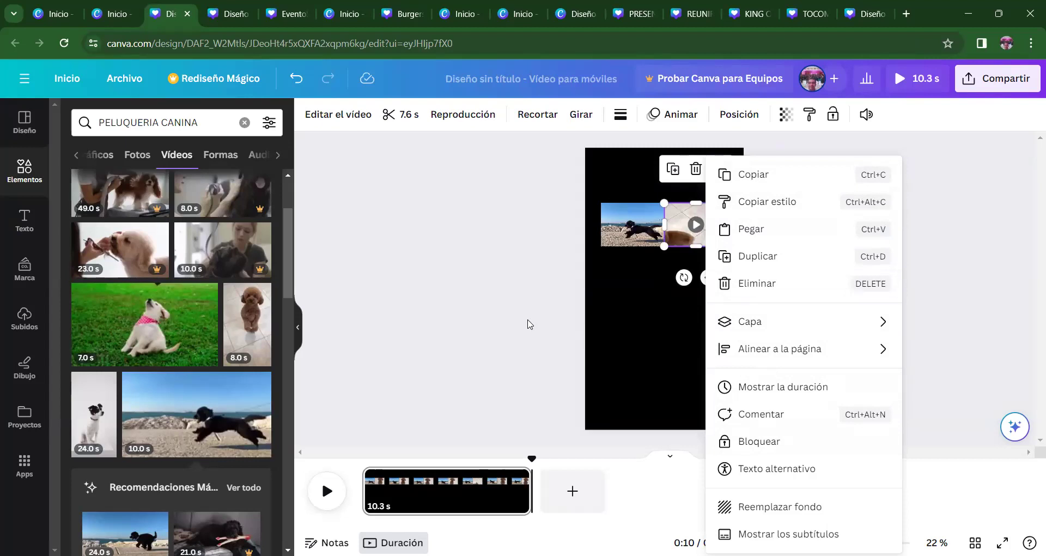
pyautogui.press('Escape')
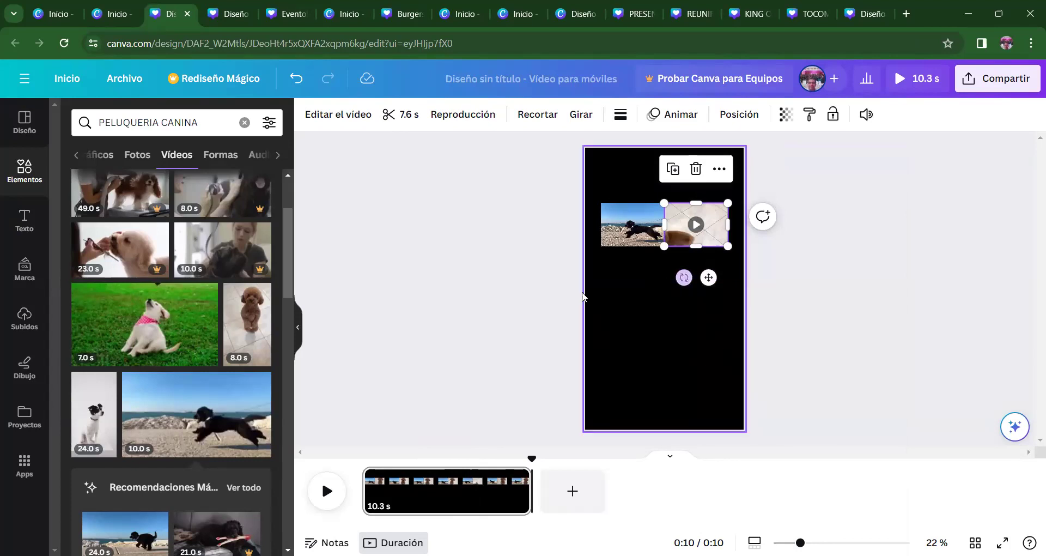
pyautogui.click(548, 270)
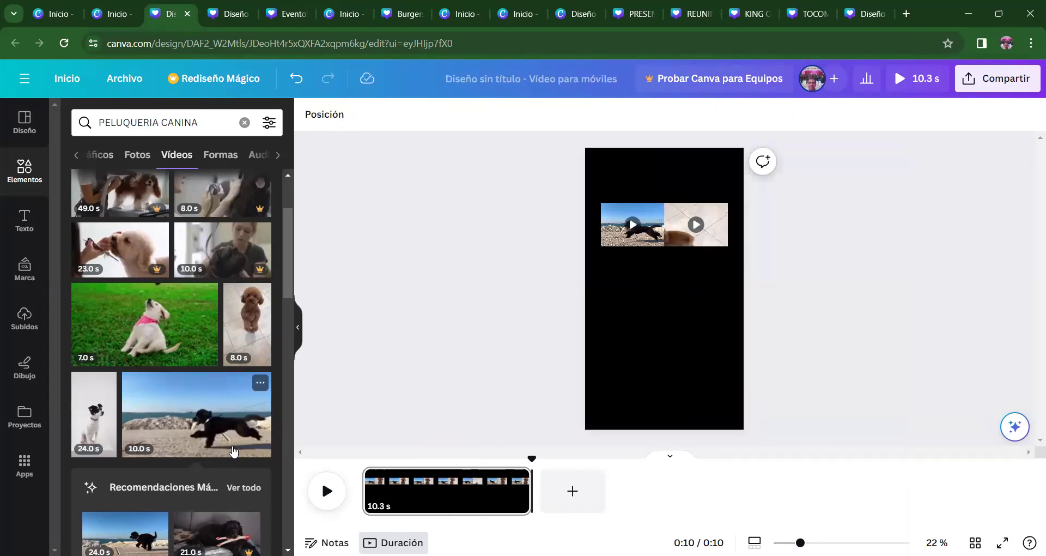
# - Add the 6.0 s two-dogs clip and shrink it to sit beneath the sea clip
pyautogui.moveTo(286, 282); pyautogui.dragTo(273, 406)
pyautogui.moveTo(114, 269)
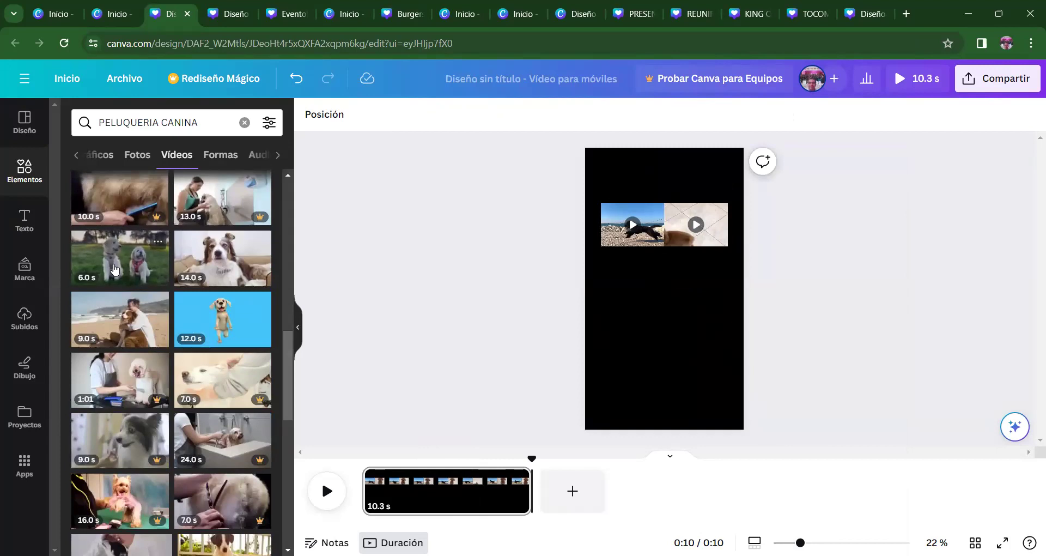
pyautogui.click(115, 268)
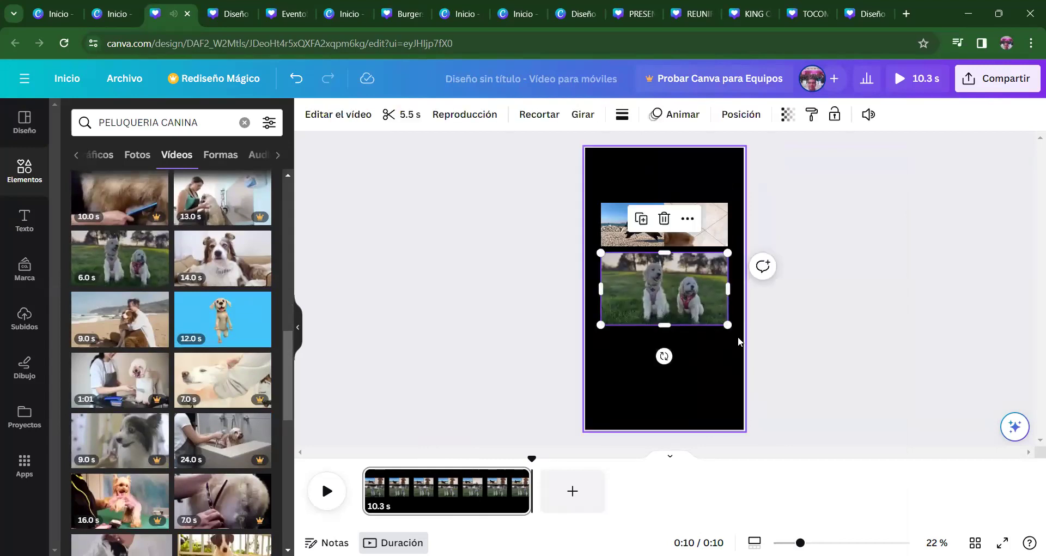
pyautogui.moveTo(664, 313)
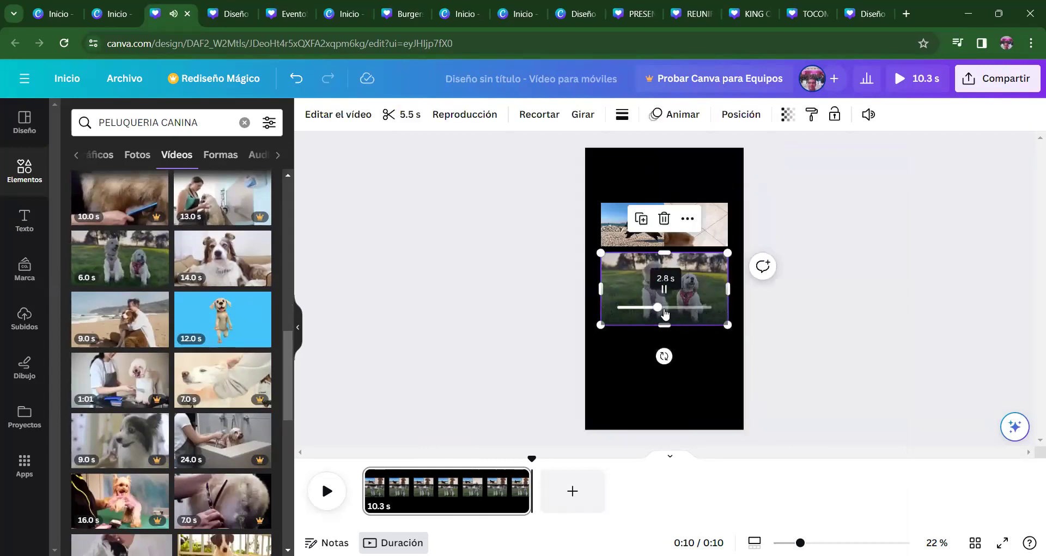
pyautogui.rightClick(635, 288)
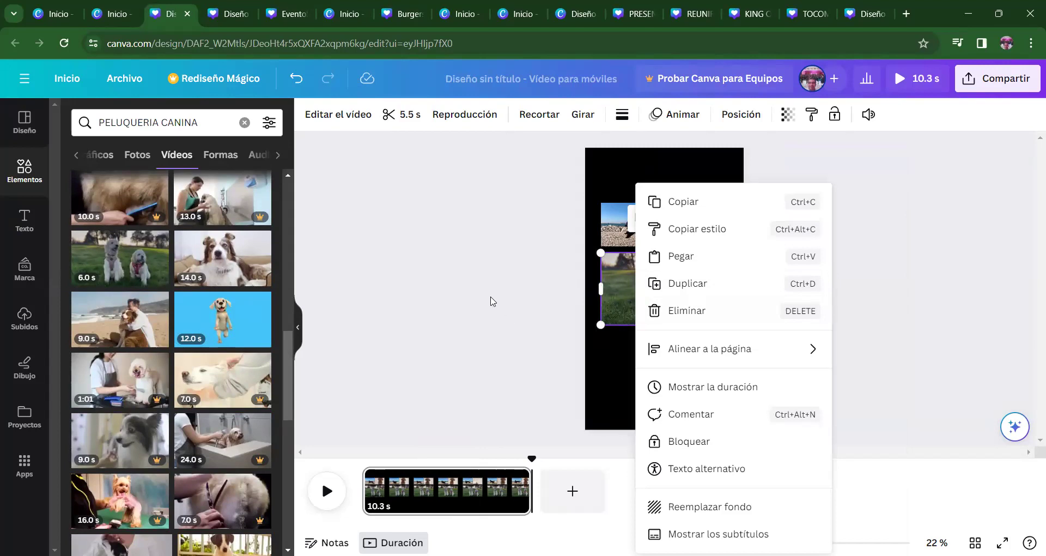
pyautogui.click(471, 284)
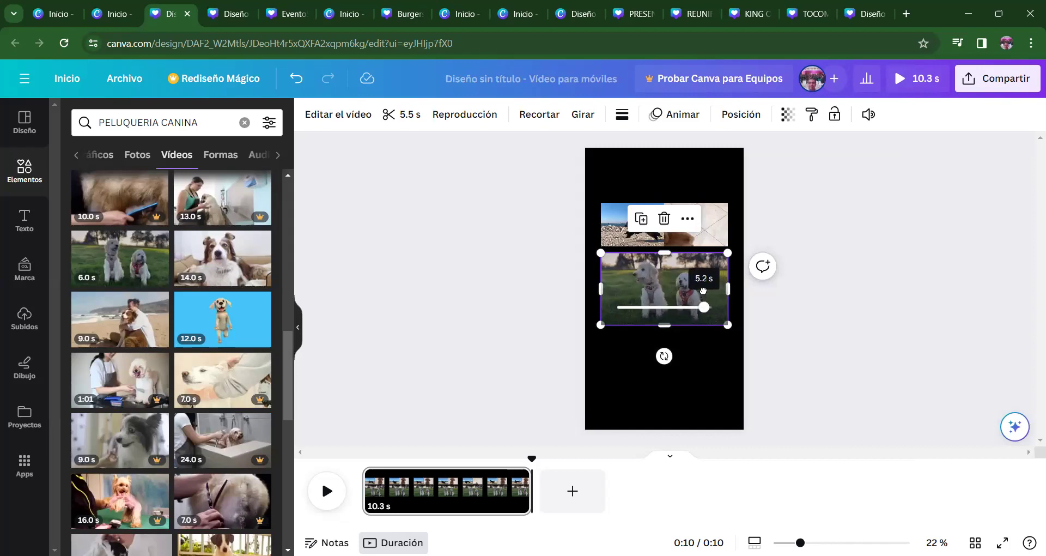
pyautogui.moveTo(647, 280); pyautogui.dragTo(648, 274)
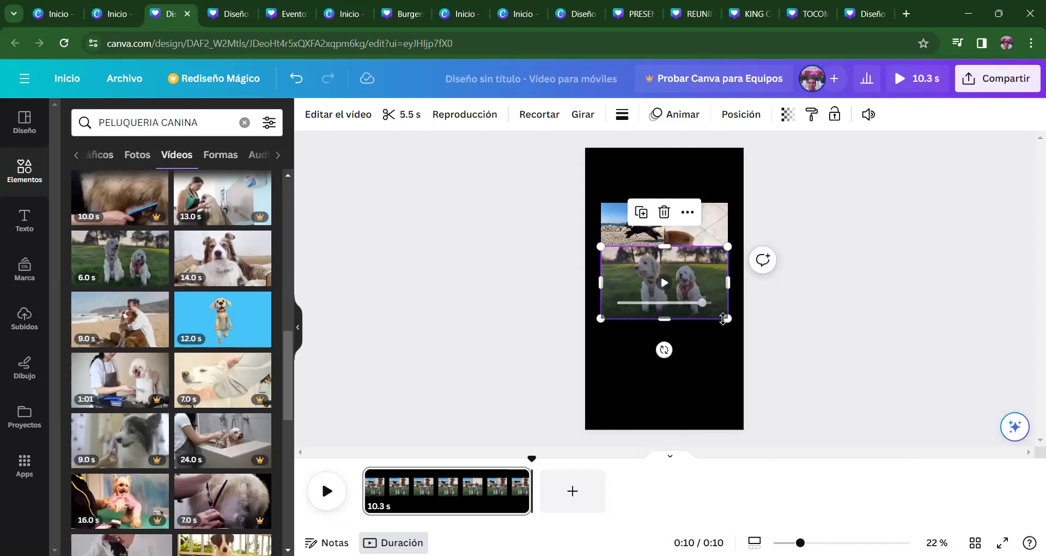
pyautogui.moveTo(715, 310); pyautogui.dragTo(663, 284)
pyautogui.click(775, 346)
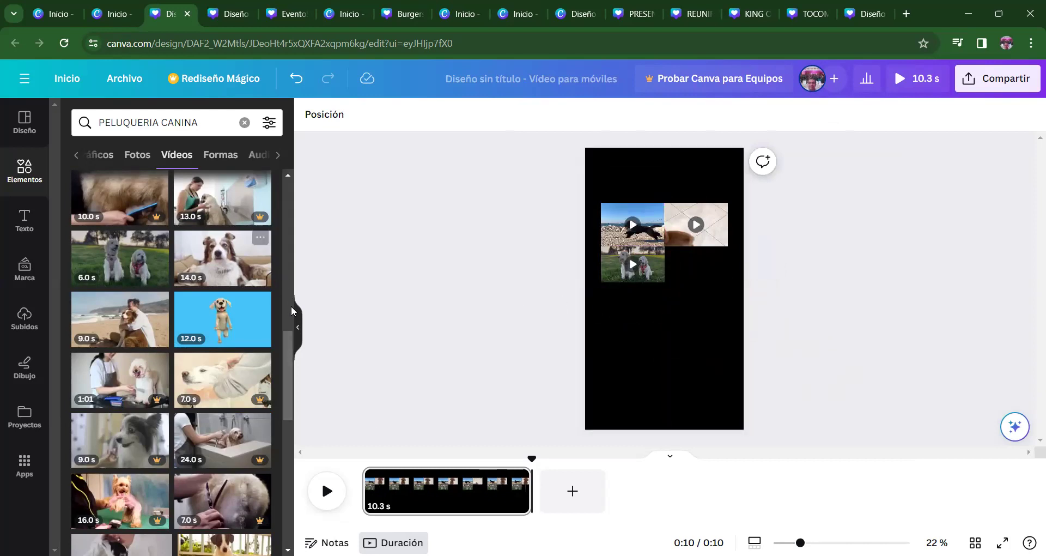
pyautogui.moveTo(283, 364); pyautogui.dragTo(279, 401)
pyautogui.scroll(-5, 279, 397)
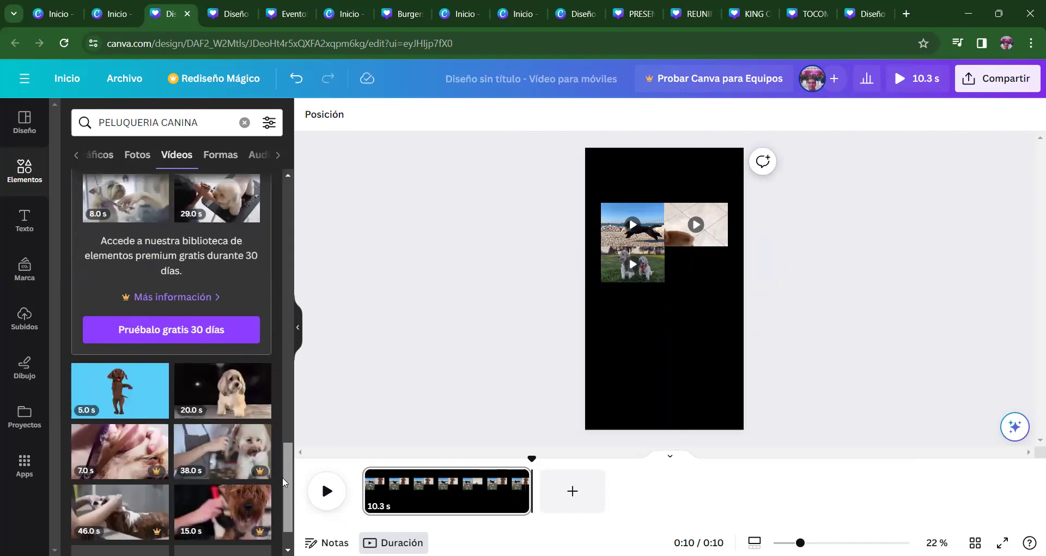
pyautogui.scroll(-3, 281, 485)
# - Add the 18.0 s dog clip and shrink it to 432 × 246 in the bottom-right slot
pyautogui.scroll(-1, 278, 501)
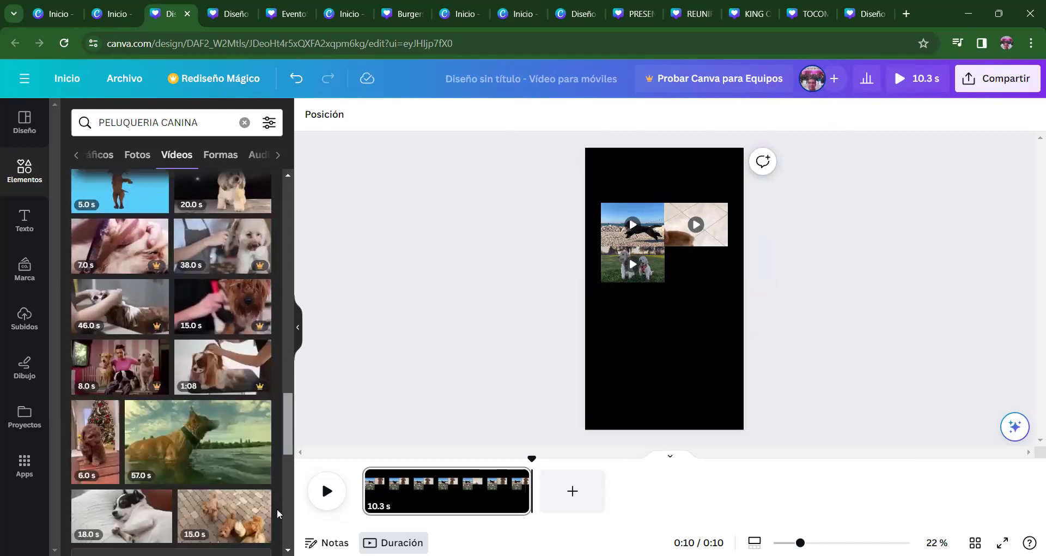
pyautogui.scroll(-2, 276, 511)
pyautogui.scroll(-2, 276, 523)
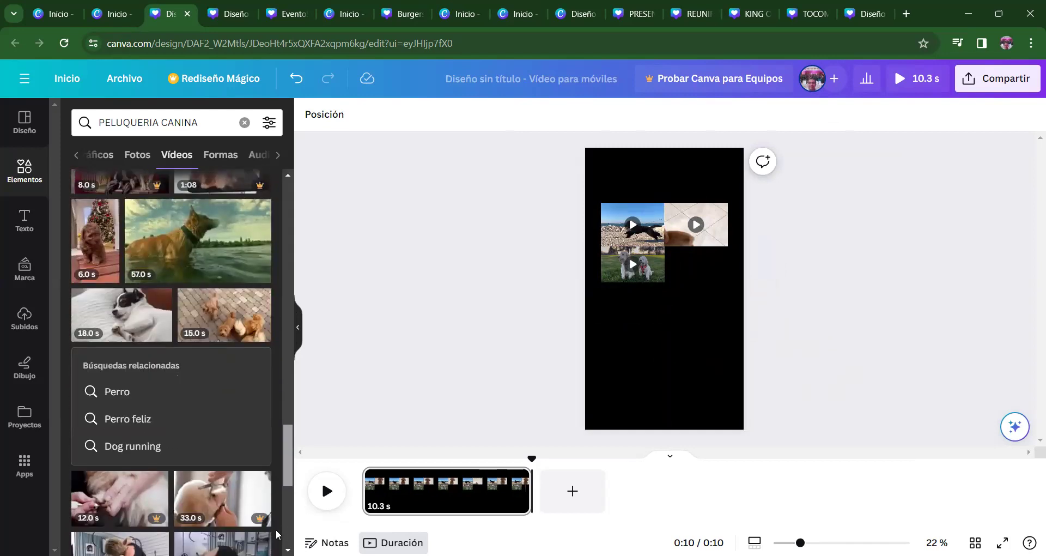
pyautogui.click(144, 321)
pyautogui.moveTo(601, 322); pyautogui.dragTo(732, 264)
pyautogui.click(853, 294)
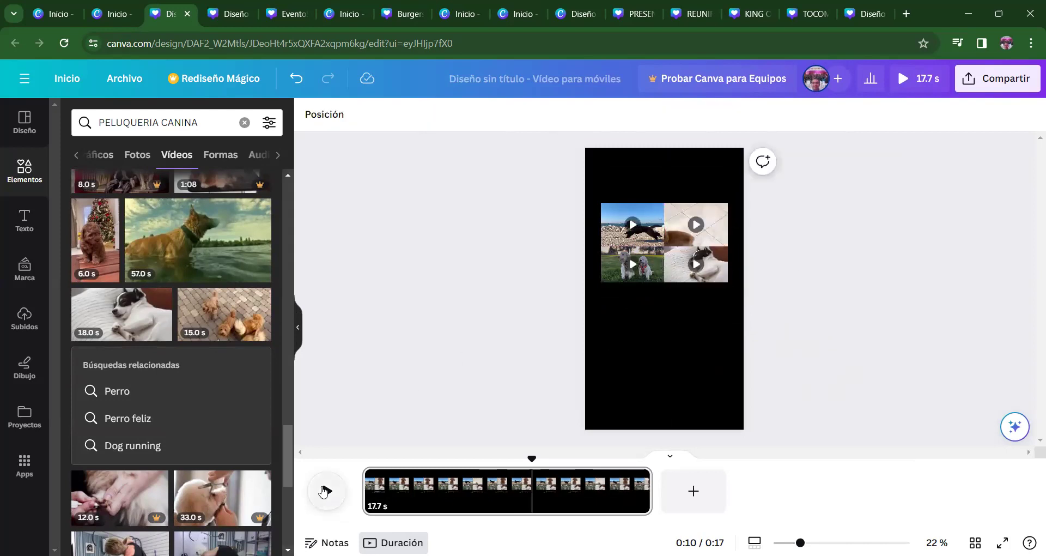
# - Trim the page from 17.7 to 5.0 seconds and replay the four-clip collage
pyautogui.click(326, 490)
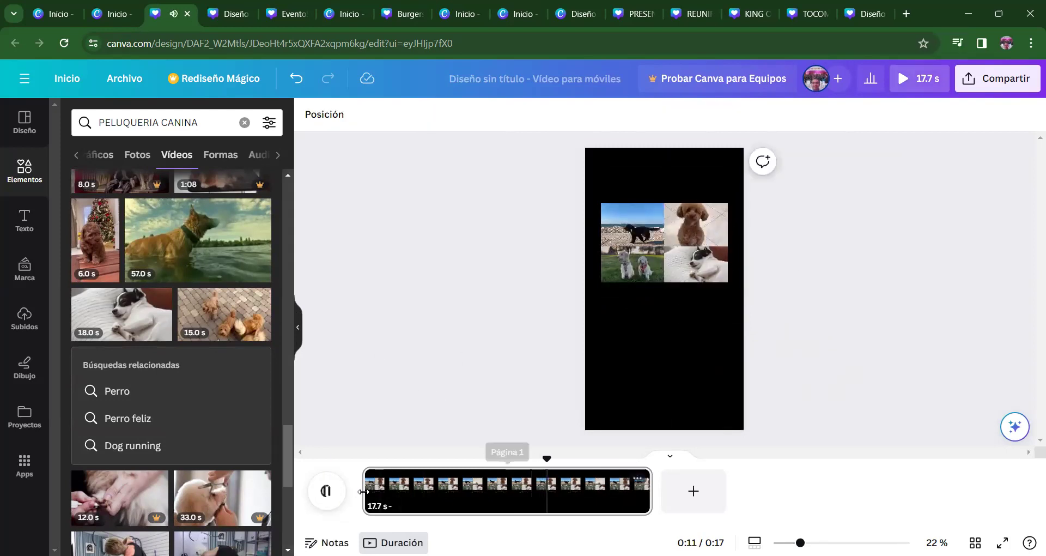
pyautogui.click(324, 492)
pyautogui.click(327, 493)
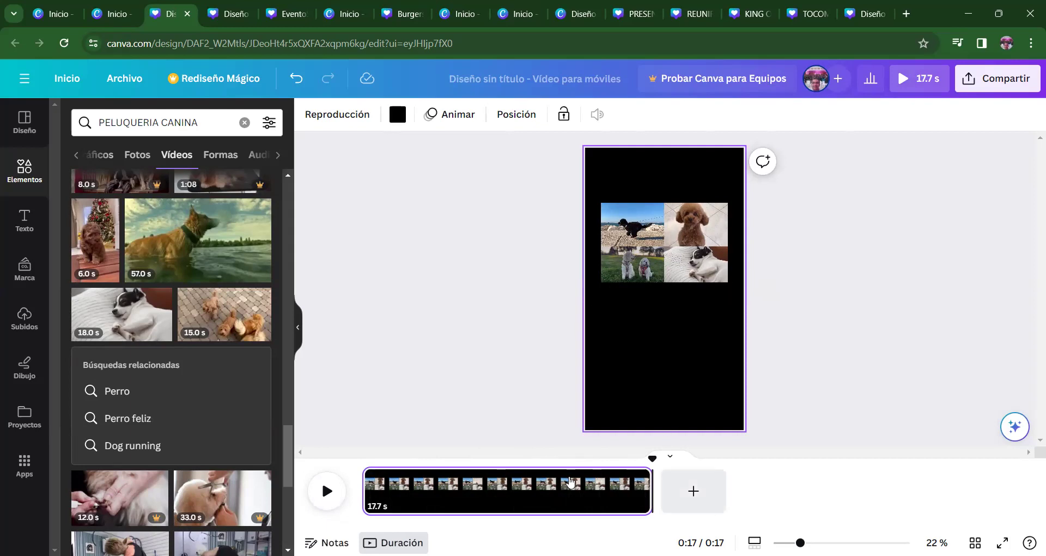
pyautogui.moveTo(647, 491); pyautogui.dragTo(440, 486)
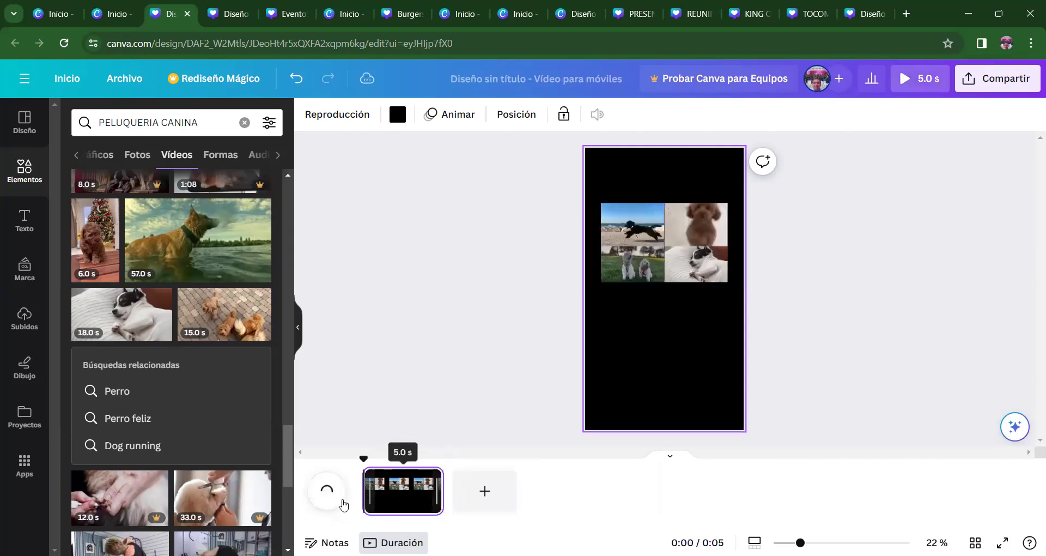
pyautogui.click(327, 492)
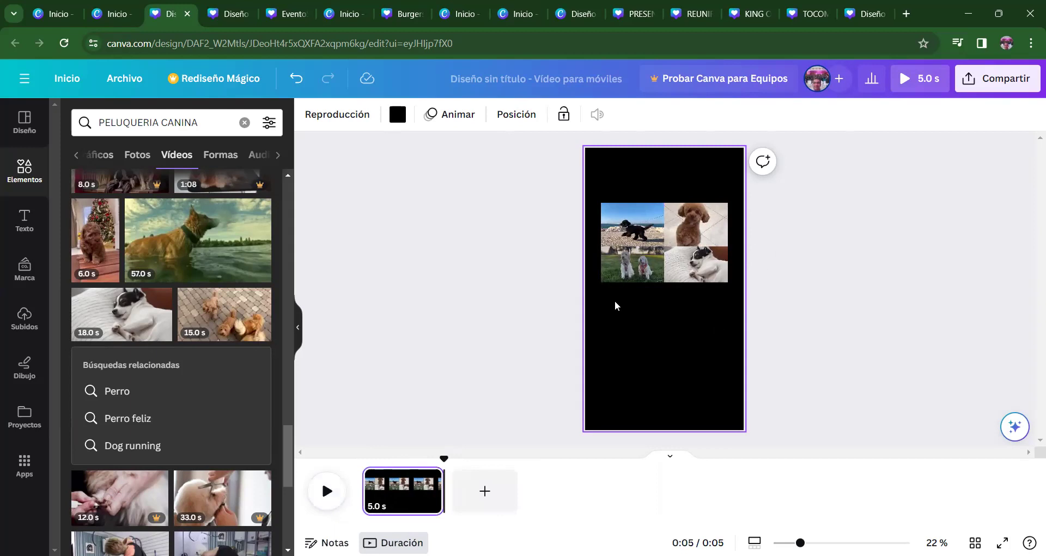
# - Mute the top-right poodle clip and preview the page
pyautogui.click(708, 225)
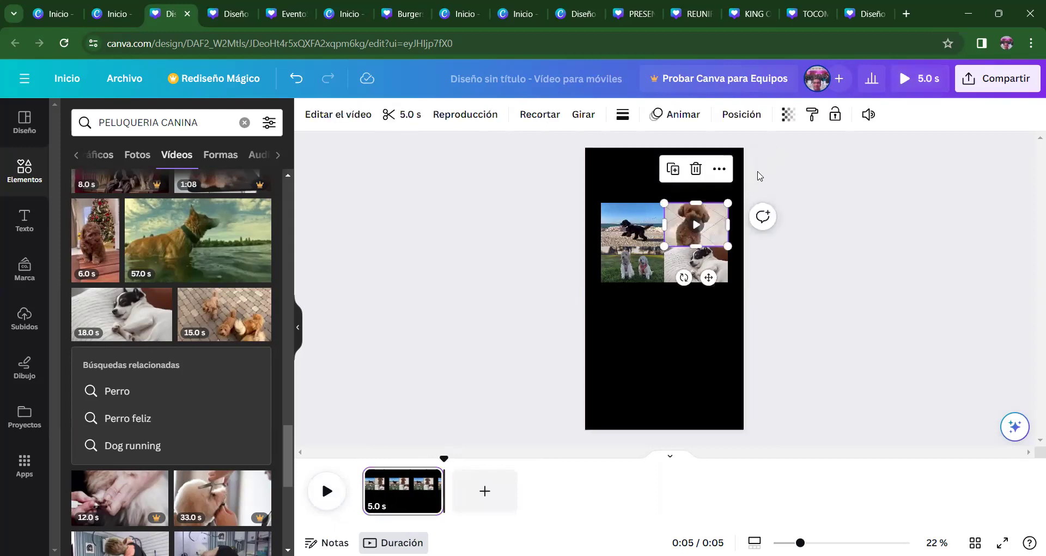
pyautogui.click(868, 116)
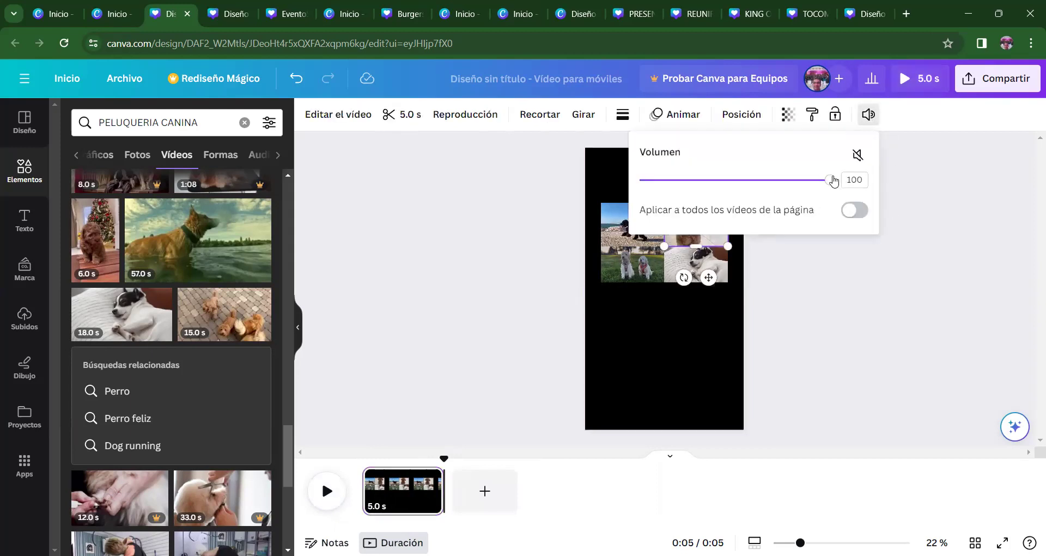
pyautogui.click(857, 155)
pyautogui.click(632, 267)
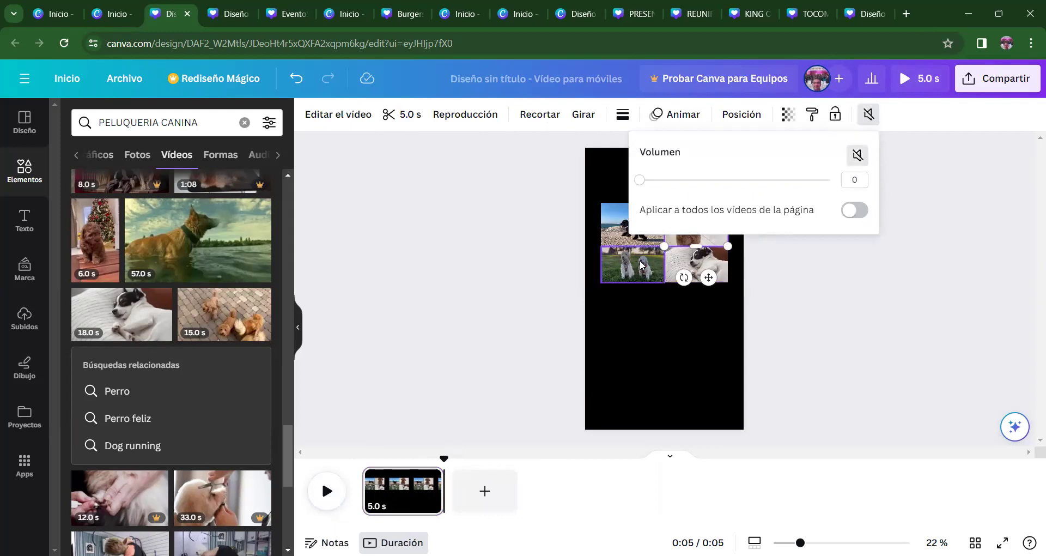
pyautogui.click(871, 117)
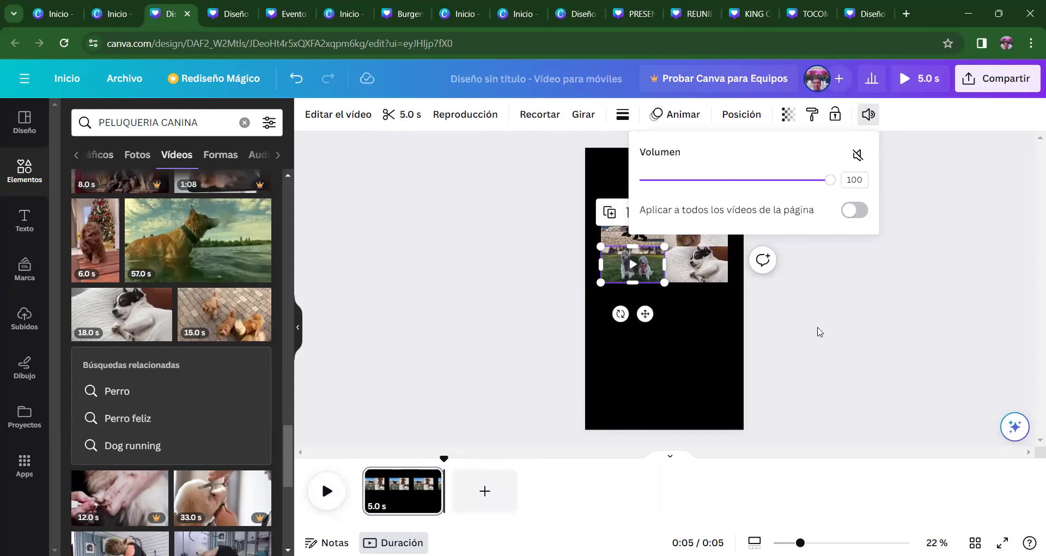
pyautogui.click(700, 267)
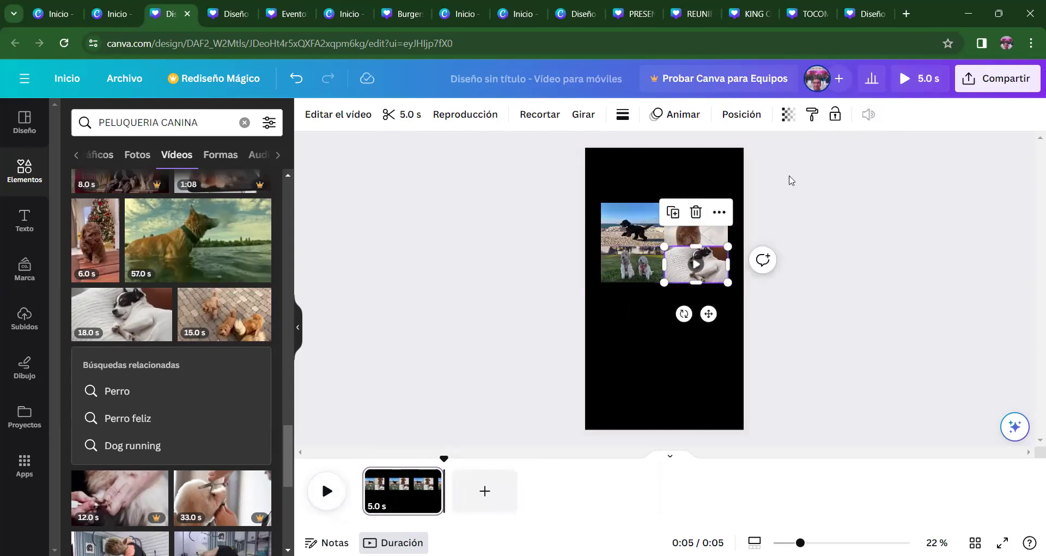
pyautogui.click(633, 218)
pyautogui.click(890, 301)
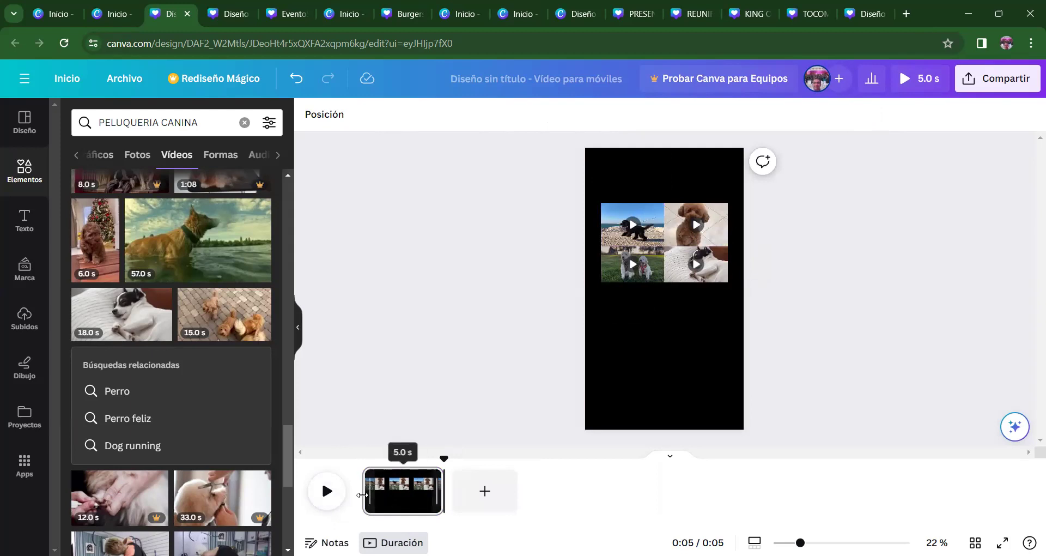
pyautogui.click(322, 495)
pyautogui.click(327, 493)
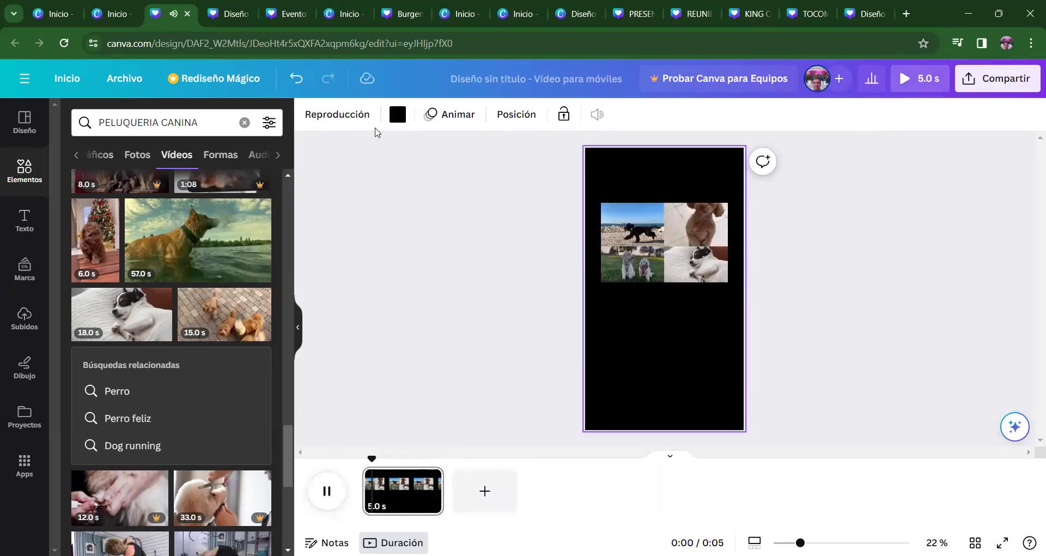
# - Mute the bottom-left two-dogs clip and play the page again from the start
pyautogui.click(682, 223)
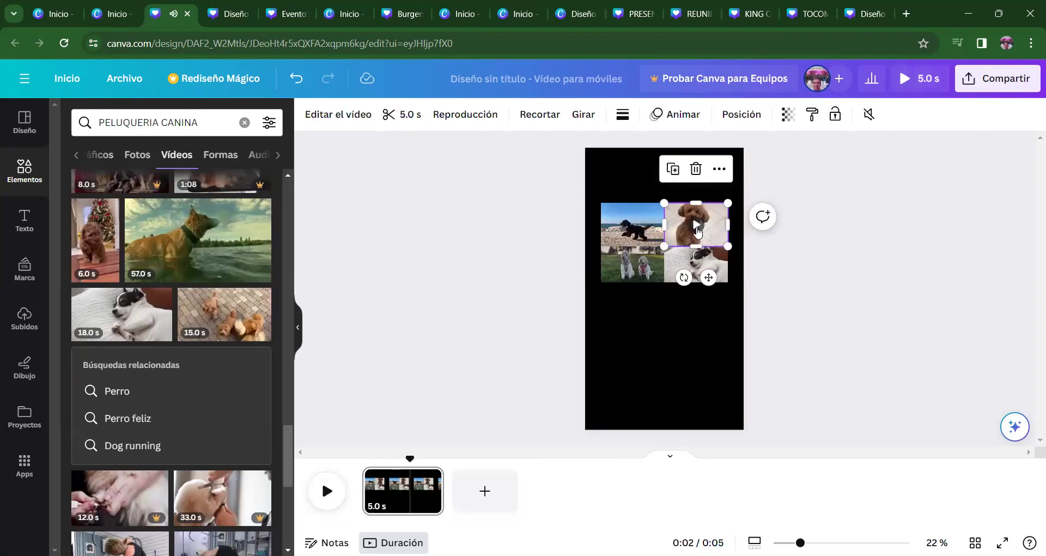
pyautogui.click(632, 265)
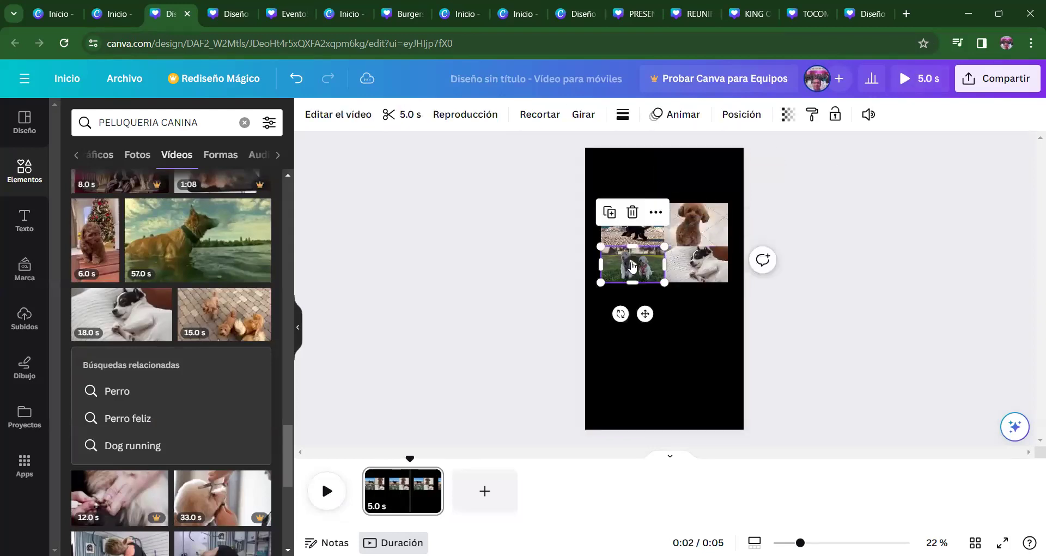
pyautogui.click(872, 115)
pyautogui.click(856, 154)
pyautogui.click(954, 215)
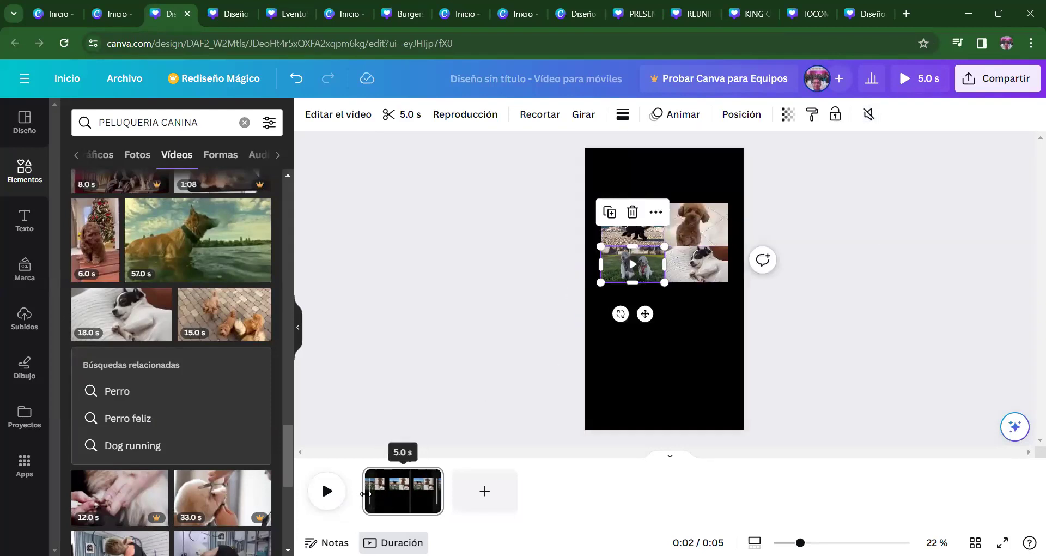
pyautogui.click(365, 493)
pyautogui.click(326, 492)
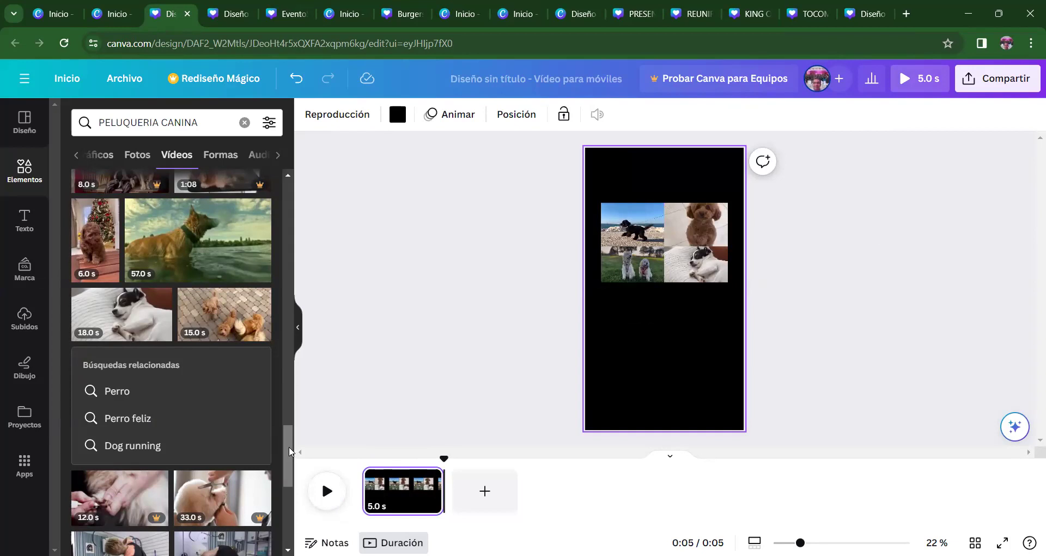
# - Open the Texto panel and scroll down to the Combinaciones de fuentes presets
pyautogui.moveTo(289, 452); pyautogui.dragTo(289, 451)
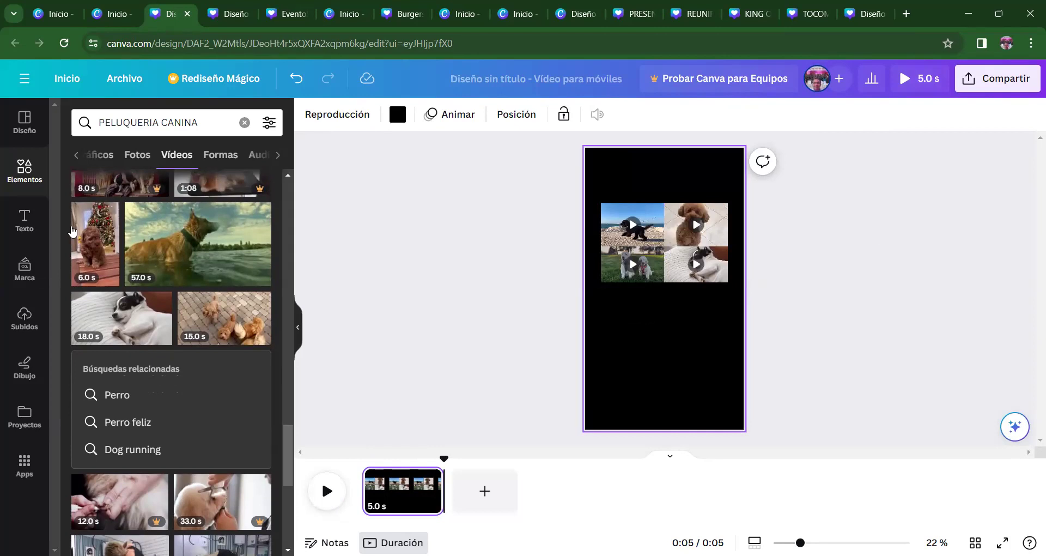
pyautogui.click(25, 226)
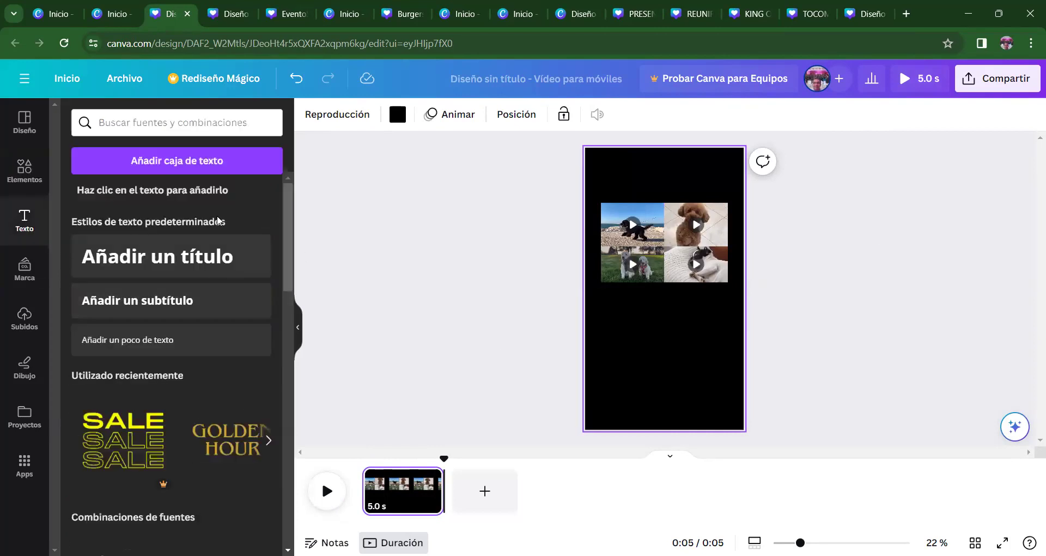
pyautogui.moveTo(290, 276); pyautogui.dragTo(287, 354)
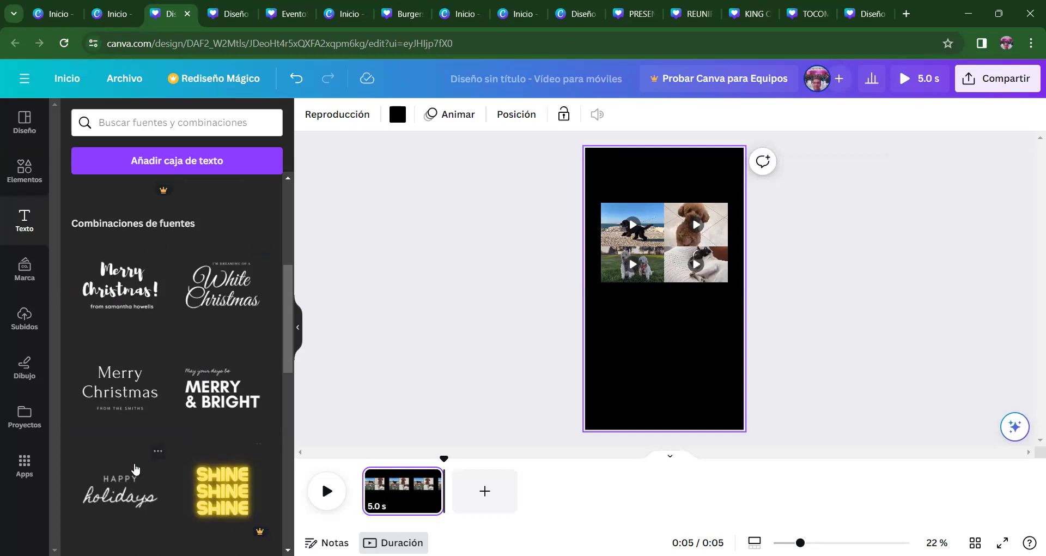
pyautogui.scroll(-2, 286, 381)
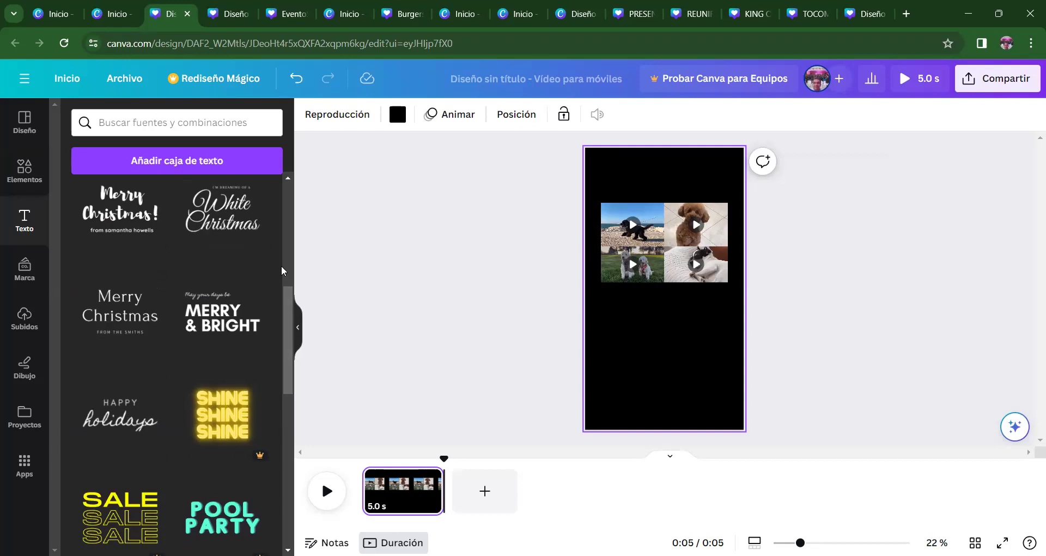
pyautogui.click(205, 226)
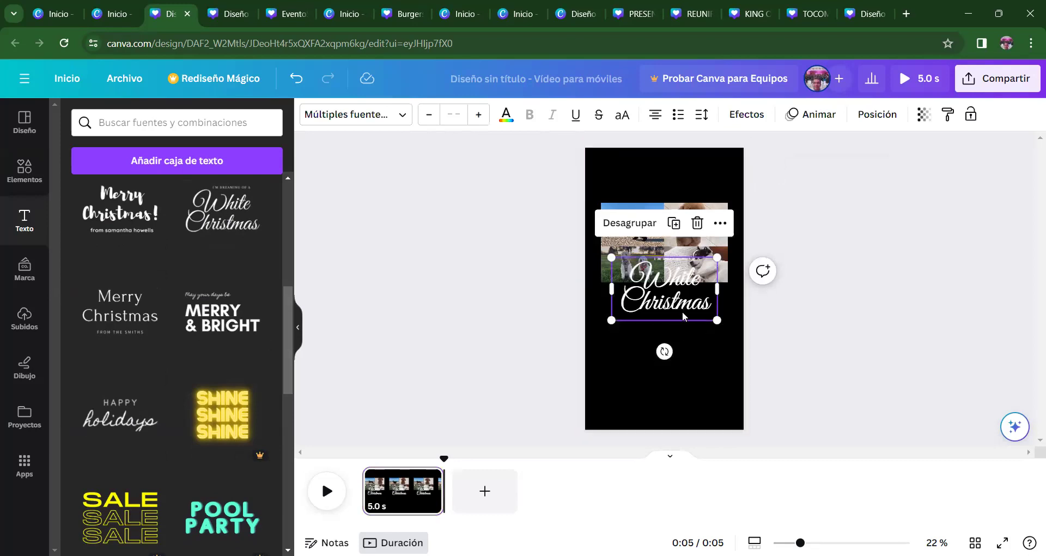
pyautogui.moveTo(682, 309); pyautogui.dragTo(683, 357)
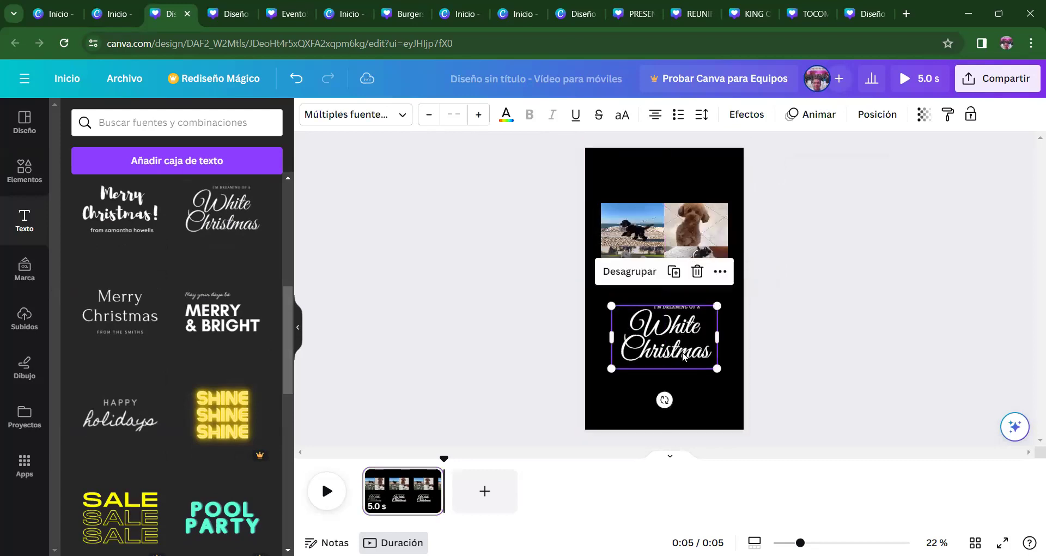
pyautogui.doubleClick(708, 355)
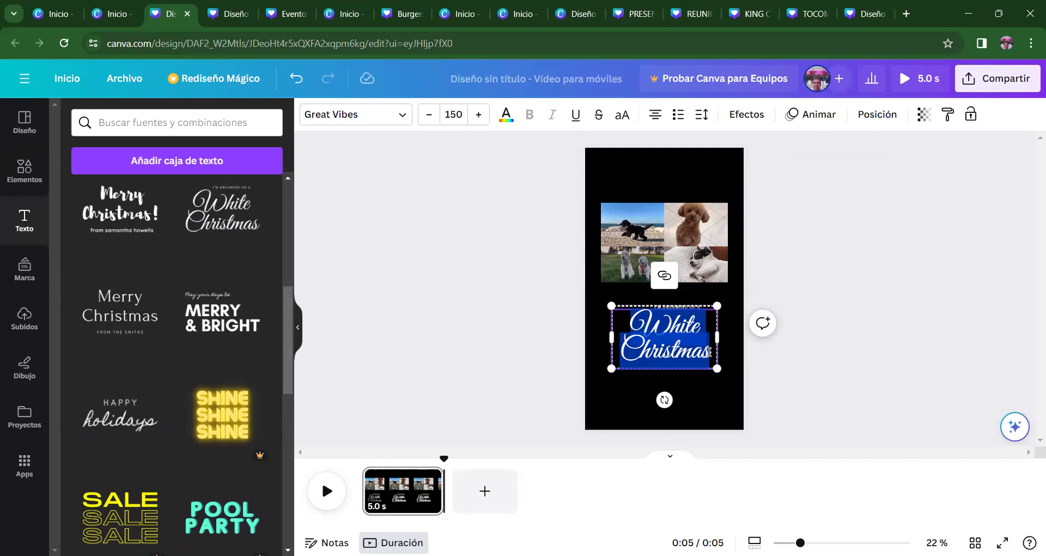
pyautogui.write('ADOPTAME')
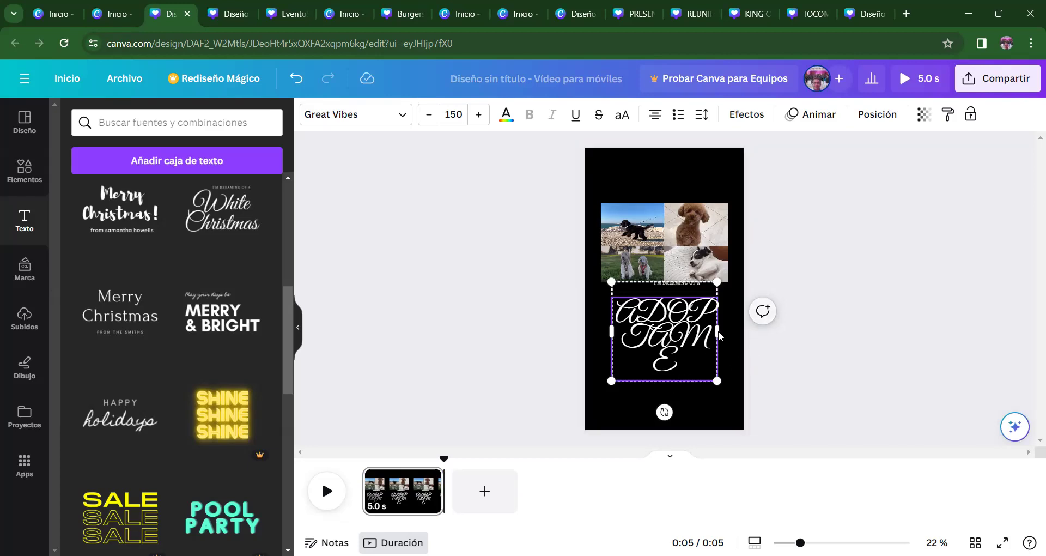
pyautogui.press('Escape')
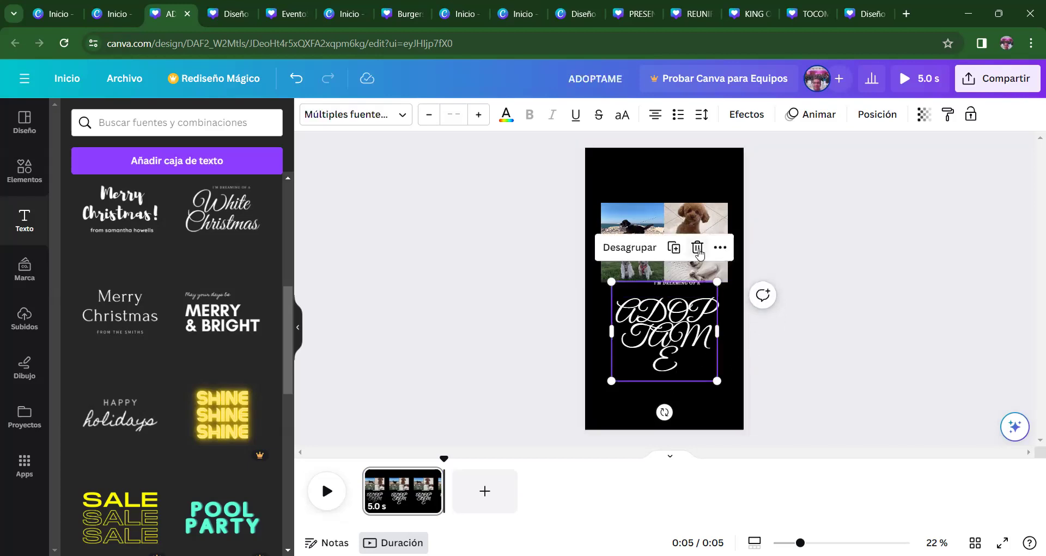
pyautogui.press('Delete')
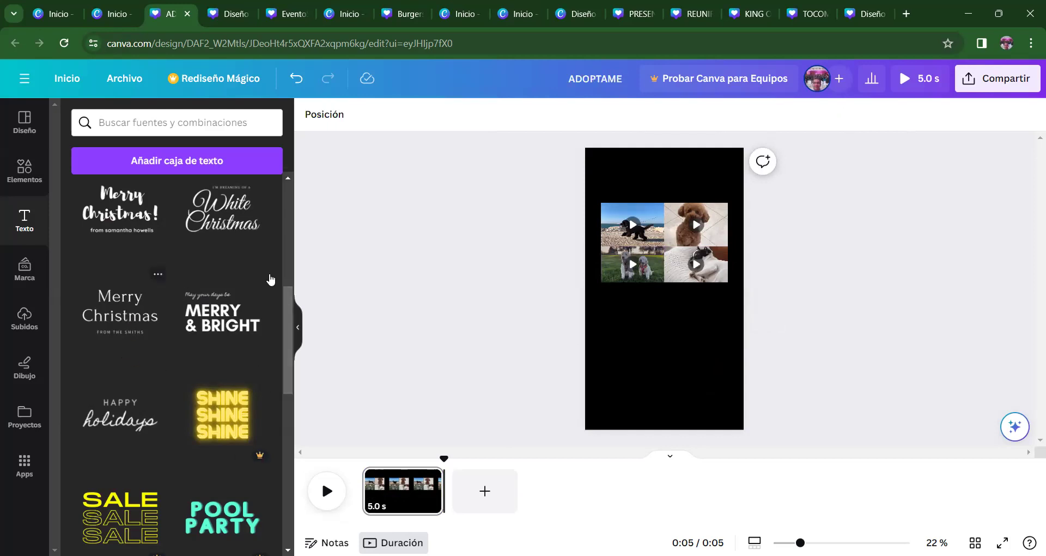
# - Add the Merry Christmas font combination and delete the extra title and FROM THE SMITHS line
pyautogui.click(121, 320)
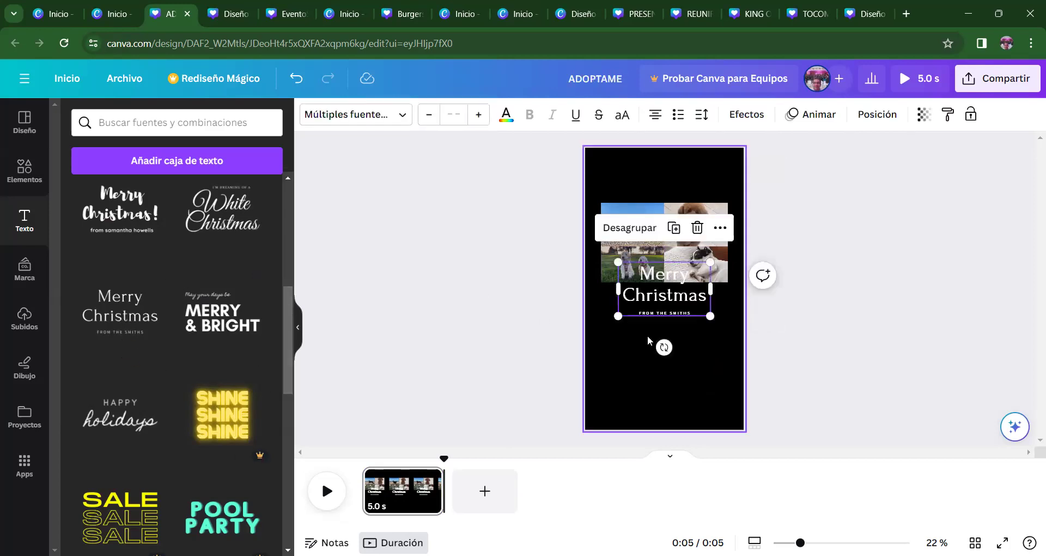
pyautogui.moveTo(669, 301); pyautogui.dragTo(671, 375)
pyautogui.click(668, 279)
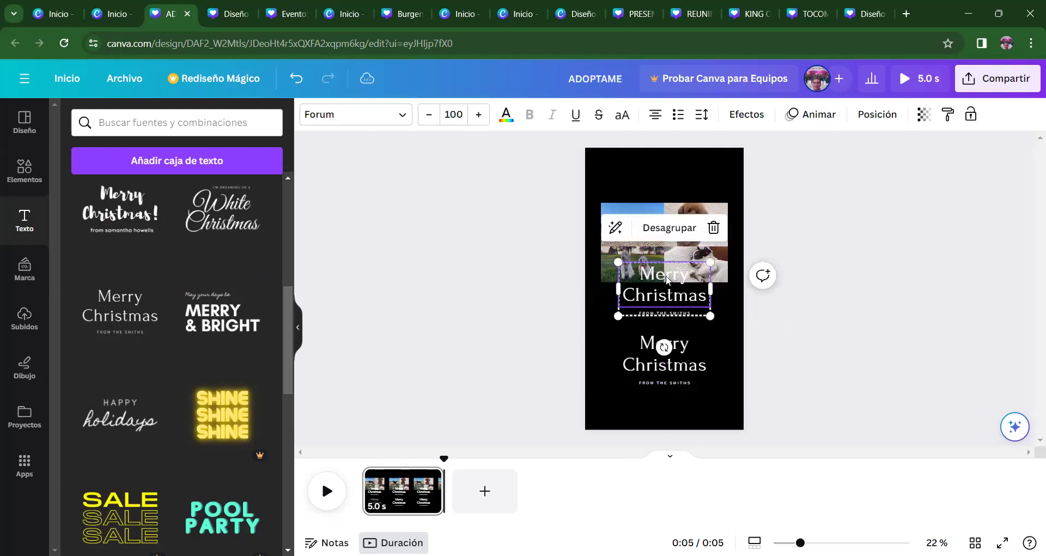
pyautogui.press('Delete')
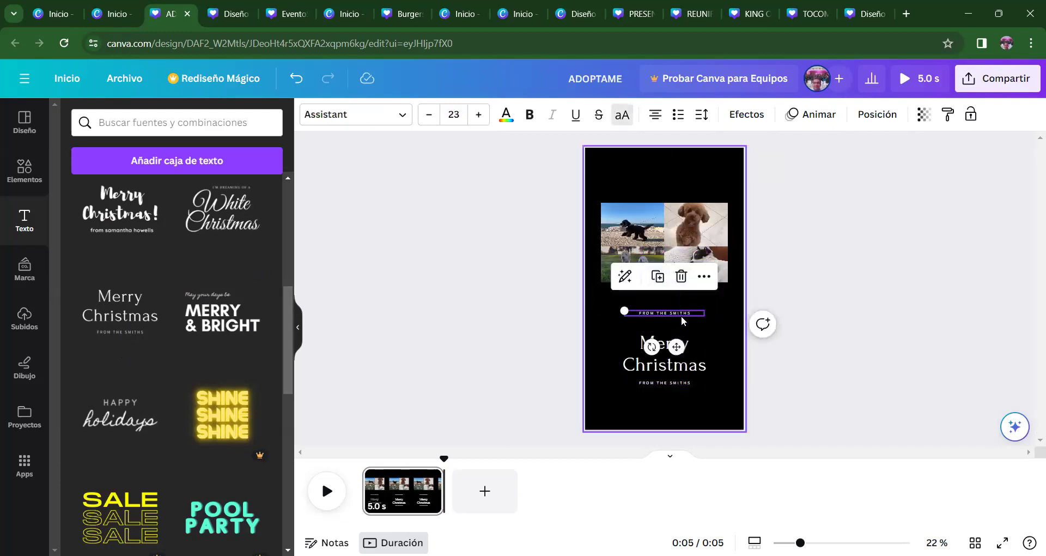
pyautogui.click(682, 312)
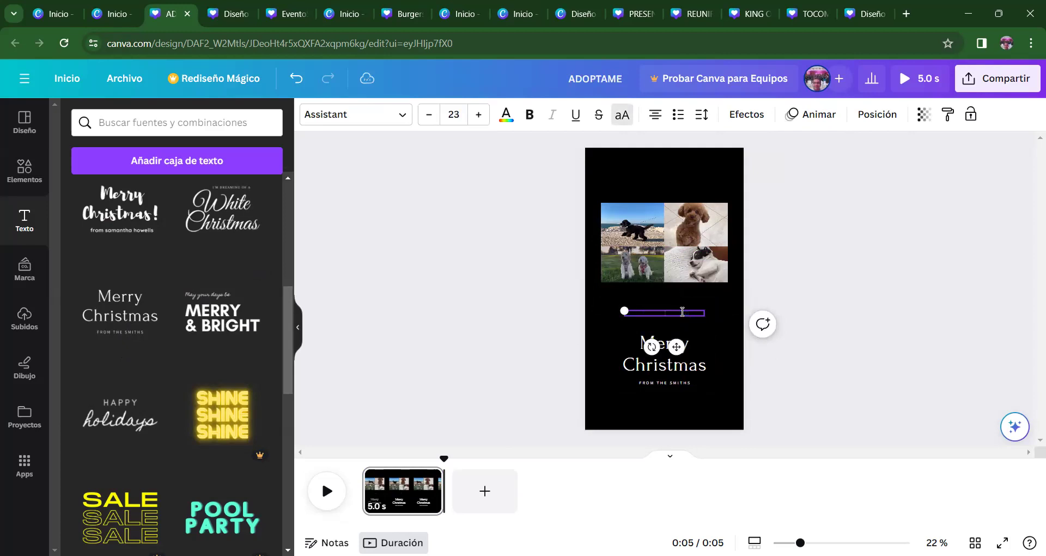
pyautogui.press('Delete')
pyautogui.click(664, 353)
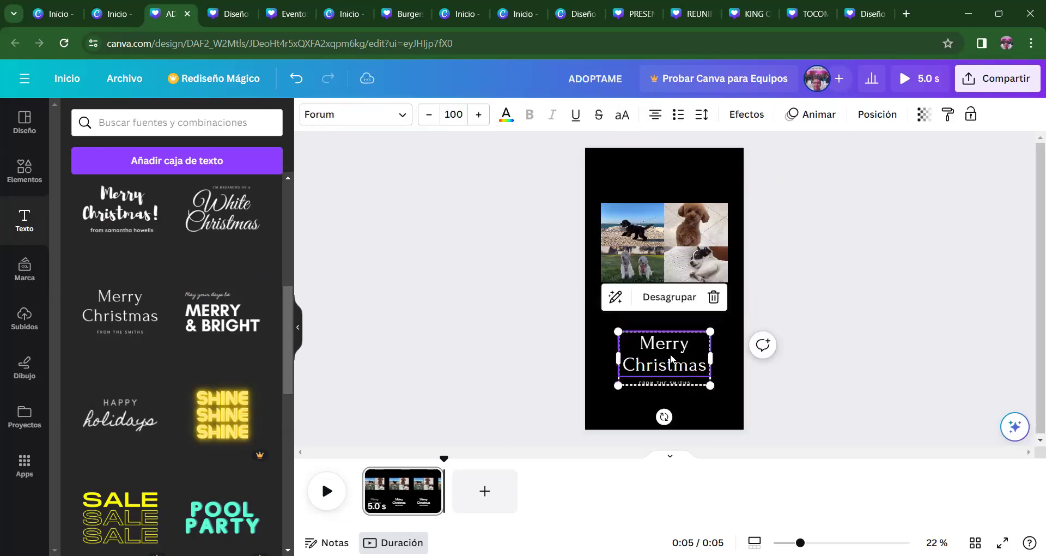
# - Retype the heading as ADÓPTAME and widen its box to fit one line
pyautogui.doubleClick(688, 360)
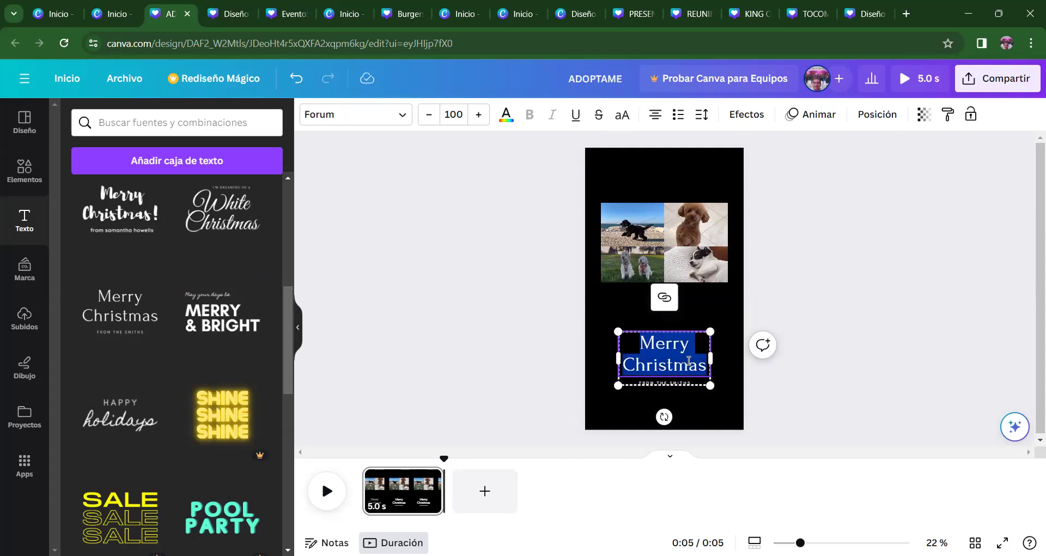
pyautogui.write('ADOPTANE')
pyautogui.press('BackSpace')
pyautogui.press('BackSpace')
pyautogui.press('BackSpace')
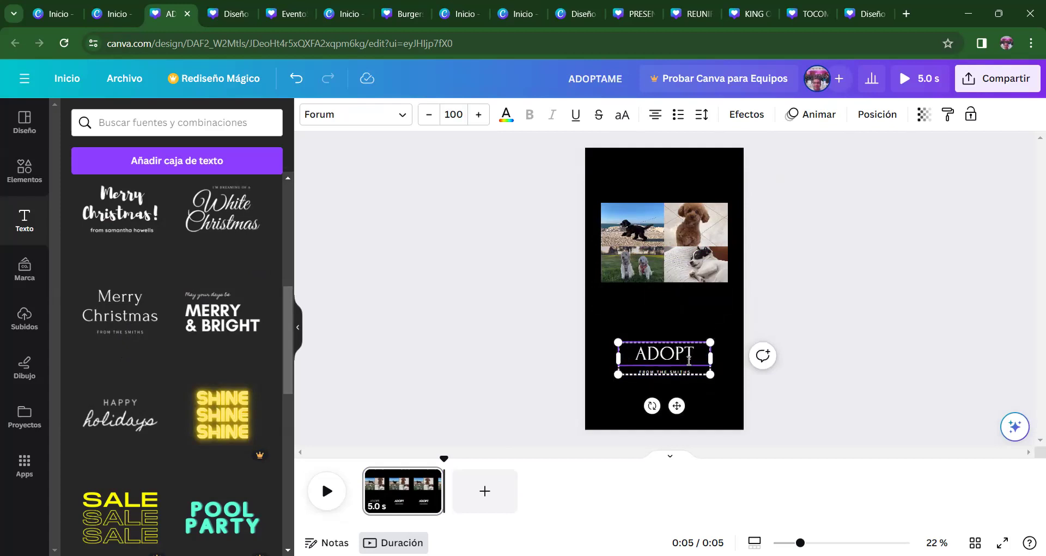
pyautogui.press('BackSpace')
pyautogui.press('BackSpace')
pyautogui.press('BackSpace')
pyautogui.write('ÓPTA')
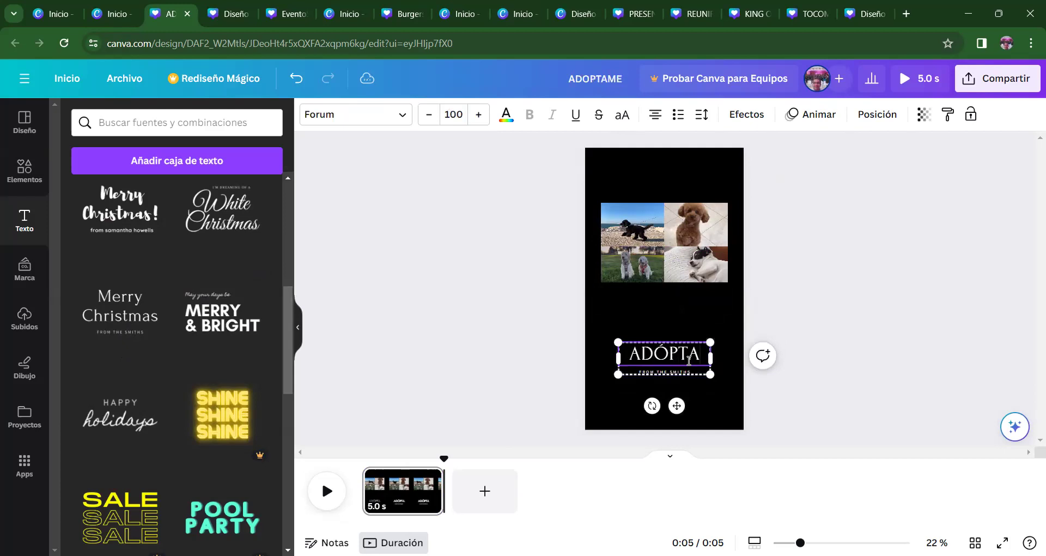
pyautogui.write('ME')
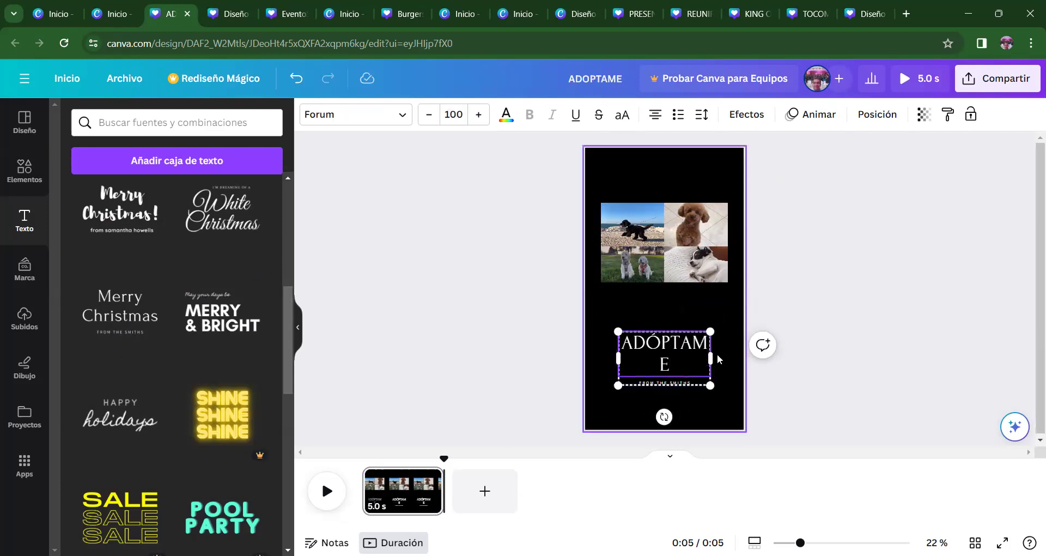
pyautogui.moveTo(710, 358); pyautogui.dragTo(744, 358)
# - Clear the FROM THE SMITHS subtitle and move the ADÓPTAME title up under the photos
pyautogui.click(719, 368)
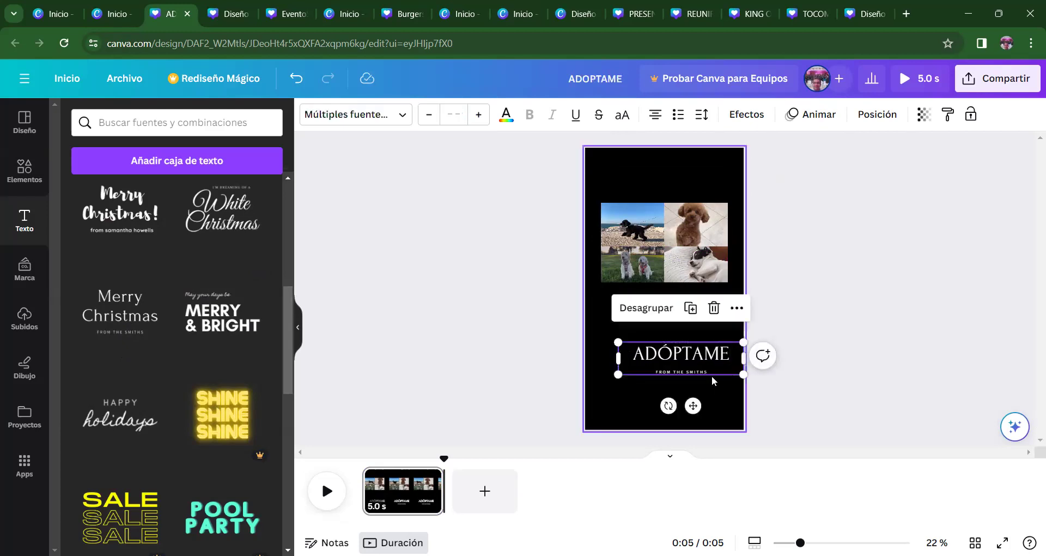
pyautogui.click(708, 371)
pyautogui.doubleClick(709, 372)
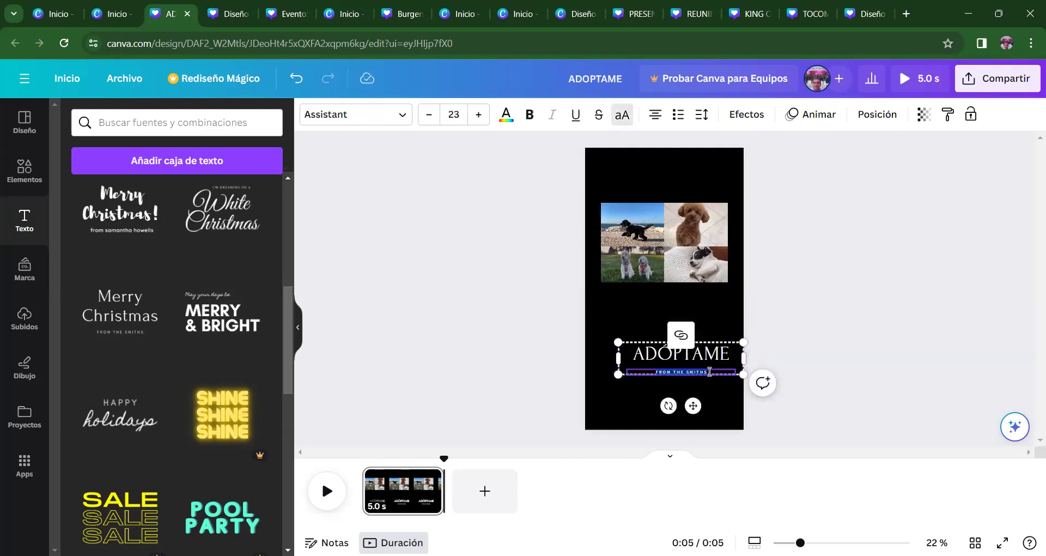
pyautogui.press('BackSpace')
pyautogui.press('Escape')
pyautogui.click(696, 378)
pyautogui.moveTo(689, 355); pyautogui.dragTo(677, 311)
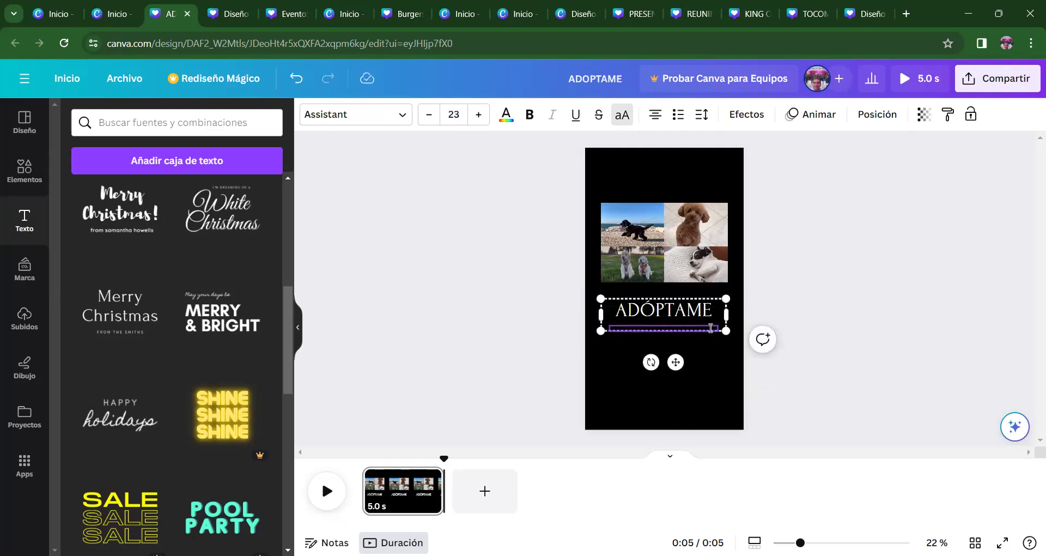
# - Enter PARA NAVIDAD as the subtitle and raise its font size to 46
pyautogui.write('PARA NAVIDAD')
pyautogui.moveTo(702, 329); pyautogui.dragTo(643, 328)
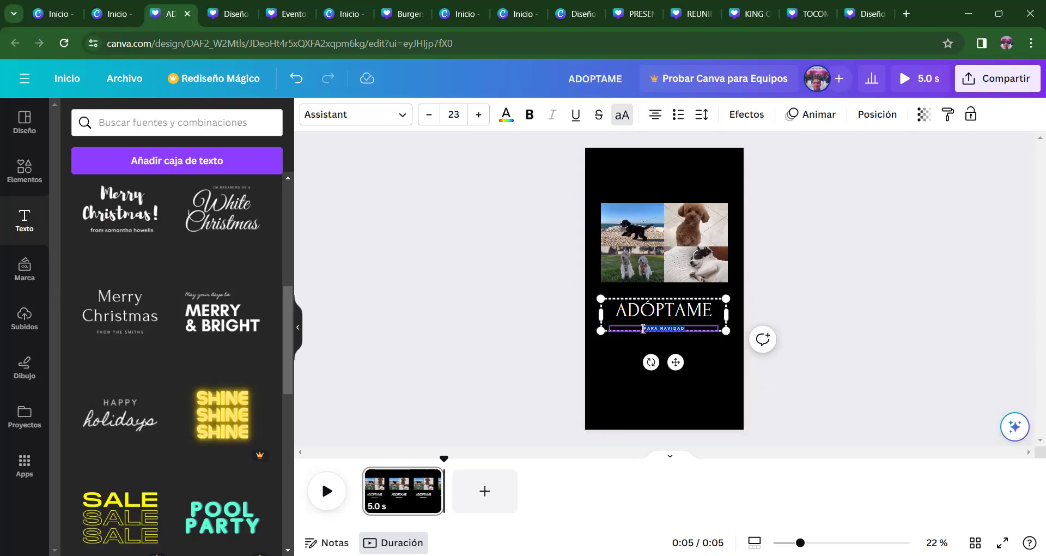
pyautogui.click(479, 116)
pyautogui.click(480, 116)
pyautogui.click(479, 116)
pyautogui.click(480, 116)
pyautogui.doubleClick(480, 116)
pyautogui.doubleClick(480, 116)
pyautogui.click(479, 116)
pyautogui.doubleClick(480, 116)
pyautogui.doubleClick(479, 116)
pyautogui.click(479, 116)
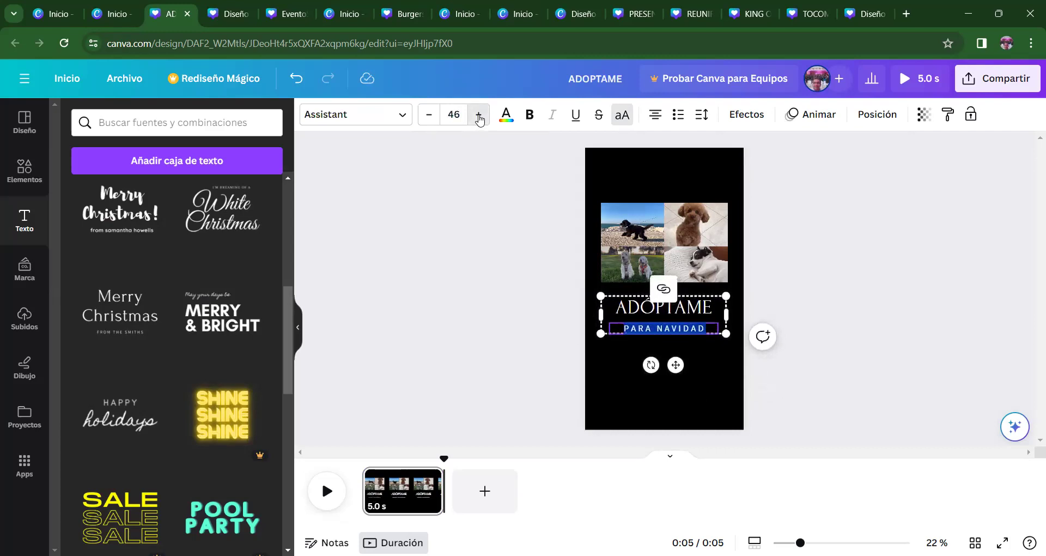
pyautogui.click(736, 342)
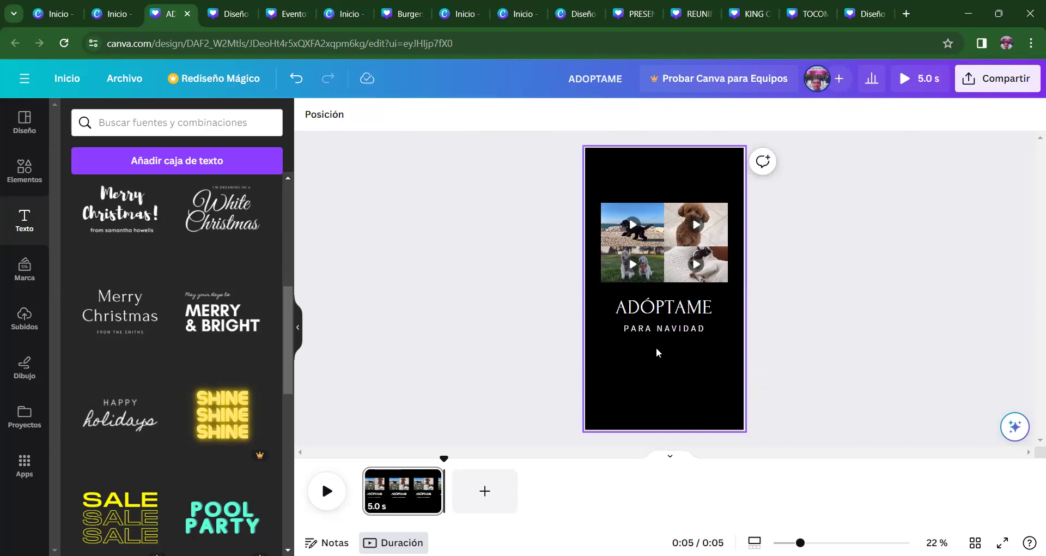
# - Nudge the title group slightly upward and preview the video from the start
pyautogui.moveTo(678, 315); pyautogui.dragTo(676, 310)
pyautogui.click(817, 344)
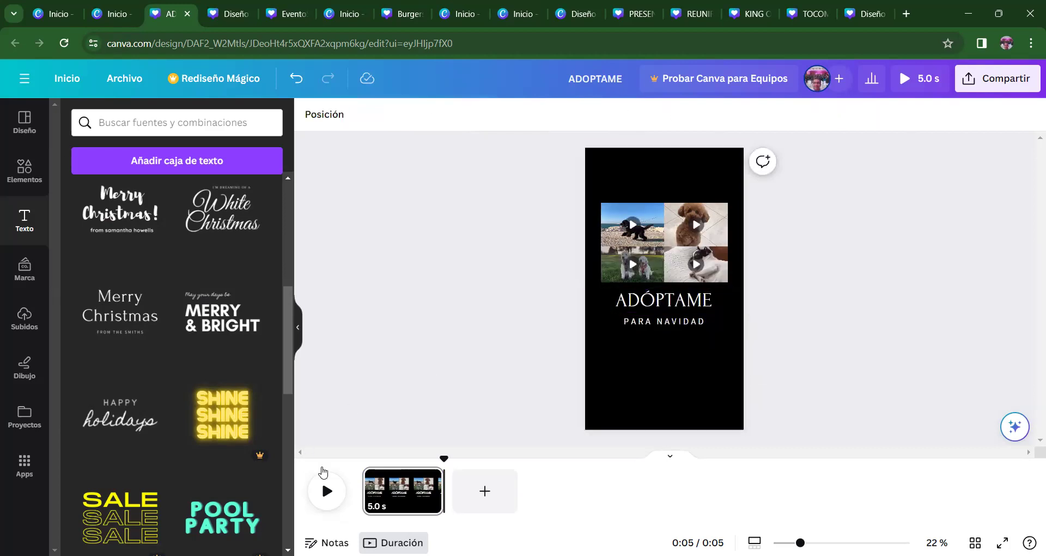
pyautogui.click(365, 489)
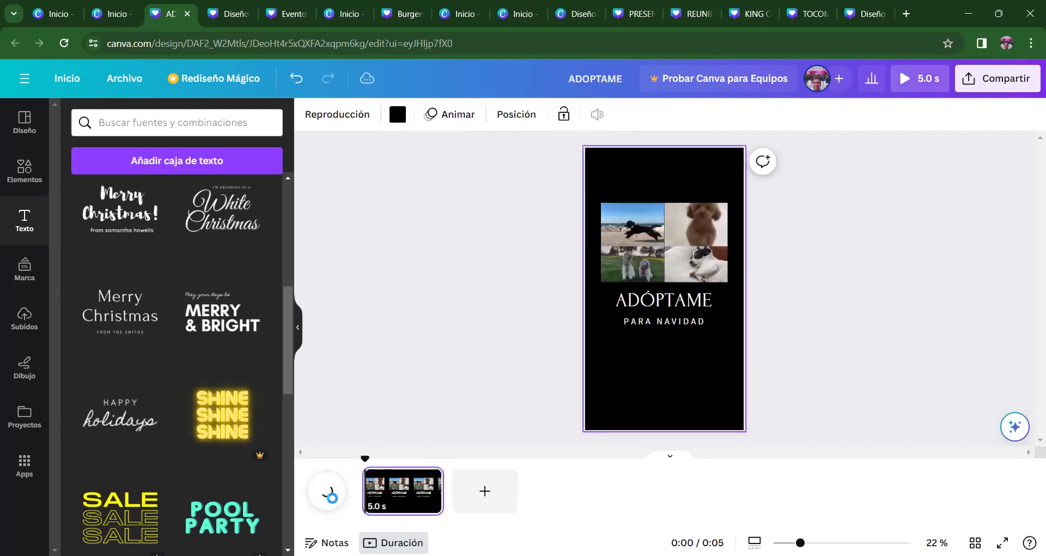
pyautogui.click(327, 493)
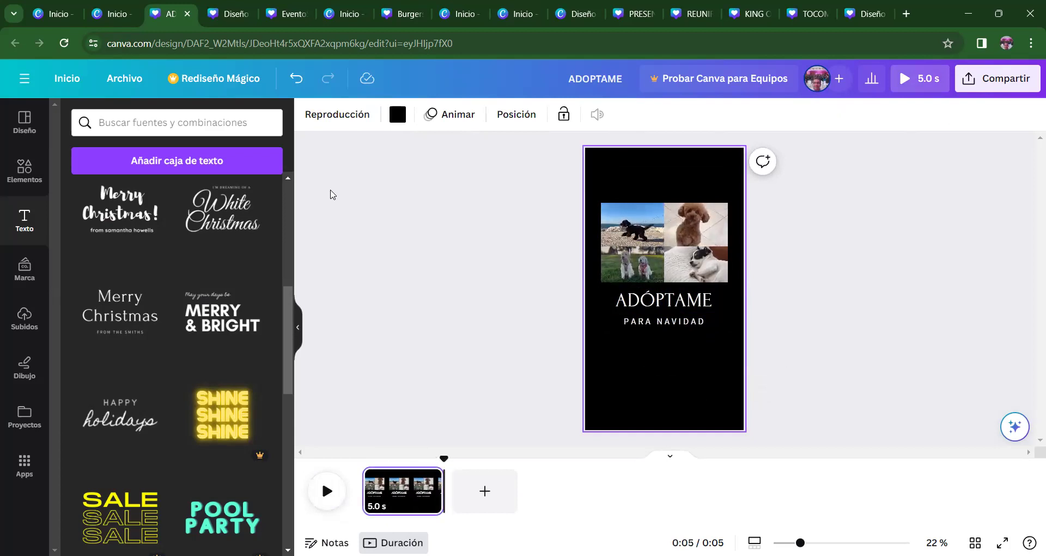
# - Lengthen the page from 5 to 8.0 seconds and replay it from the start
pyautogui.moveTo(444, 497)
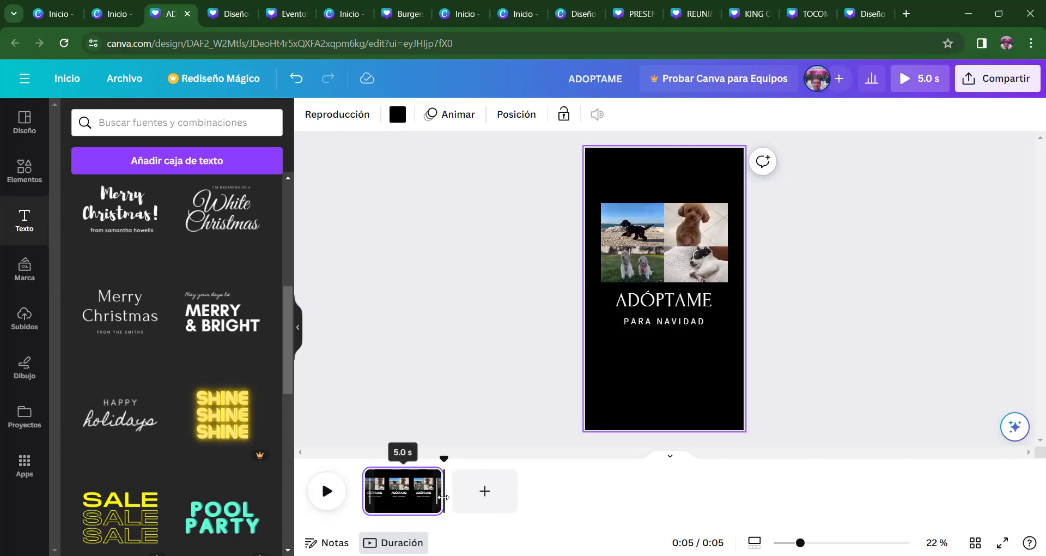
pyautogui.moveTo(443, 497); pyautogui.dragTo(494, 489)
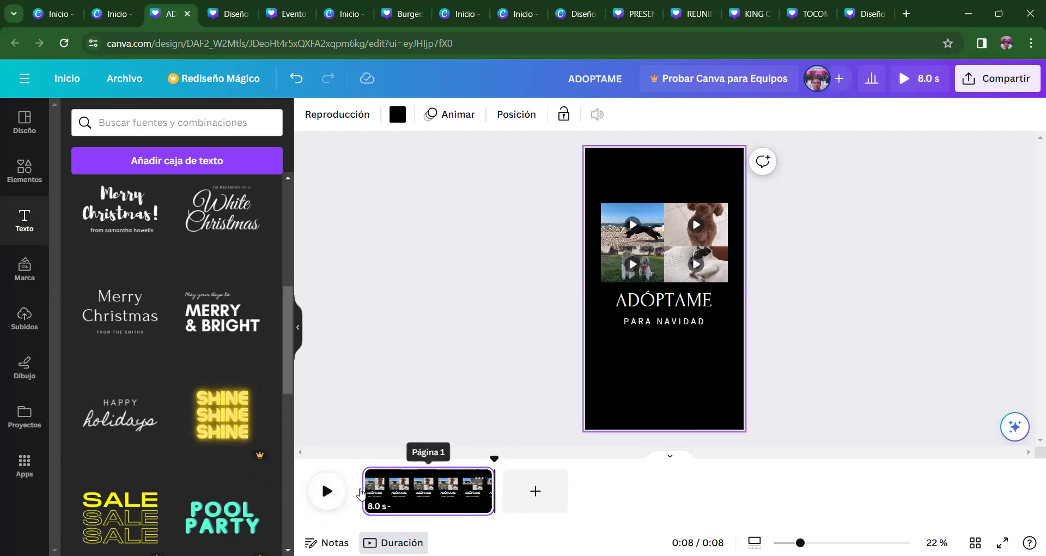
pyautogui.moveTo(364, 489)
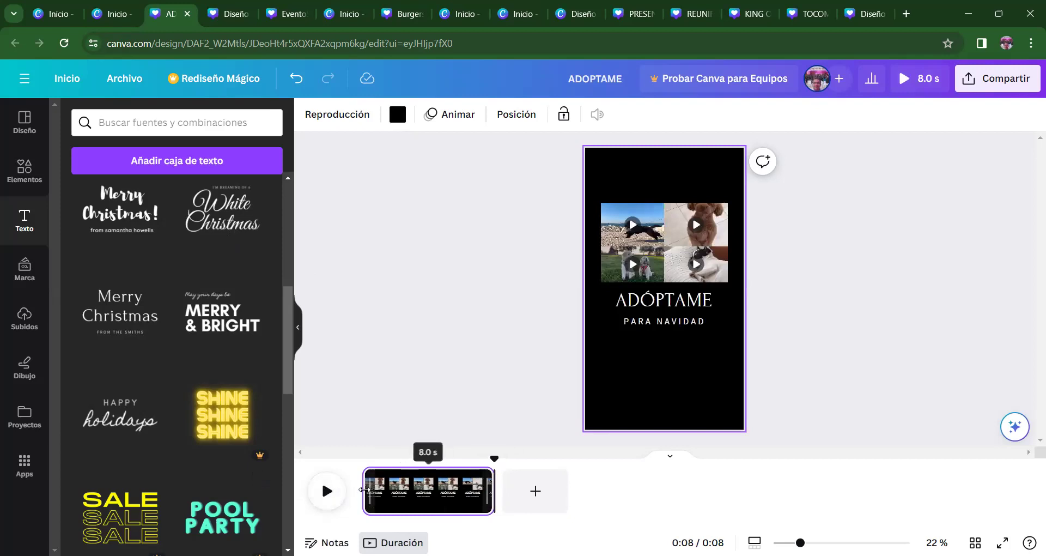
pyautogui.click(327, 491)
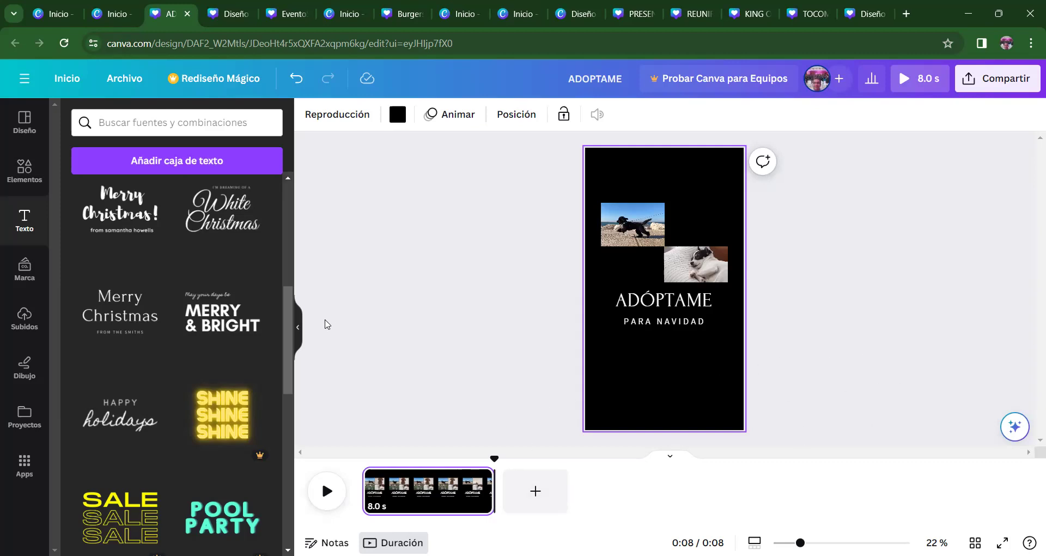
pyautogui.click(404, 355)
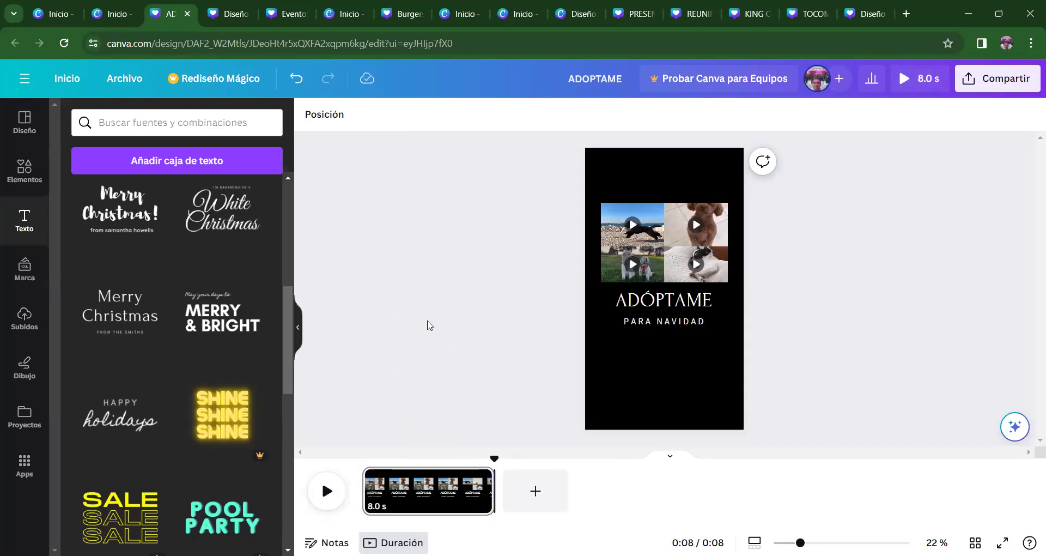
# - Open Compartir > Descargar and keep Vídeo MP4 at 1080p as the file type
pyautogui.click(1000, 78)
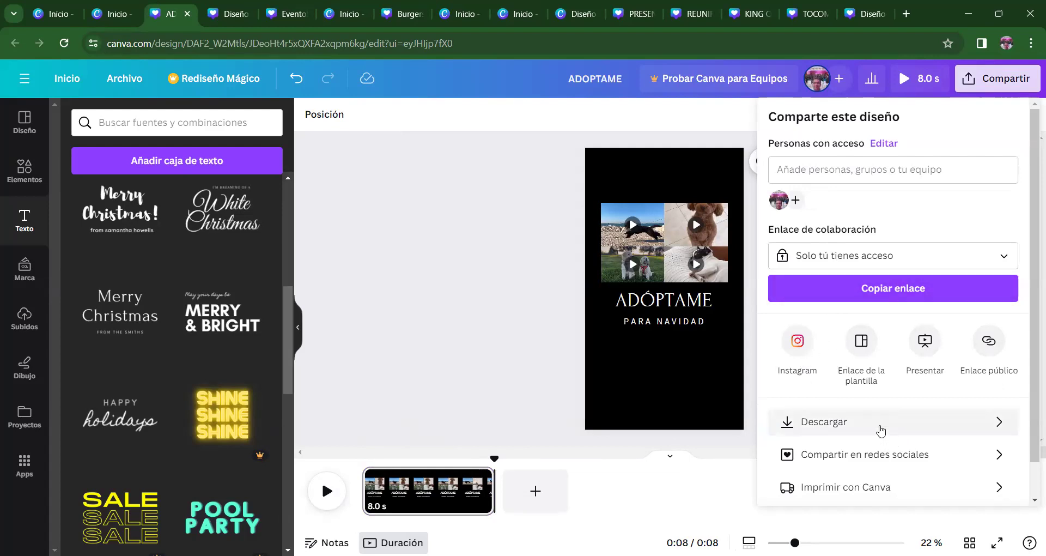
pyautogui.click(880, 429)
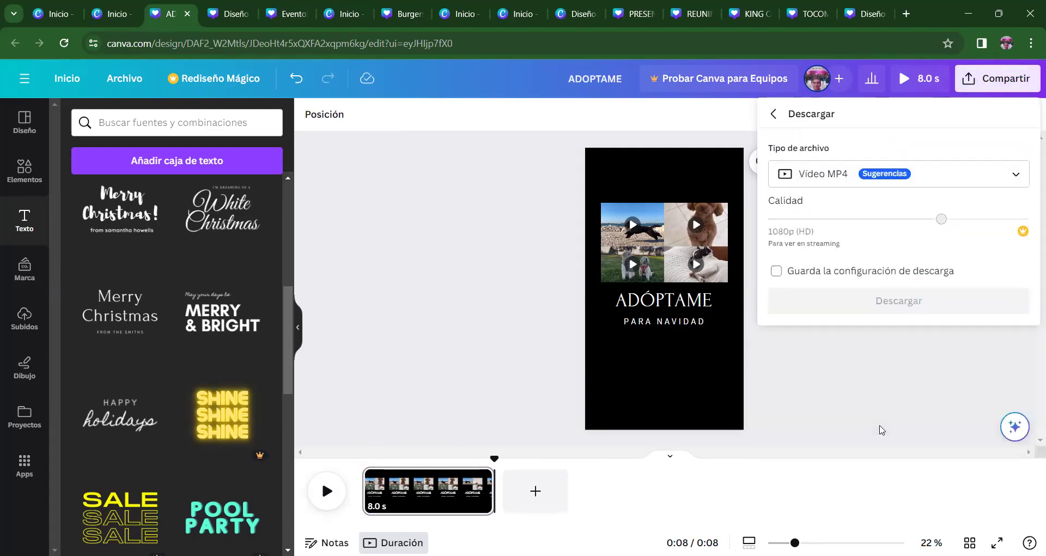
pyautogui.click(947, 180)
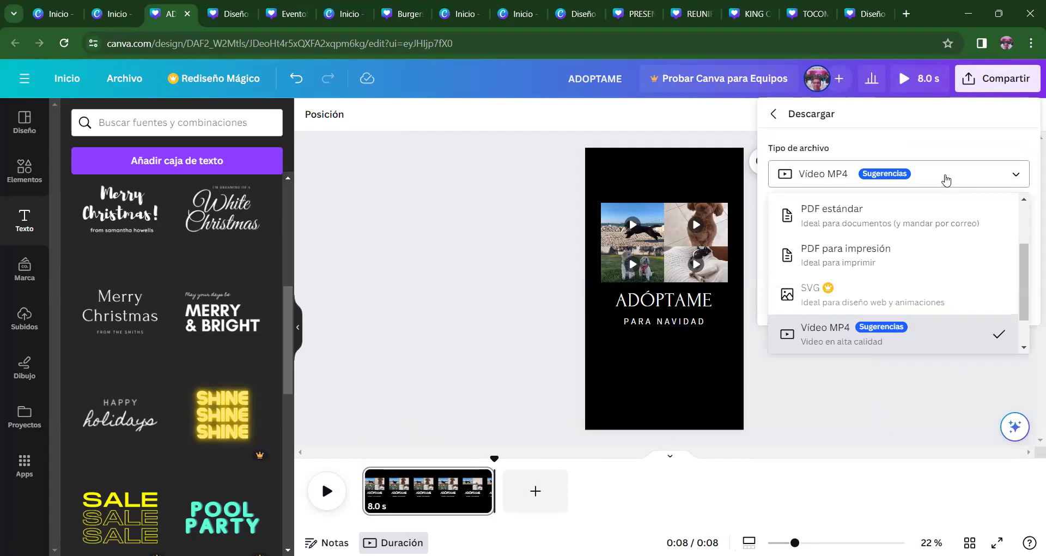
pyautogui.click(946, 180)
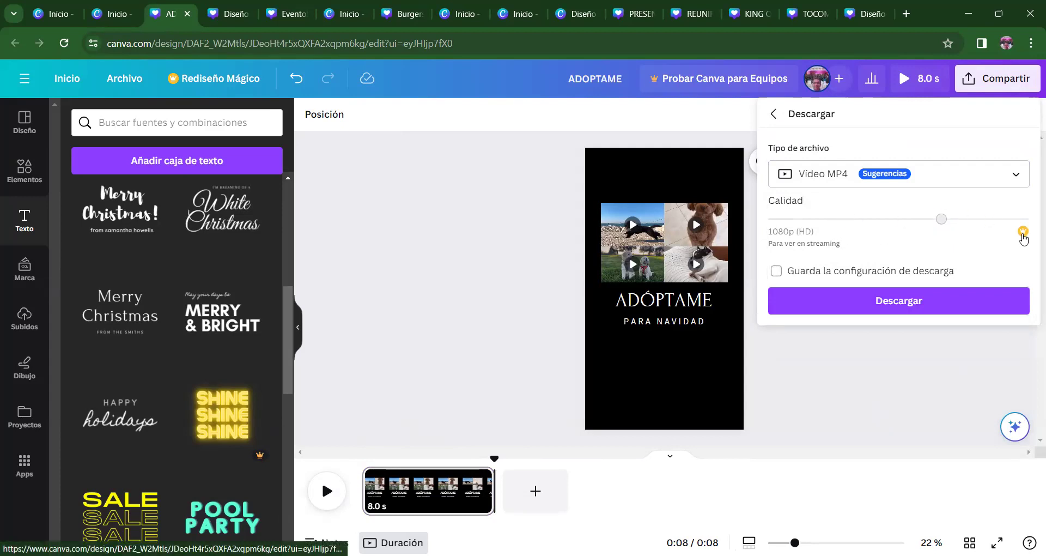
# - Download the ADÓPTAME design as a 1080p MP4 and wait until it shows Completado
pyautogui.click(924, 303)
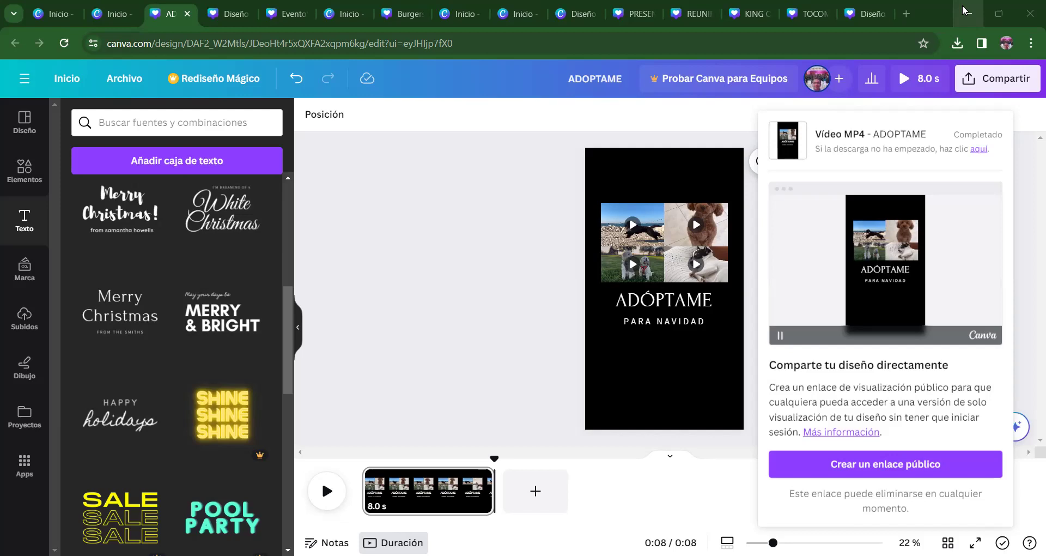
# - Switch from the browser to Clipchamp and go from its export page back to Inicio
pyautogui.click(962, 11)
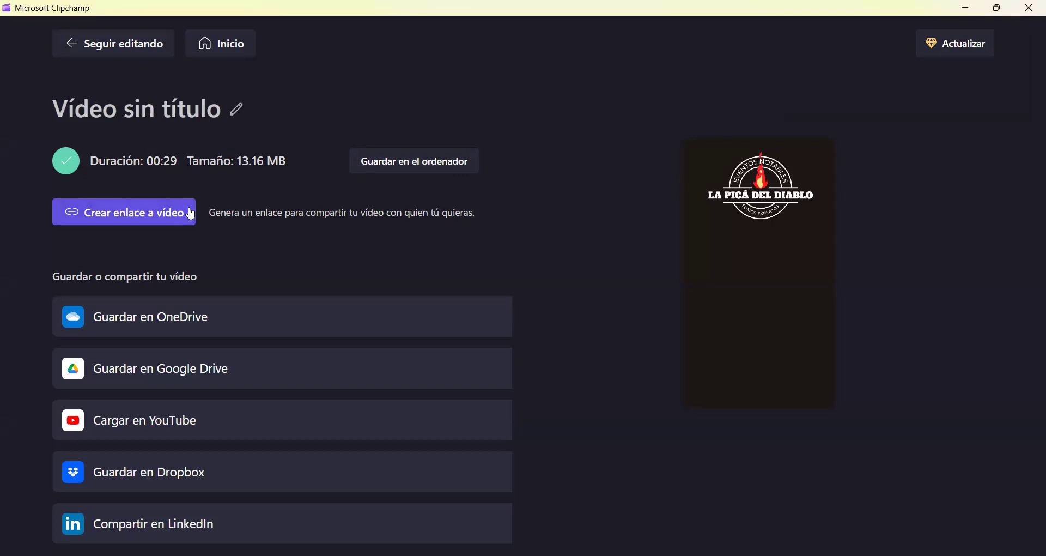
pyautogui.click(214, 43)
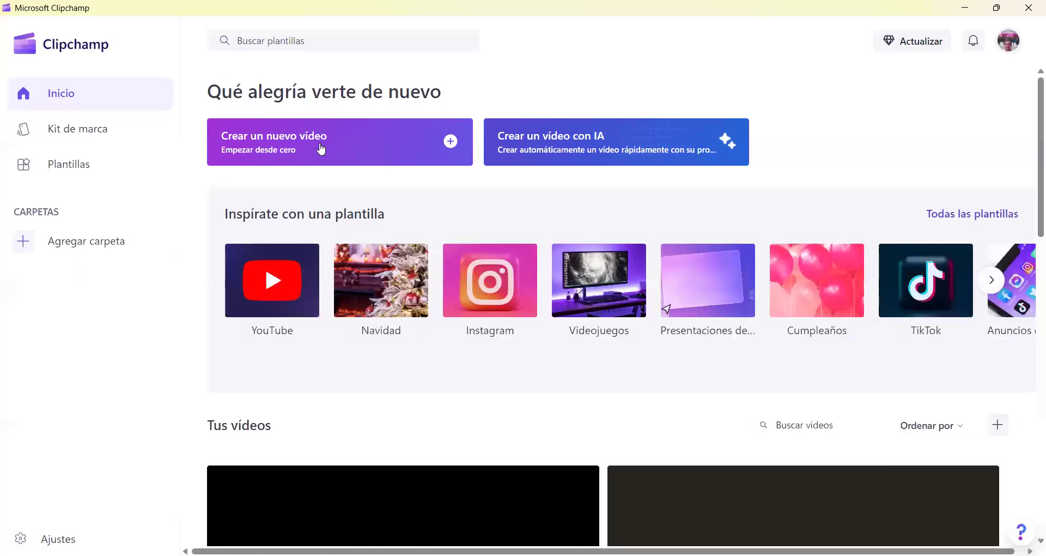
# - Start a new Clipchamp project holding ADOPTAME.mp4 and maximize the editor window
pyautogui.click(318, 150)
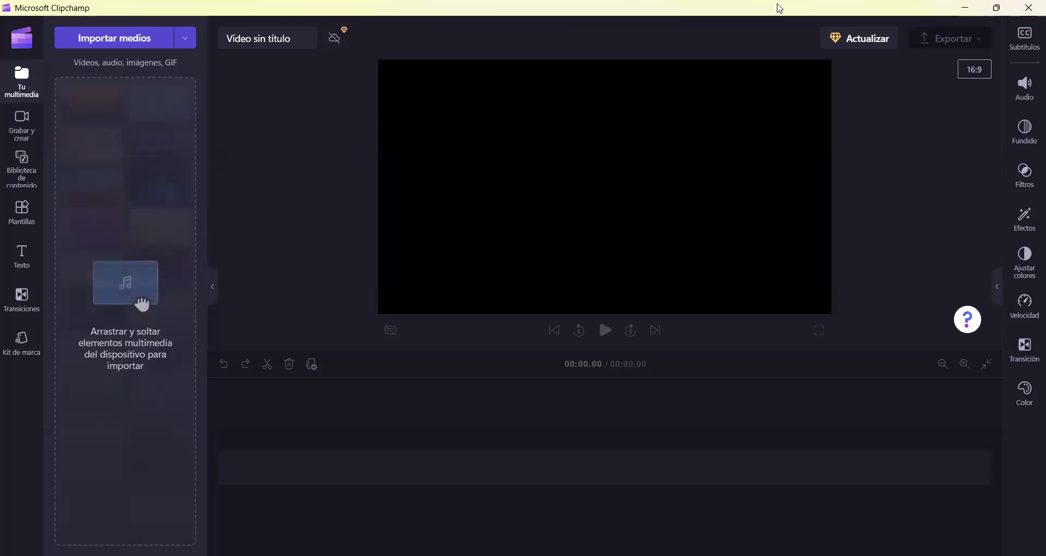
pyautogui.click(995, 9)
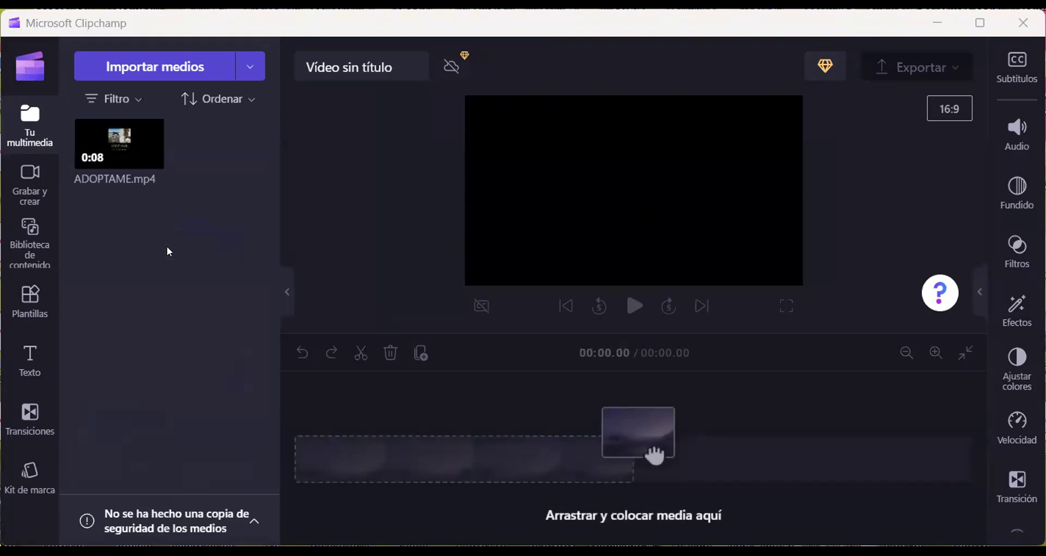
pyautogui.click(988, 20)
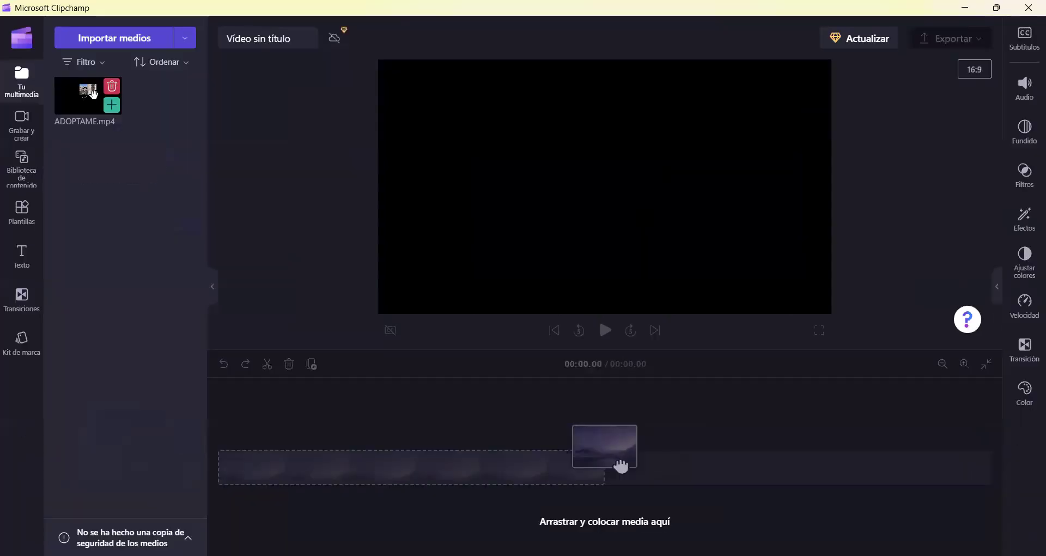
pyautogui.moveTo(112, 114)
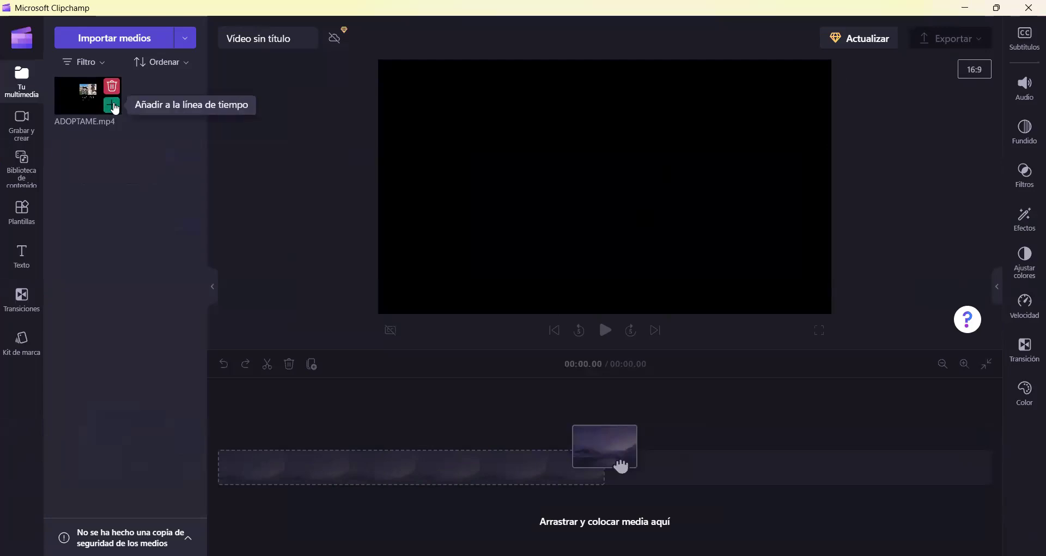
# - Add ADOPTAME.mp4 to the timeline at 9:16, preview it, and open the content library
pyautogui.click(113, 107)
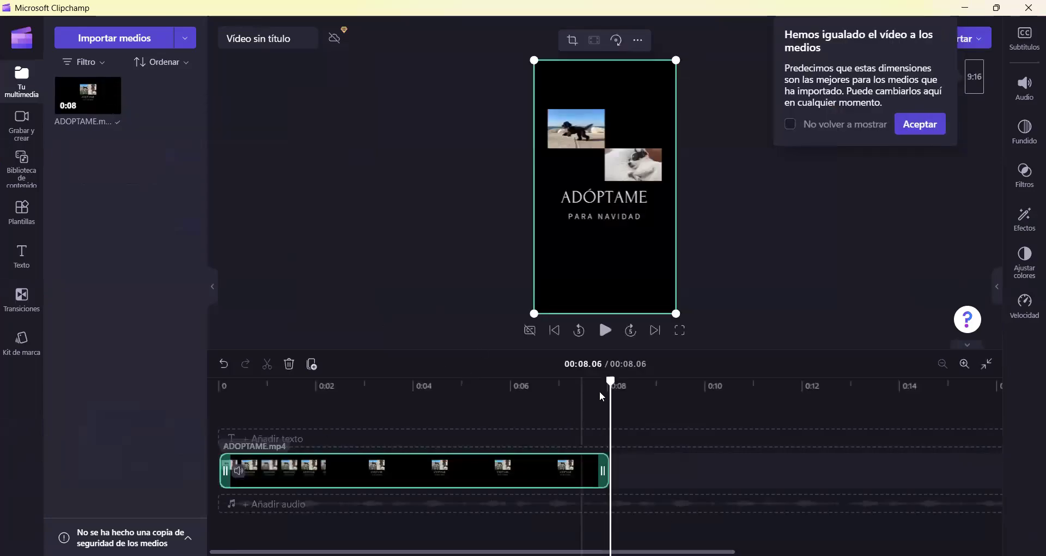
pyautogui.moveTo(611, 379); pyautogui.dragTo(206, 387)
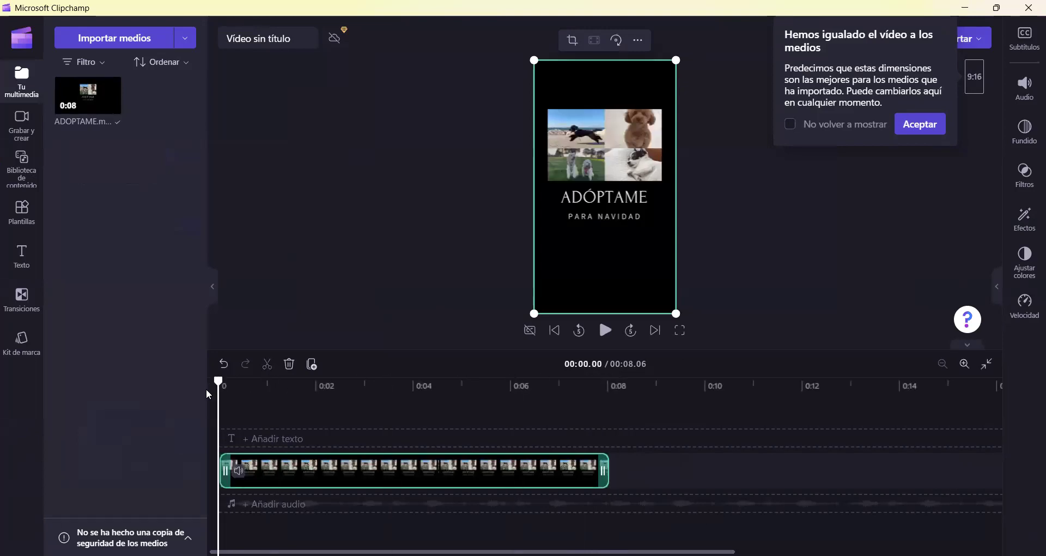
pyautogui.click(919, 127)
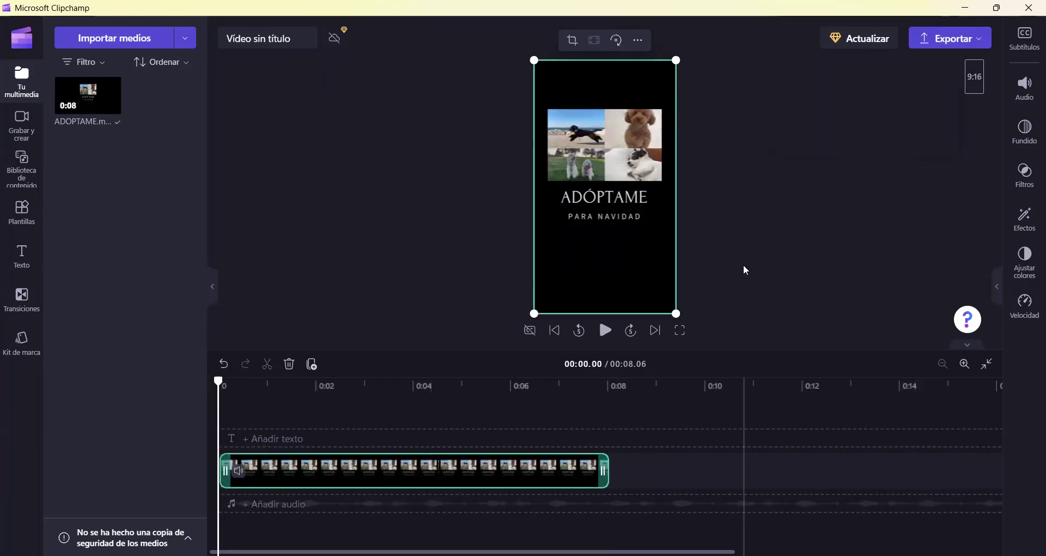
pyautogui.click(606, 331)
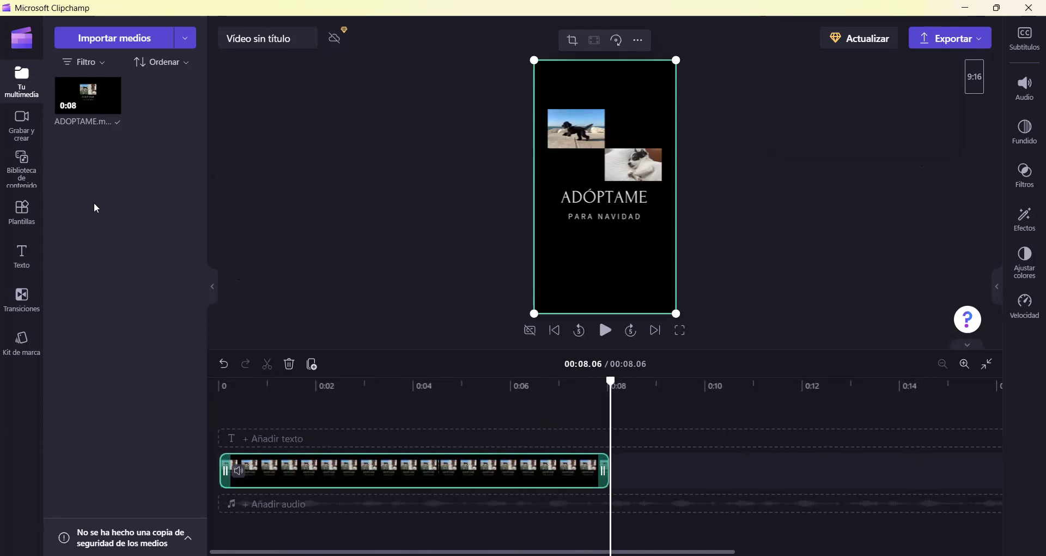
pyautogui.click(24, 166)
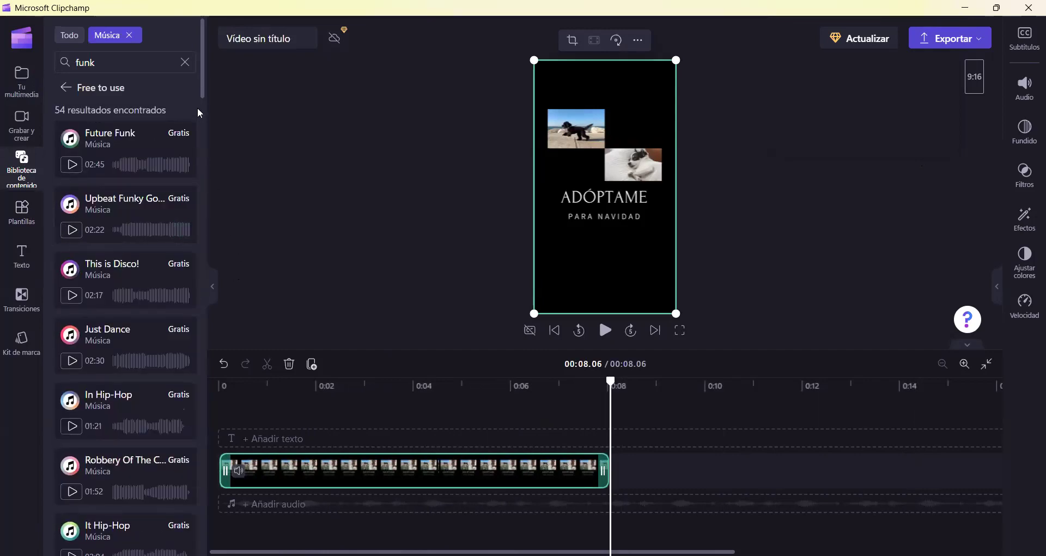
# - Search the music library for 'fun' and scroll through the 3434 results
pyautogui.moveTo(201, 77)
pyautogui.mouseDown()
pyautogui.moveTo(203, 109)
pyautogui.moveTo(202, 77)
pyautogui.mouseUp()
pyautogui.click(66, 93)
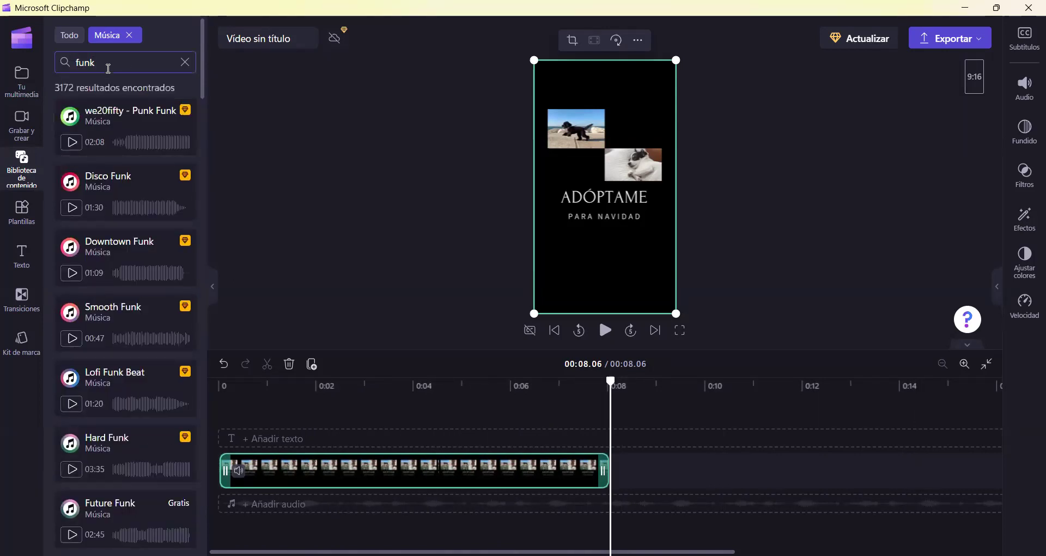
pyautogui.press('BackSpace')
pyautogui.press('BackSpace')
pyautogui.press('BackSpace')
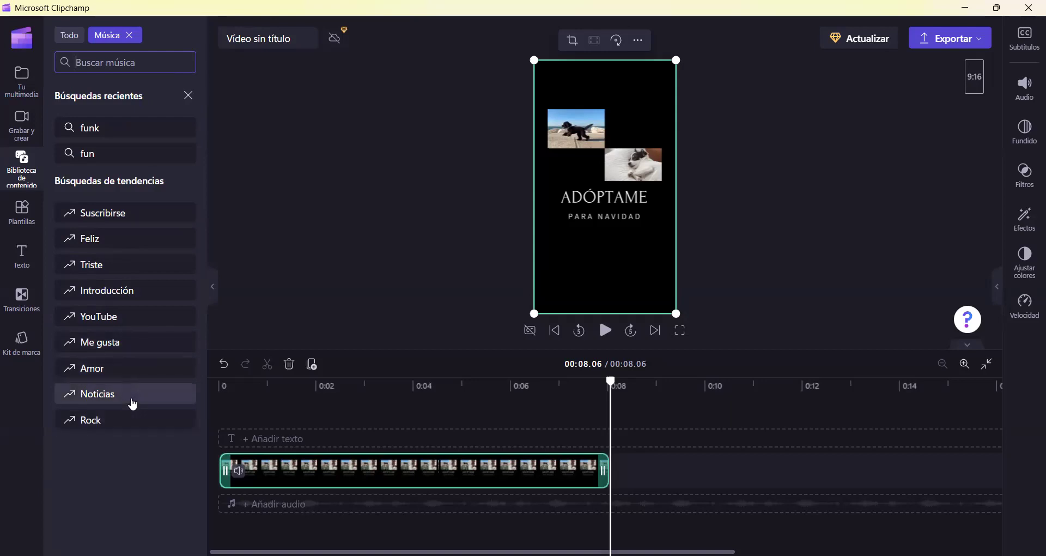
pyautogui.click(106, 155)
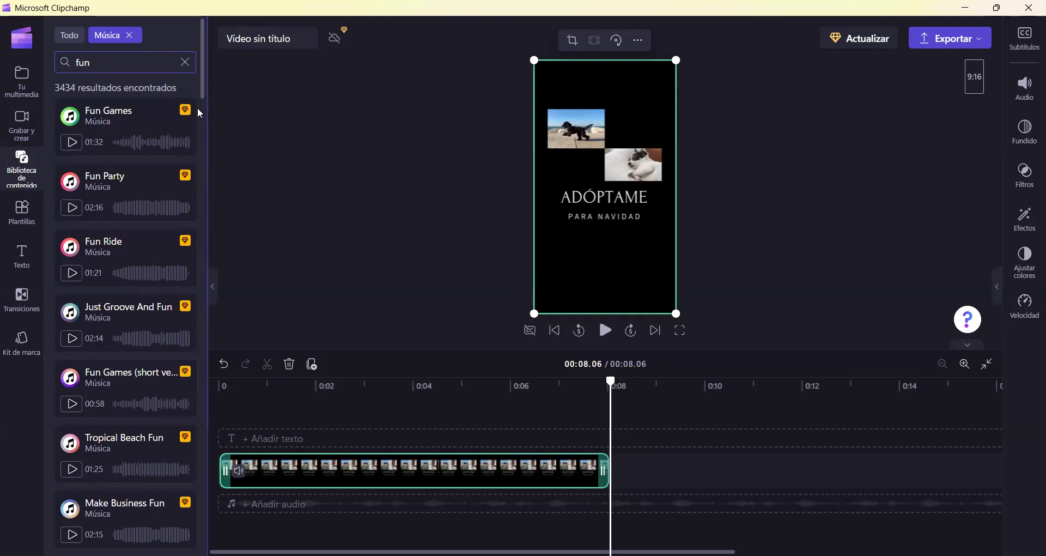
pyautogui.moveTo(202, 85); pyautogui.dragTo(208, 155)
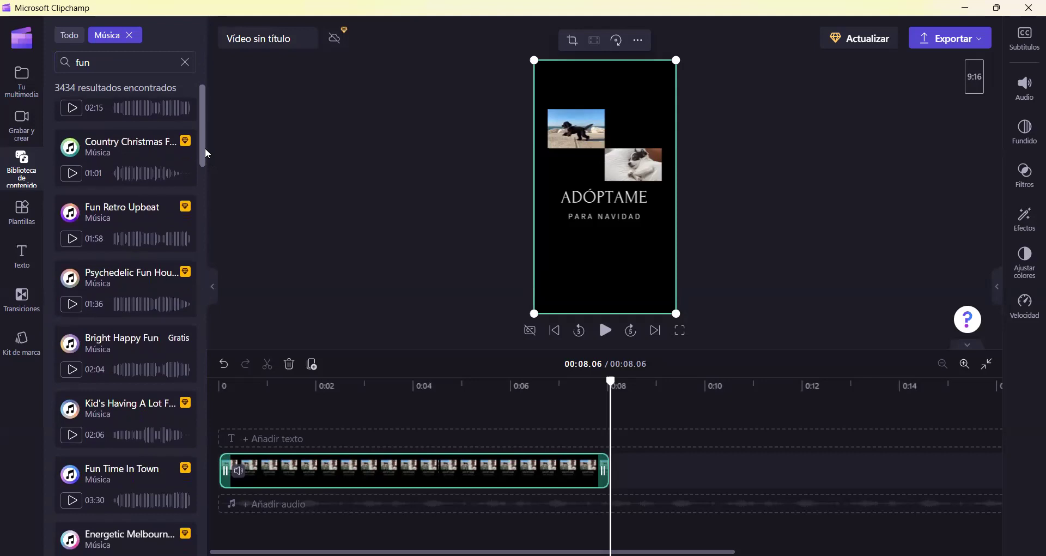
pyautogui.moveTo(207, 154); pyautogui.dragTo(203, 159)
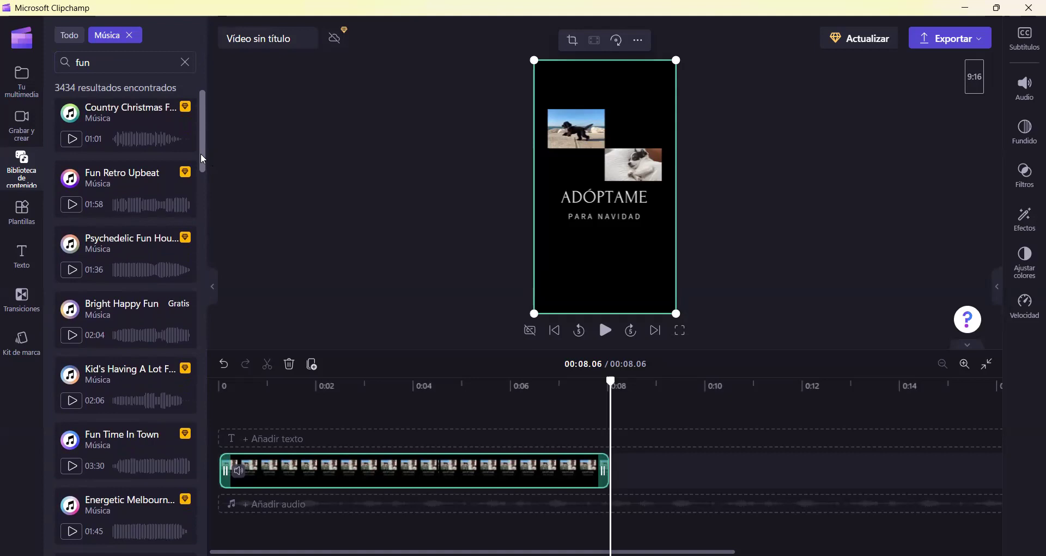
pyautogui.scroll(-1, 202, 165)
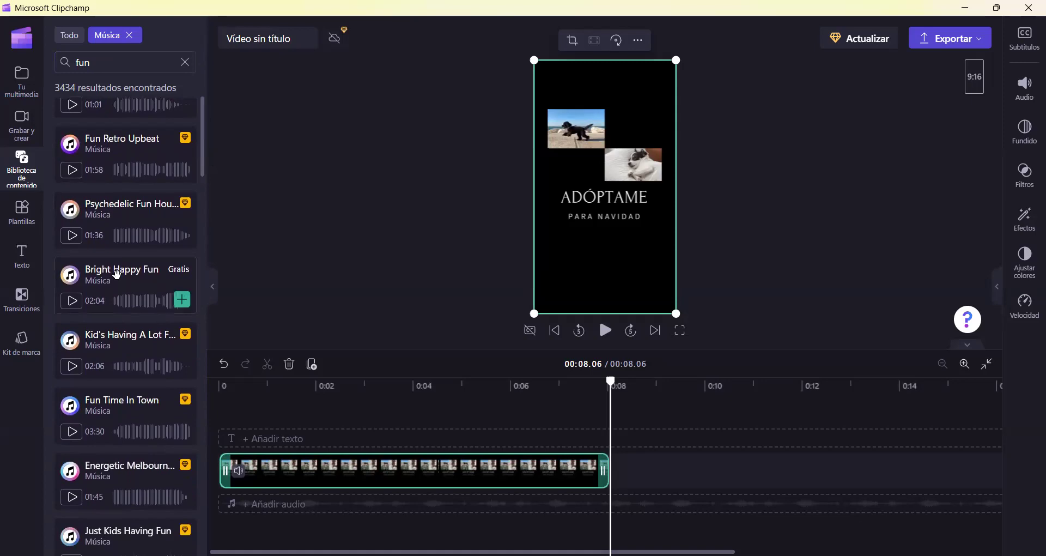
# - Check the Bright Happy Fun details and preview the Psychedelic Fun House track
pyautogui.click(121, 286)
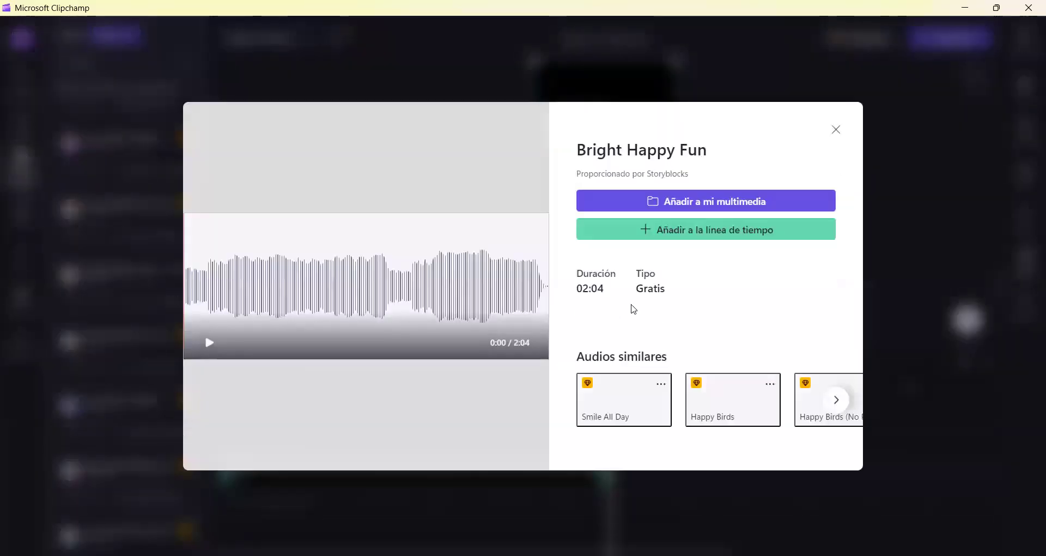
pyautogui.click(836, 131)
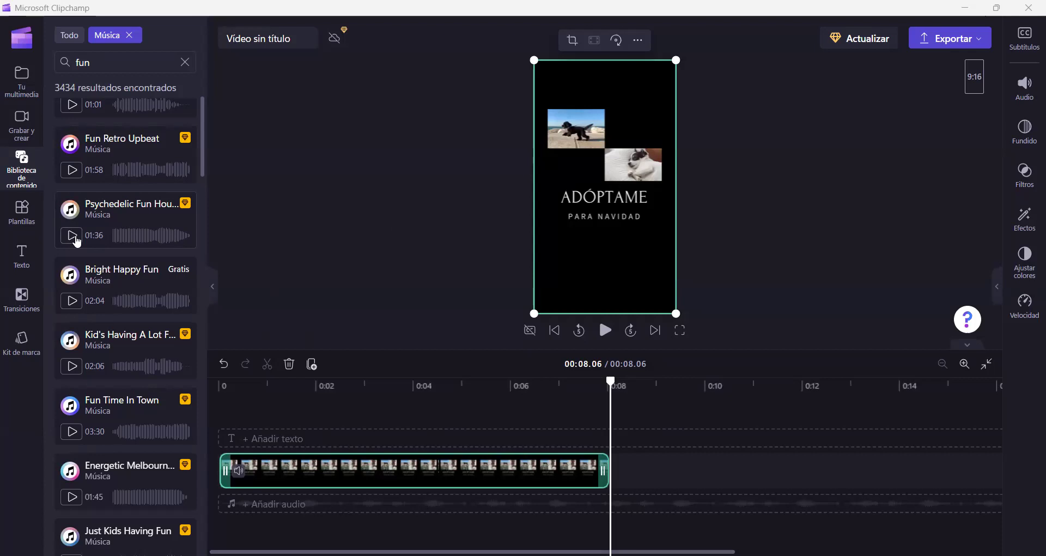
pyautogui.click(77, 242)
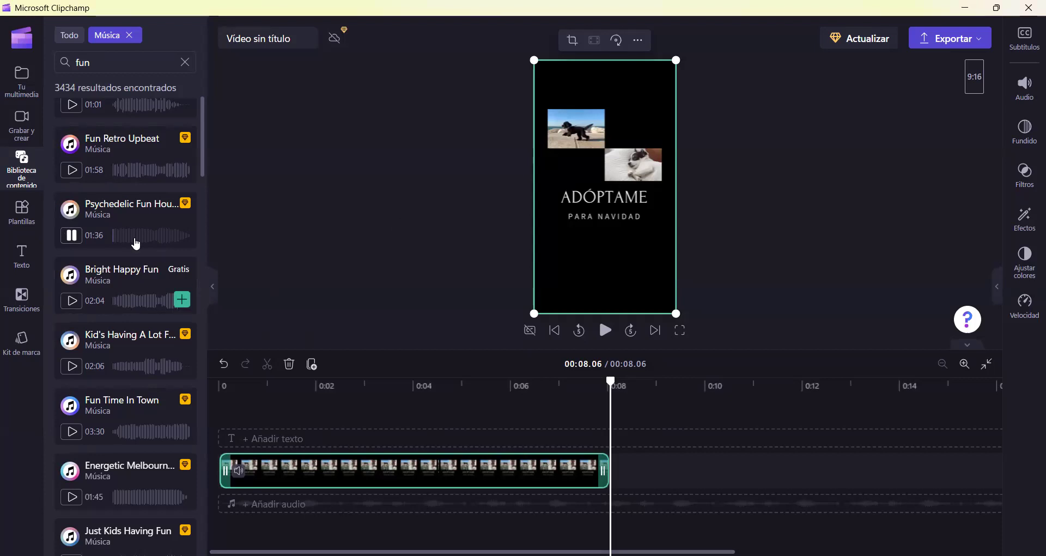
pyautogui.click(74, 240)
# - Review Bright Happy Fun once more and add it to the timeline
pyautogui.click(92, 298)
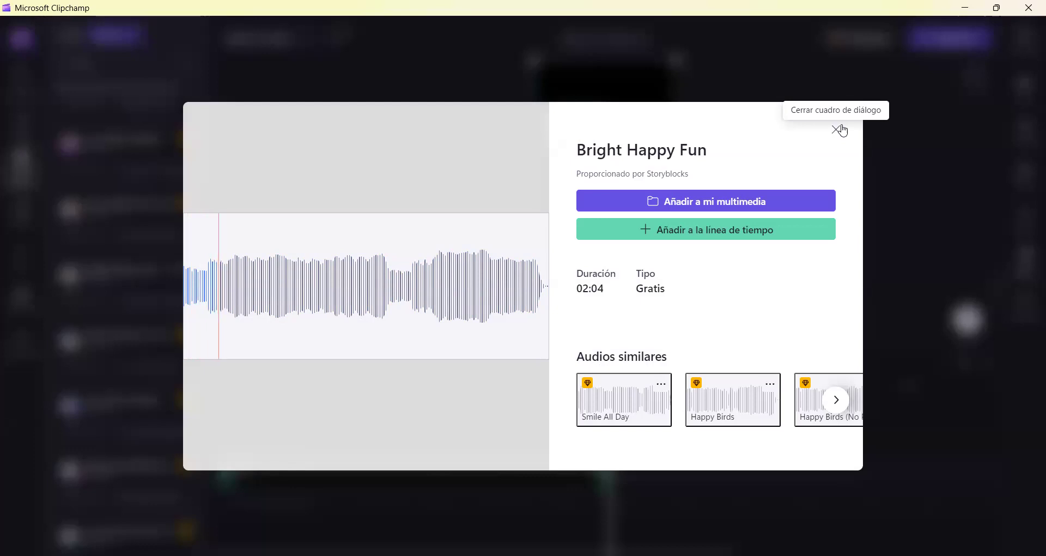
pyautogui.click(836, 130)
pyautogui.moveTo(79, 281)
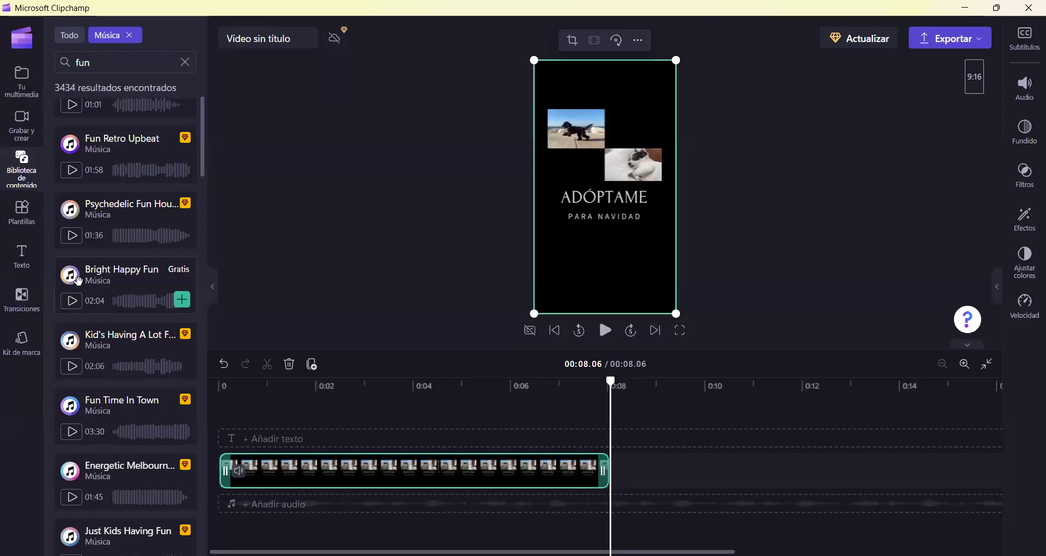
pyautogui.click(183, 305)
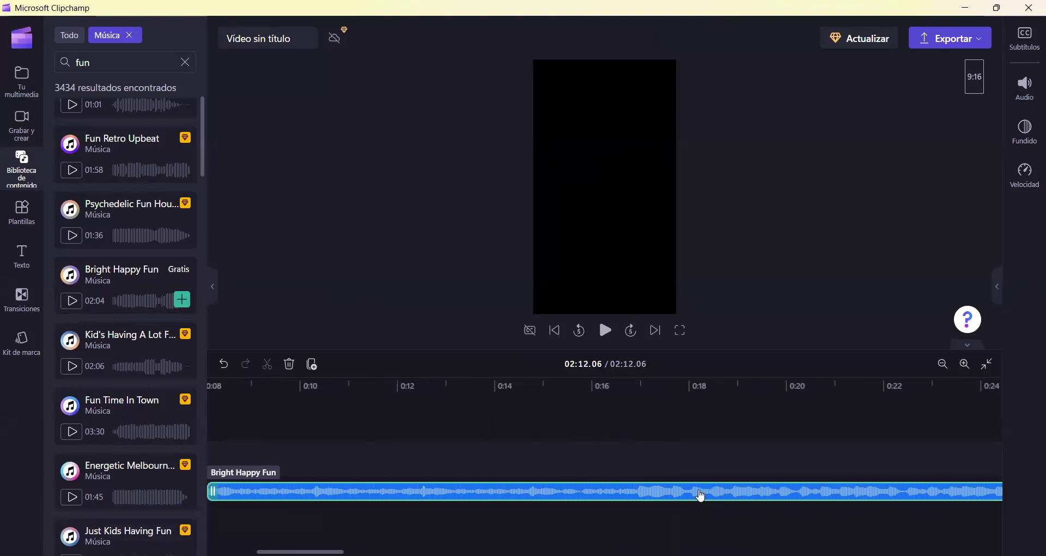
# - Move the Bright Happy Fun clip to 0:00 under ADOPTAME and hide the library panel
pyautogui.moveTo(701, 495); pyautogui.dragTo(367, 486)
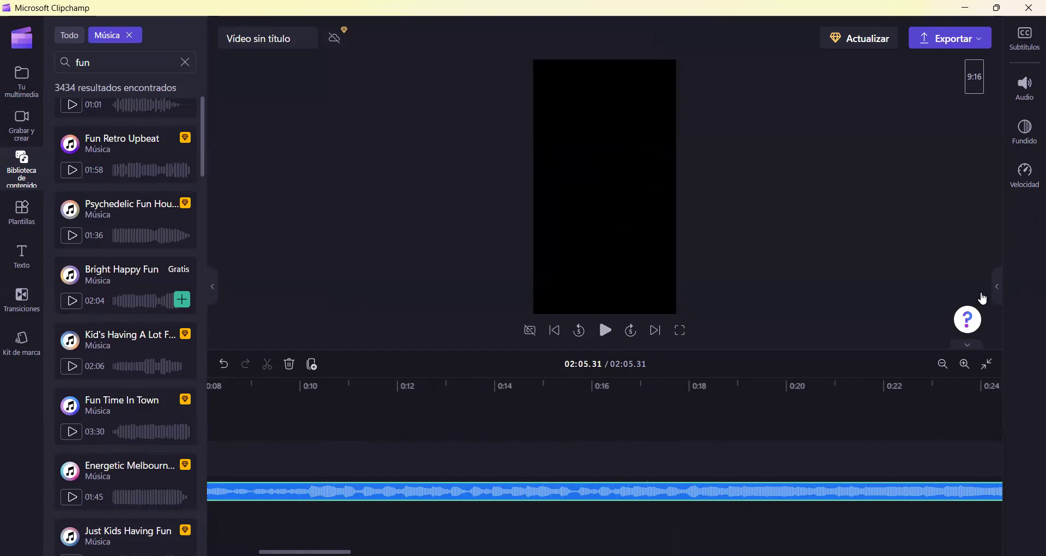
pyautogui.click(213, 286)
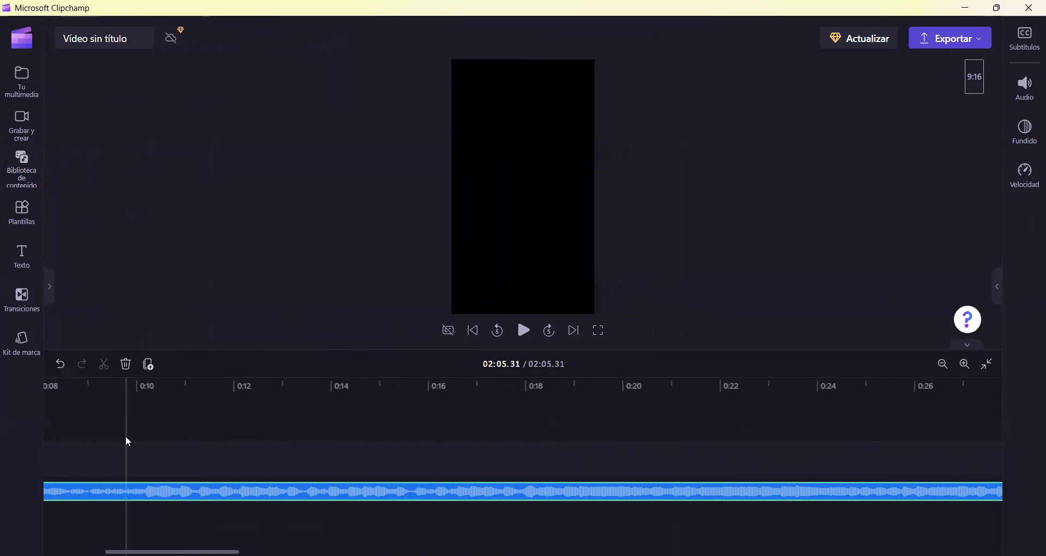
pyautogui.moveTo(177, 408); pyautogui.dragTo(439, 400)
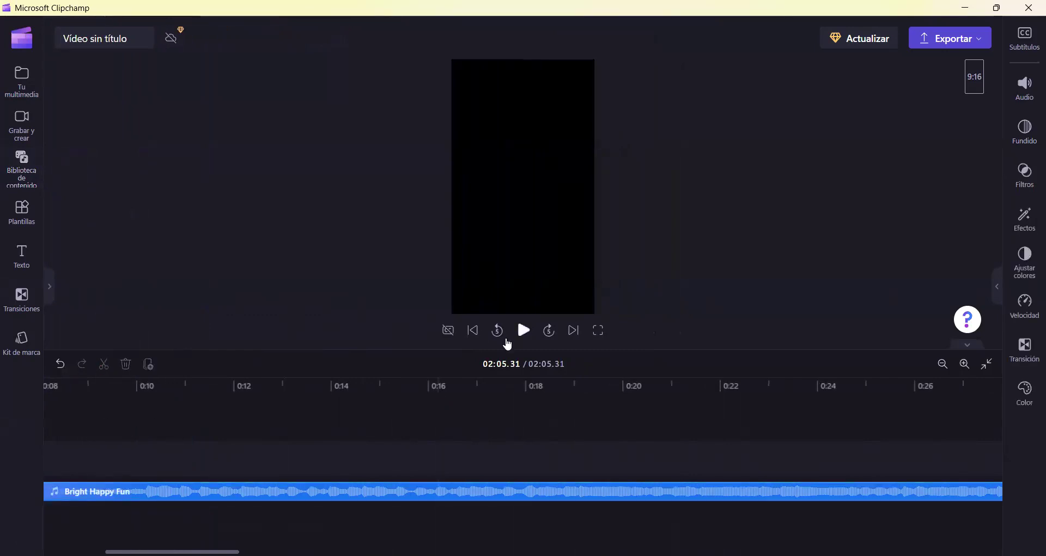
pyautogui.click(306, 491)
pyautogui.hscroll(-5, 83, 480)
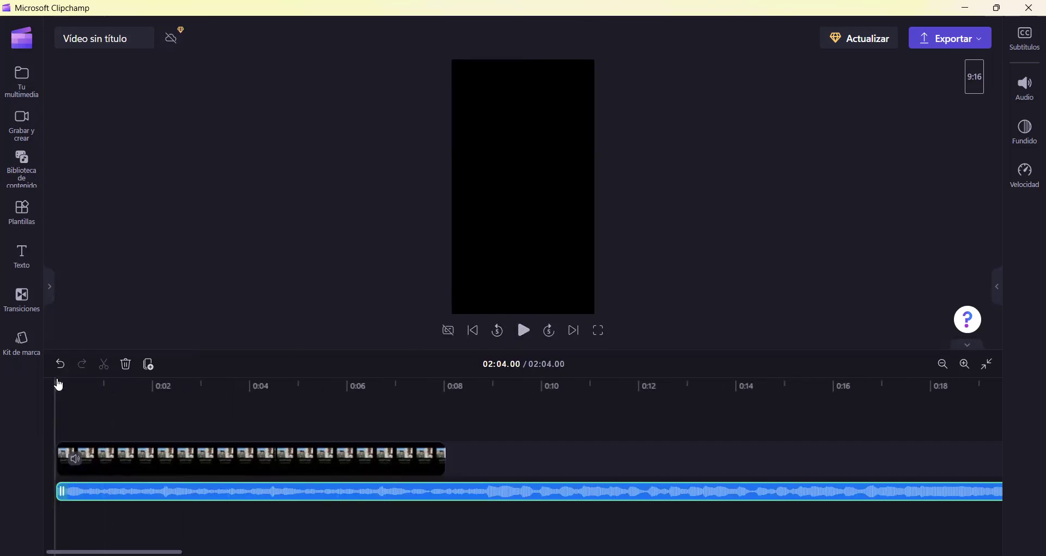
# - Play and pause the project with the music, realigning the music clip on its track
pyautogui.click(523, 330)
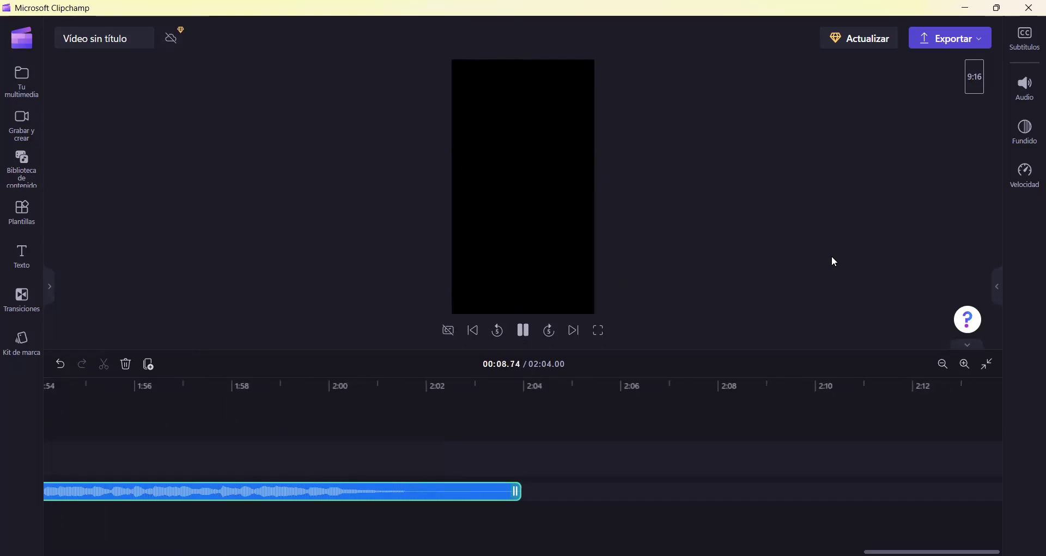
pyautogui.click(525, 331)
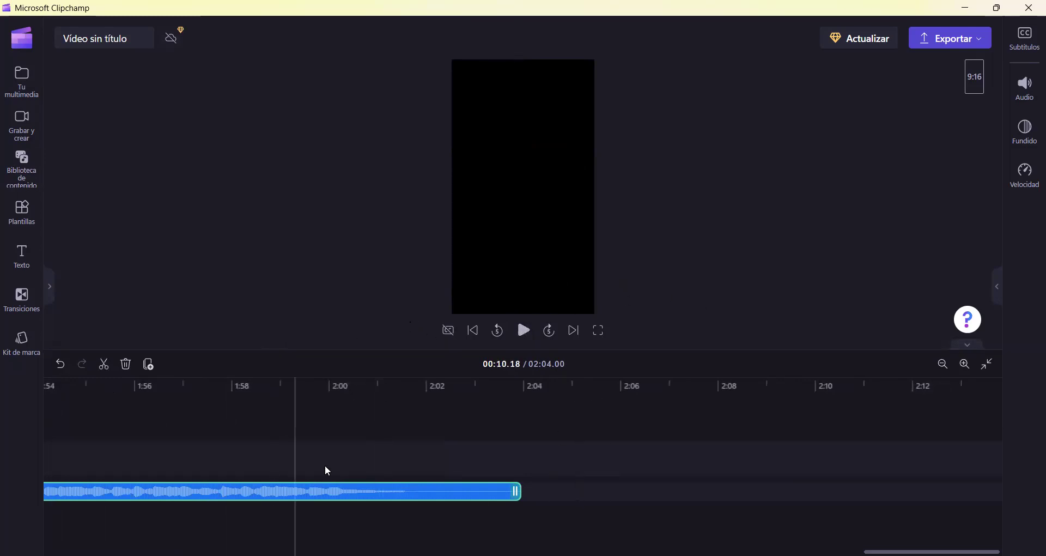
pyautogui.moveTo(345, 497)
pyautogui.mouseDown()
pyautogui.moveTo(226, 485)
pyautogui.moveTo(257, 493)
pyautogui.mouseUp()
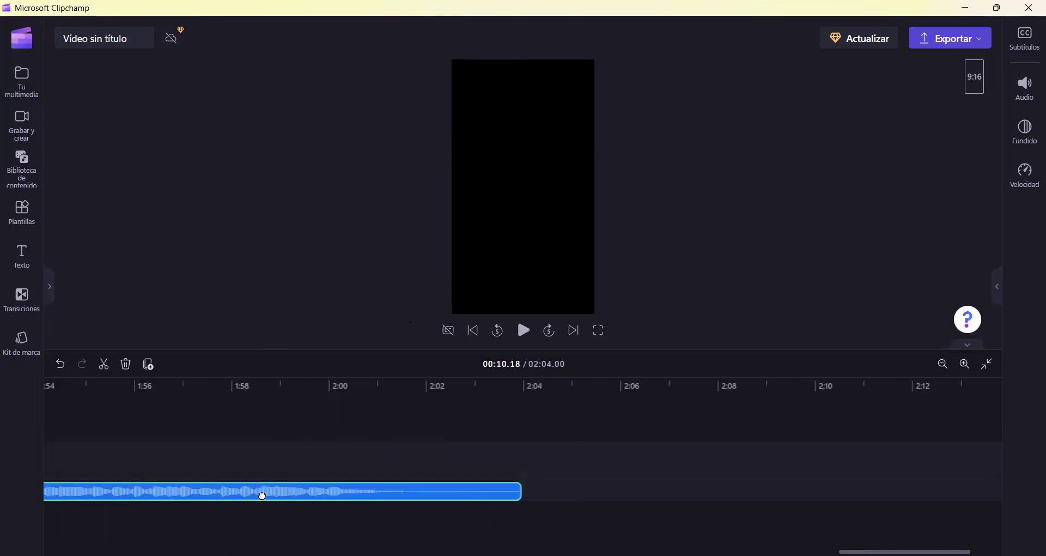
pyautogui.click(266, 328)
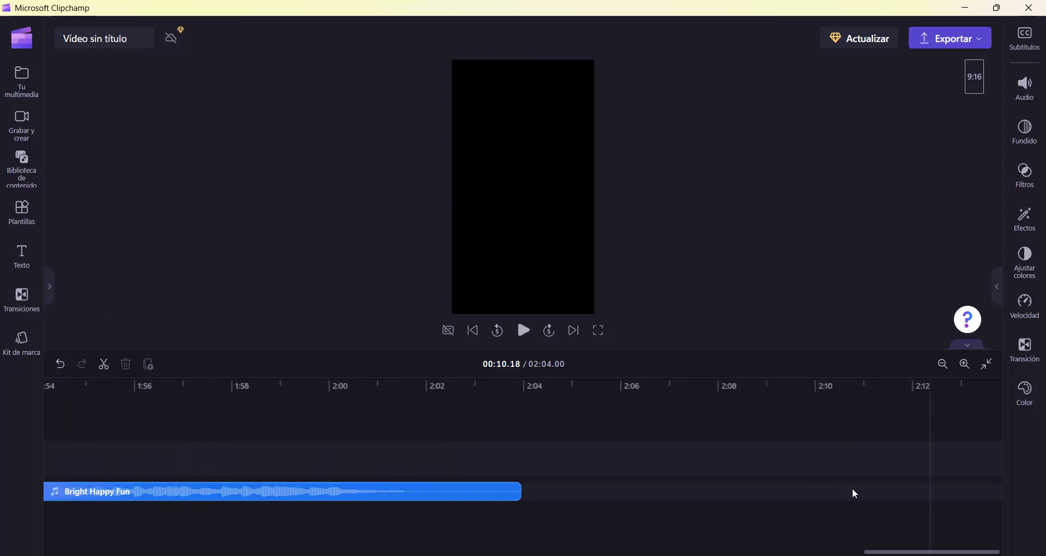
# - Trim the music's end so it finishes with the video at 00:08.06
pyautogui.moveTo(927, 551); pyautogui.dragTo(109, 552)
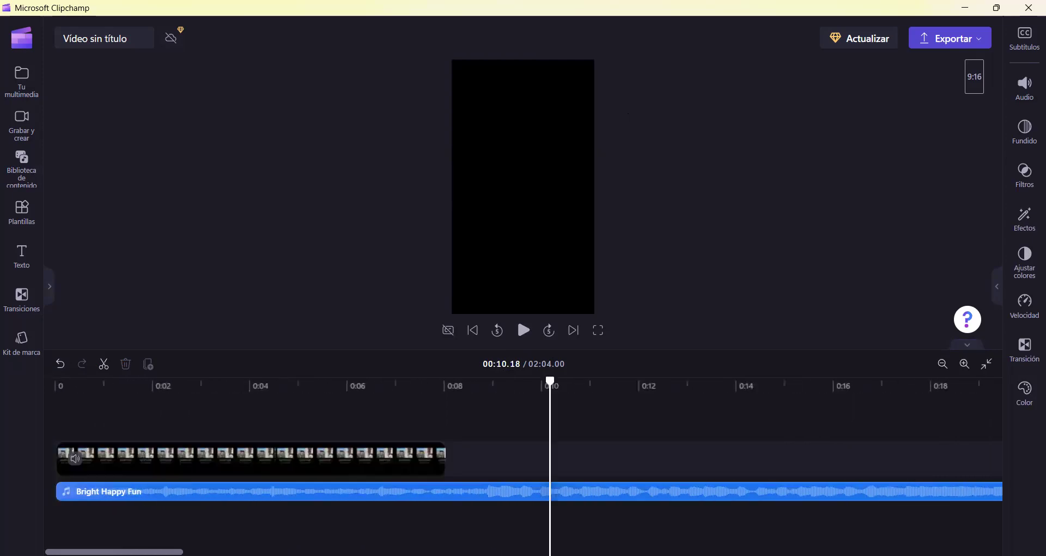
pyautogui.click(720, 496)
pyautogui.click(800, 522)
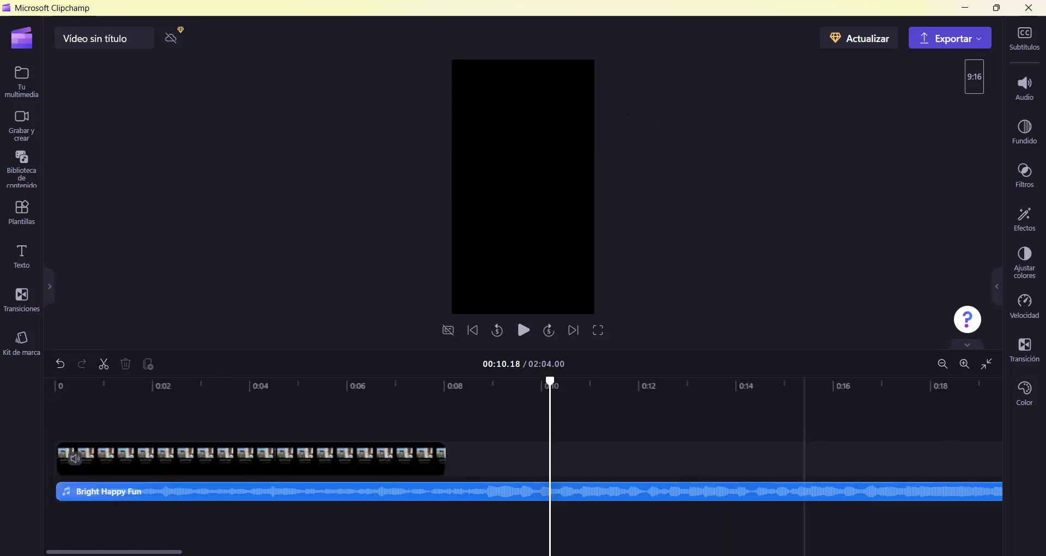
pyautogui.hscroll(15, 723, 518)
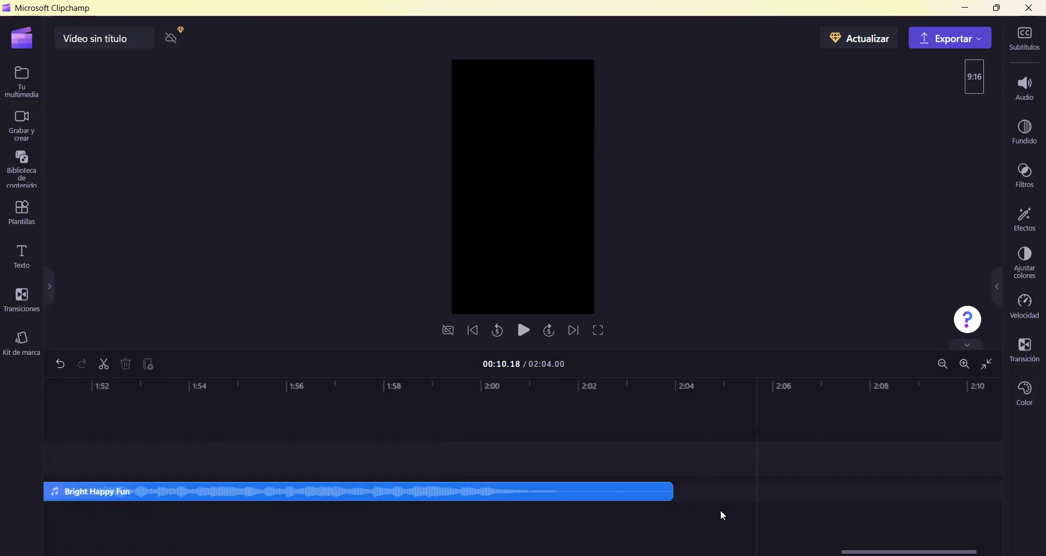
pyautogui.moveTo(669, 487); pyautogui.dragTo(75, 490)
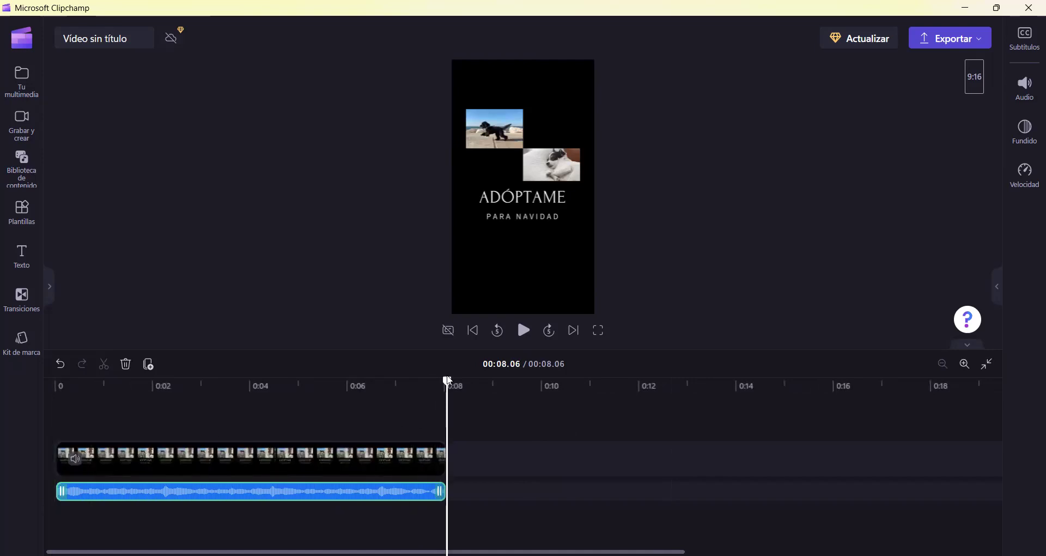
pyautogui.moveTo(93, 381); pyautogui.dragTo(56, 378)
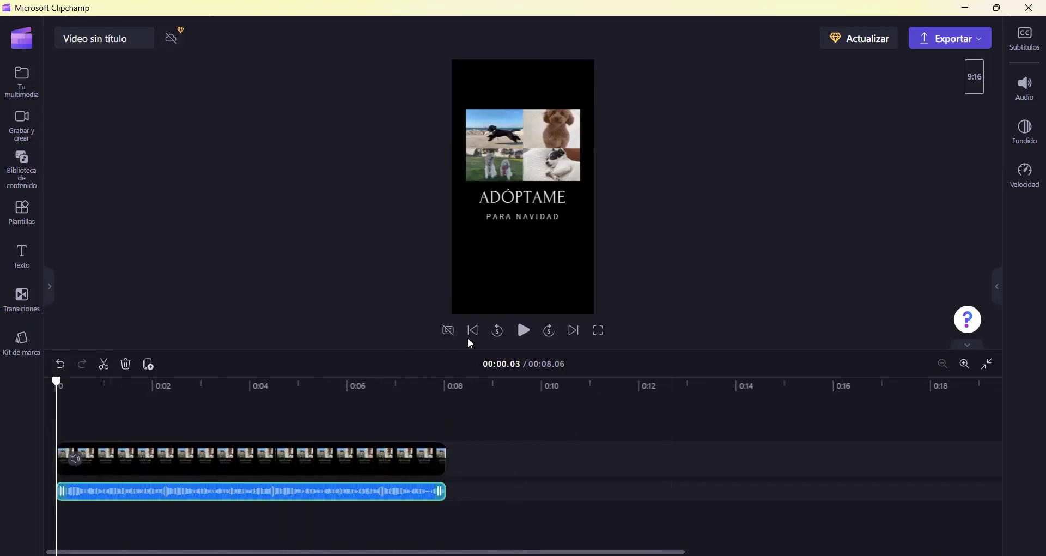
pyautogui.click(526, 331)
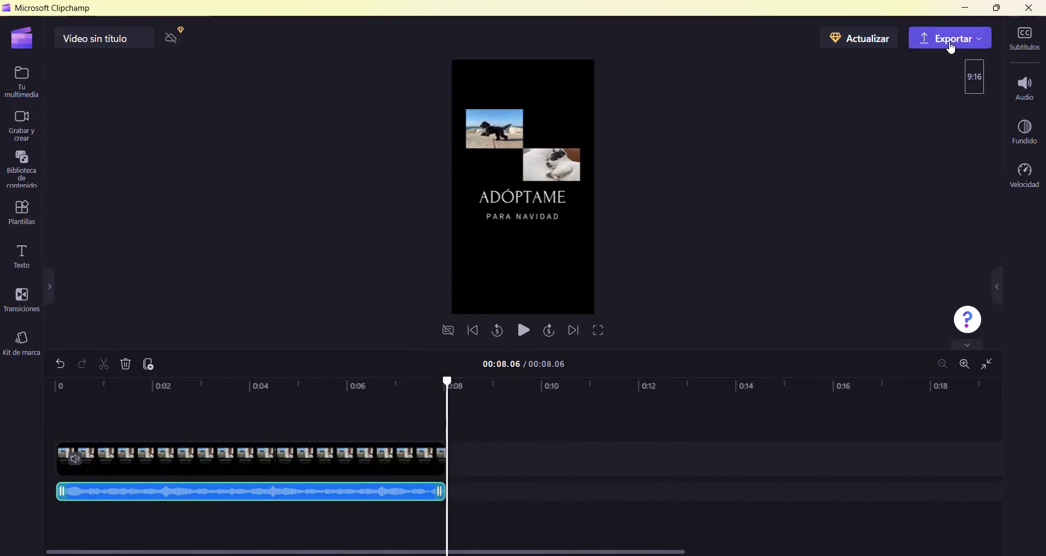
# - Export the Clipchamp video as a 720p MP4
pyautogui.click(952, 49)
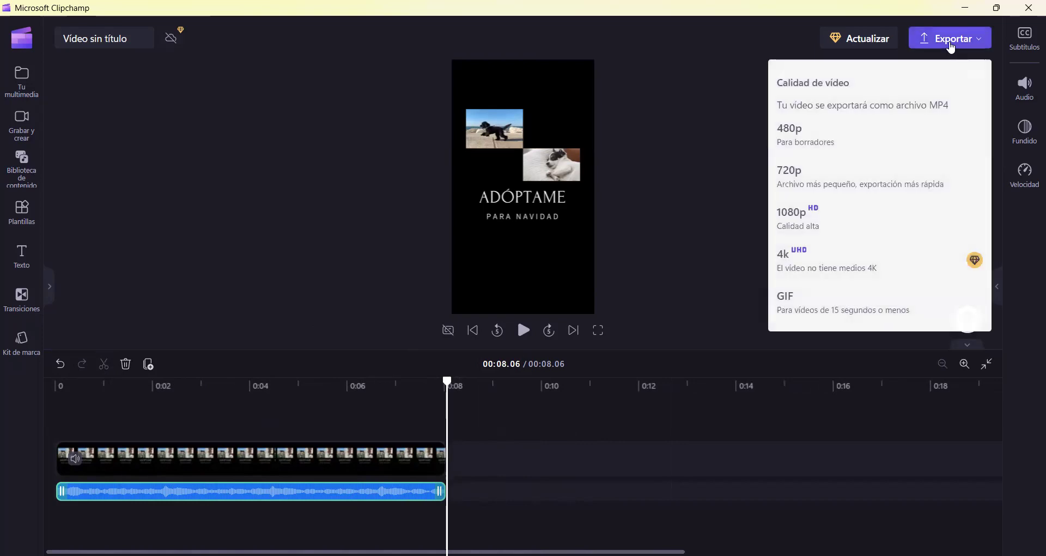
pyautogui.click(857, 178)
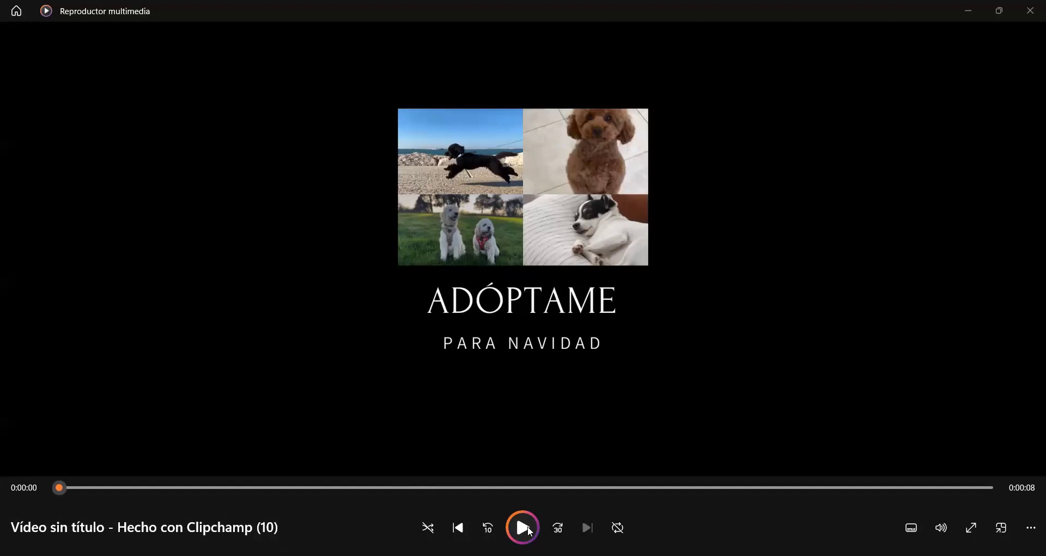
# - Play the 8-second ADÓPTAME dog collage once in Reproductor multimedia, then close it
pyautogui.press('space')
pyautogui.click(1029, 9)
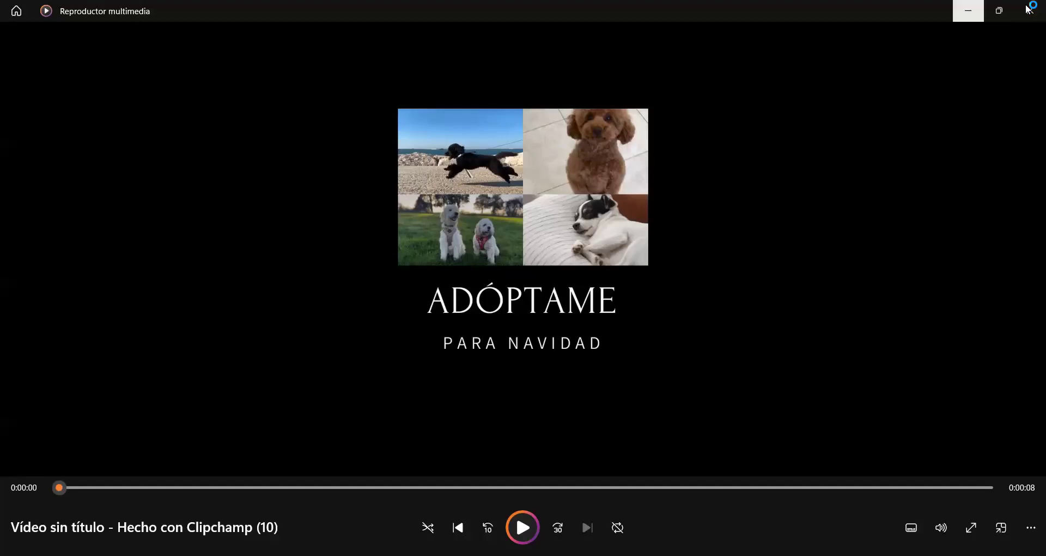
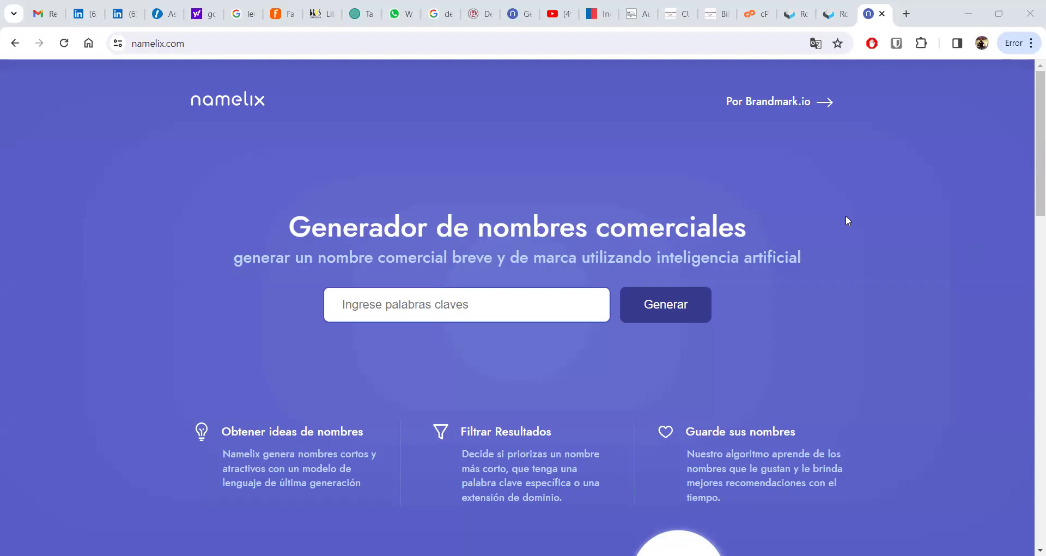
# - Enter PELUQUERIA CANINA as the business keywords, fixing the typo, and generate
pyautogui.click(453, 294)
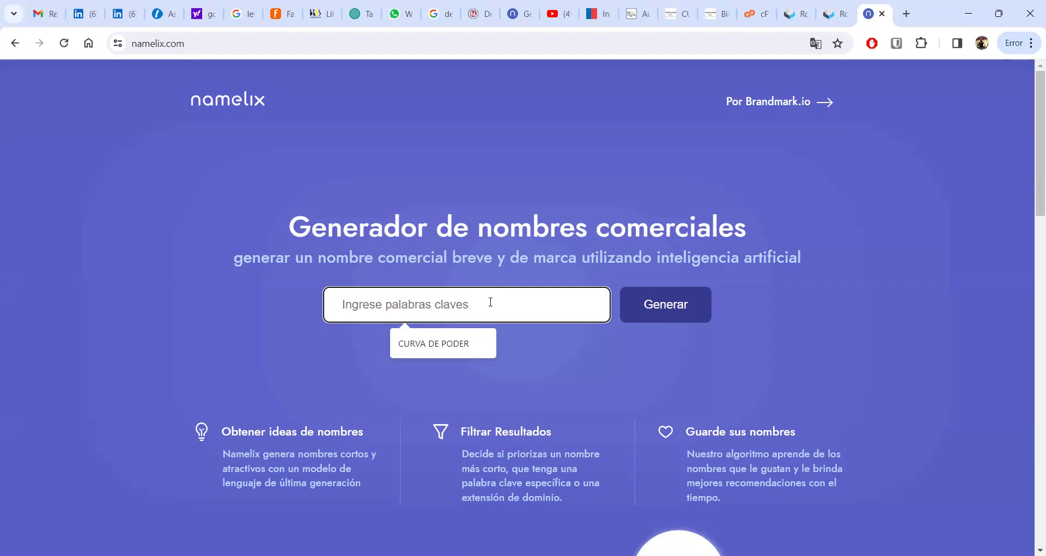
pyautogui.write('PEL')
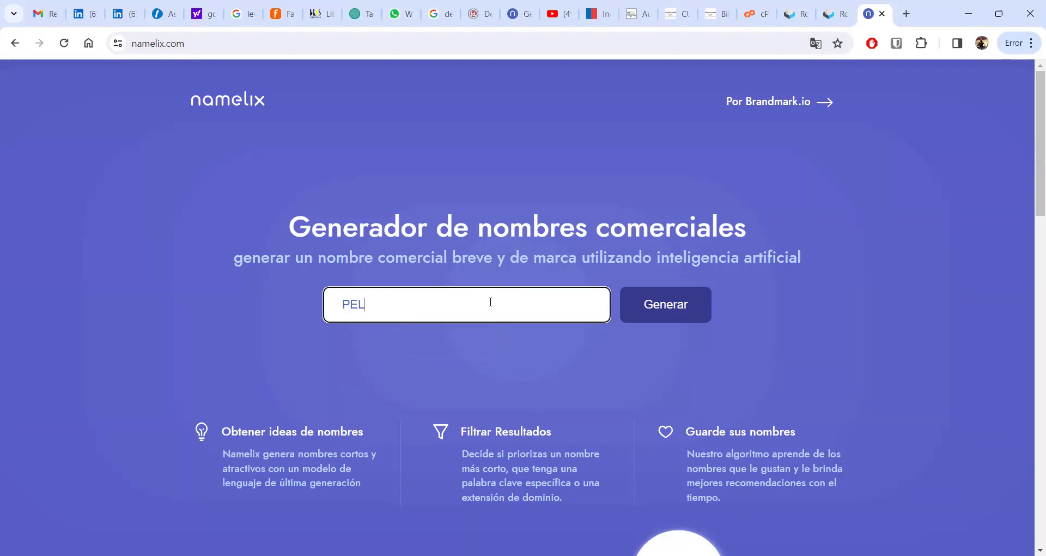
pyautogui.write('UQUERIA CANINA')
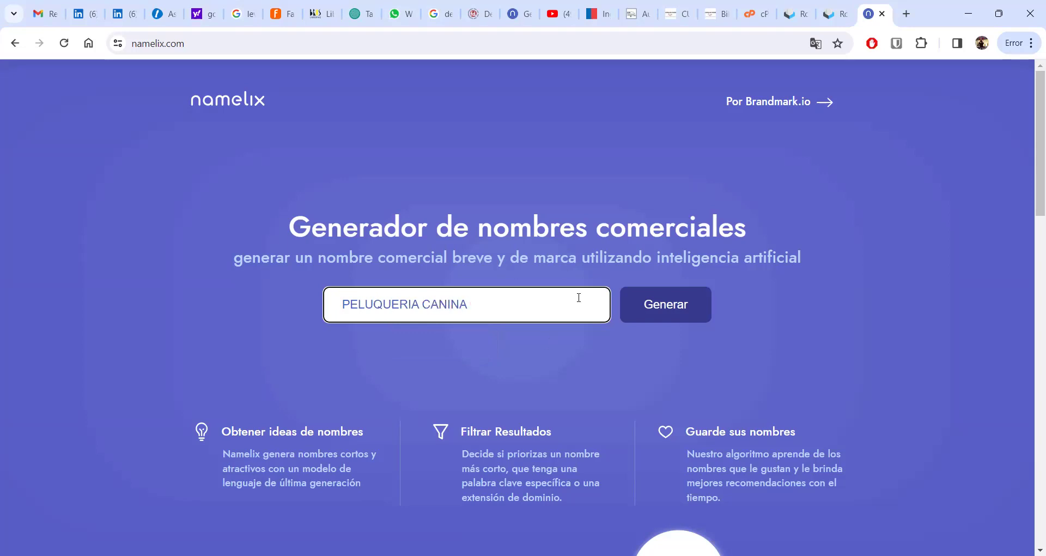
pyautogui.click(656, 310)
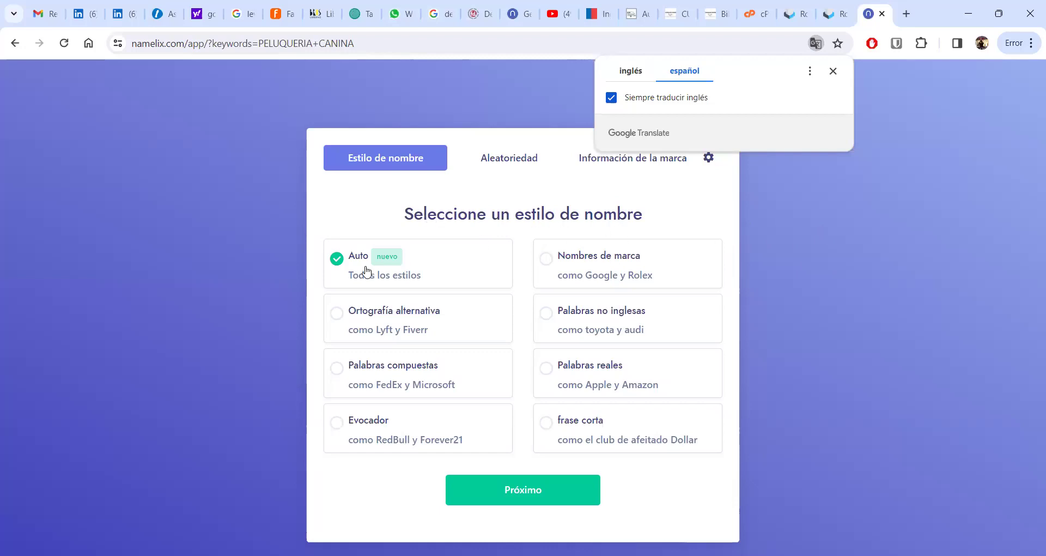
# - Try the Ortografía alternativa, Palabras compuestas, Evocador, Nombres de marca, Palabras no inglesas and Palabras reales styles
pyautogui.click(344, 321)
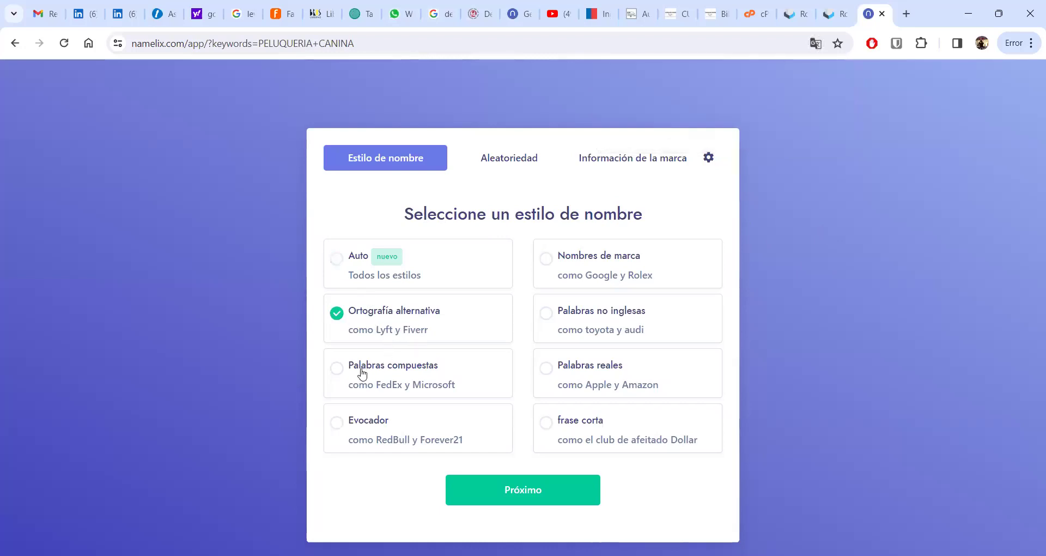
pyautogui.click(338, 371)
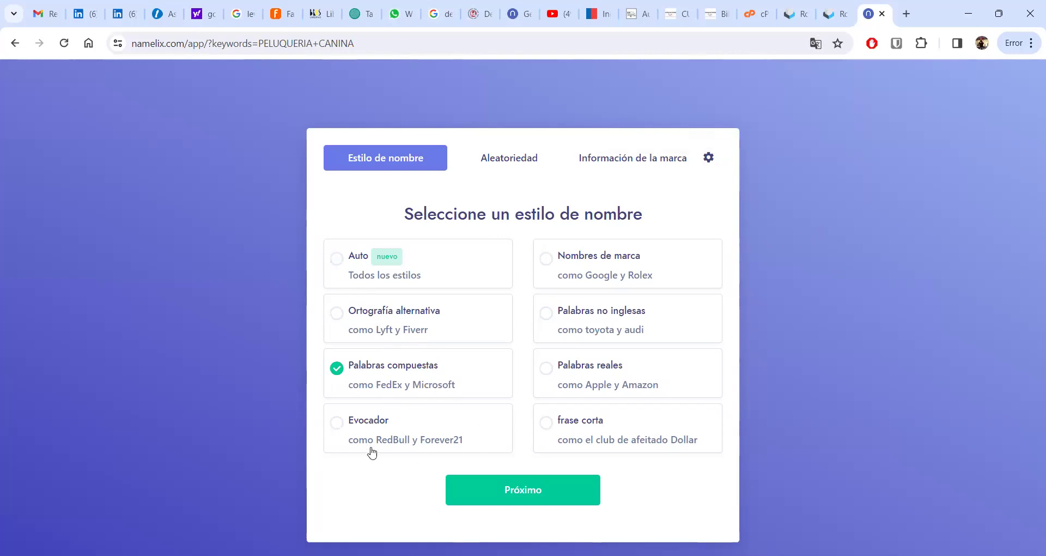
pyautogui.click(339, 425)
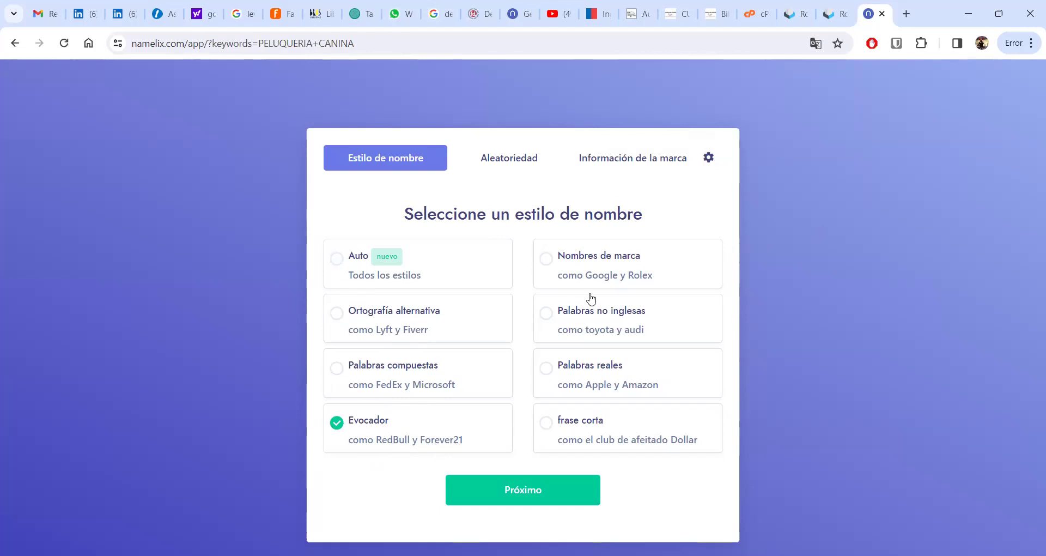
pyautogui.click(547, 261)
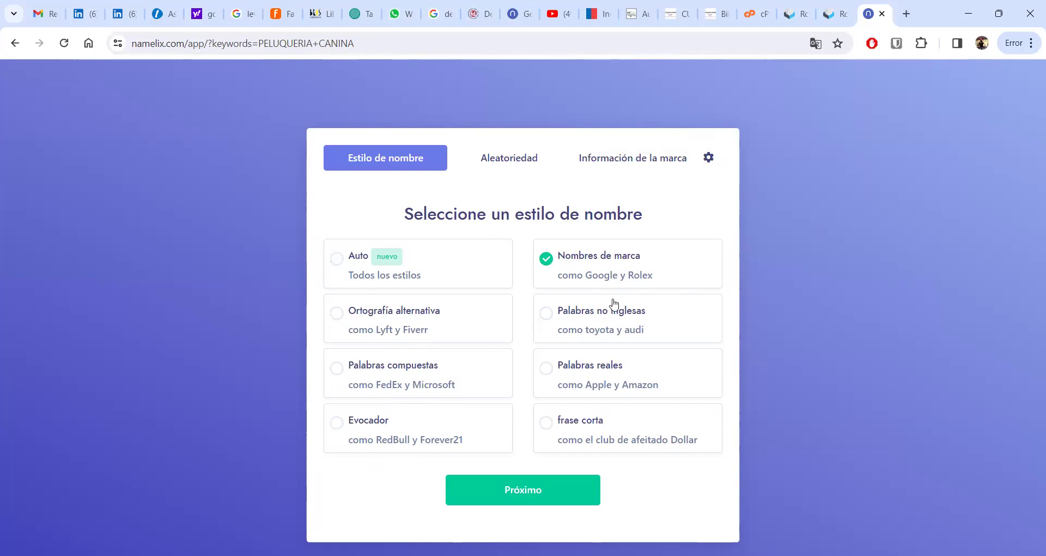
pyautogui.click(560, 321)
pyautogui.click(548, 370)
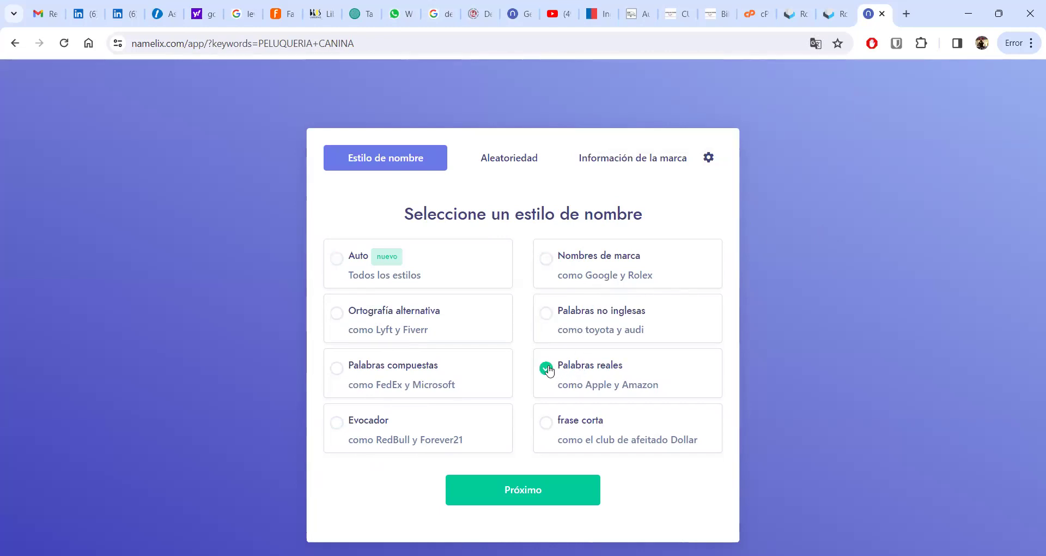
# - Select the frase corta name style and advance to the randomness step
pyautogui.click(546, 426)
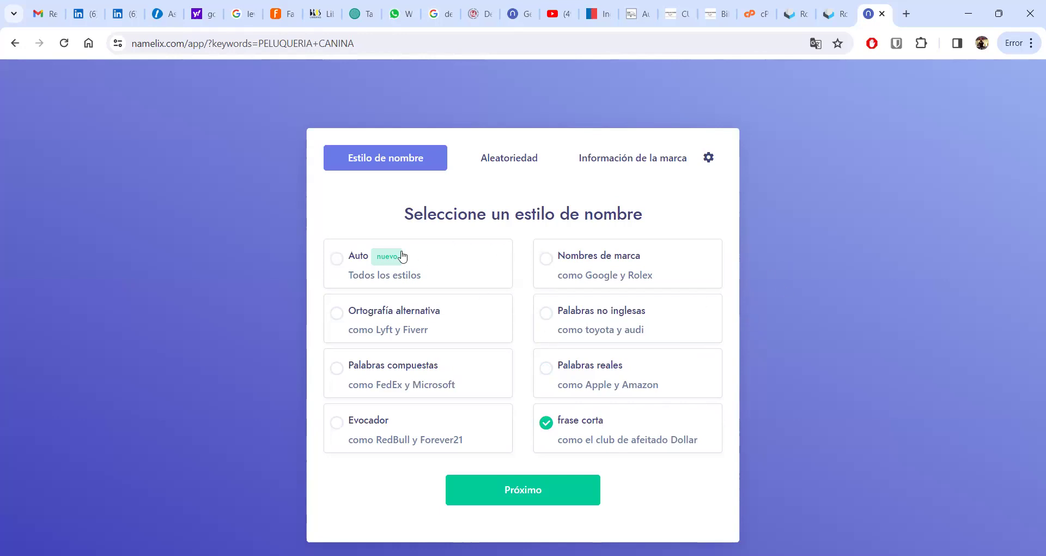
pyautogui.press('Tab')
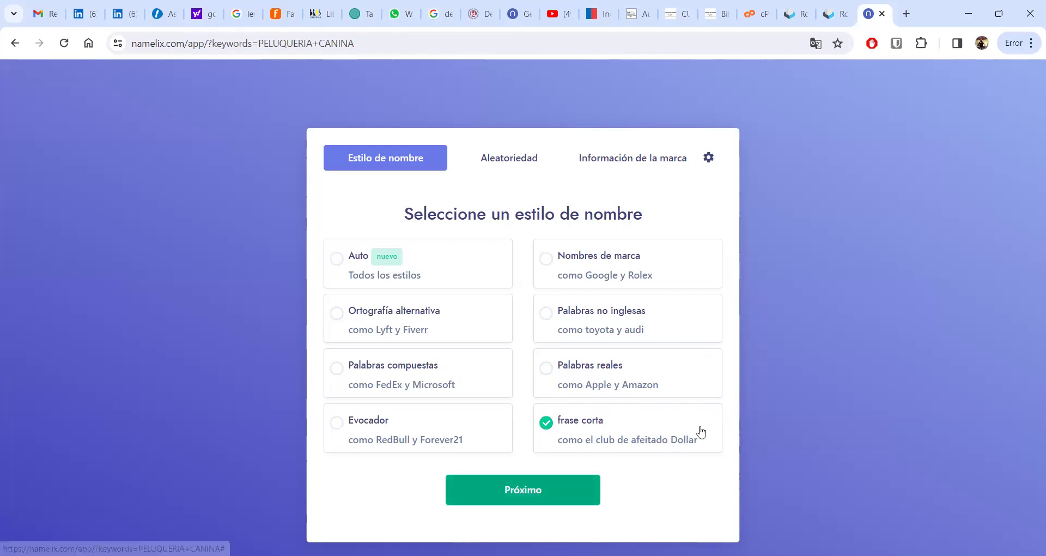
pyautogui.press('Return')
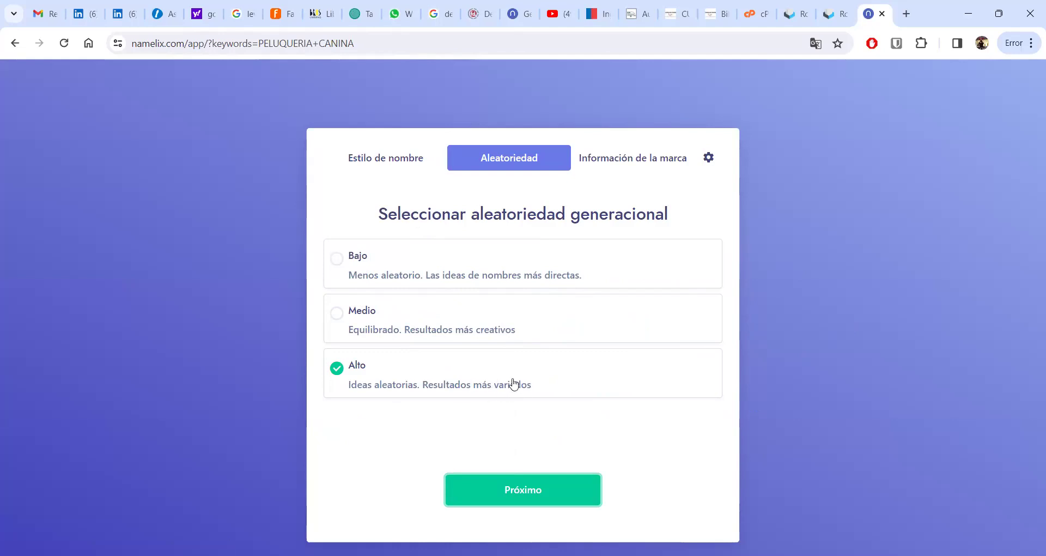
# - Choose Medio randomness and advance to the brand information step
pyautogui.click(334, 315)
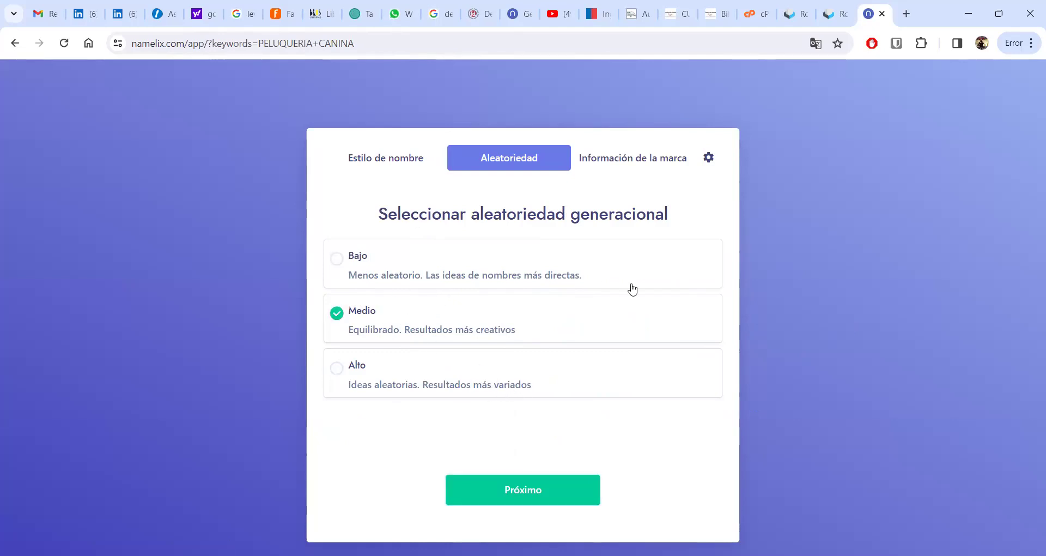
pyautogui.press('Tab')
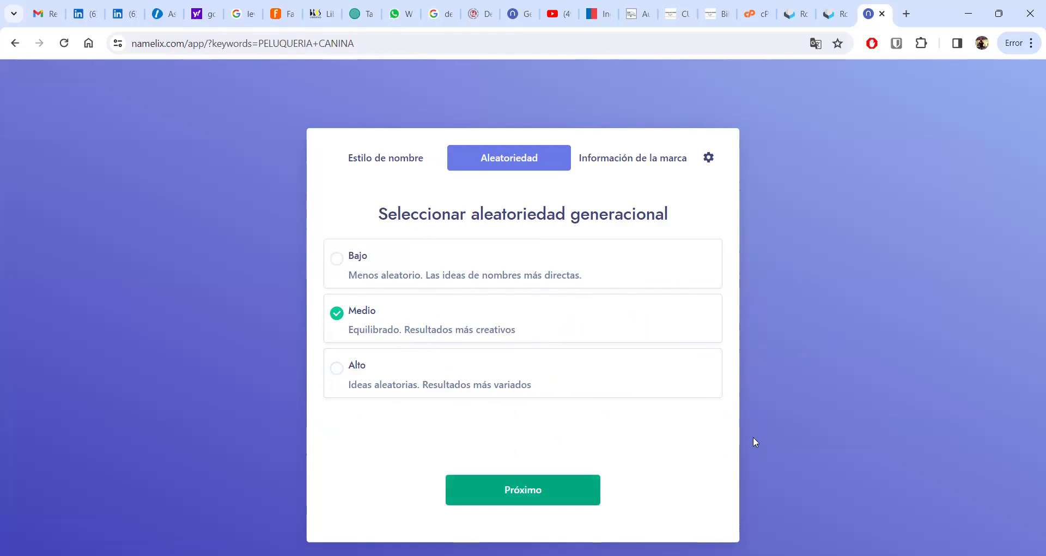
pyautogui.press('Return')
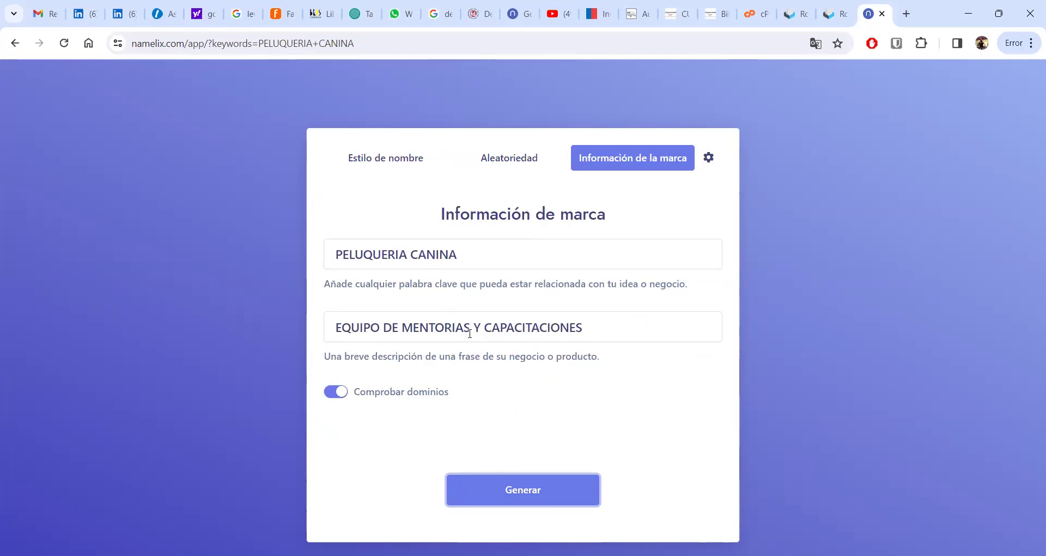
# - Replace the business description with CUIDADO E HIGIENE and generate the name ideas
pyautogui.click(609, 333)
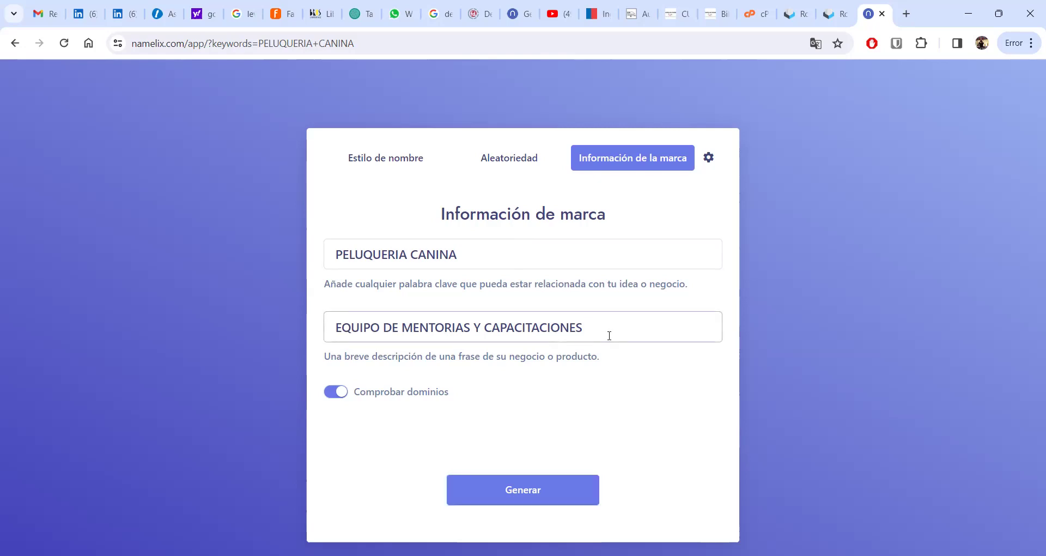
pyautogui.press('BackSpace')
pyautogui.press('BackSpace')
pyautogui.press('BackSpace')
pyautogui.press('BackSpace')
pyautogui.press('BackSpace')
pyautogui.press('BackSpace')
pyautogui.press('BackSpace')
pyautogui.press('BackSpace')
pyautogui.press('BackSpace')
pyautogui.press('BackSpace')
pyautogui.press('BackSpace')
pyautogui.press('BackSpace')
pyautogui.press('BackSpace')
pyautogui.press('BackSpace')
pyautogui.press('BackSpace')
pyautogui.press('BackSpace')
pyautogui.press('BackSpace')
pyautogui.press('BackSpace')
pyautogui.press('BackSpace')
pyautogui.press('BackSpace')
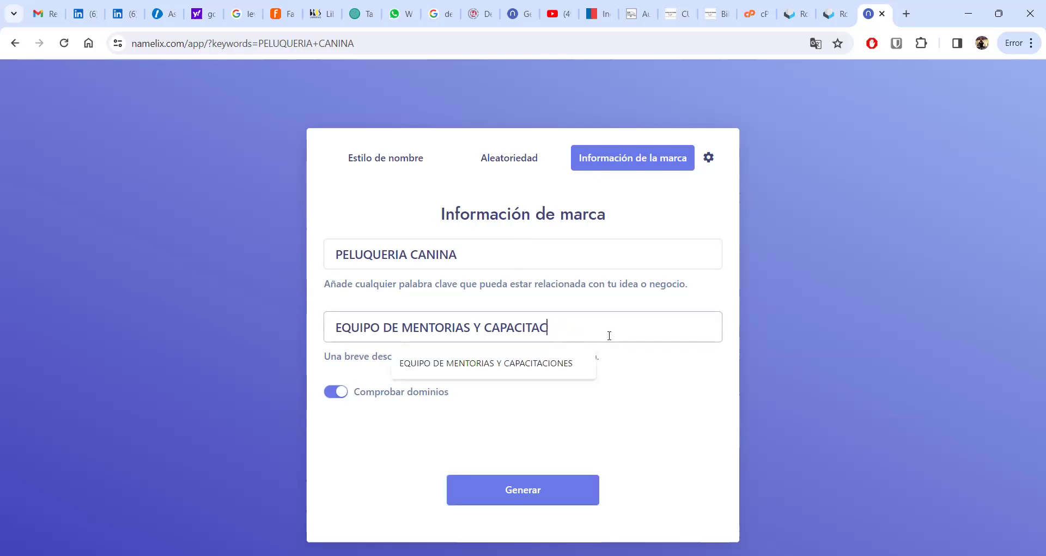
pyautogui.write('CUIDADO')
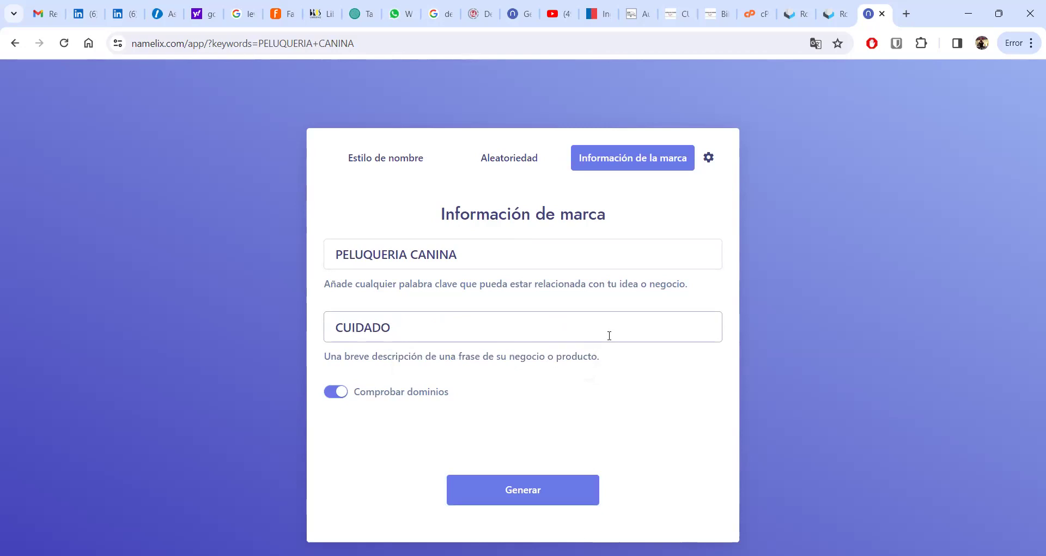
pyautogui.write('E HIGIENE')
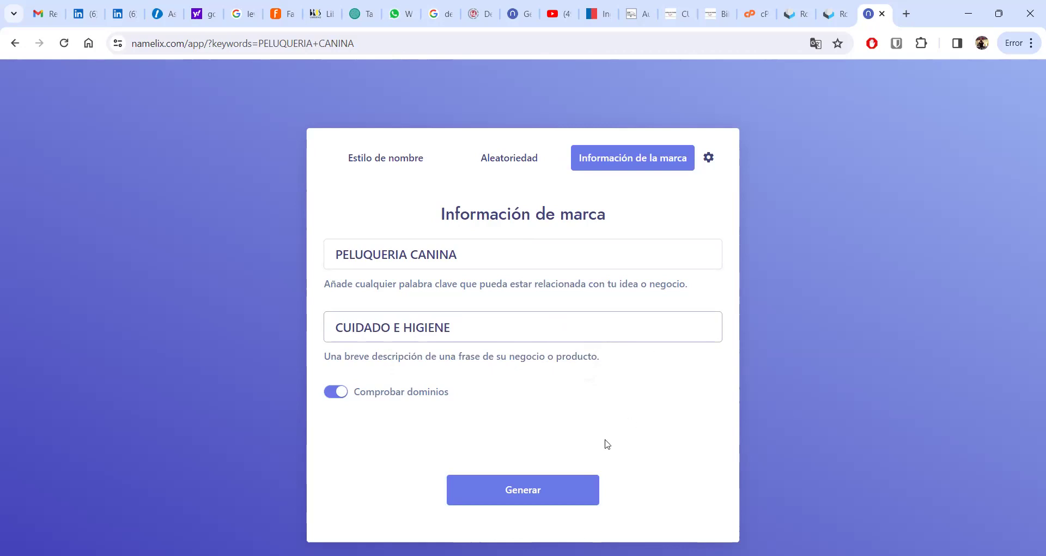
pyautogui.click(537, 495)
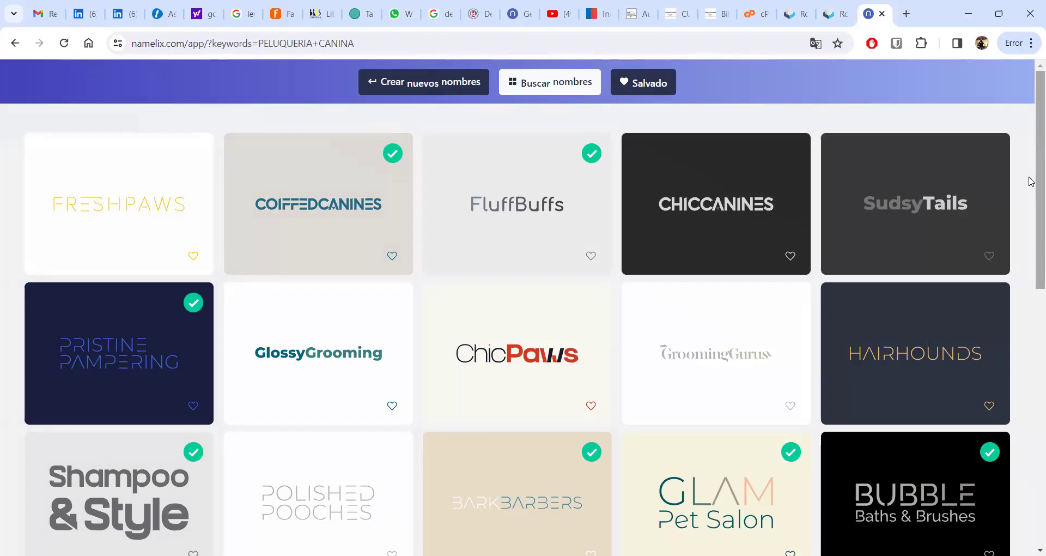
pyautogui.moveTo(303, 168)
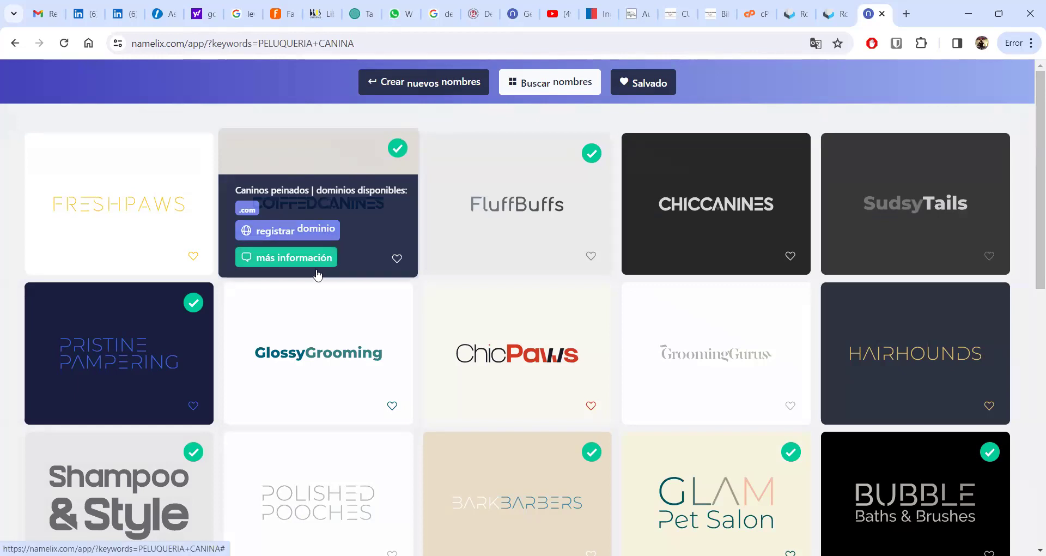
pyautogui.moveTo(146, 142)
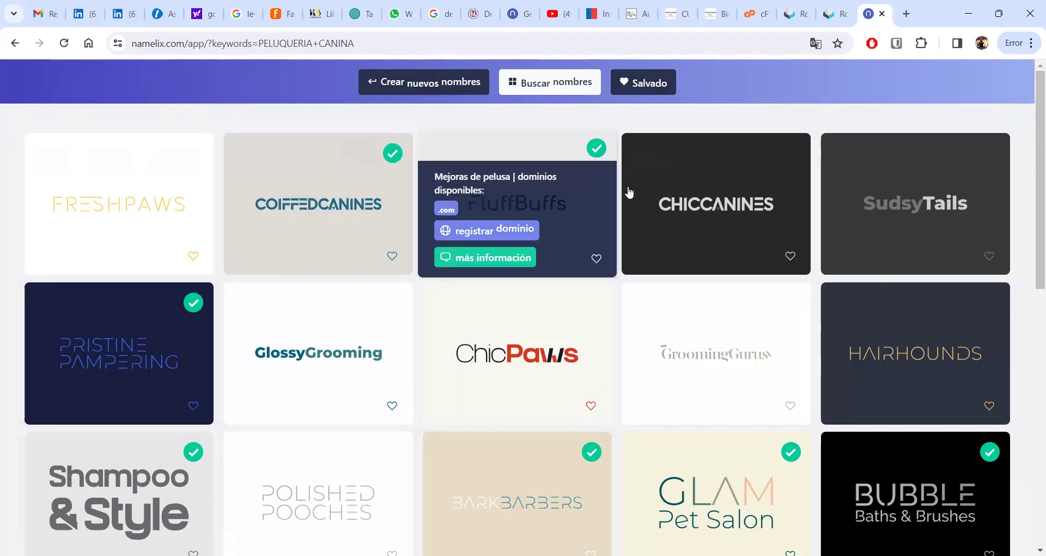
pyautogui.moveTo(873, 149)
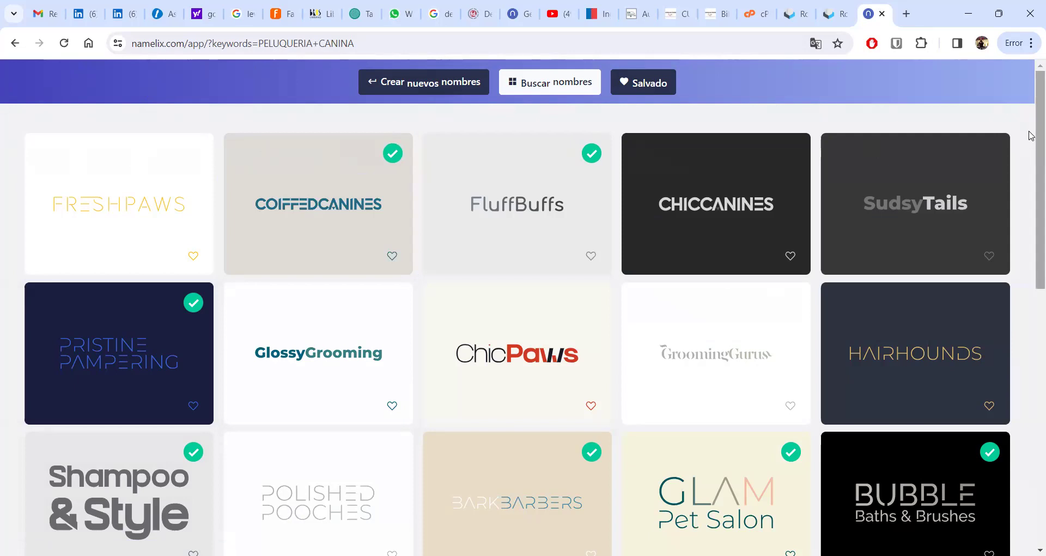
pyautogui.scroll(-2, 1031, 164)
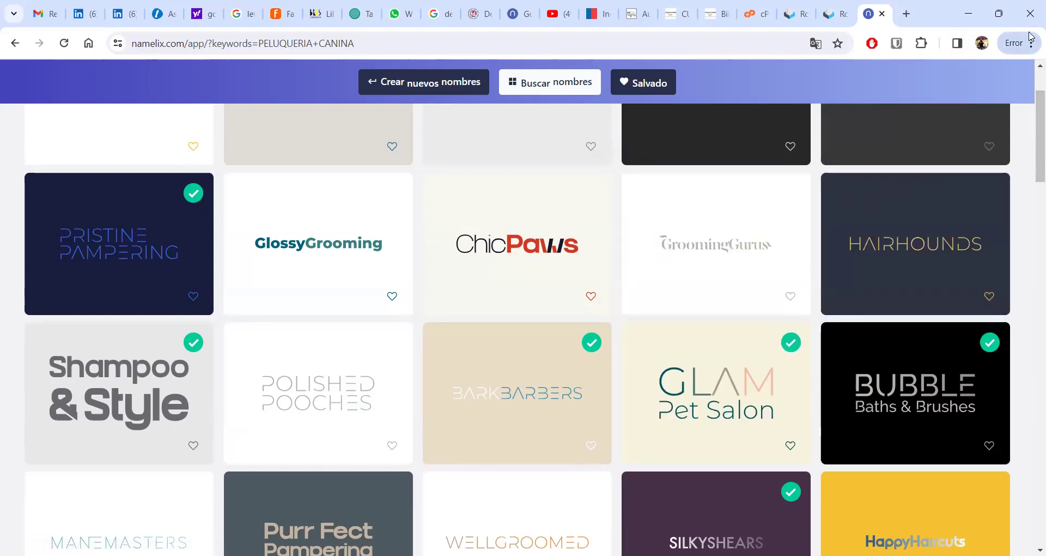
pyautogui.moveTo(1030, 108); pyautogui.dragTo(1031, 150)
pyautogui.moveTo(954, 301)
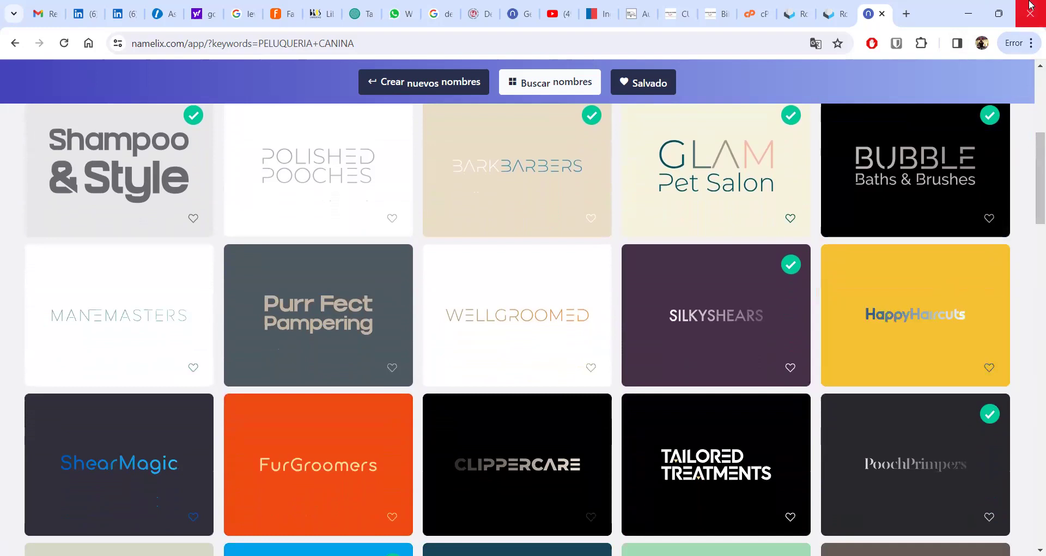
pyautogui.moveTo(692, 186)
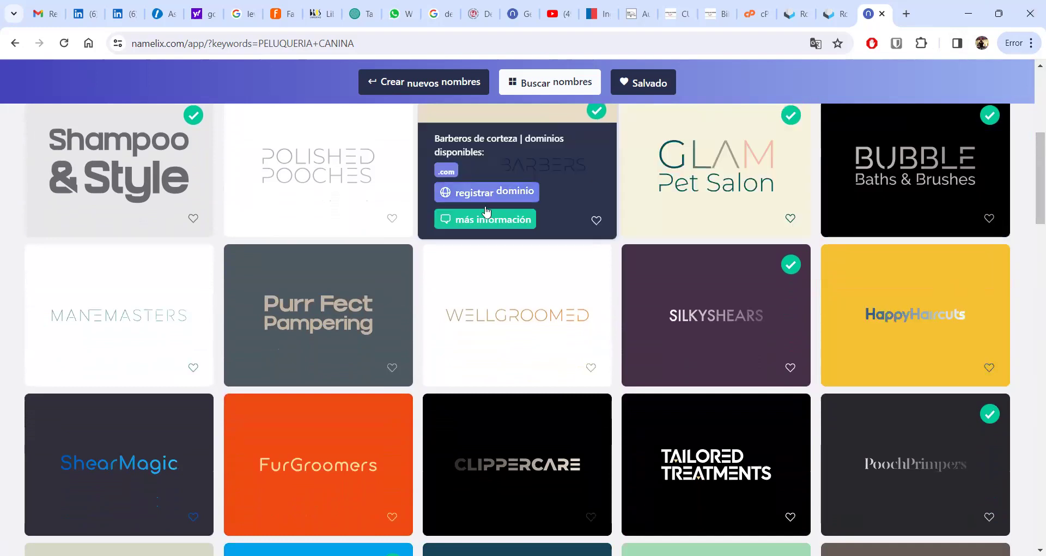
pyautogui.moveTo(323, 159)
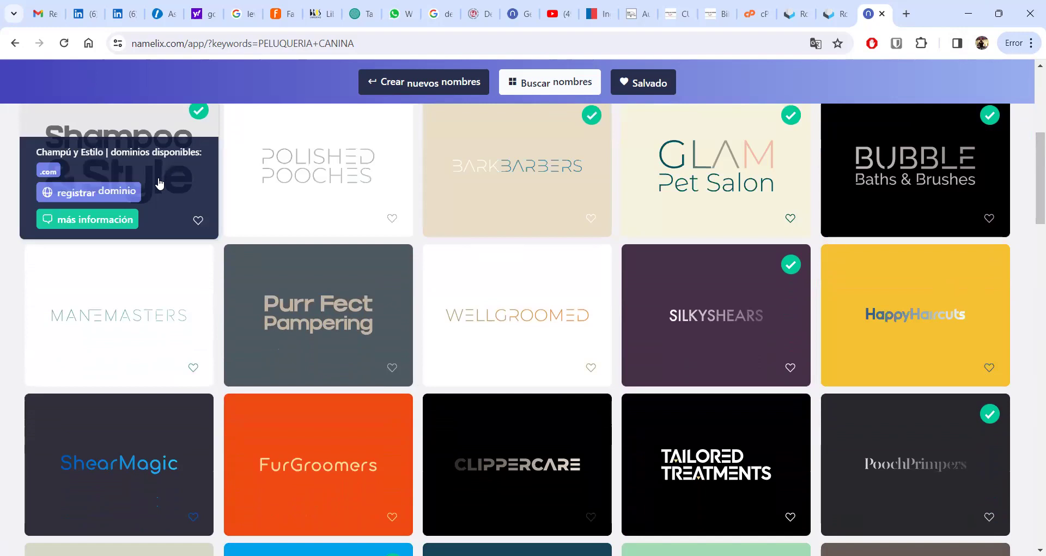
pyautogui.moveTo(493, 349)
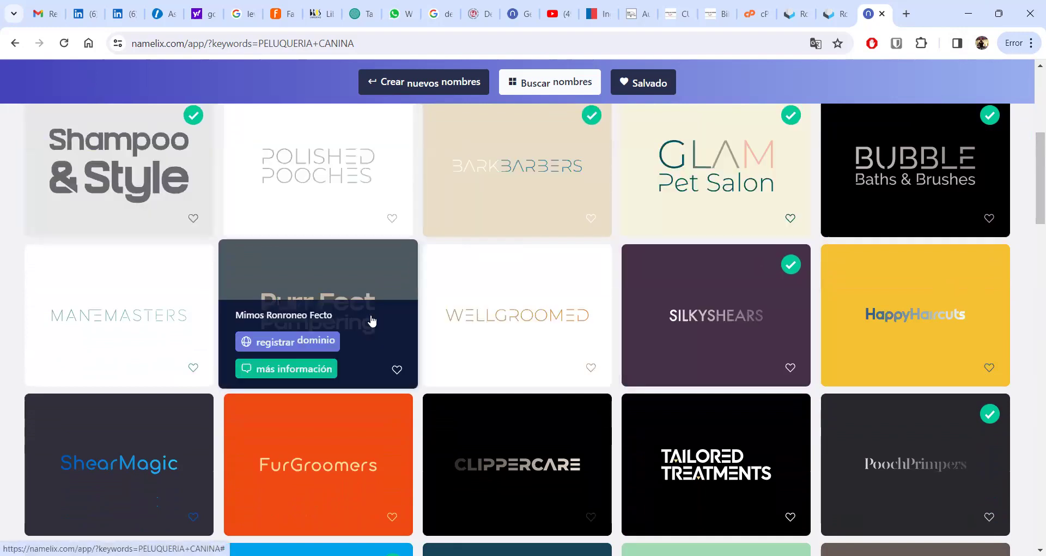
pyautogui.moveTo(986, 313)
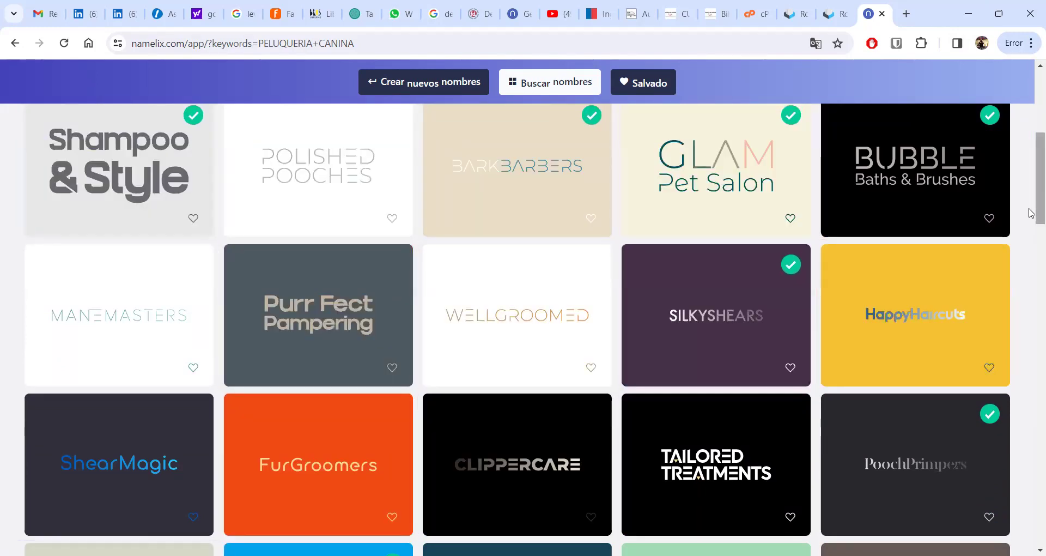
pyautogui.moveTo(1031, 196); pyautogui.dragTo(1032, 259)
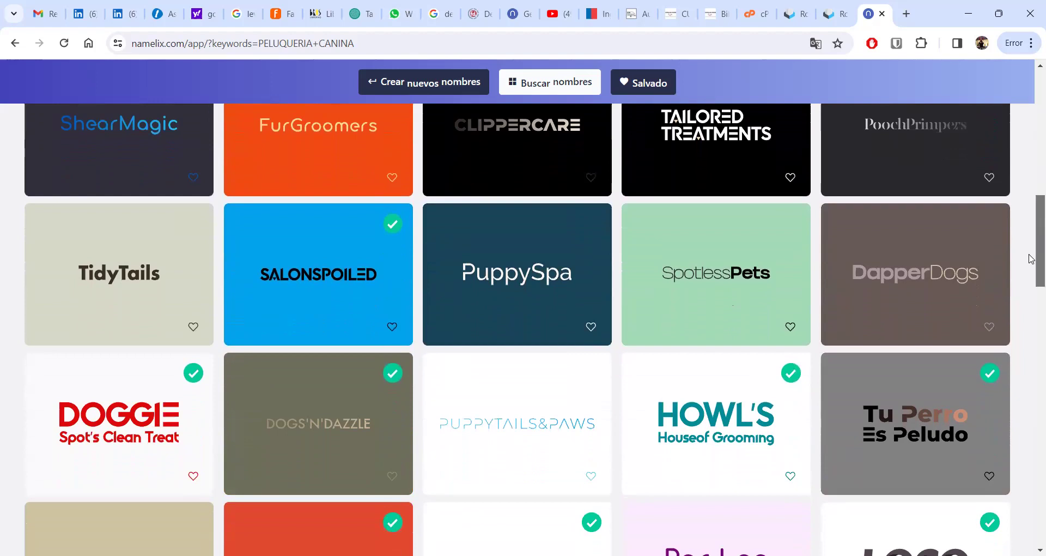
# - Scroll partway down the generated grid of logo-styled name ideas
pyautogui.moveTo(1032, 259); pyautogui.dragTo(1030, 288)
pyautogui.moveTo(915, 297)
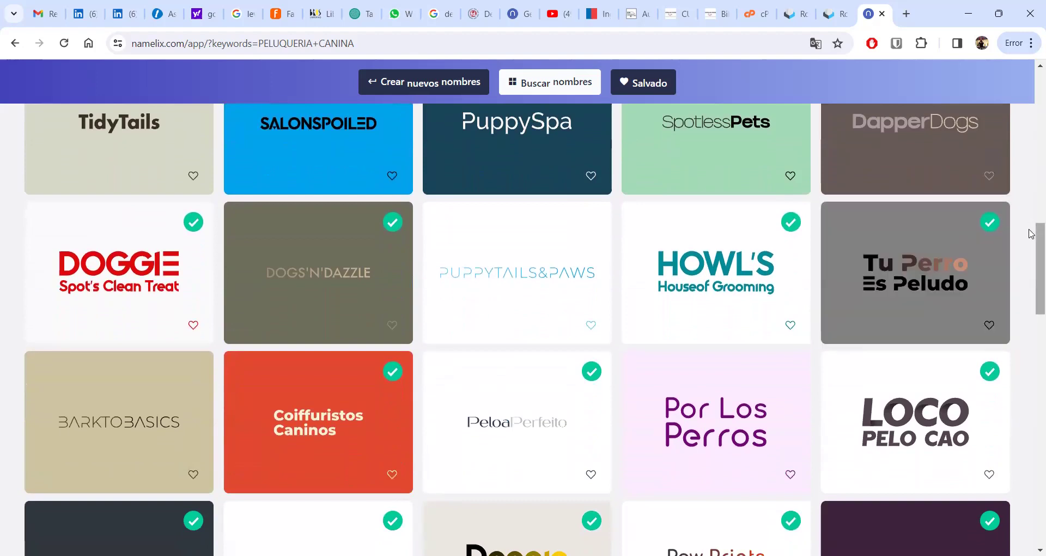
pyautogui.scroll(-1, 1032, 242)
pyautogui.moveTo(1031, 241); pyautogui.dragTo(1032, 255)
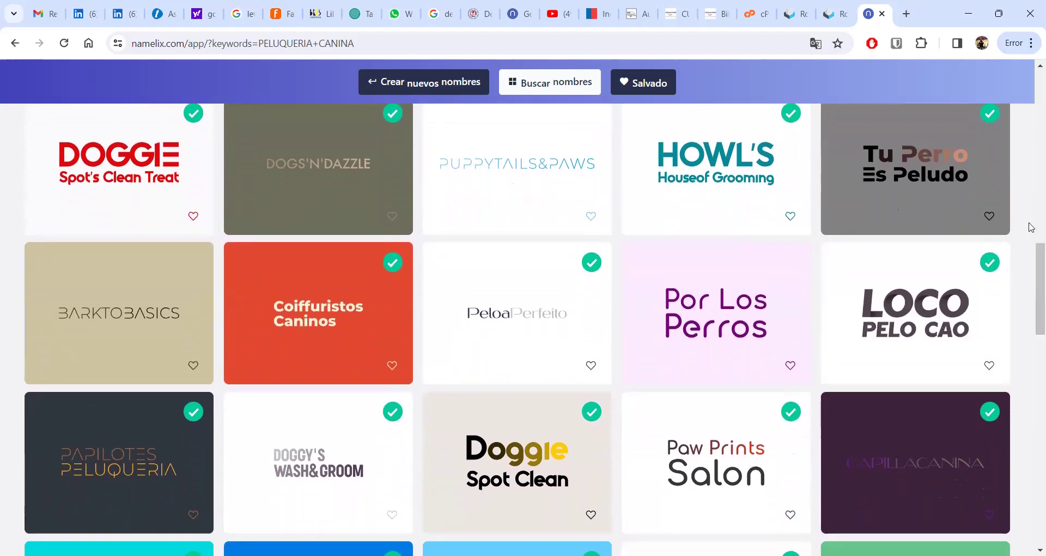
pyautogui.moveTo(1031, 264); pyautogui.dragTo(1032, 340)
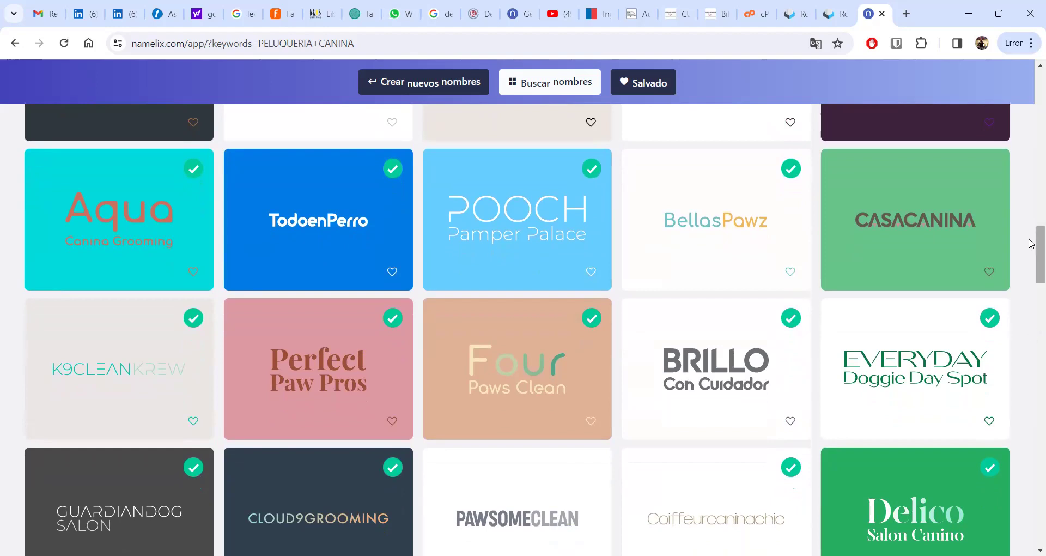
pyautogui.scroll(-1, 1032, 244)
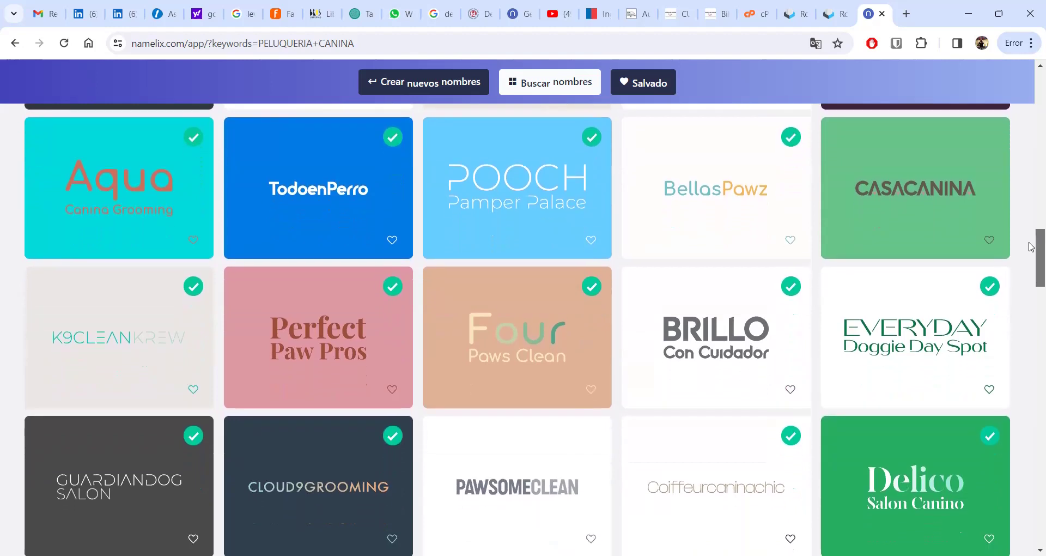
pyautogui.moveTo(1031, 247); pyautogui.dragTo(1031, 336)
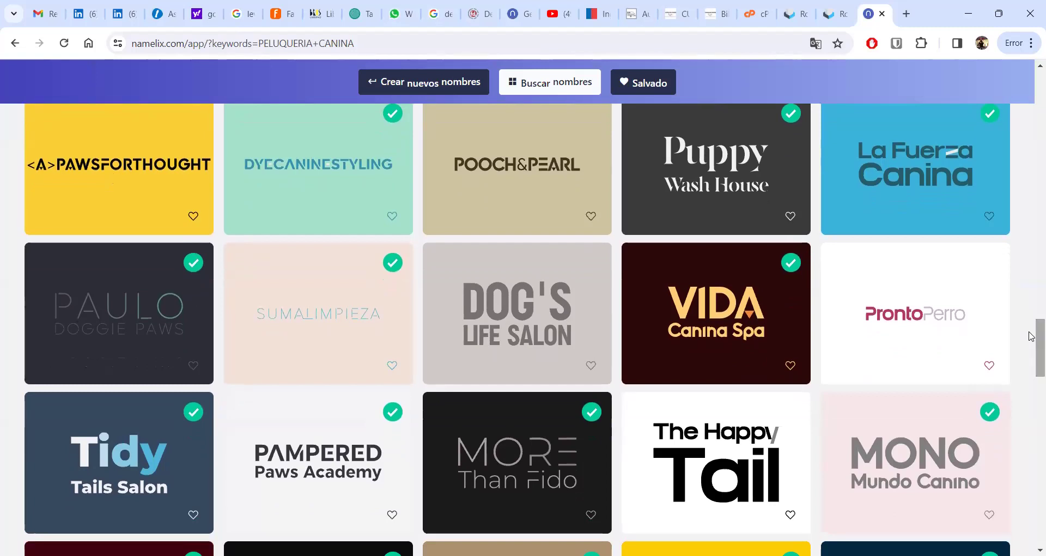
pyautogui.moveTo(1032, 336); pyautogui.dragTo(1032, 336)
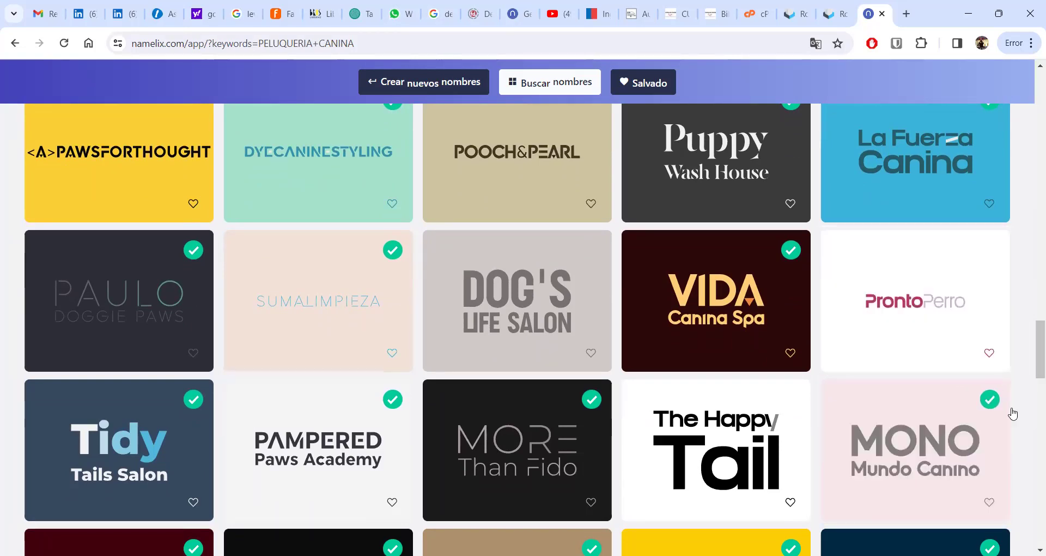
# - Continue down the results to Classy Canine Salon, Doo Da Dog and Ok Paw Spot
pyautogui.scroll(-2, 1032, 353)
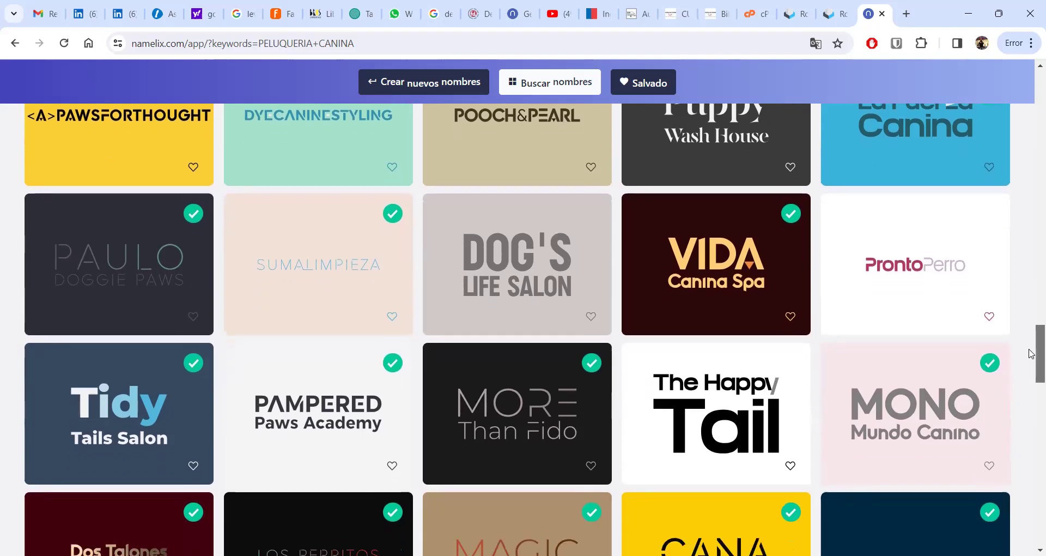
pyautogui.scroll(-1, 1038, 354)
pyautogui.moveTo(960, 255)
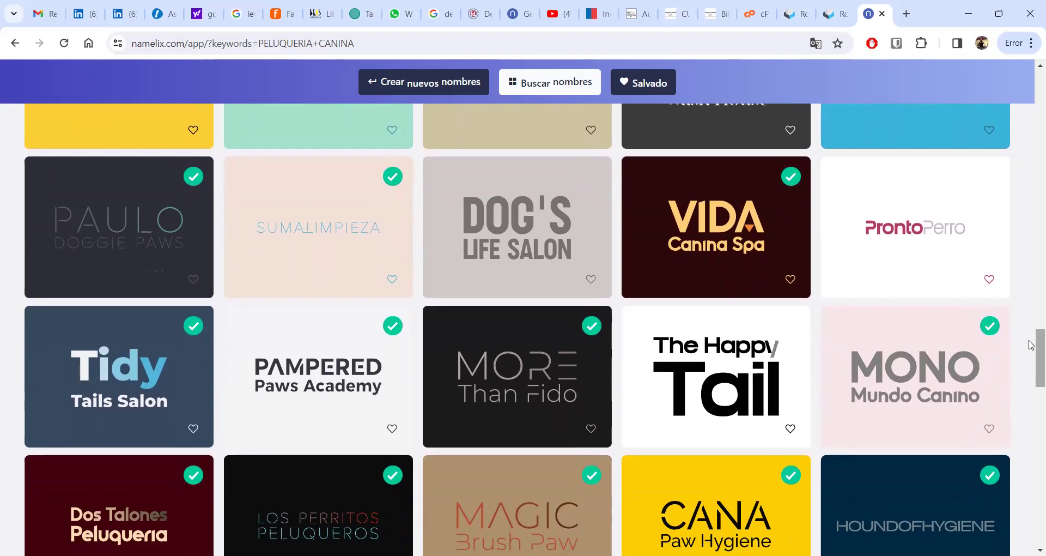
pyautogui.scroll(-2, 1031, 349)
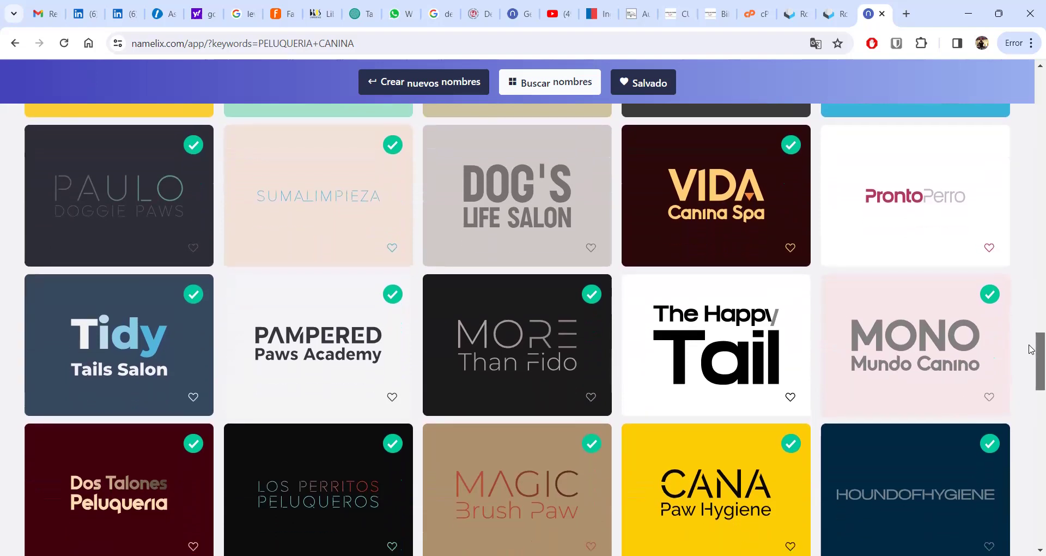
pyautogui.scroll(-1, 1031, 356)
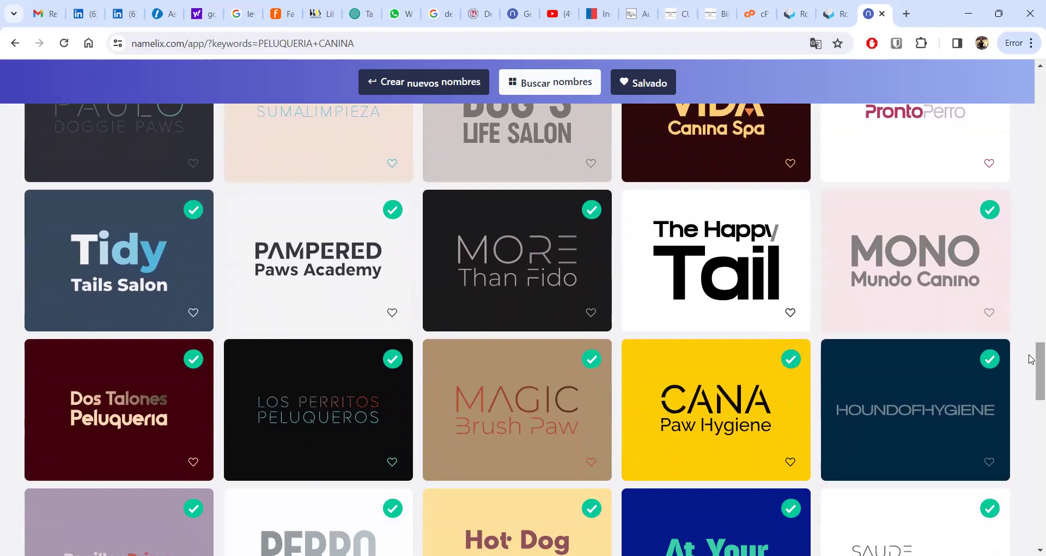
pyautogui.scroll(-3, 1031, 359)
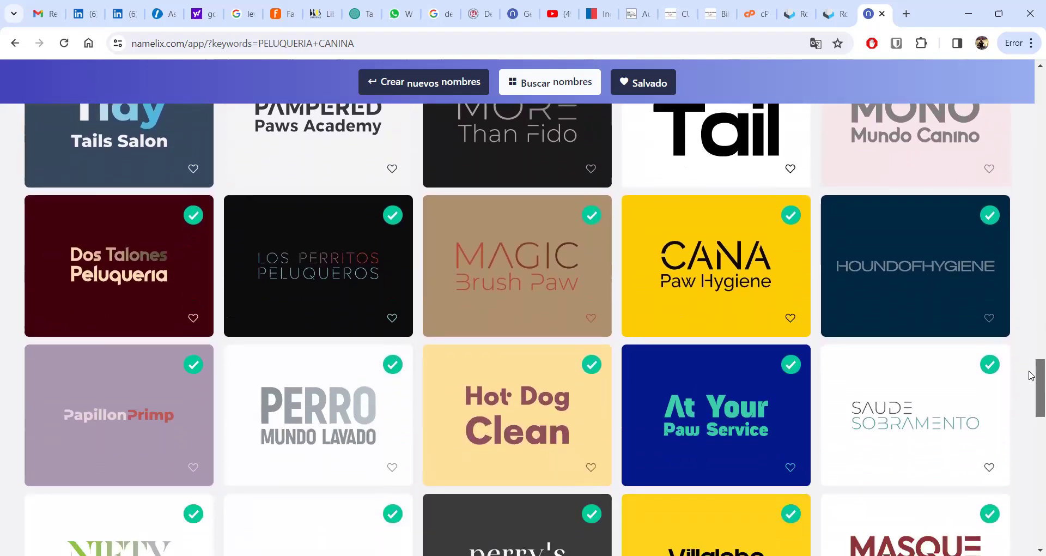
pyautogui.scroll(-1, 1031, 375)
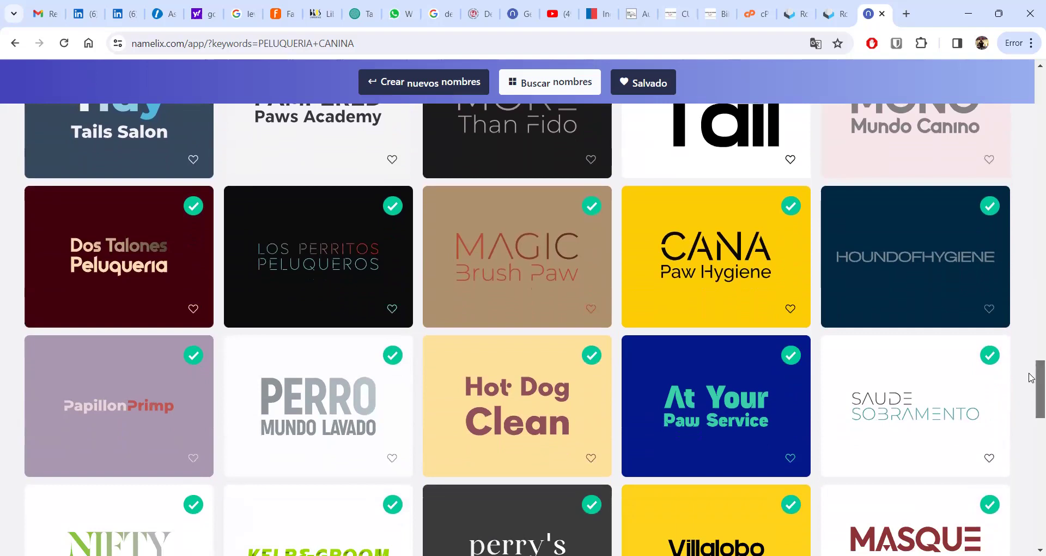
pyautogui.scroll(-3, 1031, 378)
pyautogui.scroll(-3, 1031, 381)
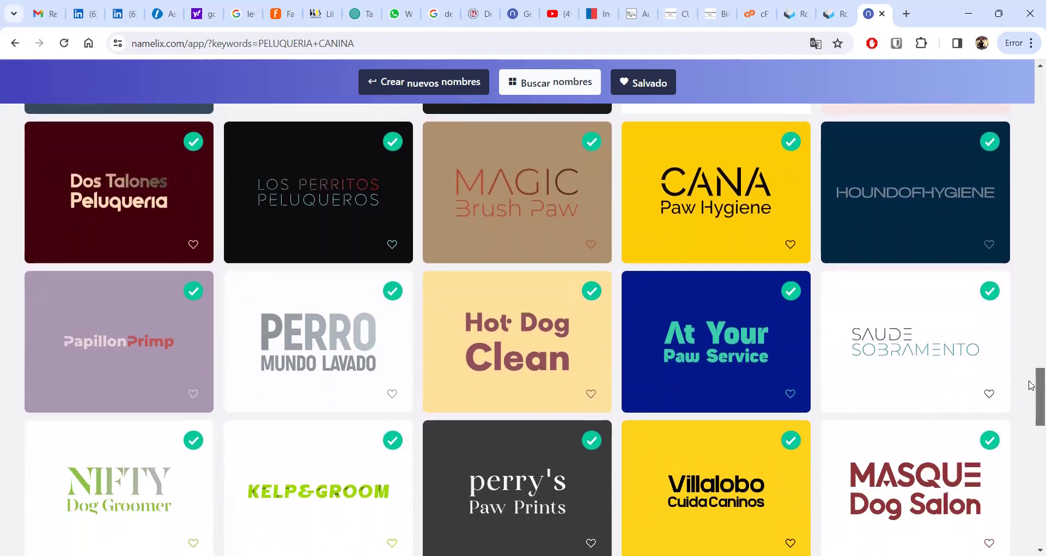
pyautogui.scroll(-3, 1031, 388)
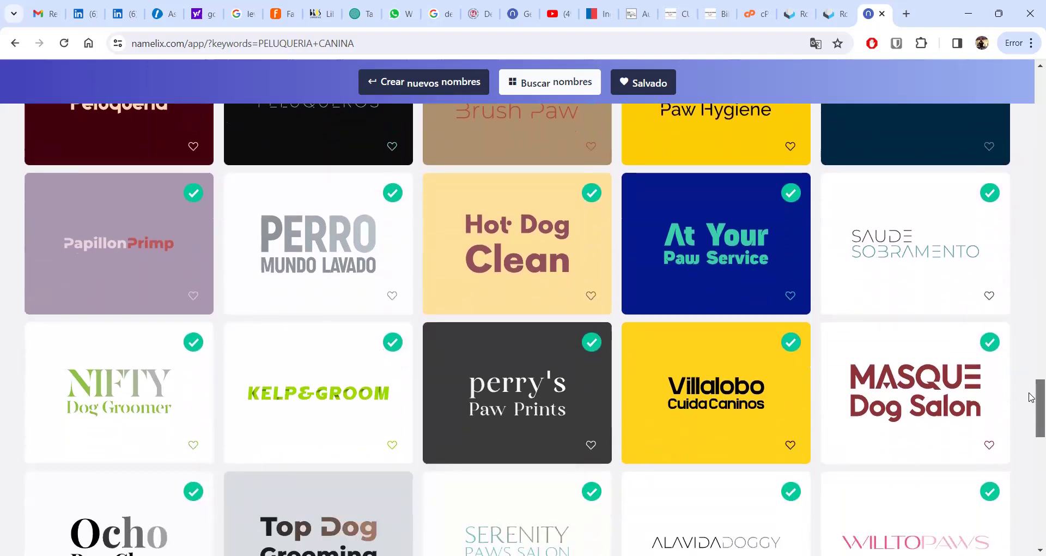
pyautogui.scroll(-1, 1031, 397)
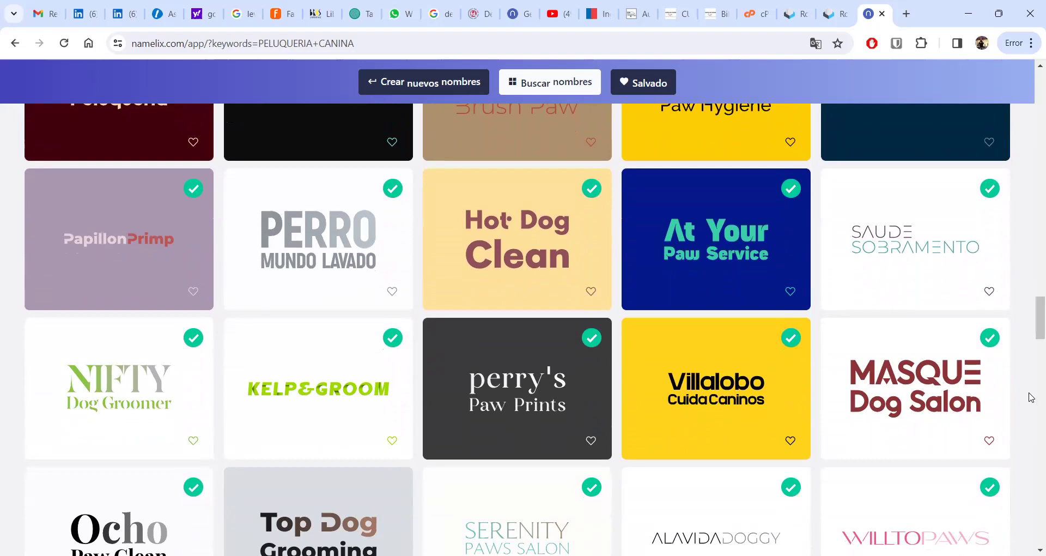
pyautogui.scroll(-1, 1032, 333)
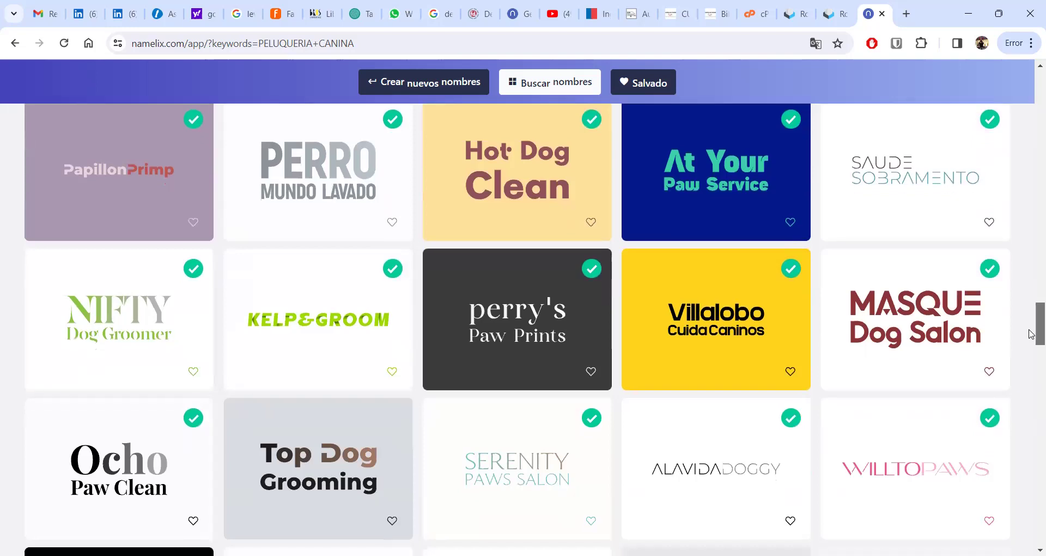
pyautogui.moveTo(1030, 330); pyautogui.dragTo(1032, 445)
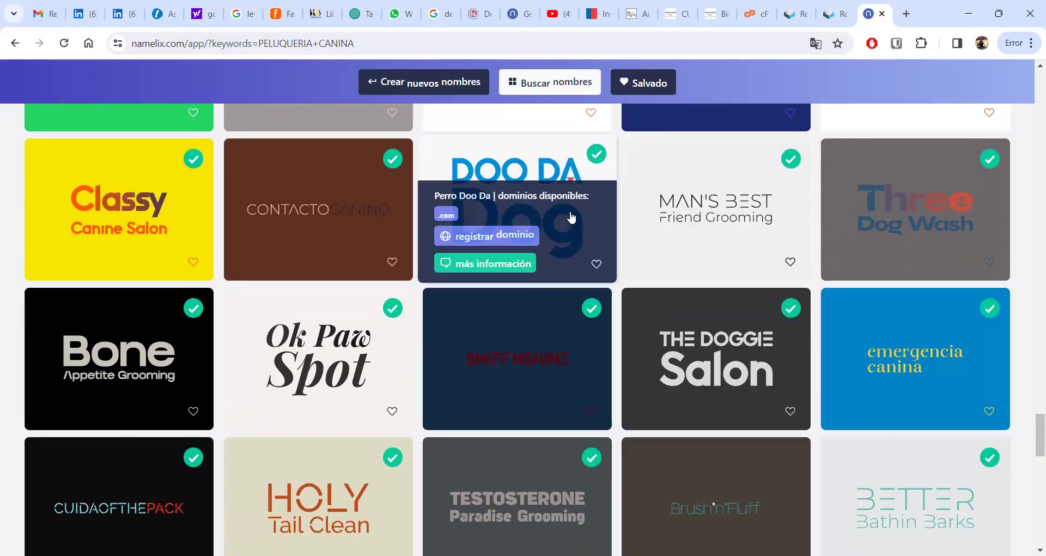
# - Scroll further down to the Sunshine&Fur, Urban Canine Grooming and Paw Wash Palace ideas
pyautogui.moveTo(999, 315)
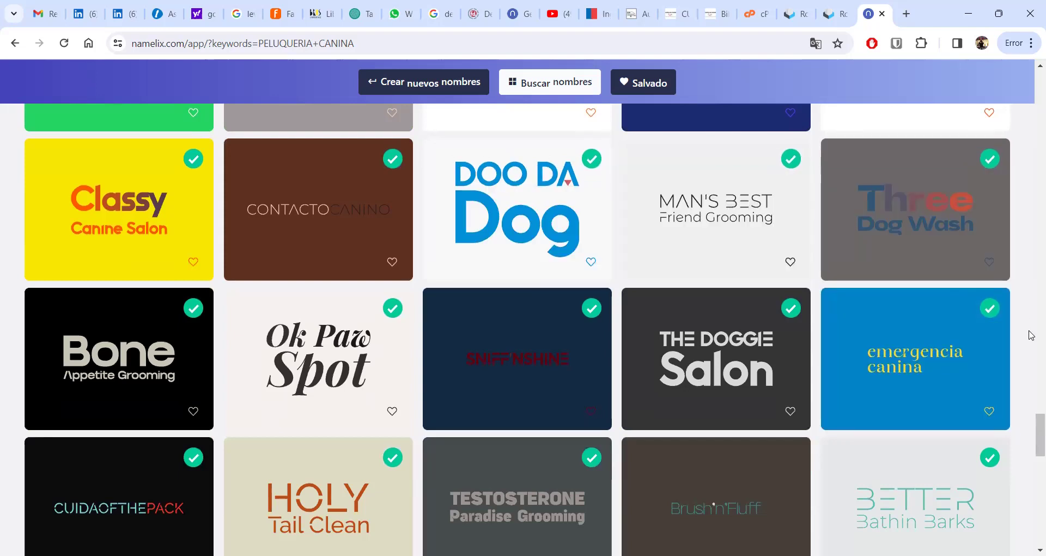
pyautogui.scroll(-1, 1031, 447)
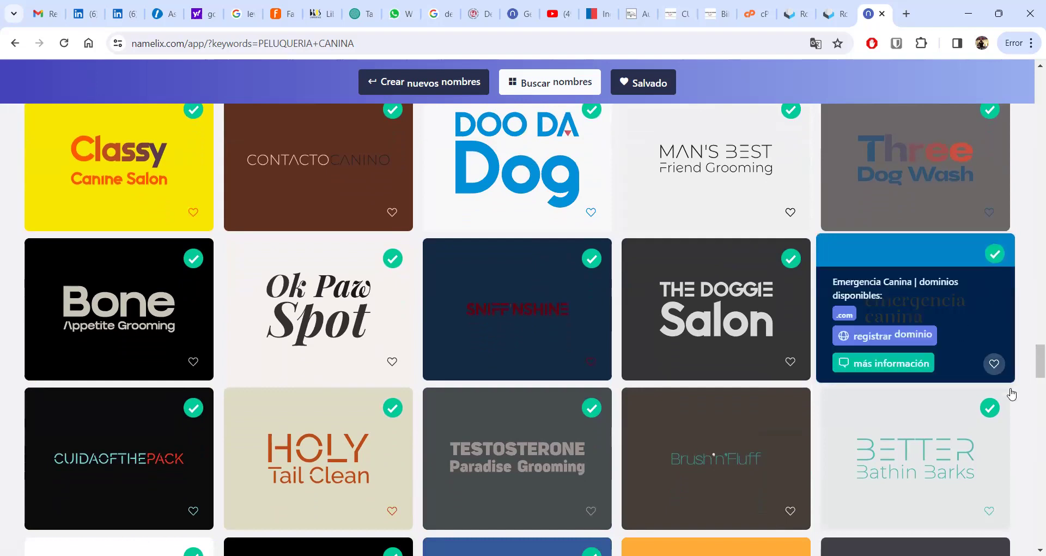
pyautogui.moveTo(1032, 367); pyautogui.dragTo(1031, 370)
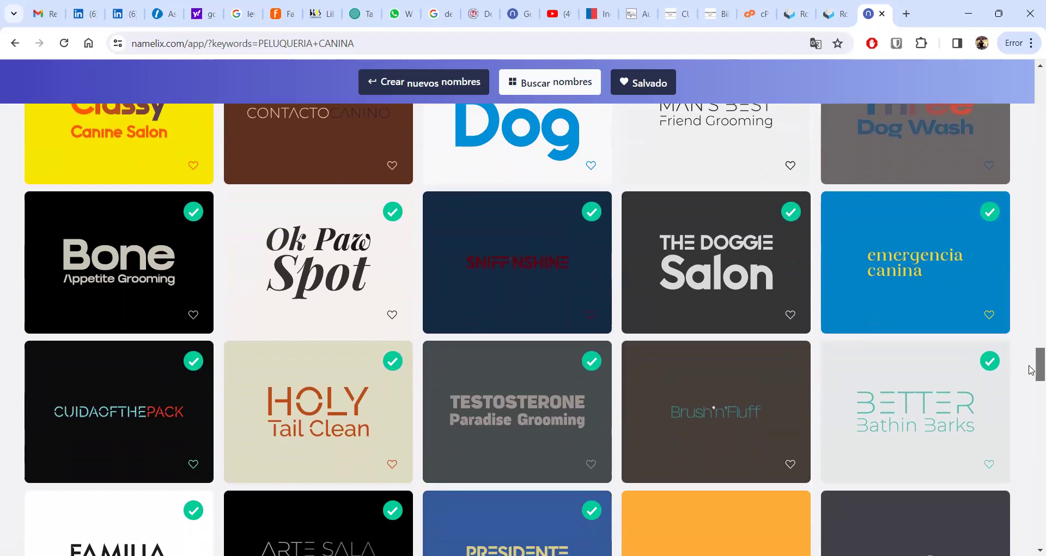
pyautogui.moveTo(1032, 370); pyautogui.dragTo(1031, 531)
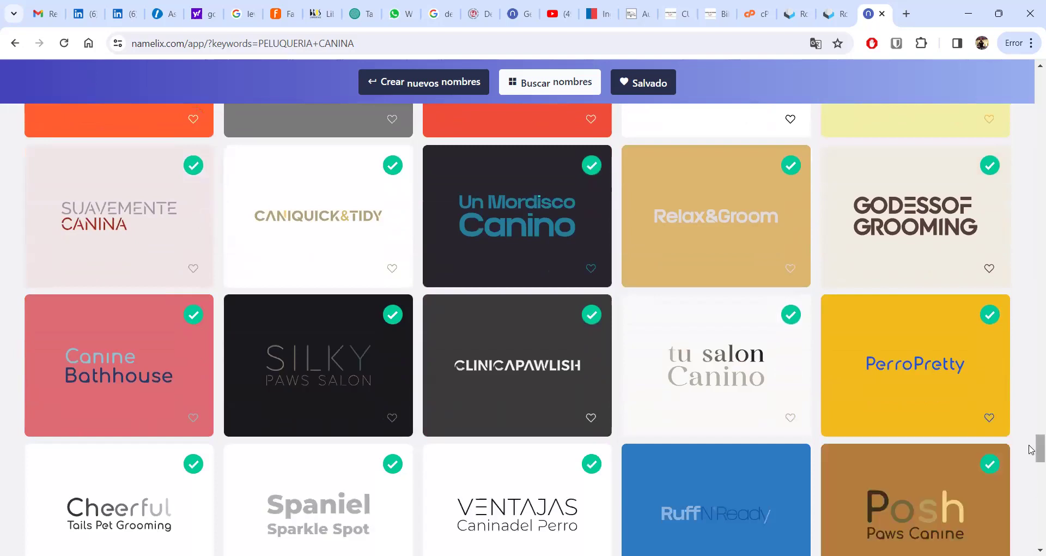
pyautogui.moveTo(1031, 454); pyautogui.dragTo(1031, 510)
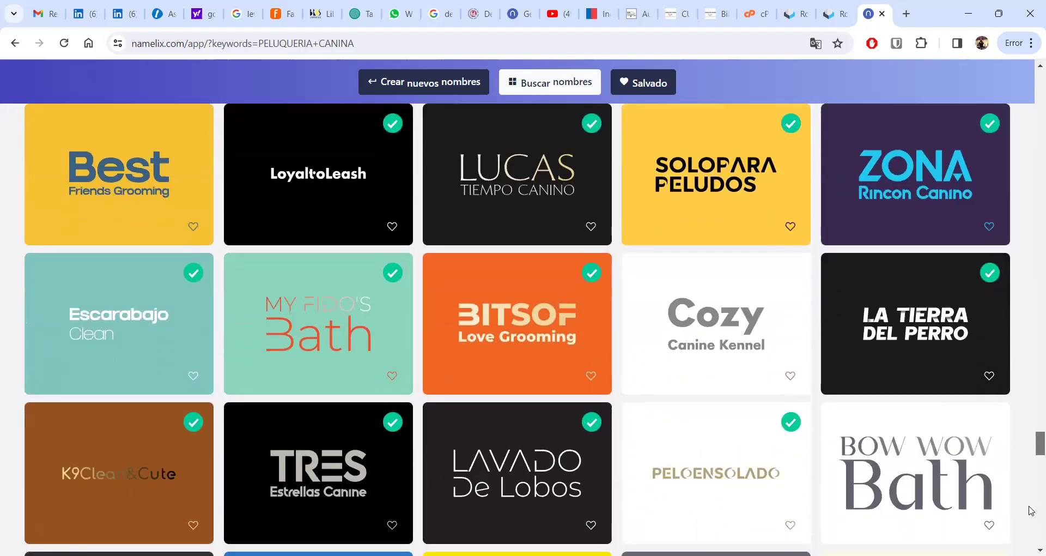
pyautogui.moveTo(1031, 511); pyautogui.dragTo(1031, 554)
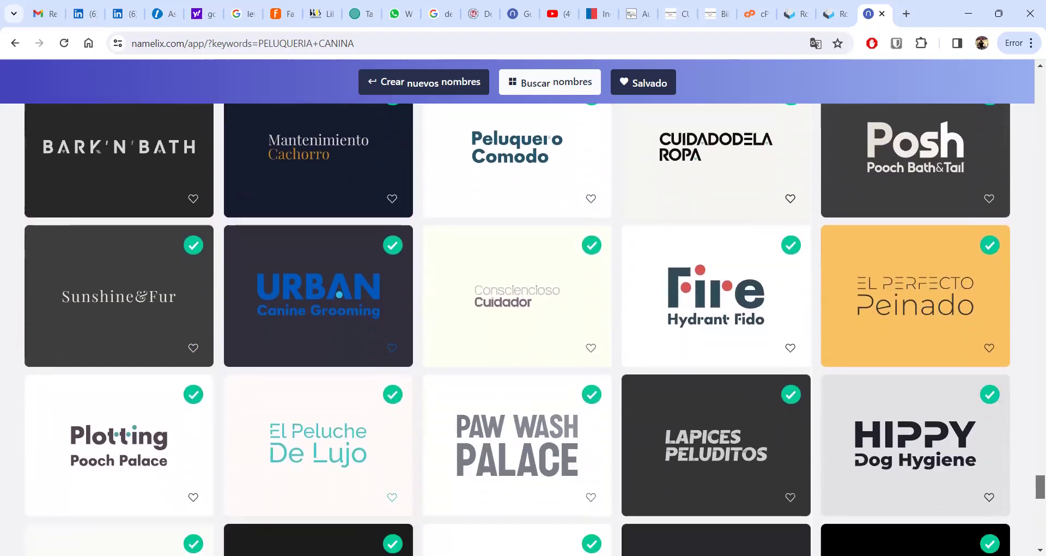
# - Scroll to the last row of results, past Fussie For Fido and Dirty Dog Detail
pyautogui.scroll(-3, 518, 327)
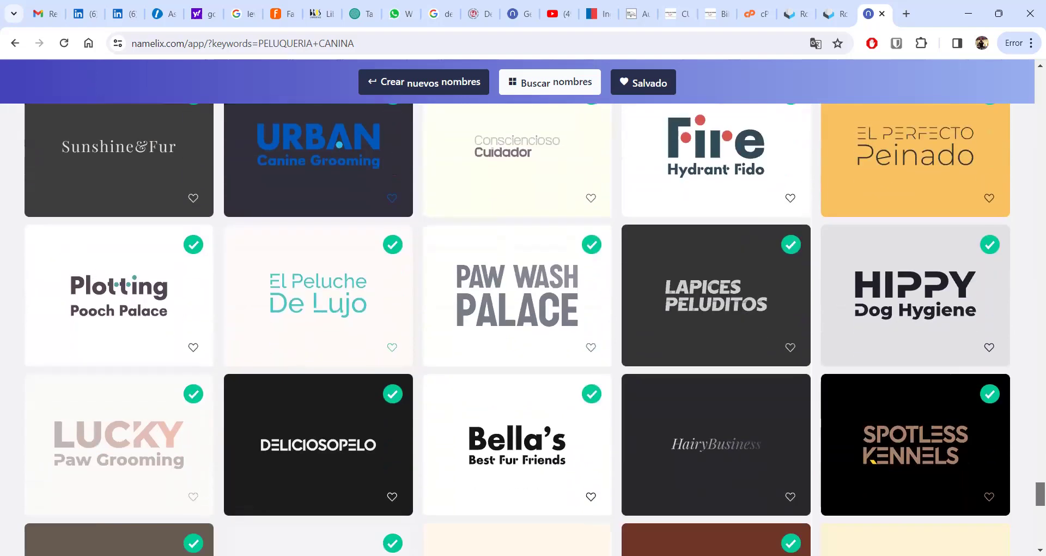
pyautogui.scroll(-3, 517, 327)
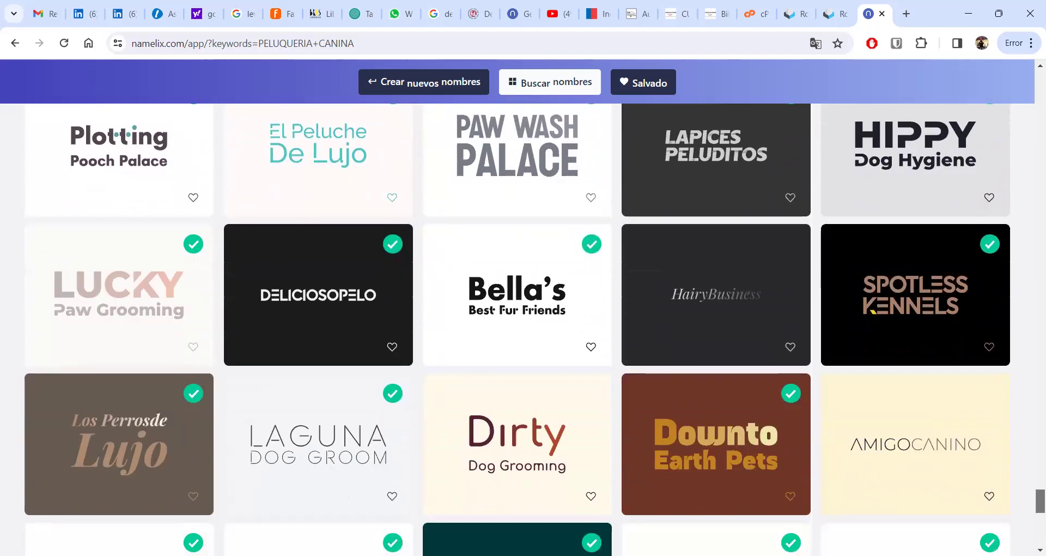
pyautogui.scroll(-3, 518, 326)
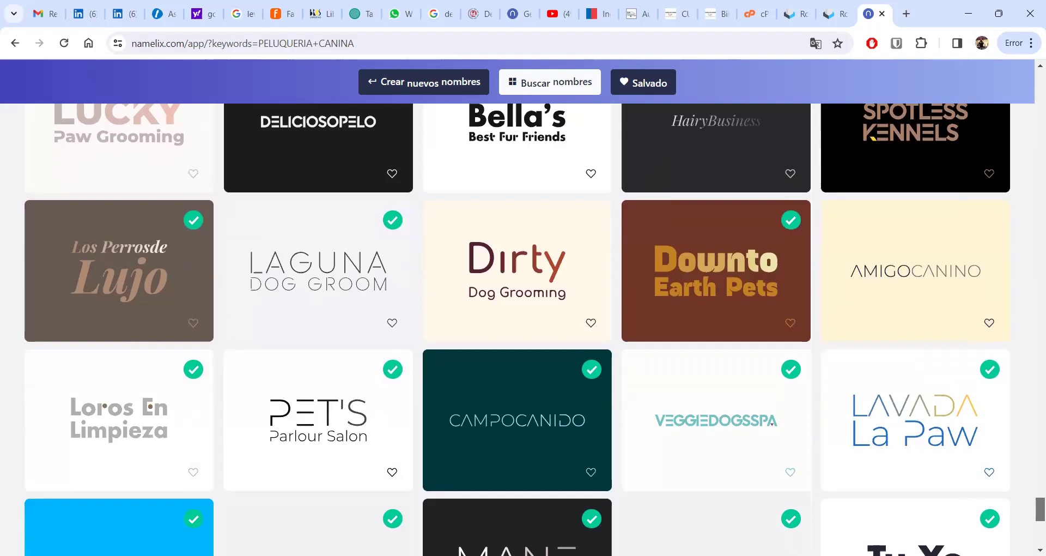
pyautogui.scroll(-5, 517, 327)
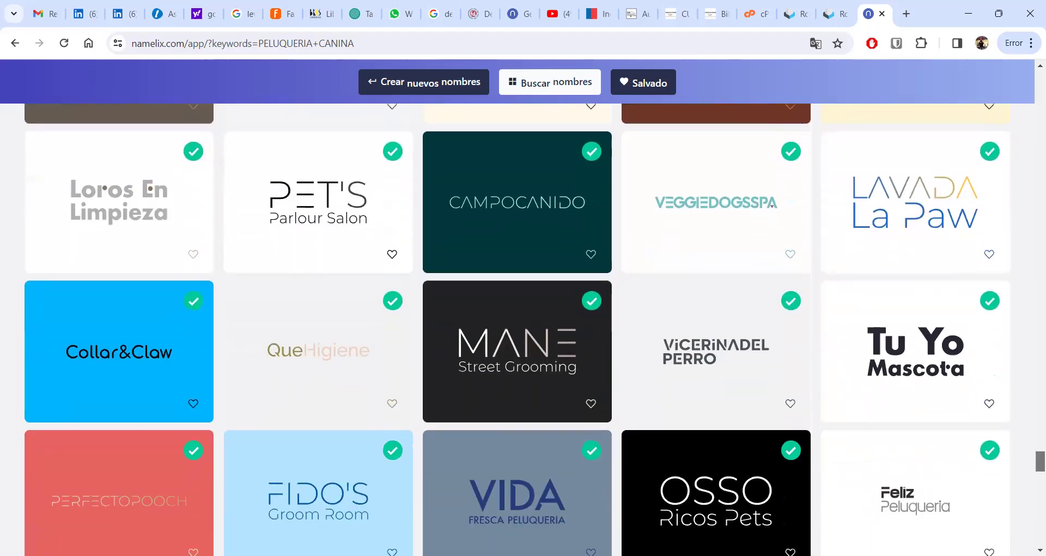
pyautogui.scroll(-1, 518, 327)
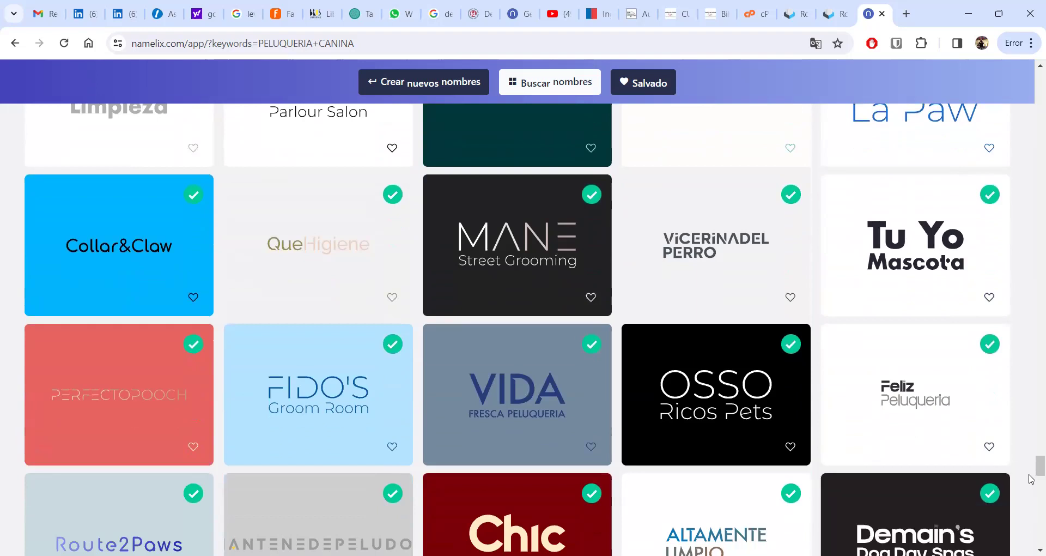
pyautogui.scroll(-6, 1032, 480)
pyautogui.moveTo(1031, 486); pyautogui.dragTo(1031, 545)
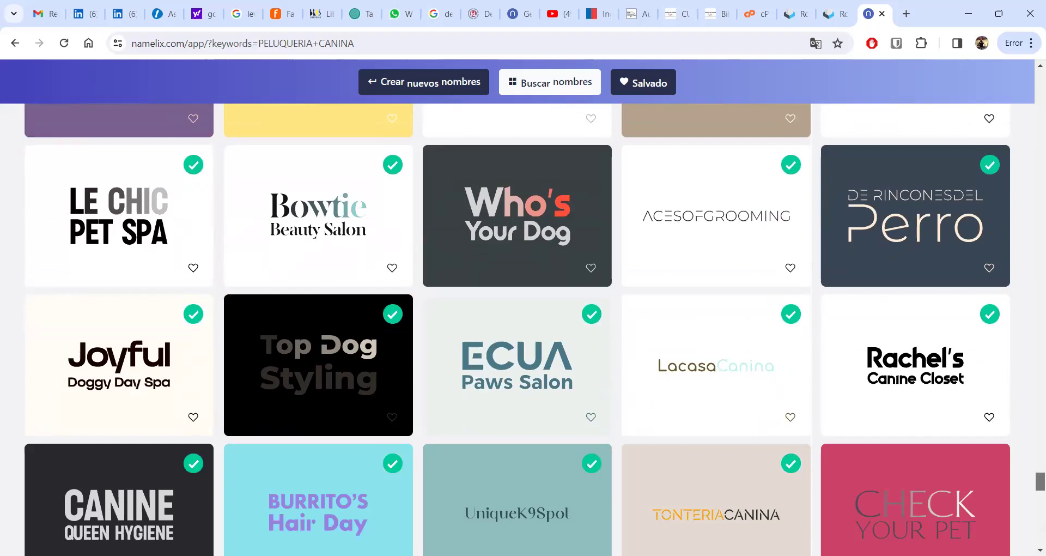
pyautogui.scroll(-1, 517, 330)
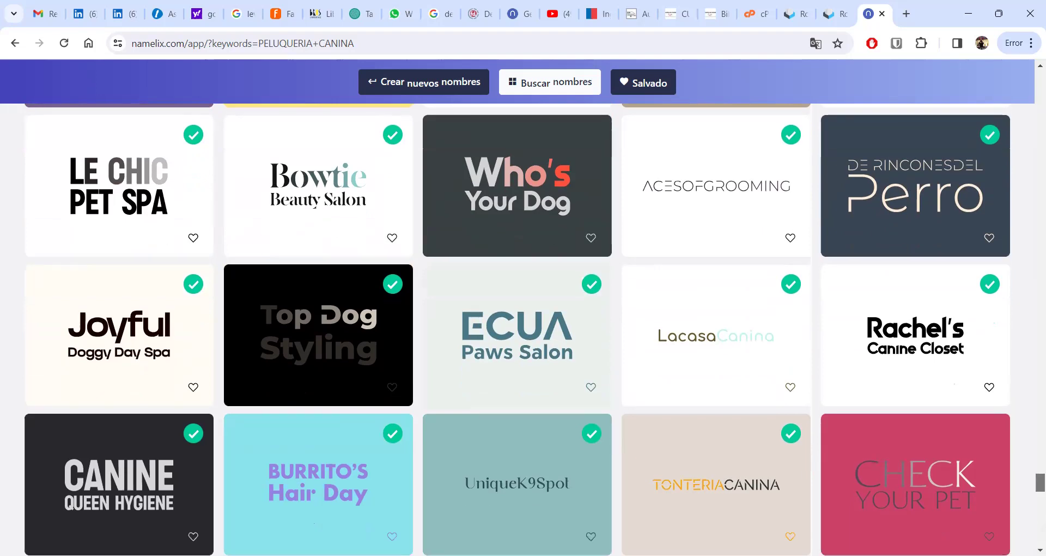
pyautogui.scroll(-3, 517, 329)
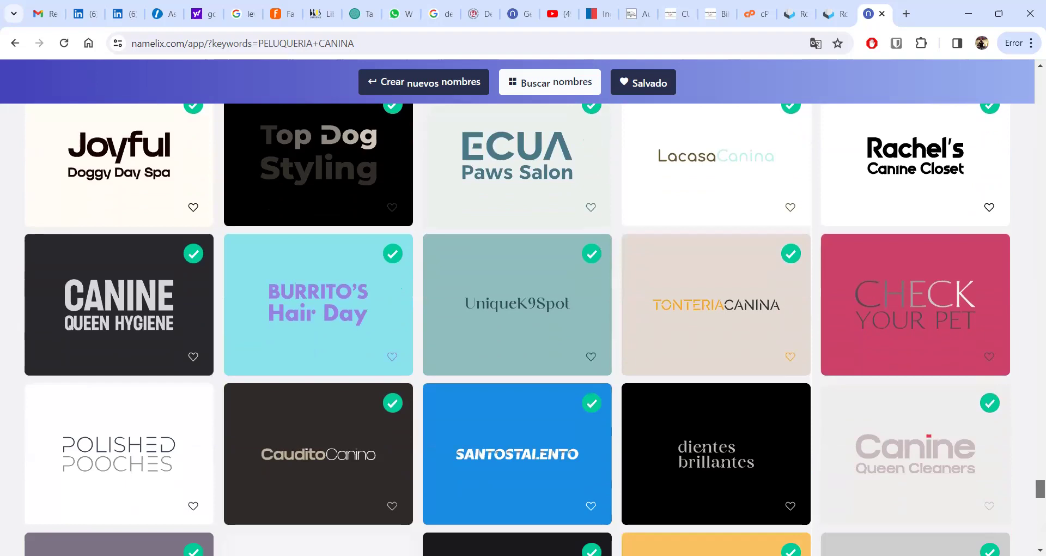
pyautogui.scroll(-2, 517, 329)
pyautogui.scroll(-4, 518, 329)
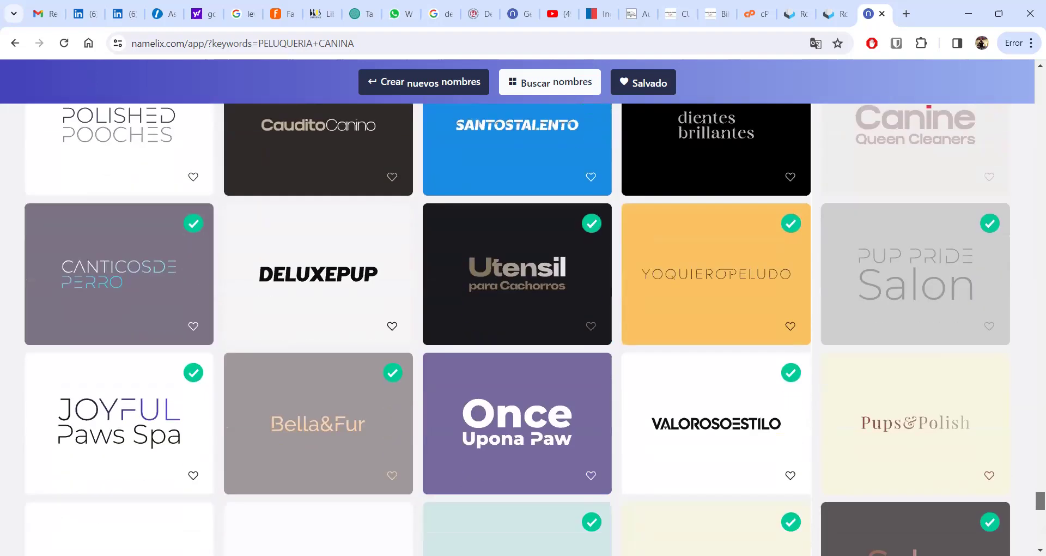
pyautogui.scroll(-5, 518, 329)
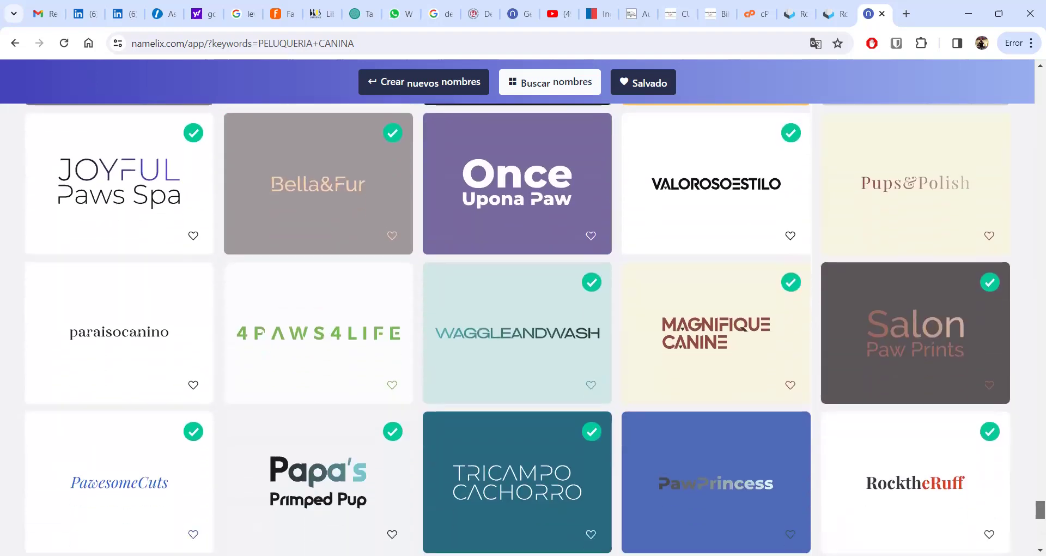
pyautogui.scroll(-5, 743, 239)
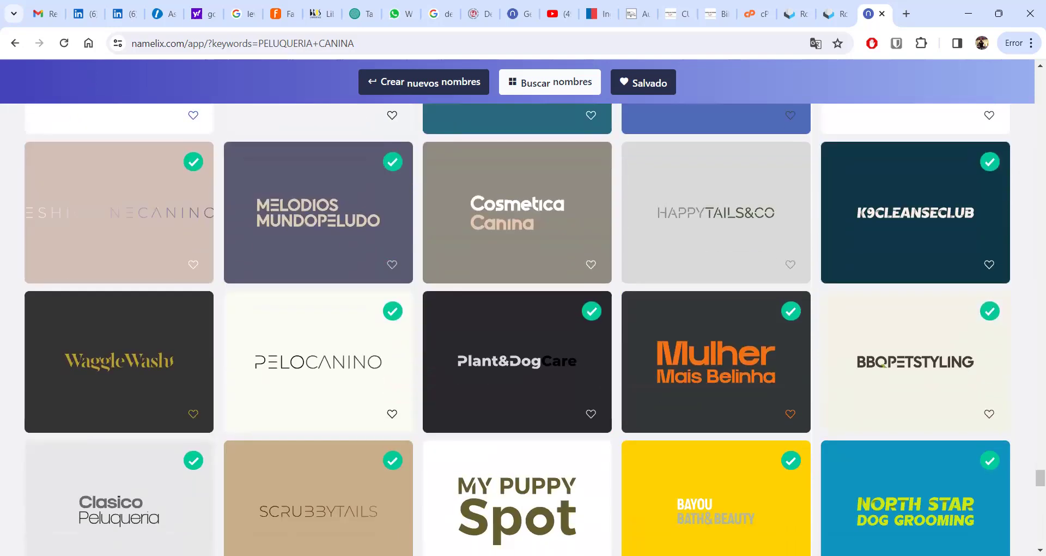
pyautogui.scroll(-5, 1030, 490)
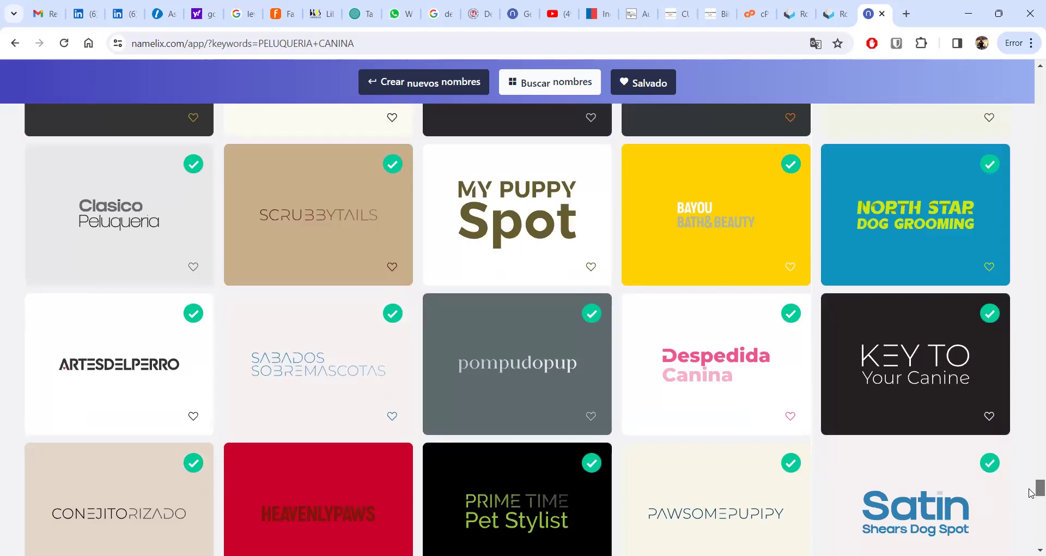
pyautogui.scroll(-4, 1029, 493)
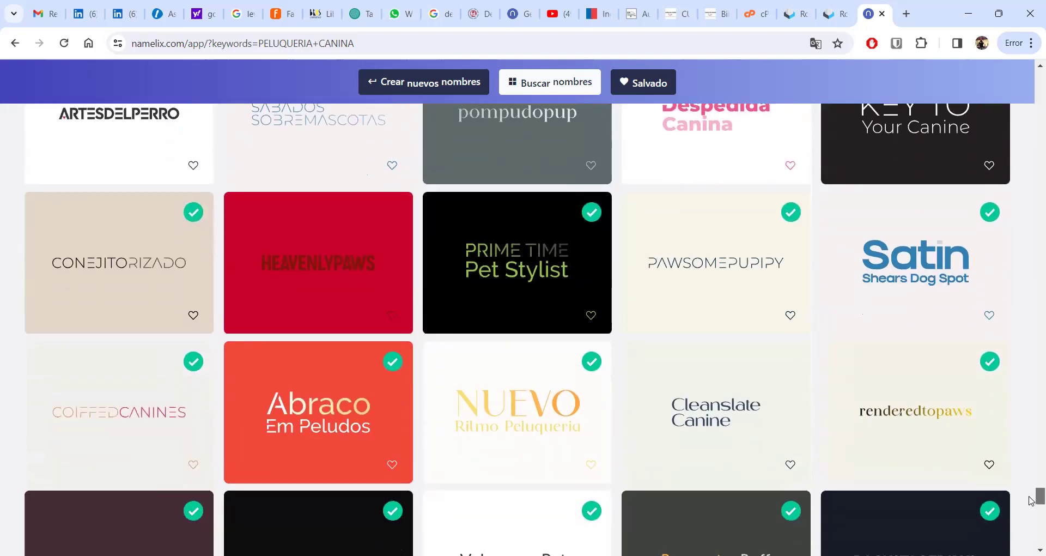
pyautogui.scroll(-4, 1029, 501)
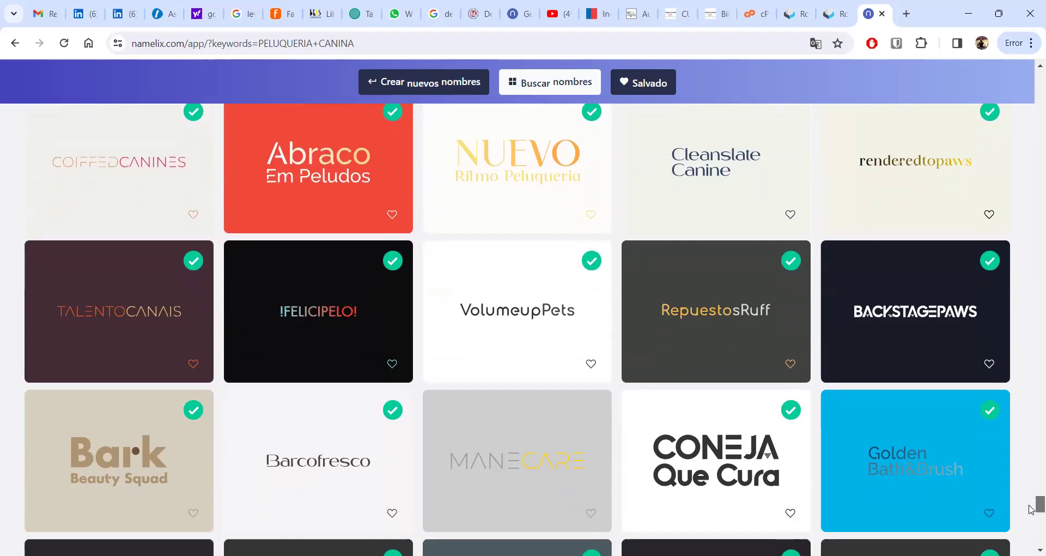
pyautogui.scroll(-2, 1030, 509)
pyautogui.scroll(-3, 1030, 513)
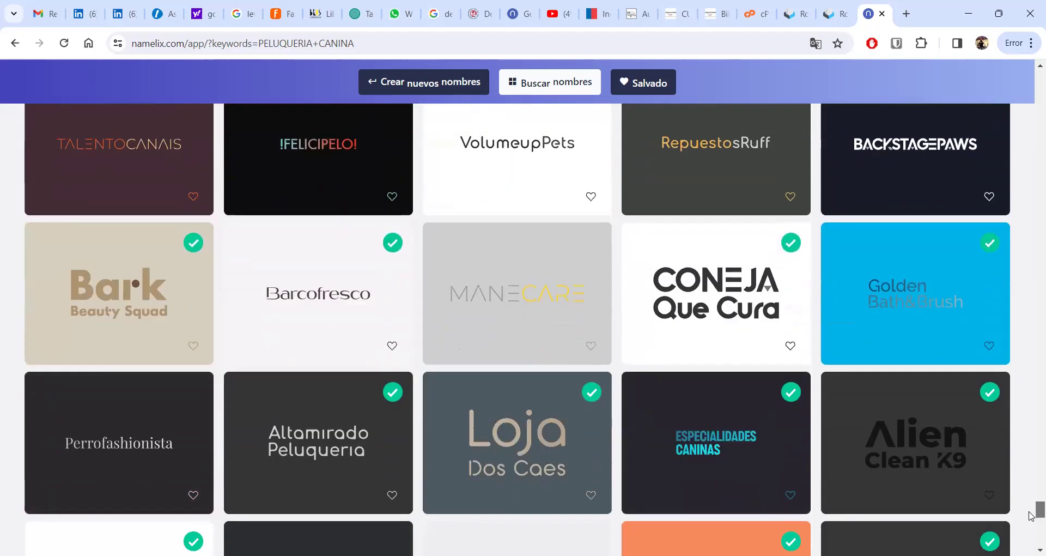
pyautogui.scroll(-8, 1030, 520)
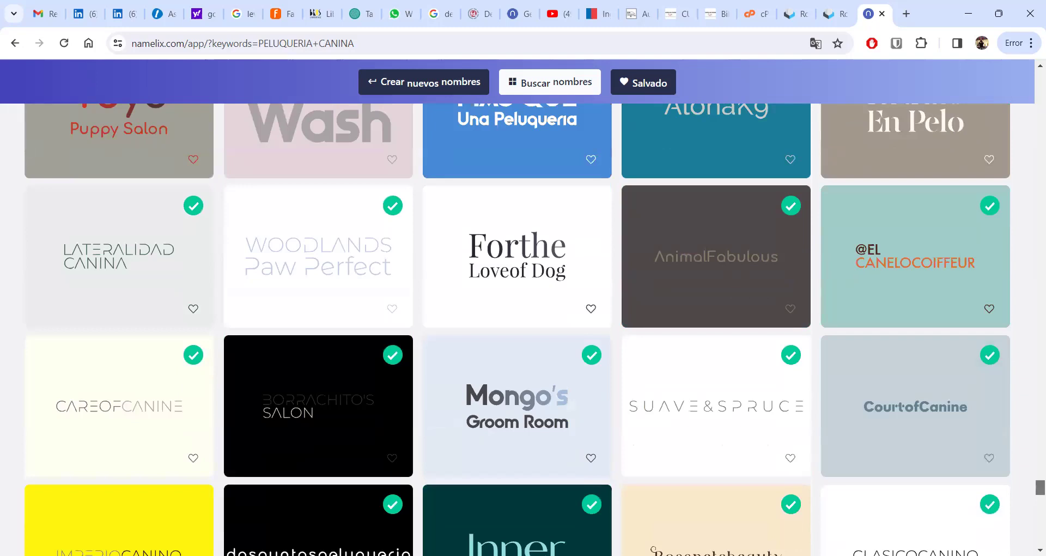
pyautogui.scroll(-8, 516, 330)
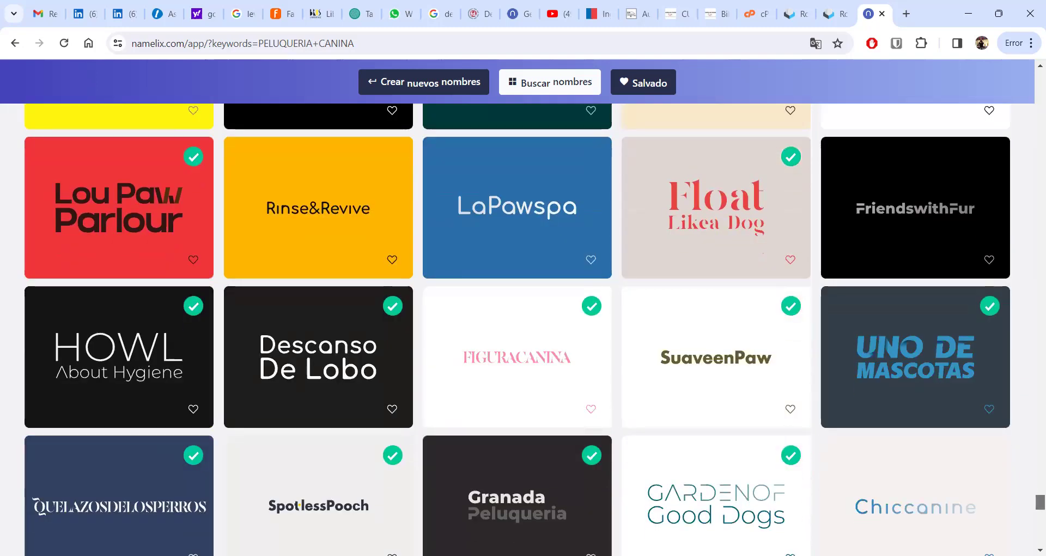
pyautogui.scroll(-2, 516, 330)
pyautogui.scroll(-5, 517, 329)
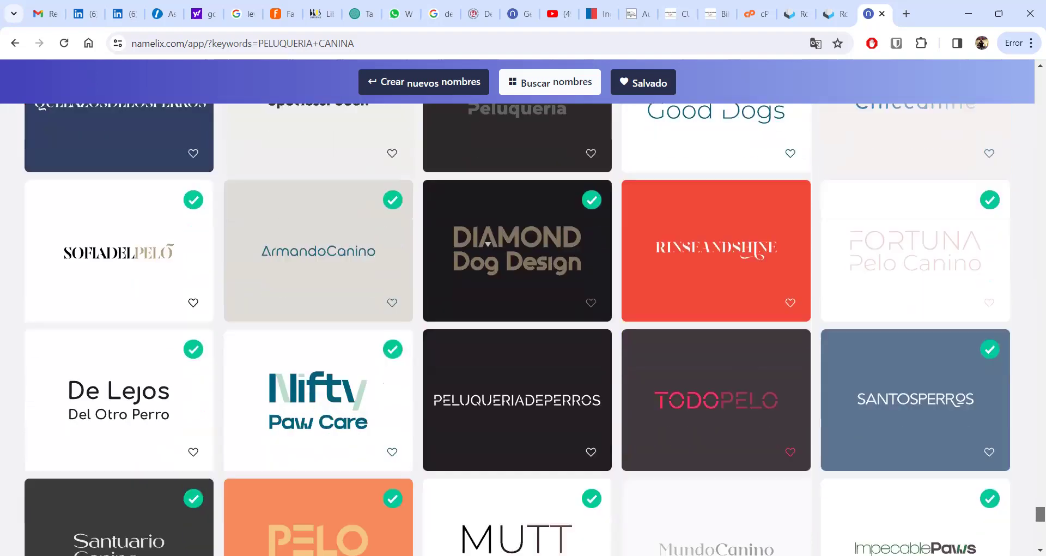
pyautogui.scroll(-7, 516, 329)
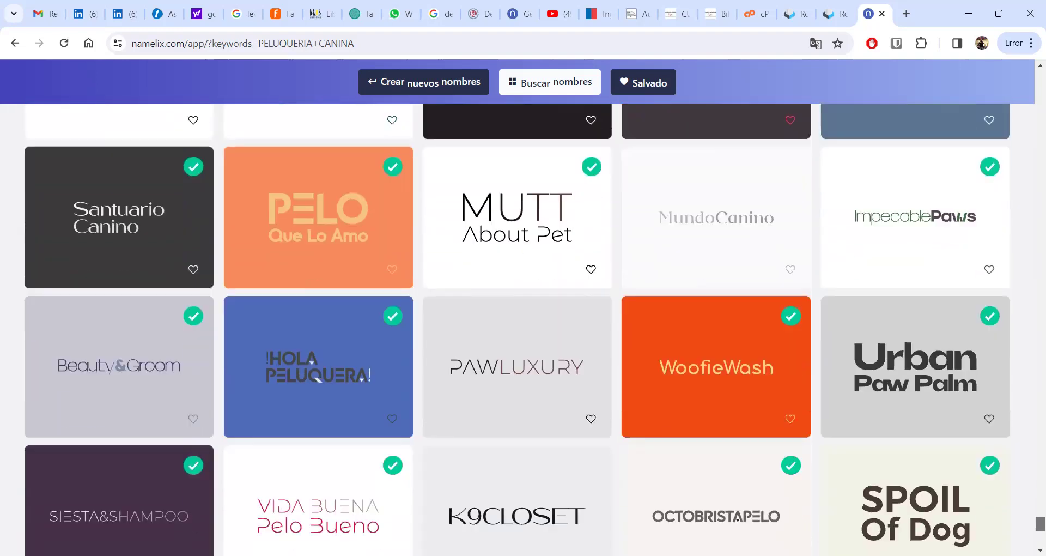
pyautogui.scroll(-3, 517, 329)
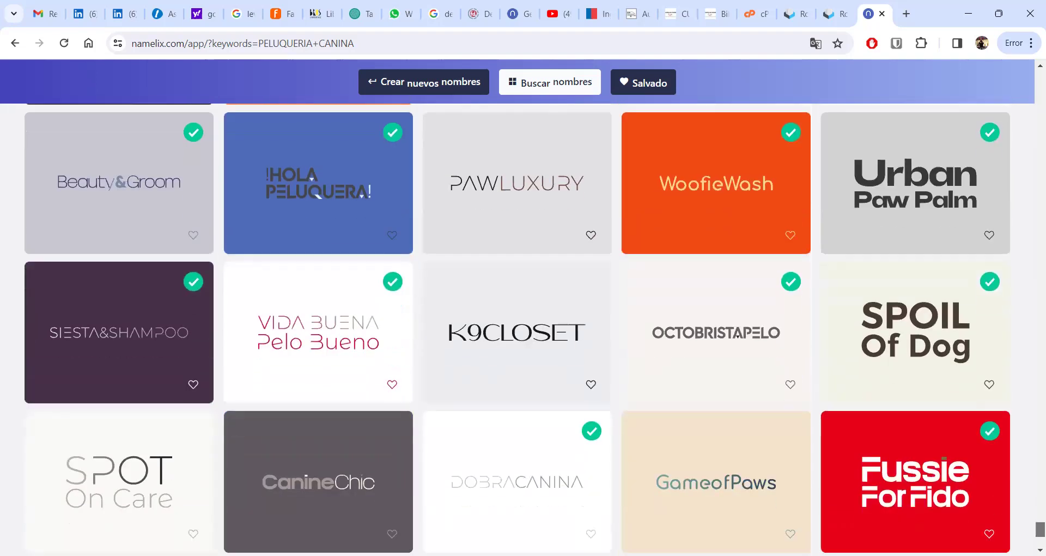
pyautogui.scroll(-2, 517, 329)
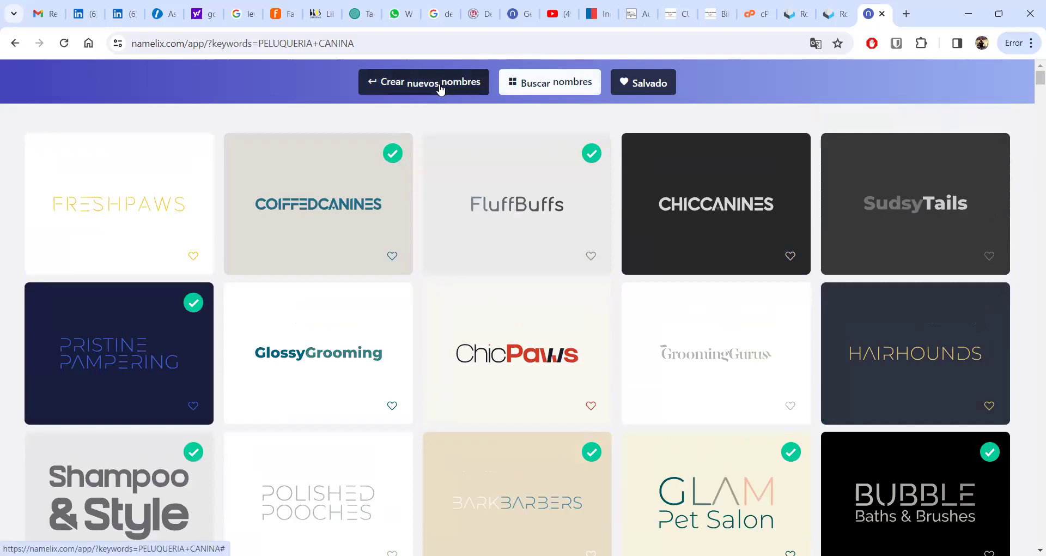
# - Generate a new batch using the Nombres de marca style and Alto randomness
pyautogui.click(442, 86)
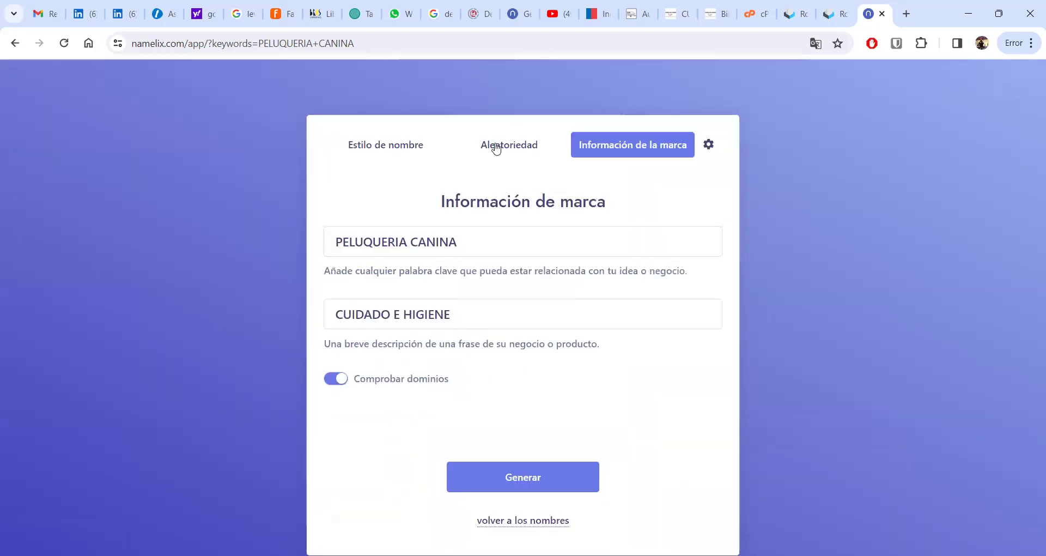
pyautogui.click(382, 150)
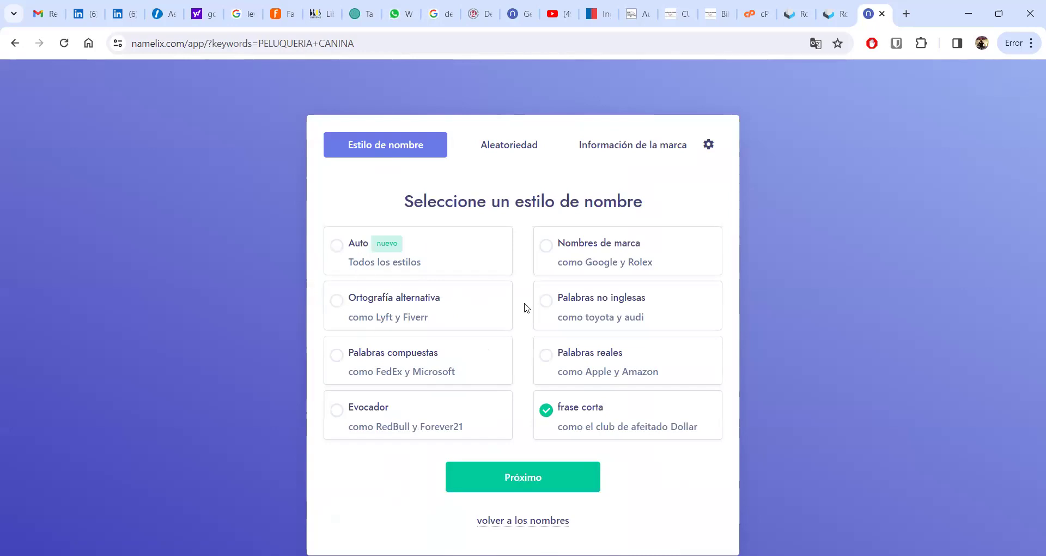
pyautogui.click(556, 252)
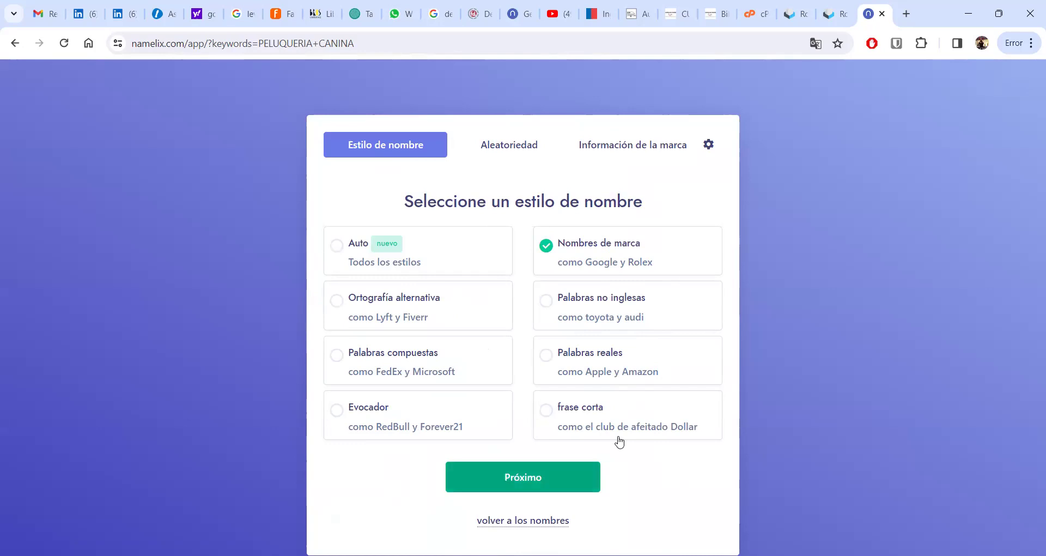
pyautogui.click(542, 482)
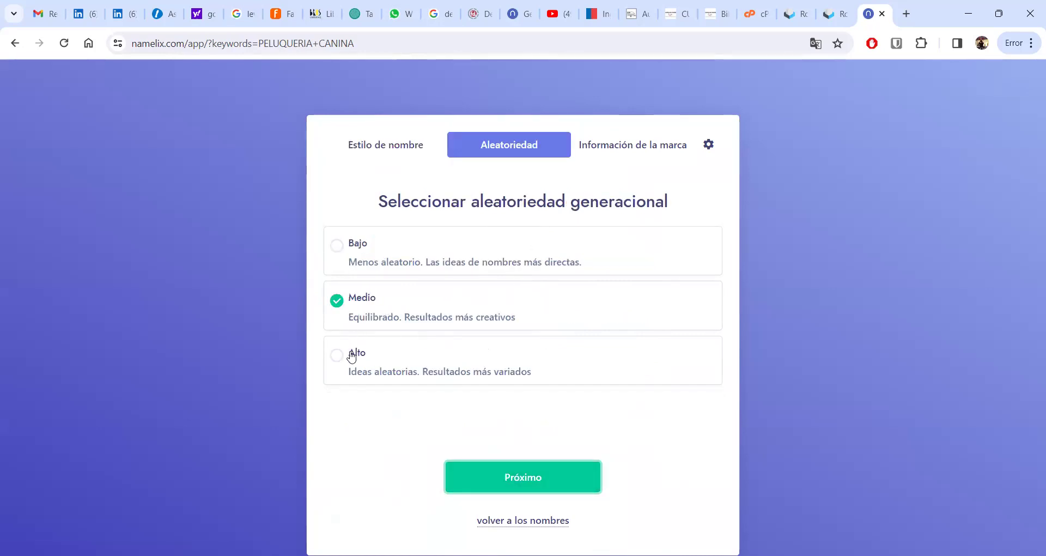
pyautogui.click(345, 374)
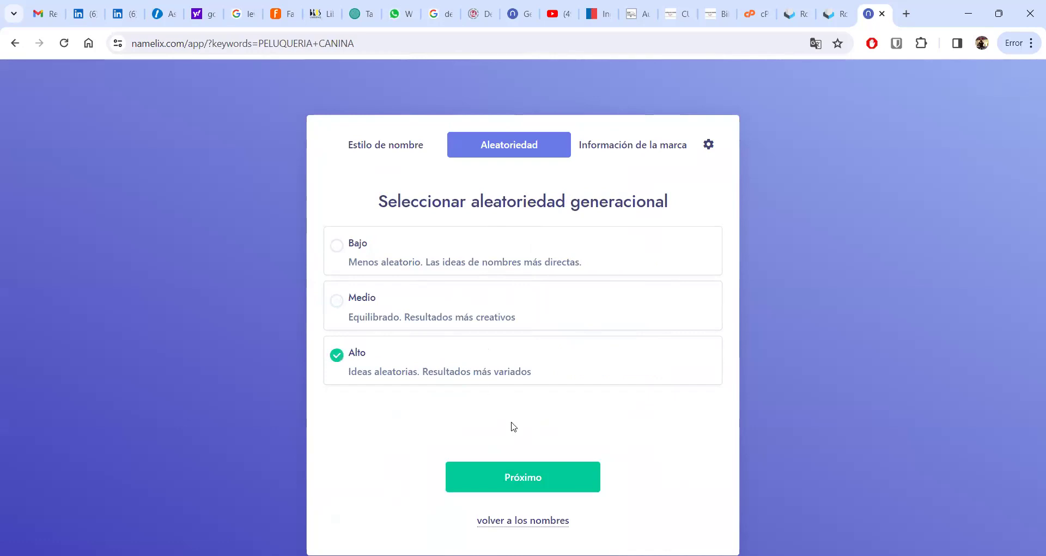
pyautogui.click(512, 480)
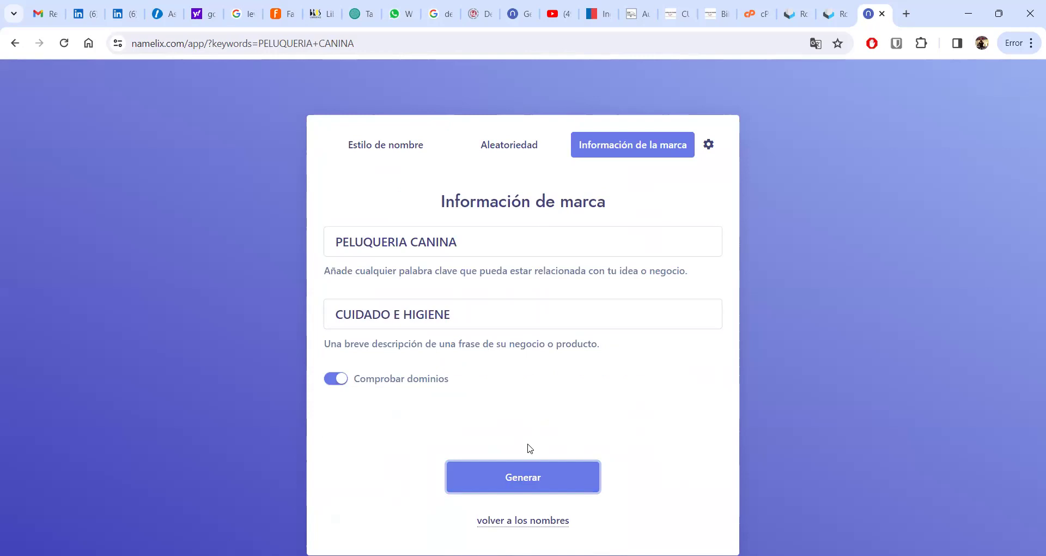
pyautogui.click(526, 477)
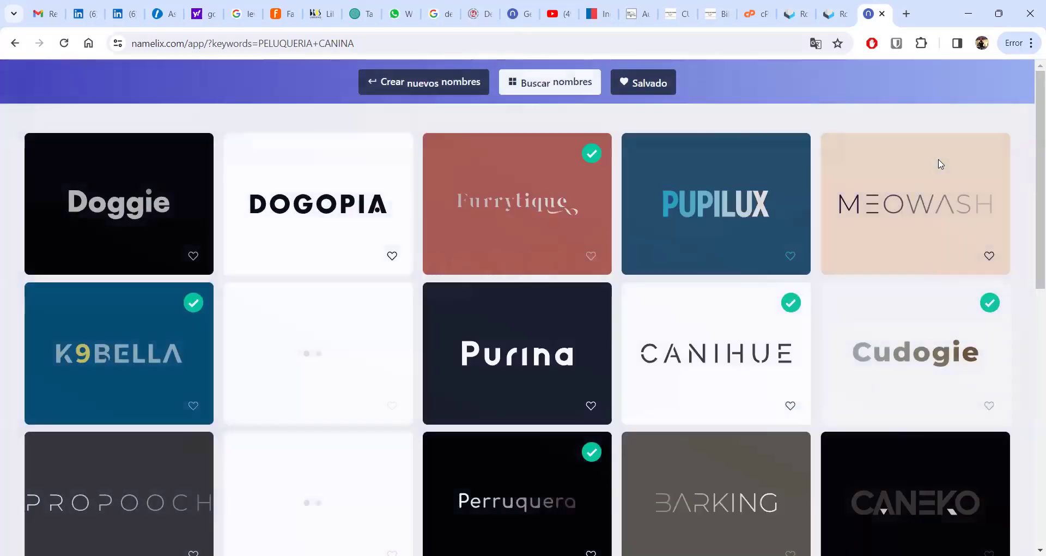
# - Scroll the new brand-name batch down to the CADOURI, Felivet and SHERPOO rows
pyautogui.moveTo(940, 164)
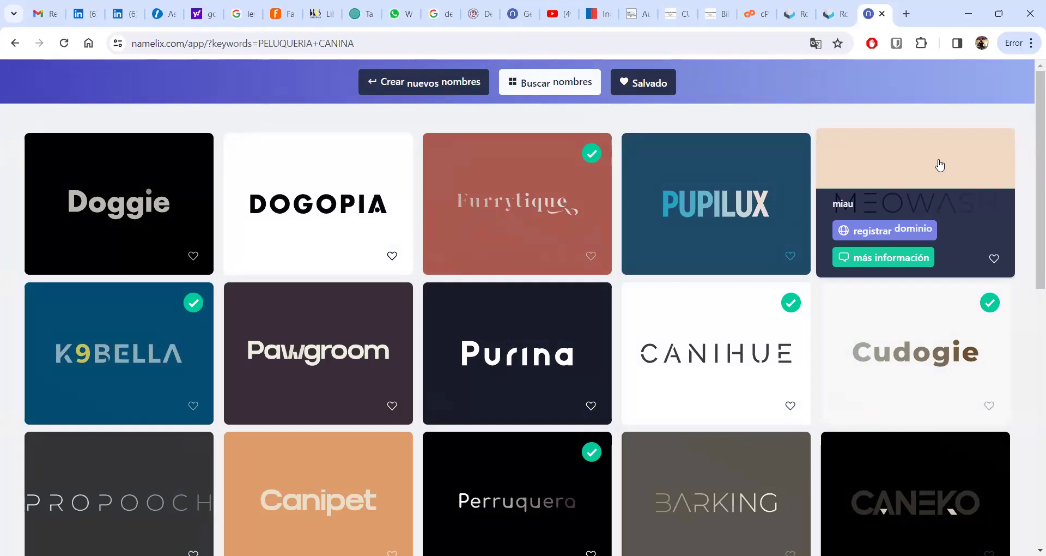
pyautogui.scroll(-1, 1030, 141)
pyautogui.scroll(1, 1031, 135)
pyautogui.scroll(1, 1030, 134)
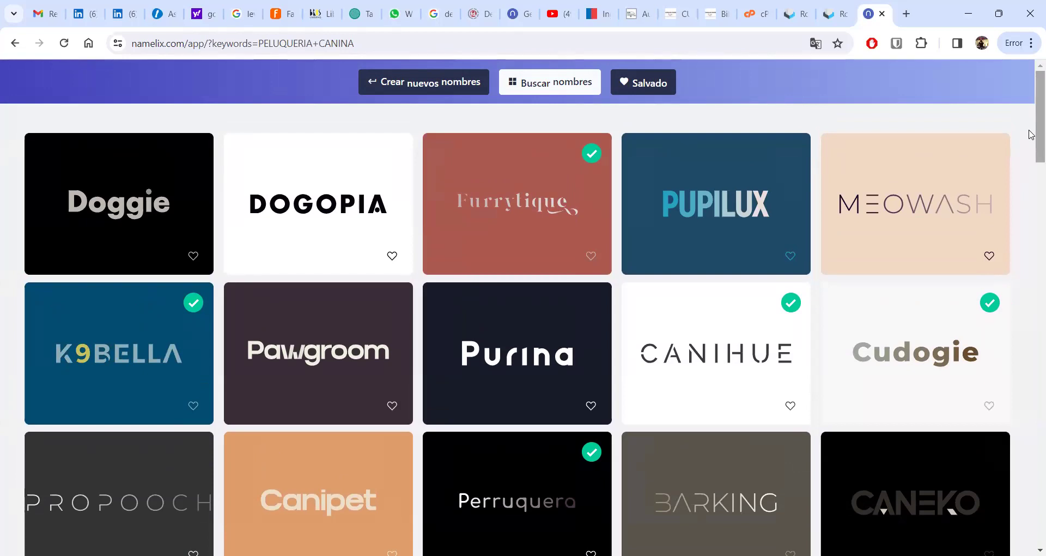
pyautogui.scroll(-1, 1032, 136)
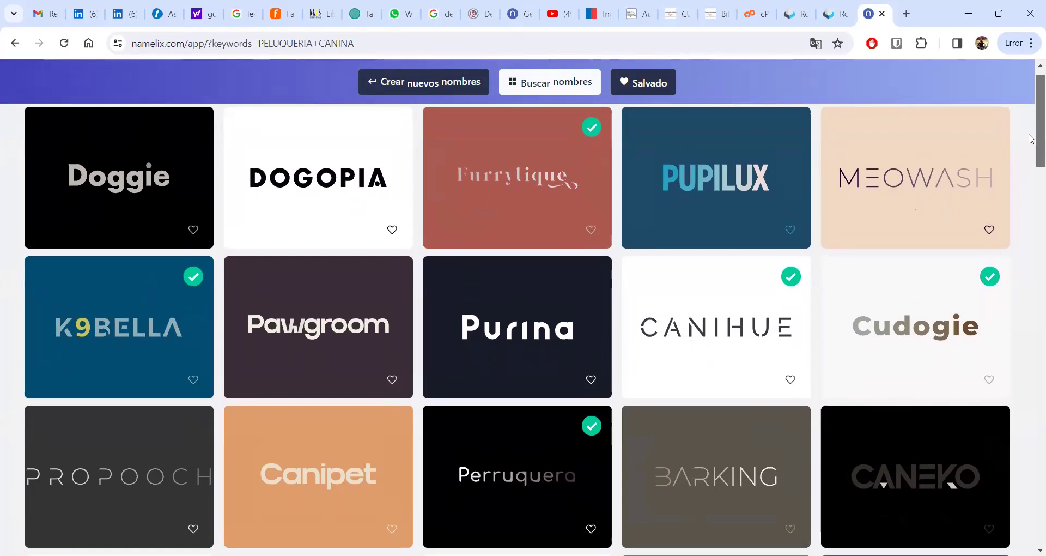
pyautogui.scroll(-2, 1031, 145)
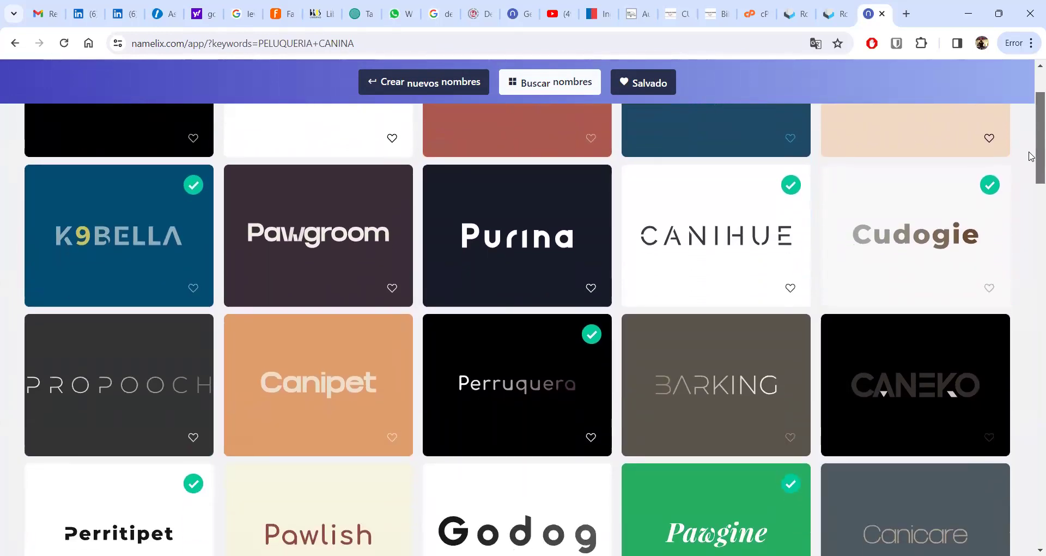
pyautogui.scroll(-1, 1032, 156)
pyautogui.scroll(-1, 1032, 163)
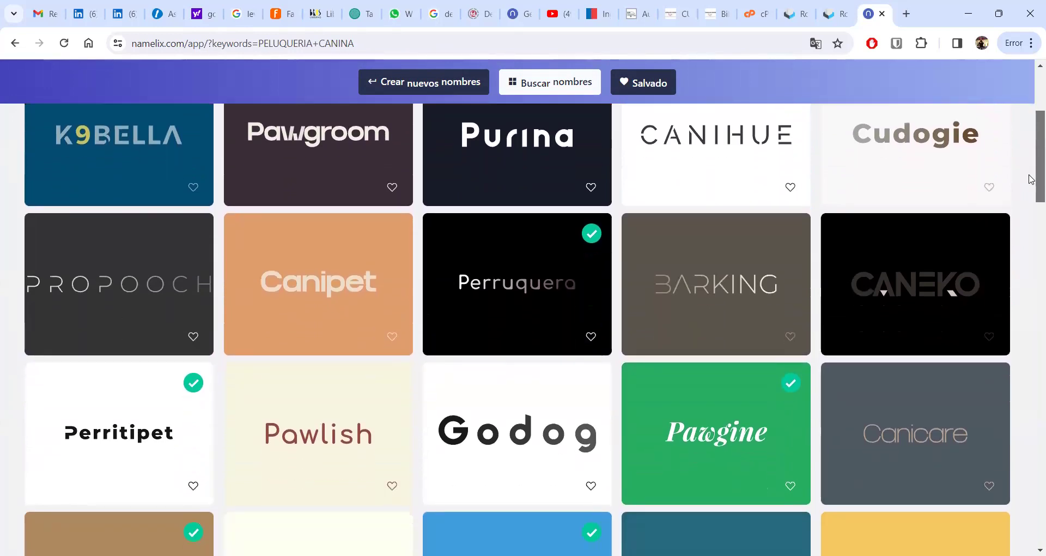
pyautogui.scroll(-1, 1031, 177)
pyautogui.scroll(-1, 1032, 184)
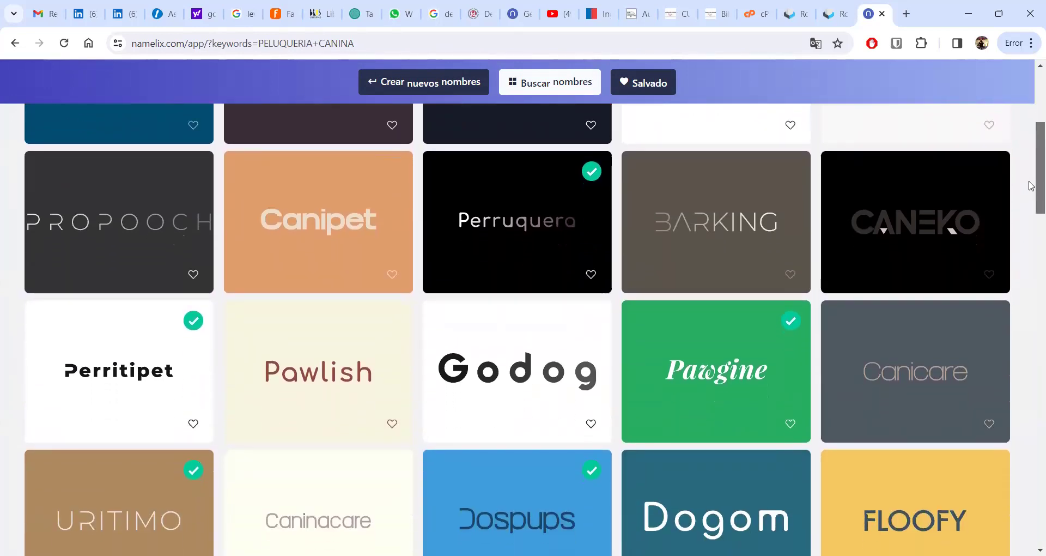
pyautogui.scroll(-3, 1032, 188)
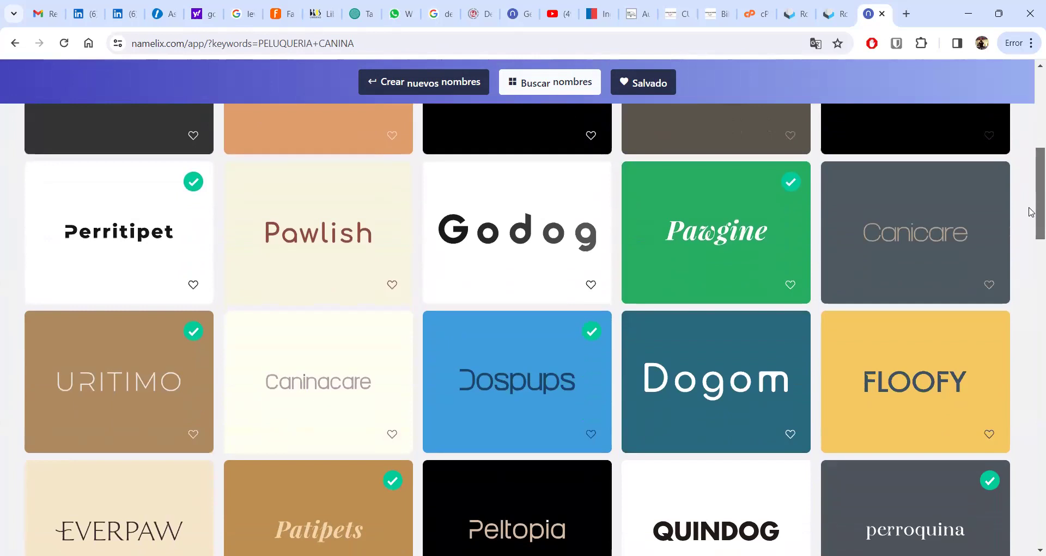
pyautogui.scroll(-2, 1032, 221)
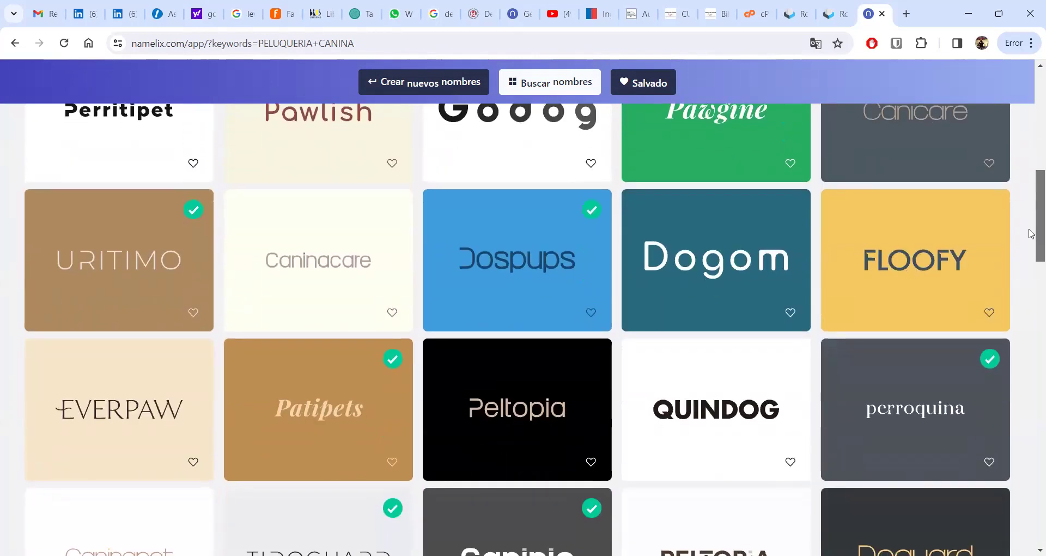
pyautogui.scroll(-1, 1032, 233)
pyautogui.scroll(-1, 1031, 243)
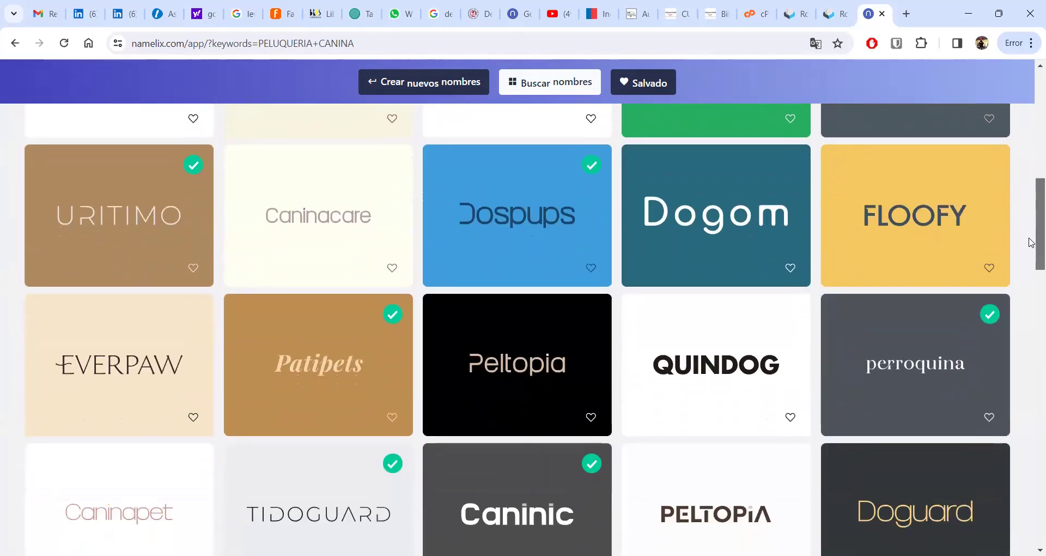
pyautogui.moveTo(1032, 243); pyautogui.dragTo(1032, 268)
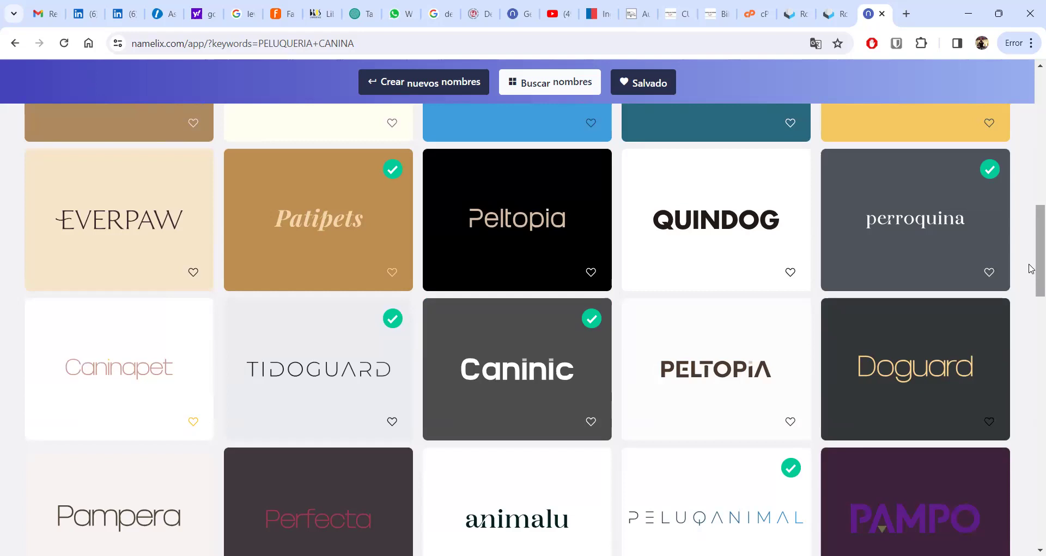
pyautogui.moveTo(1031, 268); pyautogui.dragTo(1032, 358)
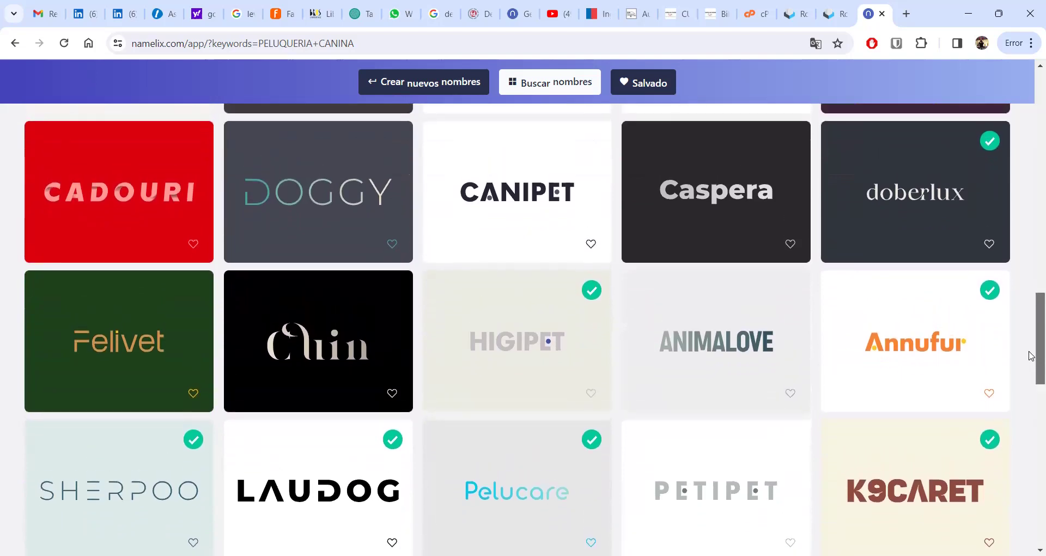
# - Scroll down past HANDYPAW and DOGAL, then return to the top at Doggie and DOGOPIA
pyautogui.scroll(-2, 1030, 358)
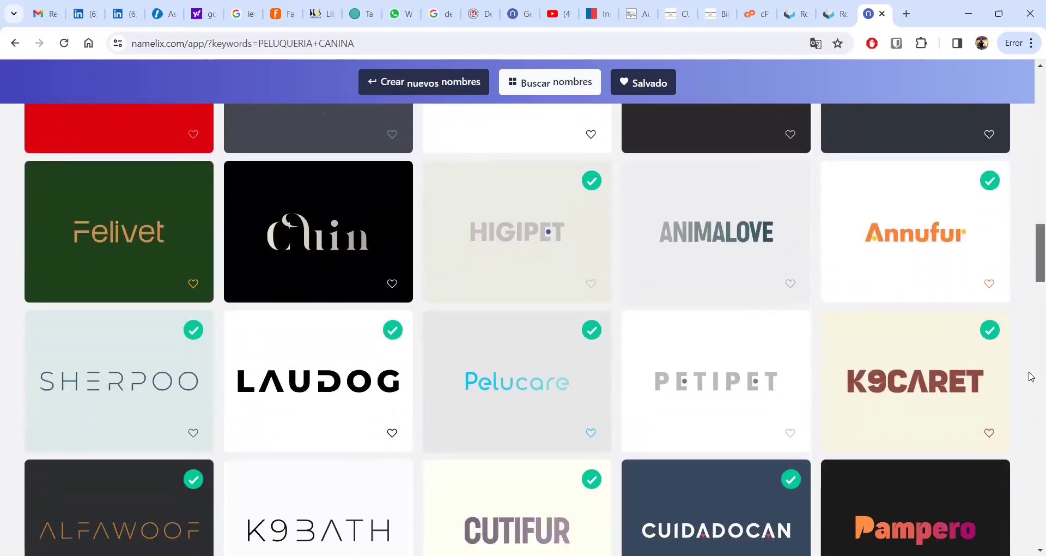
pyautogui.scroll(-3, 1031, 376)
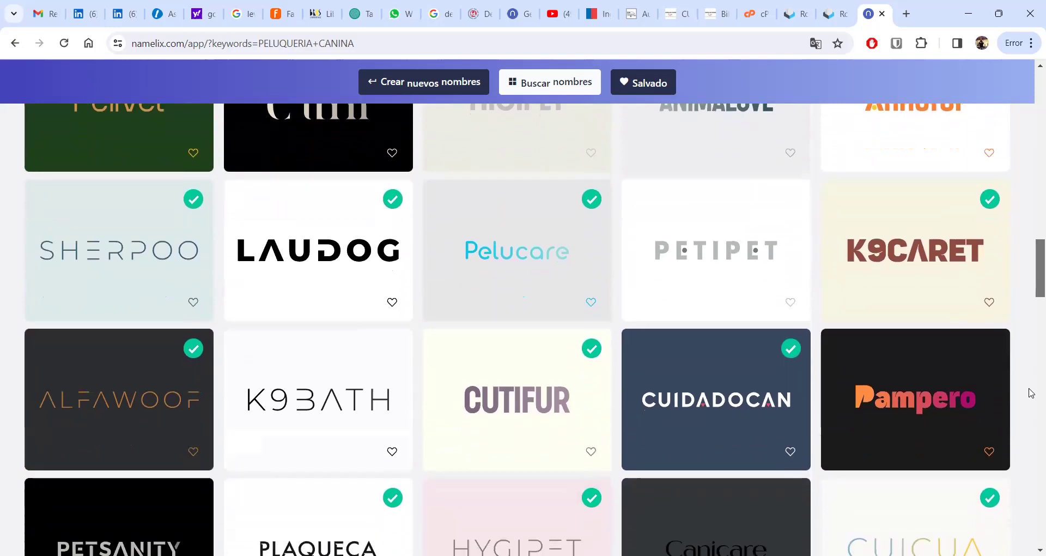
pyautogui.scroll(-1, 1031, 393)
pyautogui.scroll(-2, 1030, 398)
pyautogui.scroll(-1, 1031, 413)
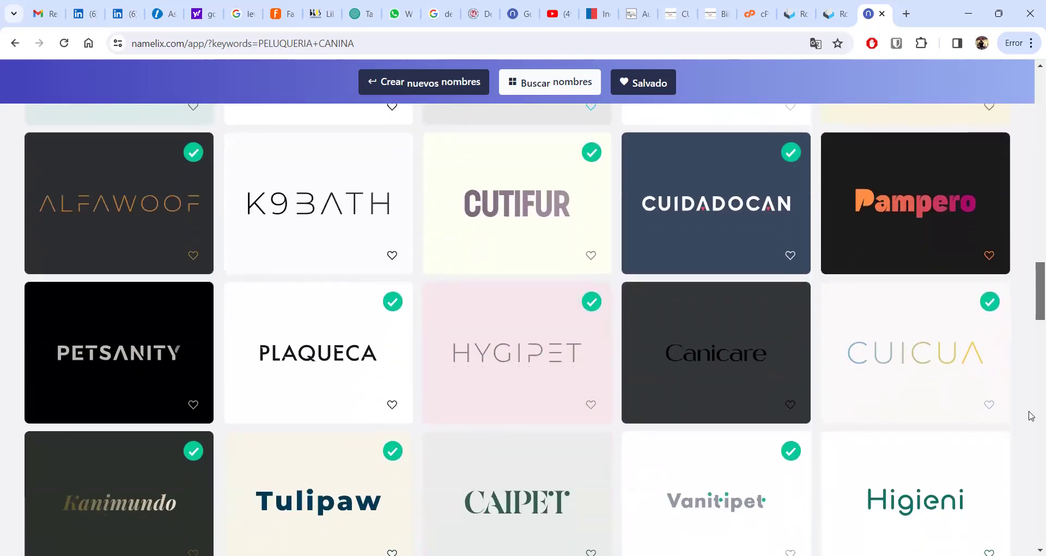
pyautogui.scroll(-2, 1031, 419)
pyautogui.scroll(-2, 1031, 433)
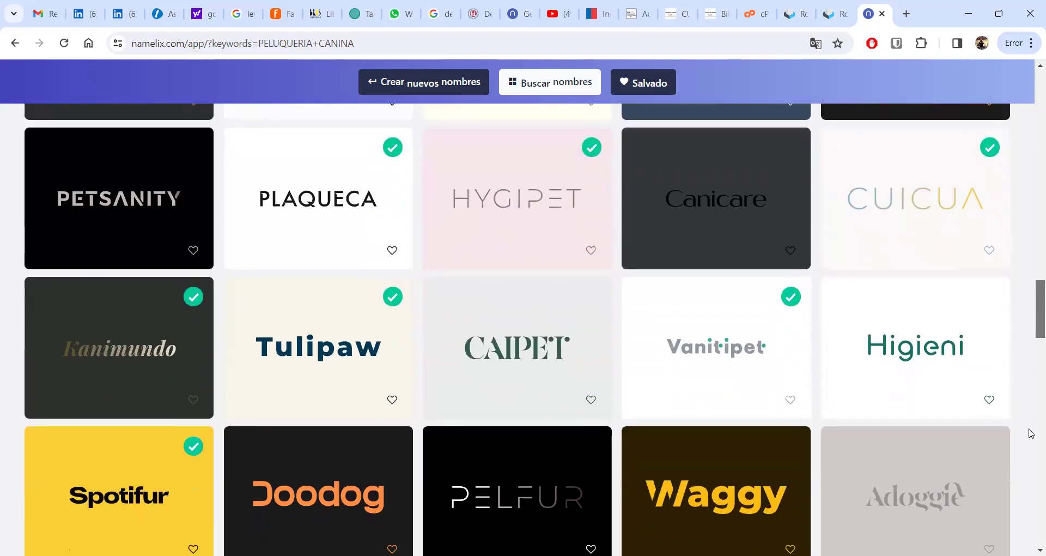
pyautogui.scroll(-4, 1031, 437)
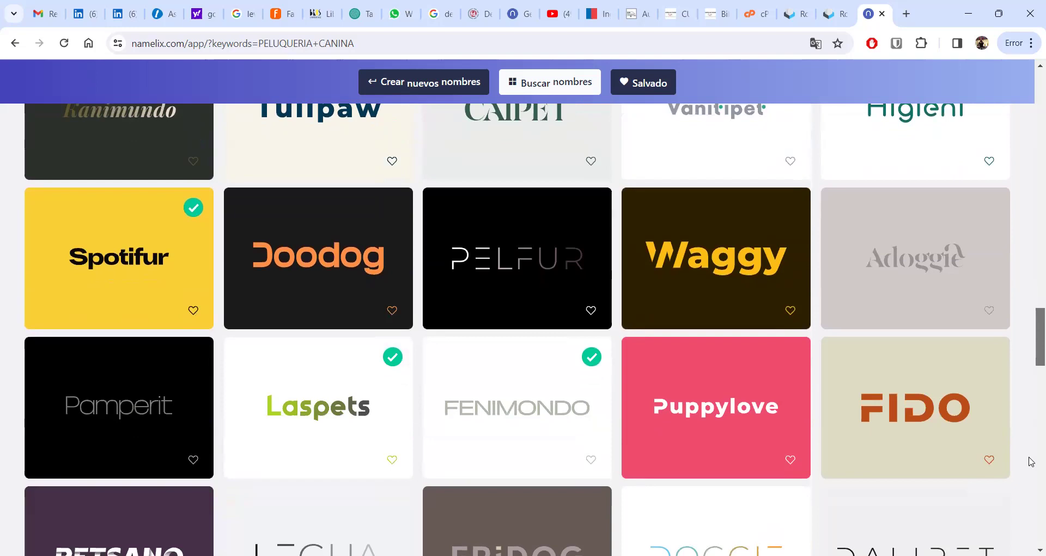
pyautogui.scroll(-2, 1031, 464)
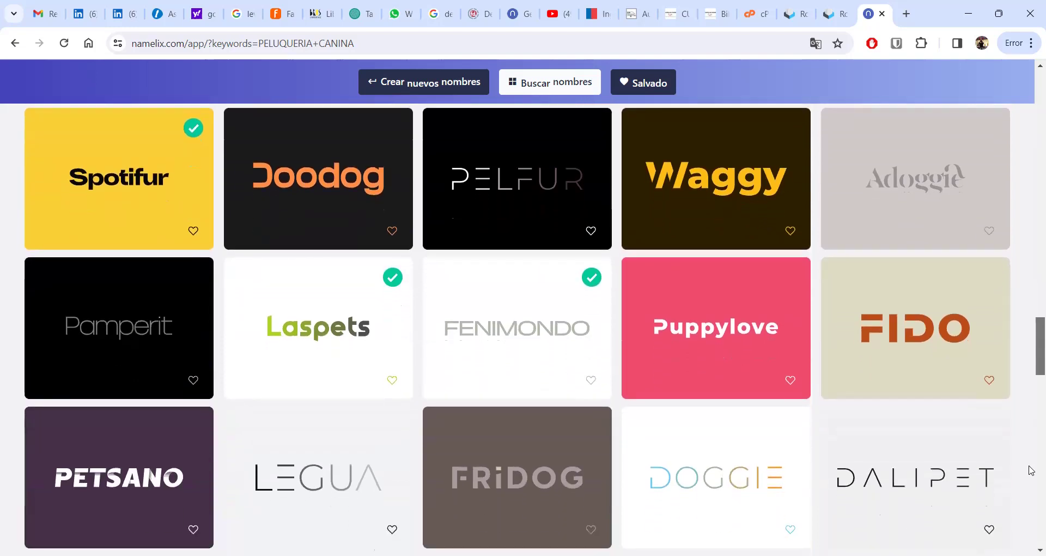
pyautogui.scroll(-1, 1031, 471)
pyautogui.scroll(-3, 1031, 485)
pyautogui.scroll(-3, 1030, 493)
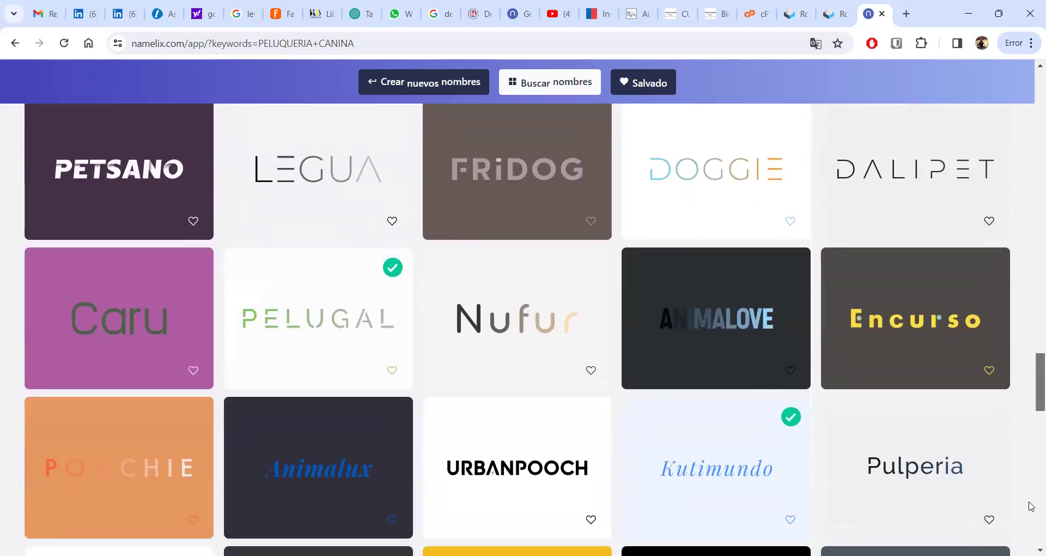
pyautogui.scroll(-1, 1024, 517)
pyautogui.scroll(-3, 1023, 523)
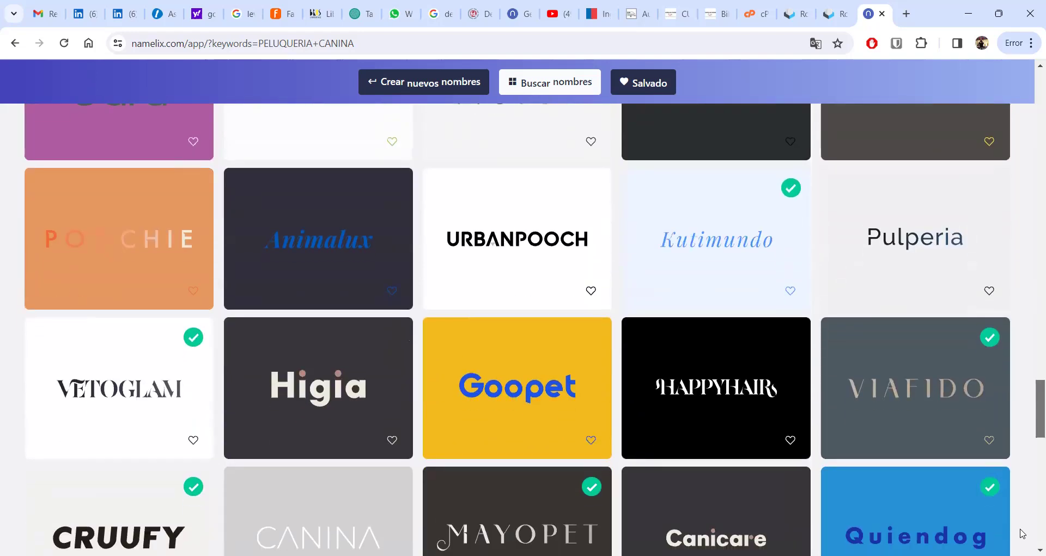
pyautogui.scroll(-1, 535, 330)
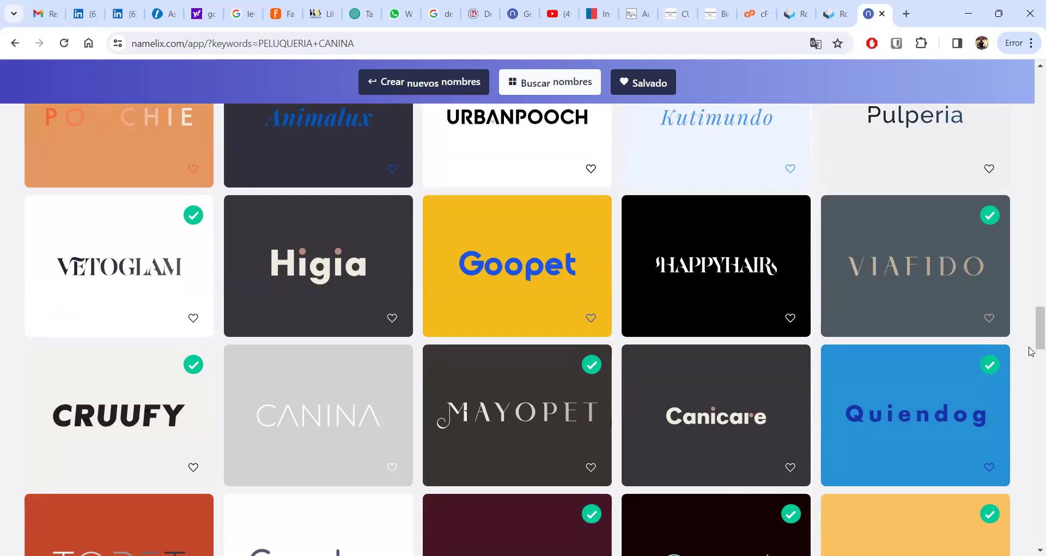
pyautogui.scroll(-4, 1032, 354)
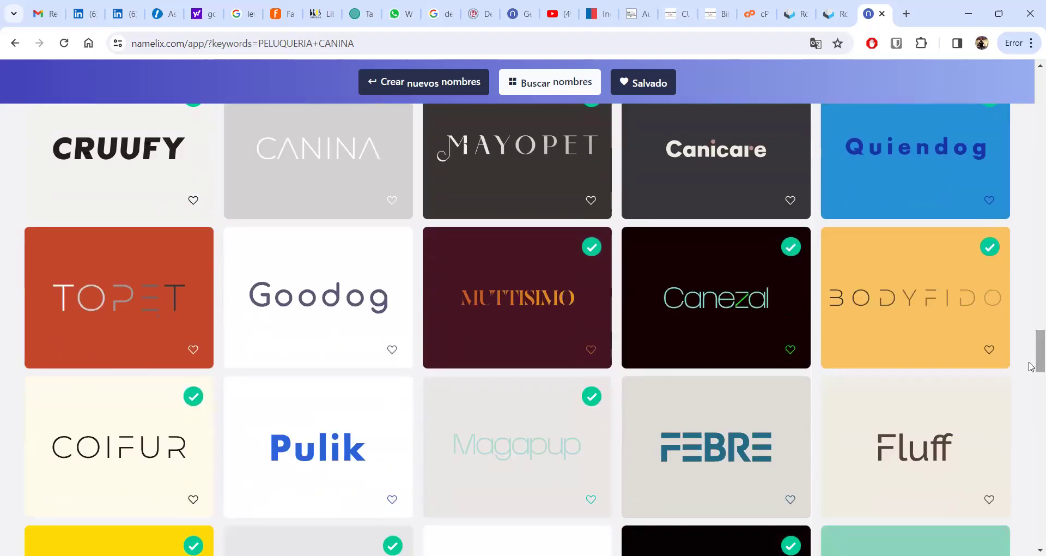
pyautogui.moveTo(1030, 366); pyautogui.dragTo(1030, 402)
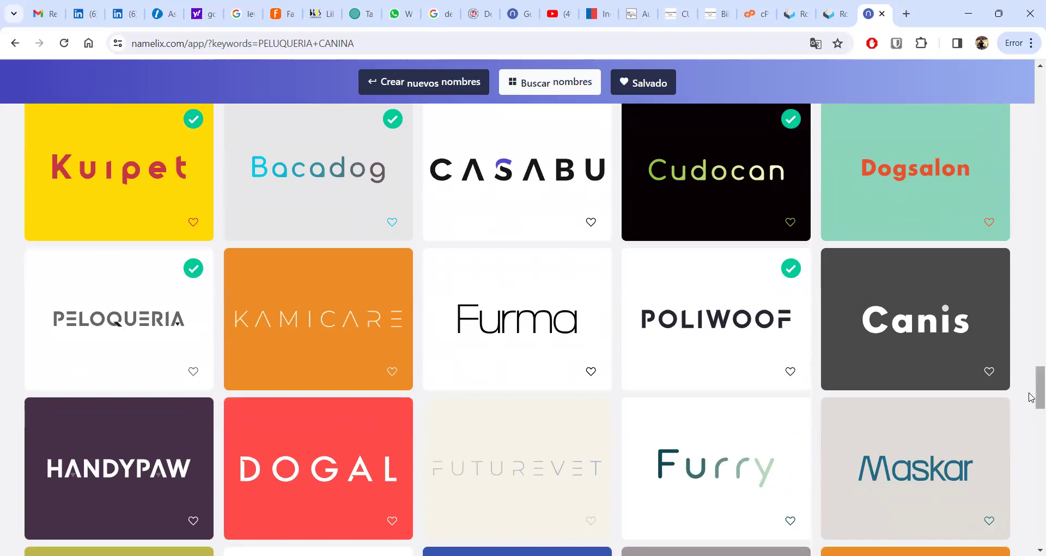
pyautogui.moveTo(1031, 398); pyautogui.dragTo(1030, 124)
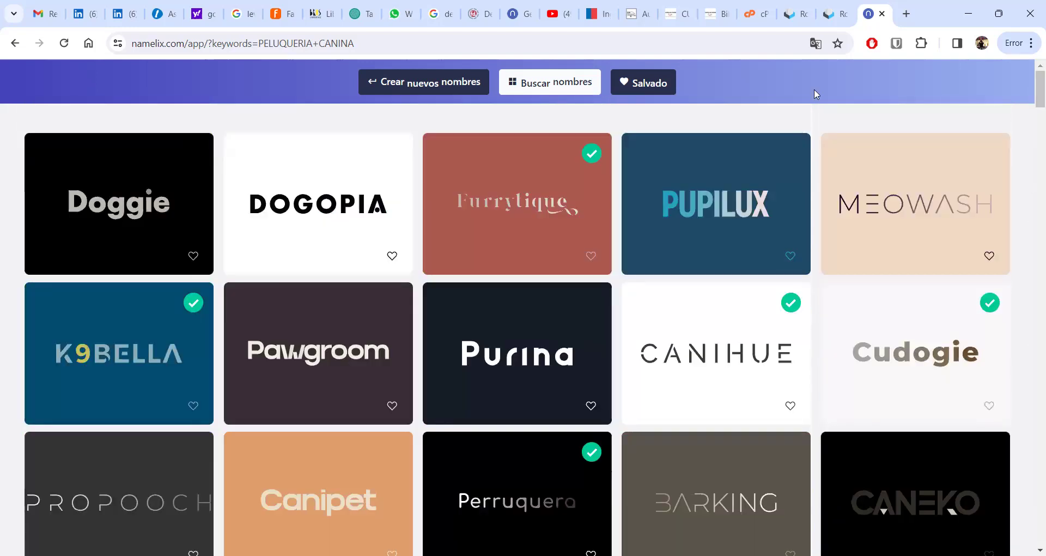
# - Start a fresh name round, check the Aleatoriedad and brand-information tabs, ending on Nombres de marca
pyautogui.click(424, 82)
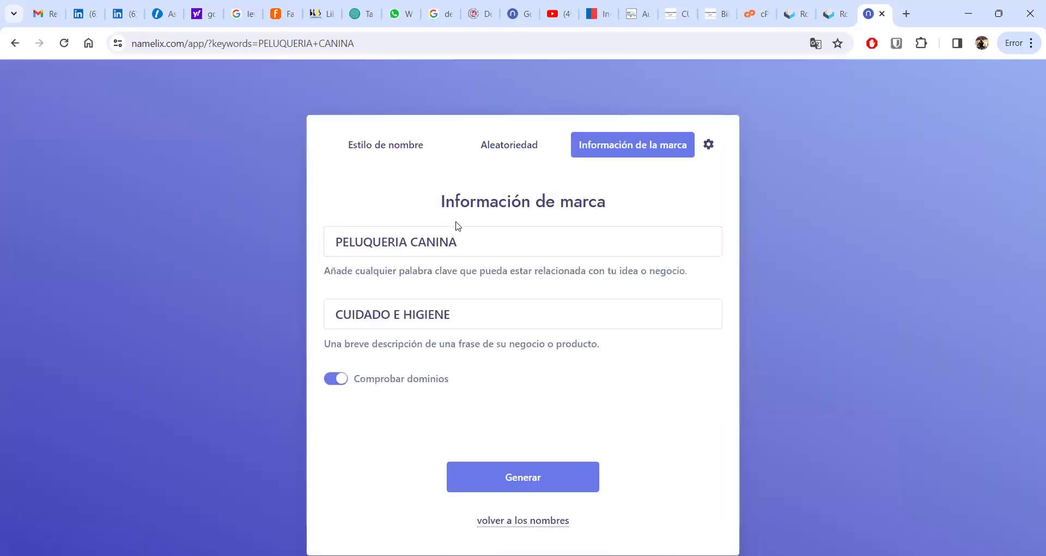
pyautogui.click(401, 140)
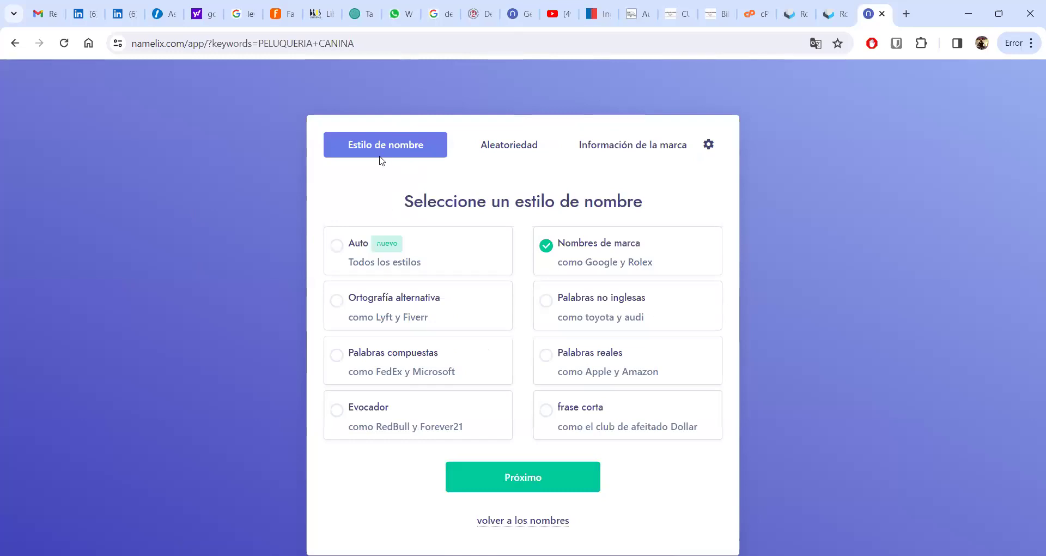
pyautogui.click(498, 145)
pyautogui.click(424, 140)
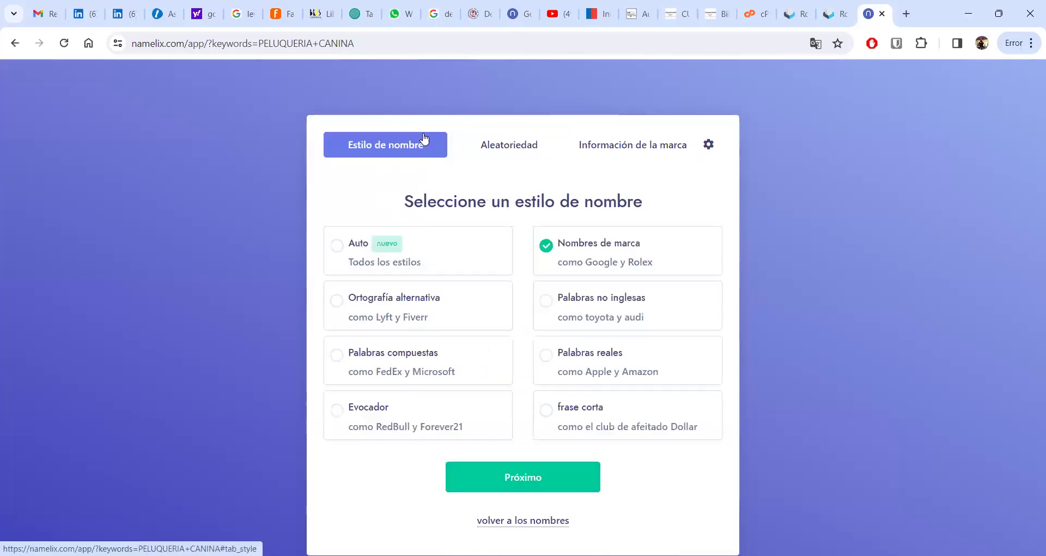
pyautogui.click(607, 145)
pyautogui.click(388, 153)
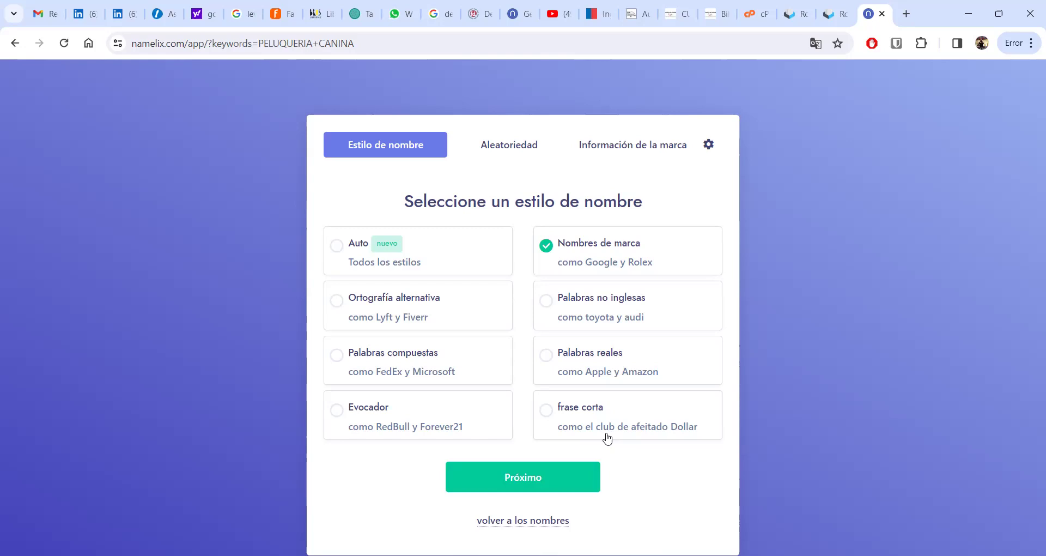
# - Replace the PELUQUERIA CANINA keywords with BUSCADOR DE CALLES
pyautogui.moveTo(608, 434); pyautogui.dragTo(794, 368)
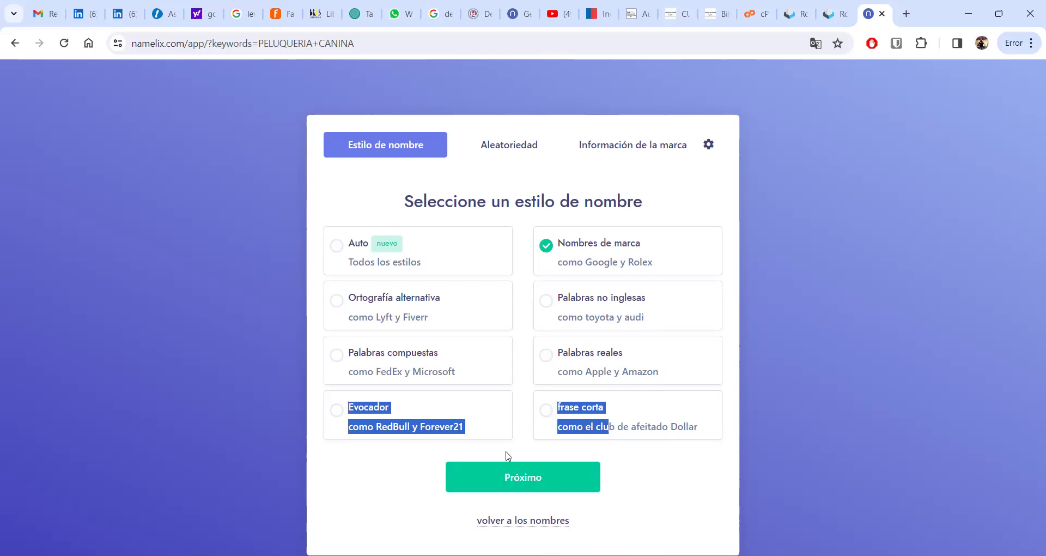
pyautogui.click(798, 345)
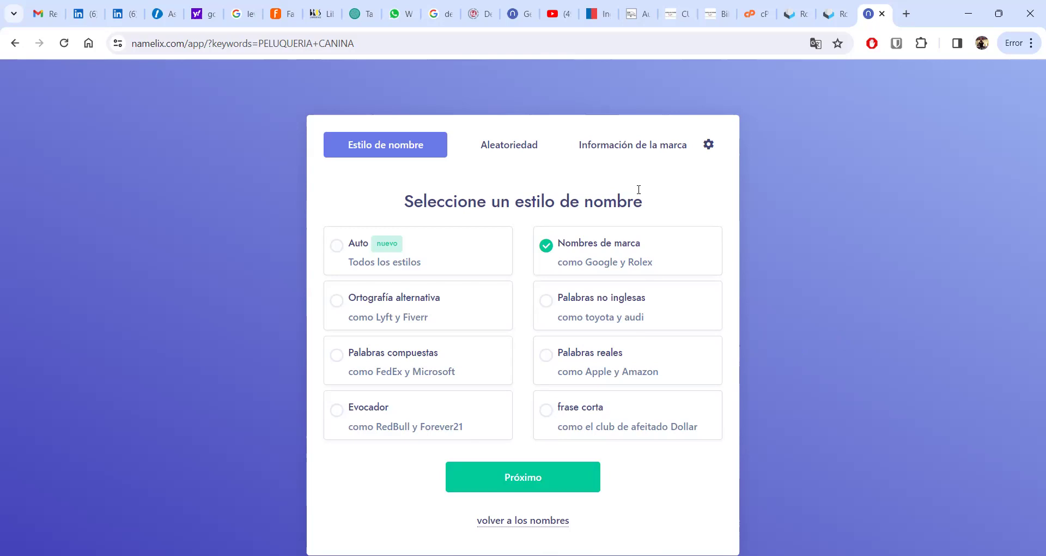
pyautogui.click(646, 153)
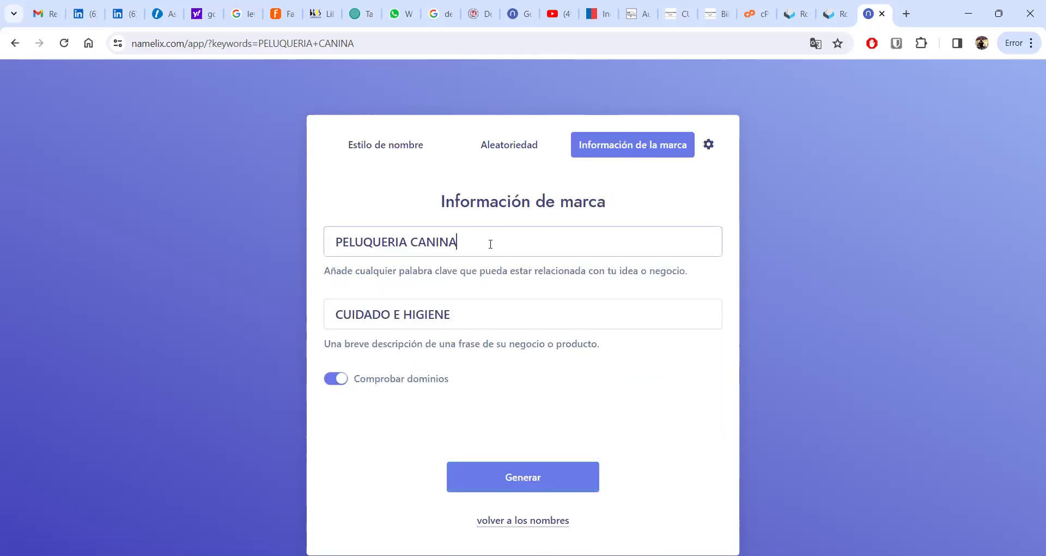
pyautogui.moveTo(491, 244); pyautogui.dragTo(238, 241)
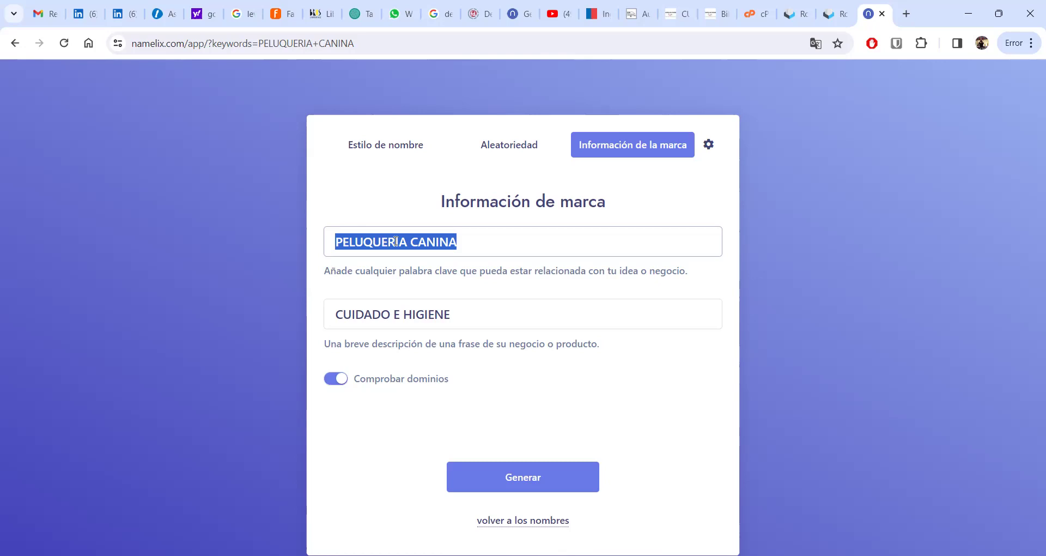
pyautogui.write('WAZE')
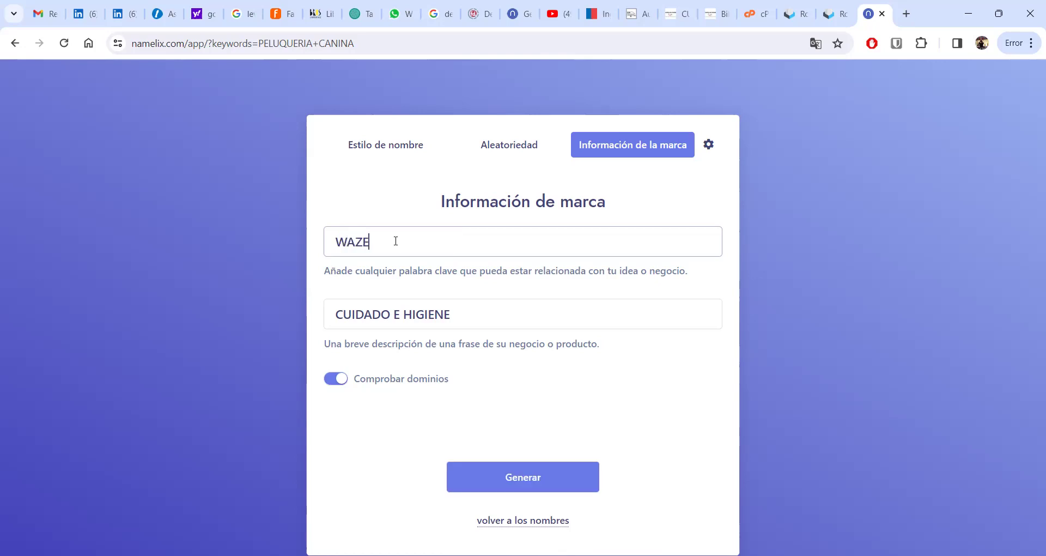
pyautogui.press('BackSpace')
pyautogui.press('BackSpace')
pyautogui.press('BackSpace')
pyautogui.press('BackSpace')
pyautogui.write('BUS')
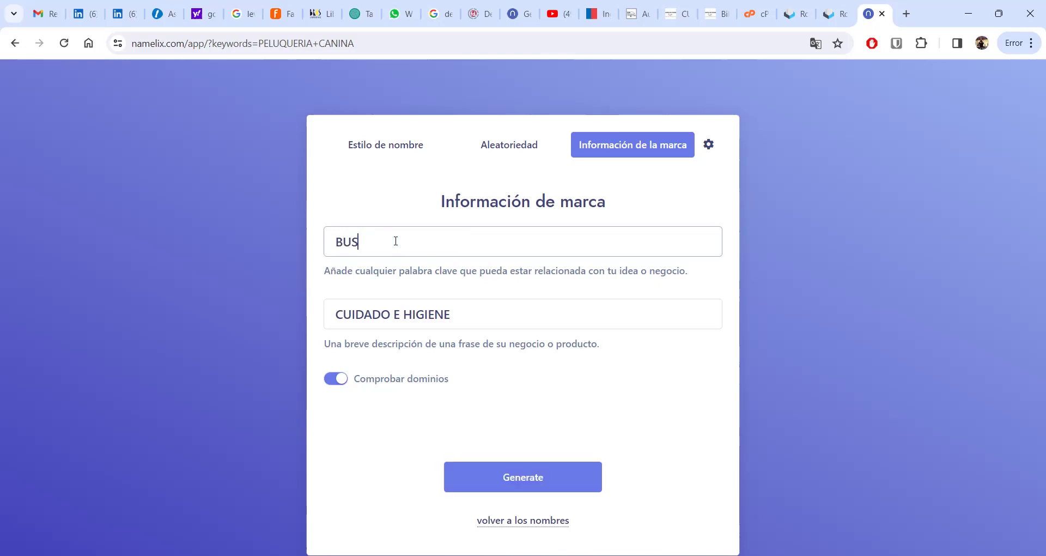
pyautogui.write('CADOR DE CALLES')
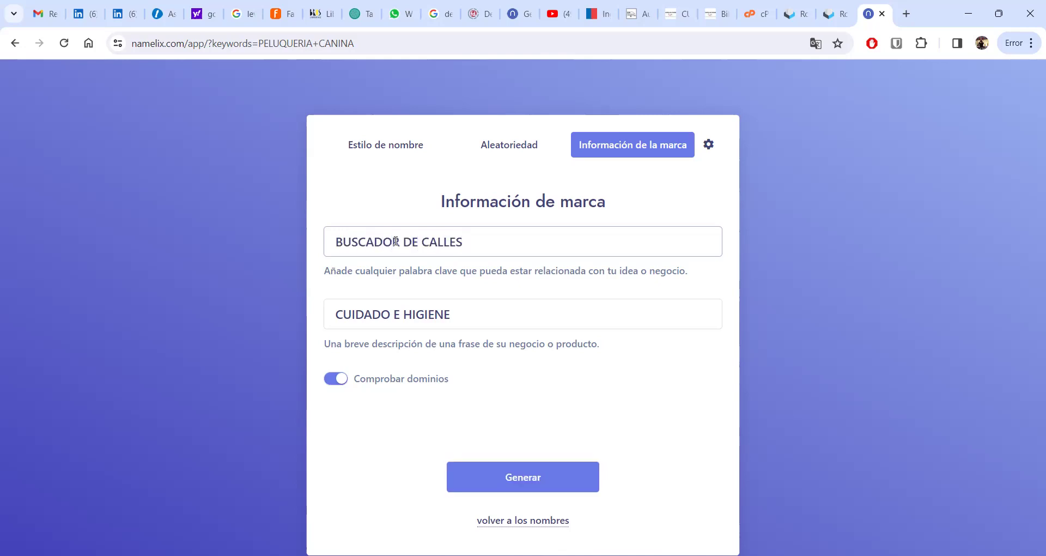
# - Delete the old CUIDADO E HIGIENE business description, leaving the field empty
pyautogui.click(457, 312)
pyautogui.press('BackSpace')
pyautogui.press('BackSpace')
pyautogui.press('BackSpace')
pyautogui.press('BackSpace')
pyautogui.press('BackSpace')
pyautogui.press('BackSpace')
pyautogui.press('BackSpace')
pyautogui.press('BackSpace')
pyautogui.press('BackSpace')
pyautogui.press('BackSpace')
pyautogui.press('BackSpace')
pyautogui.press('BackSpace')
pyautogui.press('BackSpace')
pyautogui.press('BackSpace')
pyautogui.press('BackSpace')
pyautogui.press('BackSpace')
pyautogui.press('BackSpace')
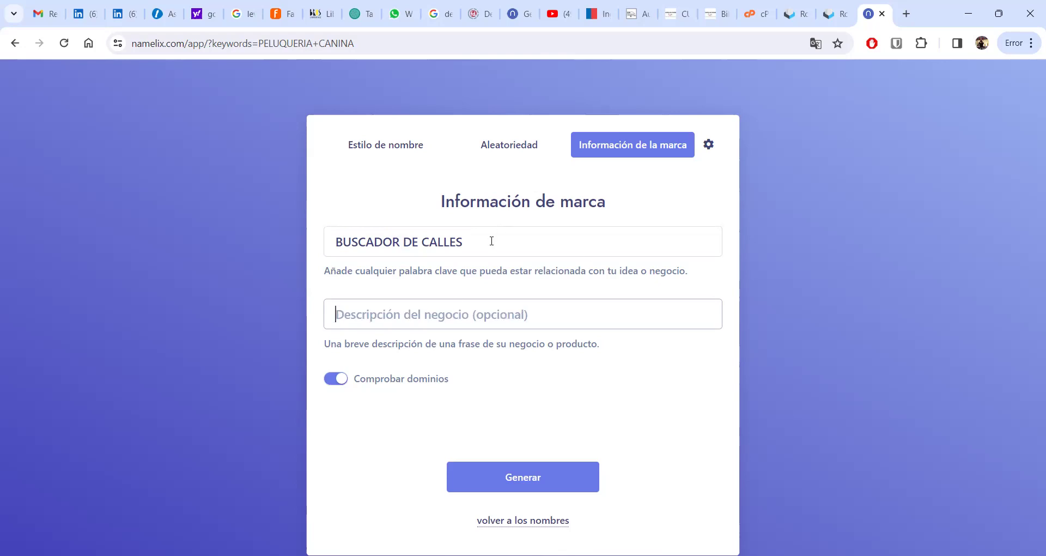
pyautogui.click(441, 316)
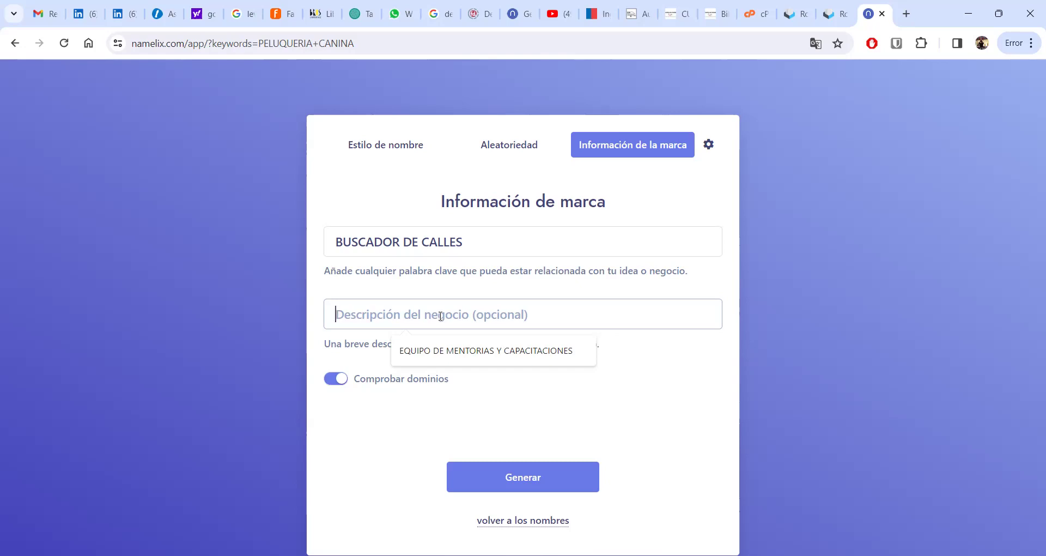
# - Enter the description 'RANKING DE CALIDAD EN LAS CALLES DE CIUDADES'
pyautogui.write('RANK')
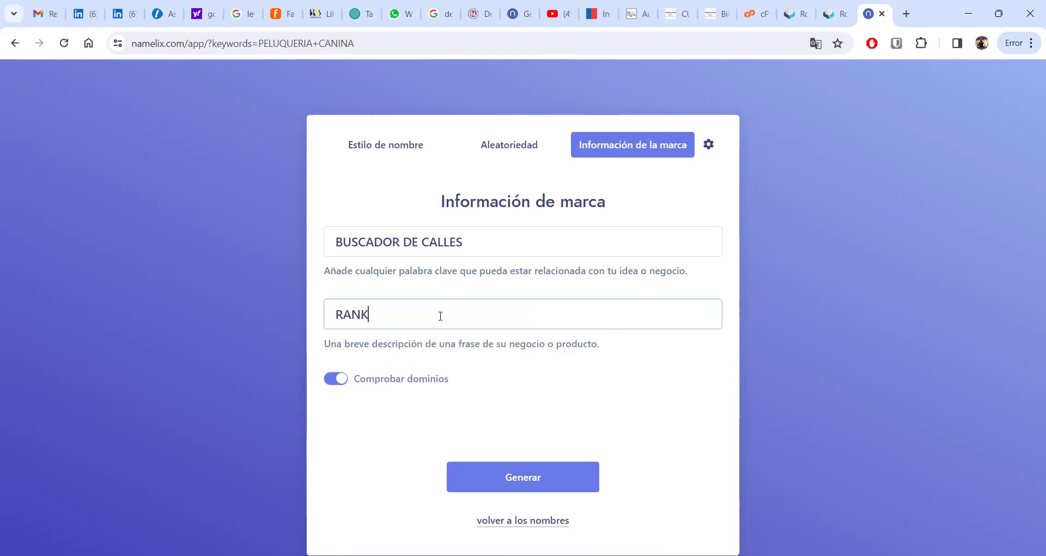
pyautogui.write('ING DE CALIDAD EN LAS CALLES DE')
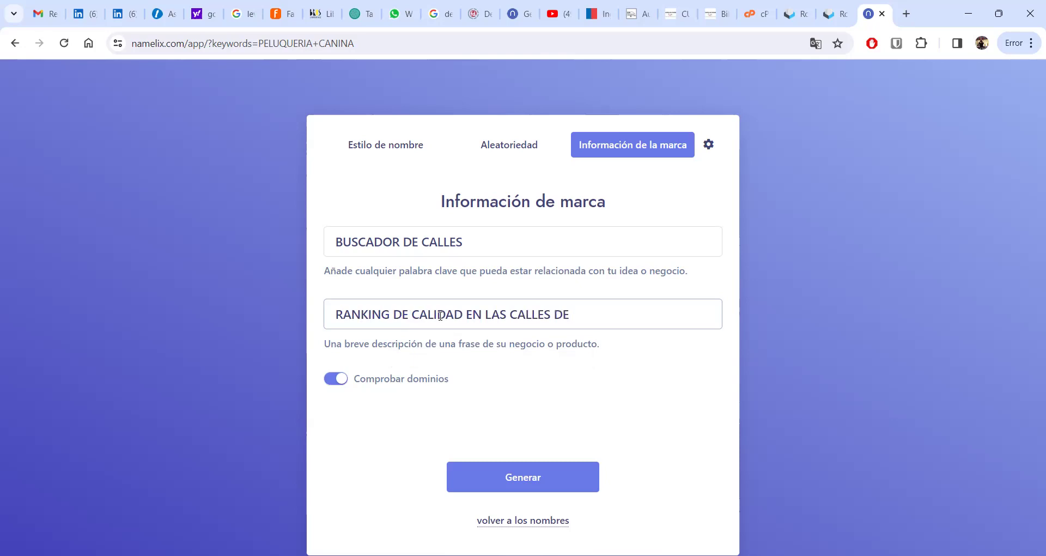
pyautogui.press('BackSpace')
pyautogui.press('BackSpace')
pyautogui.write('DE CIUDADES')
# - Review the randomness and name-style settings, then generate names for the street-ranking brief
pyautogui.click(569, 314)
pyautogui.click(470, 242)
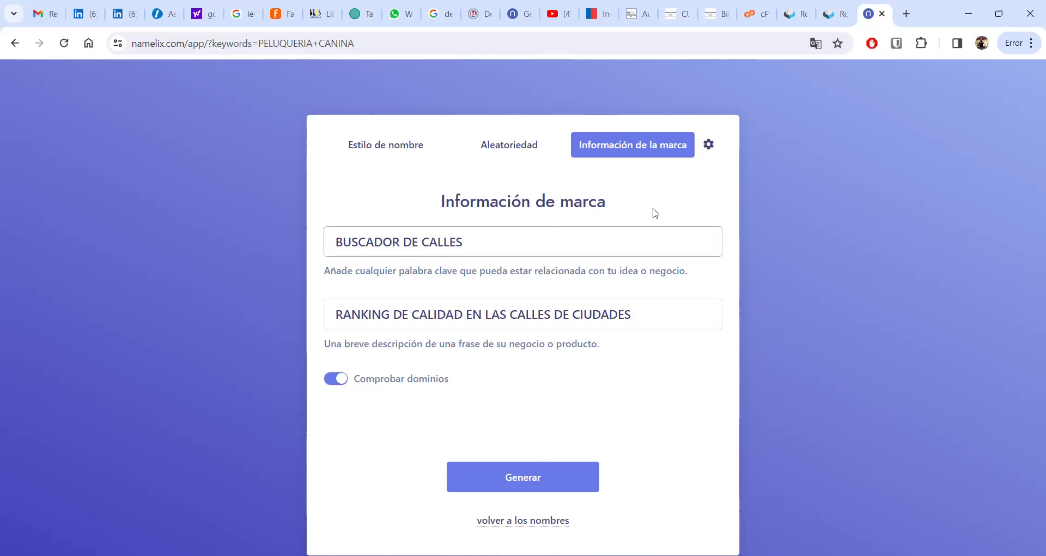
pyautogui.click(506, 145)
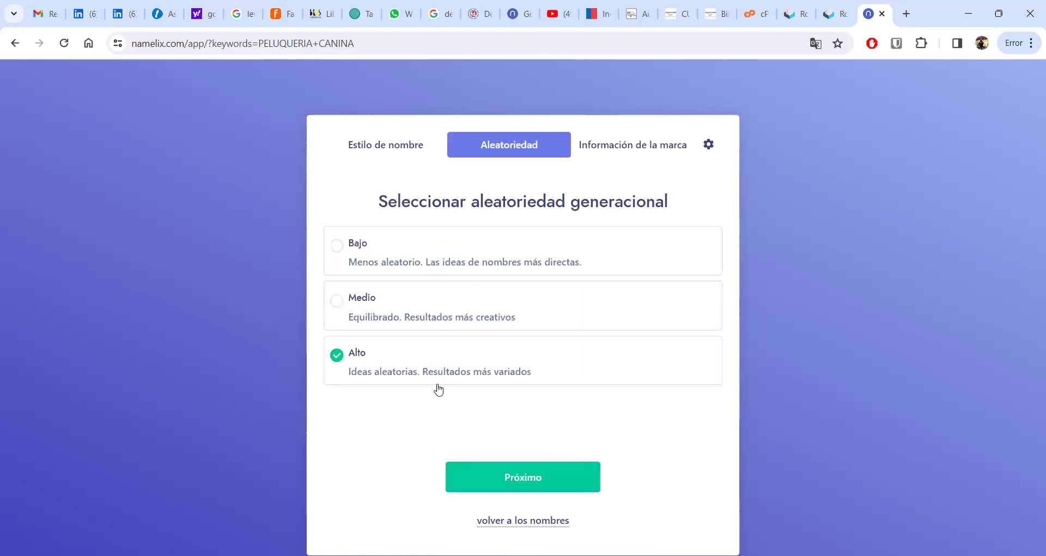
pyautogui.click(381, 148)
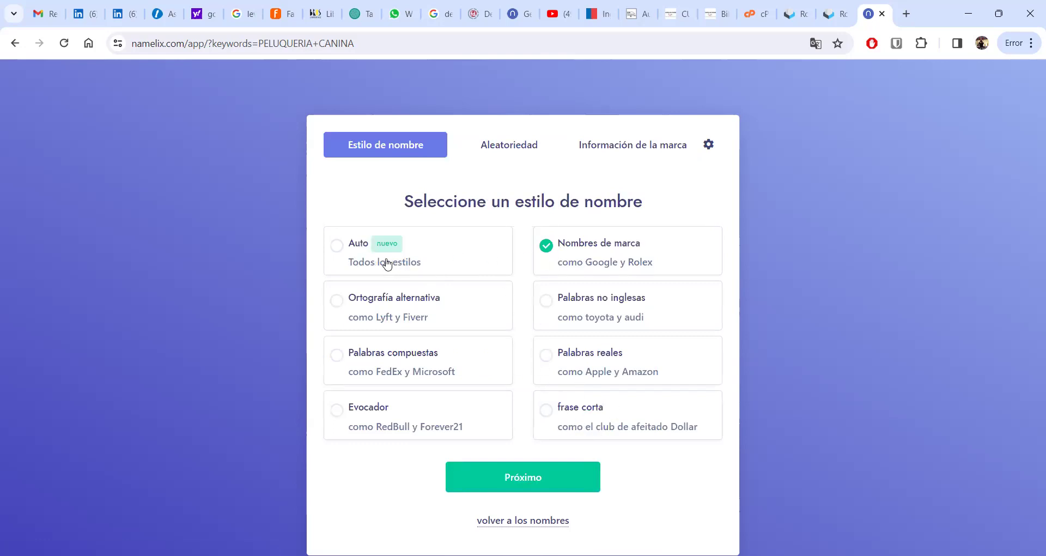
pyautogui.click(495, 473)
pyautogui.click(523, 482)
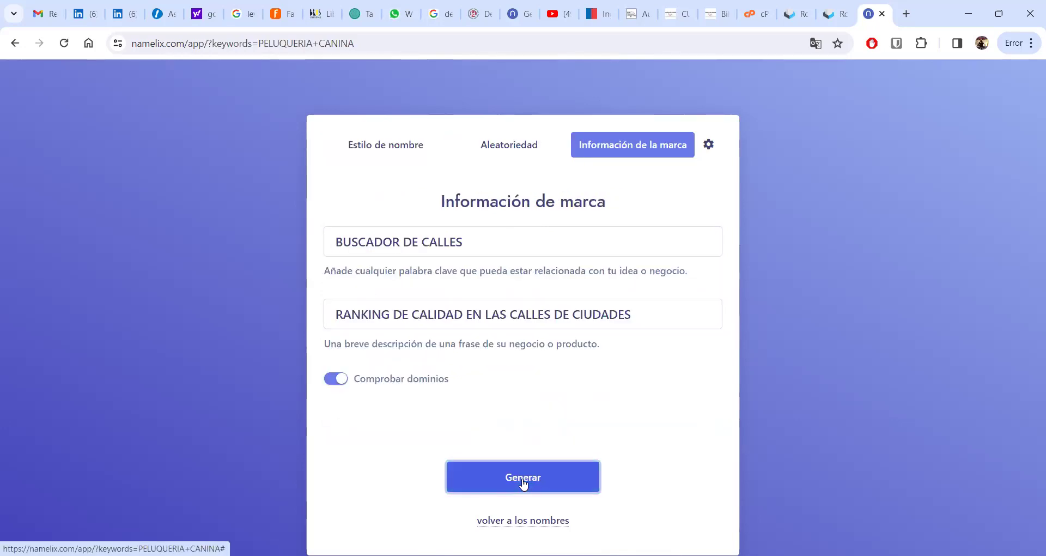
pyautogui.click(523, 480)
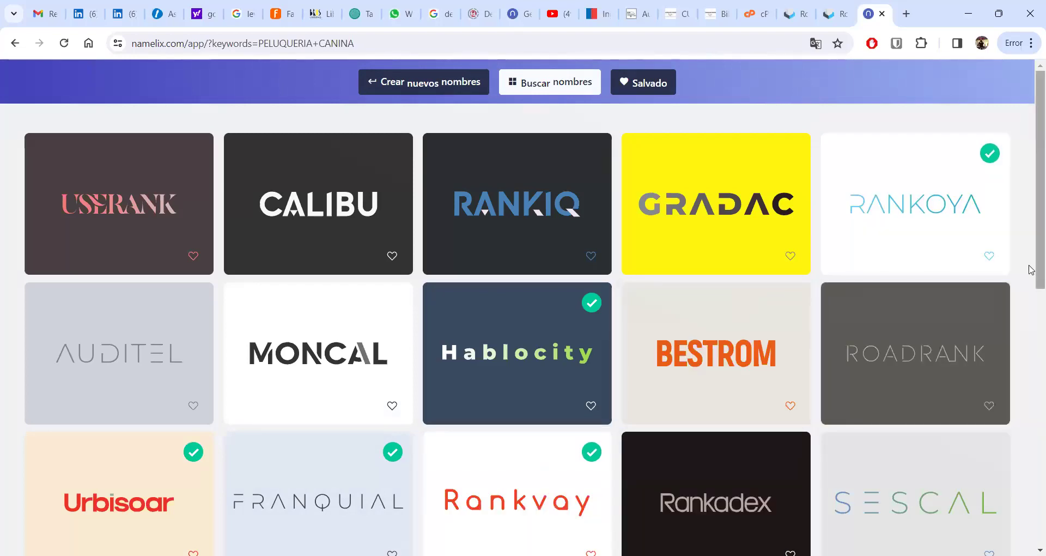
# - Scroll the results from USERANK and CALIBU down to Viacity, Plaza and Calistreet
pyautogui.scroll(-1, 1032, 240)
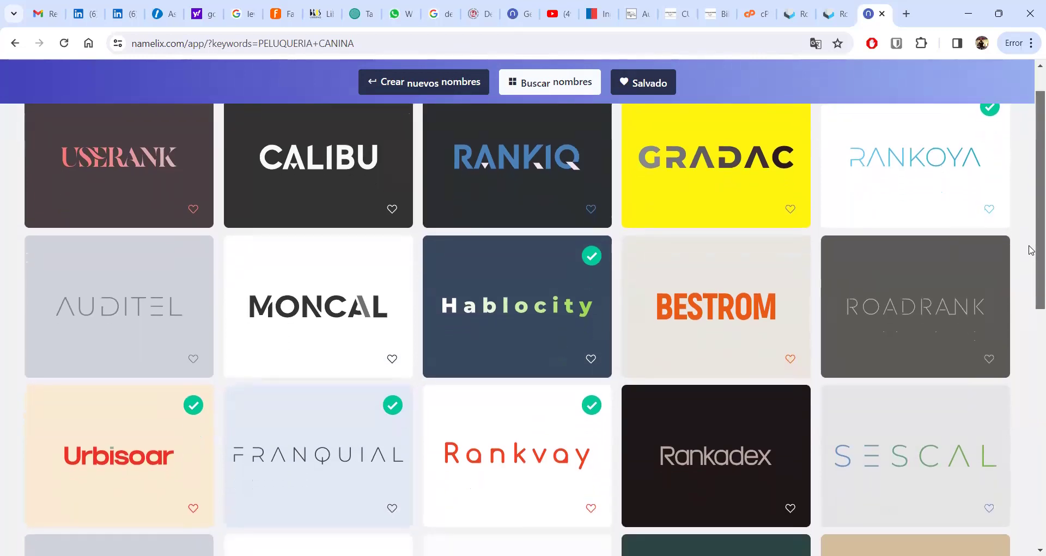
pyautogui.scroll(-1, 1032, 251)
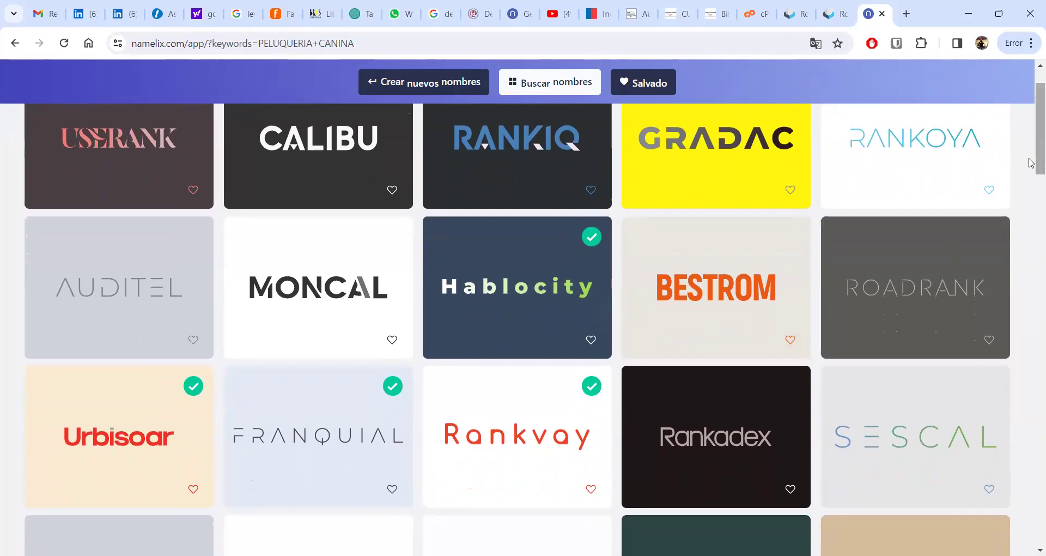
pyautogui.scroll(-2, 1031, 171)
pyautogui.moveTo(1030, 171); pyautogui.dragTo(1031, 377)
# - Scroll down the name grid past Calixes and Calirank to Callidador, Avenida and Mayorank
pyautogui.scroll(-2, 1031, 371)
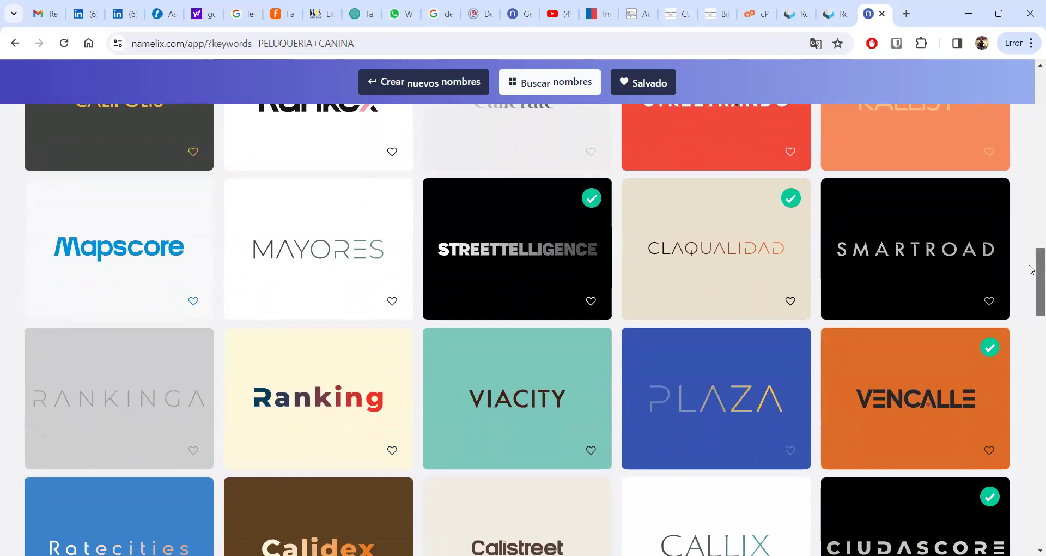
pyautogui.scroll(-2, 1031, 281)
pyautogui.scroll(-2, 1030, 288)
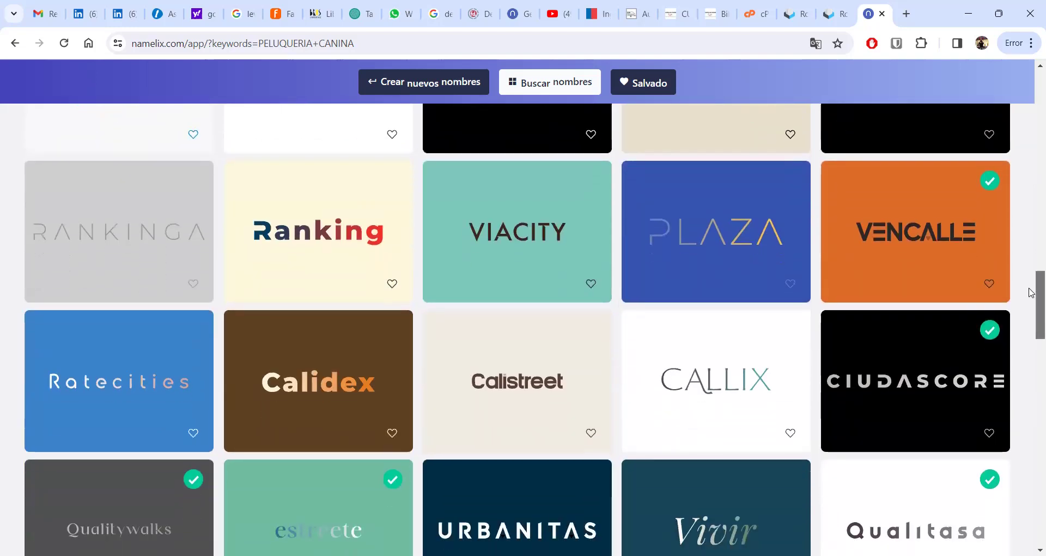
pyautogui.scroll(-2, 1032, 299)
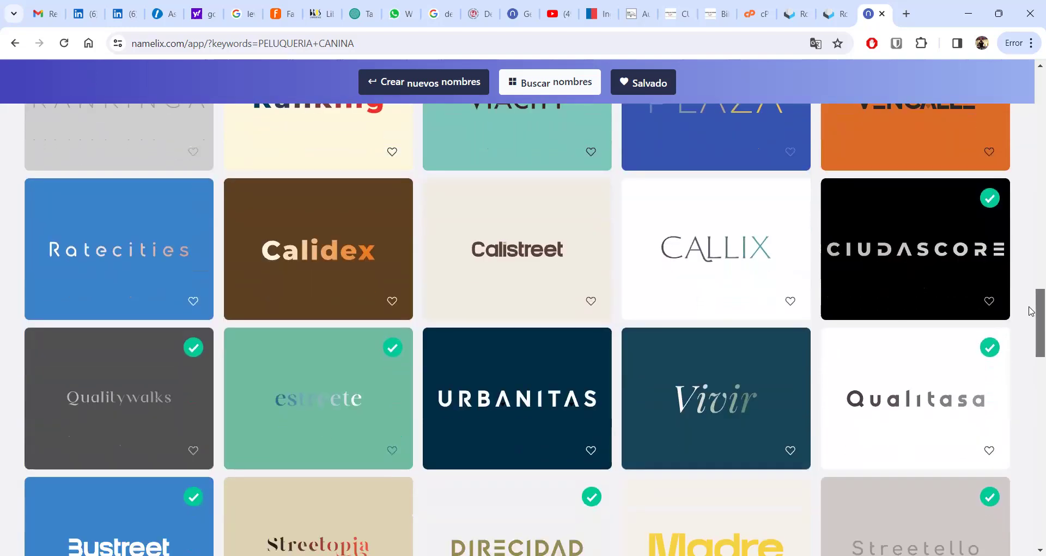
pyautogui.scroll(-1, 1031, 319)
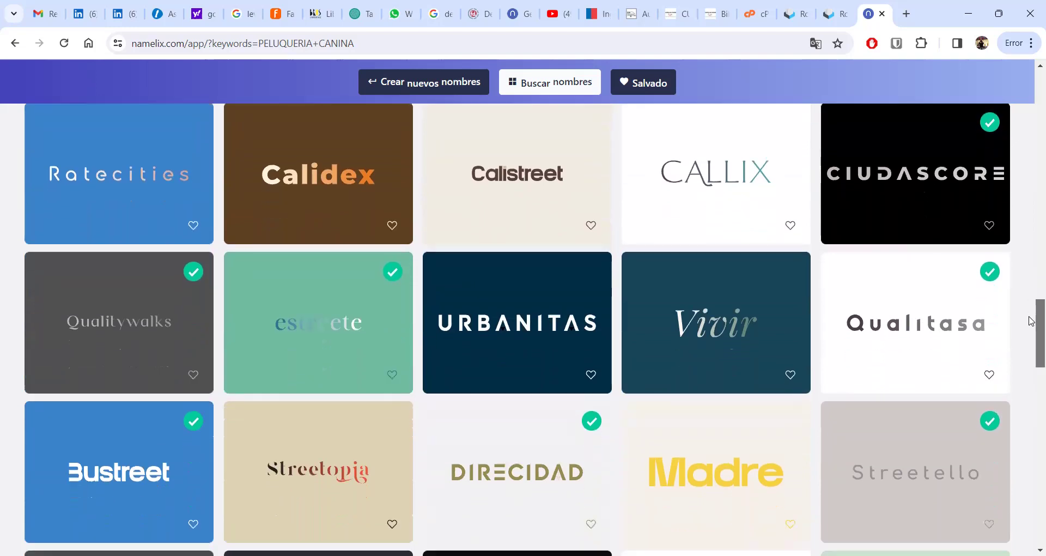
pyautogui.scroll(-1, 1031, 322)
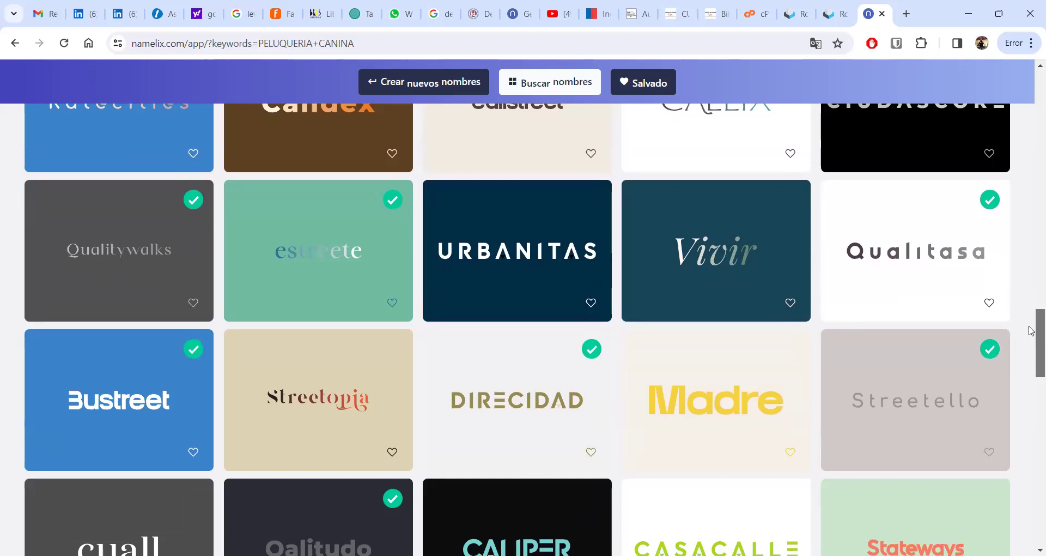
pyautogui.scroll(-1, 1030, 330)
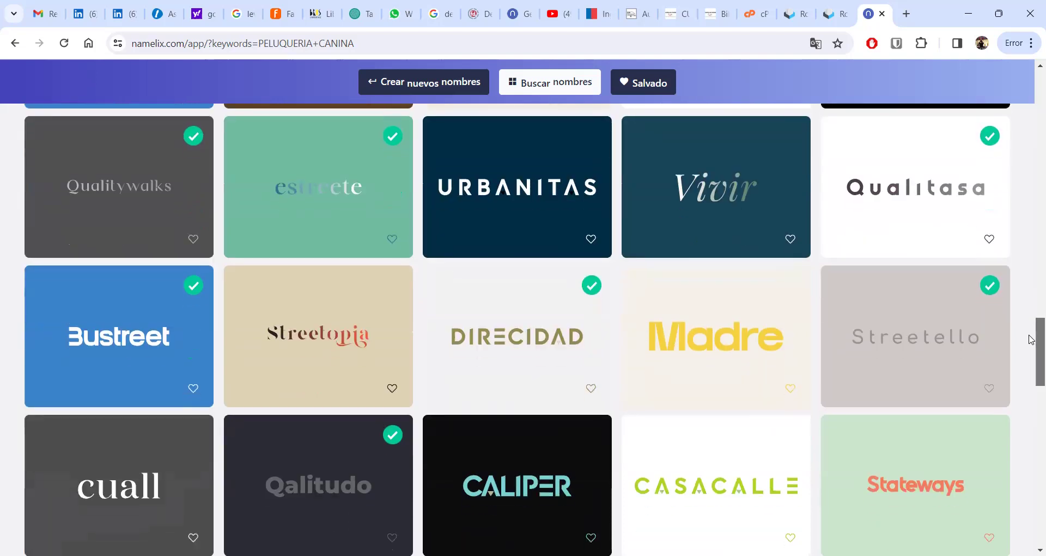
pyautogui.scroll(-1, 1030, 346)
pyautogui.moveTo(1029, 342); pyautogui.dragTo(1032, 404)
pyautogui.moveTo(1032, 414); pyautogui.dragTo(1032, 420)
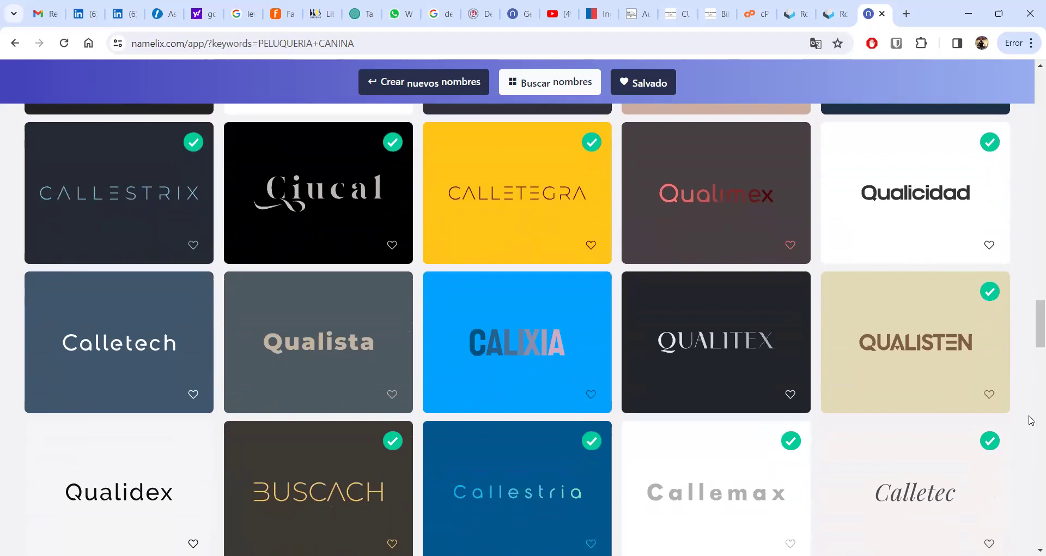
pyautogui.moveTo(1031, 419); pyautogui.dragTo(1032, 360)
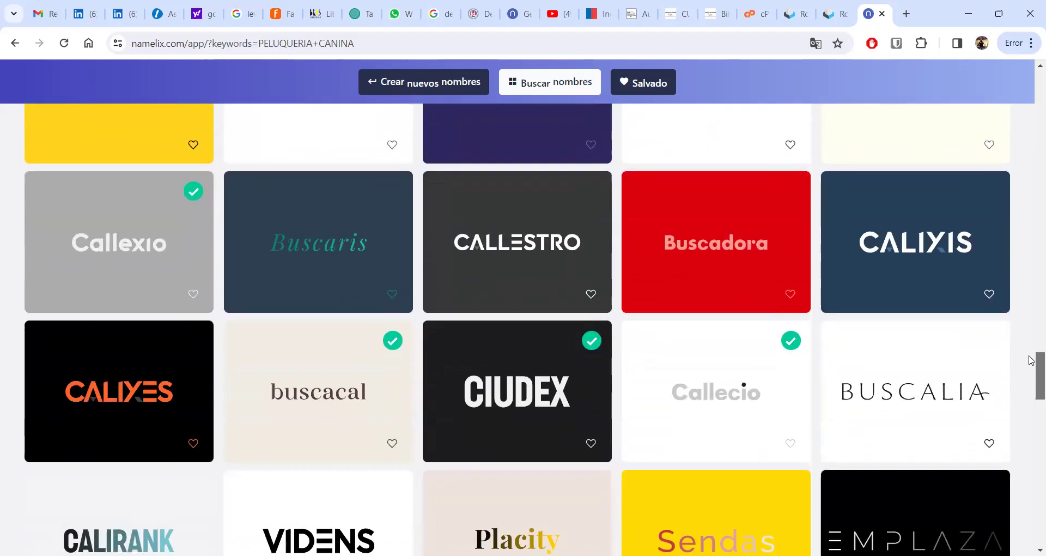
pyautogui.moveTo(1032, 359); pyautogui.dragTo(1022, 445)
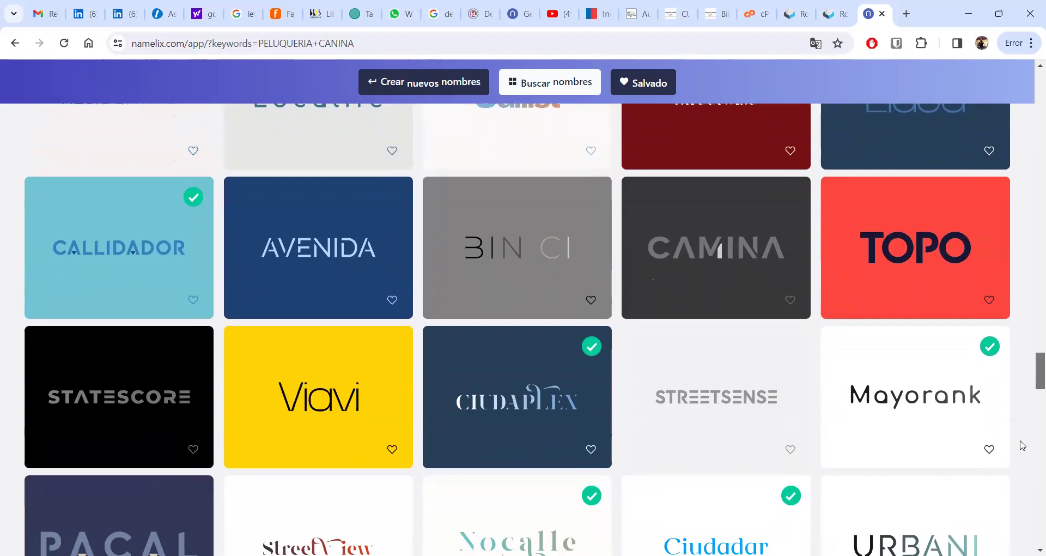
# - Scroll further to the Calidad, Rankingue and Instreet cards, reaching Streetwise and Caliwalk
pyautogui.scroll(-3, 1022, 448)
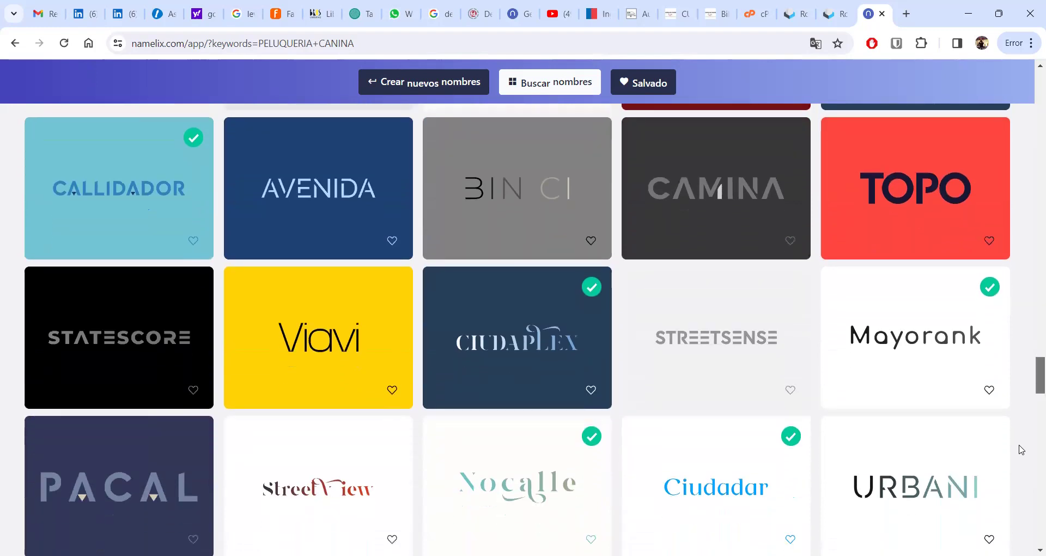
pyautogui.scroll(-2, 1022, 454)
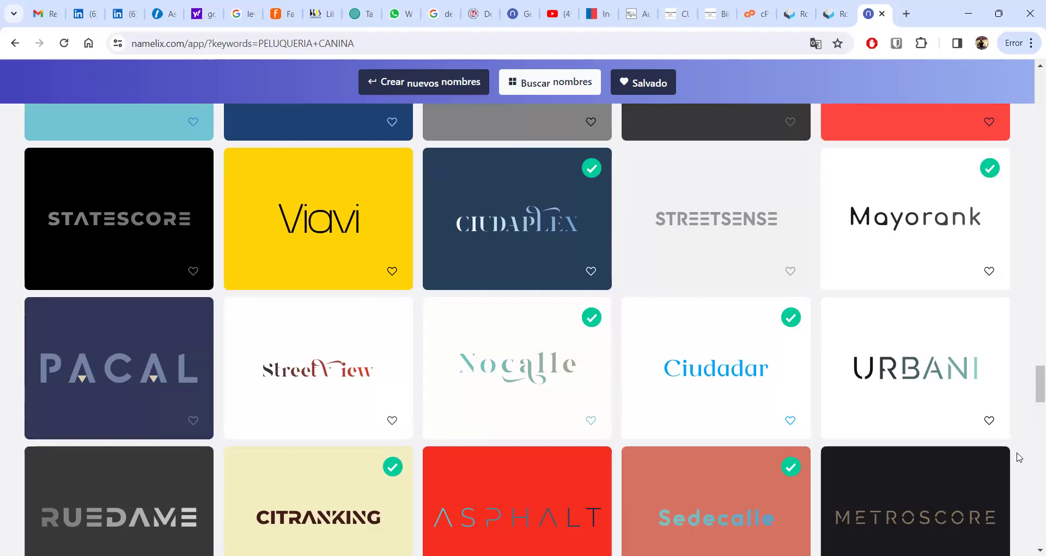
pyautogui.scroll(-2, 1031, 390)
pyautogui.scroll(1, 1032, 390)
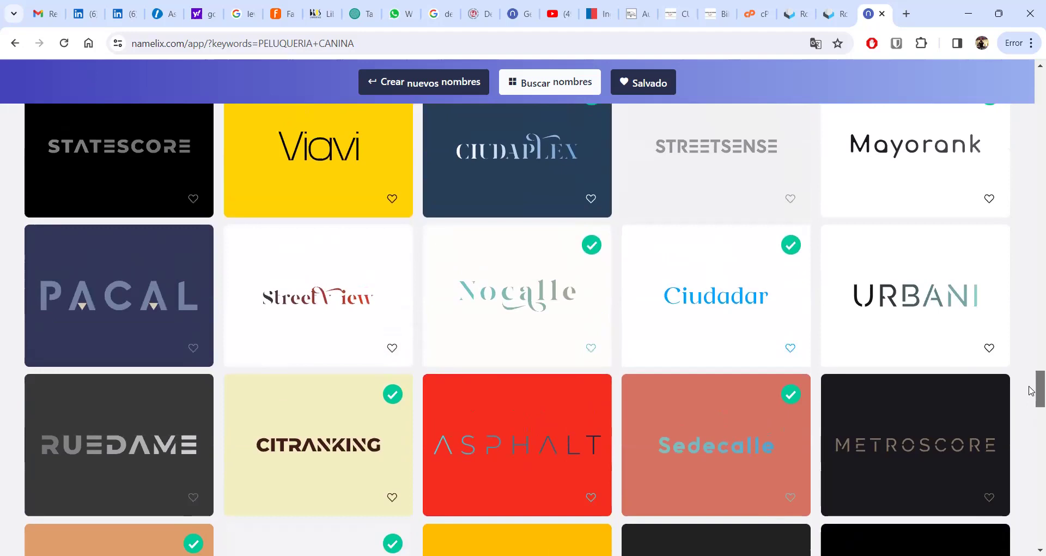
pyautogui.scroll(-3, 1031, 390)
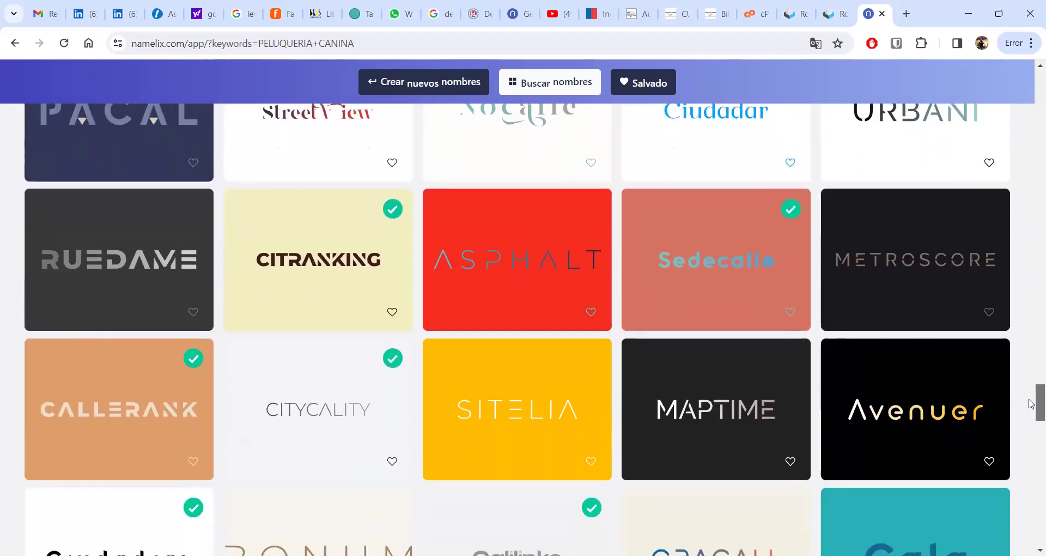
pyautogui.scroll(-2, 1031, 406)
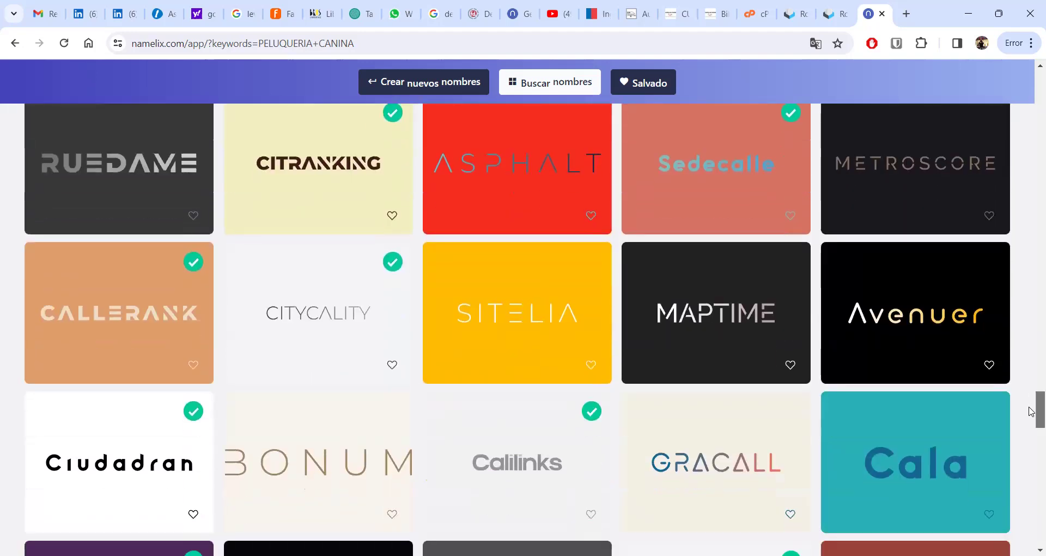
pyautogui.scroll(-1, 1032, 413)
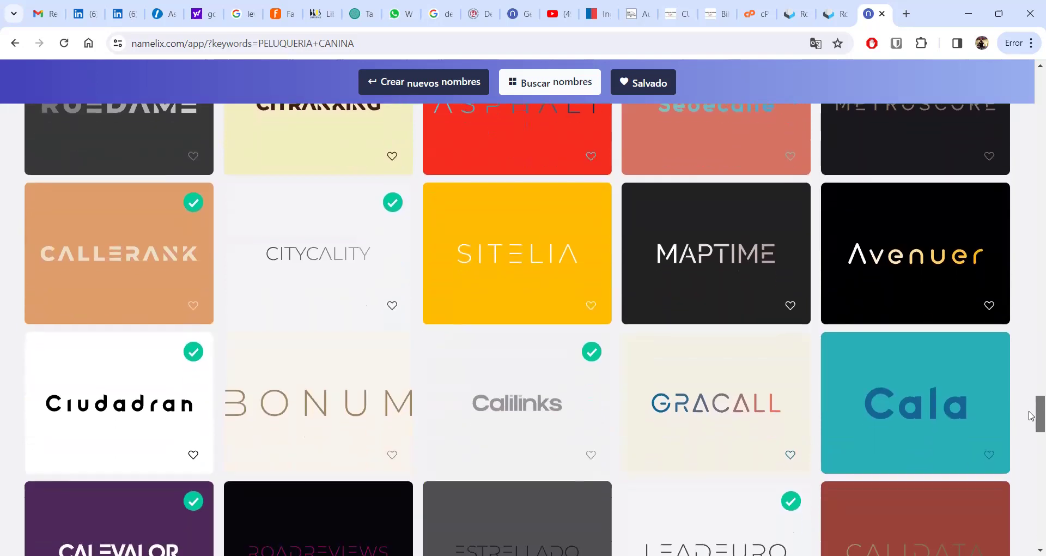
pyautogui.scroll(-2, 1031, 419)
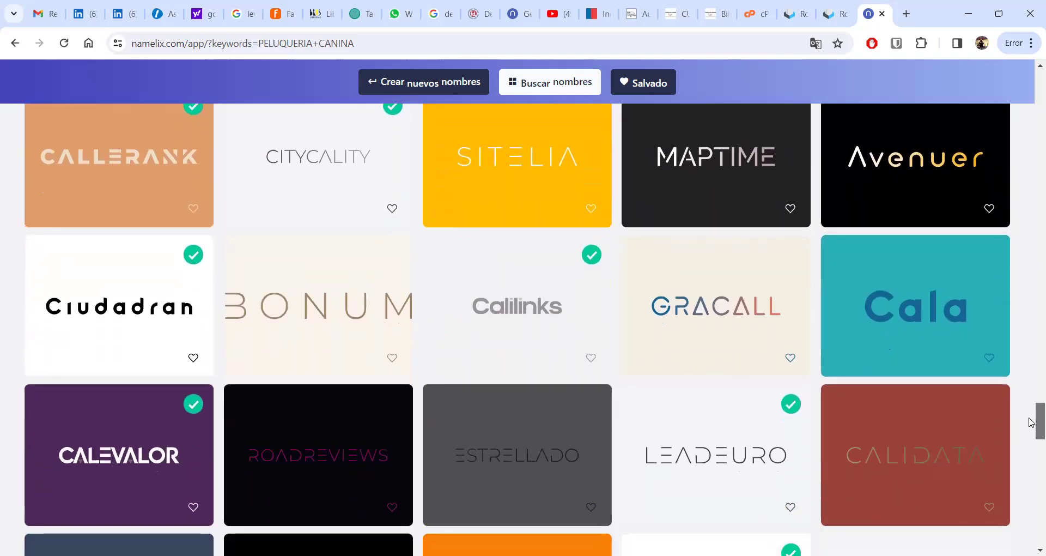
pyautogui.scroll(-2, 1031, 426)
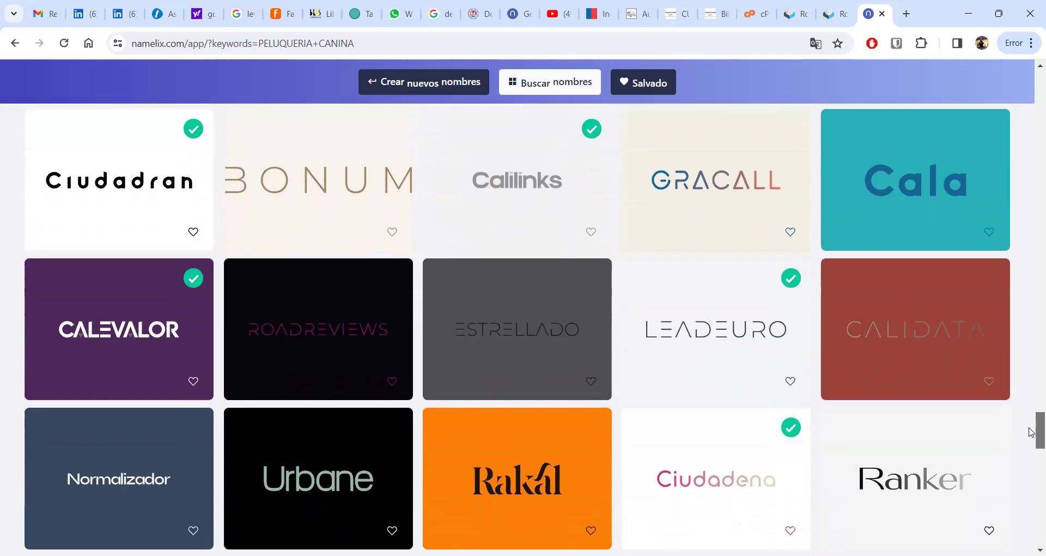
pyautogui.moveTo(1031, 432); pyautogui.dragTo(1026, 538)
# - Scroll down the grid to the Comparank, Infocalle, Sorocity, Rankevo and Municipo cards
pyautogui.scroll(-4, 517, 330)
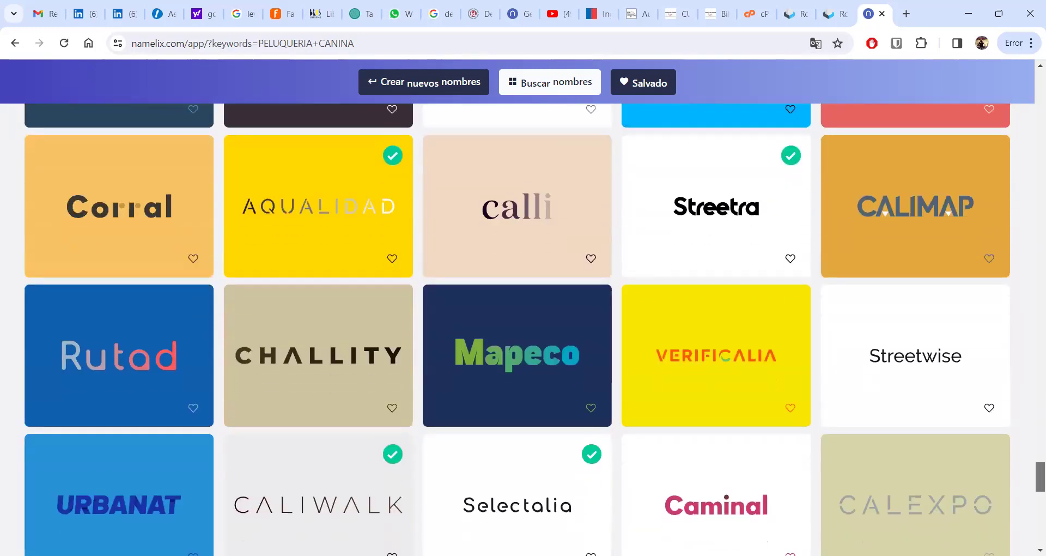
pyautogui.scroll(-2, 518, 330)
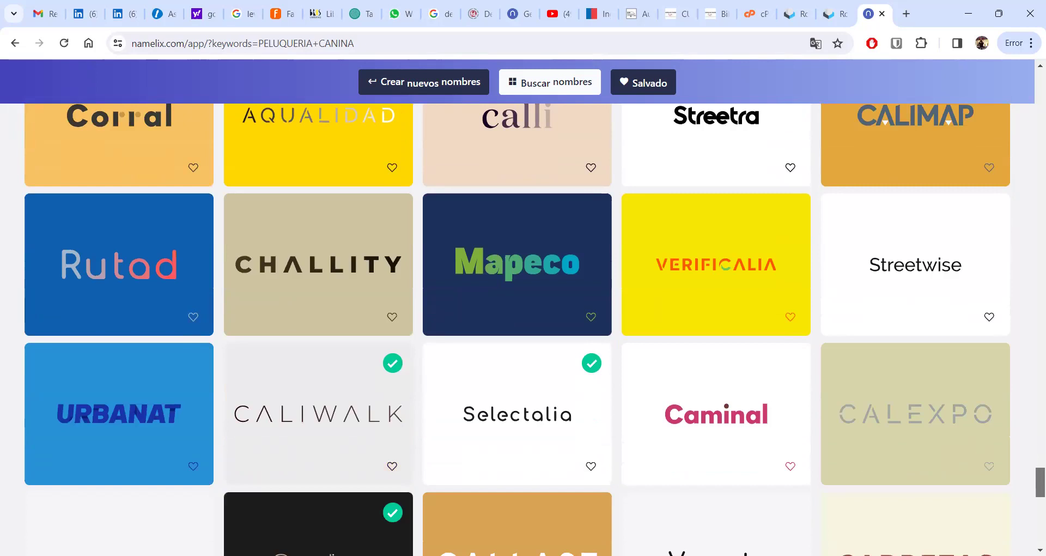
pyautogui.scroll(-1, 523, 330)
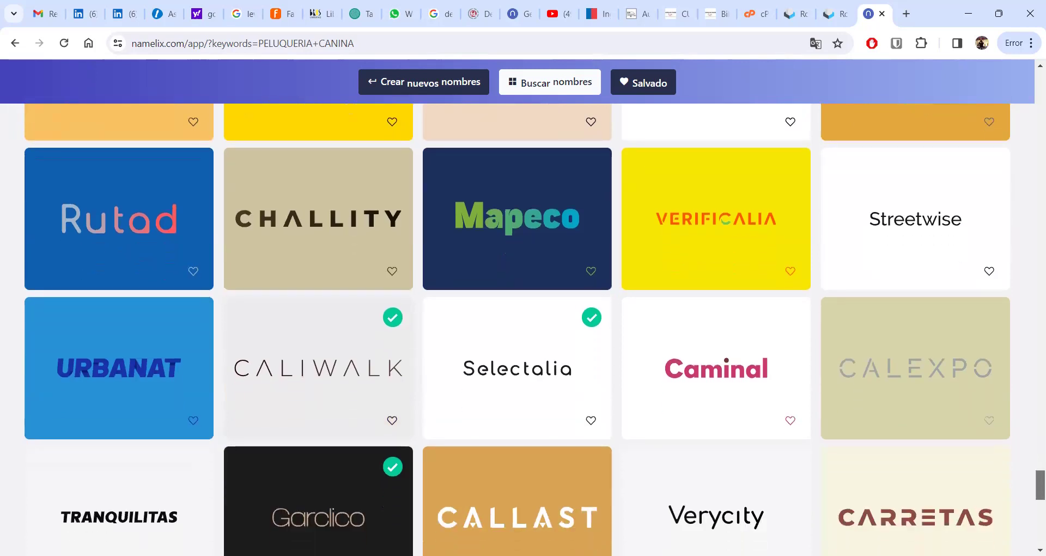
pyautogui.scroll(-1, 523, 330)
pyautogui.scroll(-1, 523, 330)
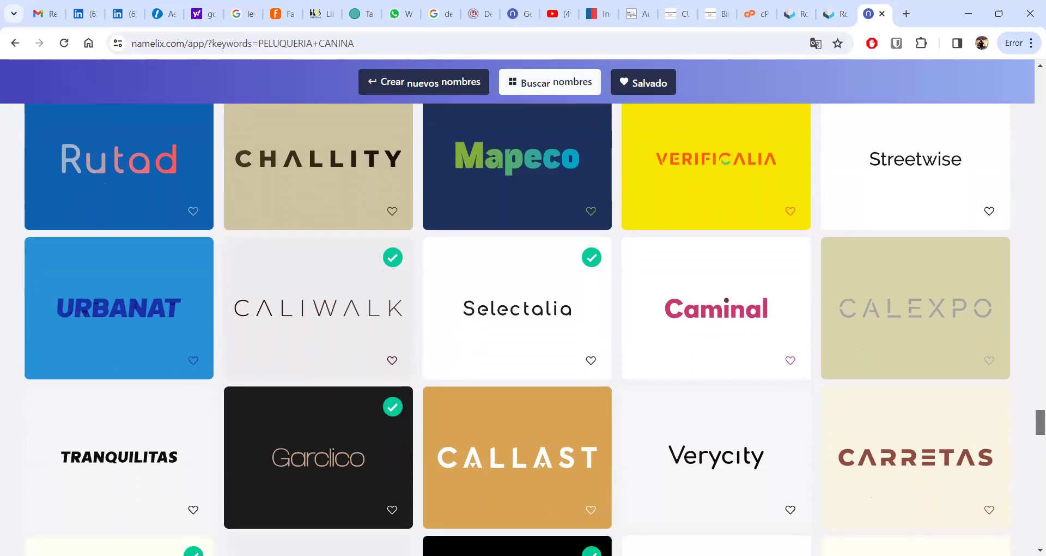
pyautogui.scroll(-3, 523, 329)
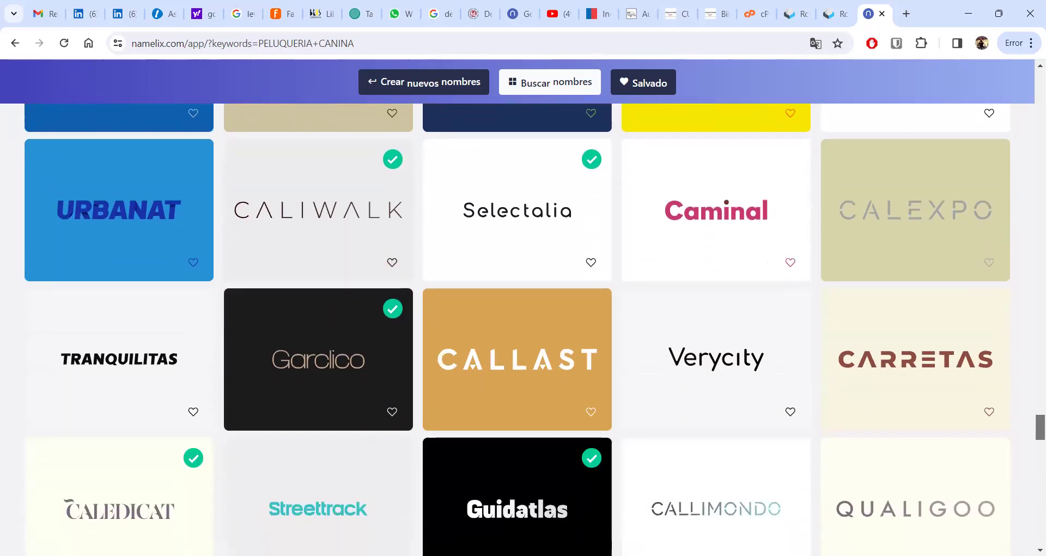
pyautogui.scroll(-3, 523, 329)
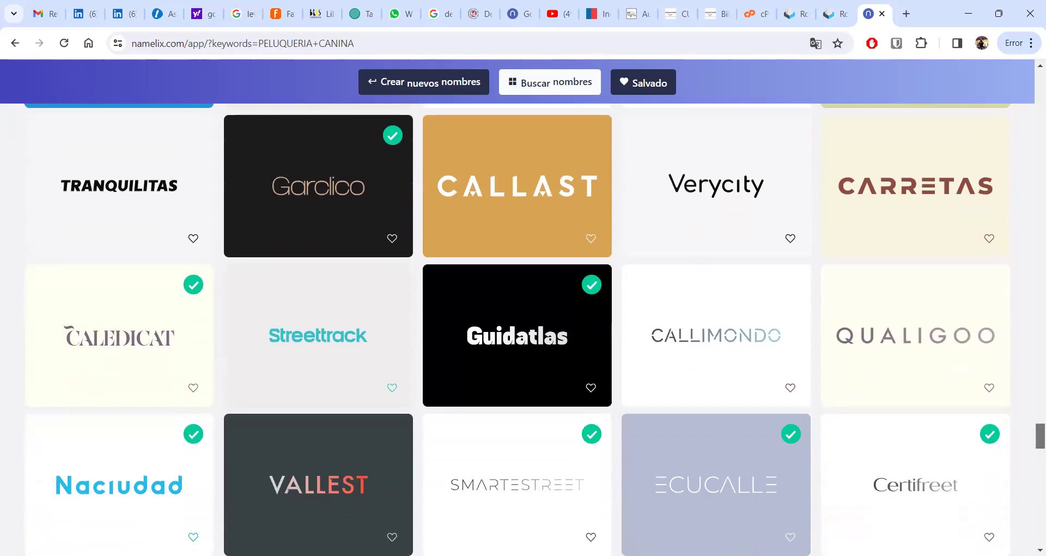
pyautogui.scroll(-2, 523, 330)
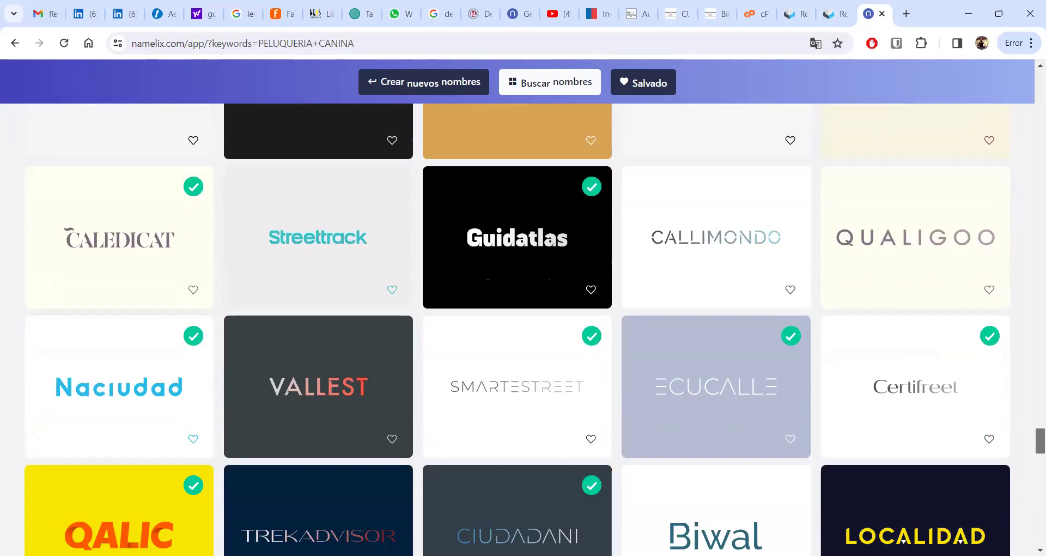
pyautogui.scroll(-1, 523, 330)
pyautogui.scroll(-1, 523, 330)
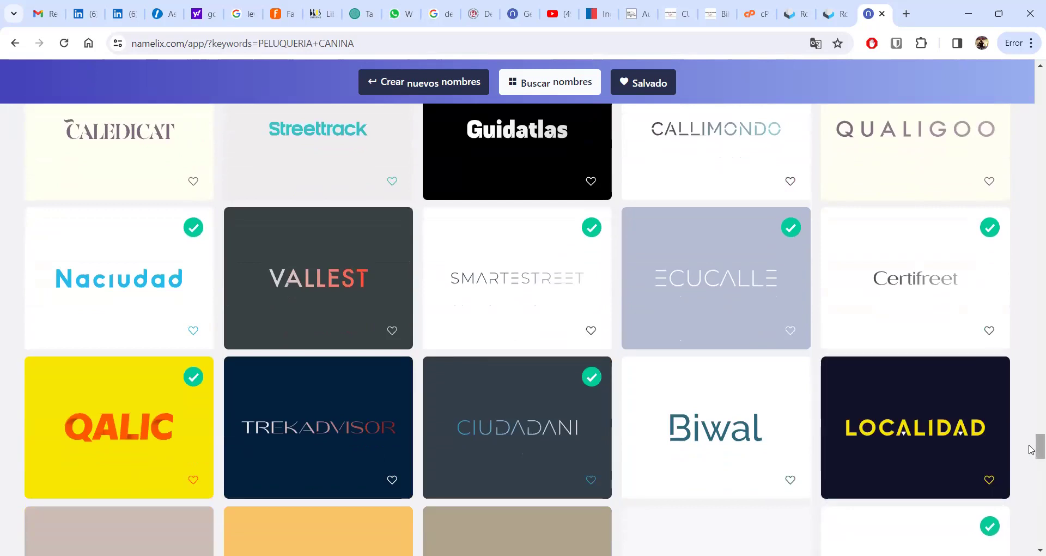
pyautogui.moveTo(1031, 448); pyautogui.dragTo(1028, 477)
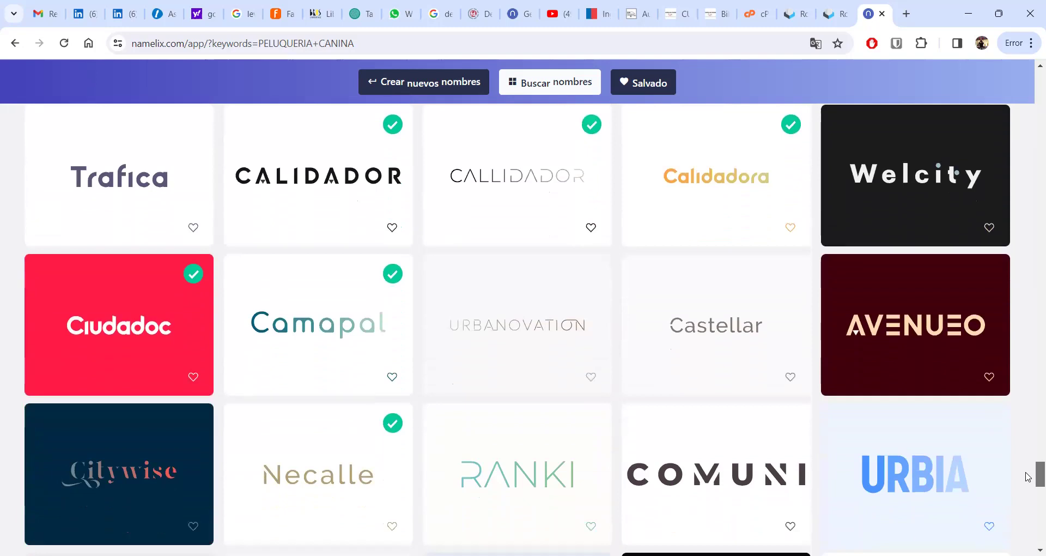
pyautogui.moveTo(1028, 476); pyautogui.dragTo(1027, 478)
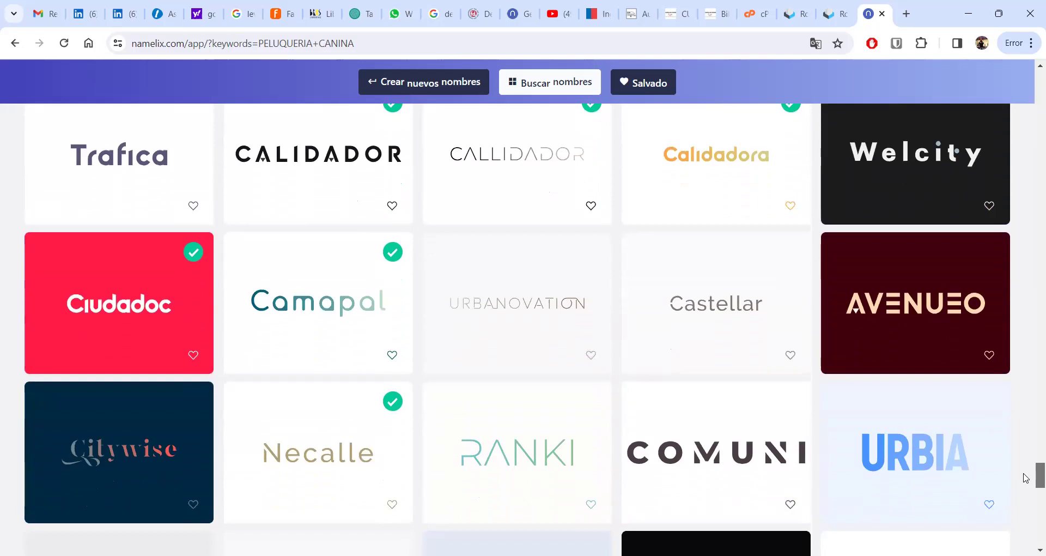
pyautogui.scroll(1, 1024, 477)
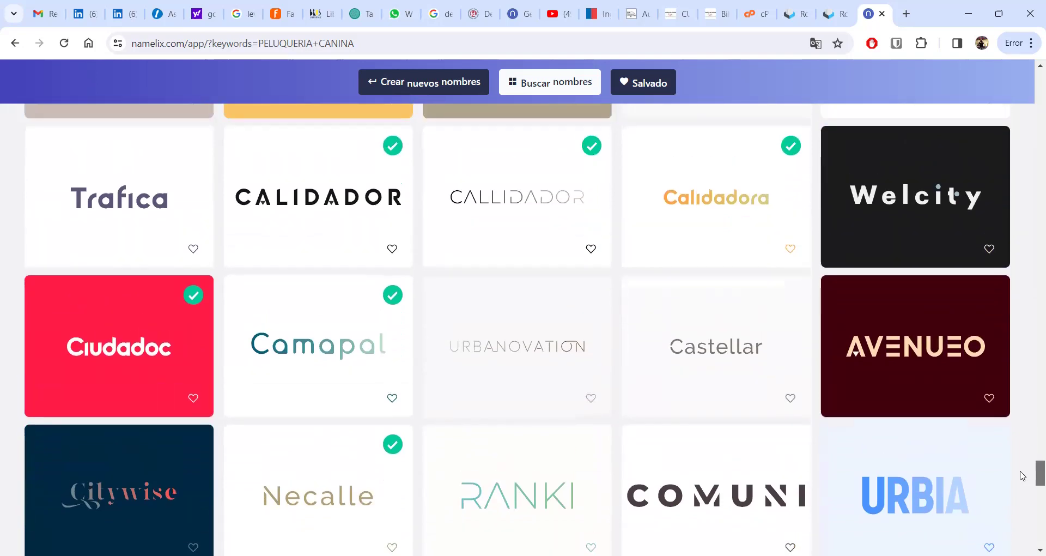
pyautogui.scroll(-2, 1022, 476)
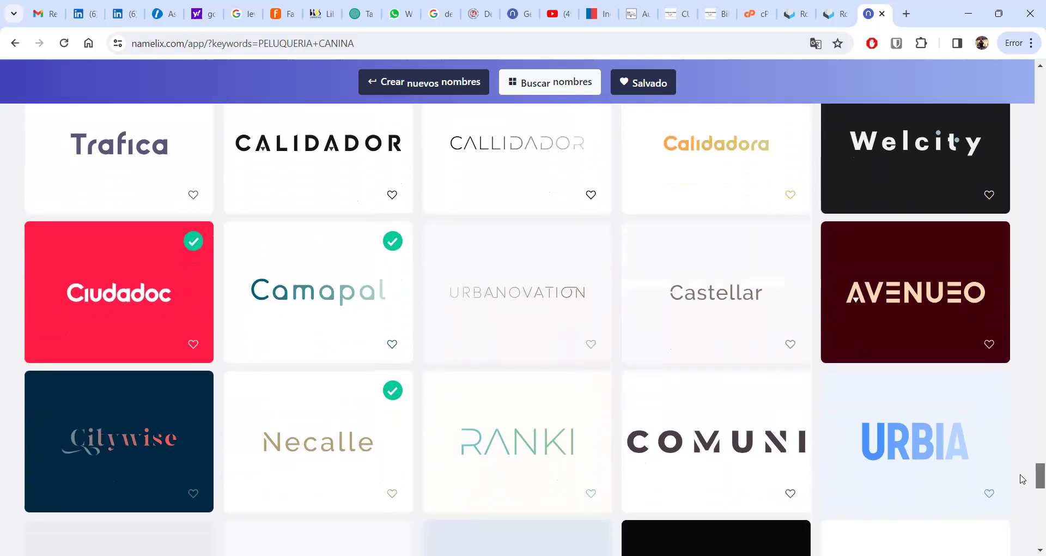
pyautogui.scroll(-1, 1024, 481)
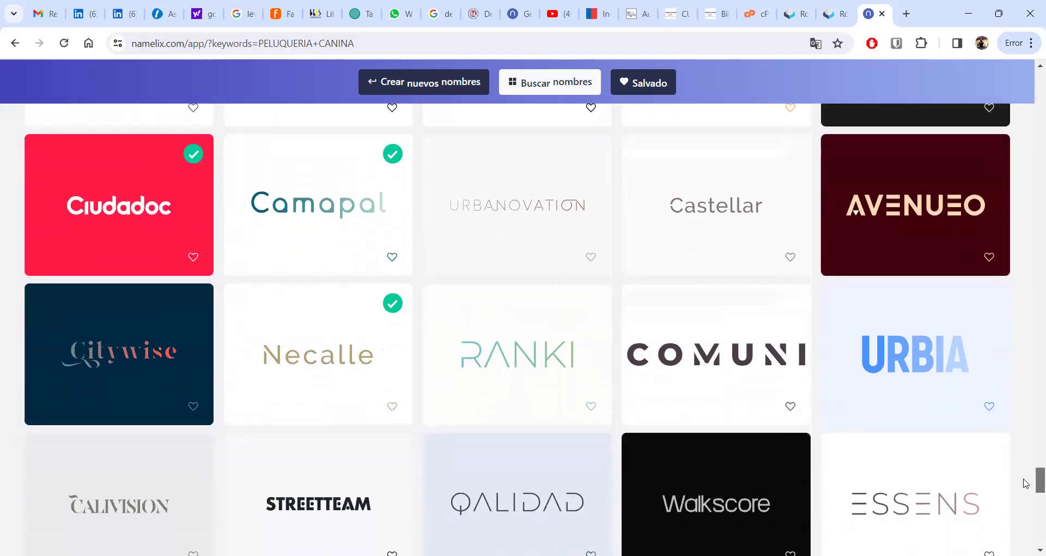
pyautogui.scroll(-1, 1025, 485)
pyautogui.scroll(-4, 1026, 490)
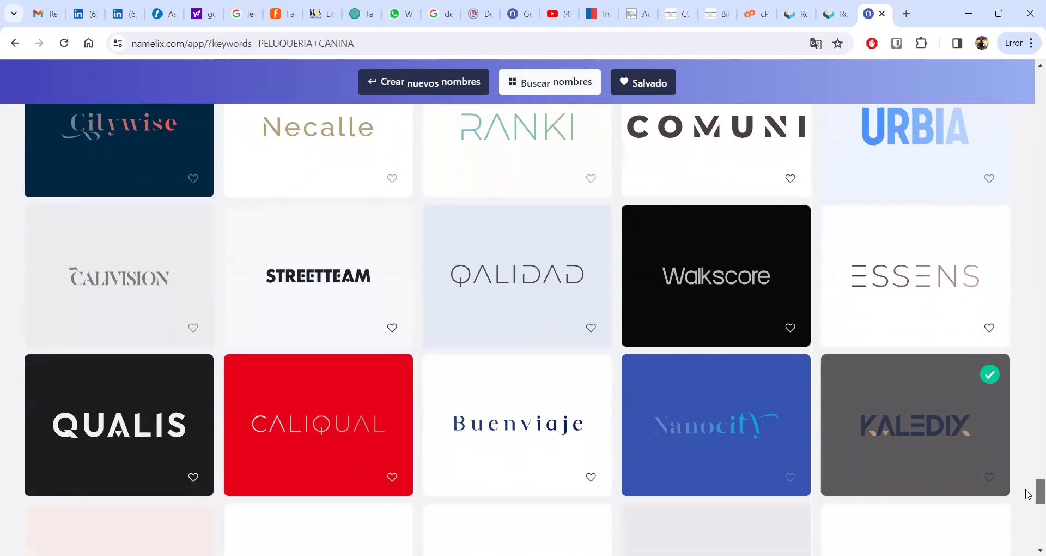
pyautogui.scroll(-2, 1027, 497)
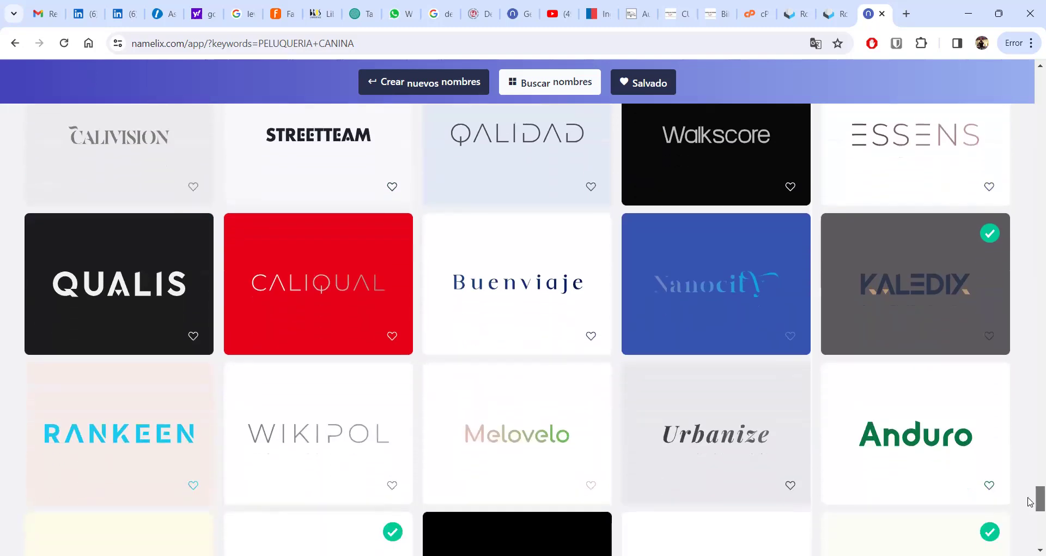
pyautogui.scroll(-2, 1030, 504)
pyautogui.scroll(-2, 1030, 508)
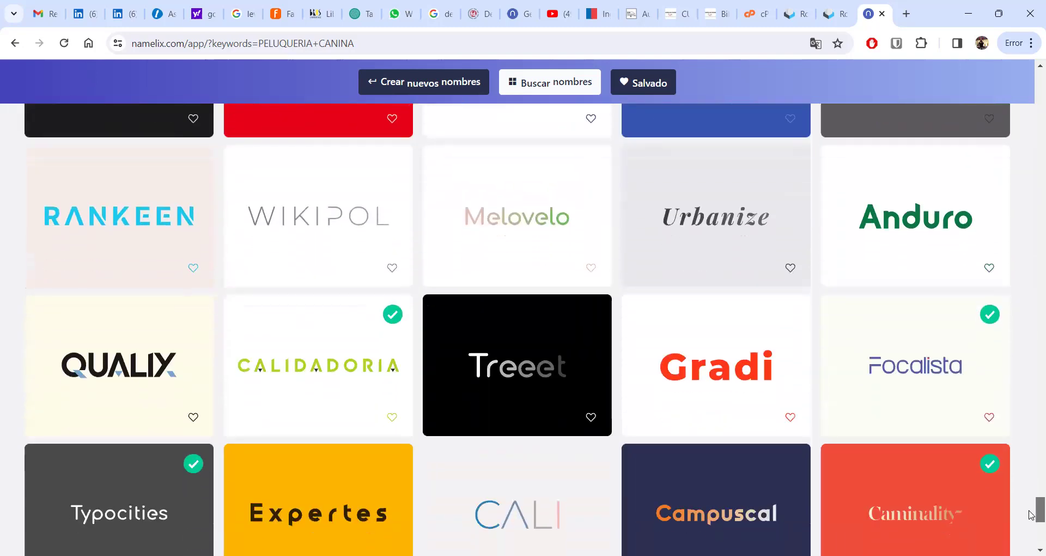
pyautogui.scroll(-3, 1031, 512)
pyautogui.scroll(-3, 1031, 523)
pyautogui.scroll(-4, 1031, 531)
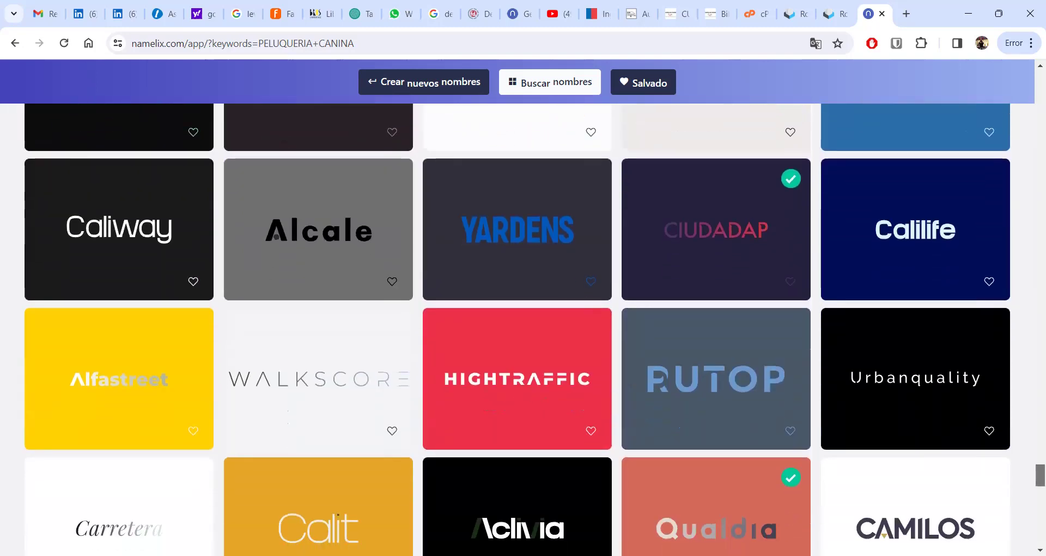
pyautogui.scroll(-5, 518, 329)
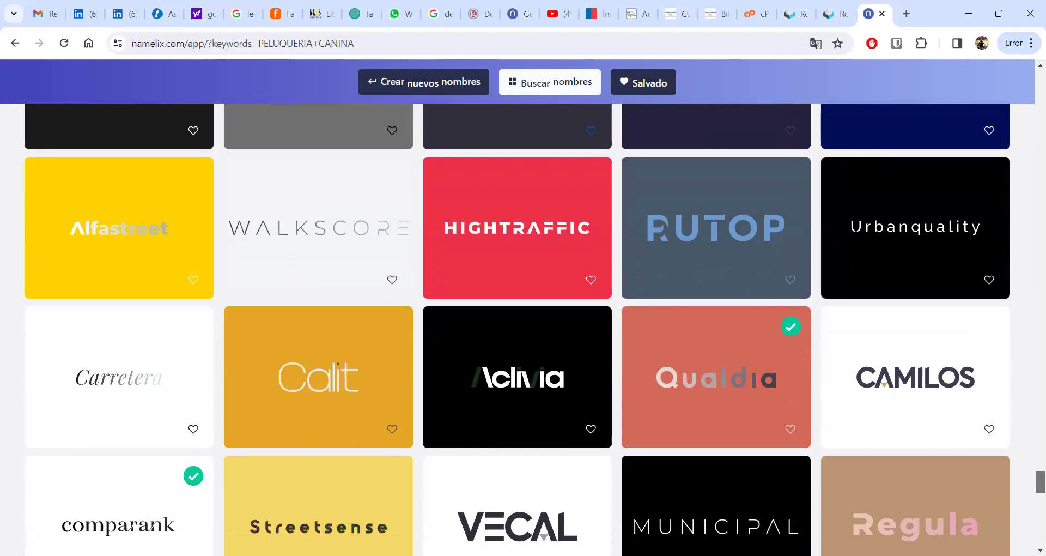
pyautogui.scroll(-3, 518, 330)
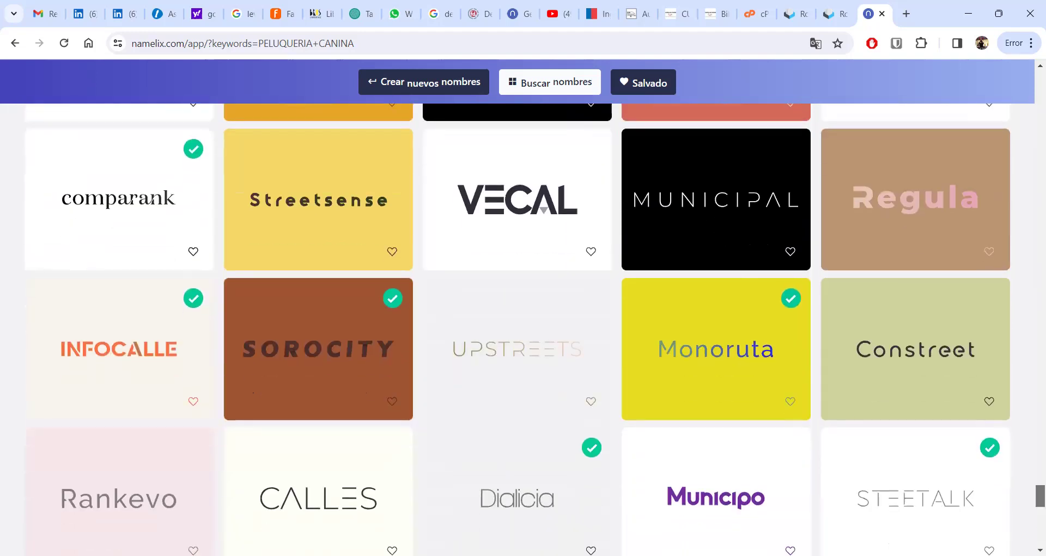
pyautogui.scroll(-1, 517, 330)
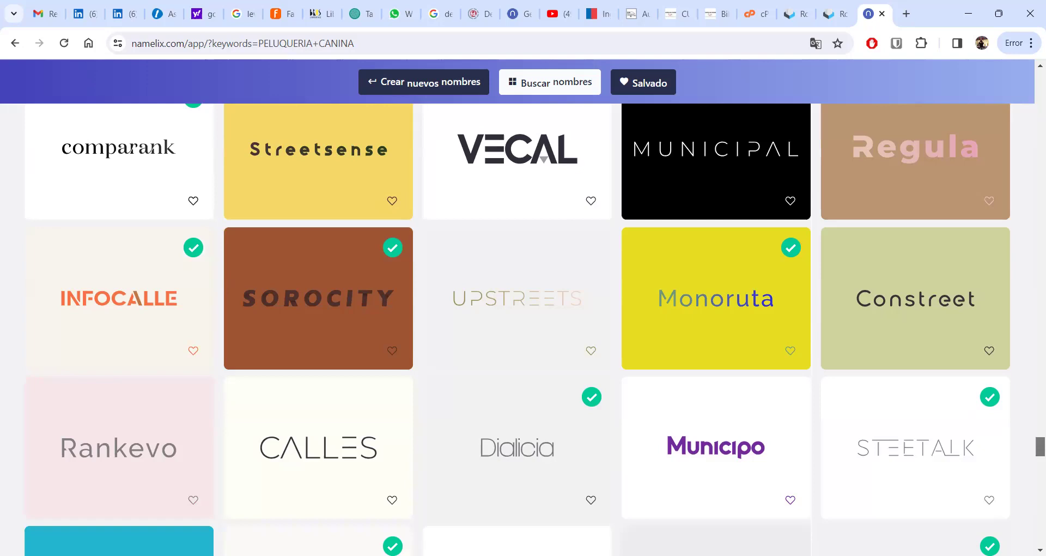
# - Scroll past Supervia and Mainroad to the Ciclav, Cicad and Afecalle rows
pyautogui.scroll(-1, 523, 327)
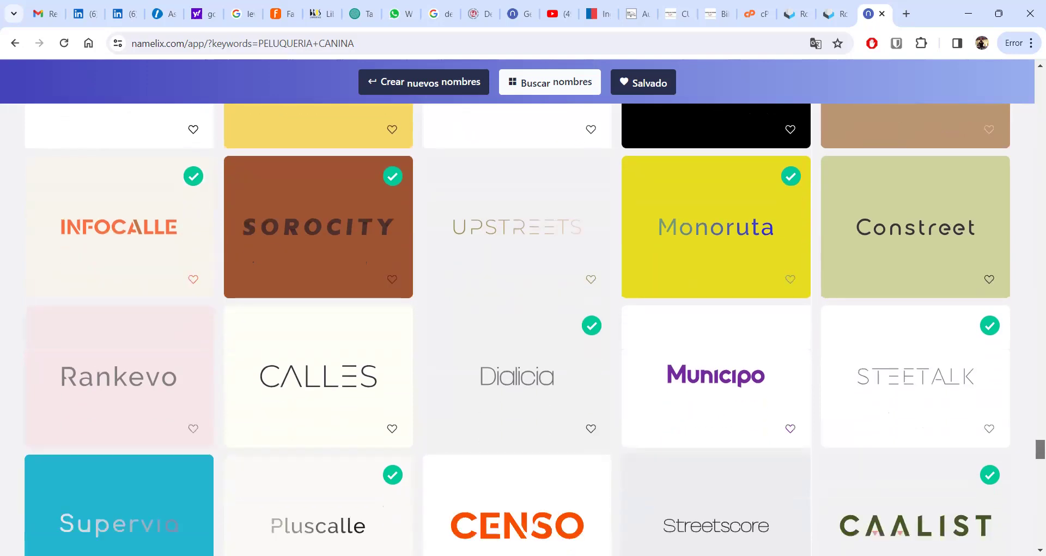
pyautogui.scroll(-2, 523, 327)
pyautogui.scroll(-1, 523, 327)
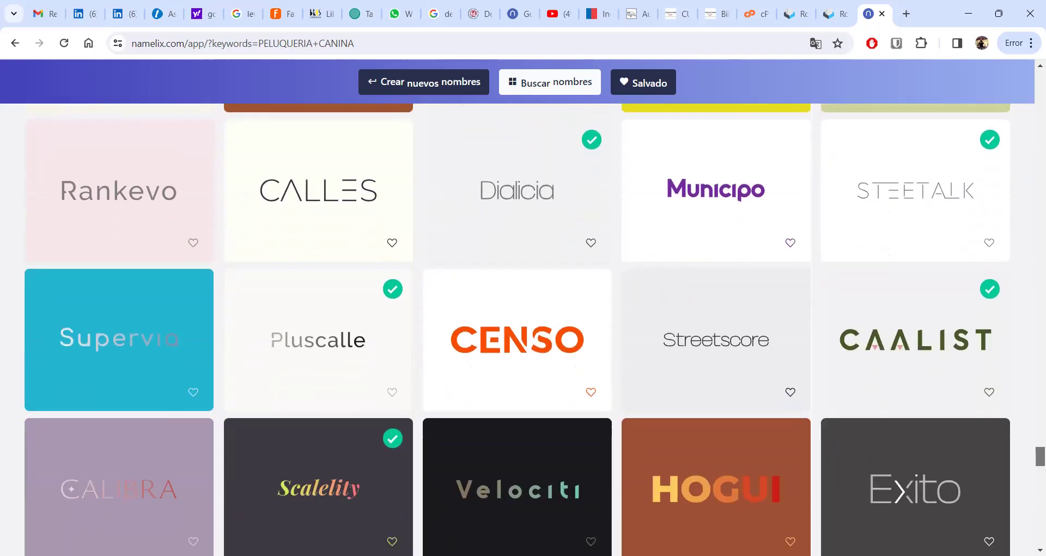
pyautogui.scroll(-1, 524, 327)
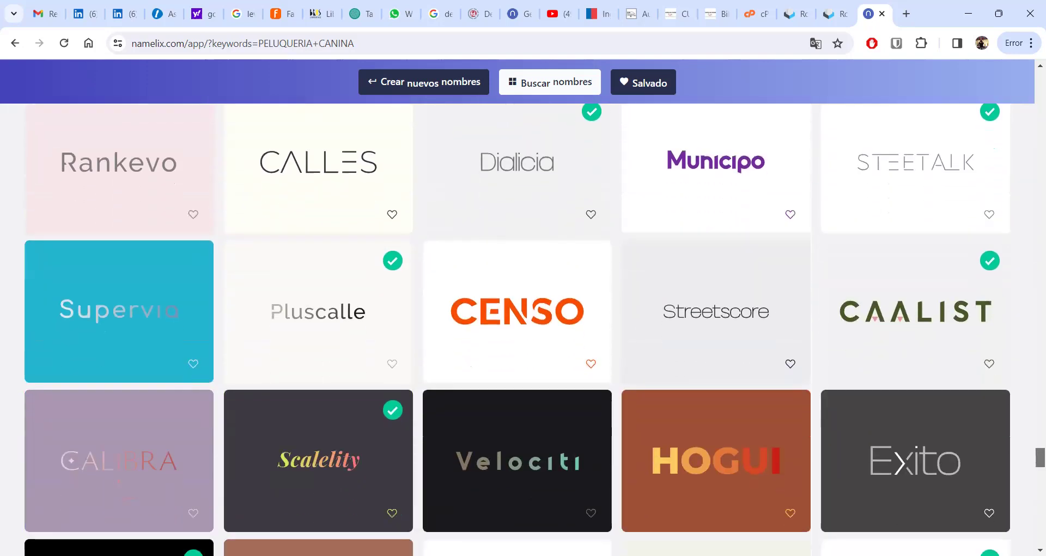
pyautogui.scroll(-3, 518, 327)
pyautogui.scroll(-3, 517, 327)
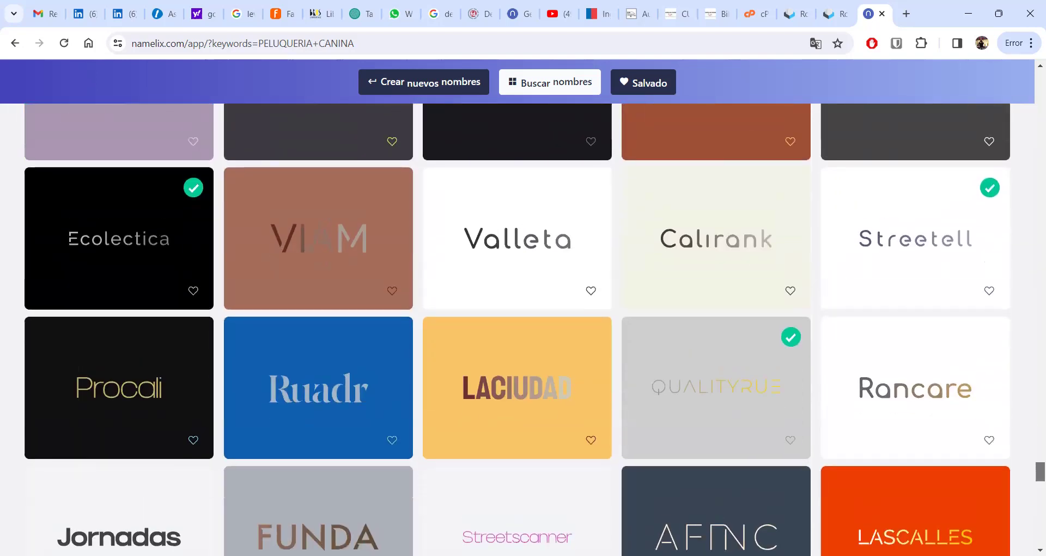
pyautogui.scroll(-2, 523, 327)
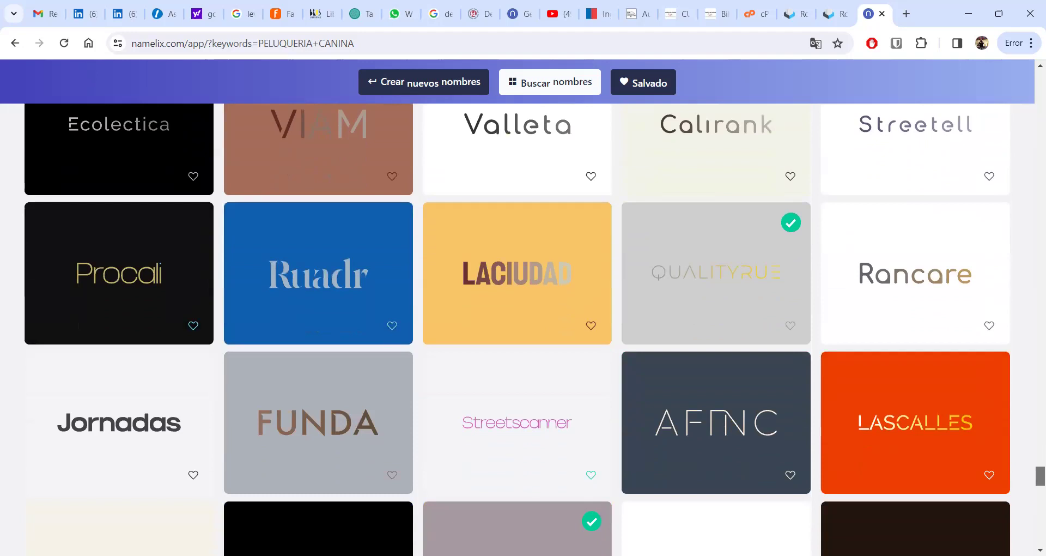
pyautogui.scroll(1, 523, 327)
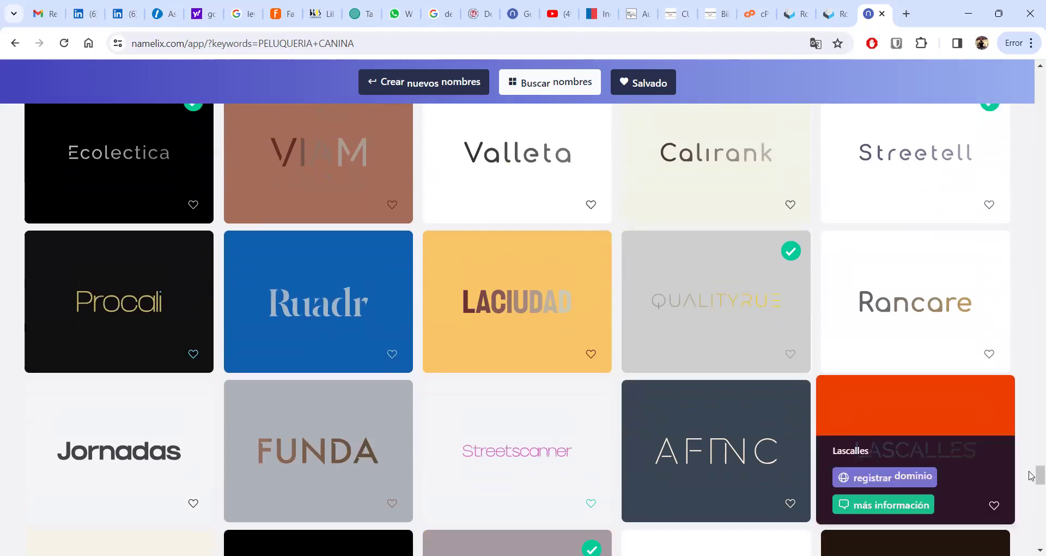
pyautogui.scroll(-4, 1032, 480)
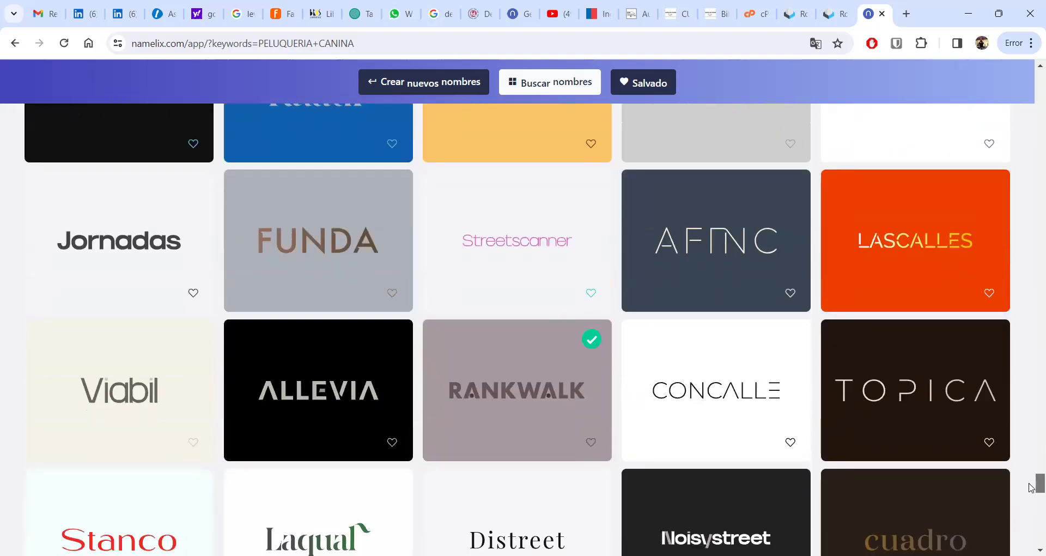
pyautogui.scroll(-1, 1031, 488)
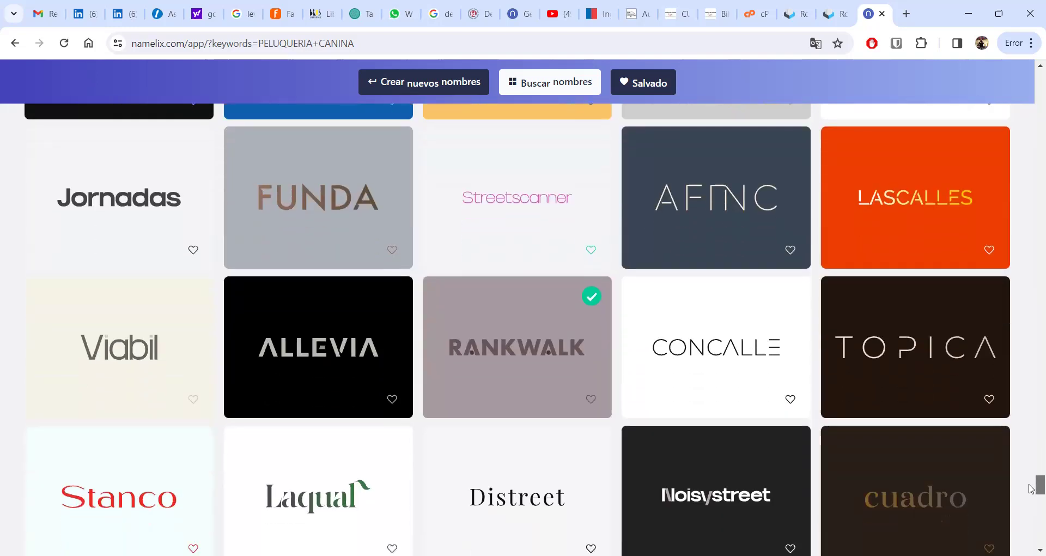
pyautogui.scroll(-2, 1031, 491)
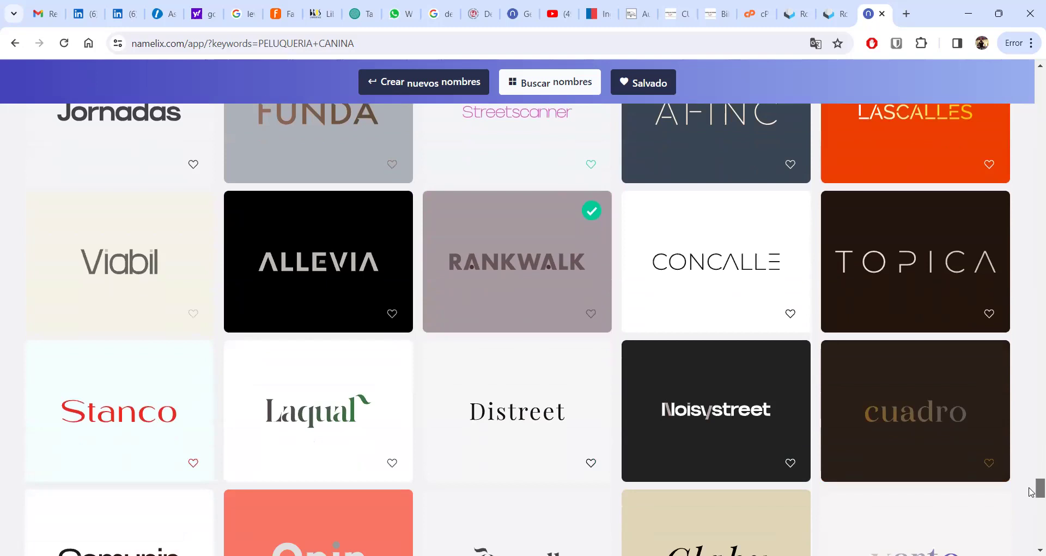
pyautogui.scroll(-2, 1031, 492)
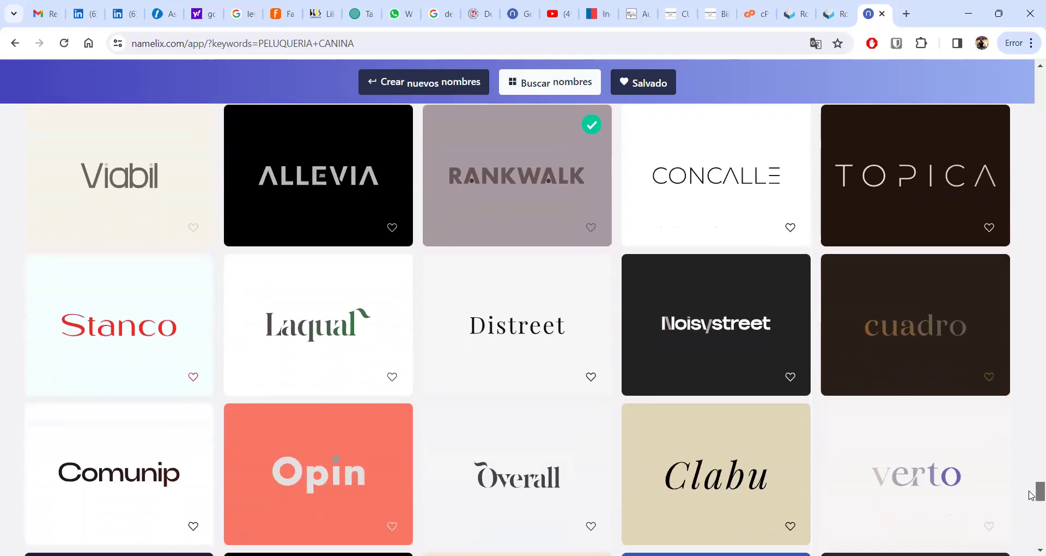
pyautogui.scroll(-6, 1031, 495)
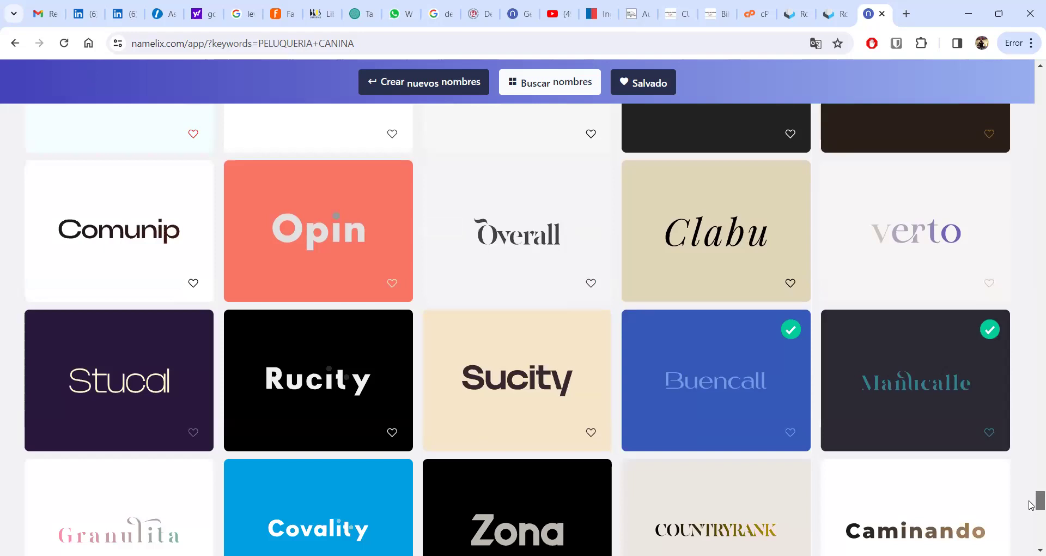
pyautogui.scroll(-2, 1032, 507)
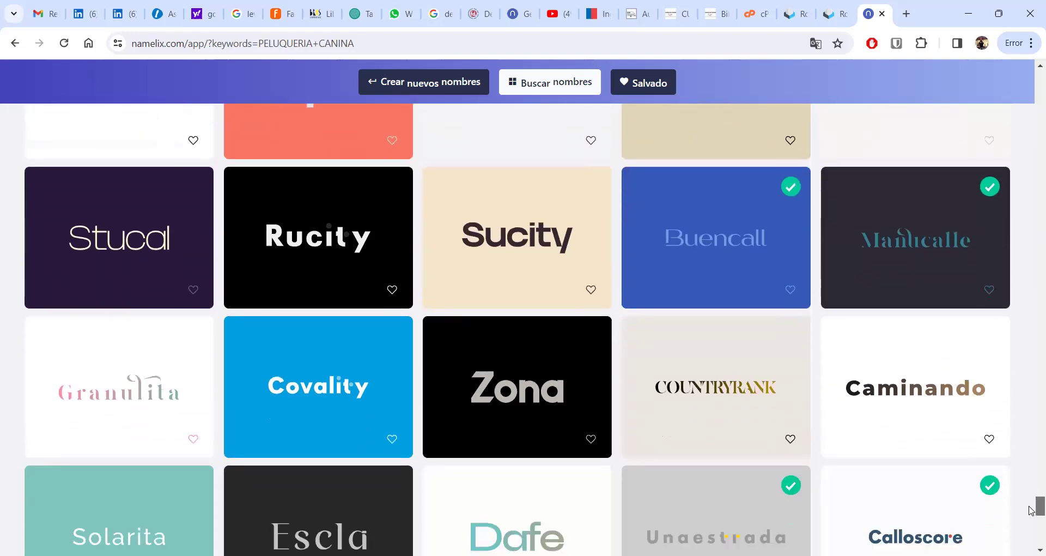
pyautogui.scroll(-2, 1032, 512)
pyautogui.scroll(-7, 1031, 518)
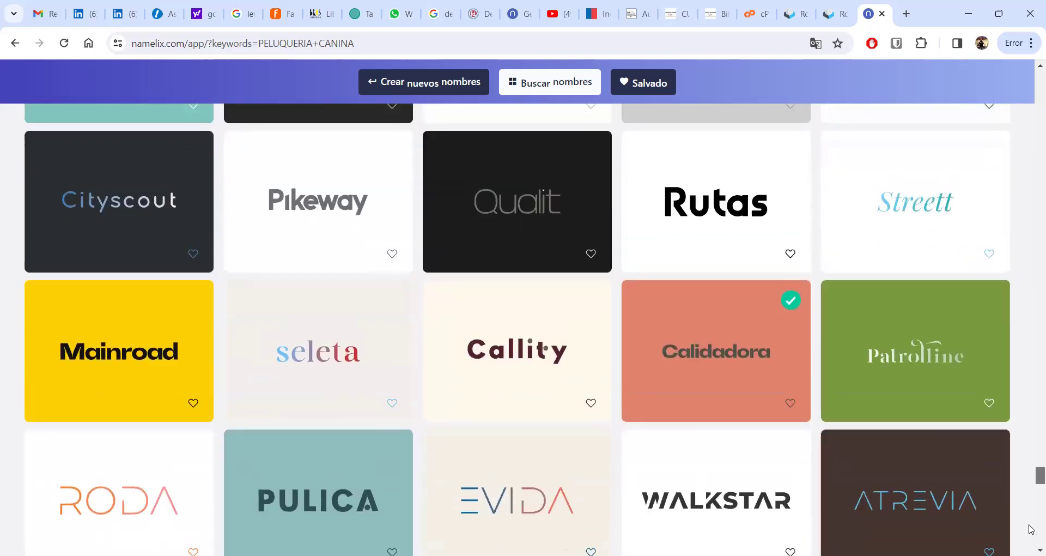
pyautogui.scroll(-2, 1031, 530)
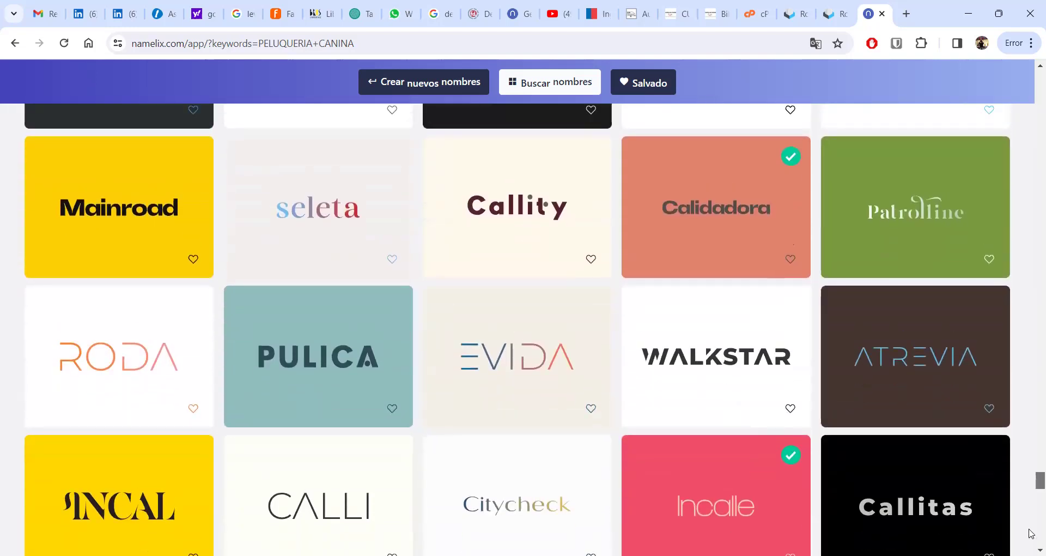
pyautogui.scroll(-2, 1032, 534)
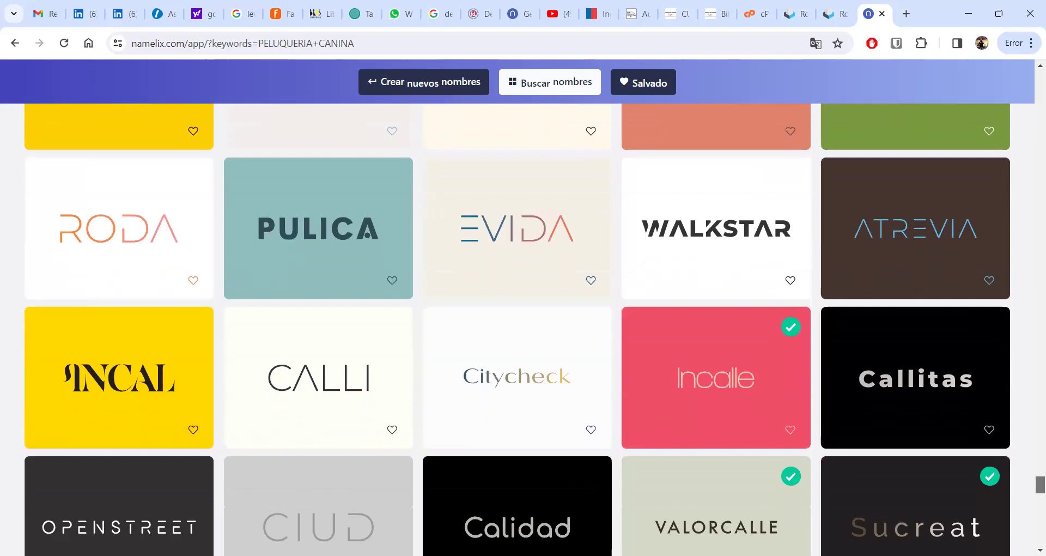
pyautogui.scroll(-1, 1032, 534)
pyautogui.scroll(-1, 518, 330)
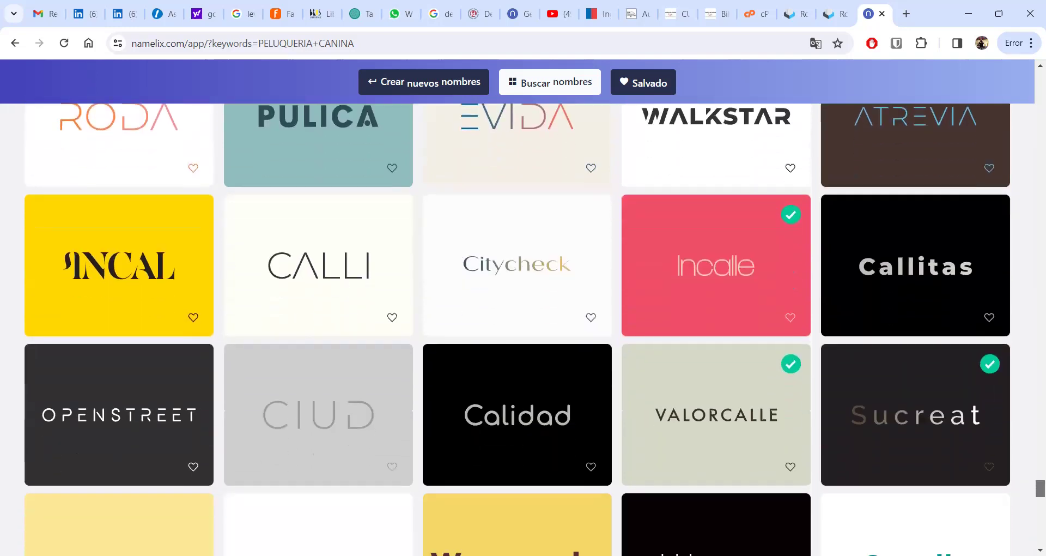
pyautogui.scroll(-1, 518, 330)
pyautogui.scroll(-3, 518, 330)
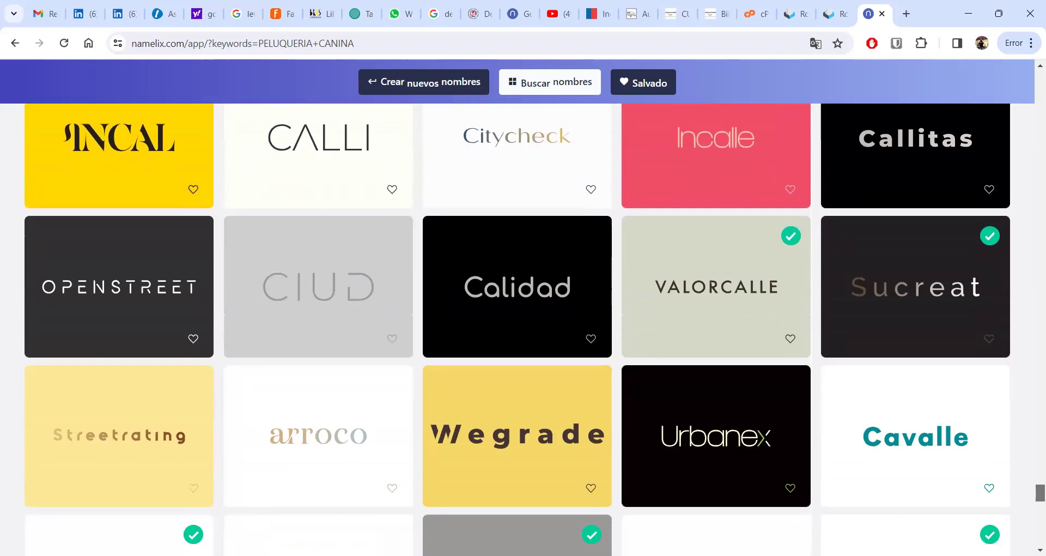
pyautogui.scroll(-2, 518, 330)
pyautogui.scroll(-3, 518, 330)
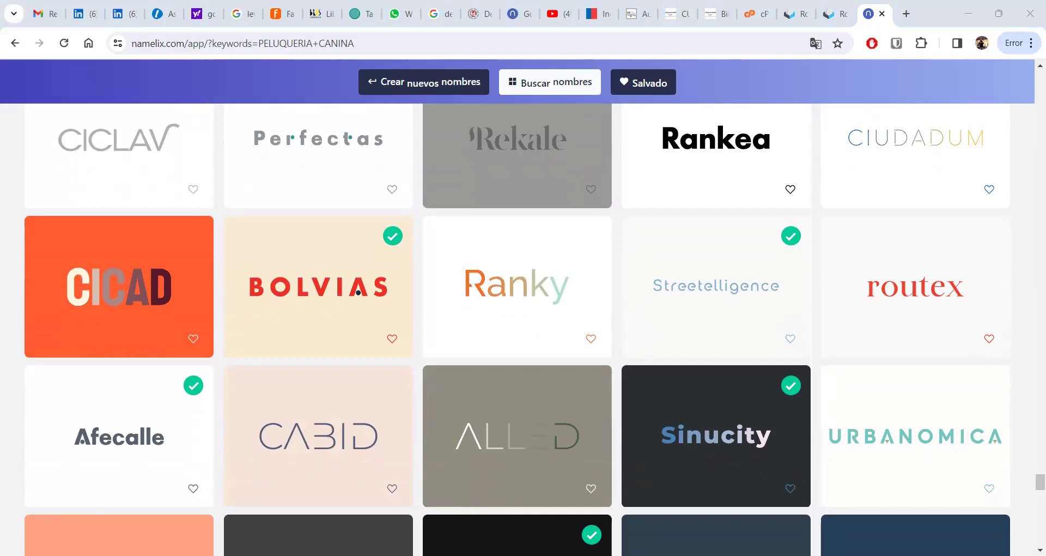
# - Go back up to the Mainroad and RODA ideas, then down to Valle, Randaluz and Recamor
pyautogui.moveTo(1029, 486); pyautogui.dragTo(1029, 461)
pyautogui.scroll(6, 1030, 464)
pyautogui.scroll(-5, 1031, 464)
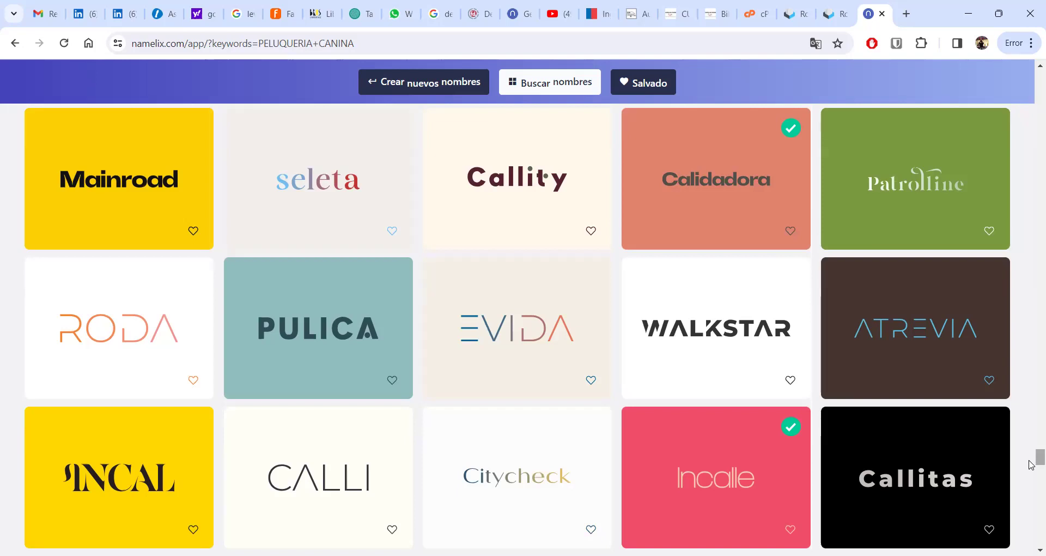
pyautogui.moveTo(1038, 457); pyautogui.dragTo(1030, 500)
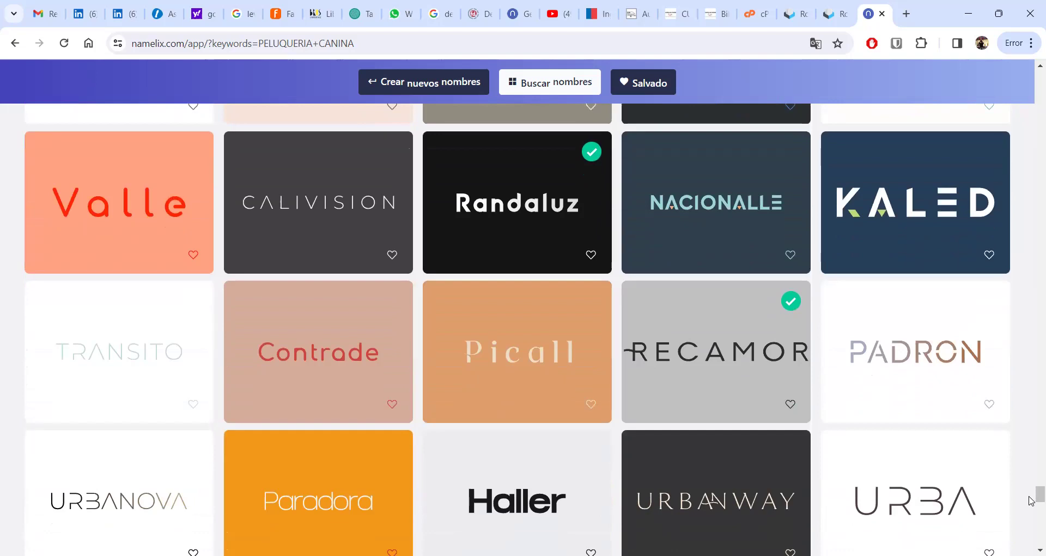
# - Scroll two rows down to the METROPOLIS and GEOCALLE rows and show GEOCALLE and URBANWAY domain details
pyautogui.moveTo(1031, 499); pyautogui.dragTo(1031, 509)
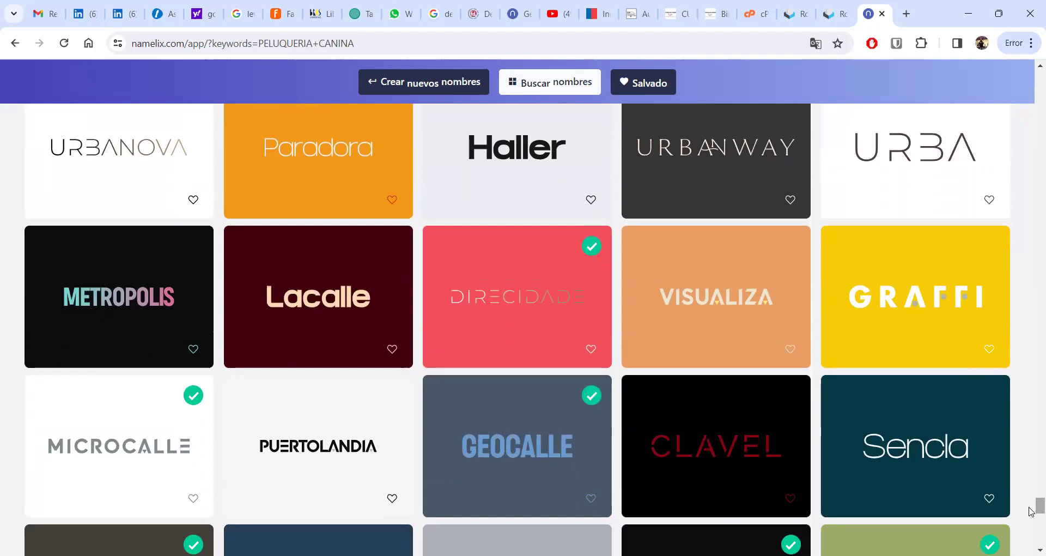
pyautogui.moveTo(509, 482)
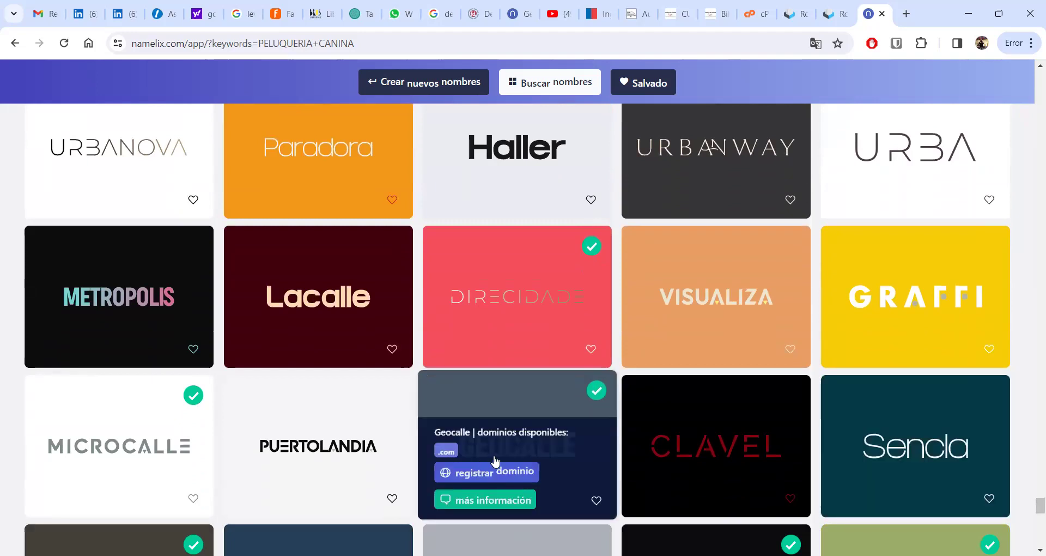
pyautogui.moveTo(754, 190)
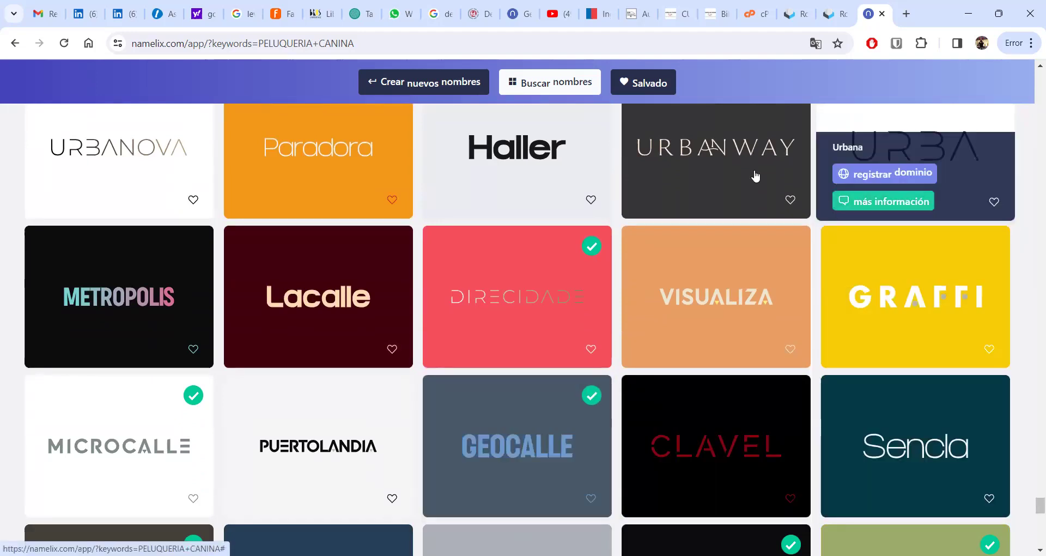
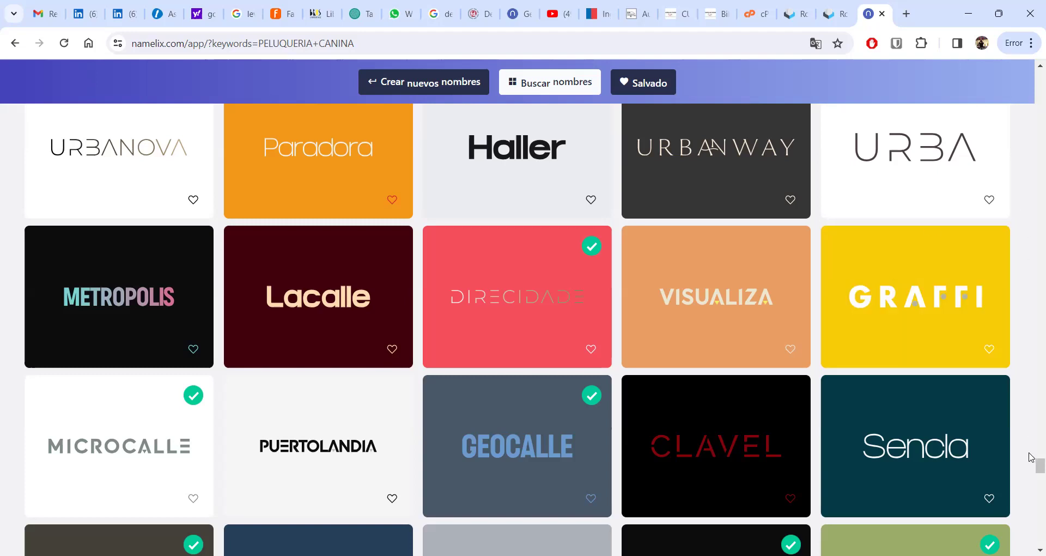
# - Go to the Google homepage in a new Chrome tab
pyautogui.scroll(-1, 1031, 469)
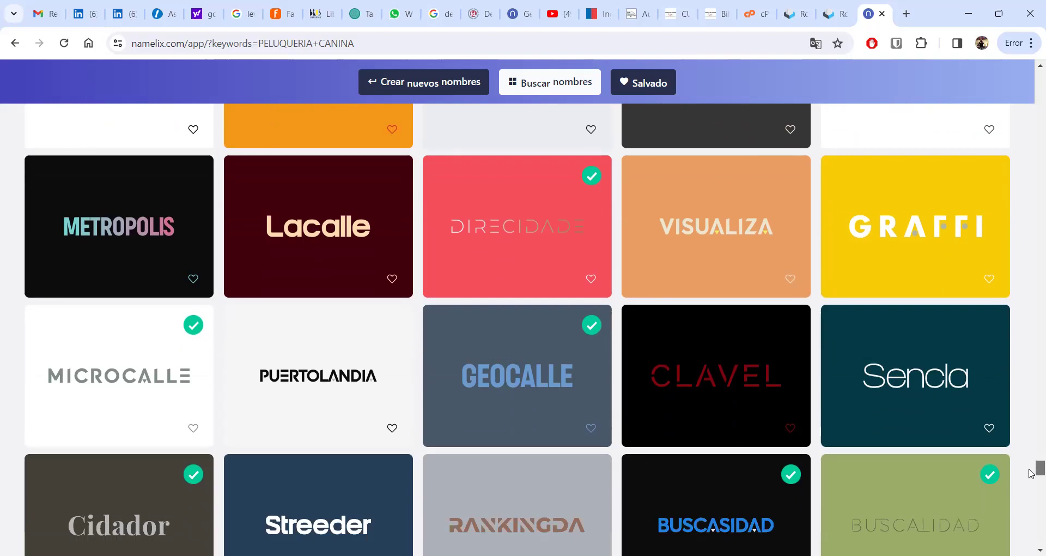
pyautogui.scroll(-1, 1031, 473)
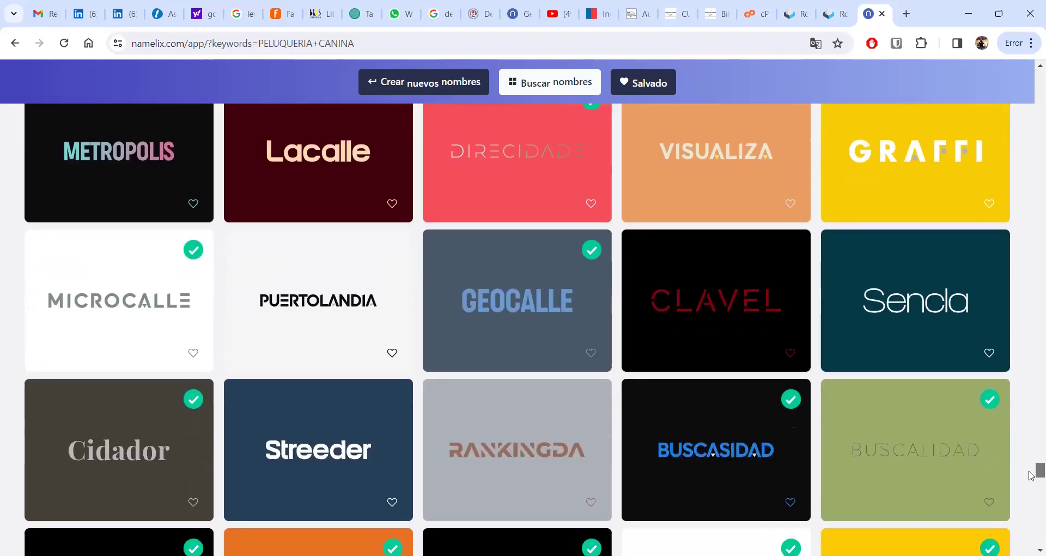
pyautogui.scroll(-1, 1031, 476)
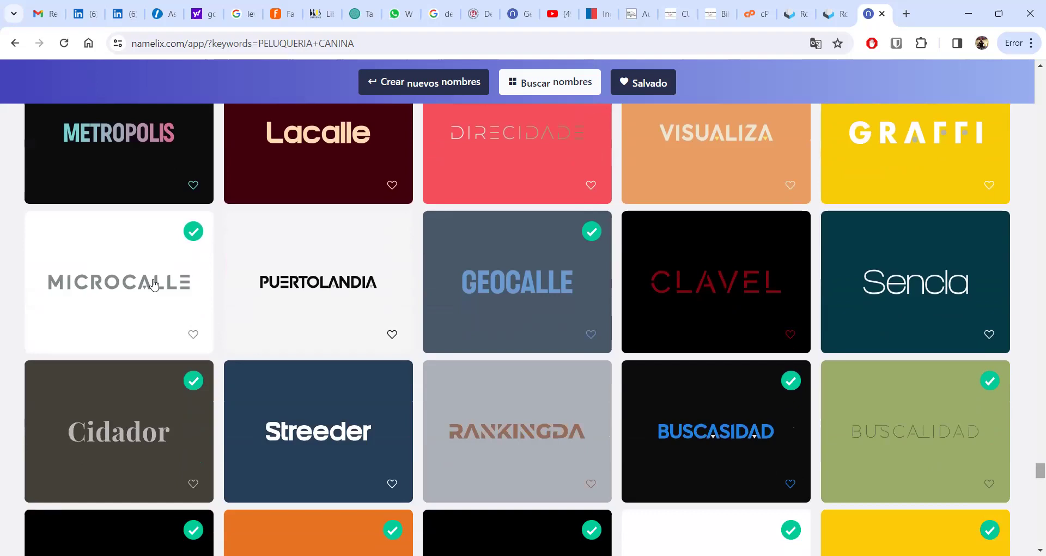
pyautogui.moveTo(584, 310)
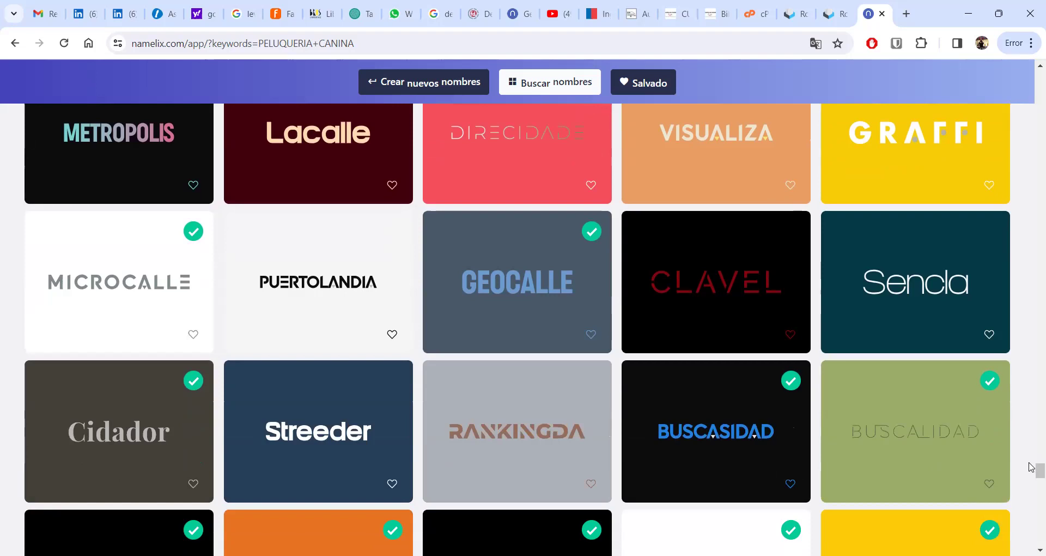
pyautogui.scroll(8, 1031, 467)
pyautogui.moveTo(1031, 467); pyautogui.dragTo(1031, 512)
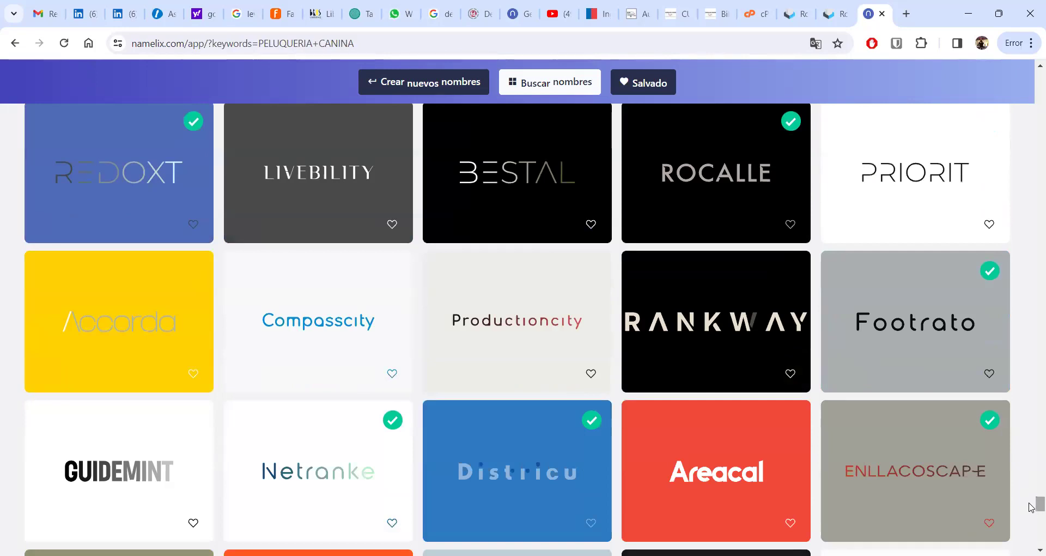
pyautogui.moveTo(1031, 507); pyautogui.dragTo(1031, 542)
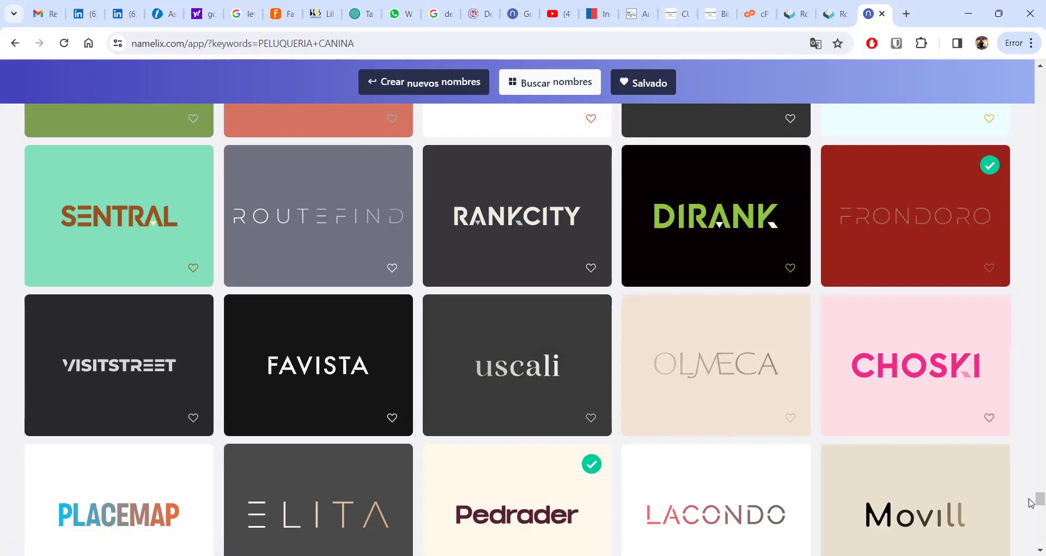
pyautogui.moveTo(1030, 499); pyautogui.dragTo(1031, 540)
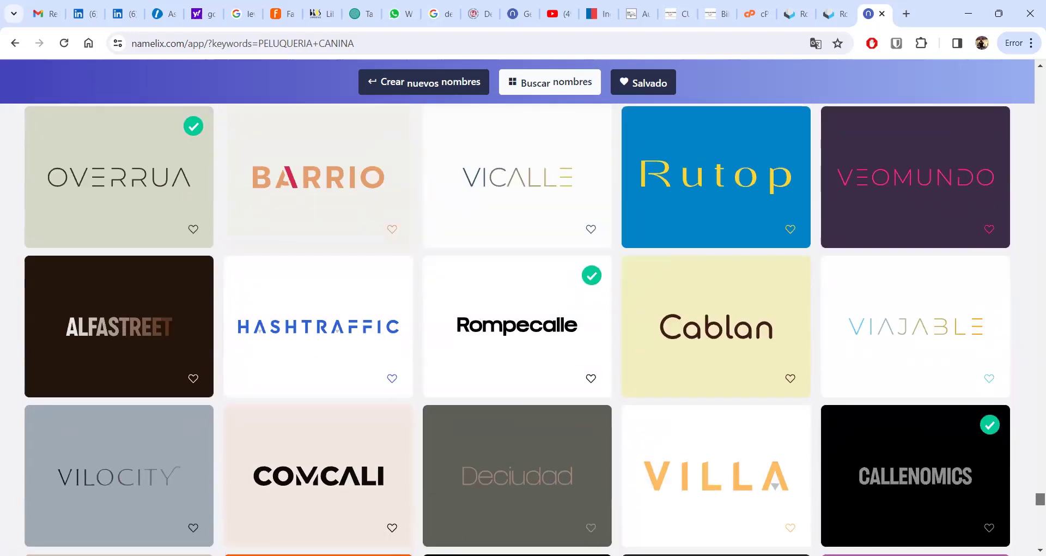
pyautogui.moveTo(1031, 540); pyautogui.dragTo(1031, 133)
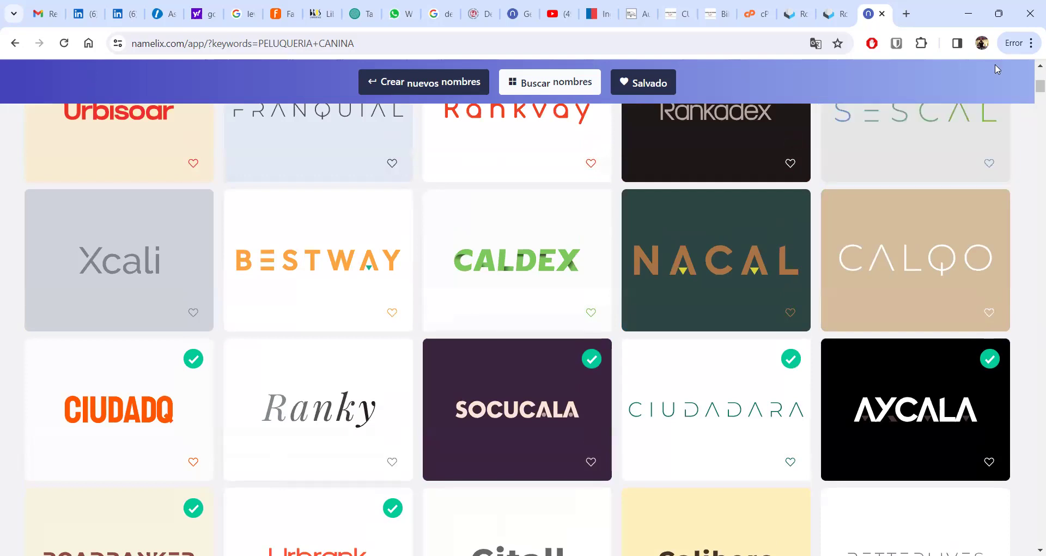
pyautogui.click(906, 14)
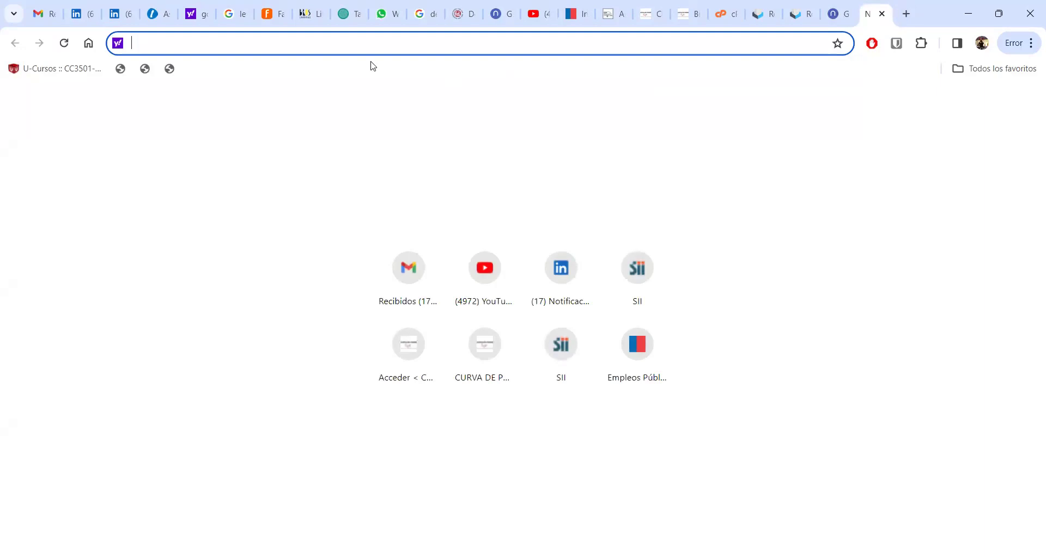
pyautogui.write('W')
pyautogui.press('BackSpace')
pyautogui.press('BackSpace')
pyautogui.write('Goo')
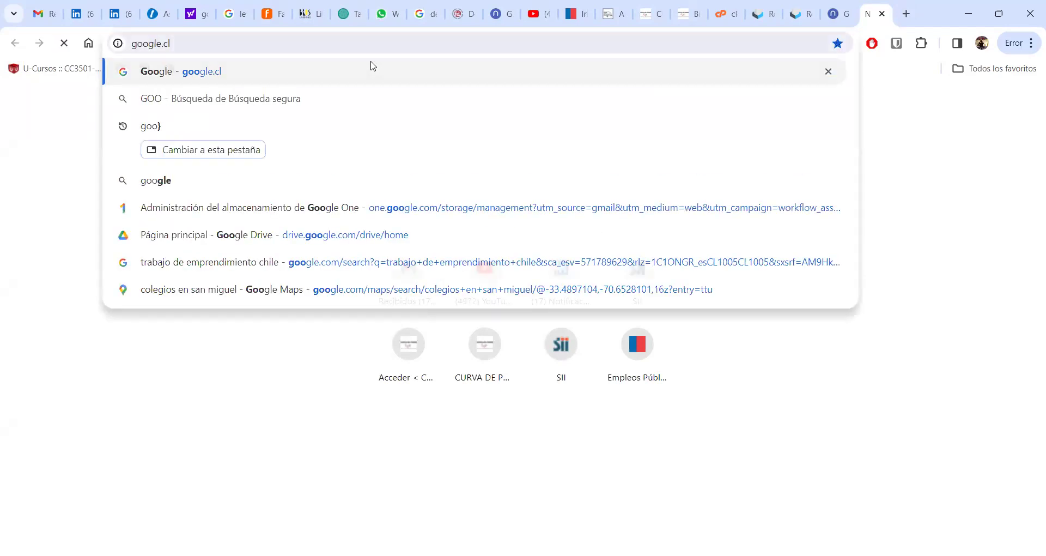
pyautogui.press('Return')
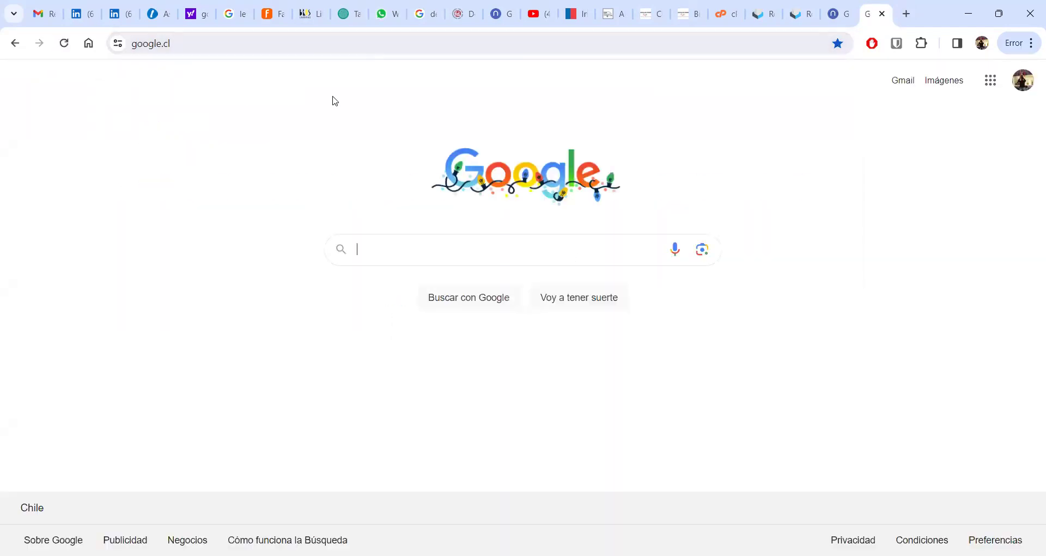
# - Search Google for 'WIX' and open the official Wix.com result
pyautogui.write('WIX')
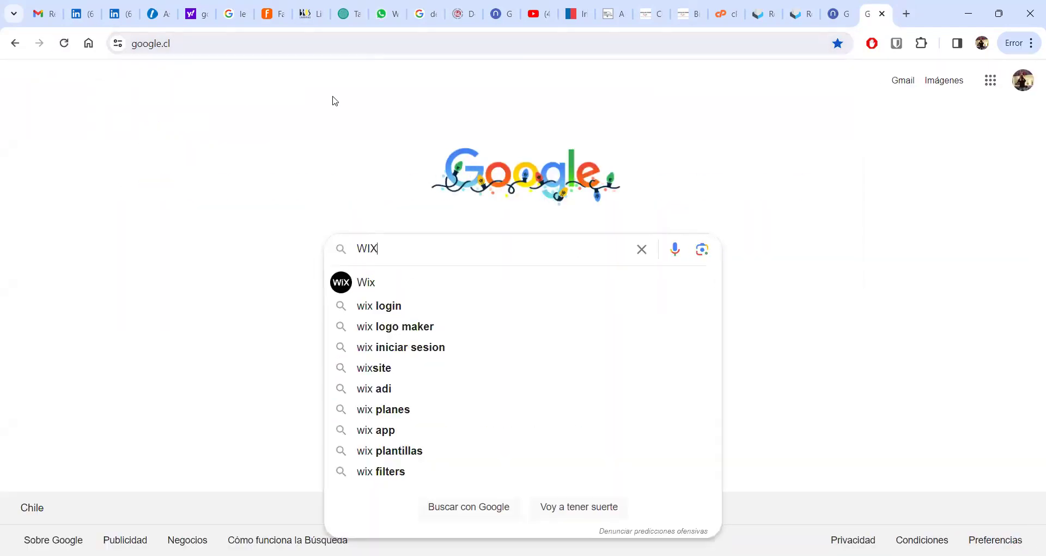
pyautogui.press('Return')
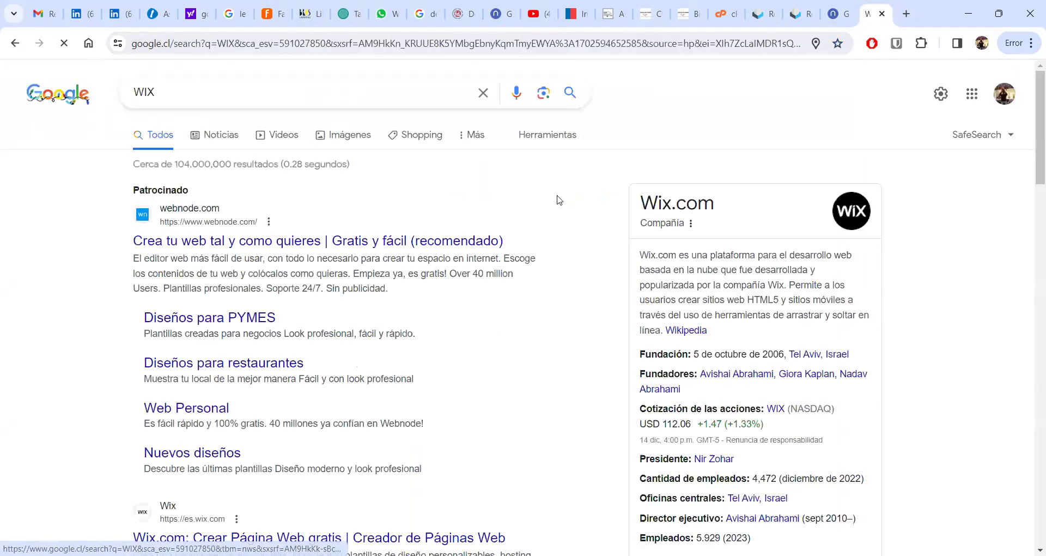
pyautogui.scroll(-6, 960, 163)
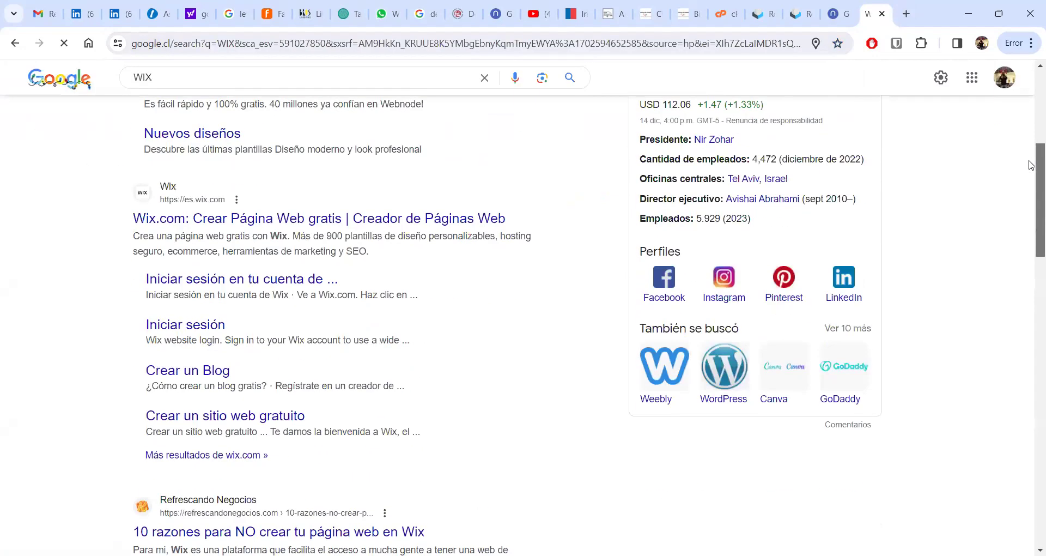
pyautogui.click(300, 219)
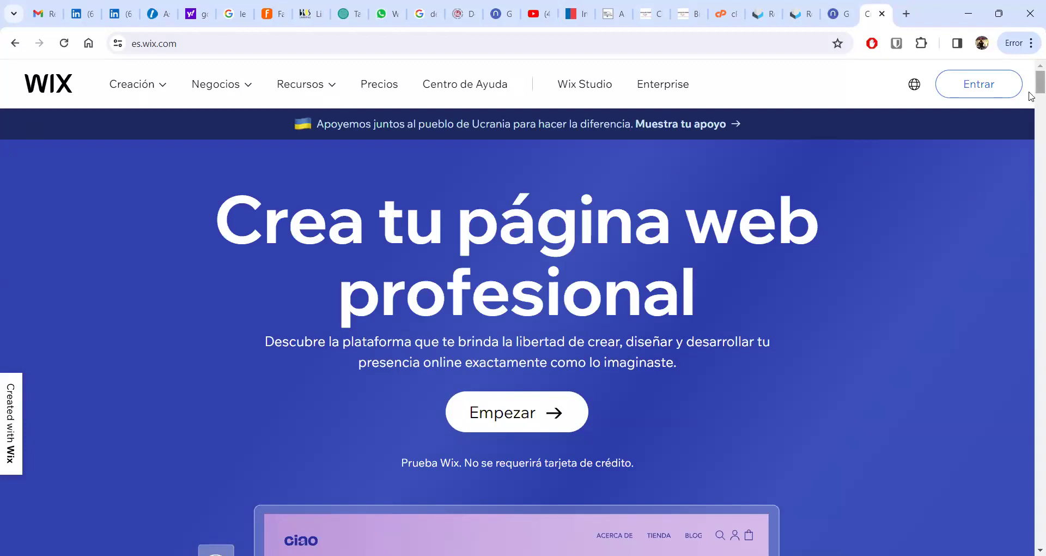
# - Look over the es.wix.com homepage, then choose Empezar to reach the Regístrate sign-up page
pyautogui.scroll(-2, 1032, 97)
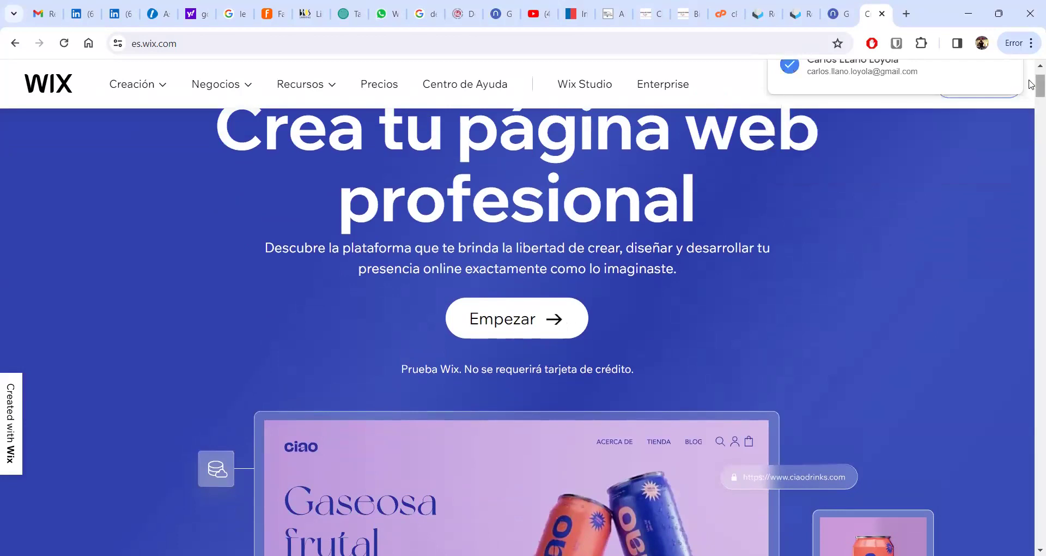
pyautogui.scroll(2, 1030, 75)
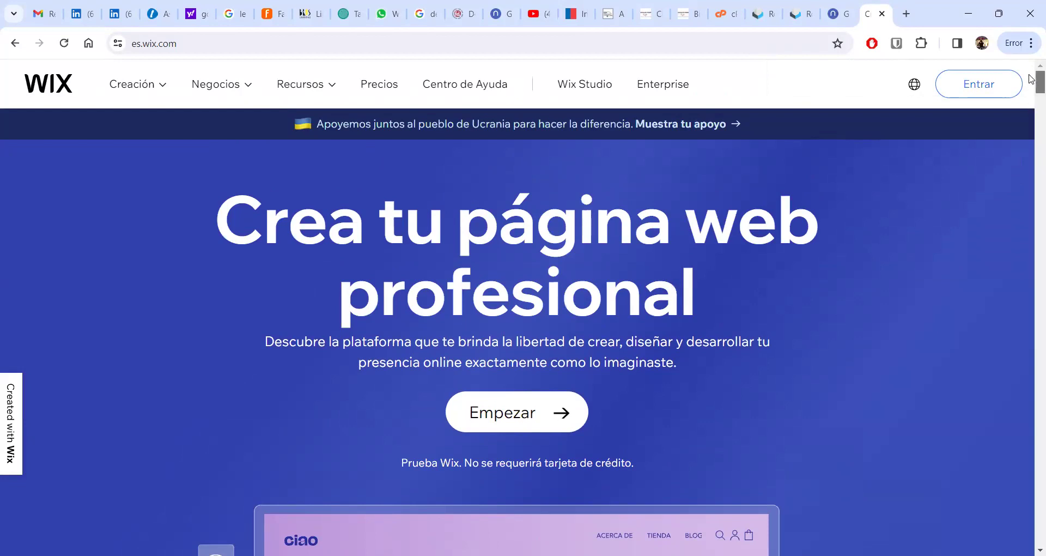
pyautogui.scroll(-4, 1030, 82)
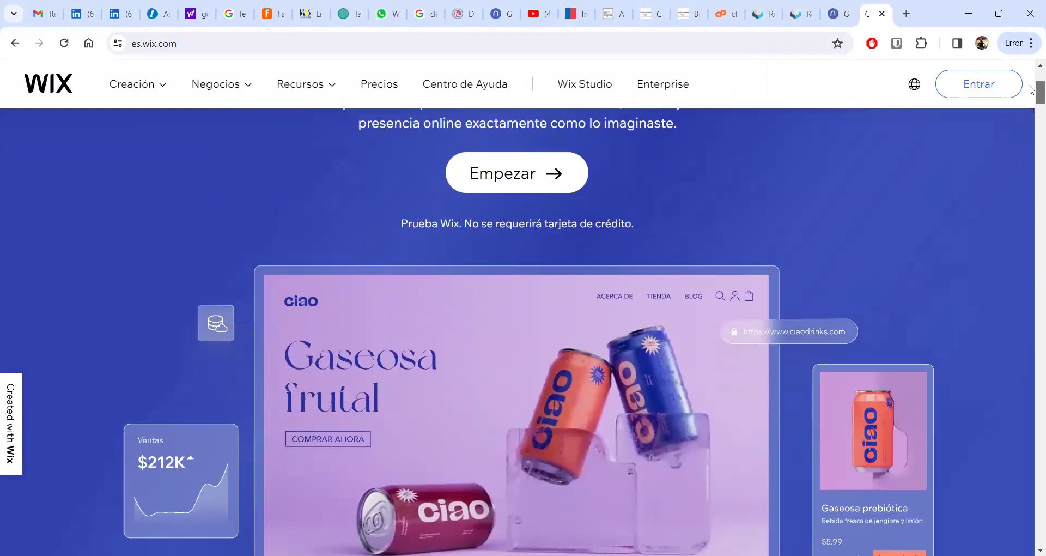
pyautogui.scroll(5, 1031, 90)
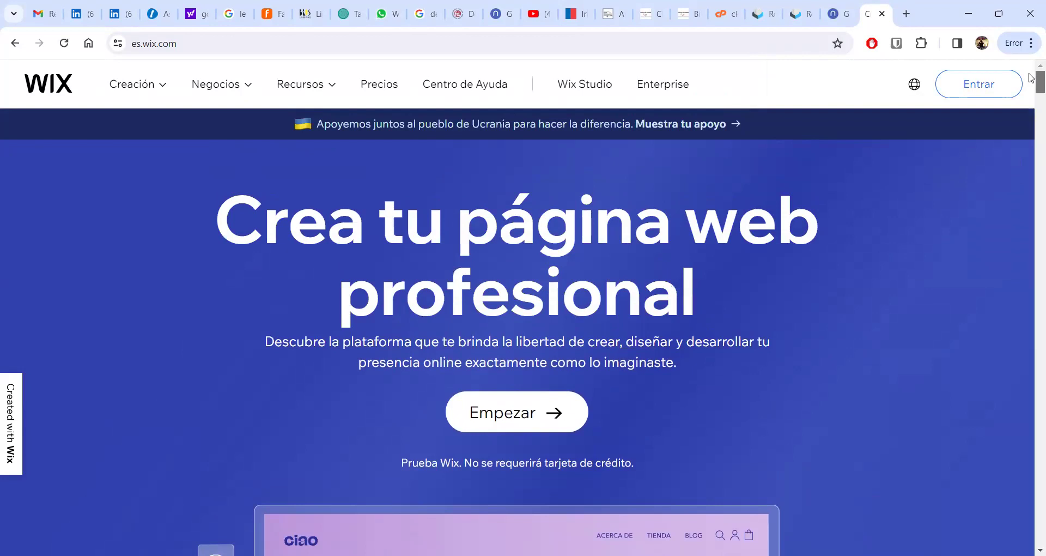
pyautogui.scroll(-2, 1031, 82)
pyautogui.scroll(2, 1031, 85)
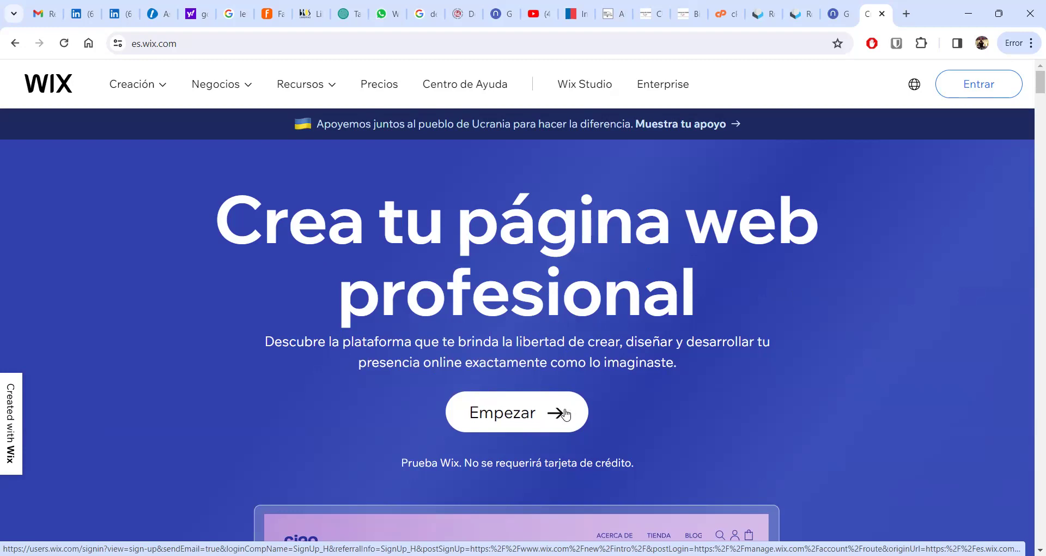
pyautogui.click(500, 408)
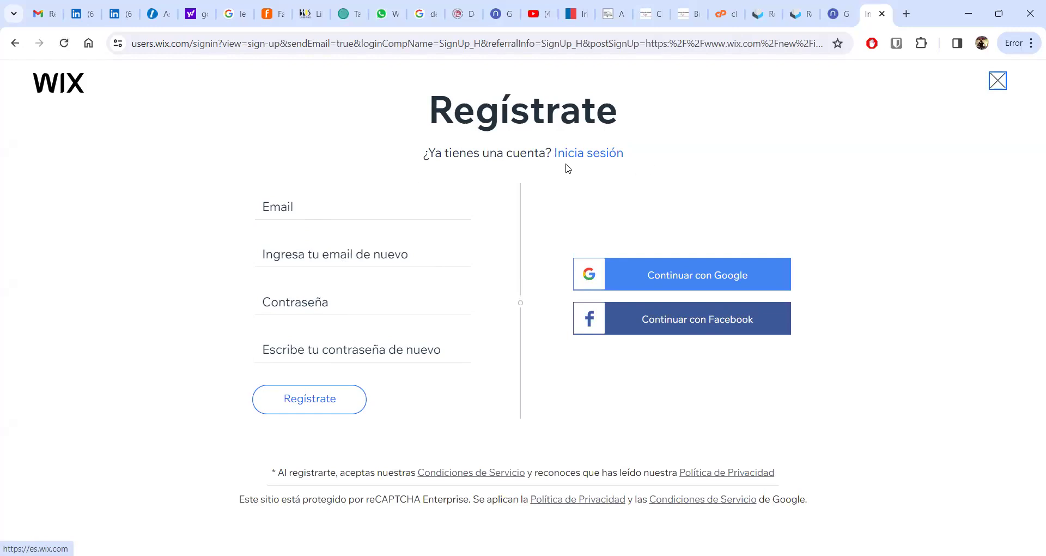
# - Sign up with the Google account and enter a +56 recovery phone number
pyautogui.click(707, 279)
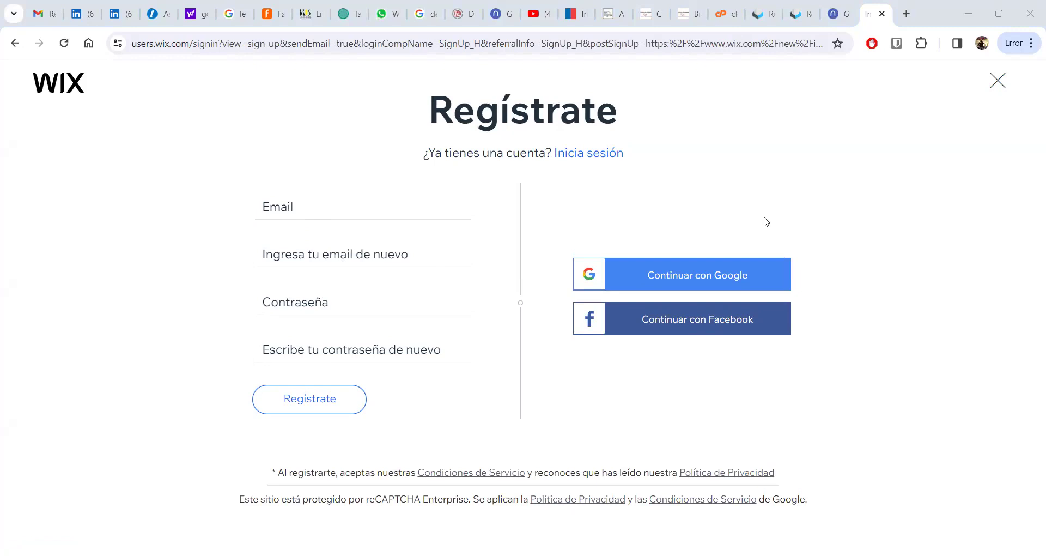
pyautogui.click(909, 242)
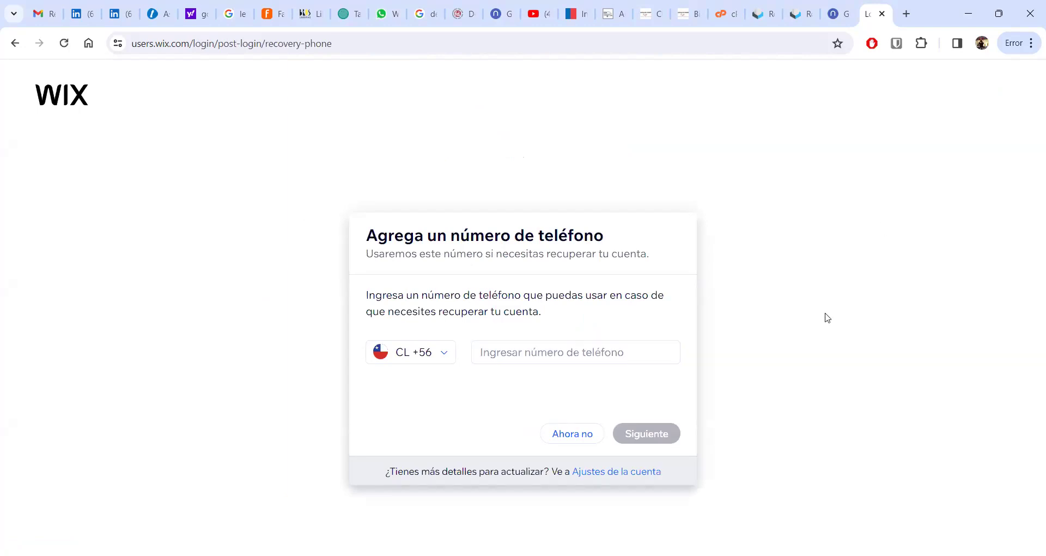
pyautogui.click(625, 342)
# - Submit the recovery phone and check the empty Wix Sites dashboard
pyautogui.click(627, 433)
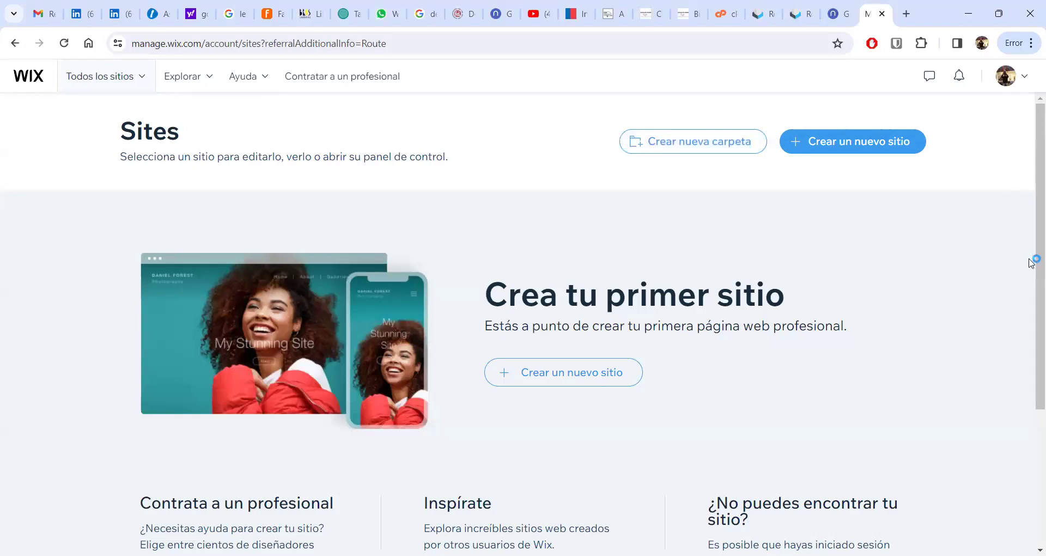
pyautogui.scroll(-4, 1027, 310)
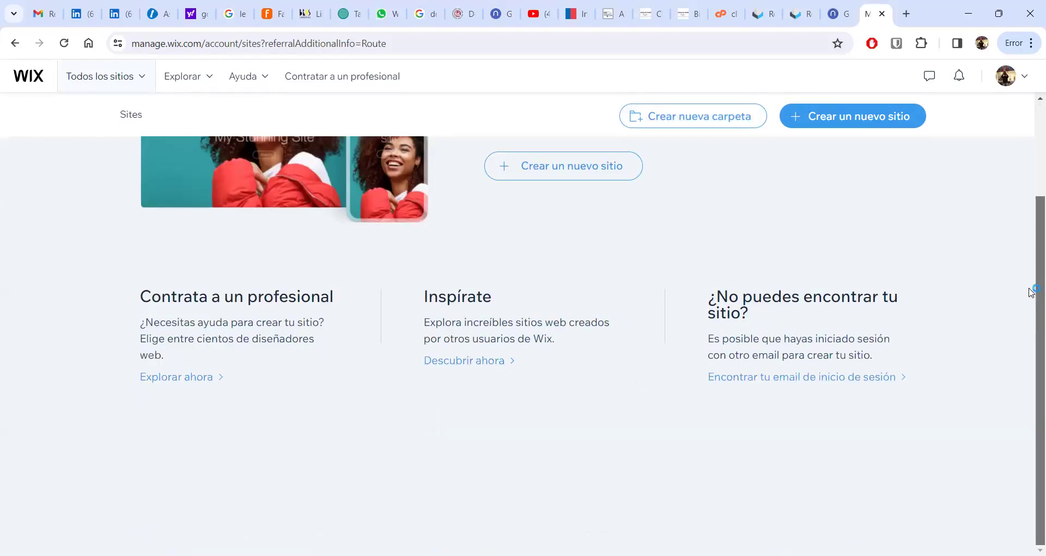
pyautogui.scroll(2, 1030, 273)
# - Start a new site, dismiss the translation offer, and end the AI chat to continue setup
pyautogui.click(566, 273)
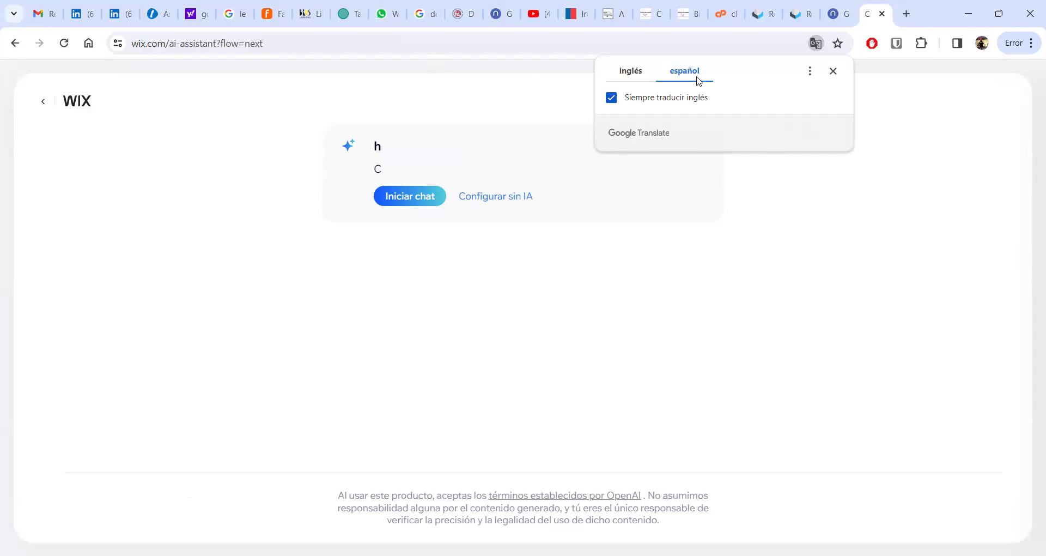
pyautogui.click(907, 250)
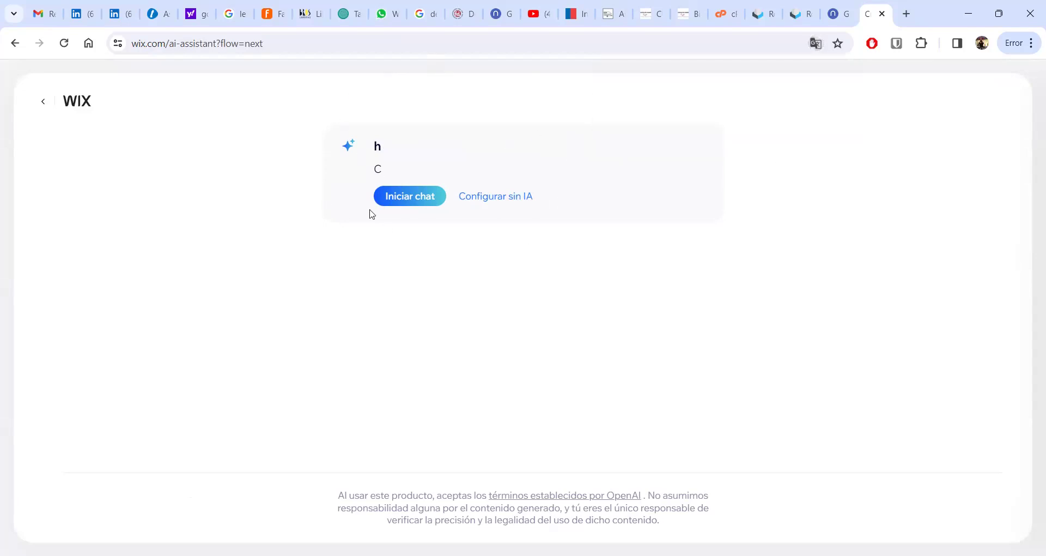
pyautogui.click(420, 198)
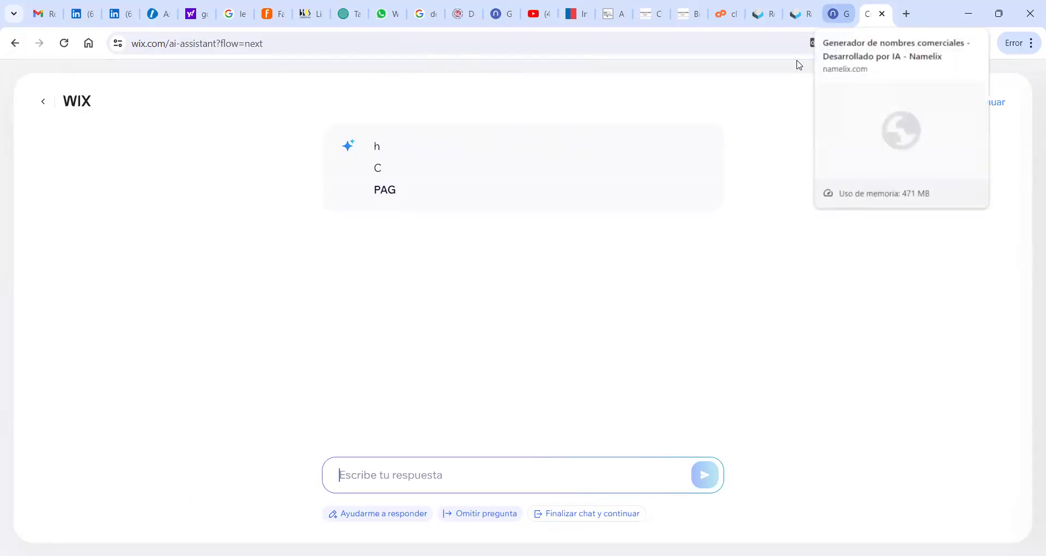
pyautogui.click(842, 14)
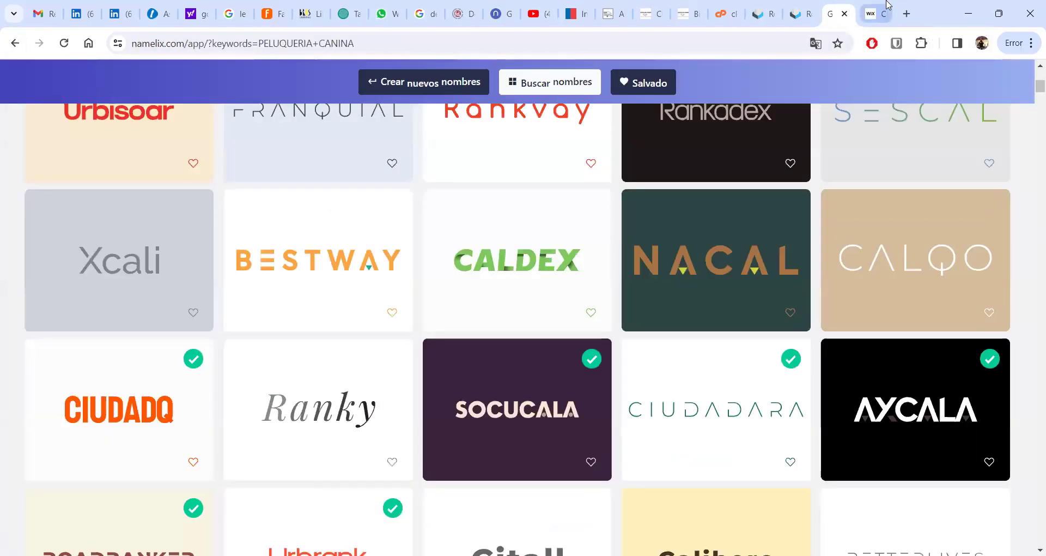
pyautogui.click(885, 12)
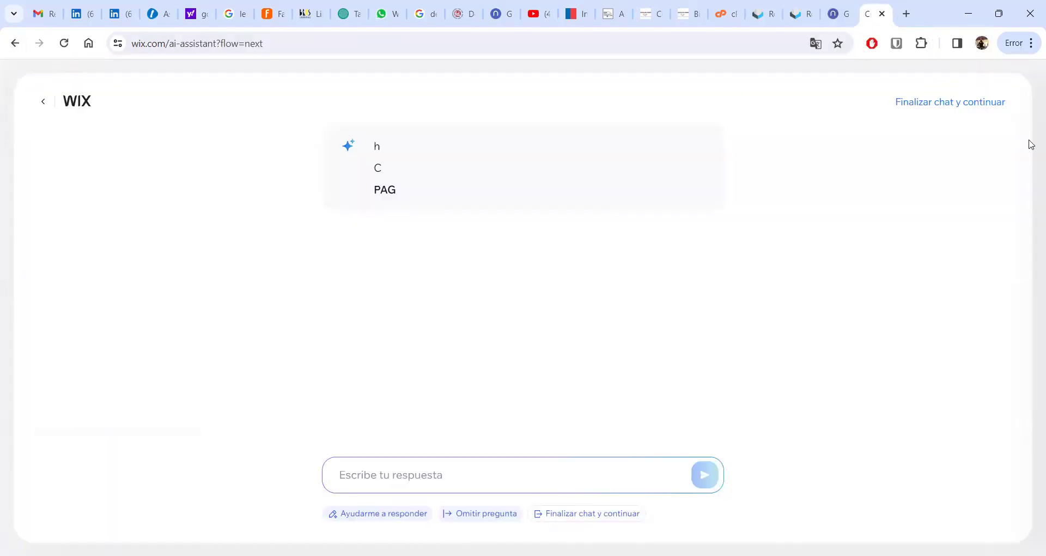
pyautogui.click(935, 104)
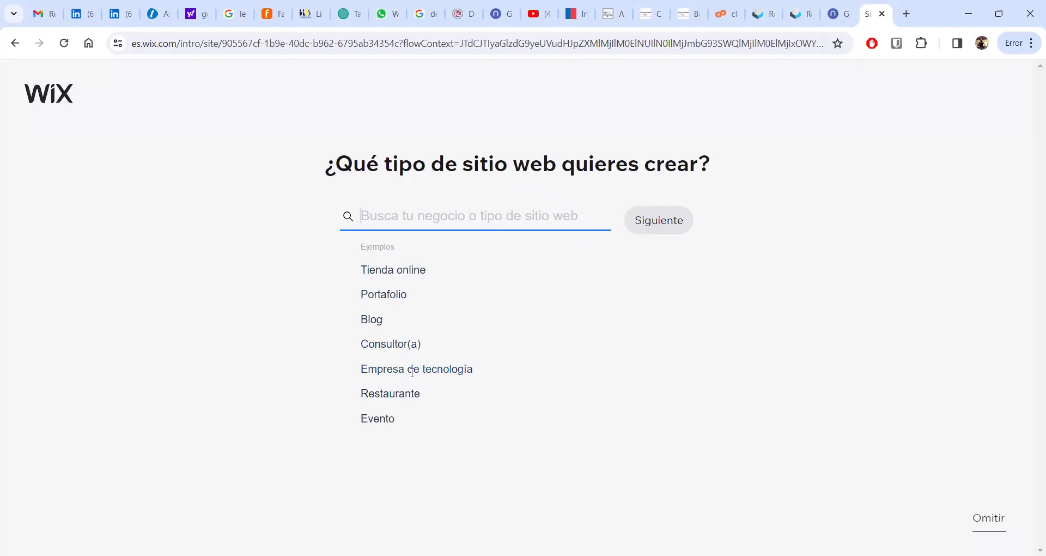
# - Choose 'Consultor(a) en administración de empresas' as the site type
pyautogui.click(401, 345)
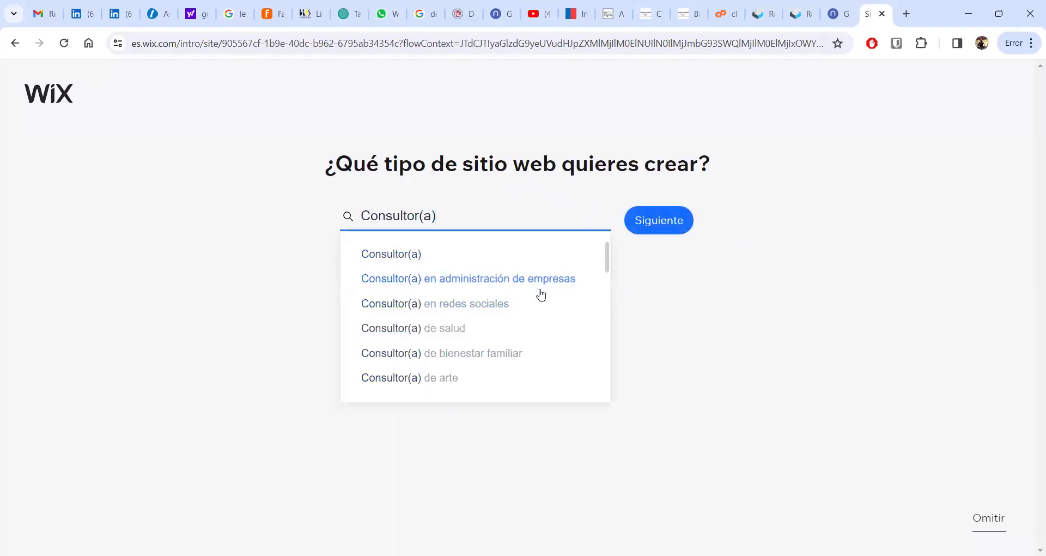
pyautogui.click(546, 285)
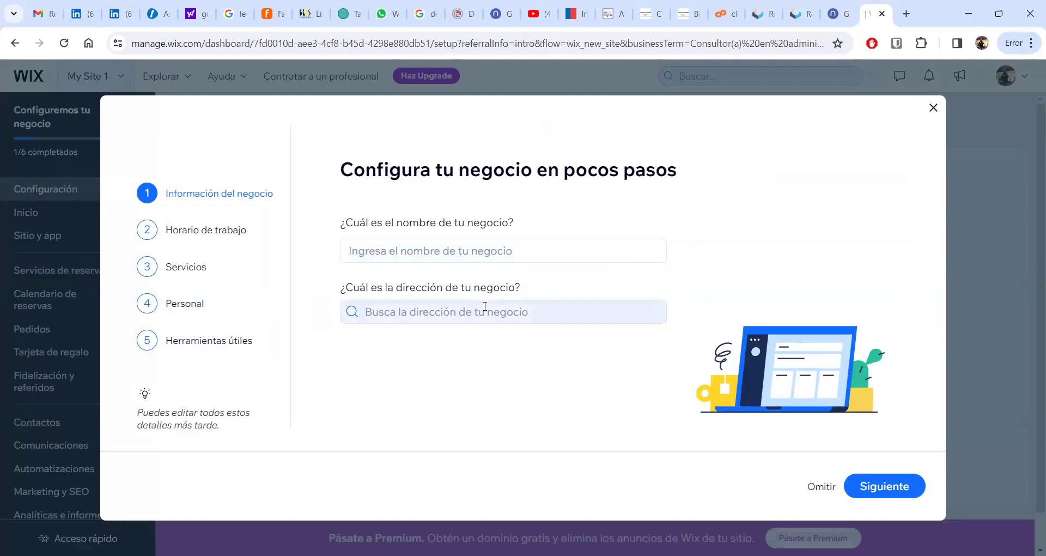
# - Skip the business info, hours, services, staff and tools steps, then close the wizard
pyautogui.click(821, 486)
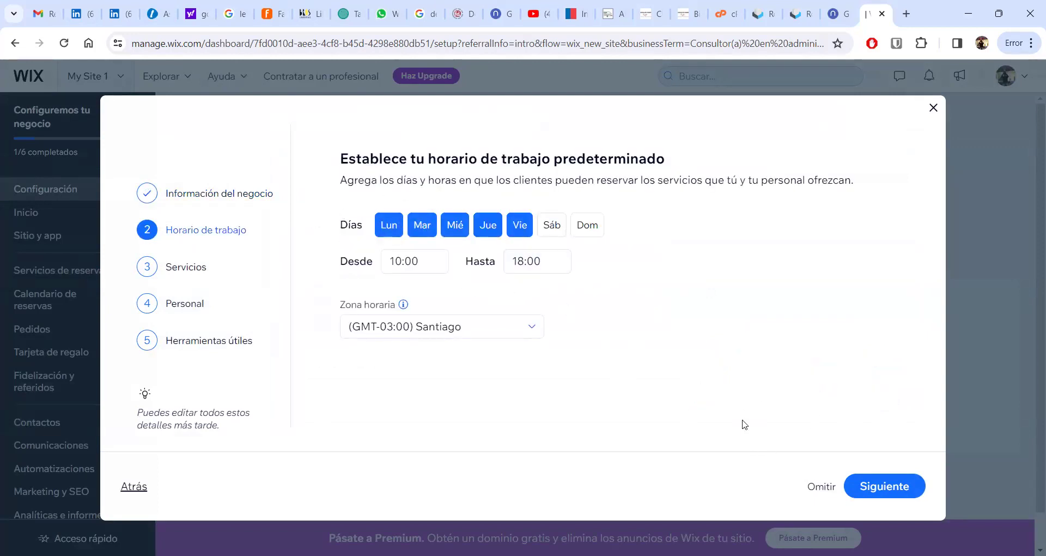
pyautogui.click(826, 487)
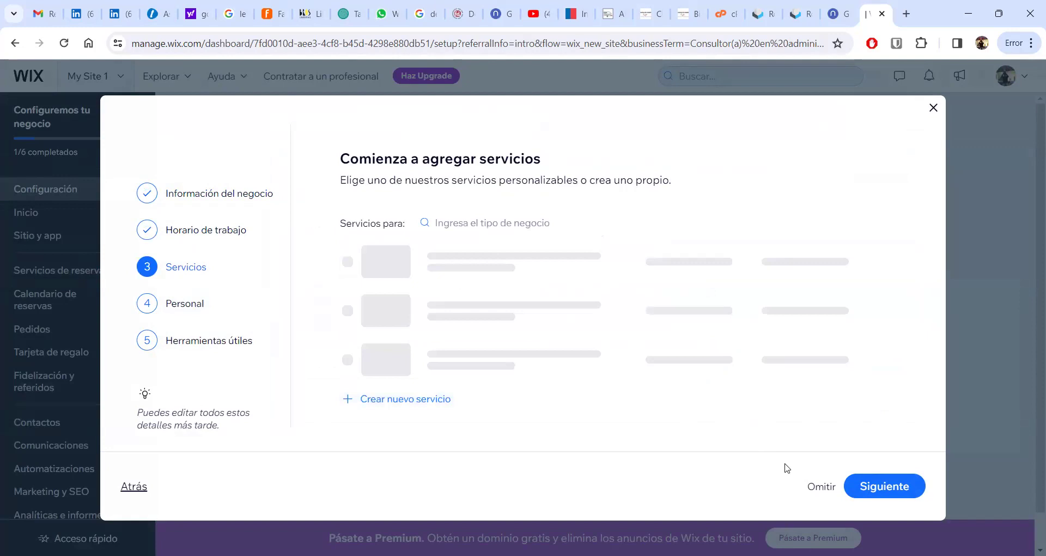
pyautogui.click(817, 488)
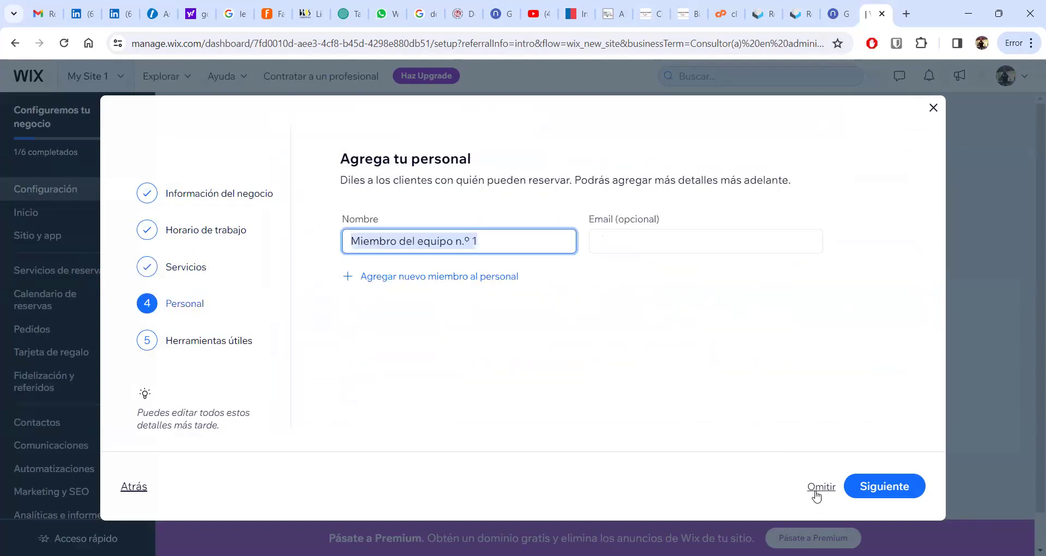
pyautogui.click(816, 487)
pyautogui.click(816, 491)
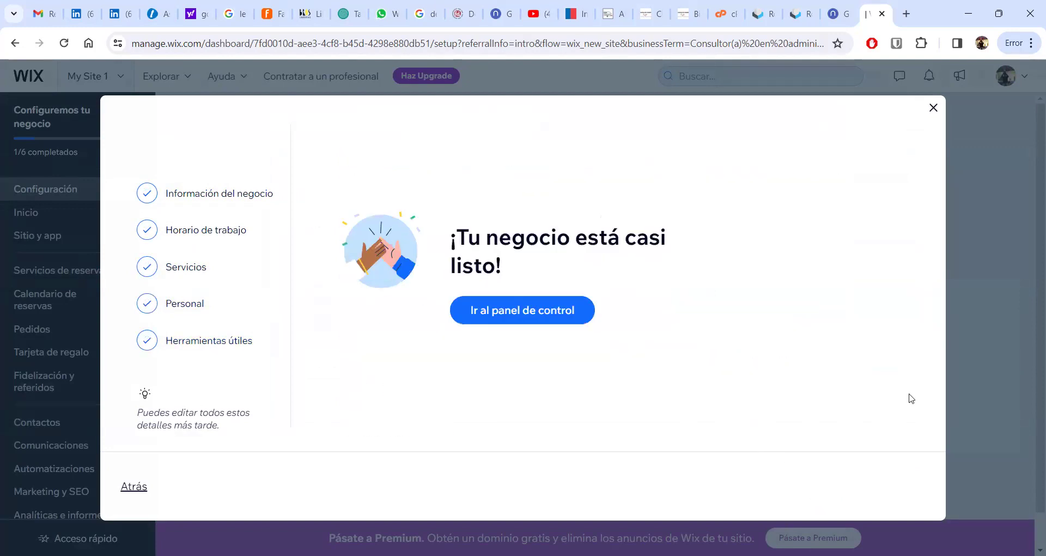
pyautogui.click(933, 108)
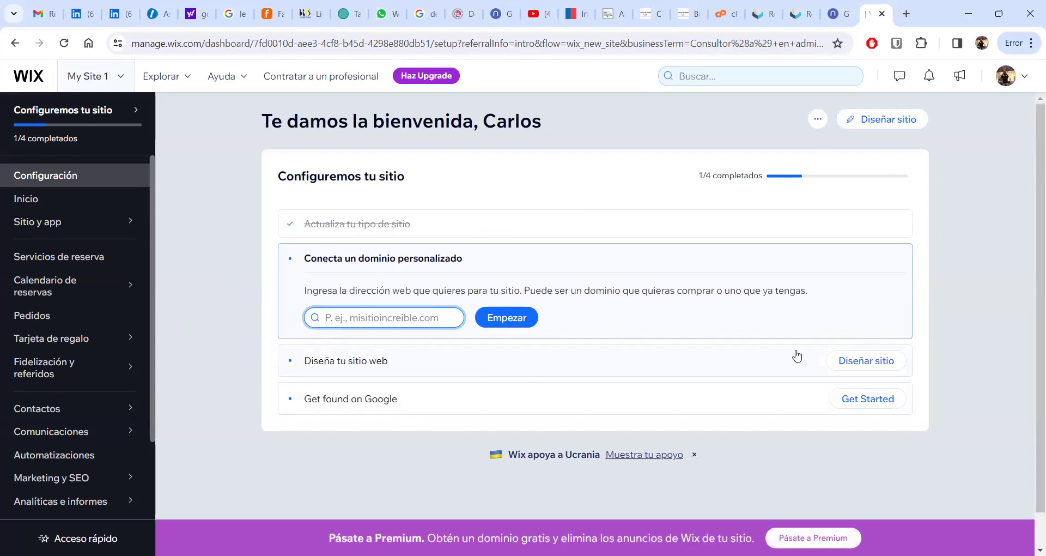
# - Choose Diseñar sitio and a design approach to reach the business info review
pyautogui.click(865, 364)
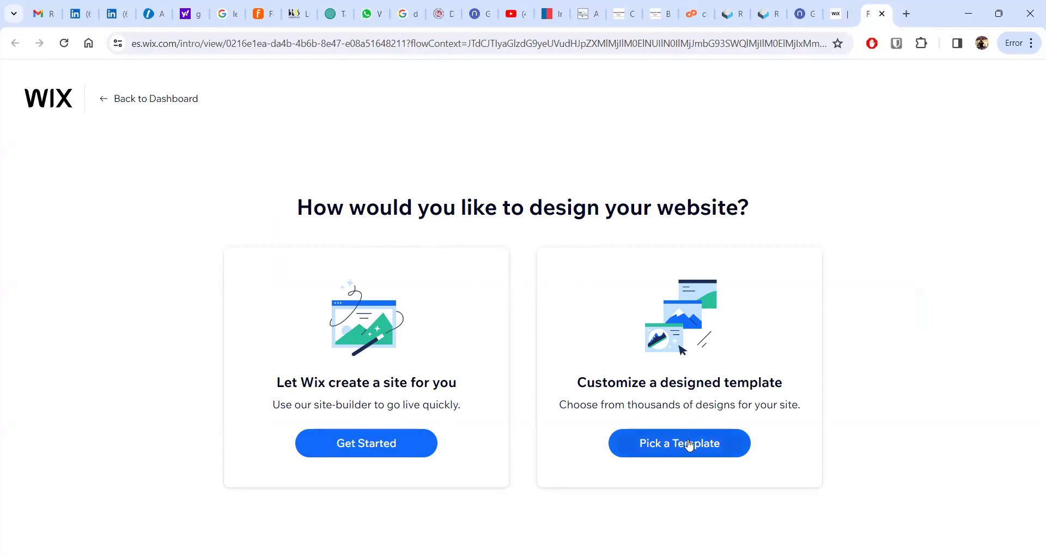
pyautogui.click(380, 449)
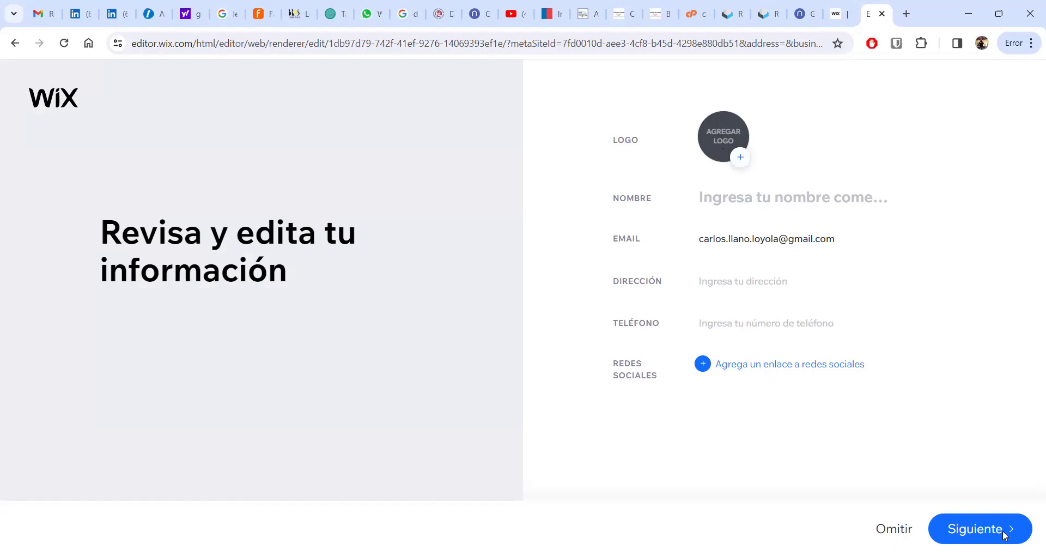
# - Accept the business info, pick the Elevado theme, and select the middle 'MI SITIO' homepage layout
pyautogui.click(975, 517)
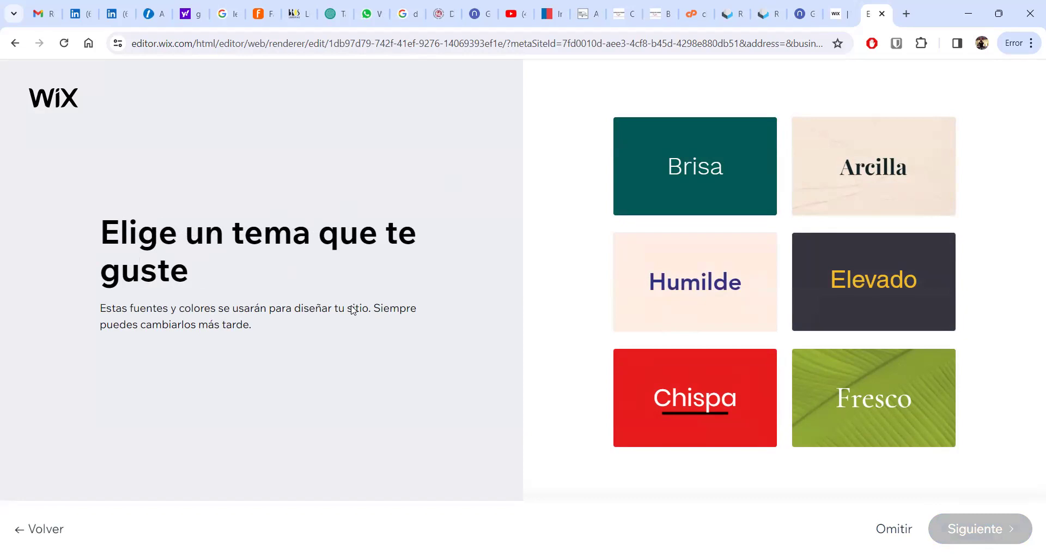
pyautogui.click(849, 279)
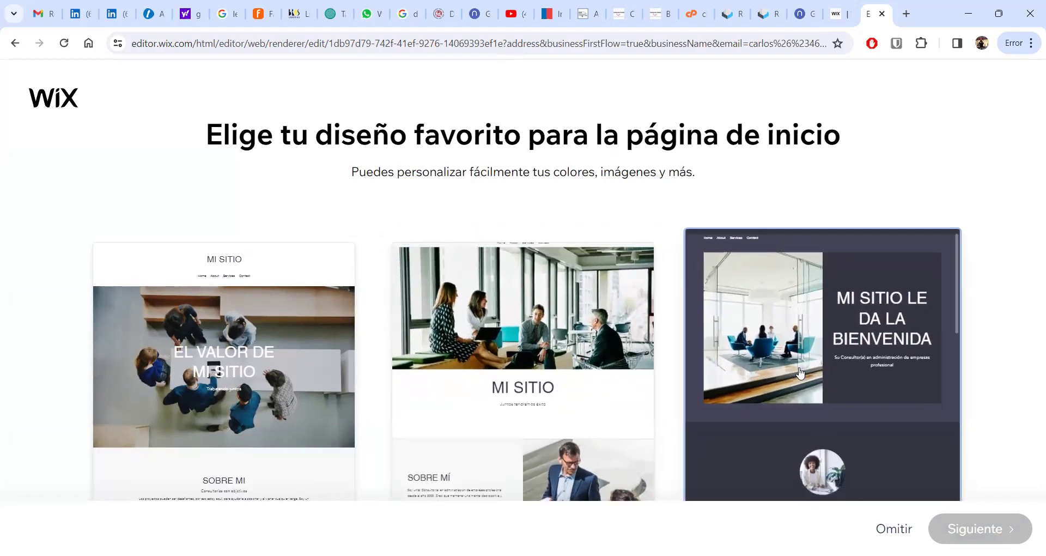
pyautogui.click(509, 384)
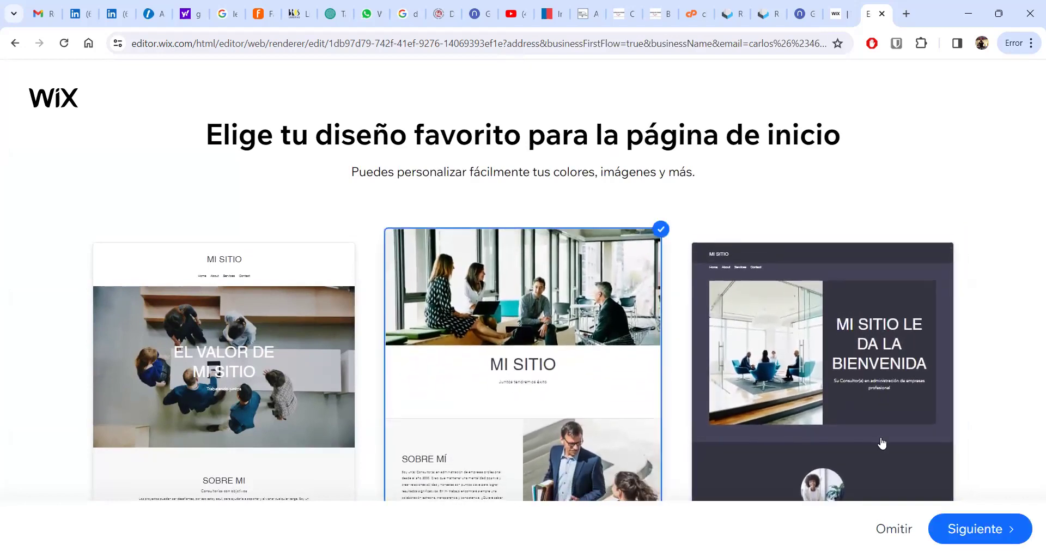